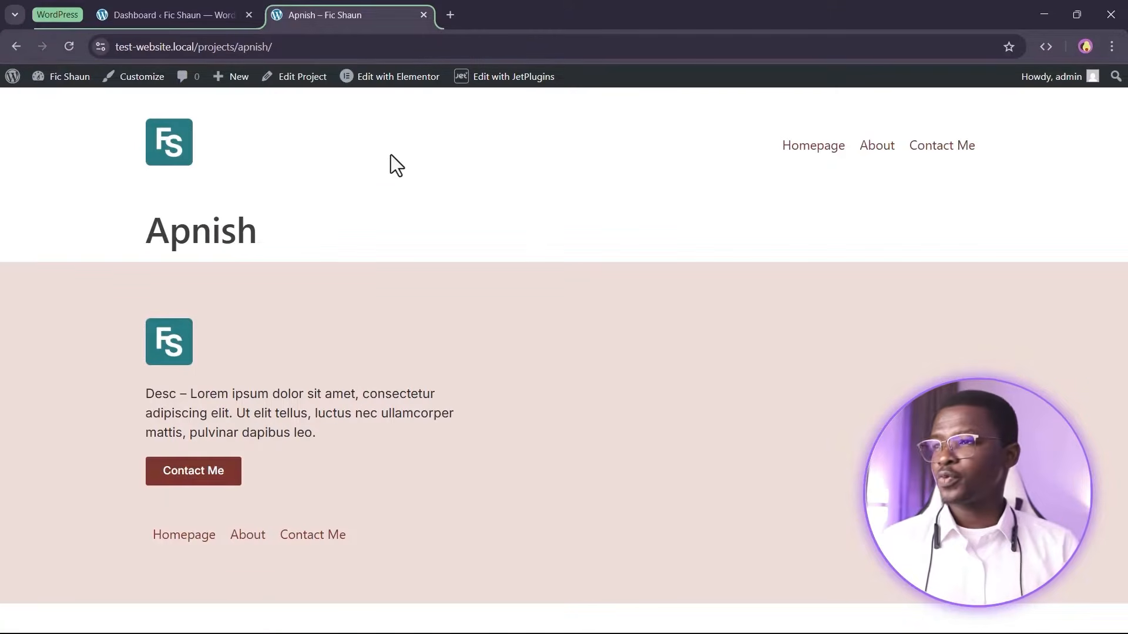
# Open the Apnish project's editor in a new browser tab
pyautogui.moveTo(400, 76)
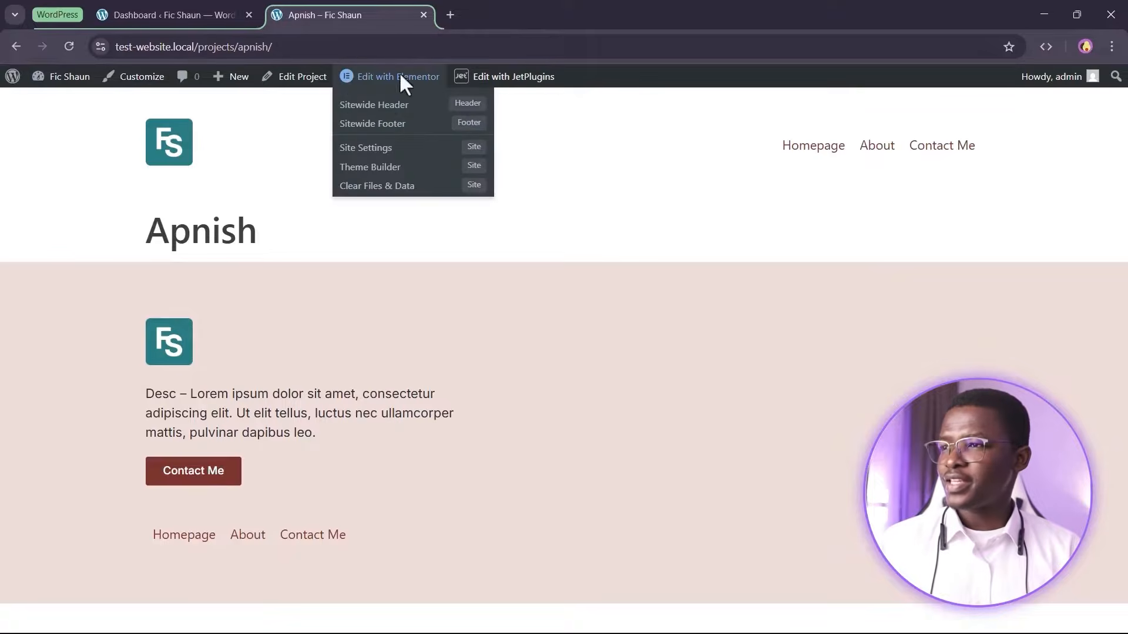
pyautogui.rightClick(297, 78)
pyautogui.click(334, 92)
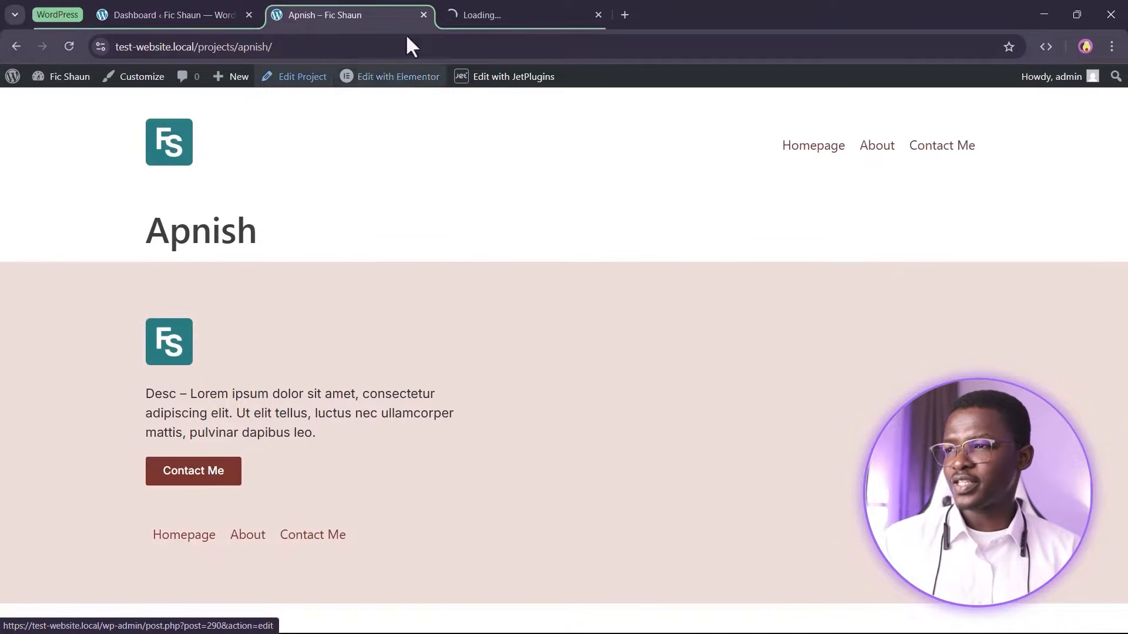
pyautogui.click(479, 8)
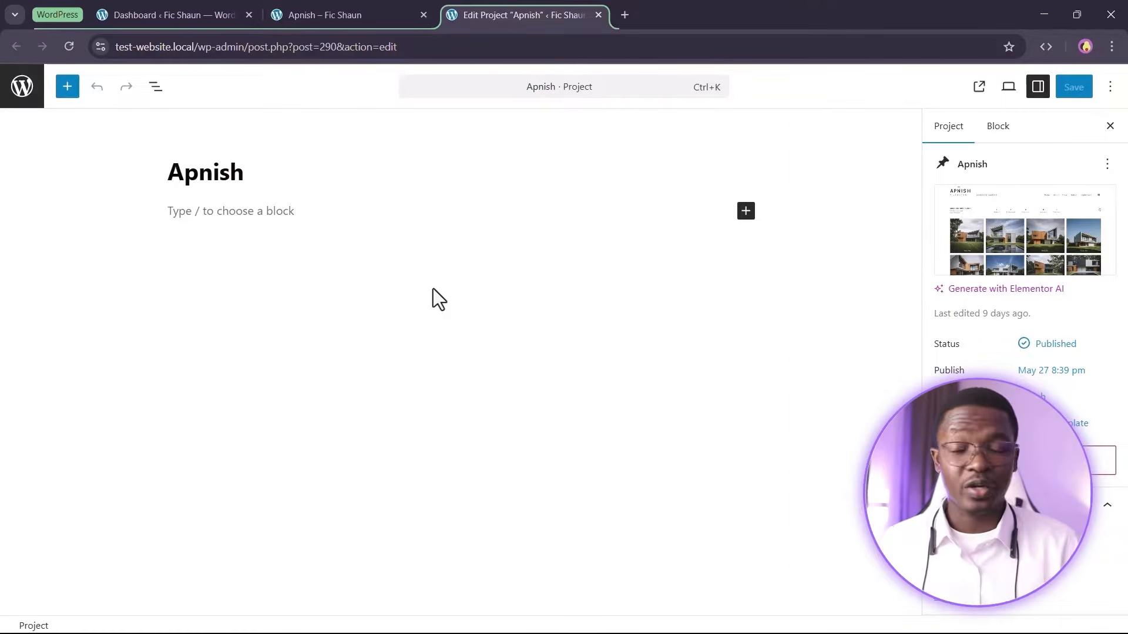
# Go to the Crocoblock Theme Builder and create a new page template for Projects Single
pyautogui.click(159, 13)
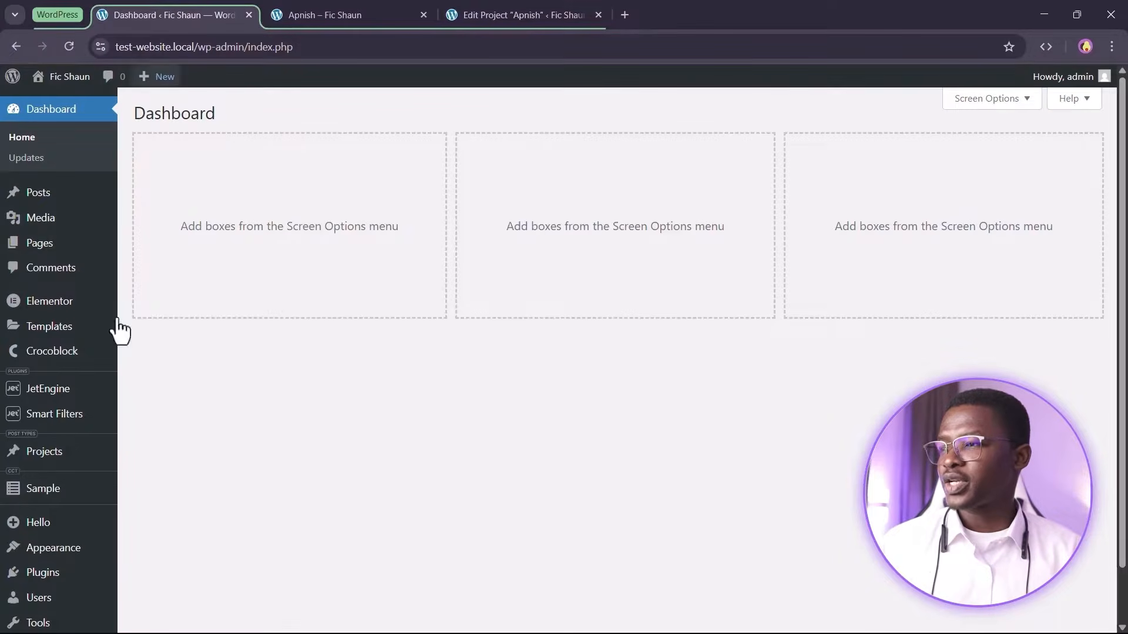
pyautogui.moveTo(67, 351)
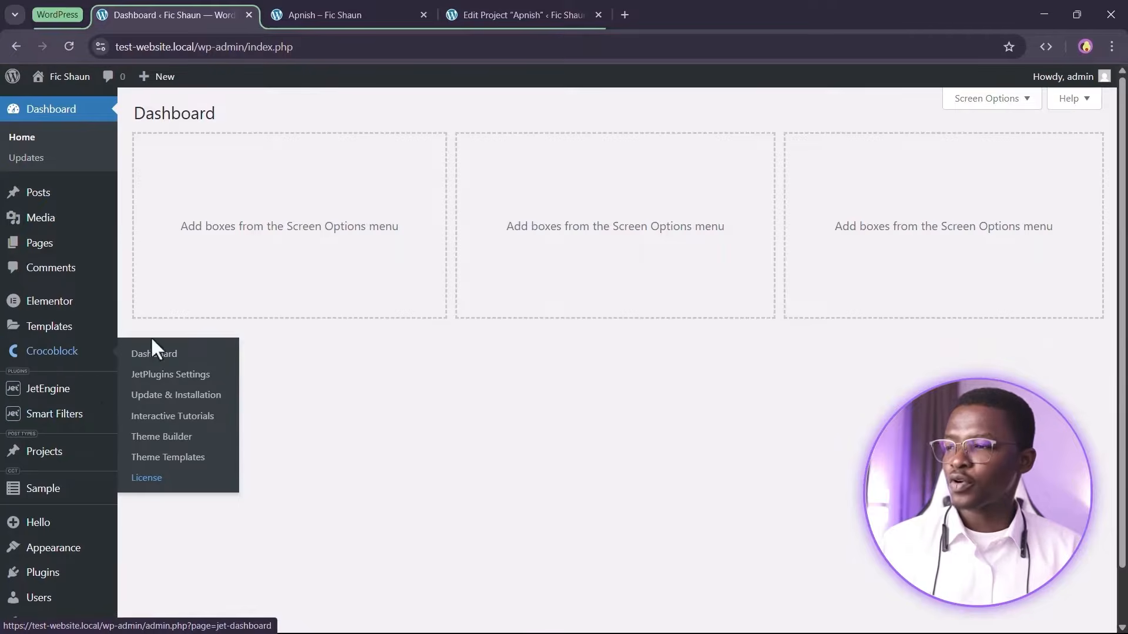
pyautogui.click(156, 438)
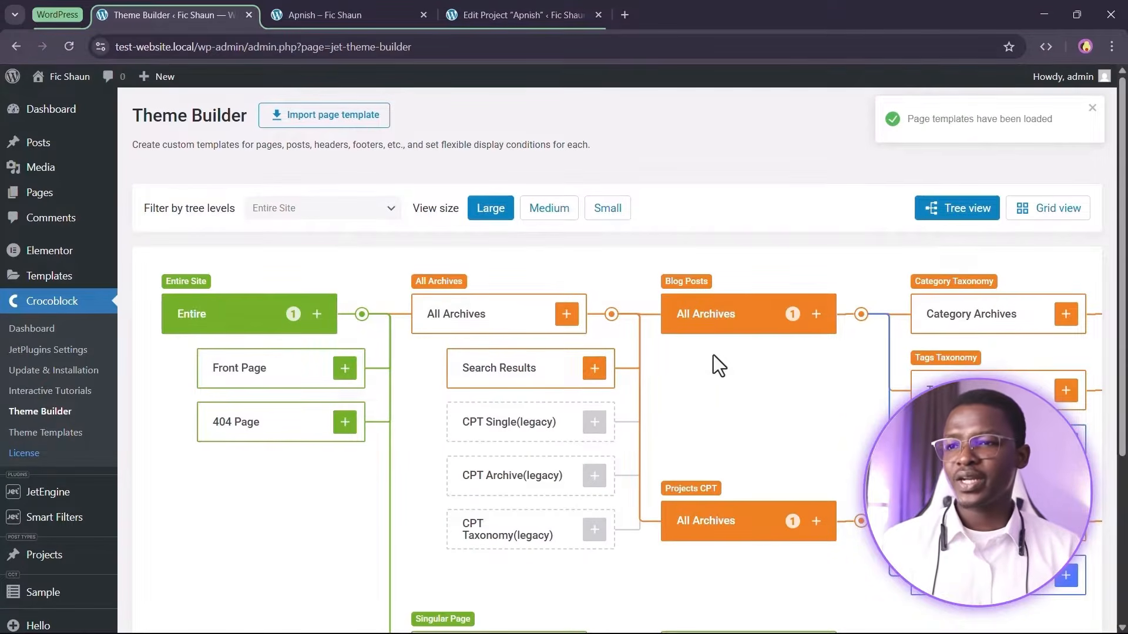
pyautogui.scroll(-1, 672, 336)
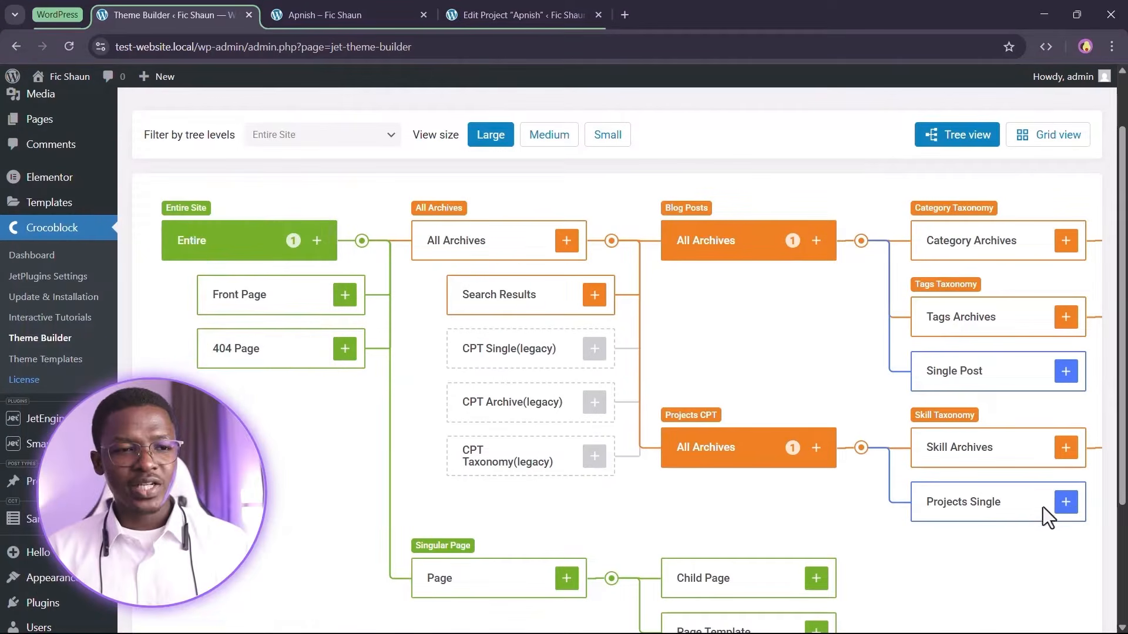
pyautogui.click(1064, 503)
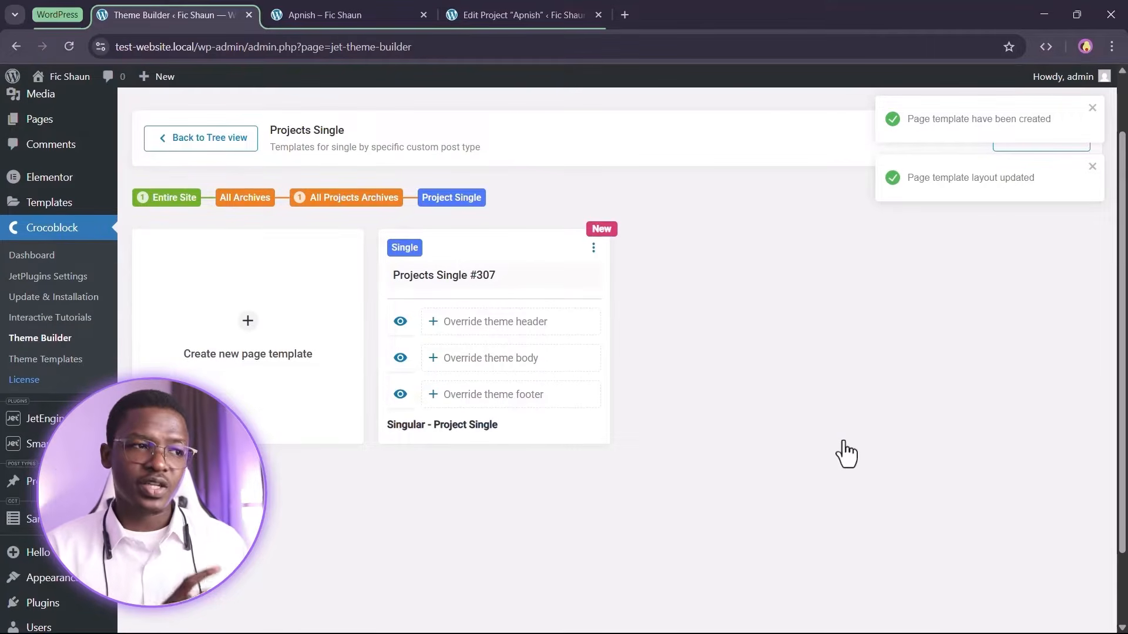
# Rename the new template as Projects Single
pyautogui.click(545, 276)
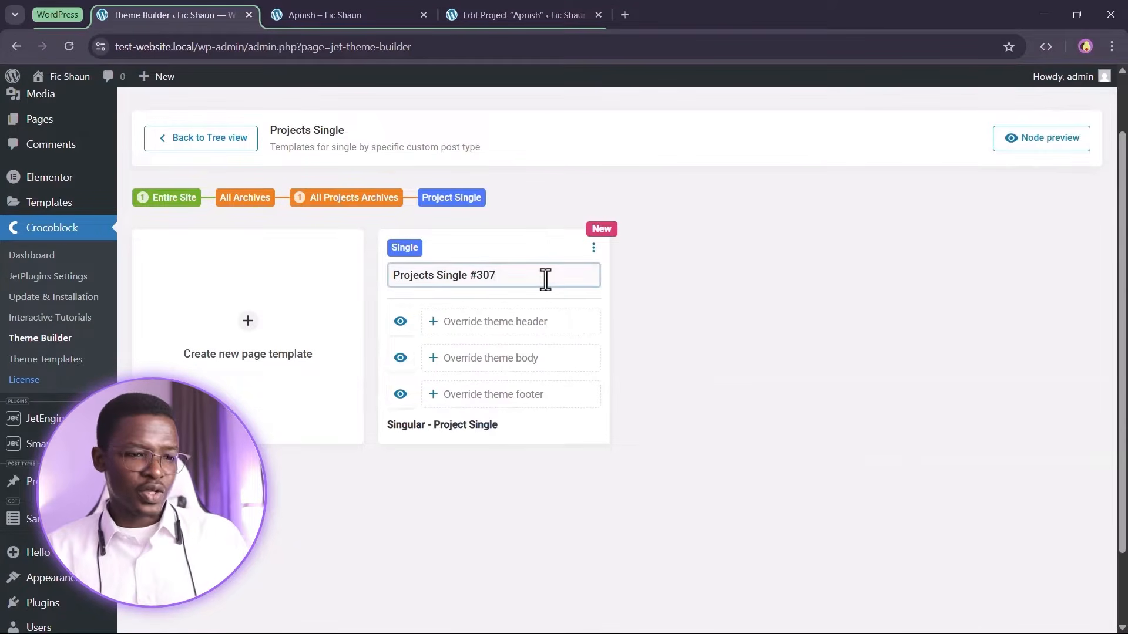
pyautogui.press('BackSpace')
pyautogui.press('BackSpace')
pyautogui.press('BackSpace')
pyautogui.press('BackSpace')
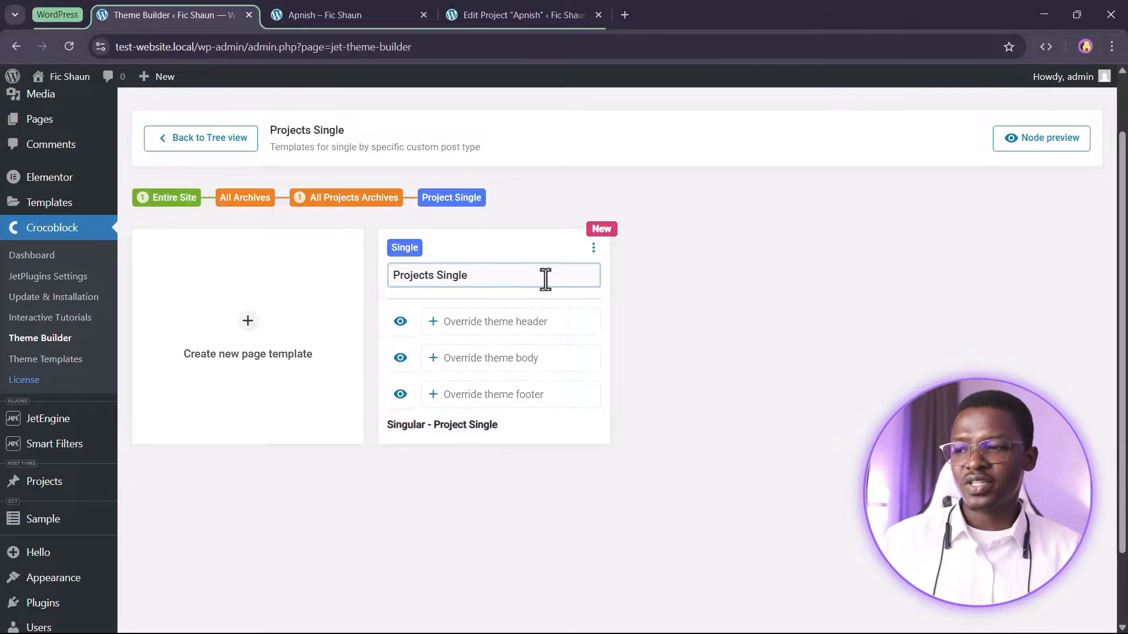
pyautogui.click(491, 329)
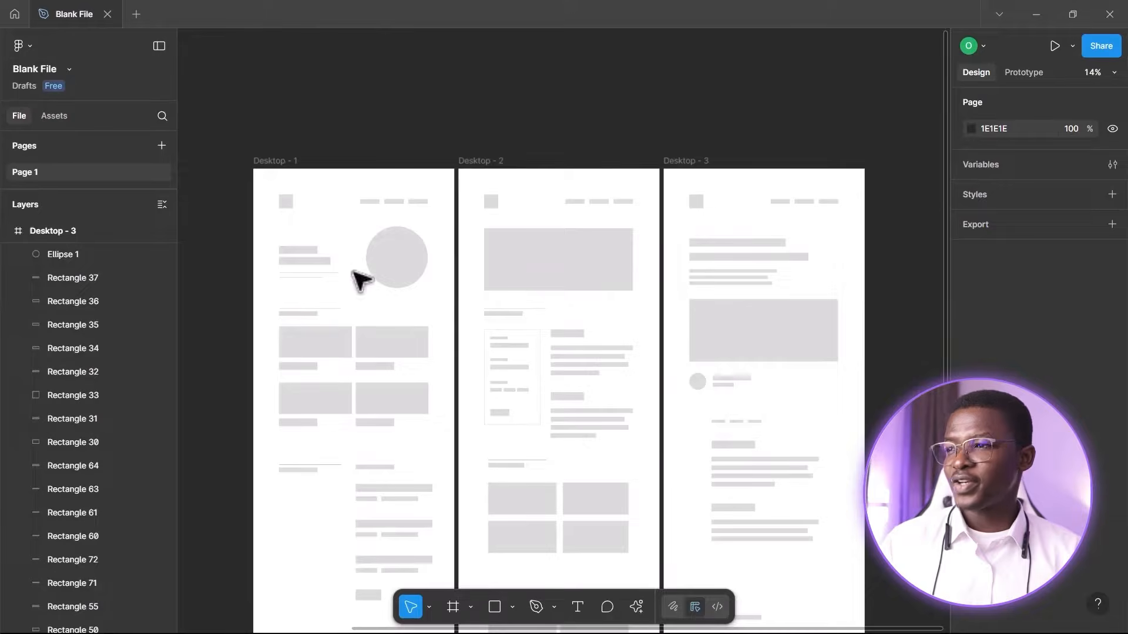
# Switch to Figma and examine the three desktop wireframes of the project pages
pyautogui.scroll(-3, 290, 201)
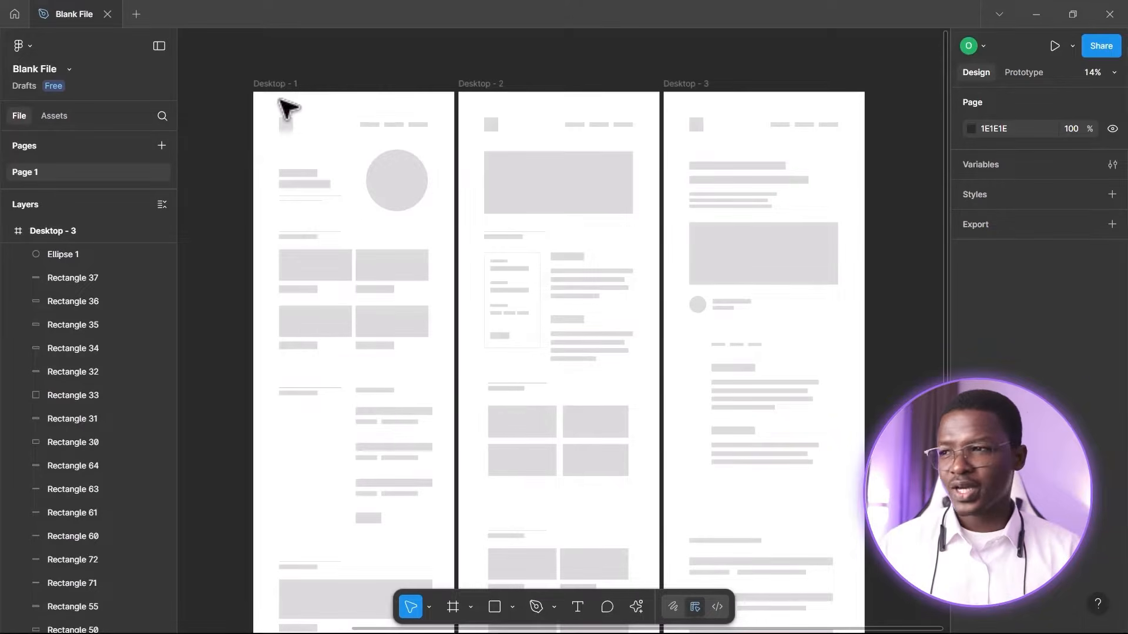
pyautogui.scroll(2, 343, 120)
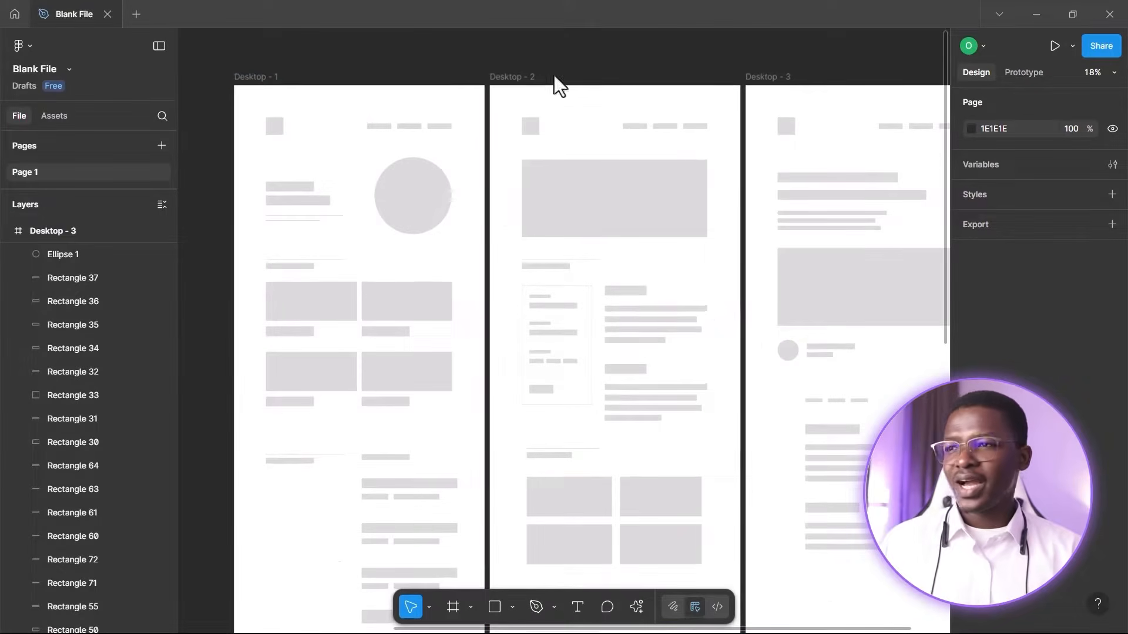
pyautogui.hscroll(5, 531, 204)
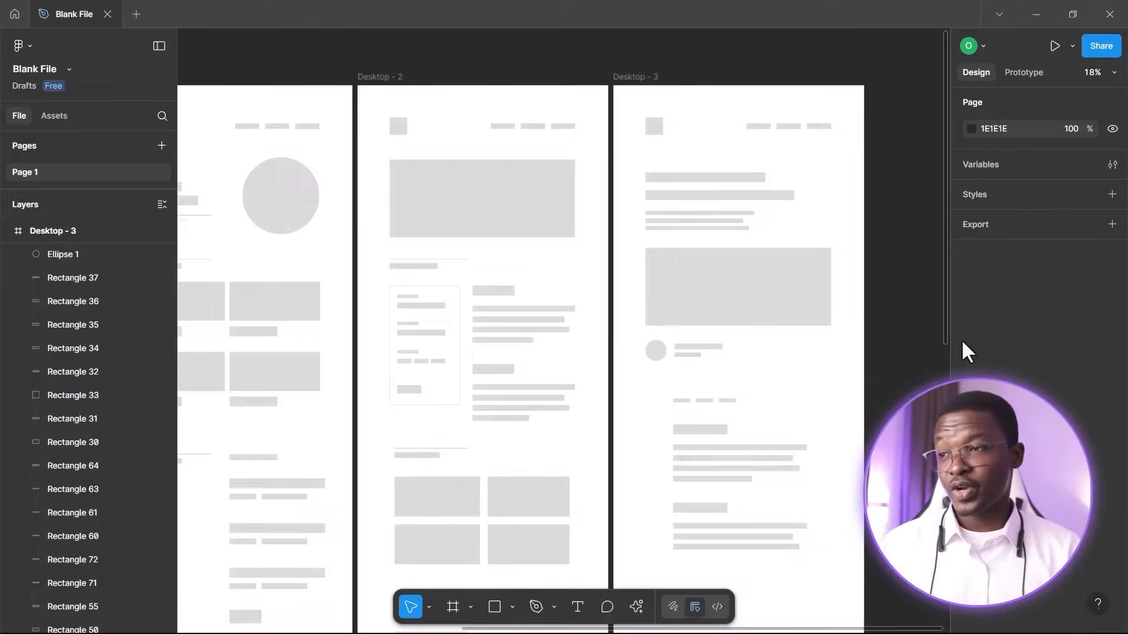
pyautogui.scroll(4, 479, 130)
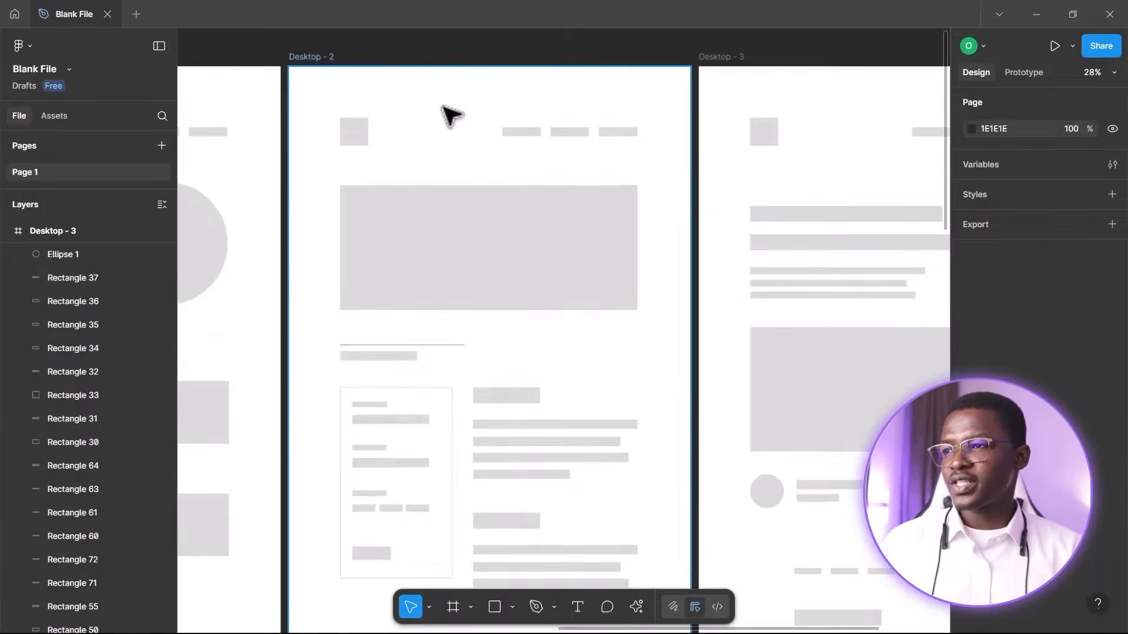
pyautogui.scroll(-2, 499, 246)
pyautogui.scroll(4, 554, 206)
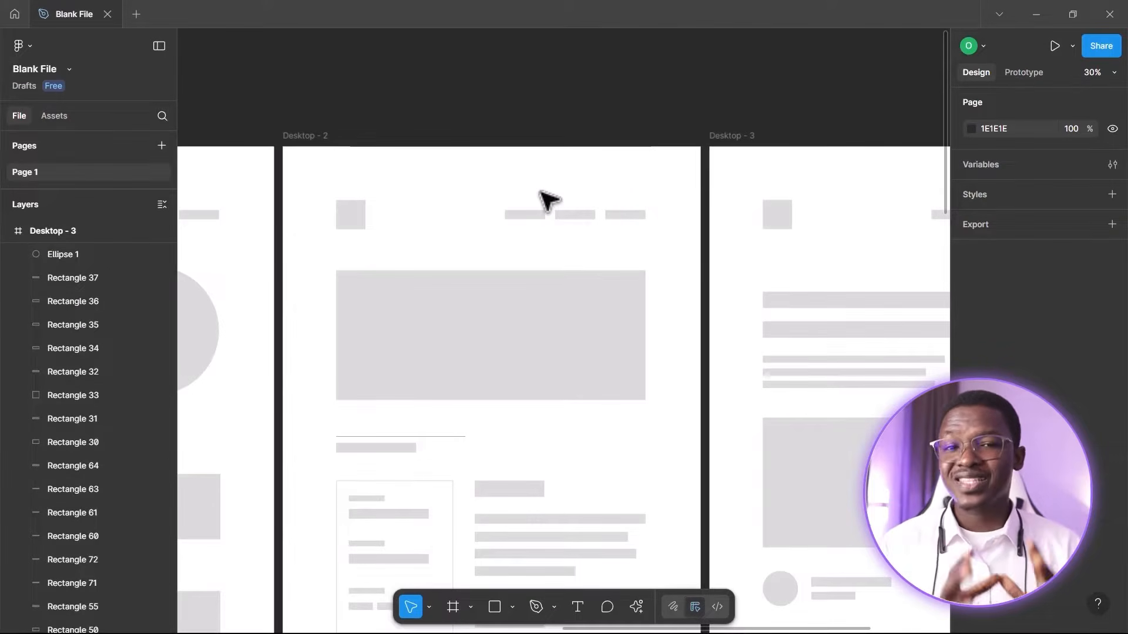
pyautogui.scroll(-2, 491, 305)
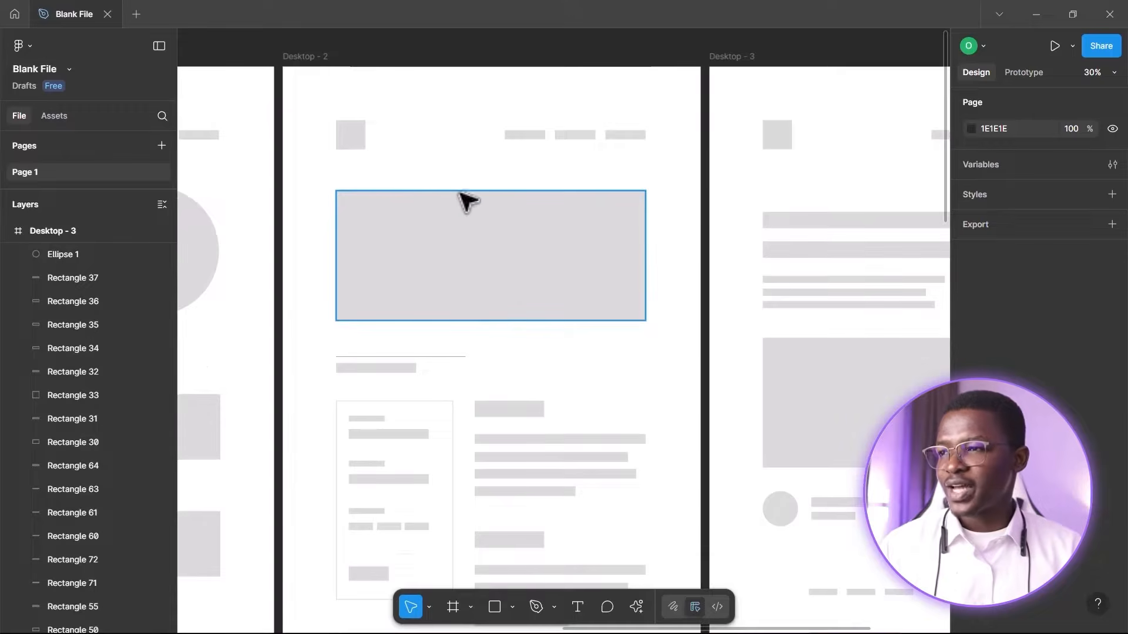
pyautogui.scroll(-2, 505, 282)
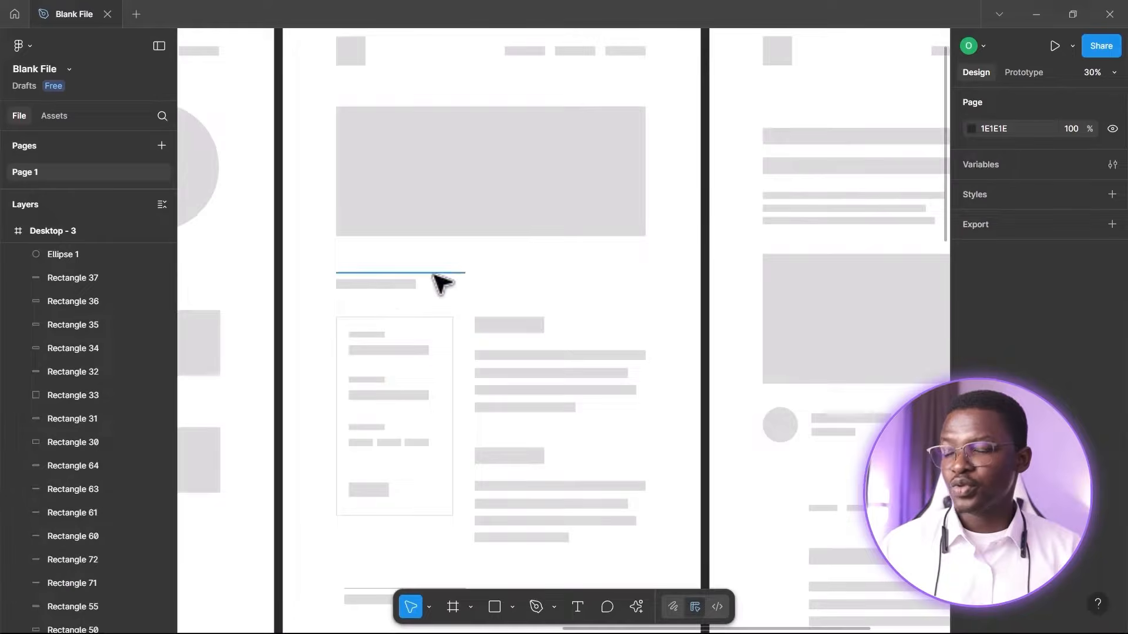
pyautogui.scroll(-2, 434, 291)
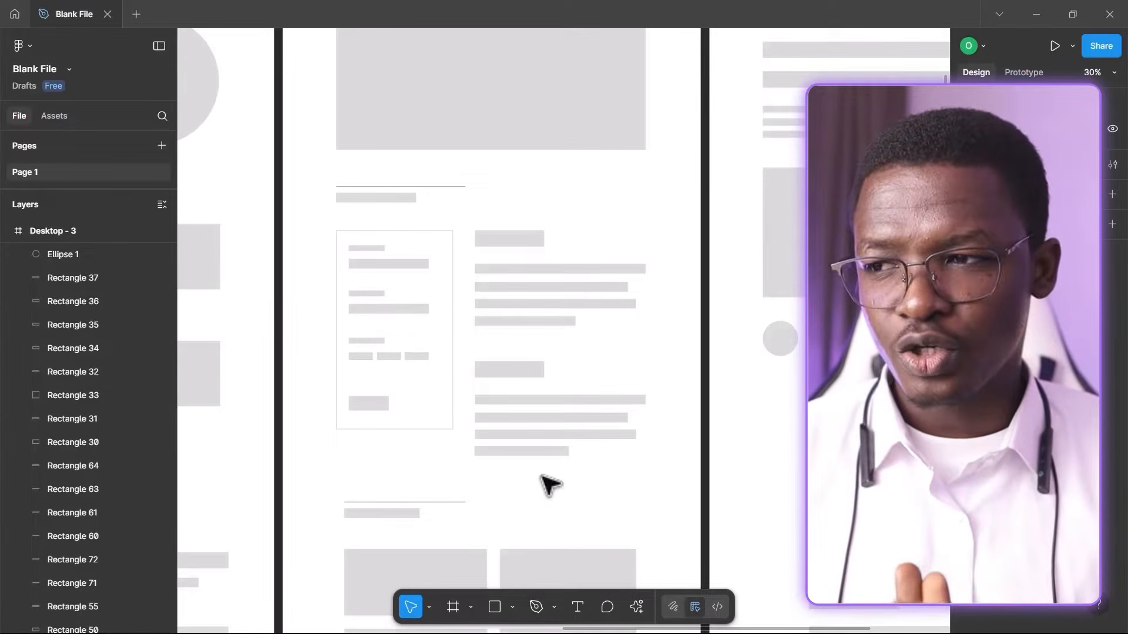
pyautogui.scroll(-8, 548, 481)
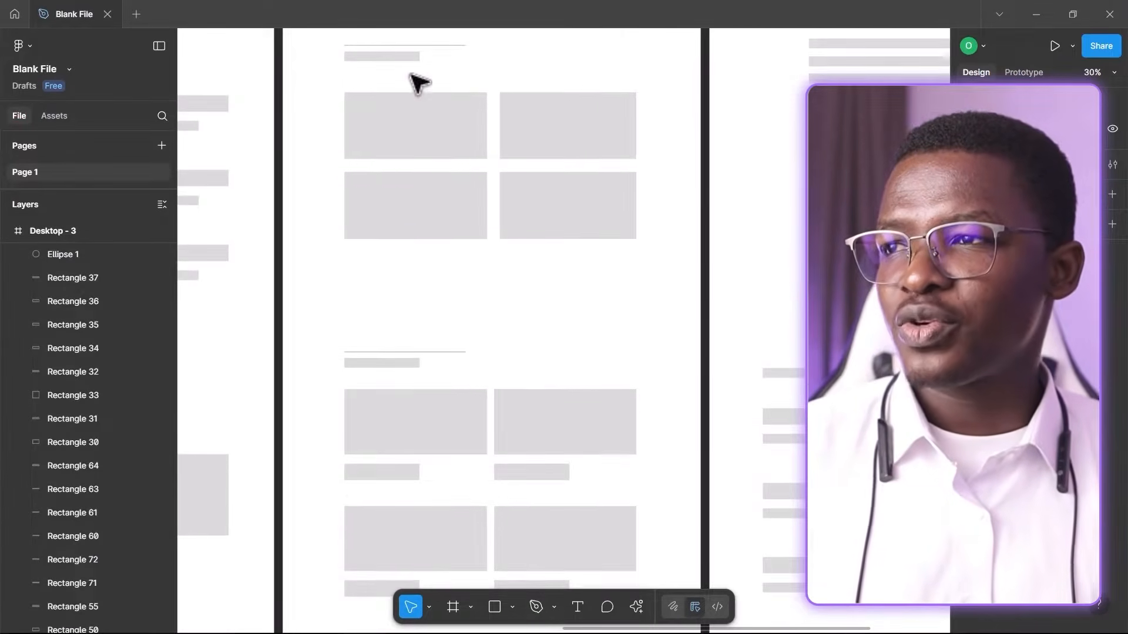
pyautogui.scroll(1, 448, 139)
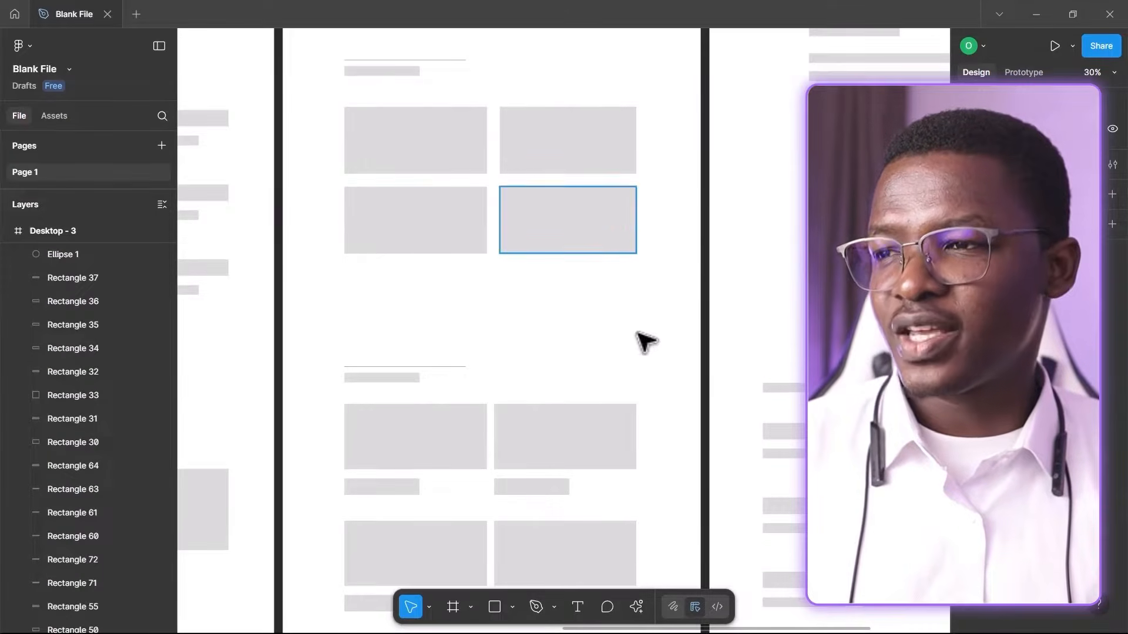
pyautogui.scroll(-4, 572, 356)
pyautogui.scroll(-6, 575, 356)
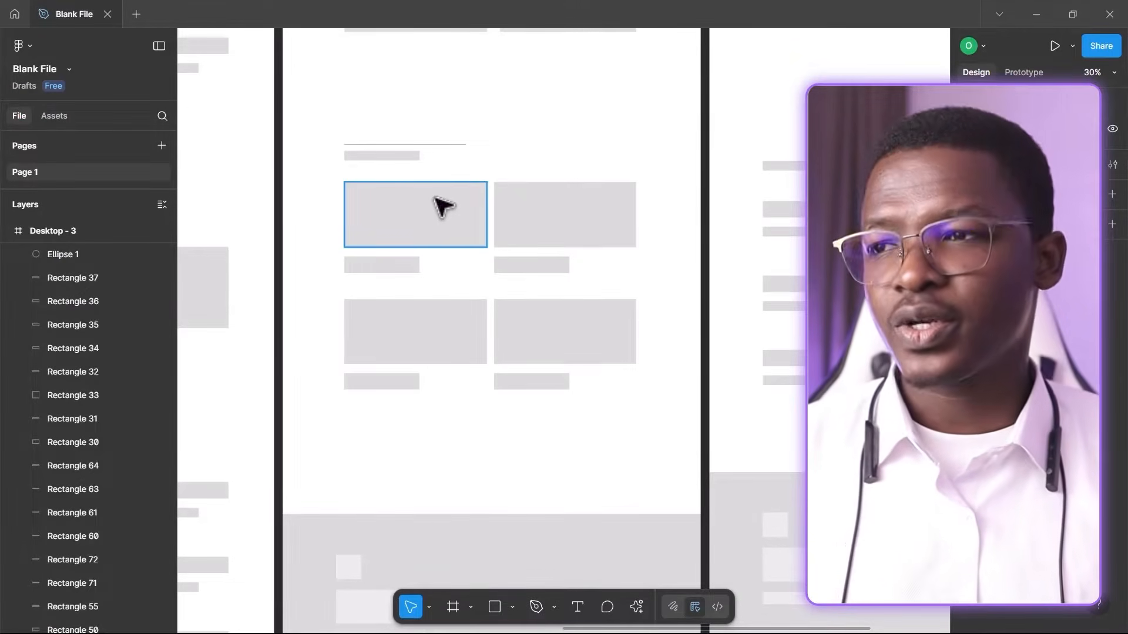
pyautogui.scroll(-7, 463, 227)
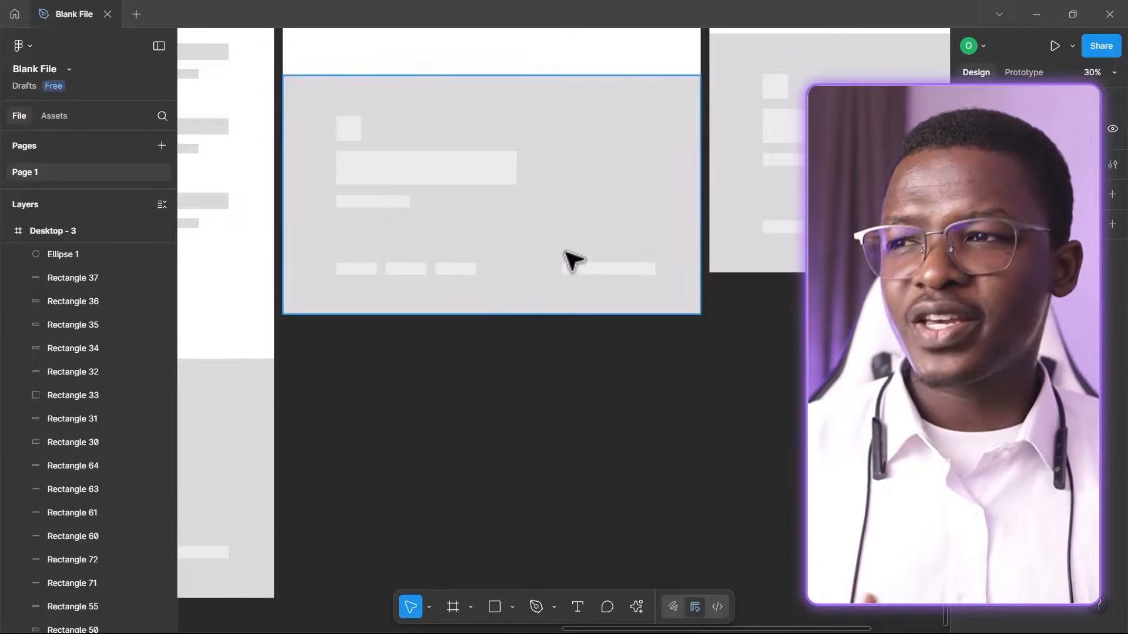
pyautogui.scroll(1, 572, 258)
pyautogui.scroll(-3, 611, 171)
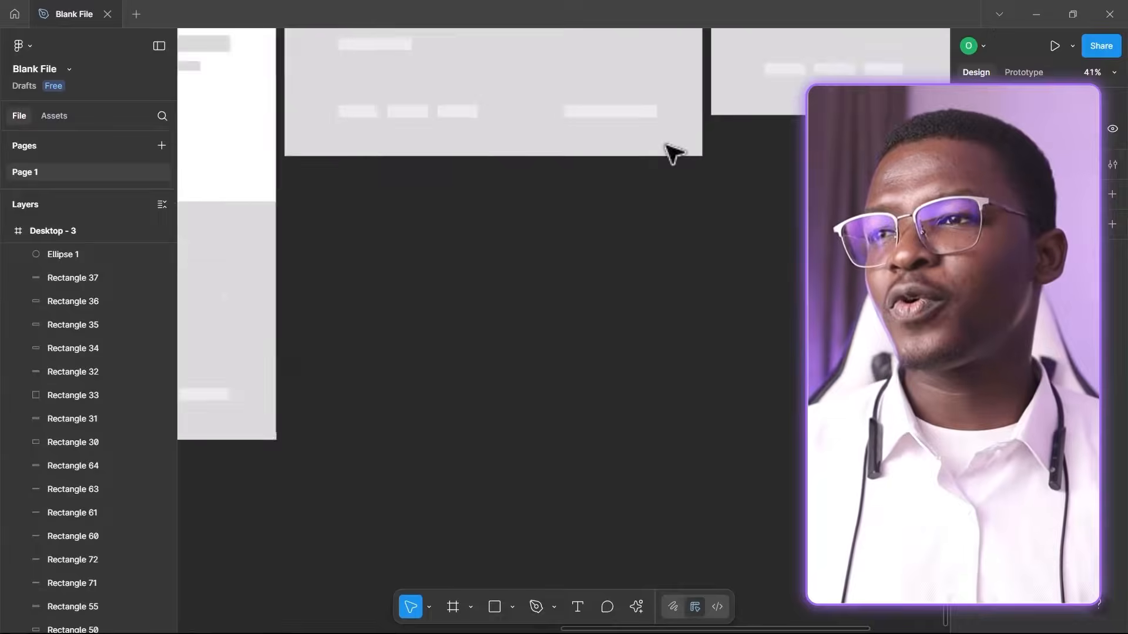
pyautogui.scroll(-5, 646, 188)
pyautogui.scroll(8, 627, 212)
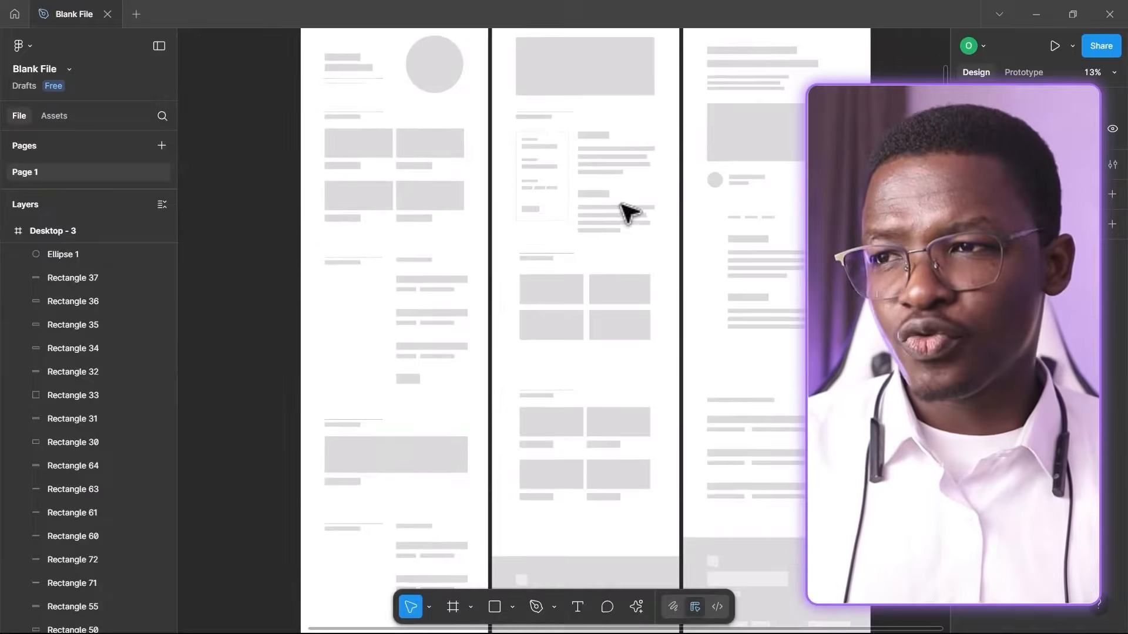
pyautogui.scroll(2, 640, 212)
pyautogui.scroll(1, 644, 214)
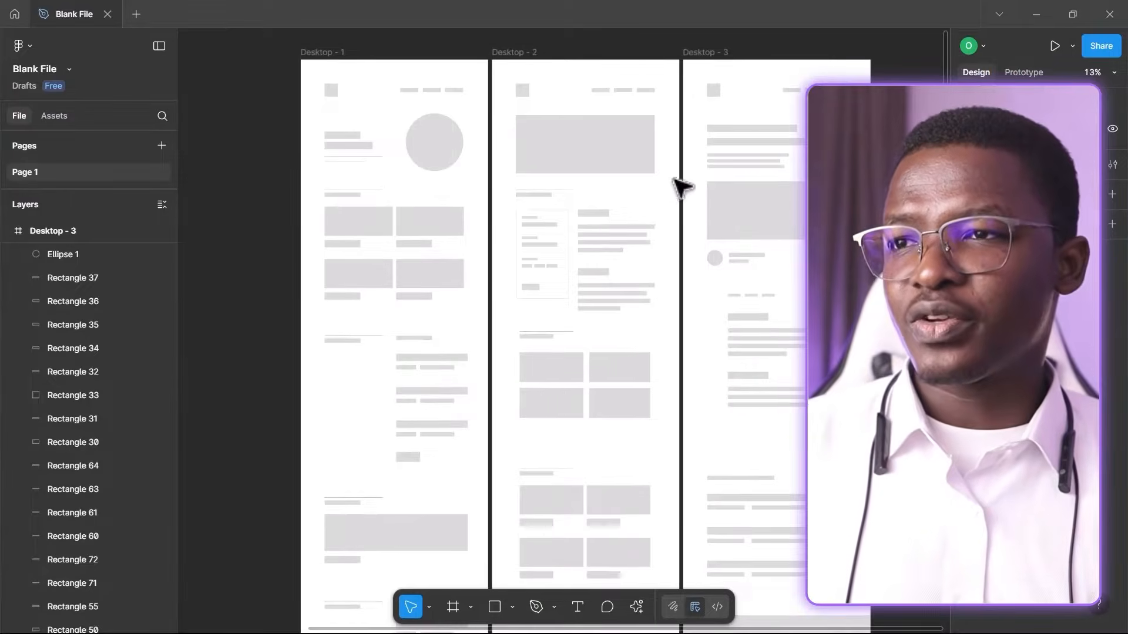
pyautogui.hscroll(5, 675, 183)
pyautogui.scroll(-4, 592, 403)
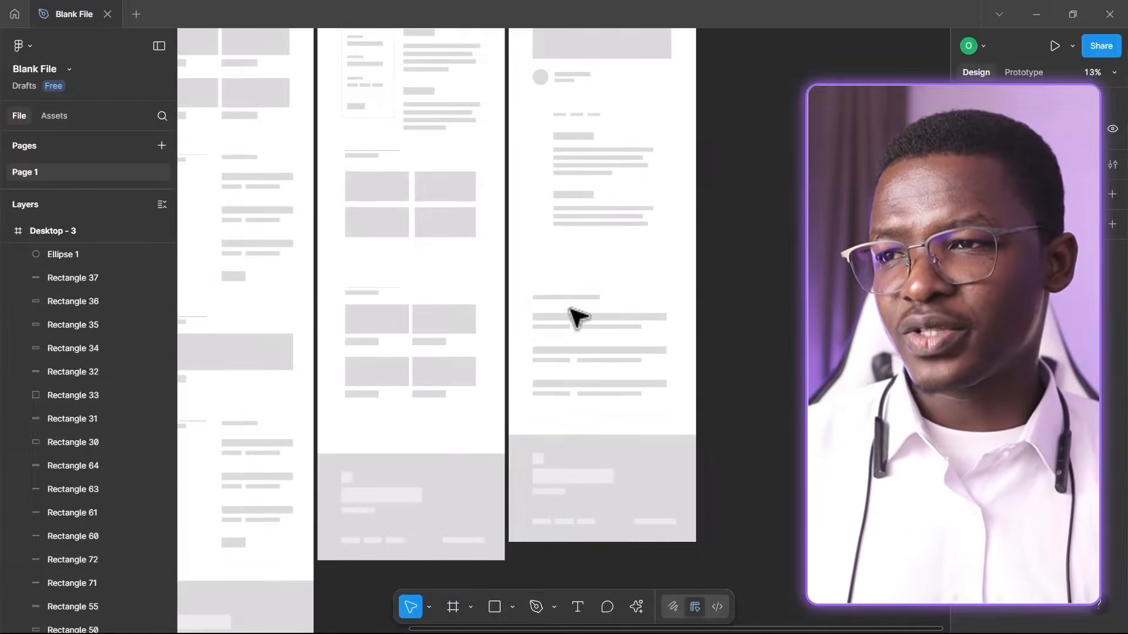
pyautogui.scroll(6, 662, 394)
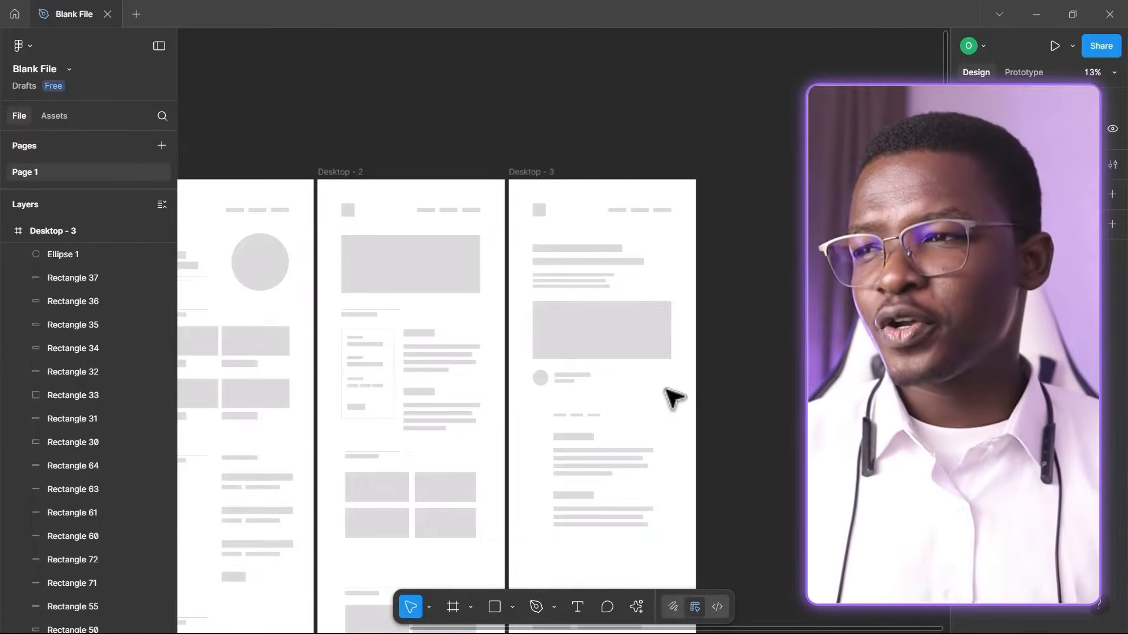
pyautogui.scroll(-1, 443, 340)
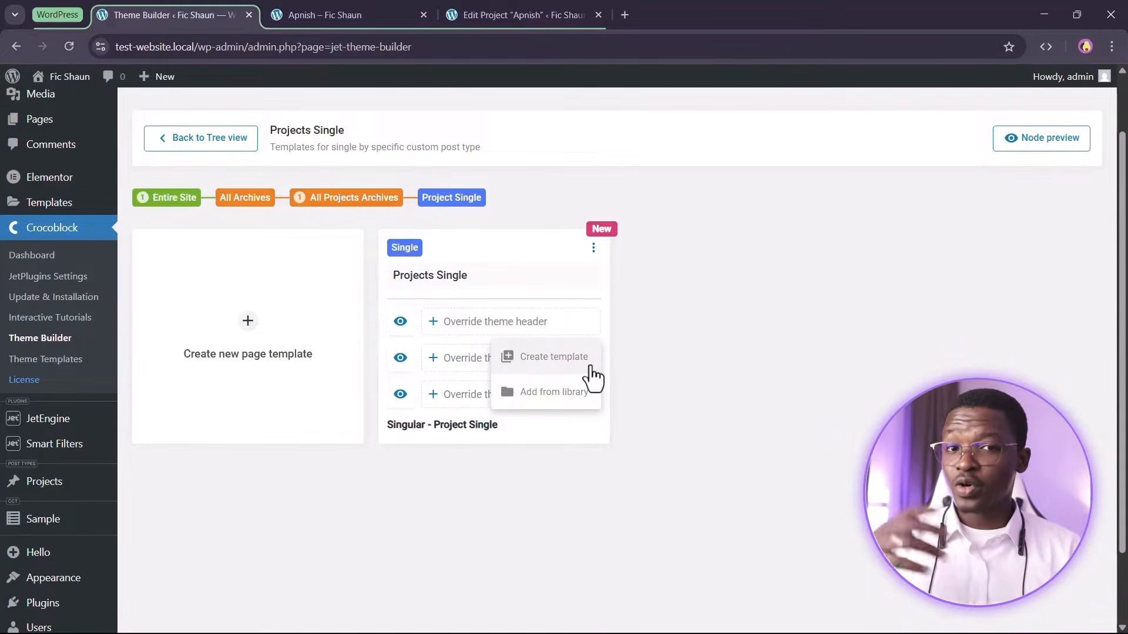
# Override the template's header with the Sitewide Header from the template library
pyautogui.click(555, 401)
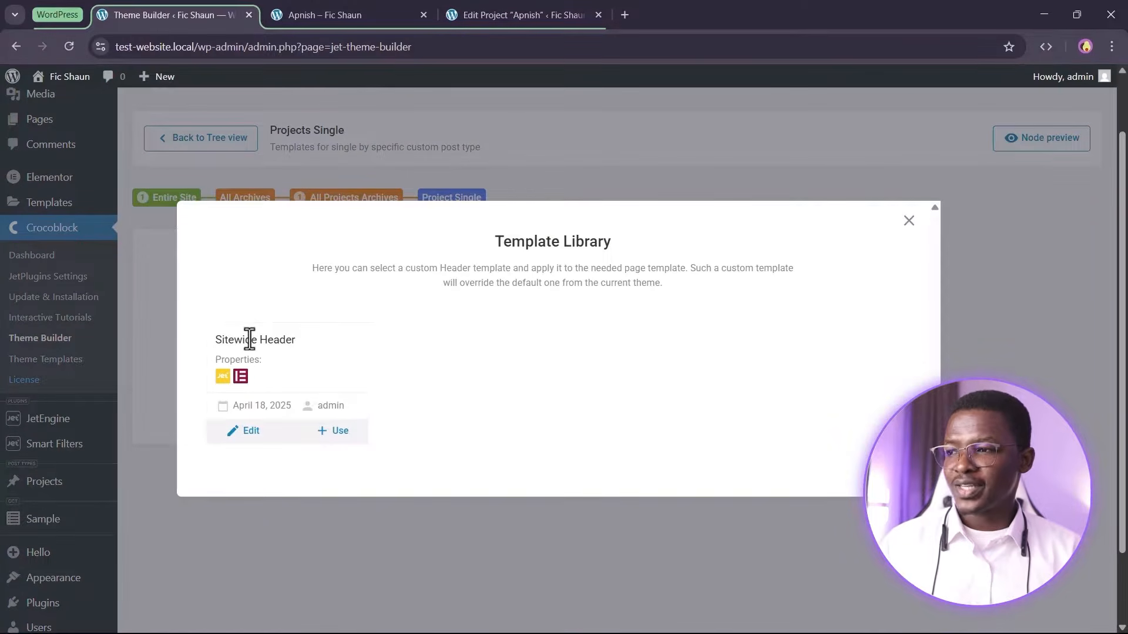
pyautogui.click(356, 430)
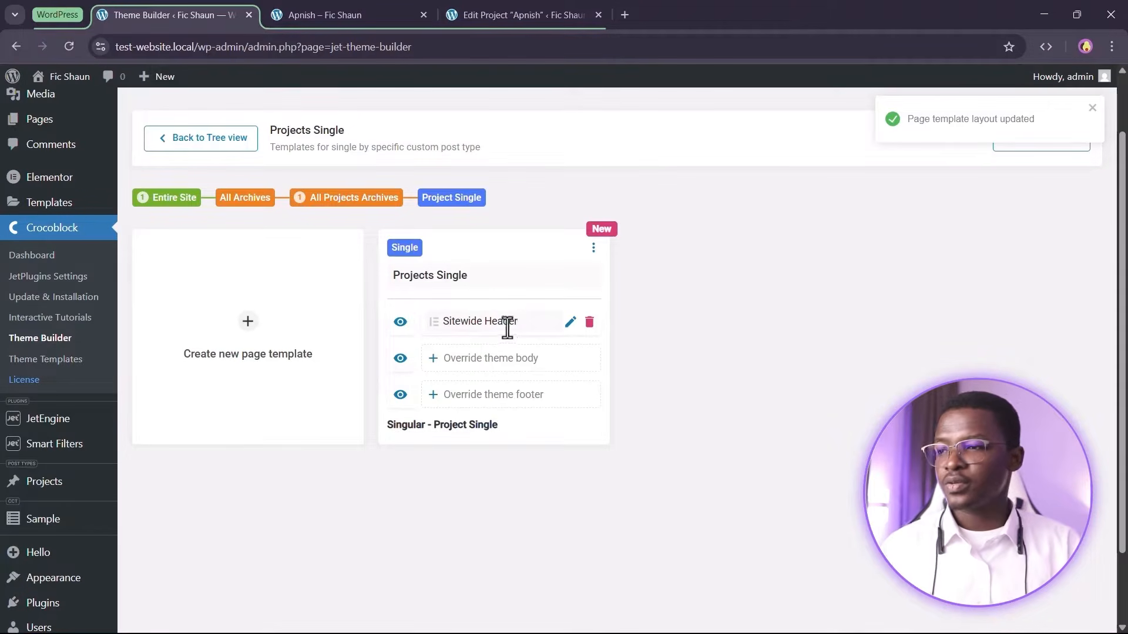
# Override the template's footer with the Sitewide Footer from the template library
pyautogui.click(524, 399)
pyautogui.click(561, 470)
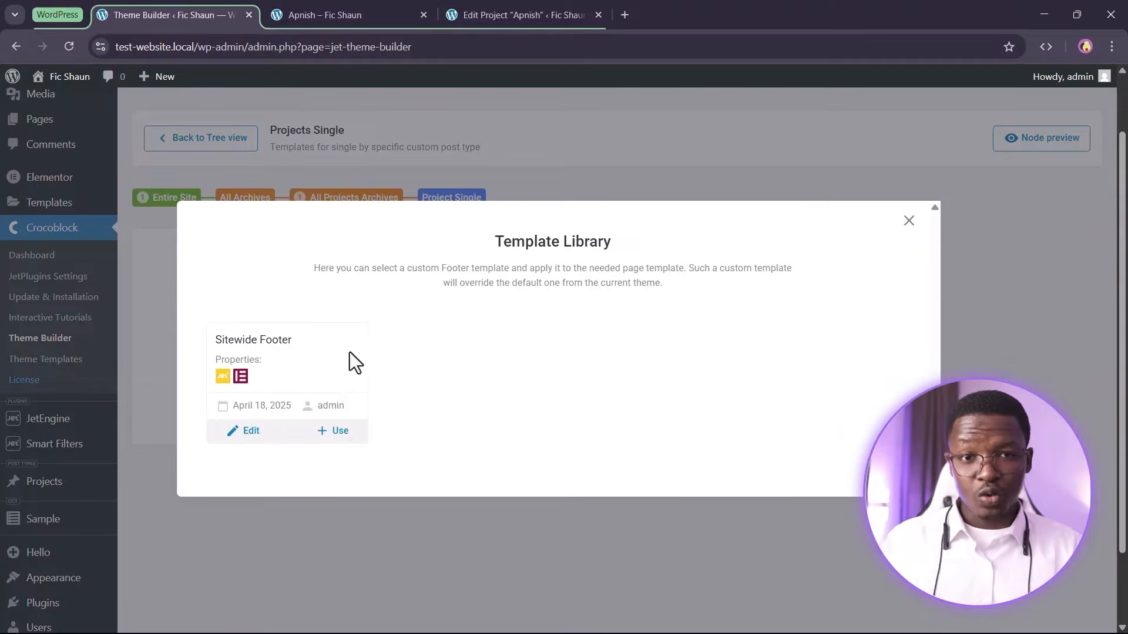
pyautogui.click(341, 431)
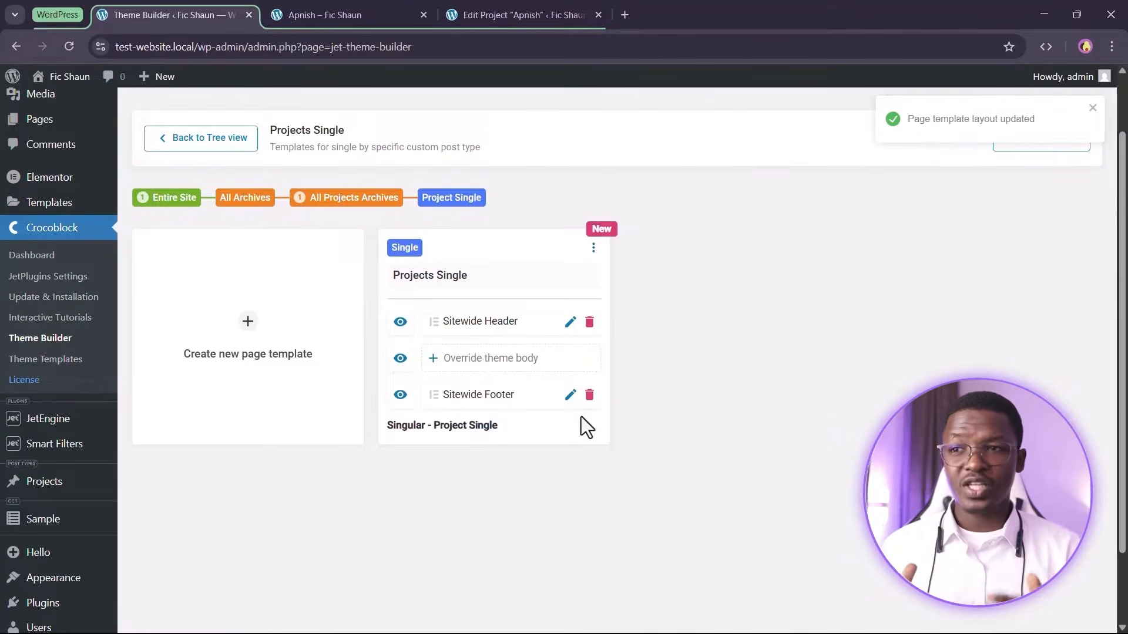
# Create a new Elementor body template named Project Single Template for the theme body and open it in the editor
pyautogui.click(474, 355)
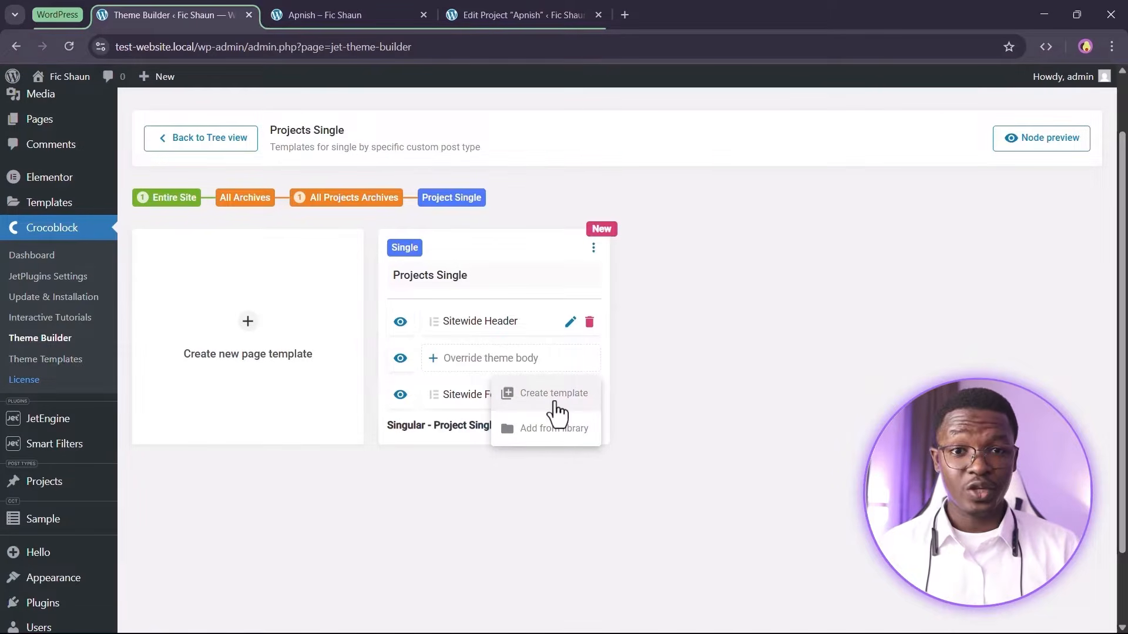
pyautogui.click(554, 403)
pyautogui.click(479, 345)
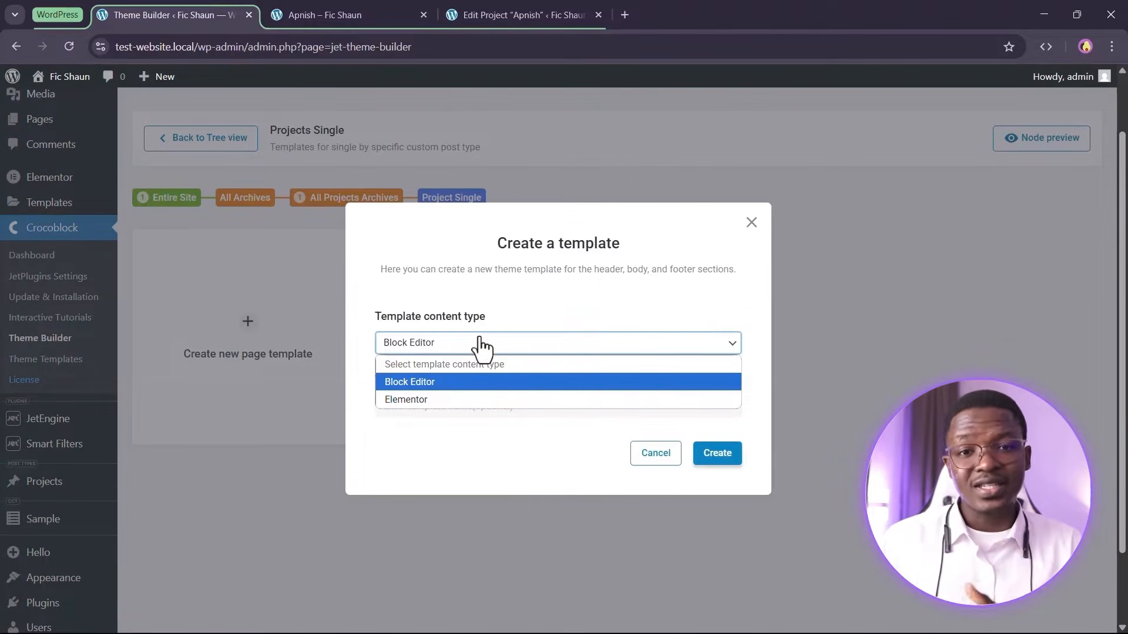
pyautogui.click(499, 399)
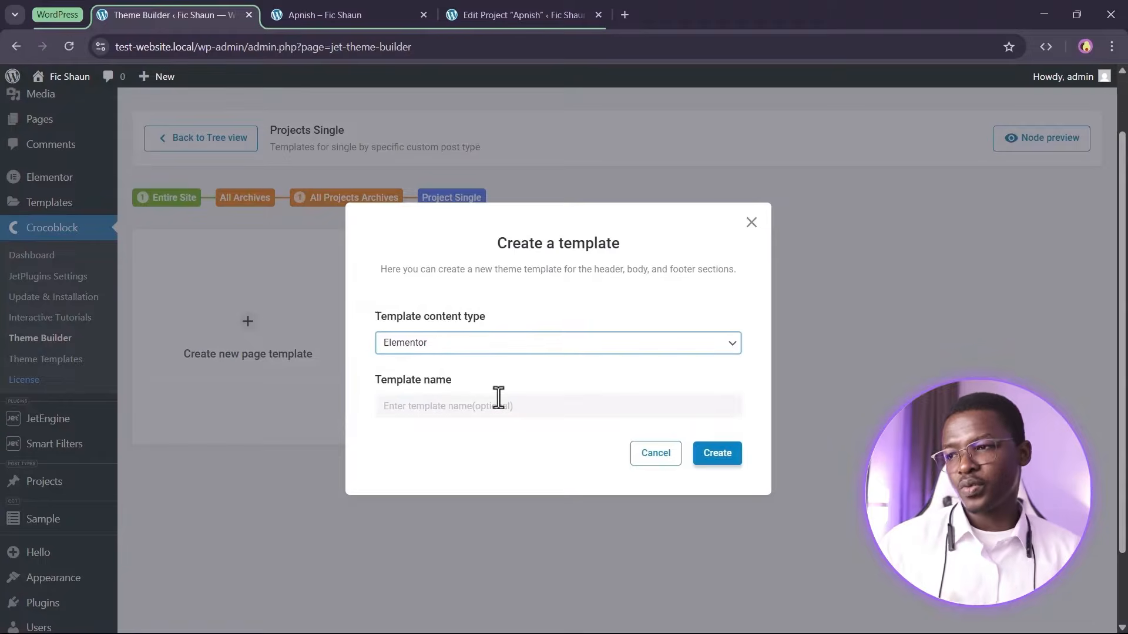
pyautogui.click(480, 412)
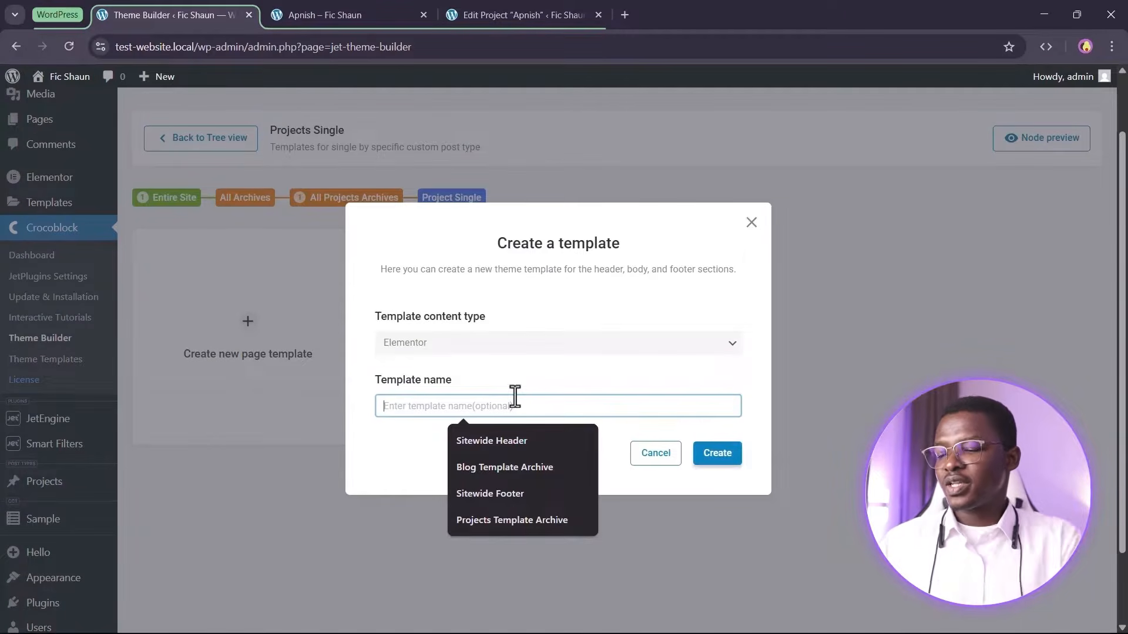
pyautogui.write('Proje')
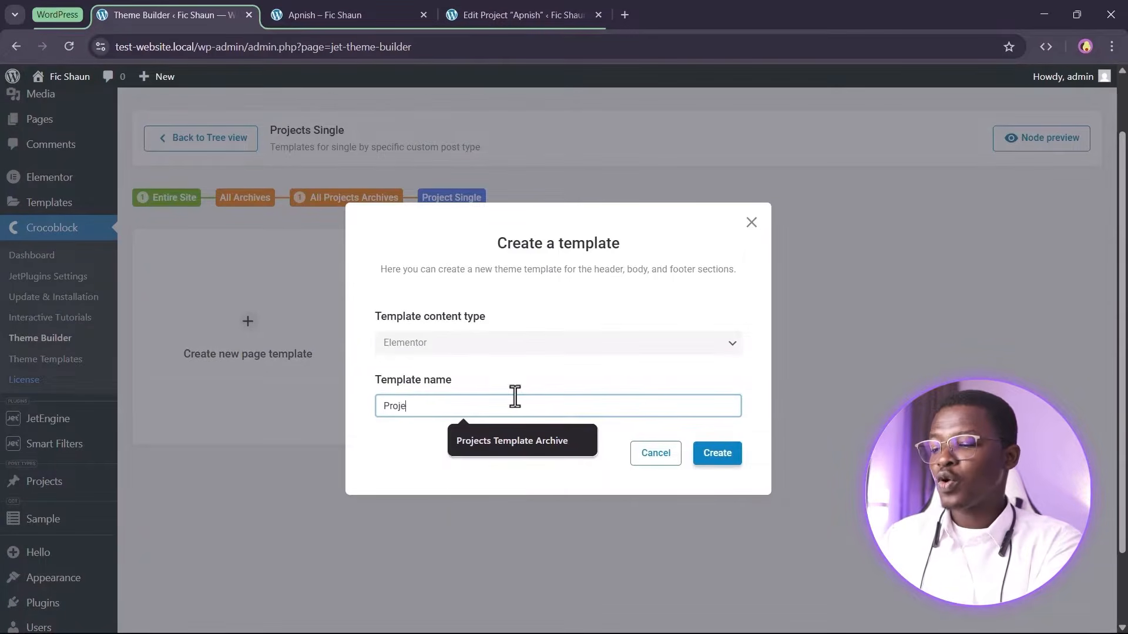
pyautogui.write('ct Single Template')
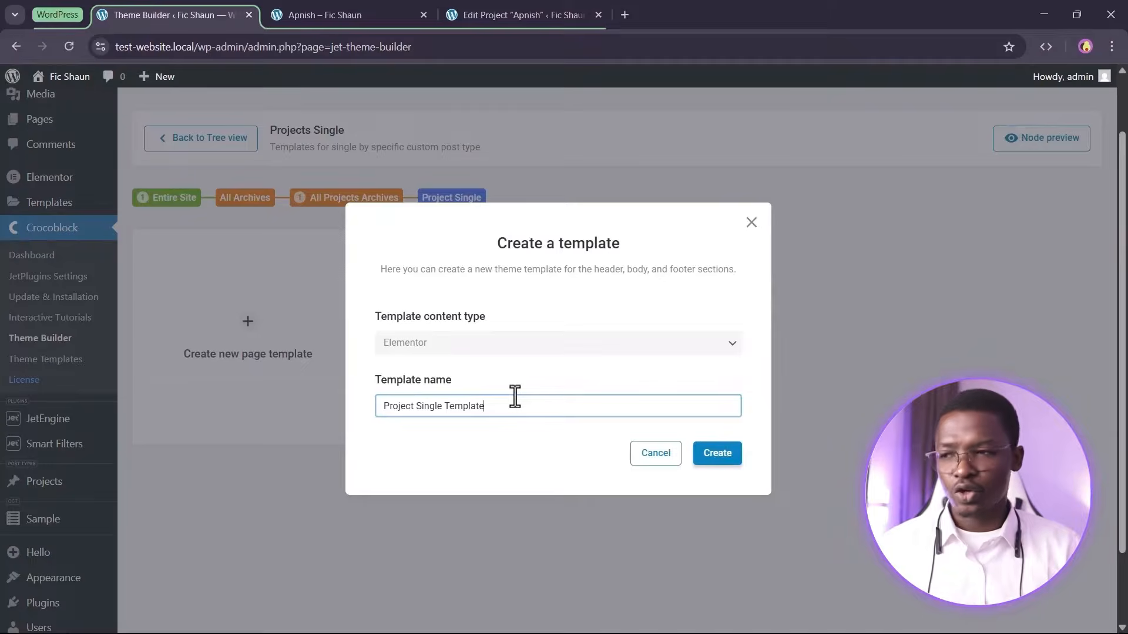
pyautogui.click(719, 459)
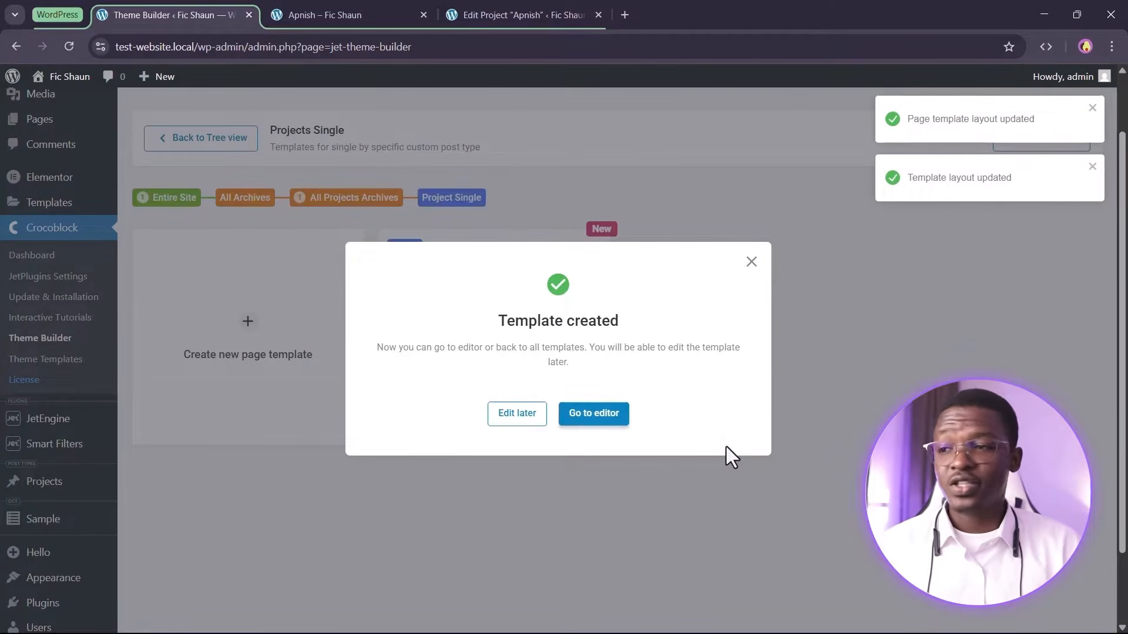
pyautogui.click(593, 418)
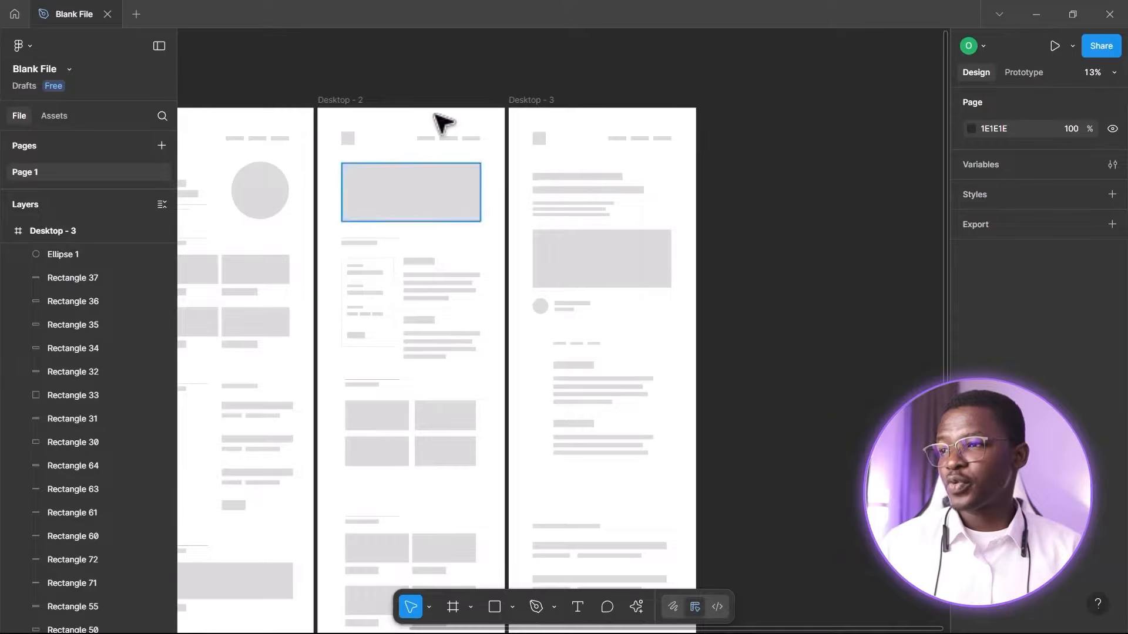
# Examine the project page wireframes in Figma
pyautogui.scroll(5, 364, 151)
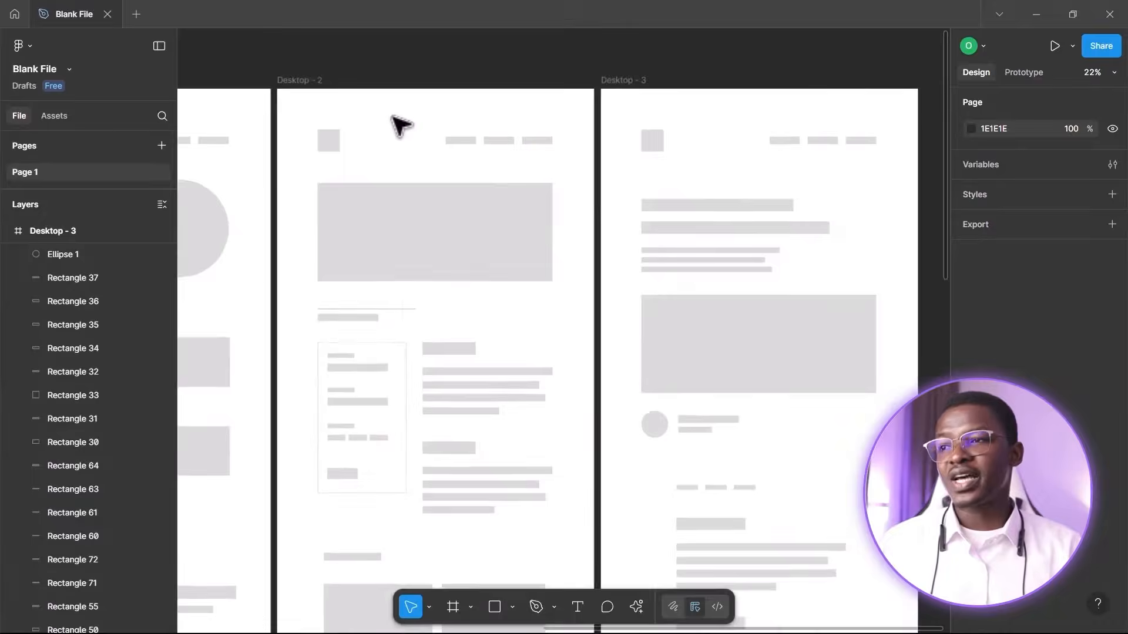
pyautogui.scroll(3, 393, 118)
pyautogui.hscroll(3, 461, 121)
pyautogui.hscroll(-4, 473, 133)
pyautogui.scroll(-1, 474, 135)
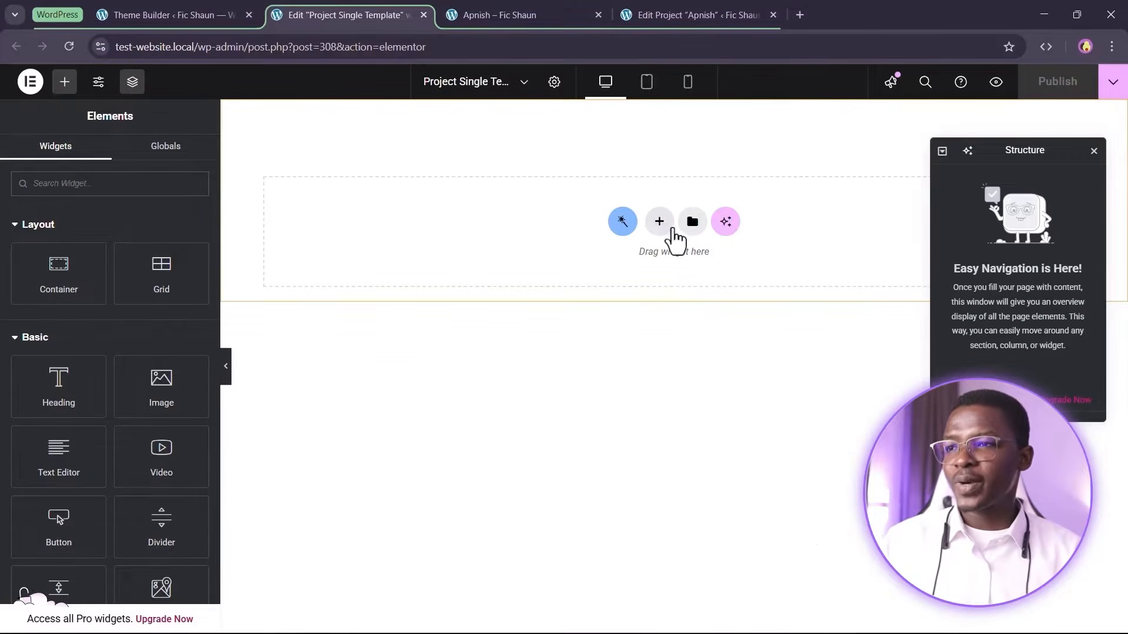
# Add a single-column container and place a Dynamic Image widget inside it
pyautogui.click(660, 232)
pyautogui.click(620, 287)
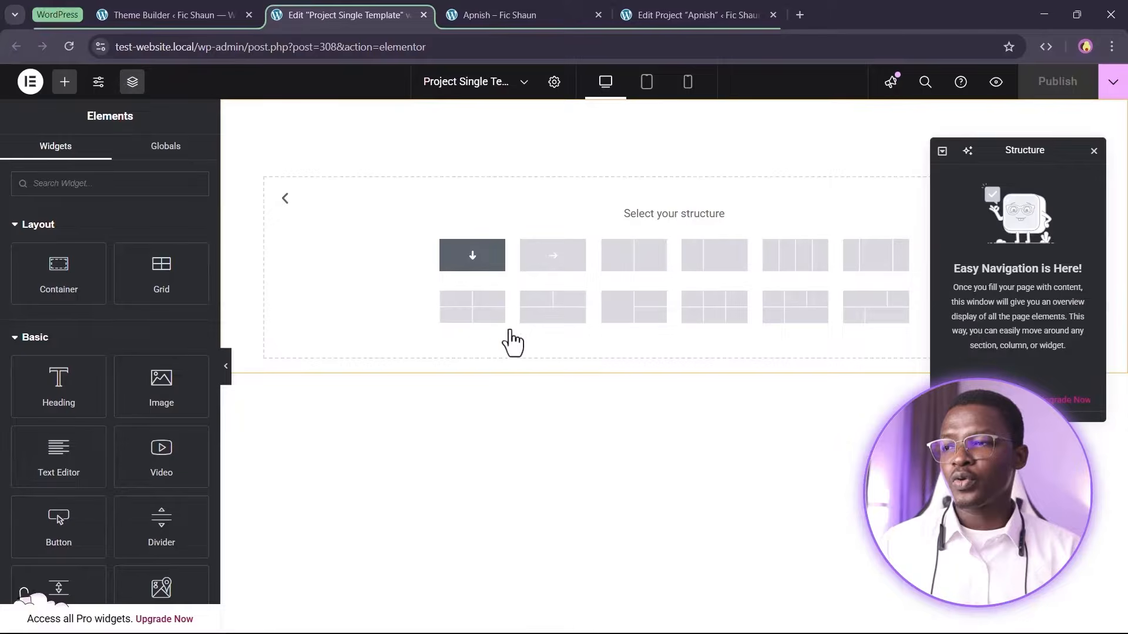
pyautogui.click(497, 261)
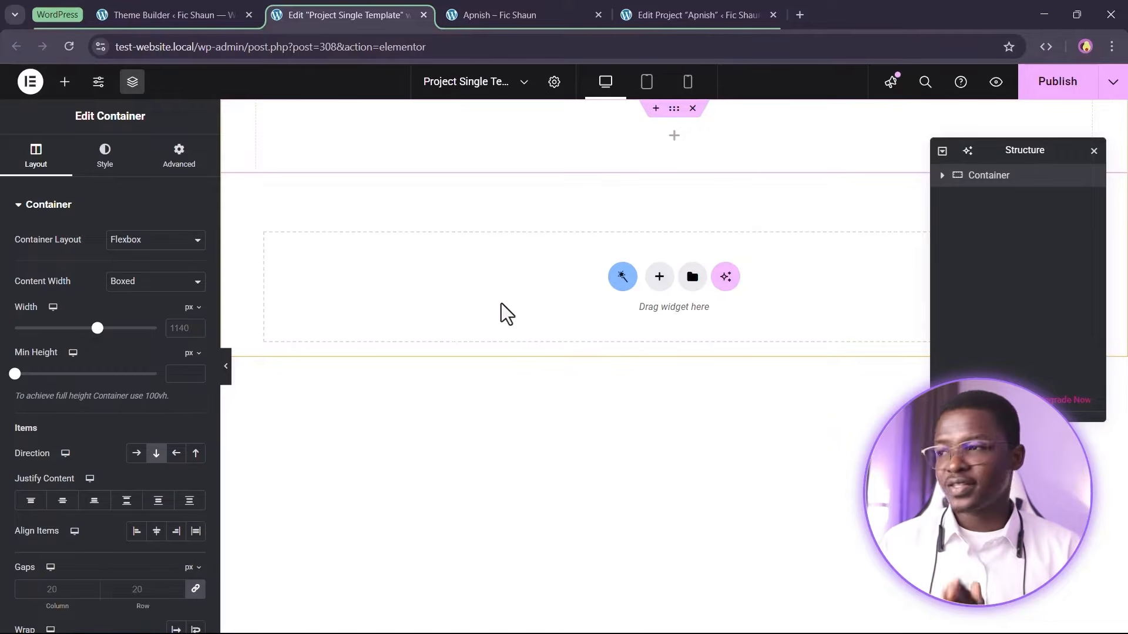
pyautogui.click(64, 82)
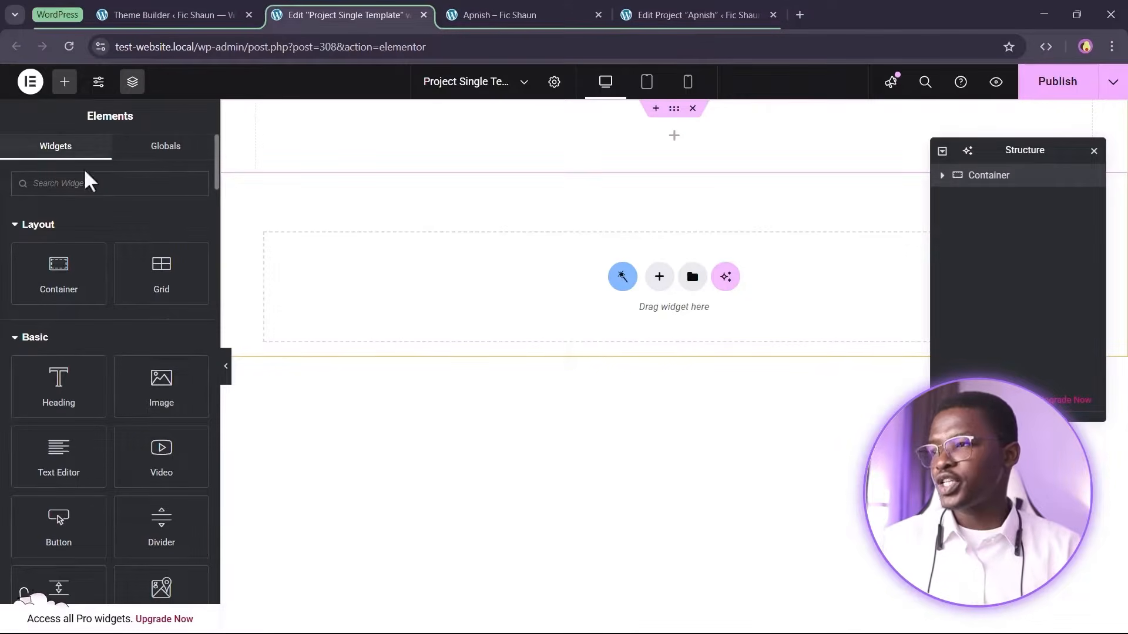
pyautogui.click(93, 190)
pyautogui.write('dyna')
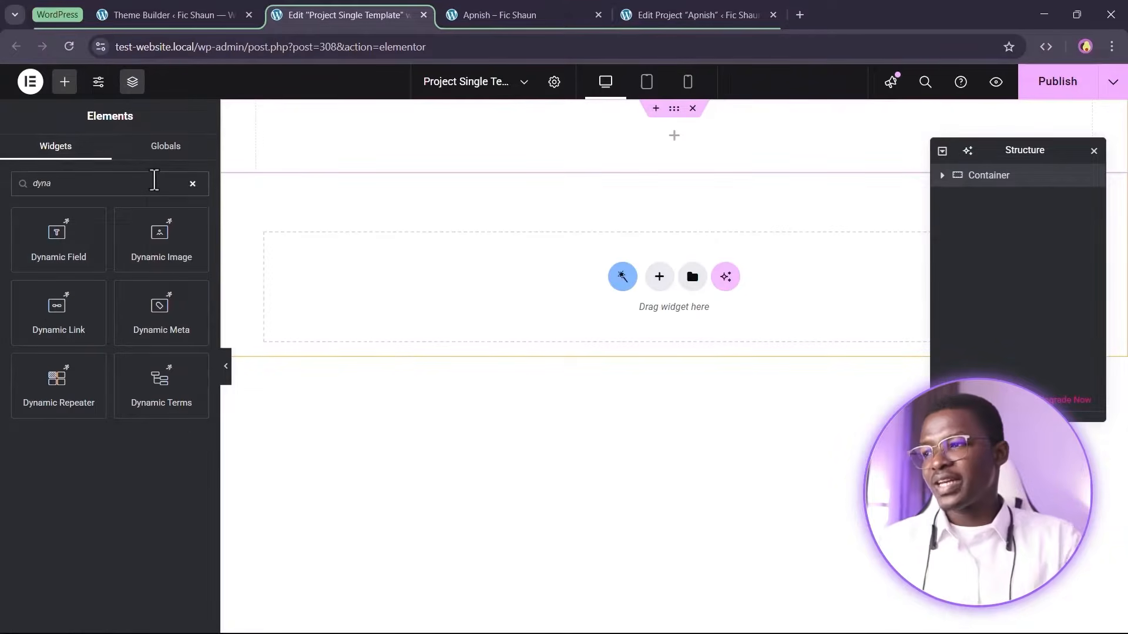
pyautogui.moveTo(162, 251); pyautogui.dragTo(671, 148)
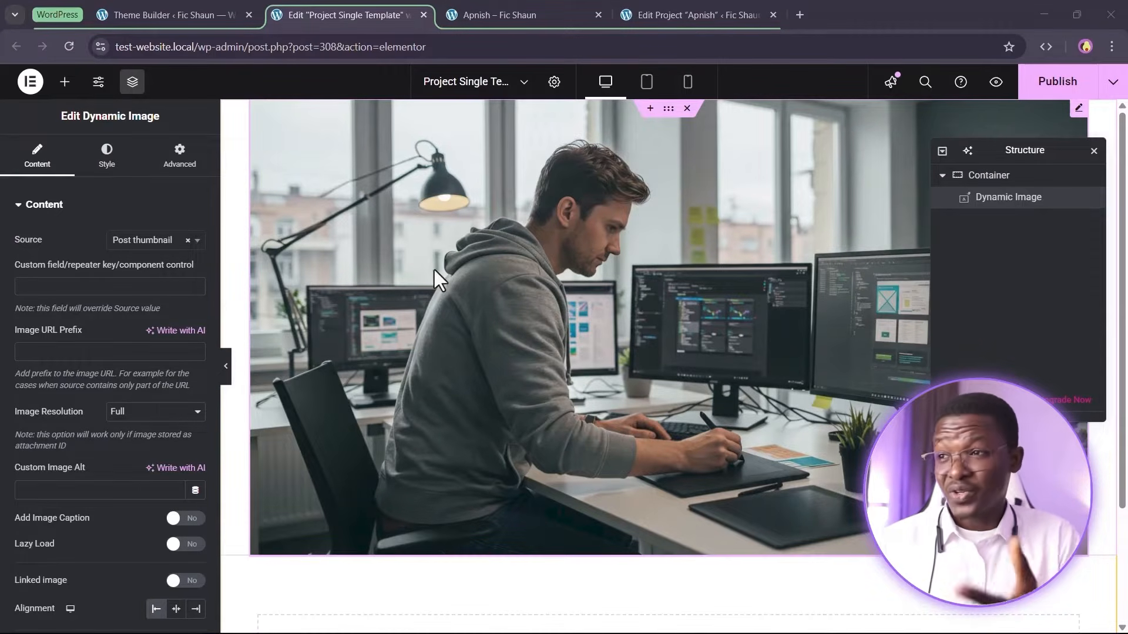
# Set the template's preview post type to Projects in the page settings
pyautogui.click(554, 84)
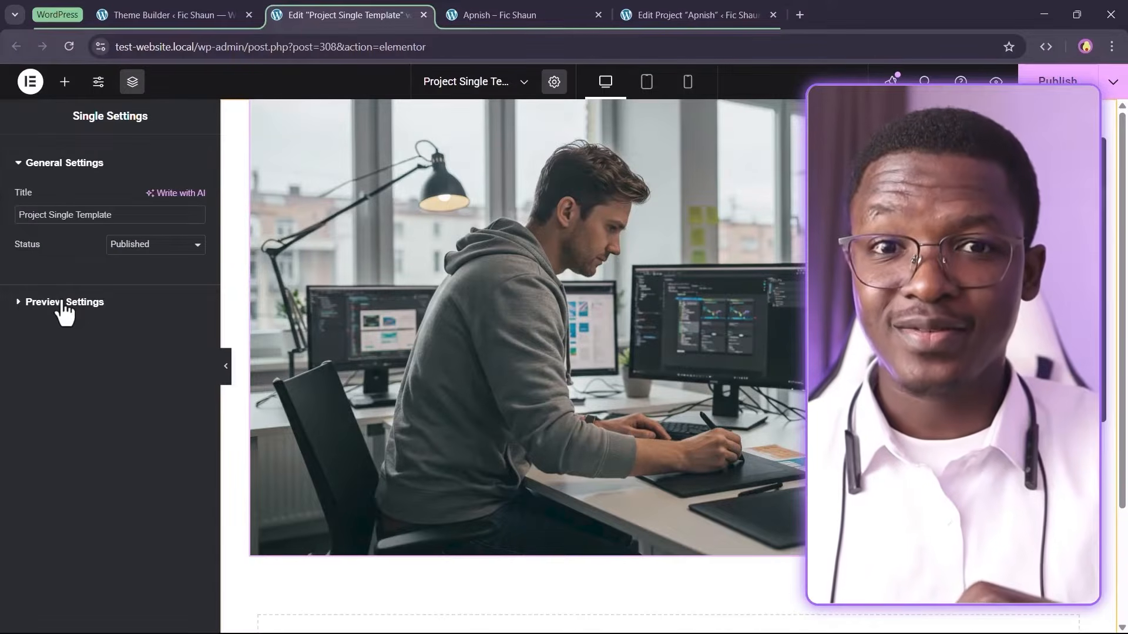
pyautogui.click(63, 303)
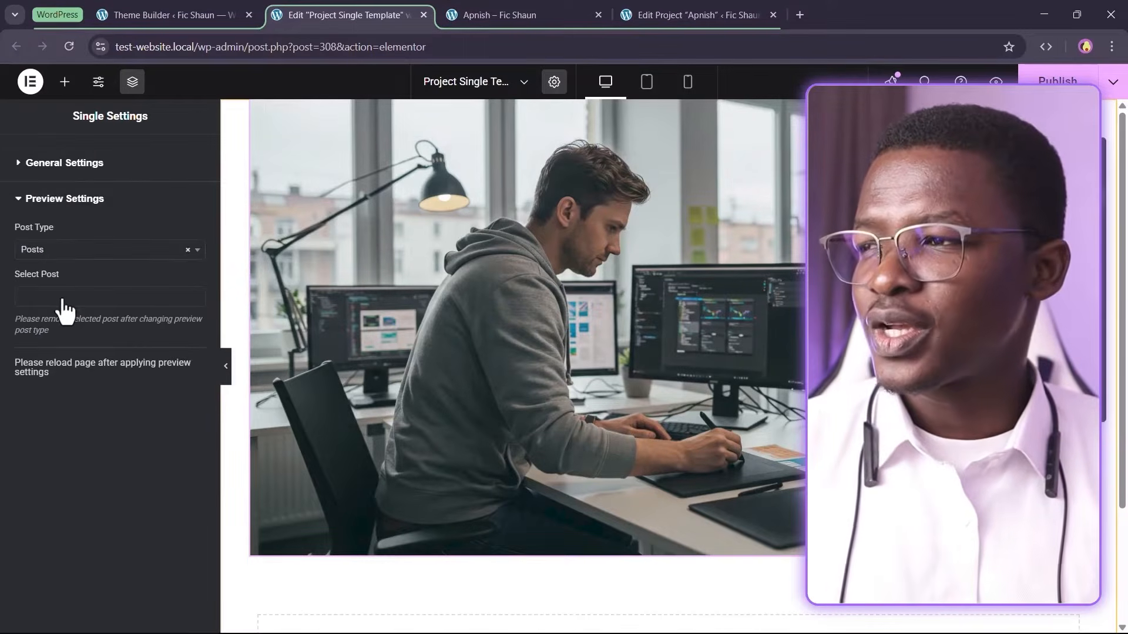
pyautogui.click(54, 252)
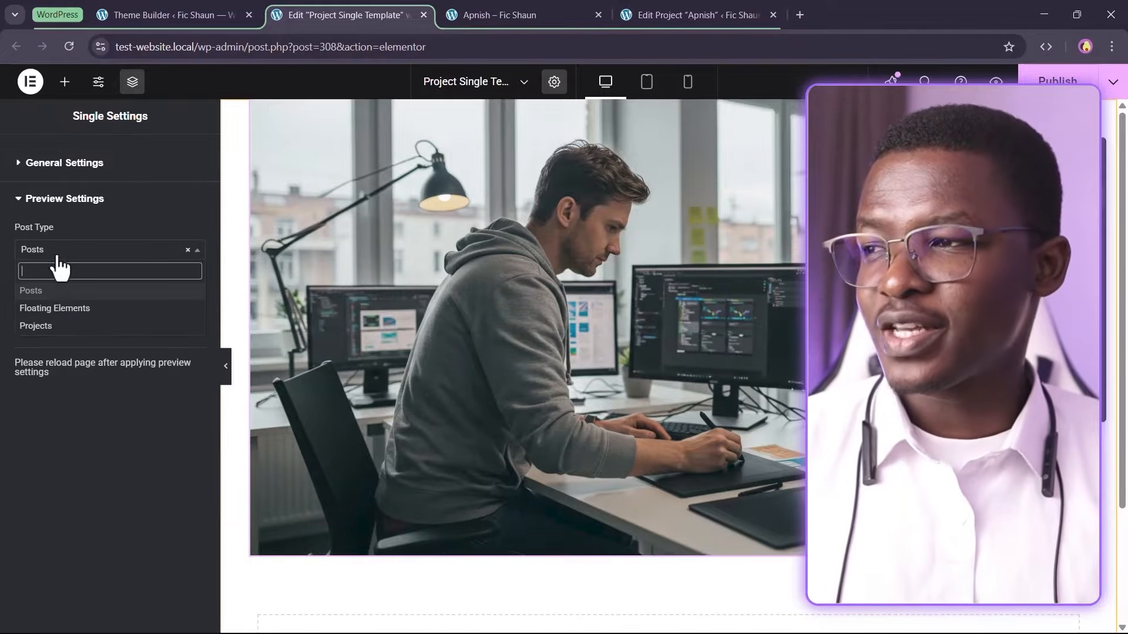
pyautogui.click(50, 328)
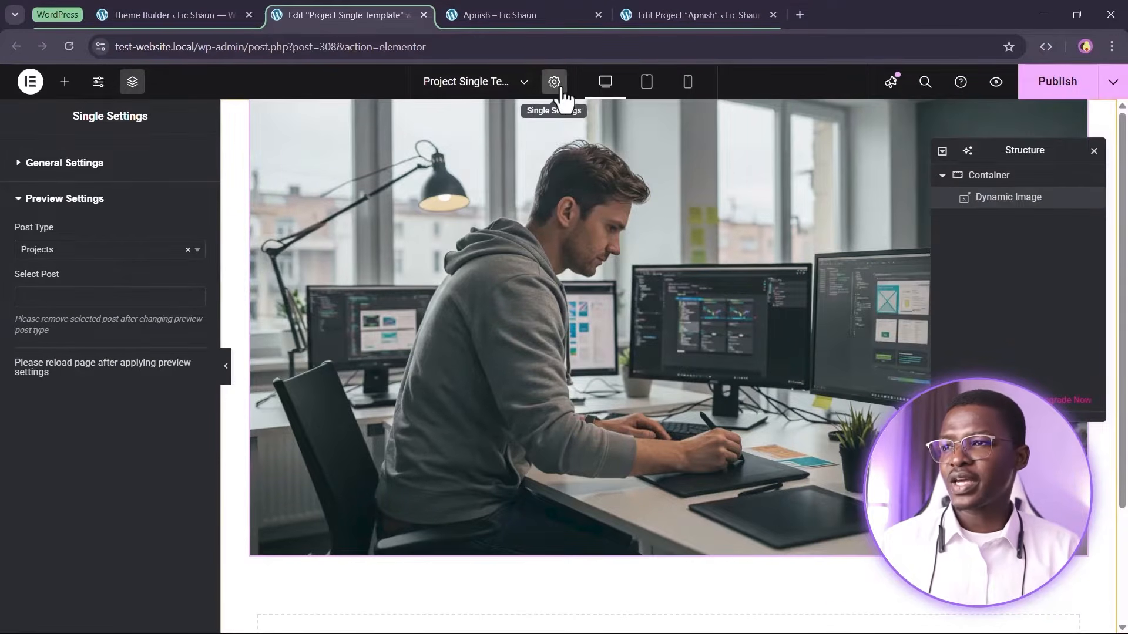
# Publish the template and reload the editor to apply the preview settings
pyautogui.click(1060, 81)
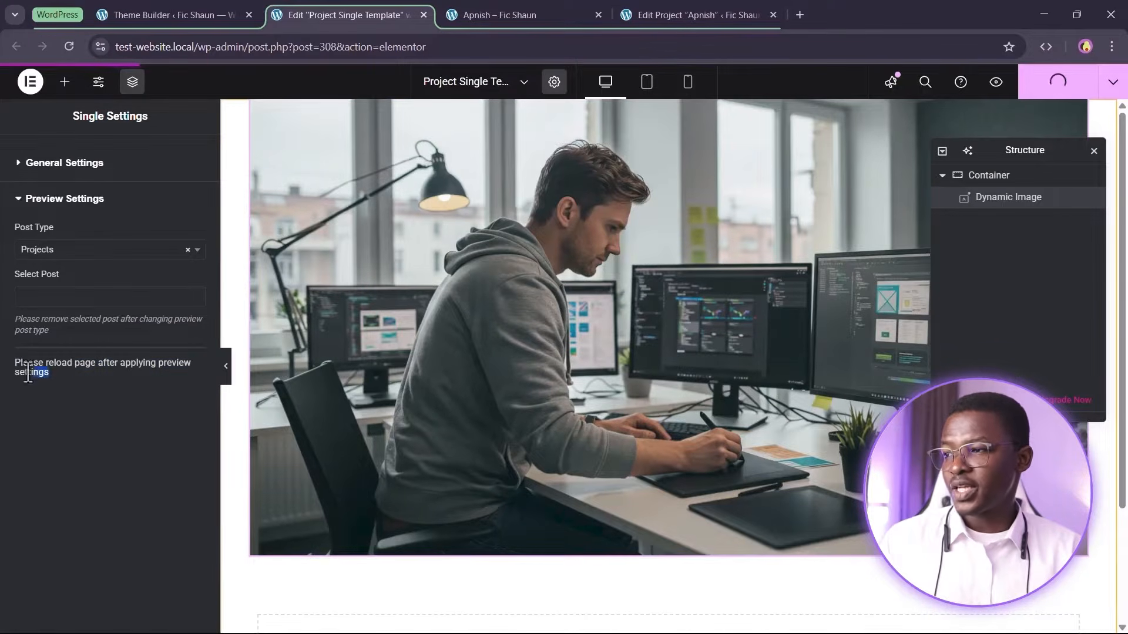
pyautogui.moveTo(30, 372); pyautogui.dragTo(9, 359)
pyautogui.click(81, 383)
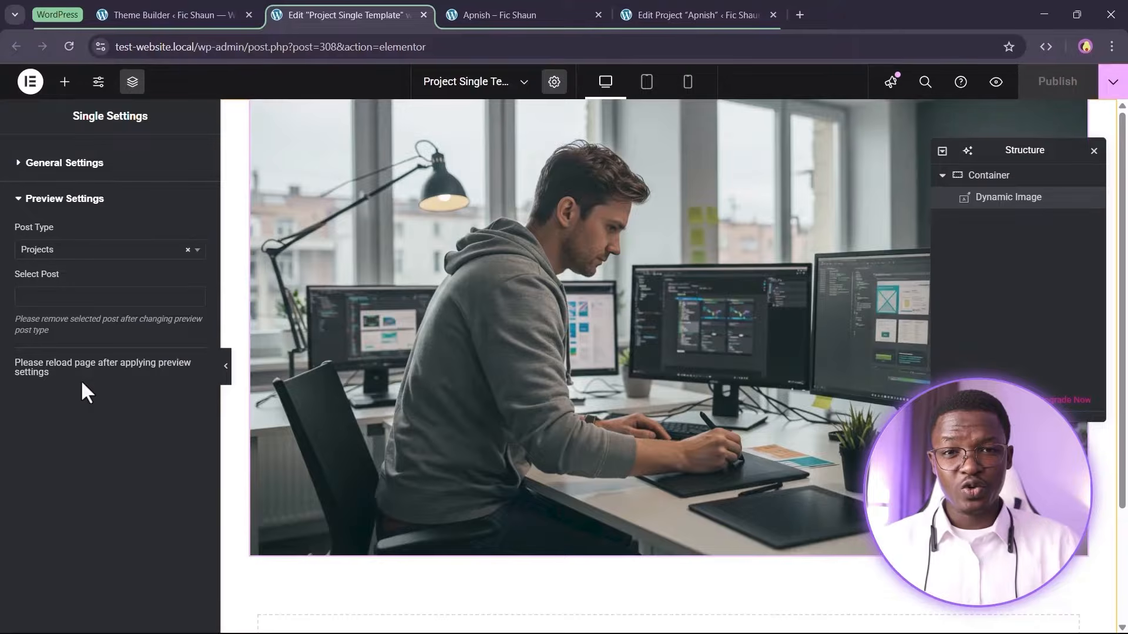
pyautogui.click(68, 46)
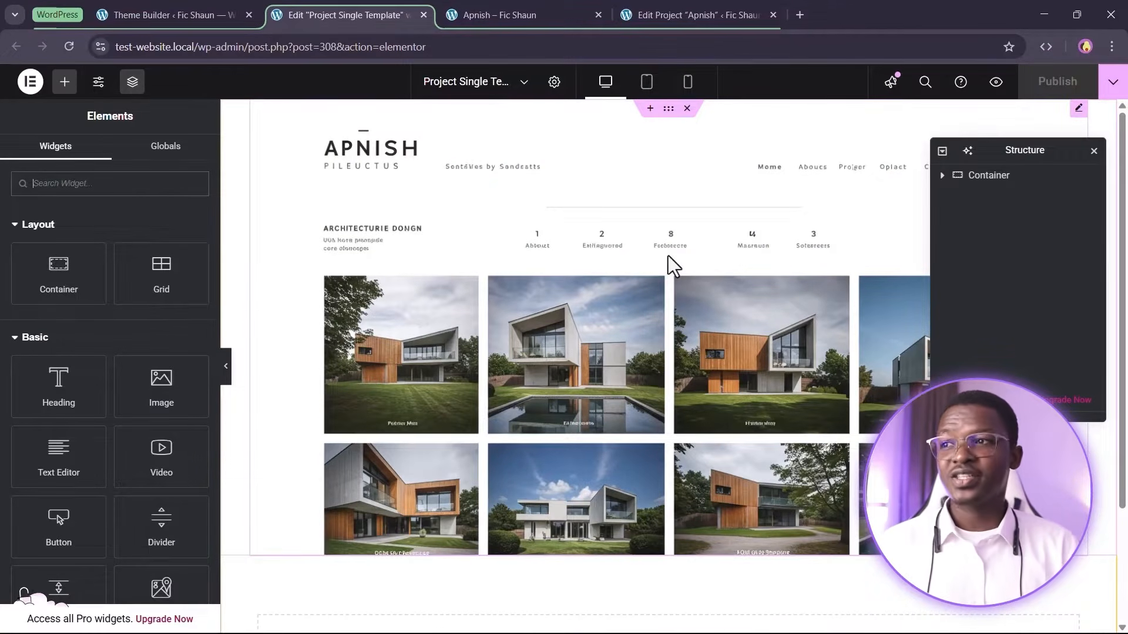
# Reload the Apnish project page to preview the new body template on the live site
pyautogui.click(539, 10)
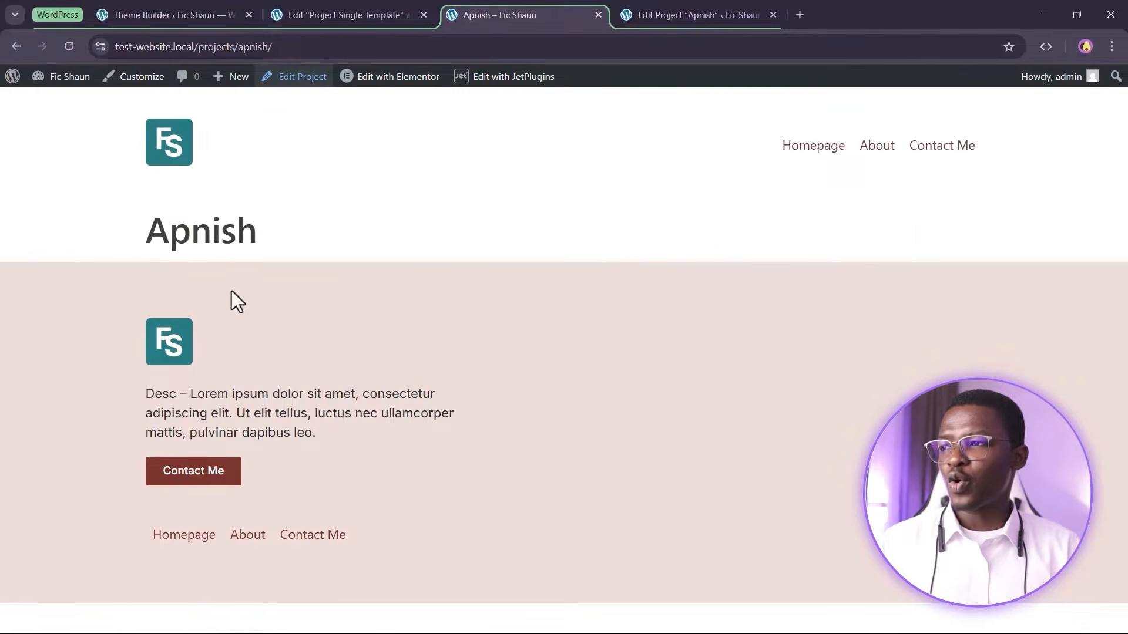
pyautogui.doubleClick(200, 239)
pyautogui.click(354, 236)
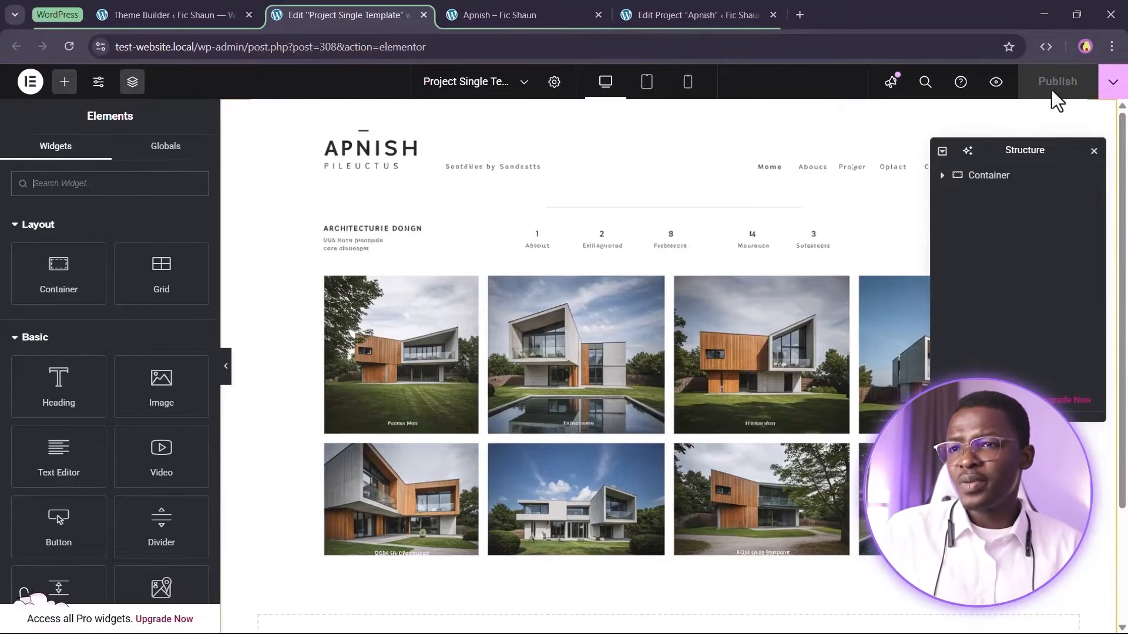
pyautogui.click(499, 15)
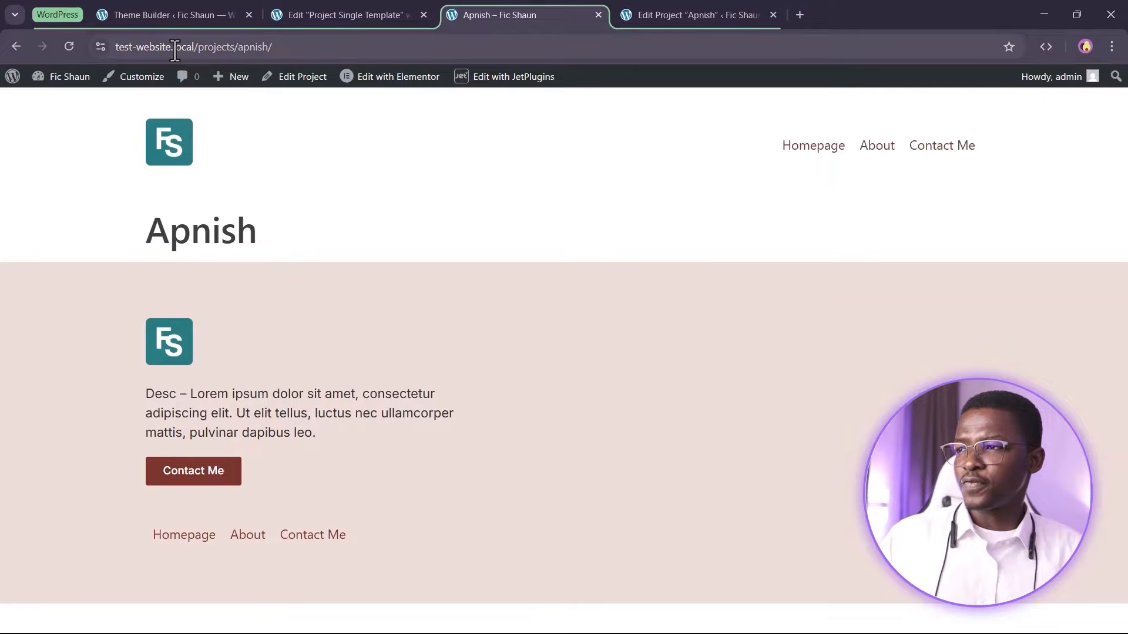
pyautogui.click(66, 46)
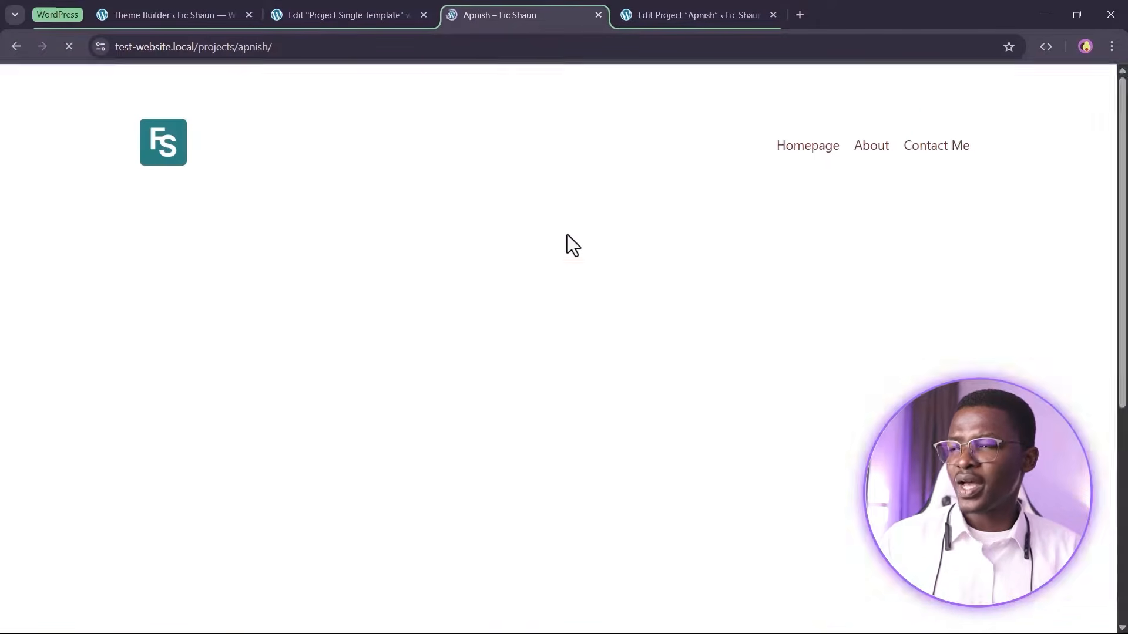
pyautogui.scroll(-5, 616, 273)
pyautogui.scroll(5, 615, 273)
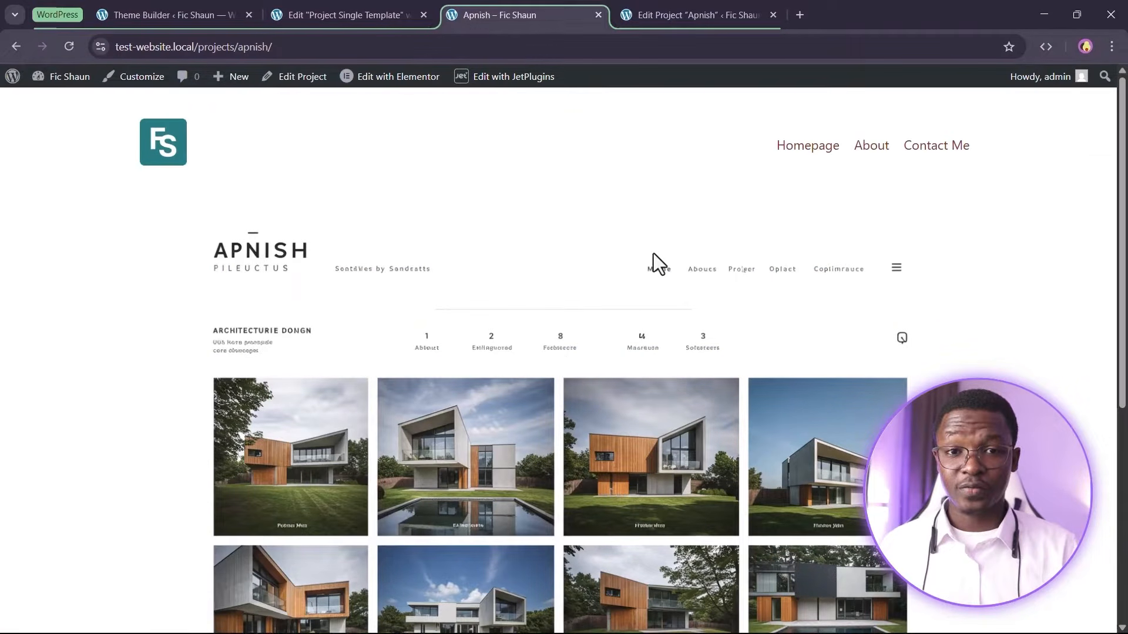
# Give the Dynamic Image a solid border type and a 1rem border radius on all corners
pyautogui.click(348, 13)
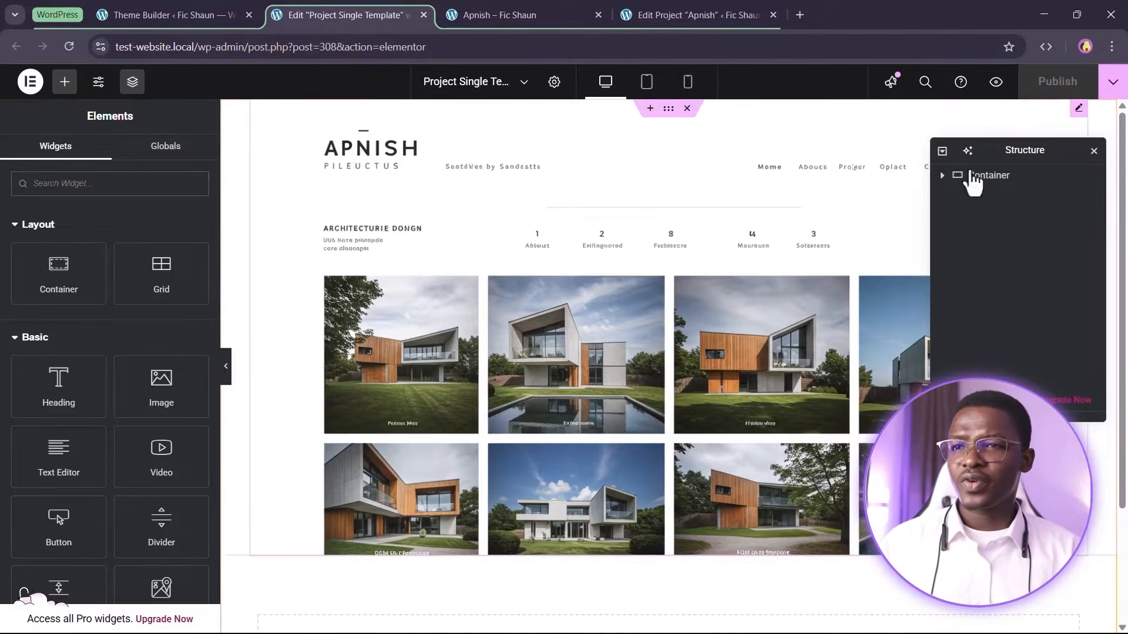
pyautogui.click(495, 237)
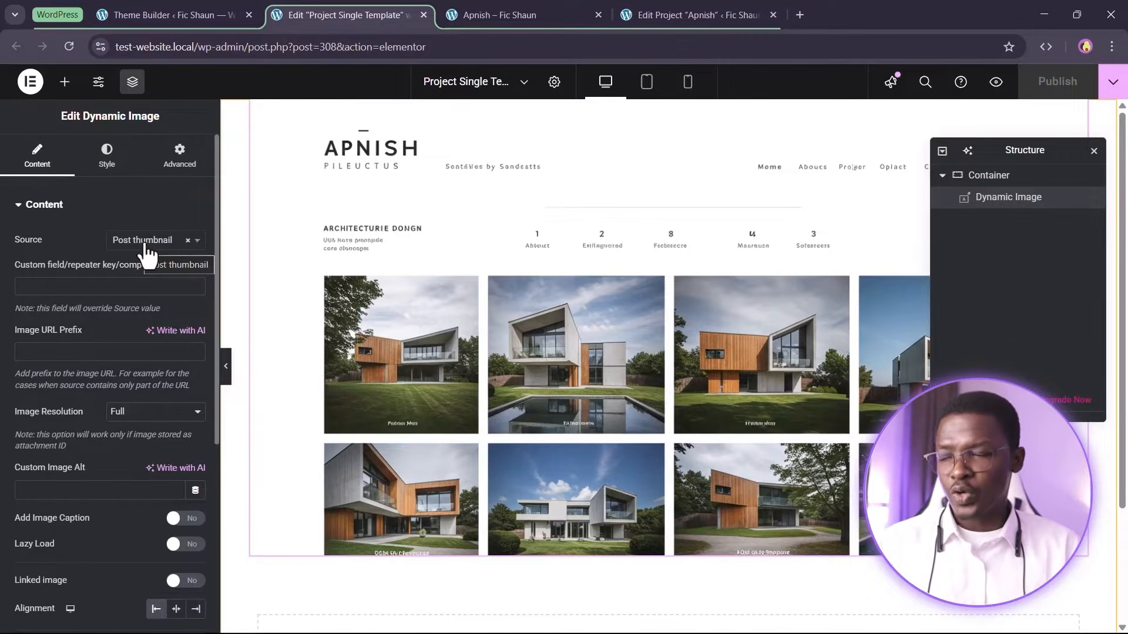
pyautogui.click(179, 155)
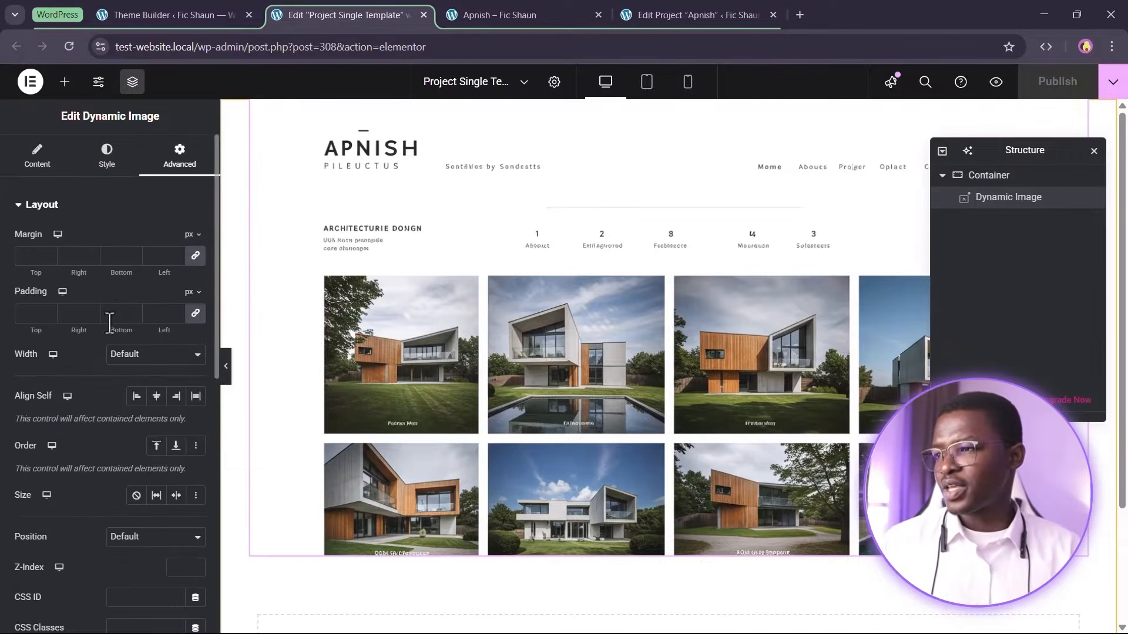
pyautogui.click(37, 156)
pyautogui.click(106, 156)
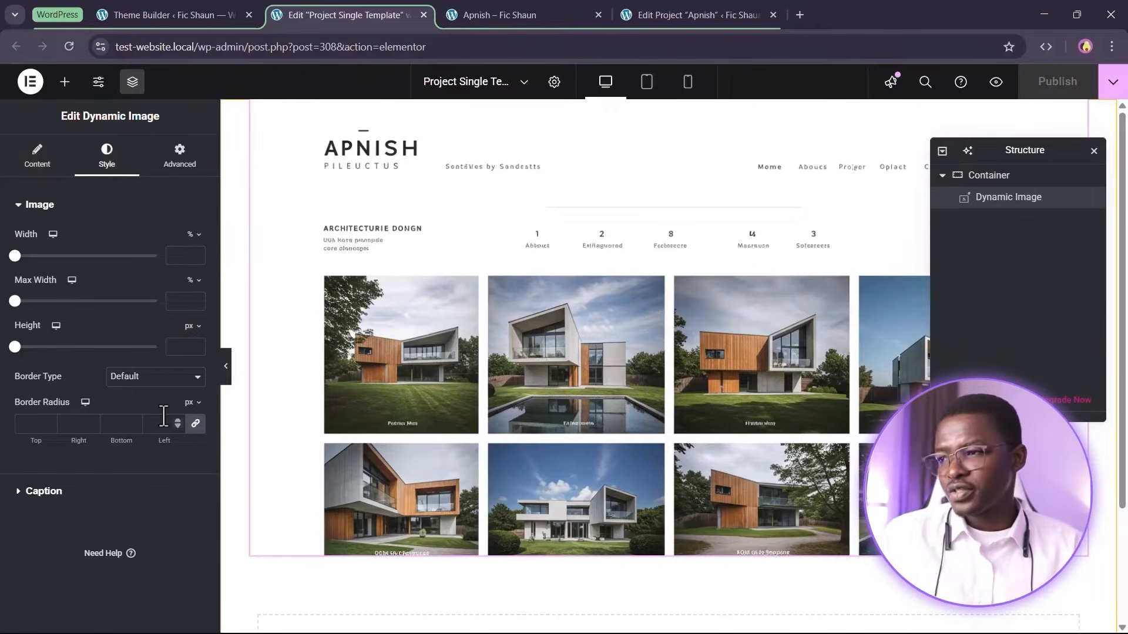
pyautogui.click(147, 377)
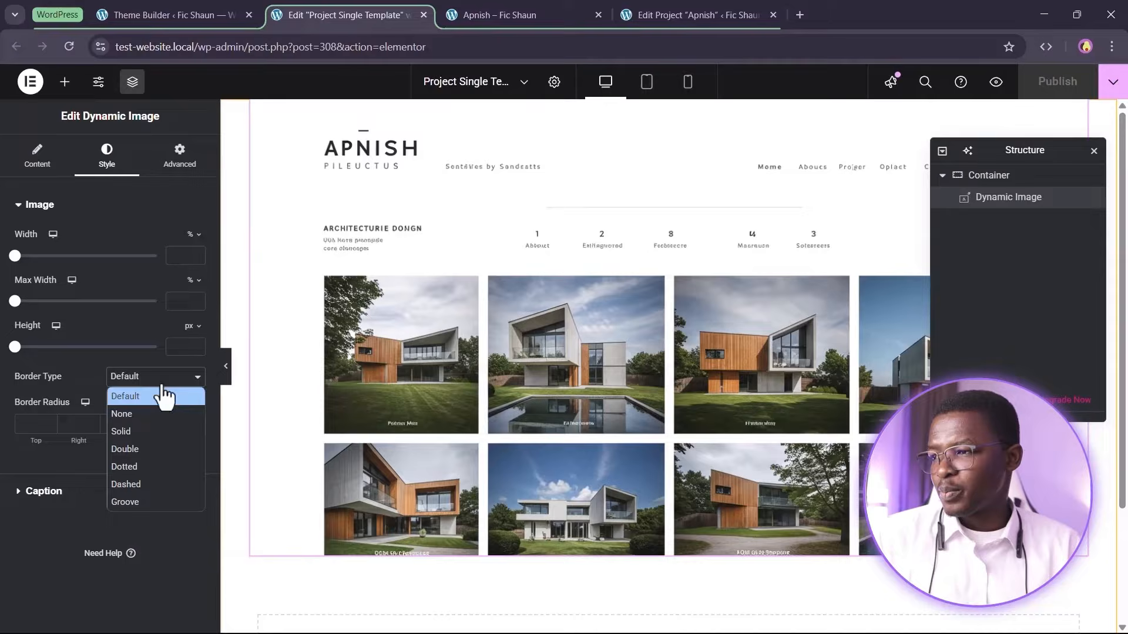
pyautogui.click(156, 433)
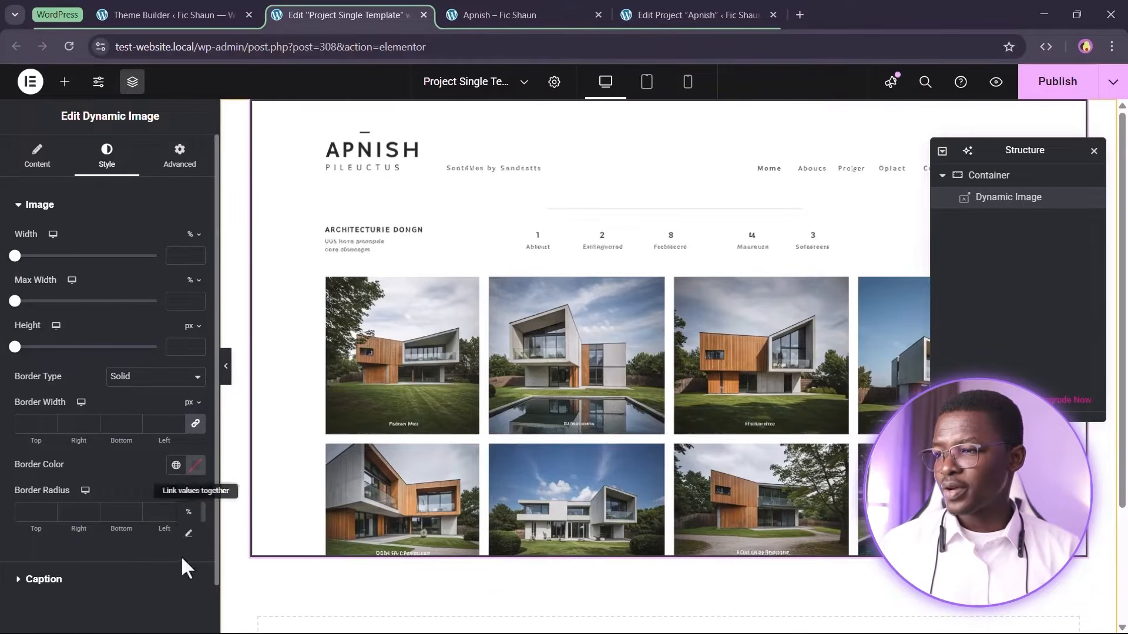
pyautogui.click(188, 533)
pyautogui.click(60, 520)
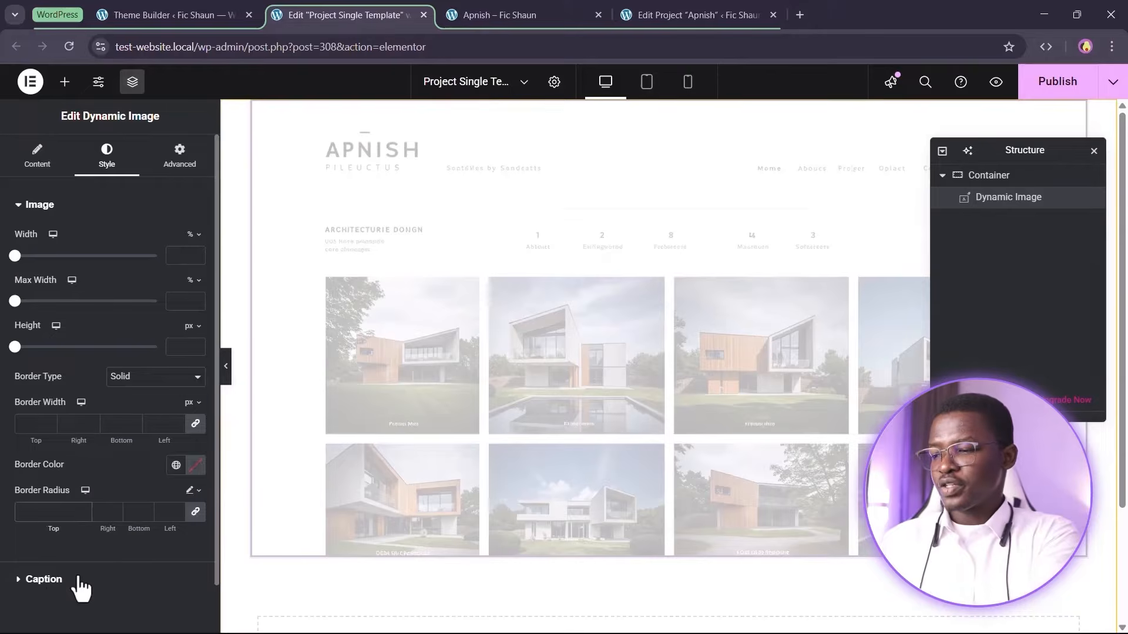
pyautogui.write('1rem')
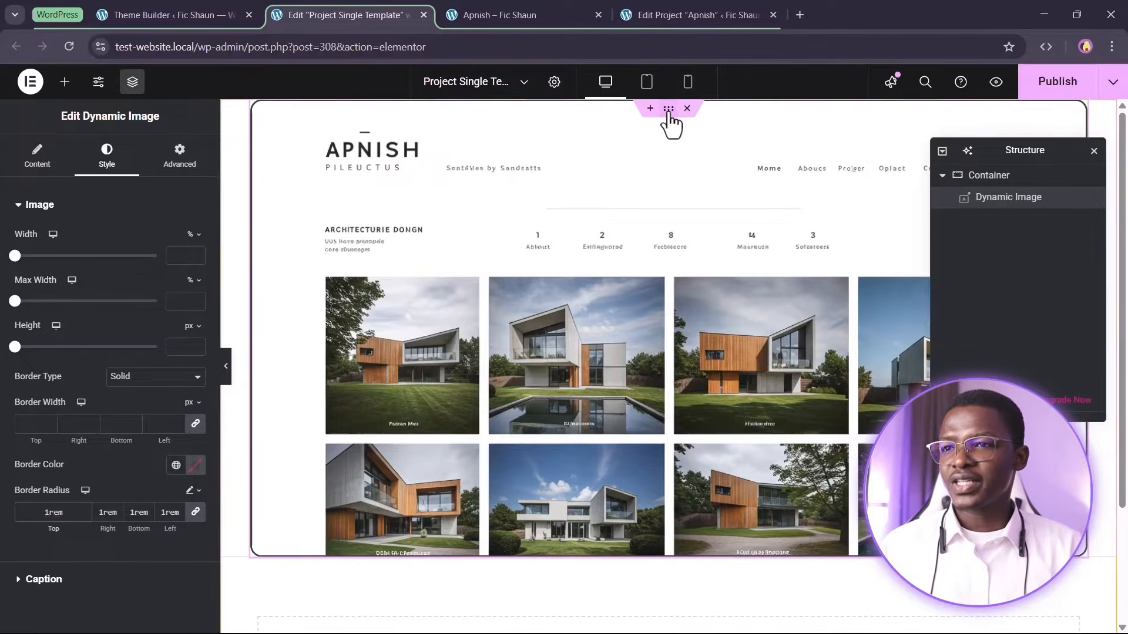
# Switch the container's padding unit to rem and set its top and bottom padding to 4
pyautogui.click(486, 399)
pyautogui.click(180, 162)
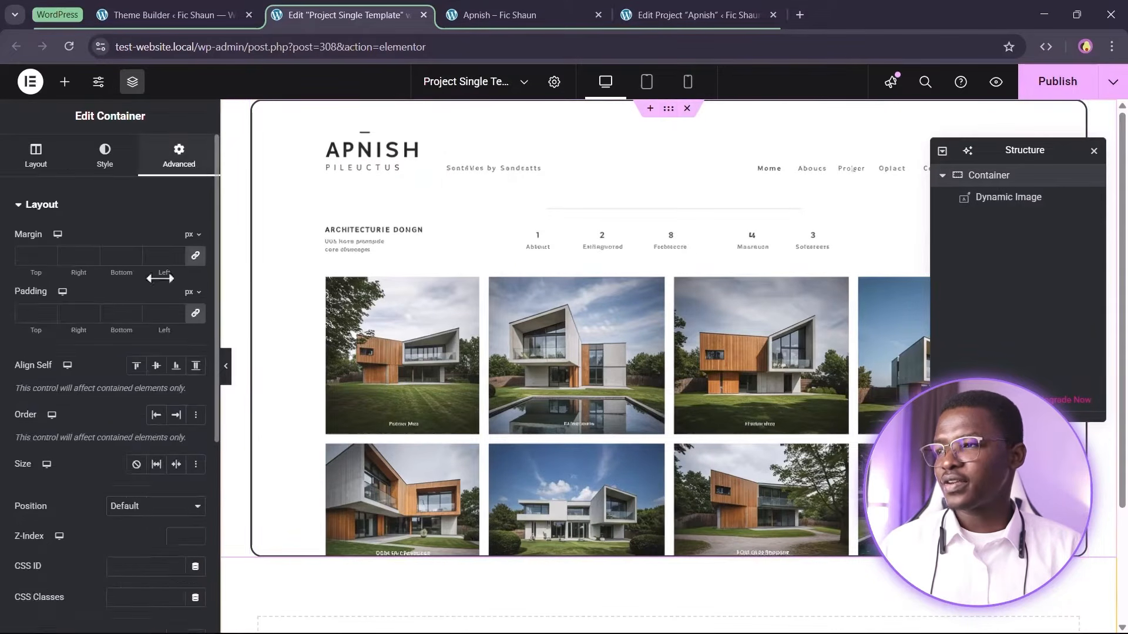
pyautogui.click(190, 292)
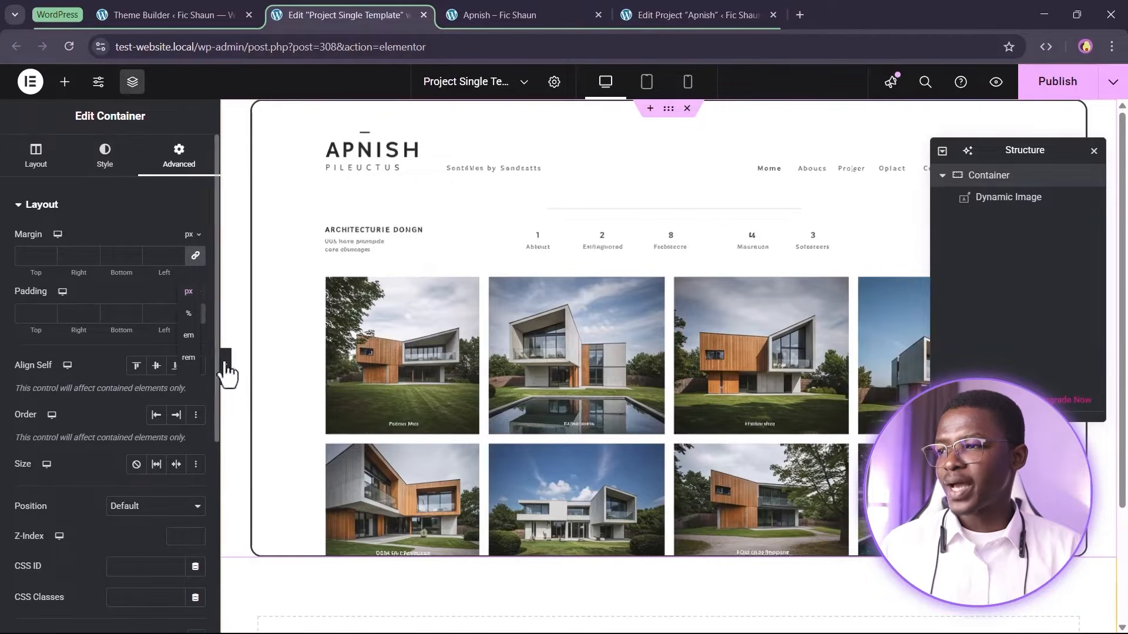
pyautogui.click(191, 361)
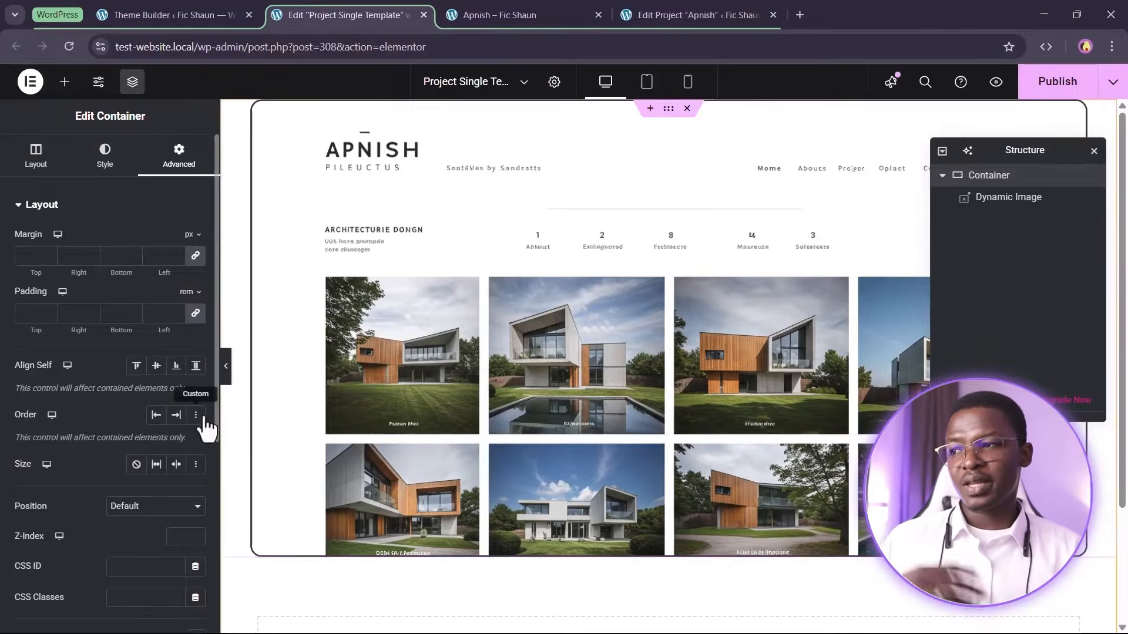
pyautogui.click(196, 323)
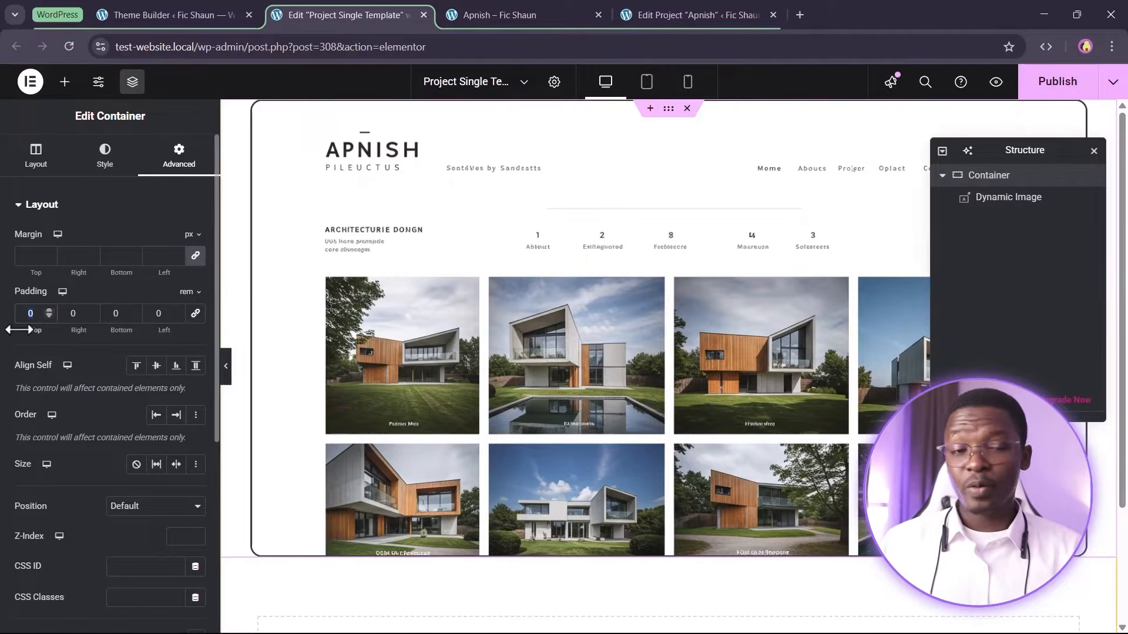
pyautogui.write('4')
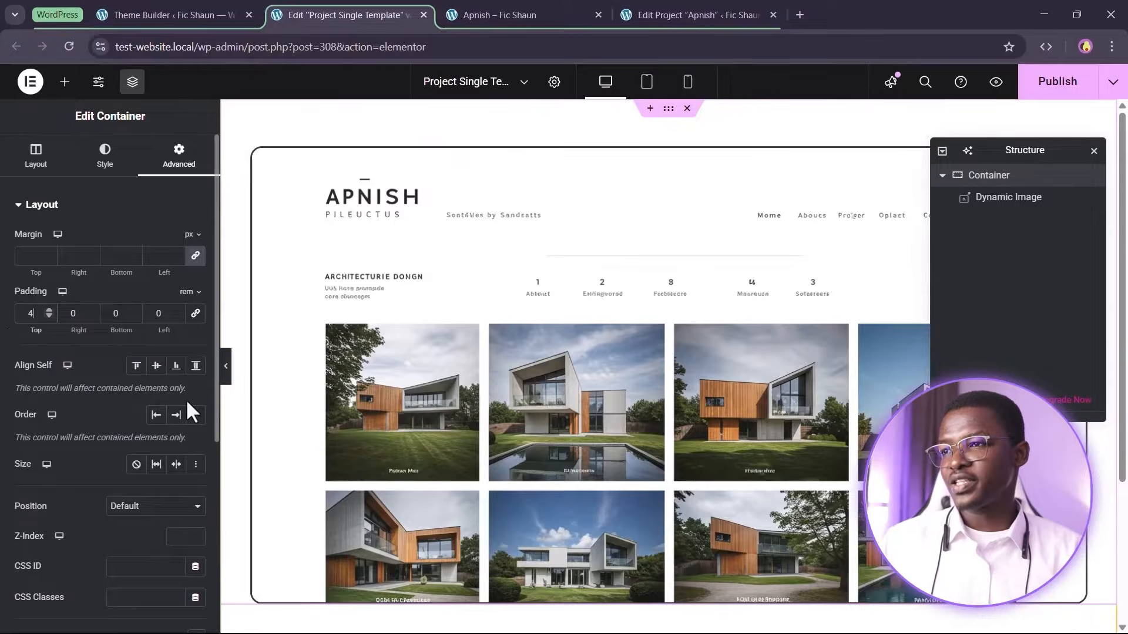
pyautogui.press('Tab')
pyautogui.press('Tab')
pyautogui.write('4')
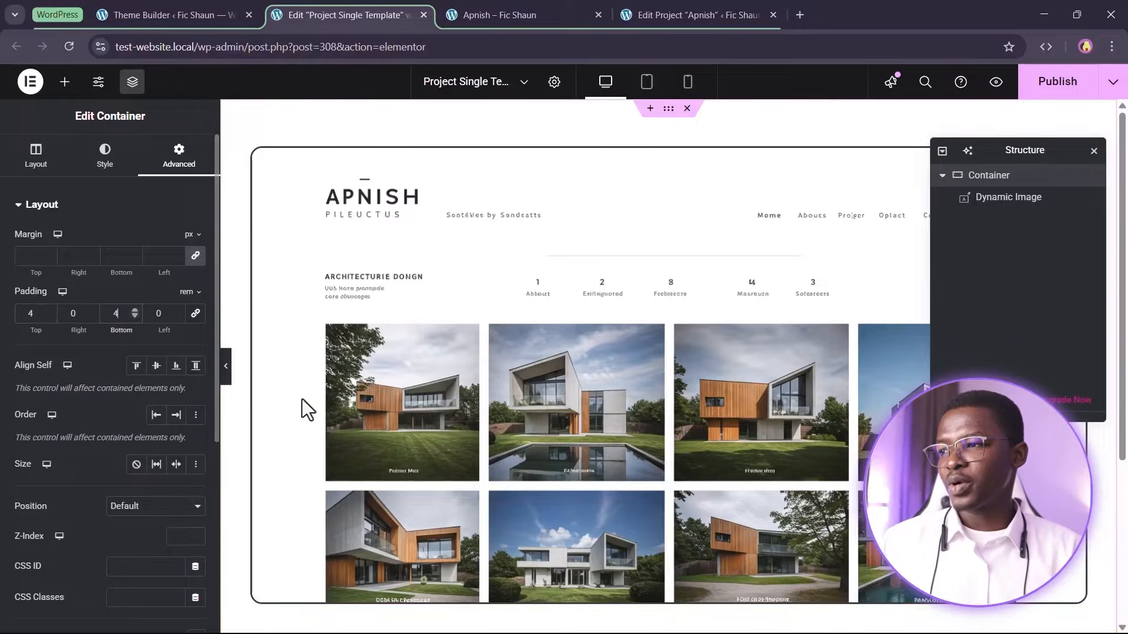
pyautogui.scroll(-4, 591, 417)
pyautogui.scroll(4, 591, 417)
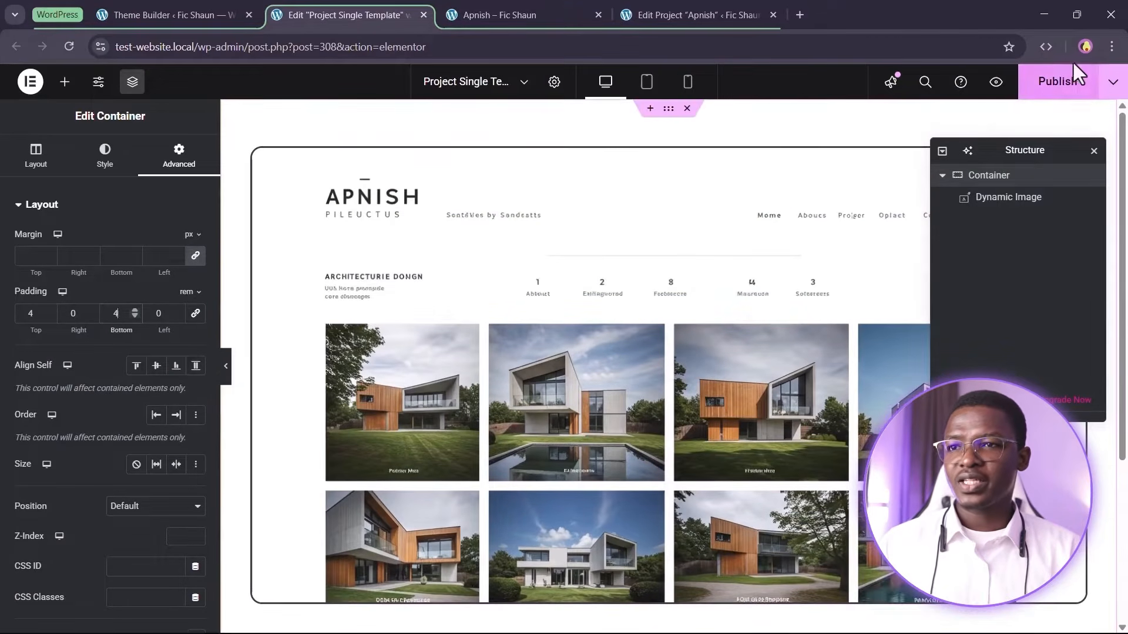
# Reload the Apnish project page to preview the container's padding on the live site
pyautogui.click(516, 16)
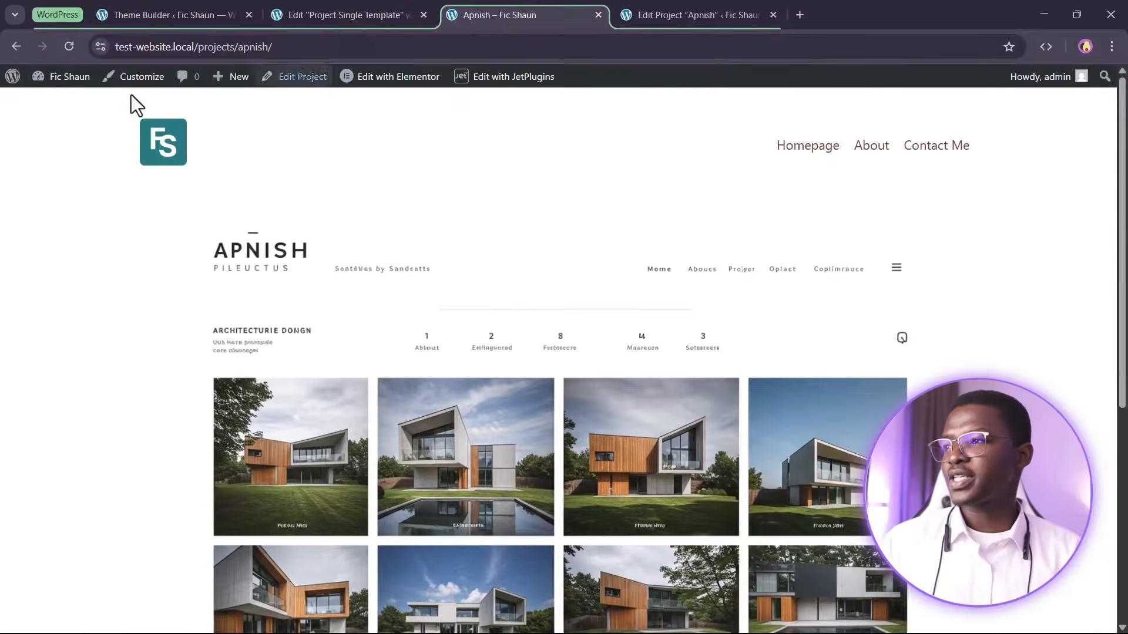
pyautogui.click(68, 50)
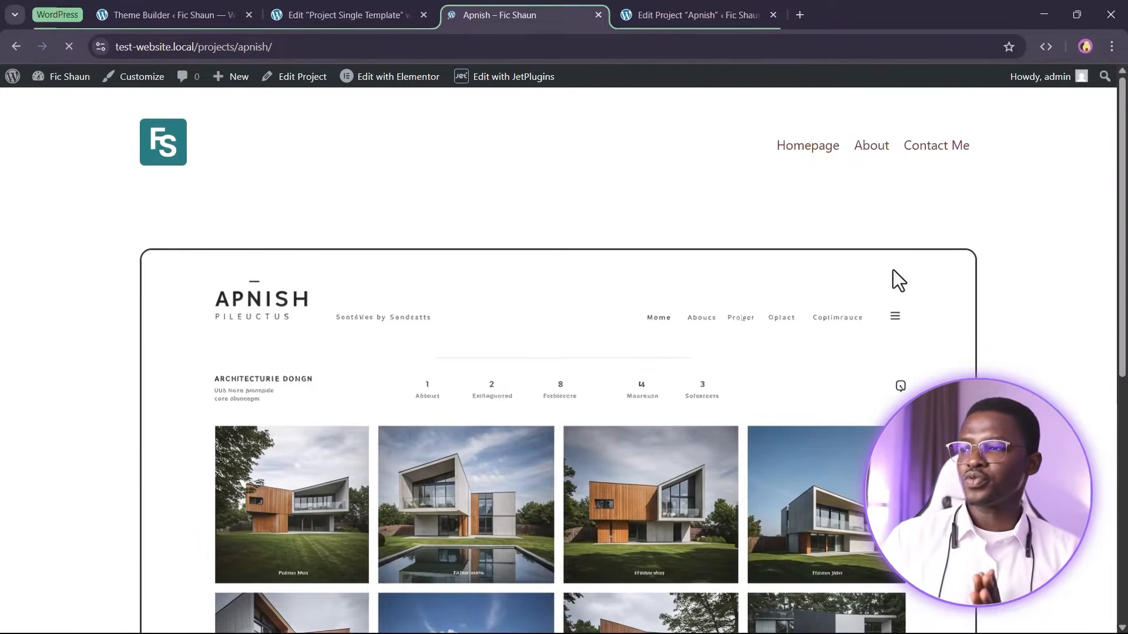
pyautogui.scroll(-1, 642, 250)
pyautogui.scroll(1, 637, 287)
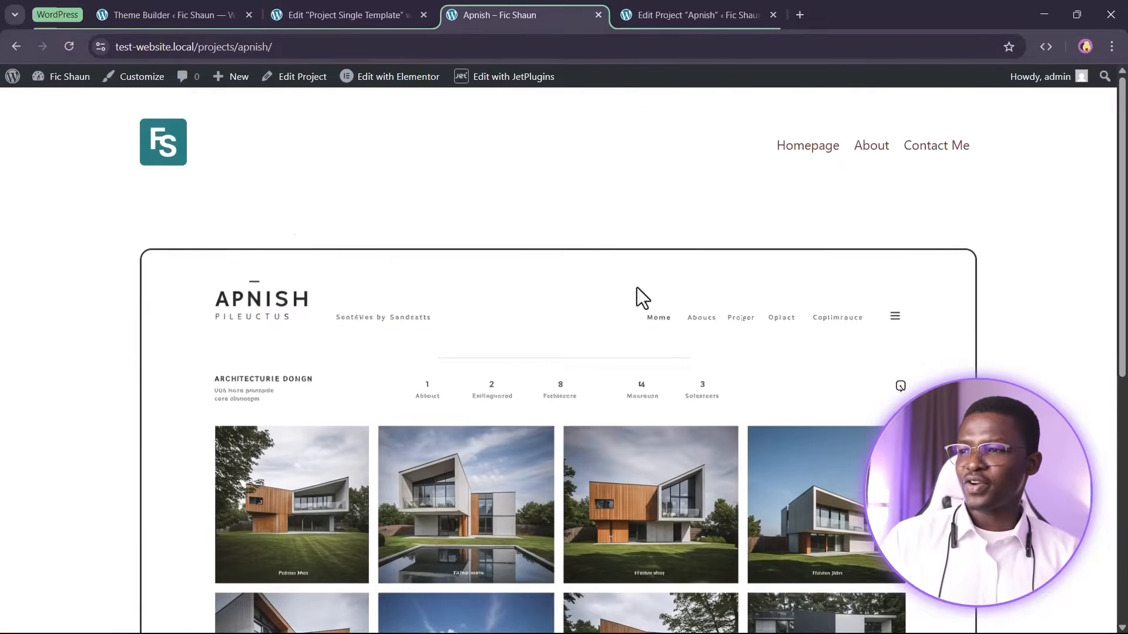
pyautogui.scroll(-2, 671, 294)
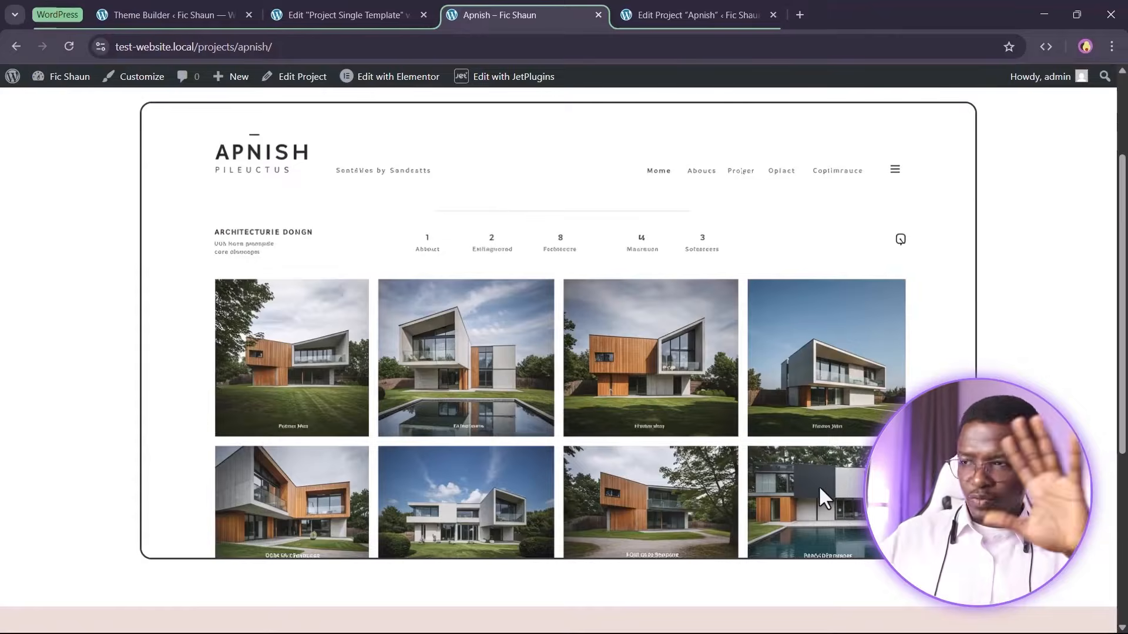
pyautogui.scroll(2, 818, 486)
pyautogui.scroll(-1, 681, 447)
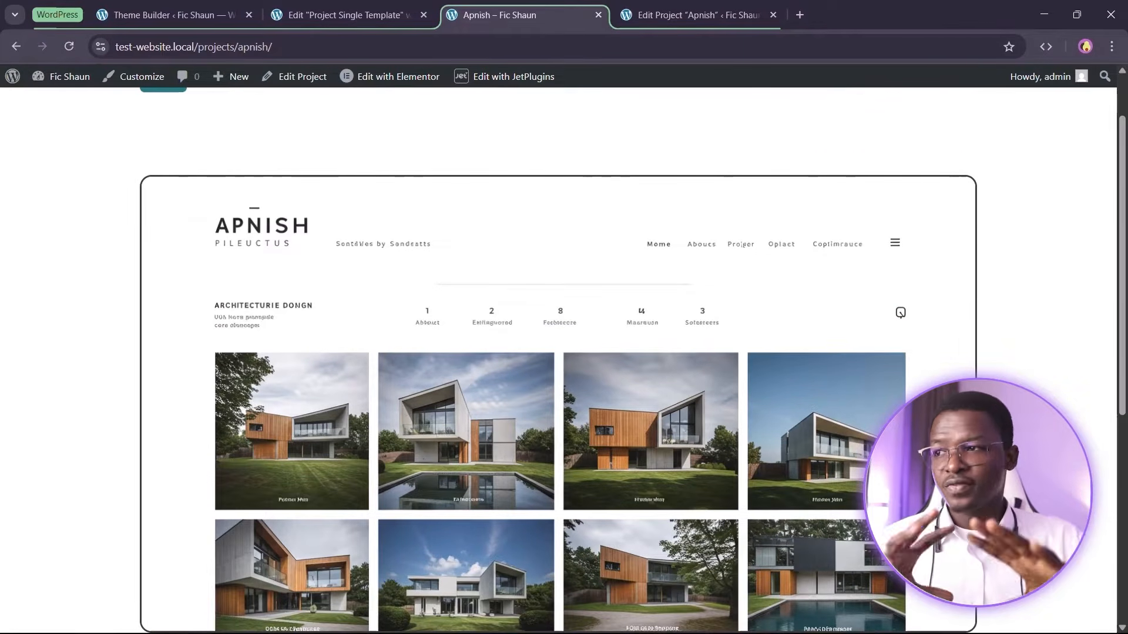
pyautogui.scroll(1, 628, 361)
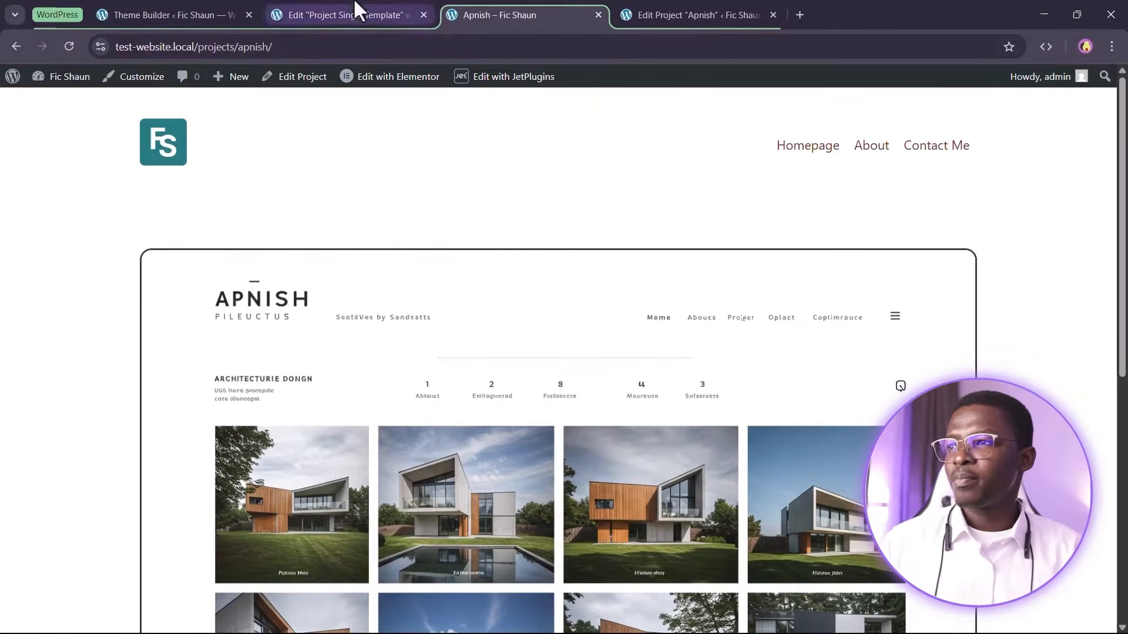
# Change the container's top and bottom padding to 2rem and publish the template
pyautogui.click(369, 13)
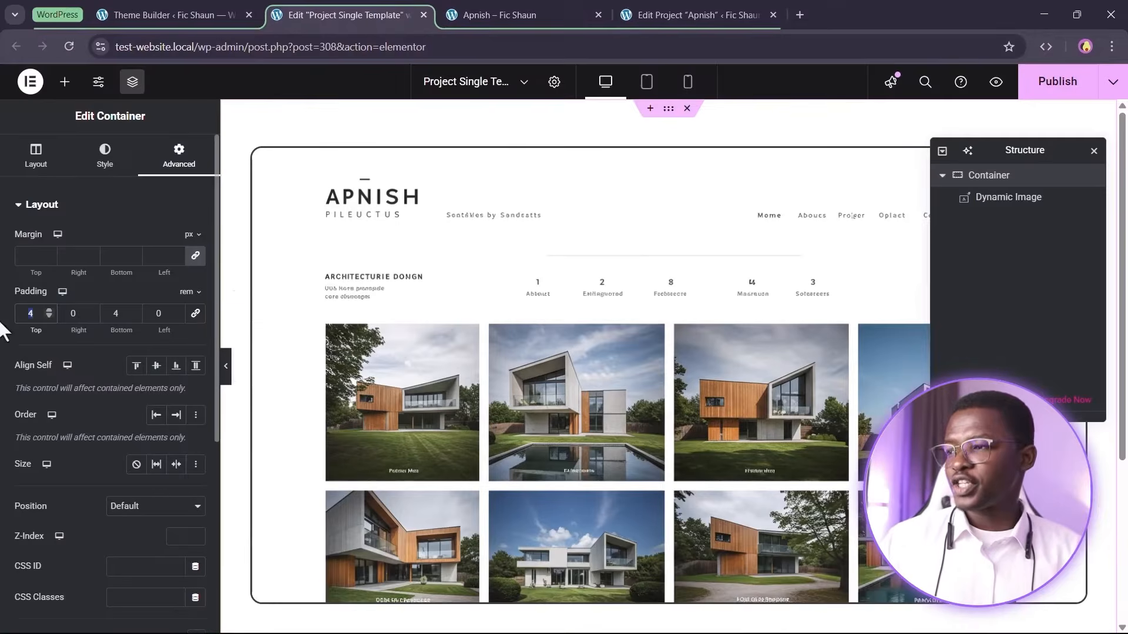
pyautogui.write('2')
pyautogui.moveTo(113, 316); pyautogui.dragTo(136, 324)
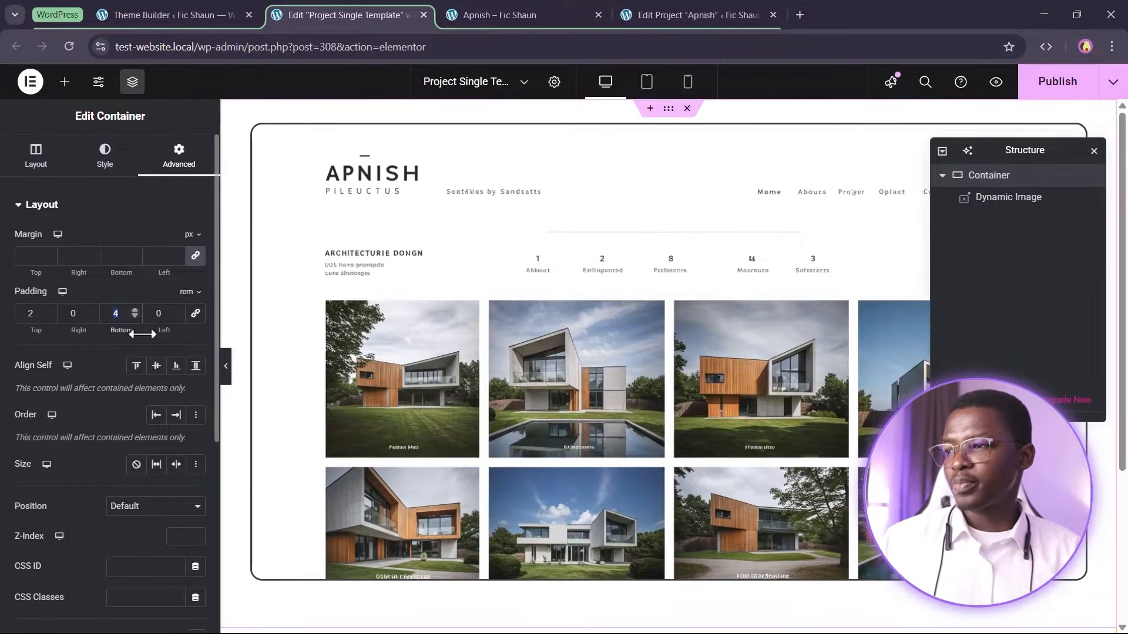
pyautogui.write('2')
pyautogui.click(1048, 93)
# Reload the Apnish project page to check the reduced padding, then return to the editor
pyautogui.click(496, 4)
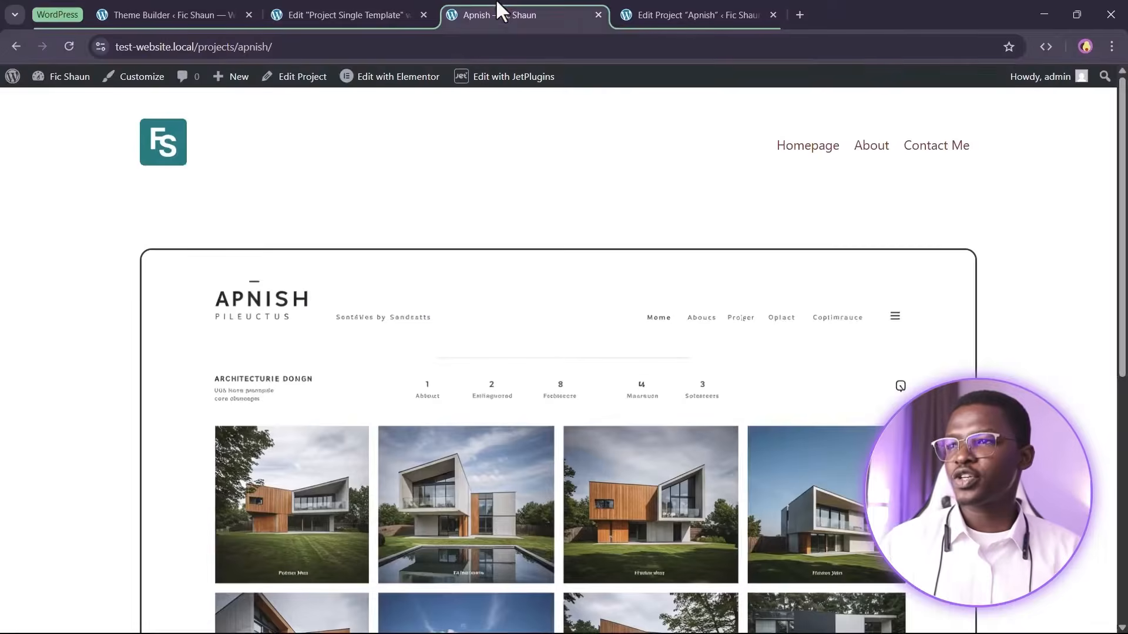
pyautogui.click(69, 47)
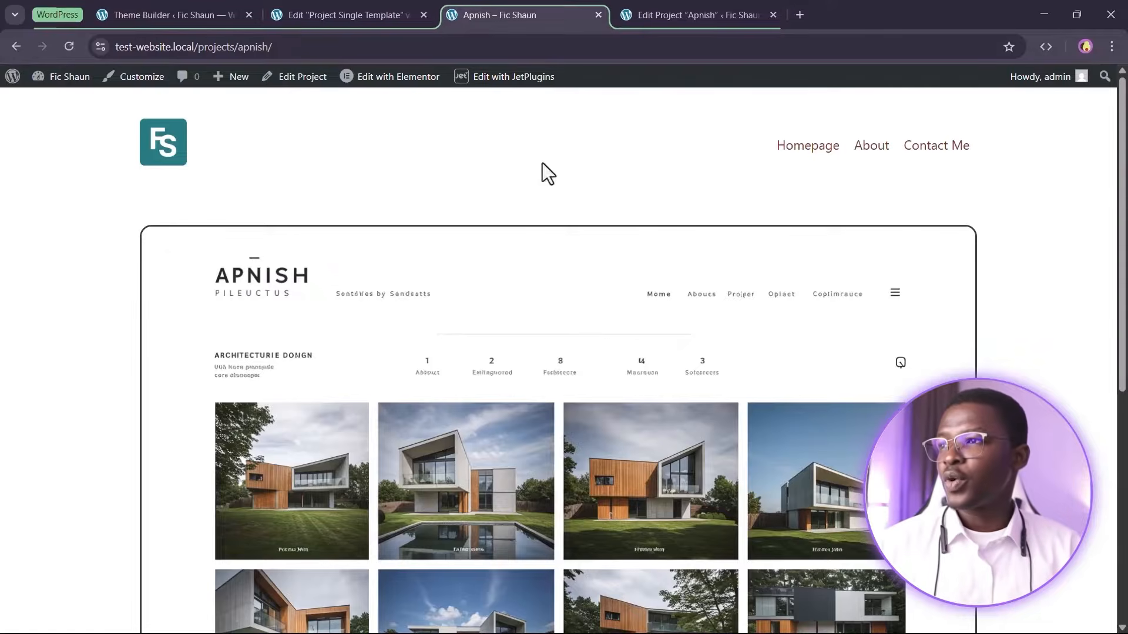
pyautogui.click(385, 8)
pyautogui.scroll(-3, 588, 340)
pyautogui.scroll(3, 603, 283)
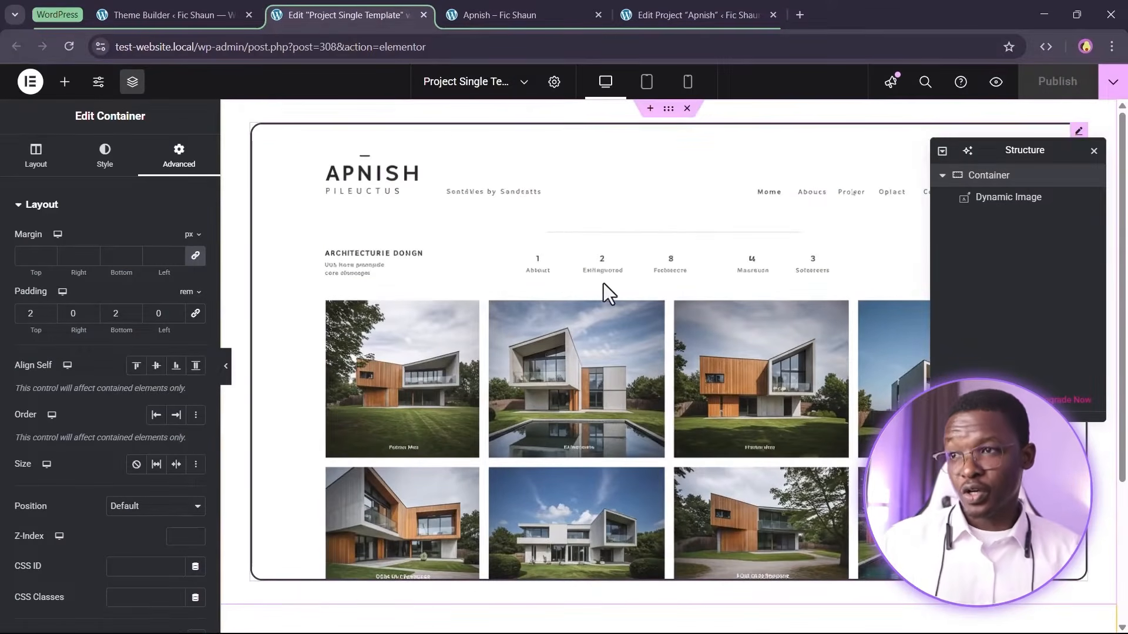
# Set the Dynamic Image's custom alt text to a dynamic Current Object Field using the post Title
pyautogui.click(673, 192)
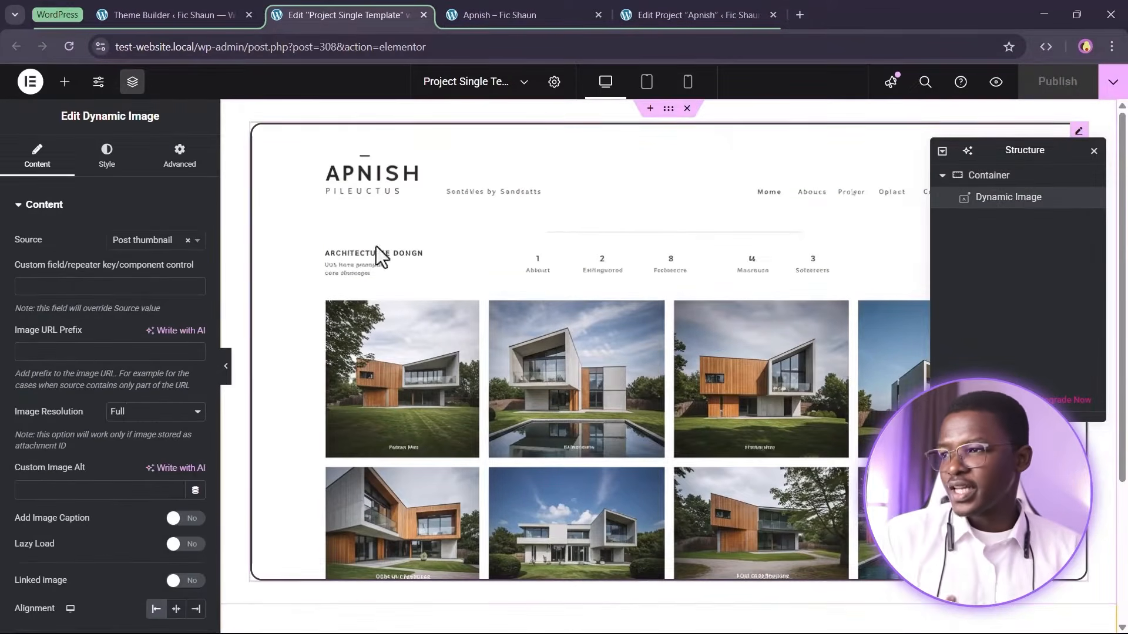
pyautogui.scroll(-3, 39, 346)
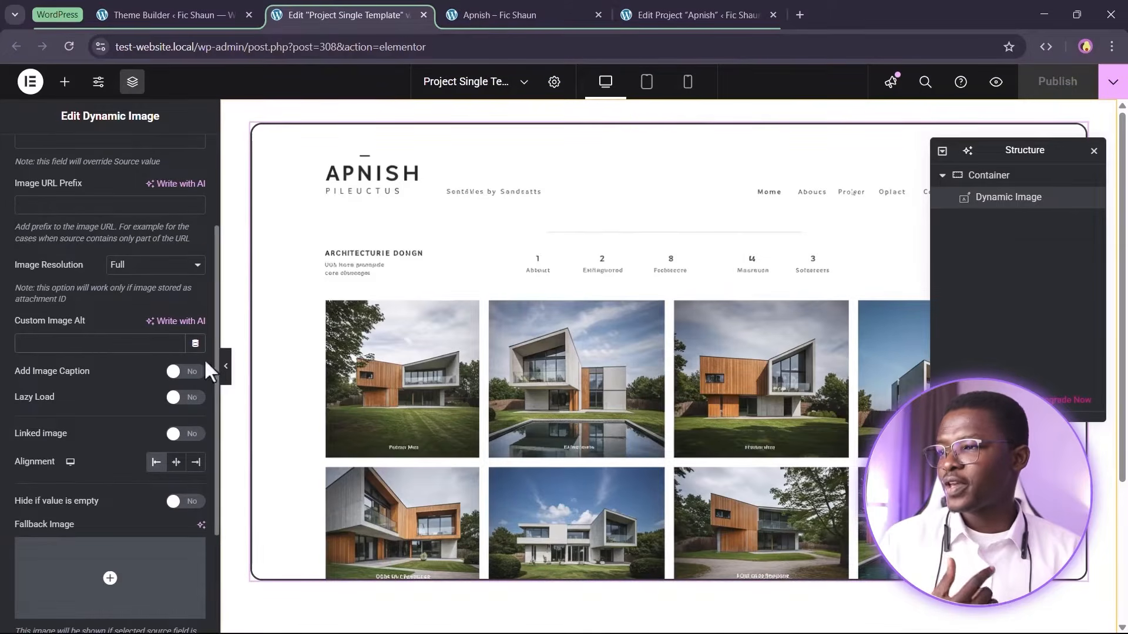
pyautogui.click(17, 323)
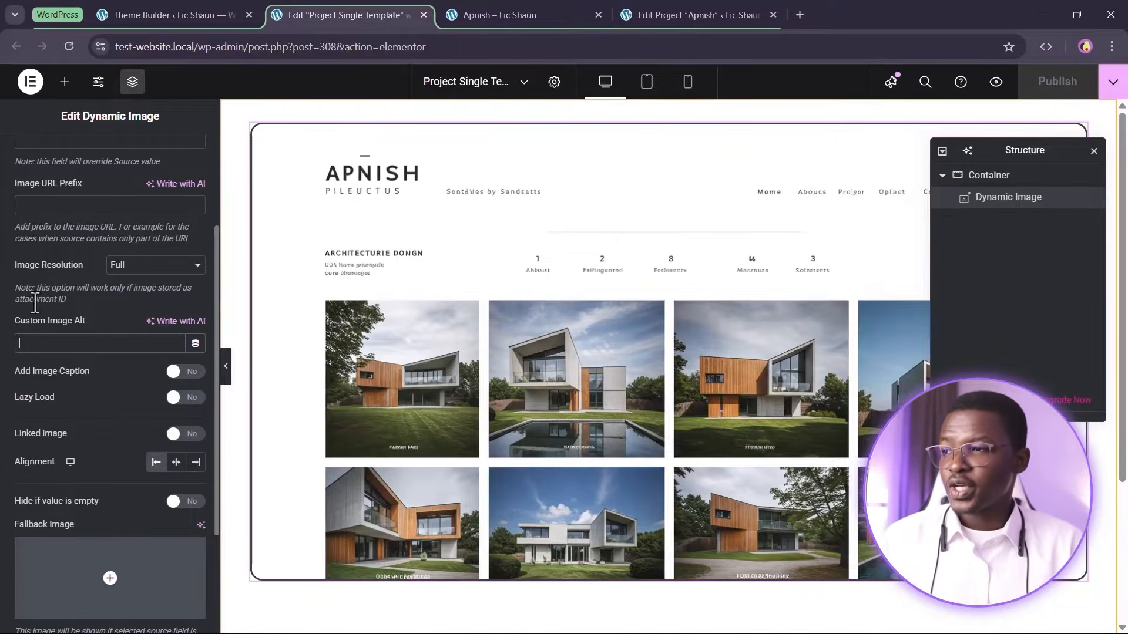
pyautogui.click(195, 344)
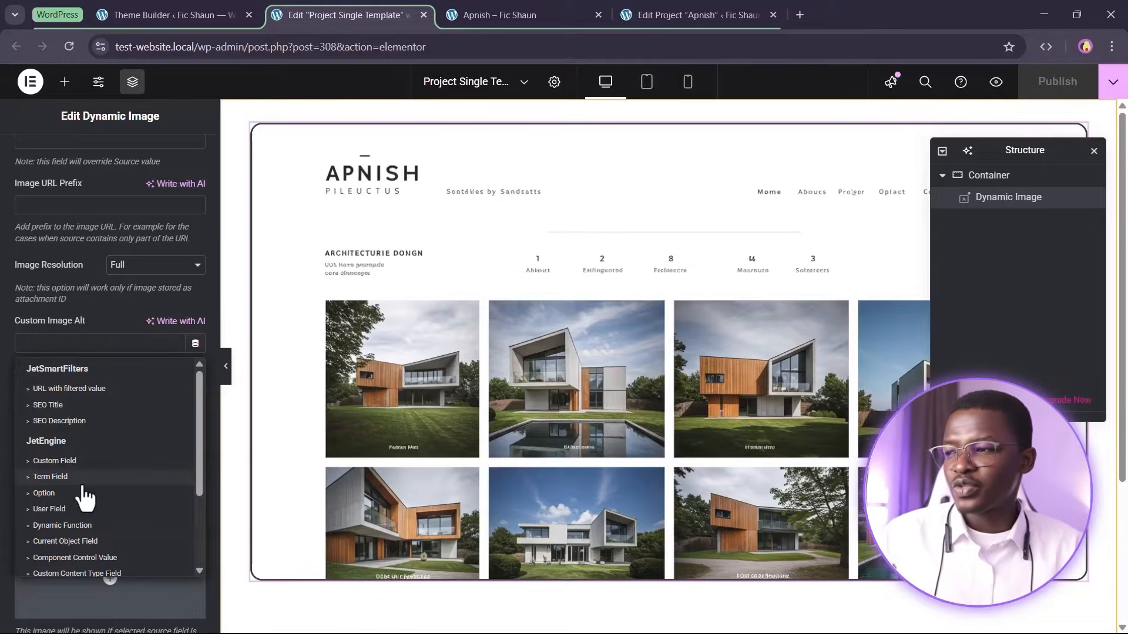
pyautogui.scroll(-2, 82, 487)
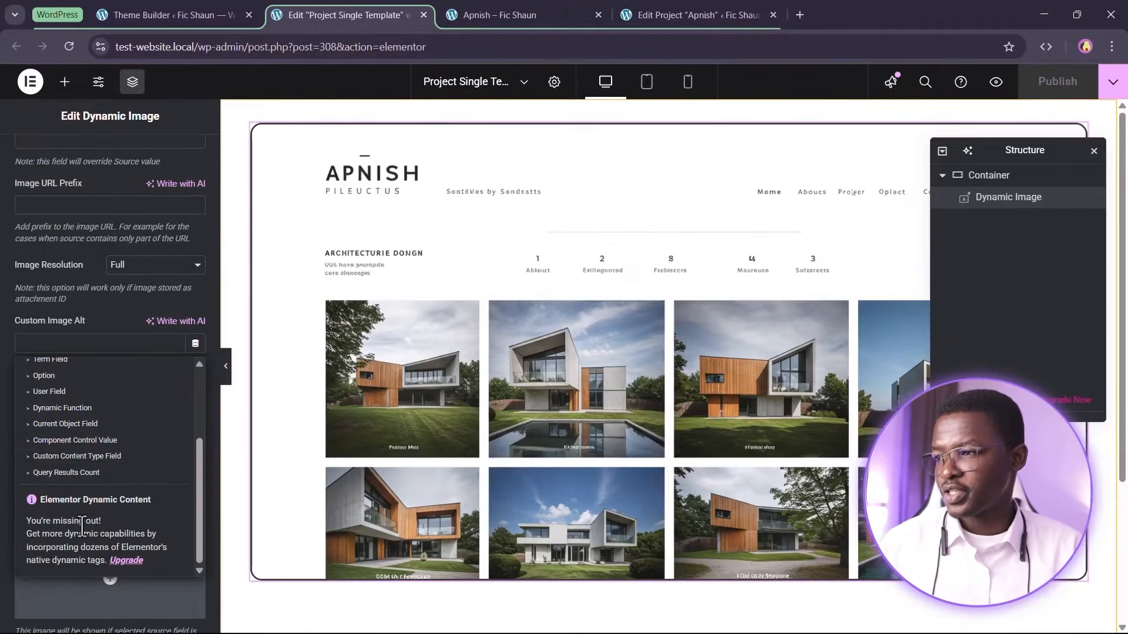
pyautogui.click(62, 430)
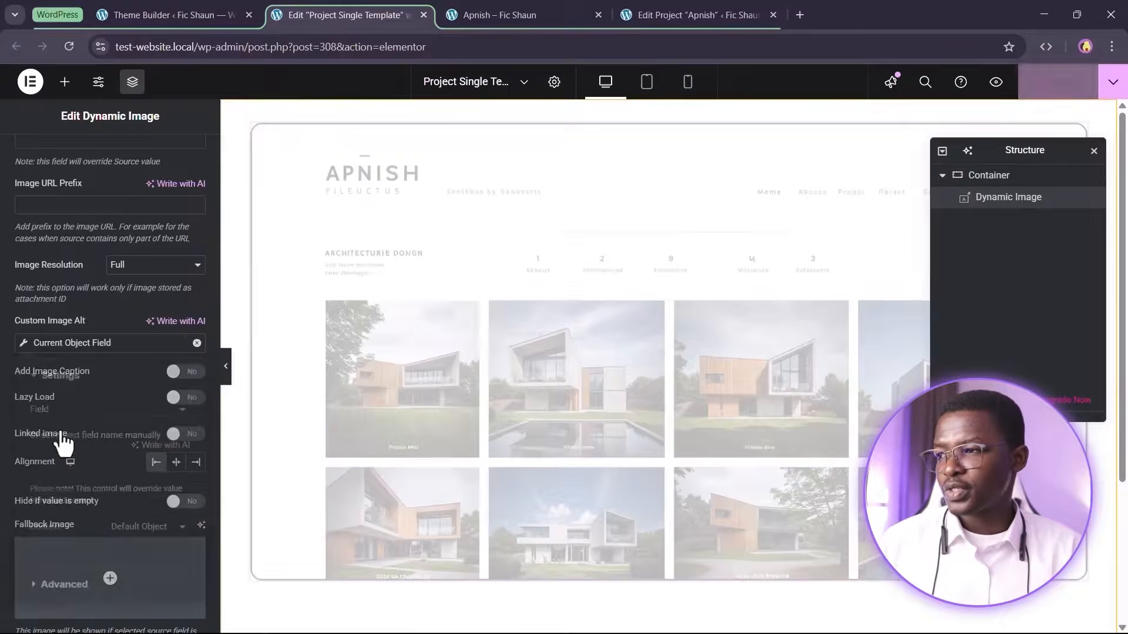
pyautogui.click(131, 414)
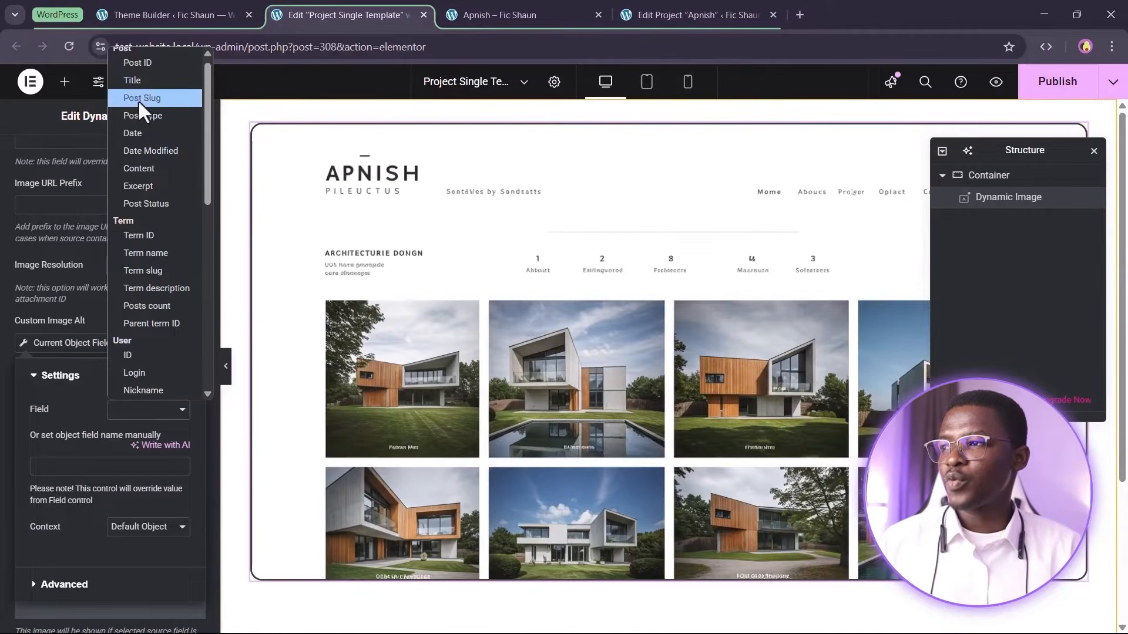
pyautogui.click(142, 81)
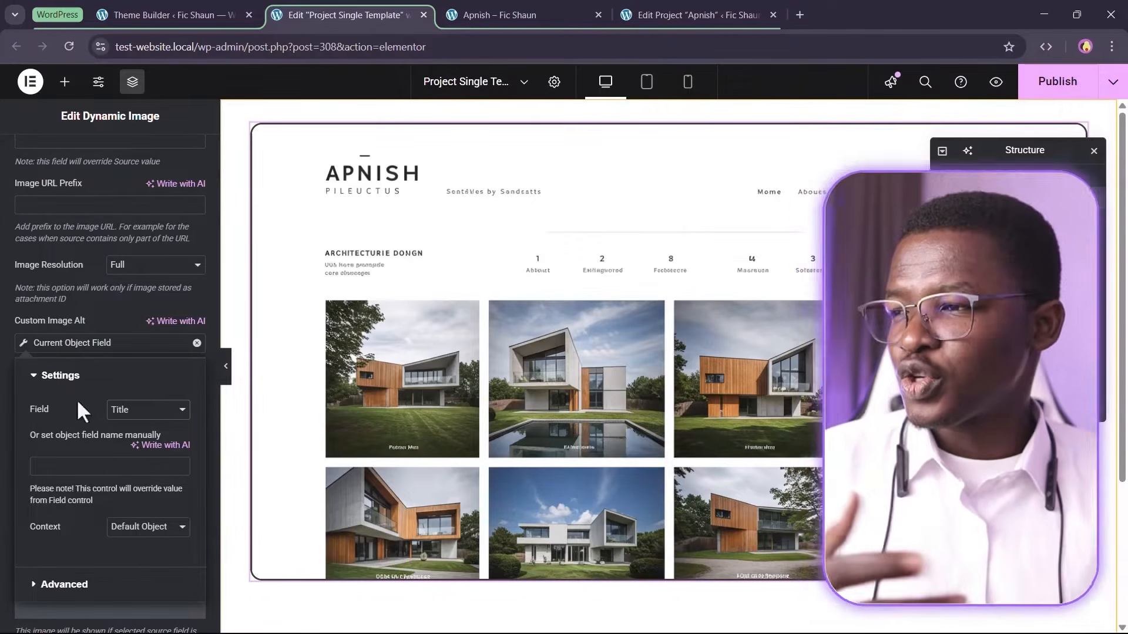
# Add "Image of Project " as the text placed before the dynamic alt title
pyautogui.click(116, 581)
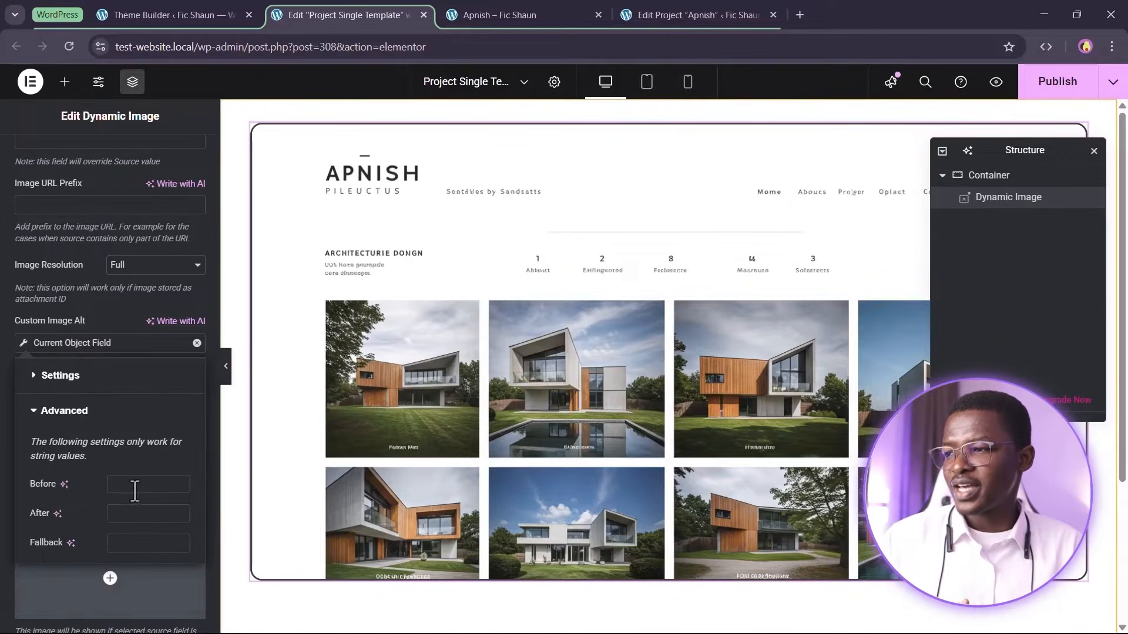
pyautogui.click(172, 492)
pyautogui.write('Image of Project')
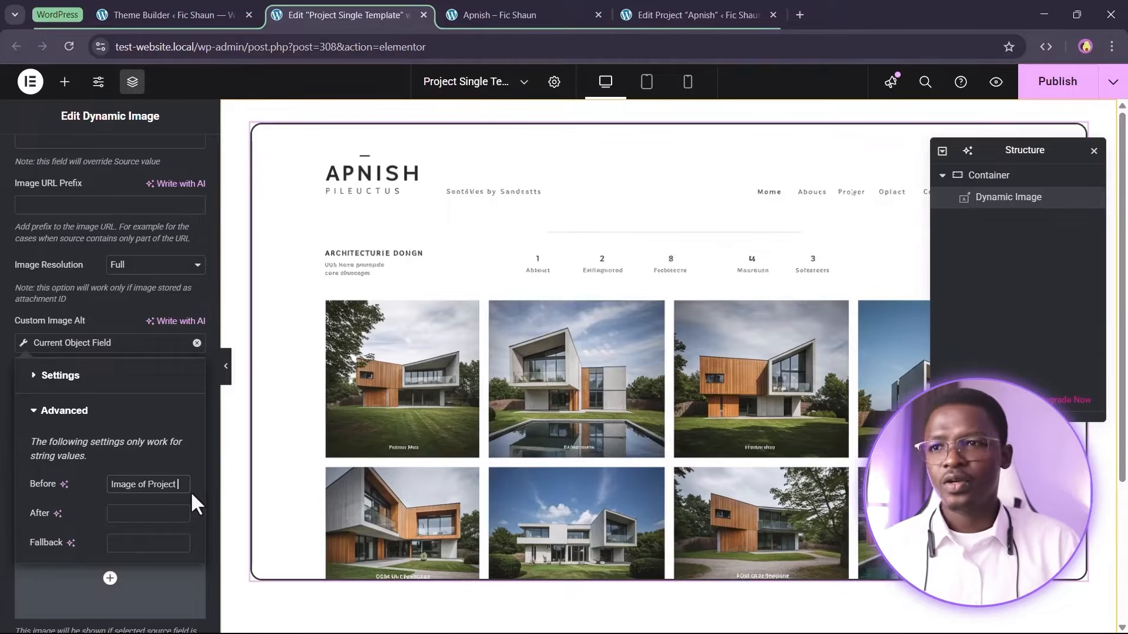
# Set the container's HTML tag to section
pyautogui.click(999, 178)
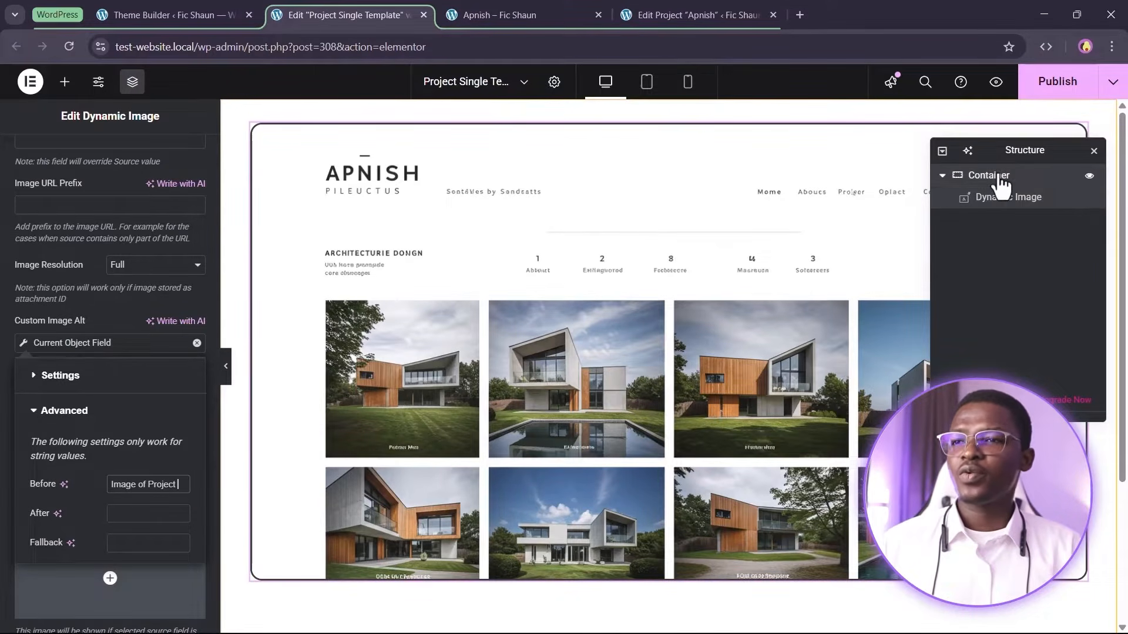
pyautogui.click(33, 173)
pyautogui.scroll(-3, 70, 557)
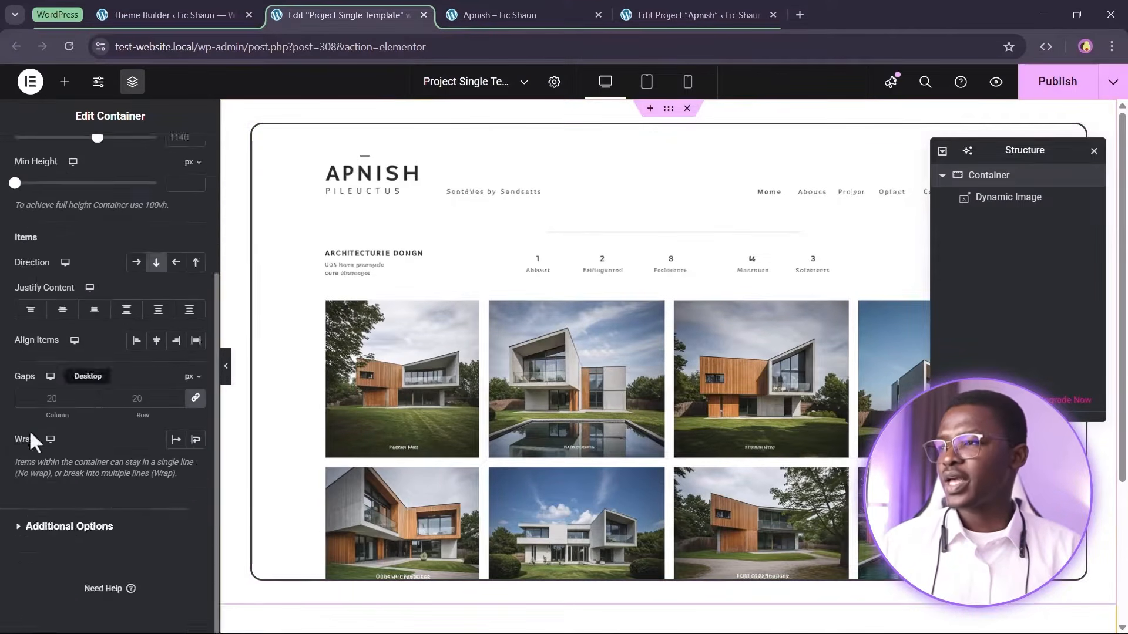
pyautogui.click(83, 528)
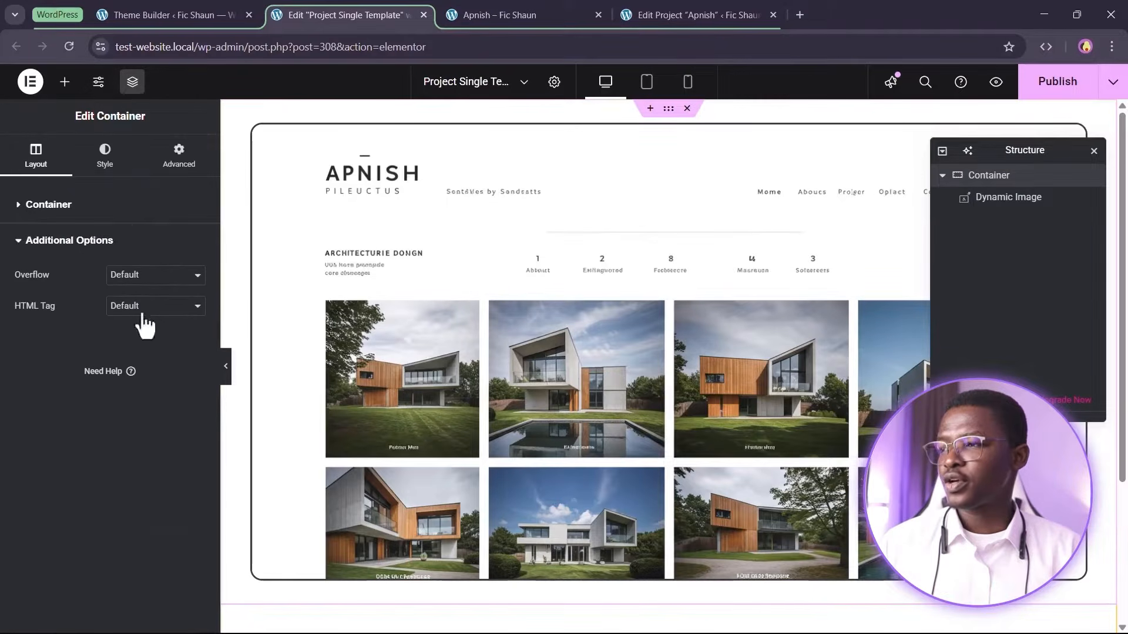
pyautogui.click(154, 306)
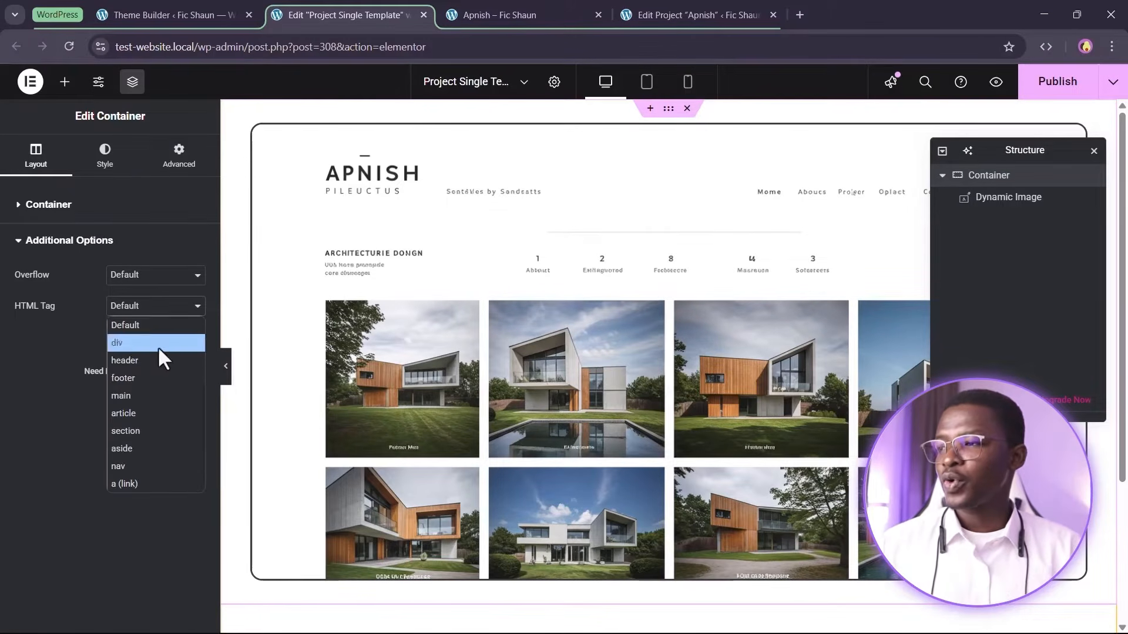
pyautogui.click(141, 431)
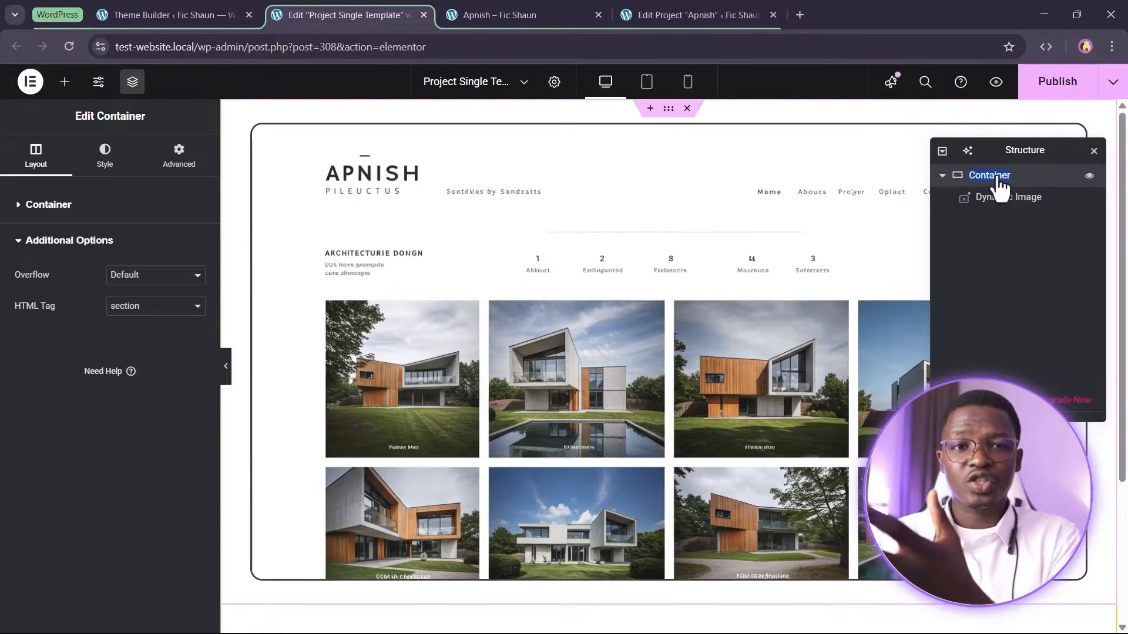
pyautogui.click(1002, 267)
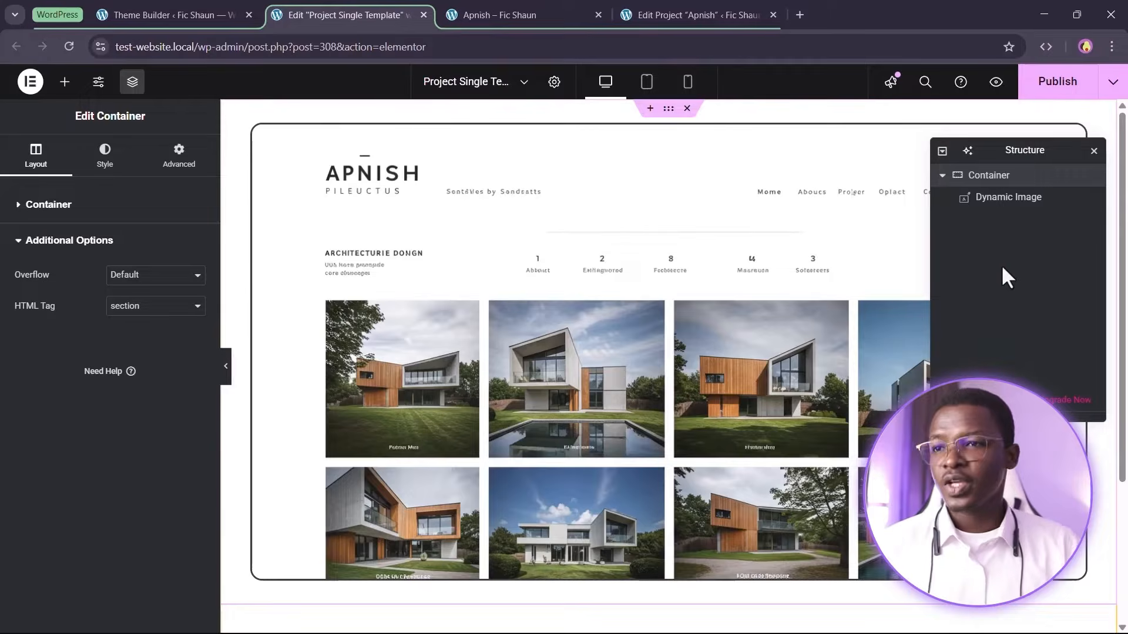
pyautogui.click(942, 175)
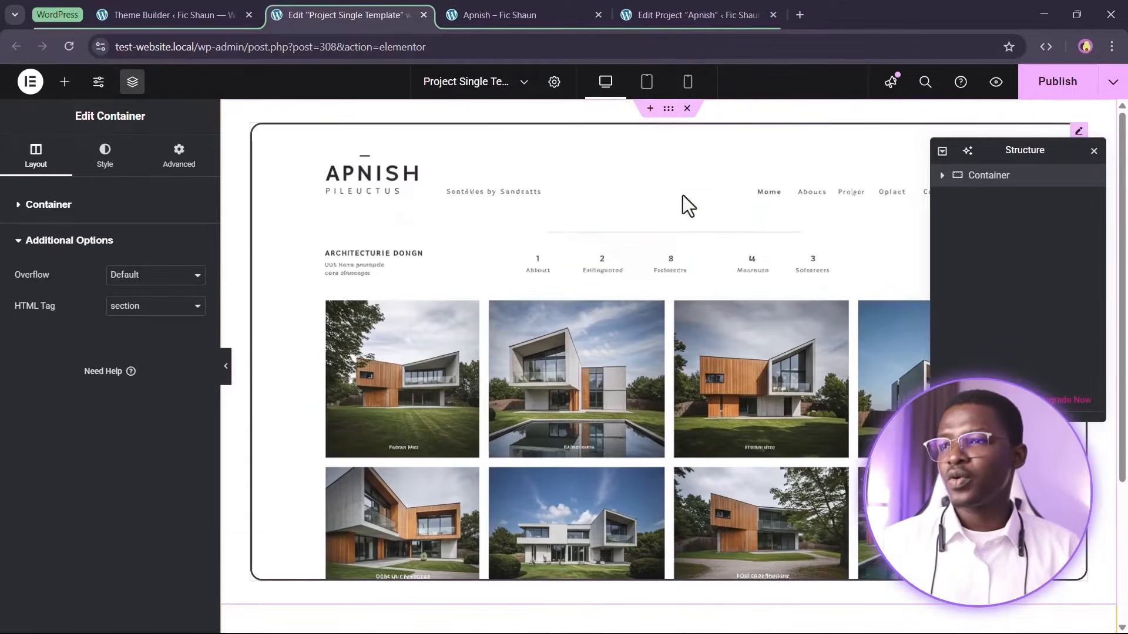
# Duplicate the gallery section container and delete the dynamic image from the copy, leaving an empty section
pyautogui.scroll(-3, 682, 201)
pyautogui.click(650, 508)
pyautogui.scroll(-1, 657, 508)
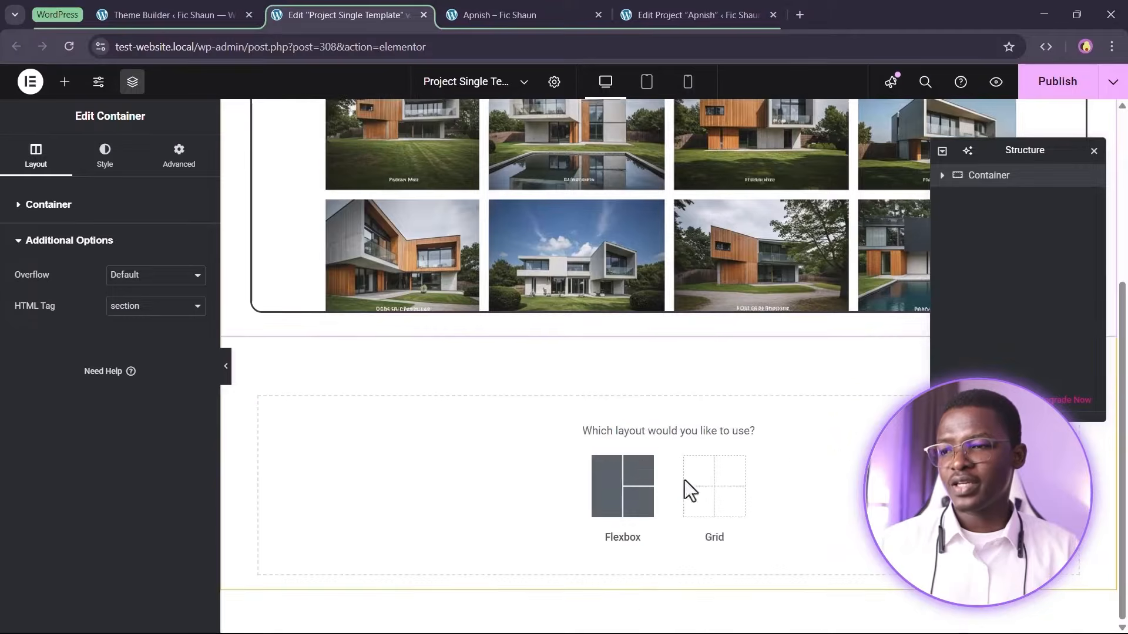
pyautogui.scroll(3, 781, 423)
pyautogui.rightClick(992, 176)
pyautogui.click(1001, 258)
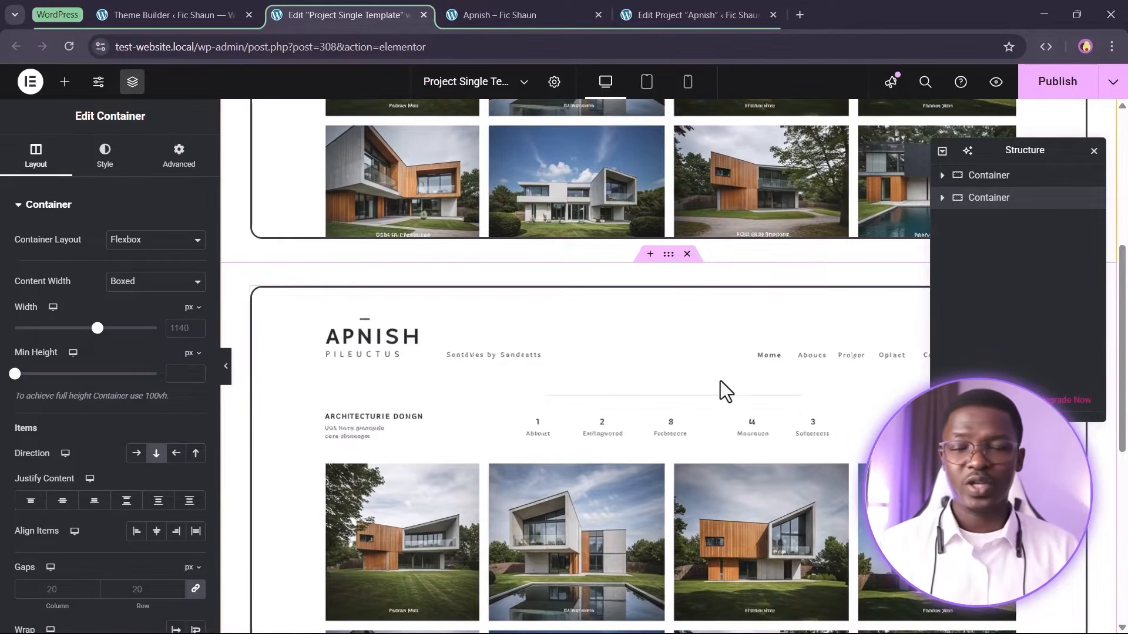
pyautogui.rightClick(694, 364)
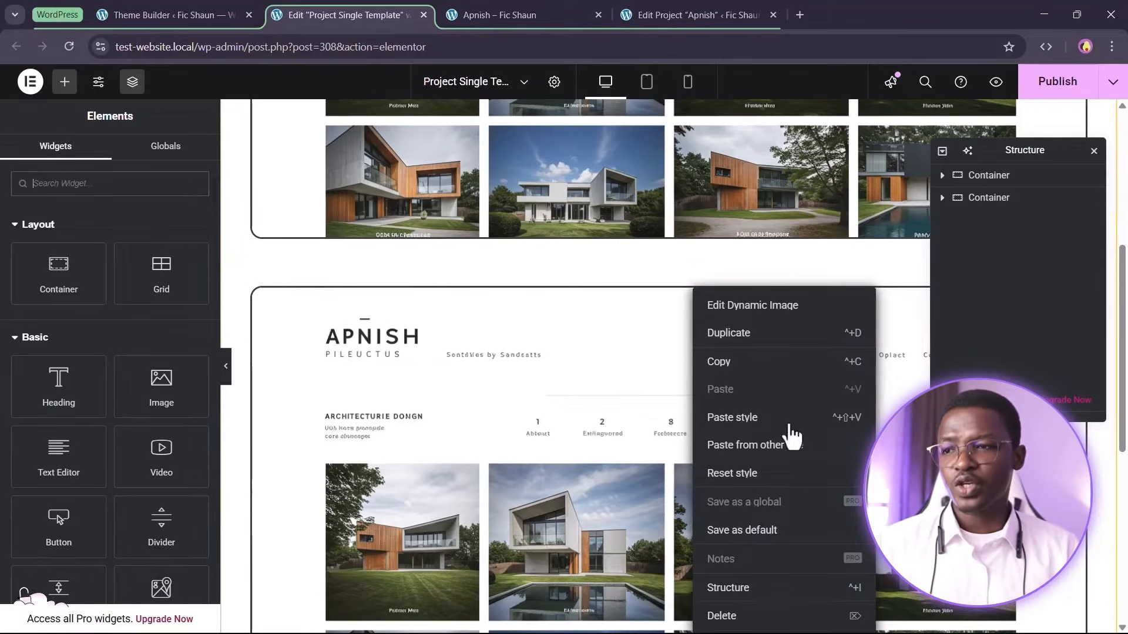
pyautogui.rightClick(911, 303)
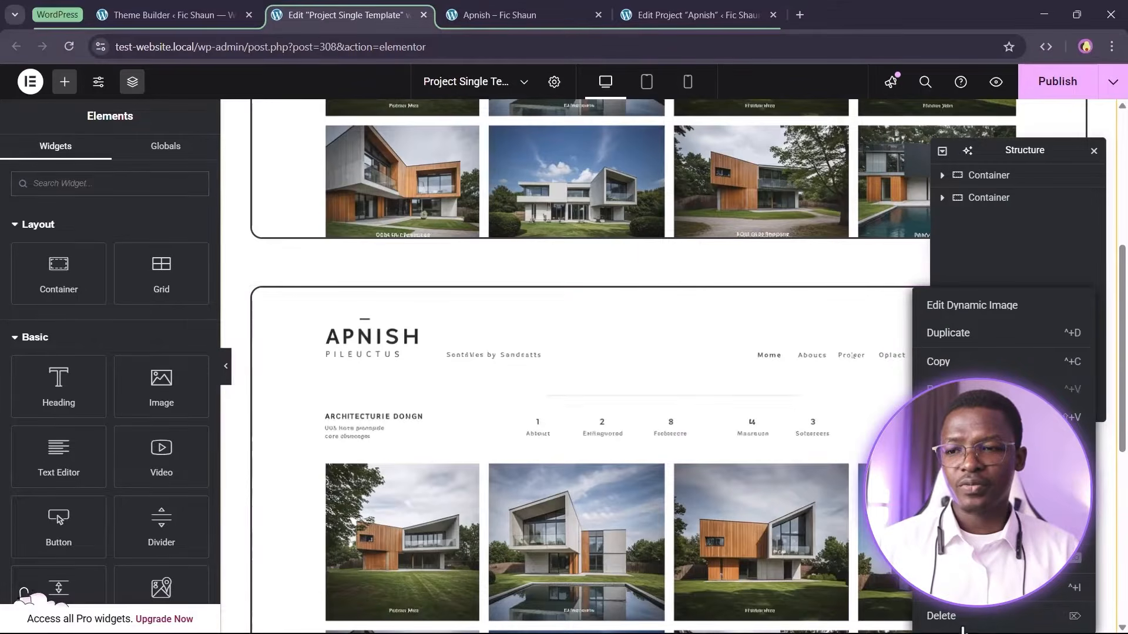
pyautogui.press('Delete')
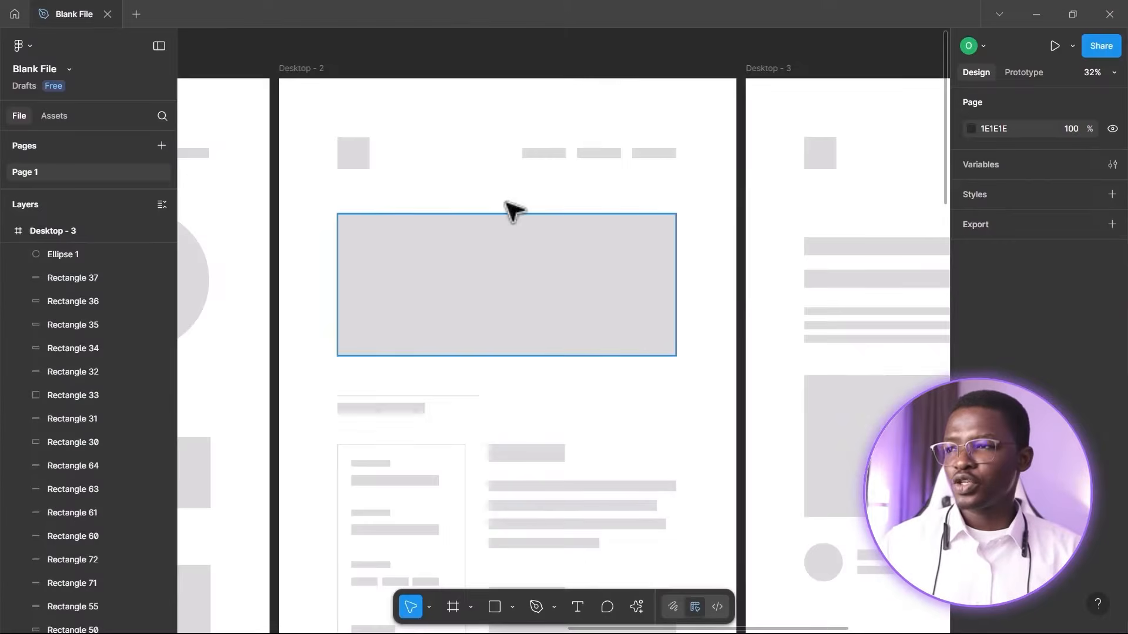
# Compare against the Figma wireframe, add a Heading widget to the empty section and set its HTML tag to H1
pyautogui.scroll(-1, 525, 372)
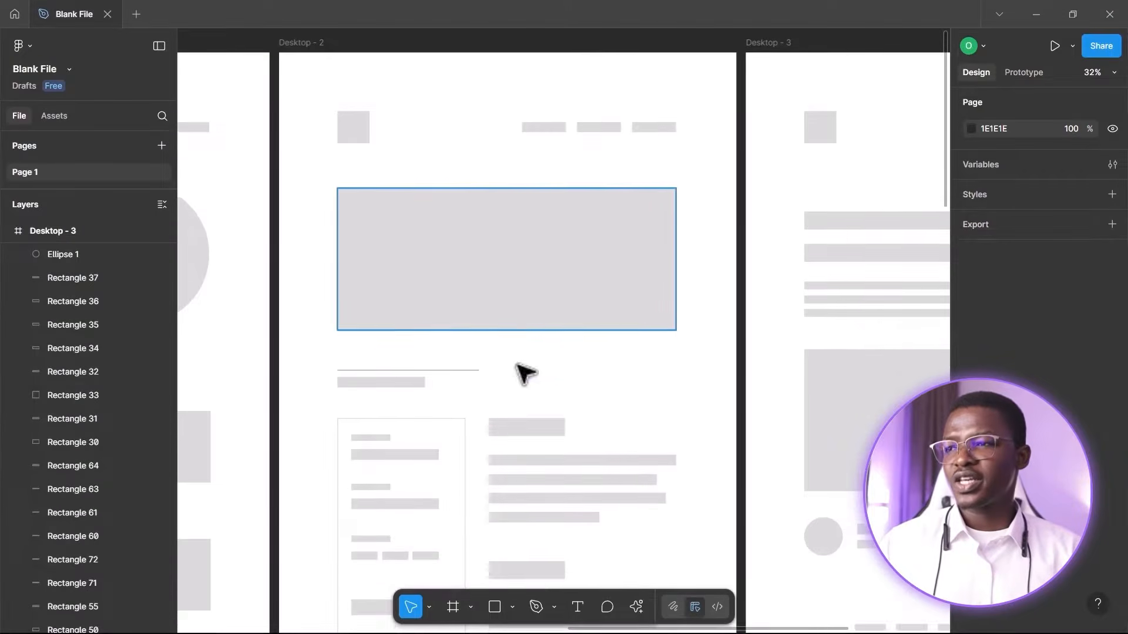
pyautogui.scroll(1, 481, 227)
pyautogui.scroll(-3, 428, 314)
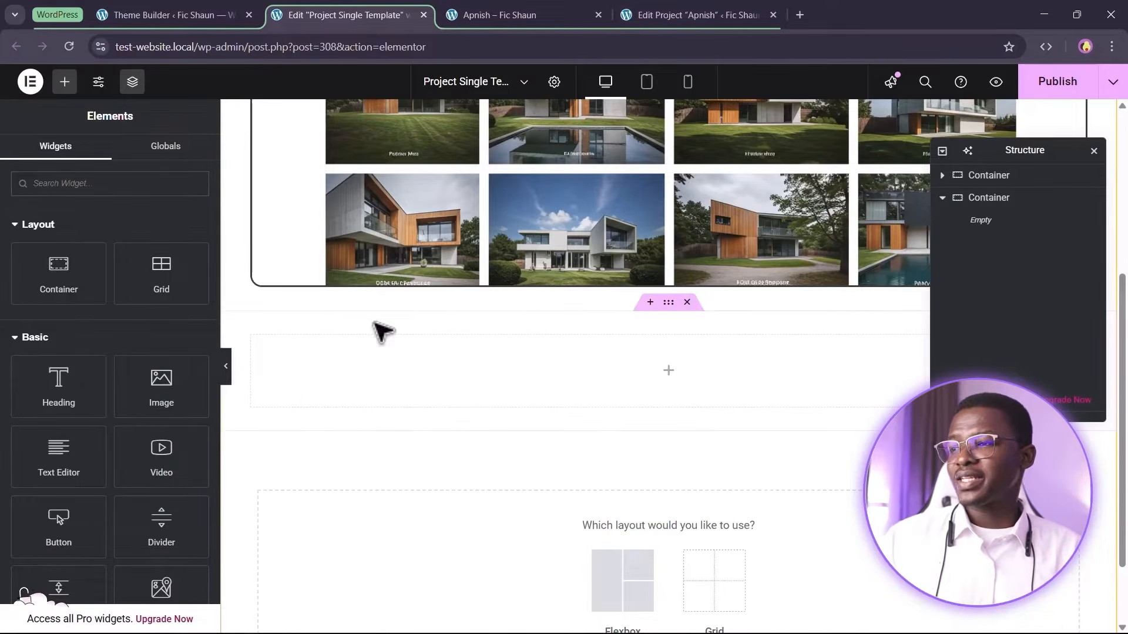
pyautogui.moveTo(59, 385); pyautogui.dragTo(411, 369)
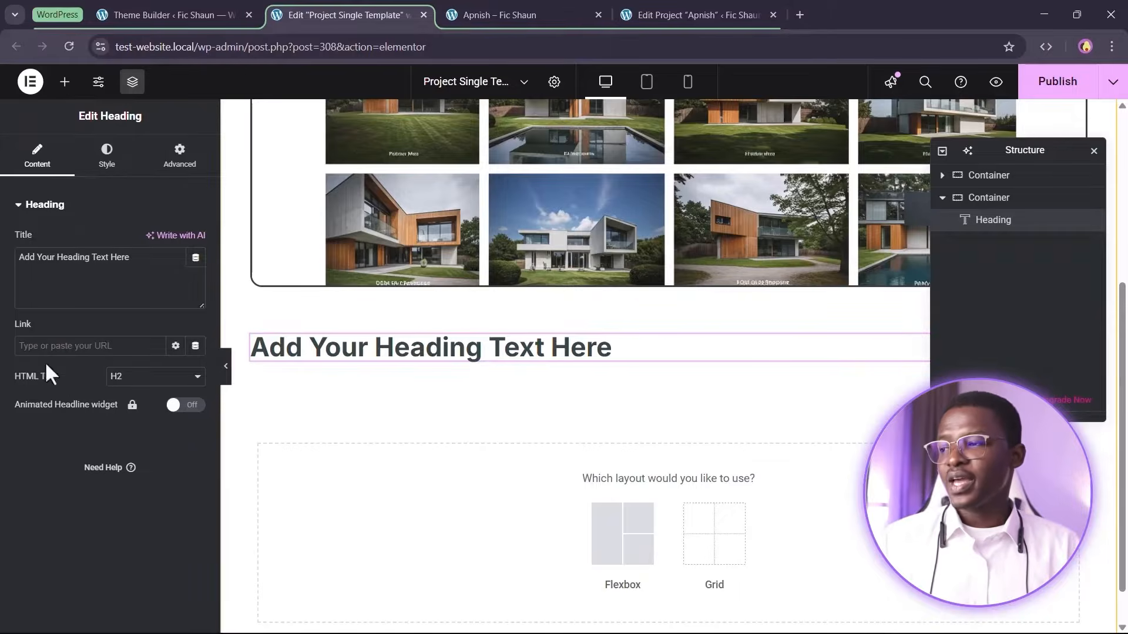
pyautogui.click(147, 379)
pyautogui.click(111, 411)
pyautogui.click(130, 379)
pyautogui.click(129, 396)
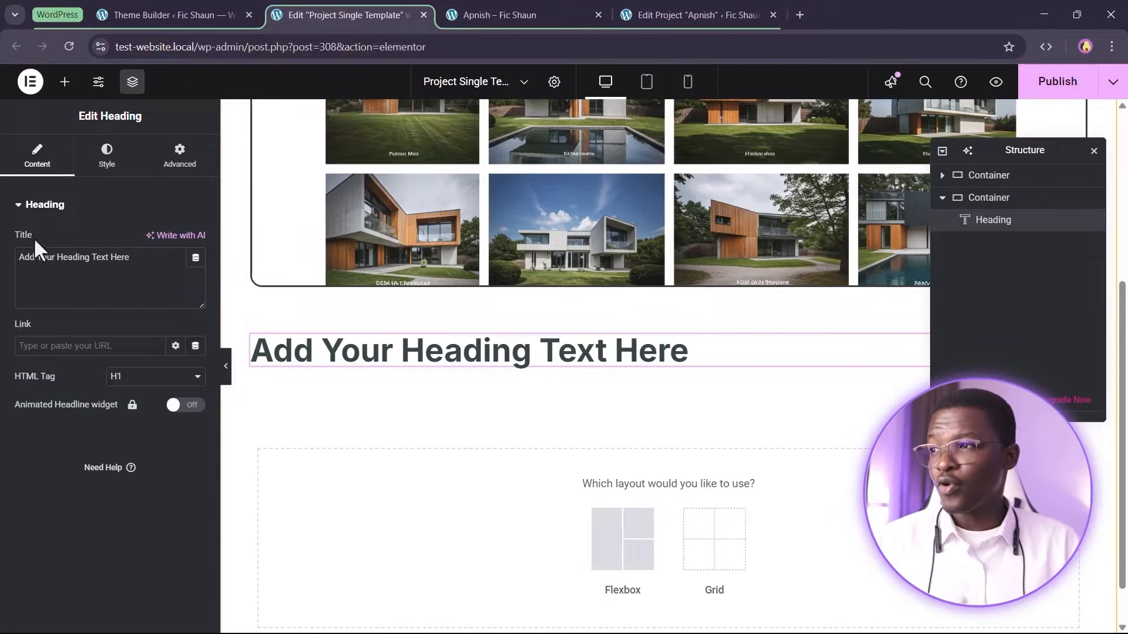
# Change the heading's typography to a different global font
pyautogui.click(106, 156)
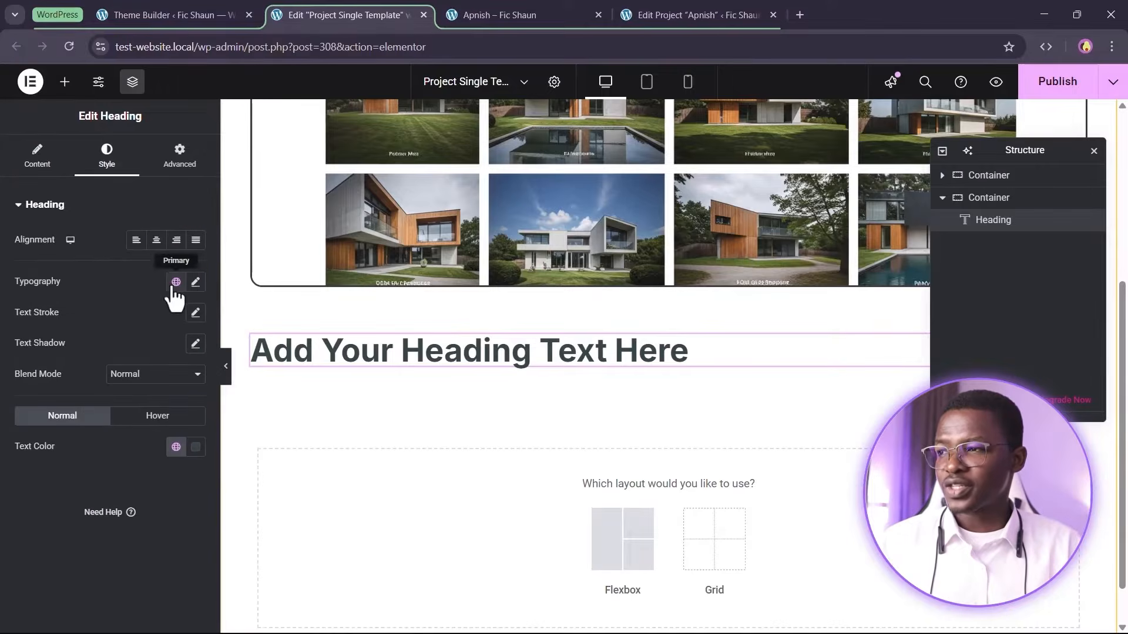
pyautogui.click(176, 282)
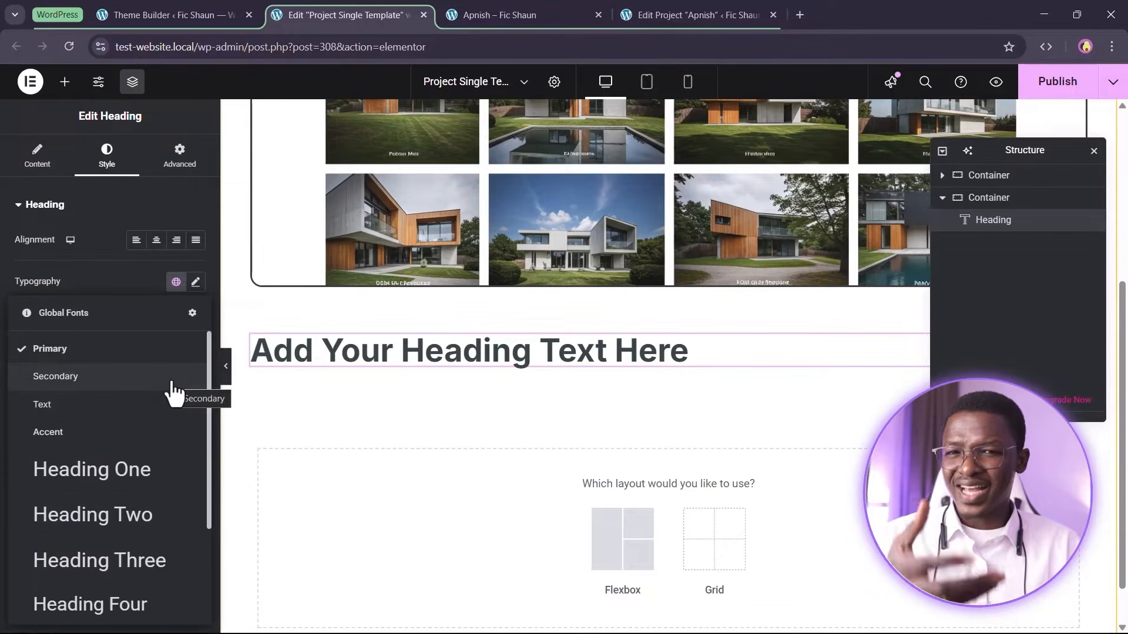
pyautogui.scroll(-1, 126, 461)
pyautogui.click(125, 447)
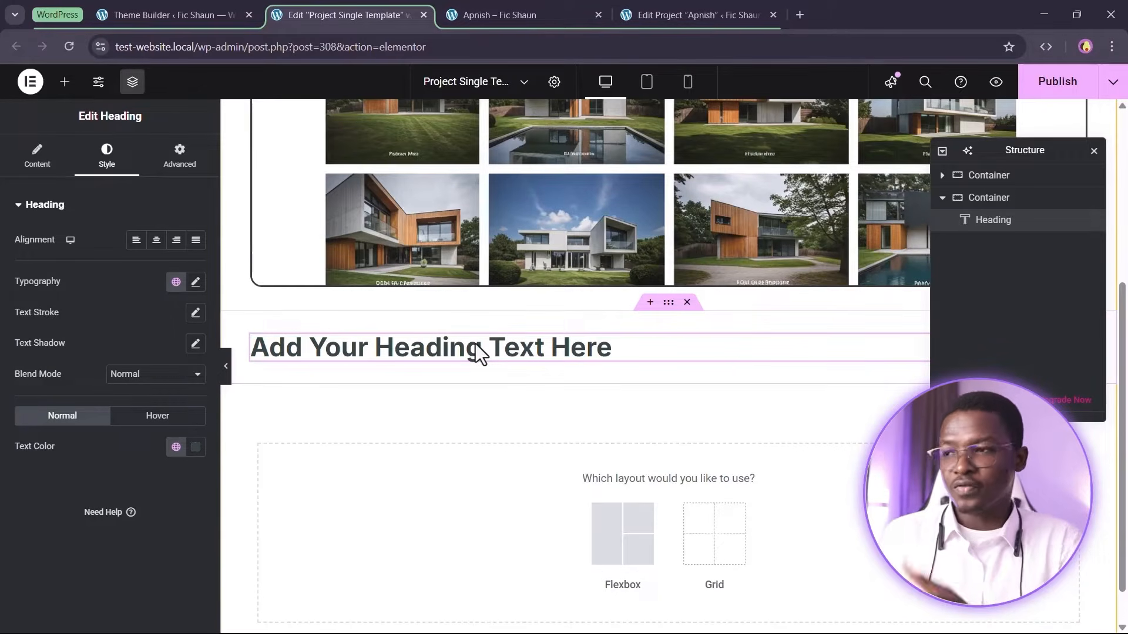
# Set the heading title to a dynamic Current Object Field using the post Title
pyautogui.click(37, 156)
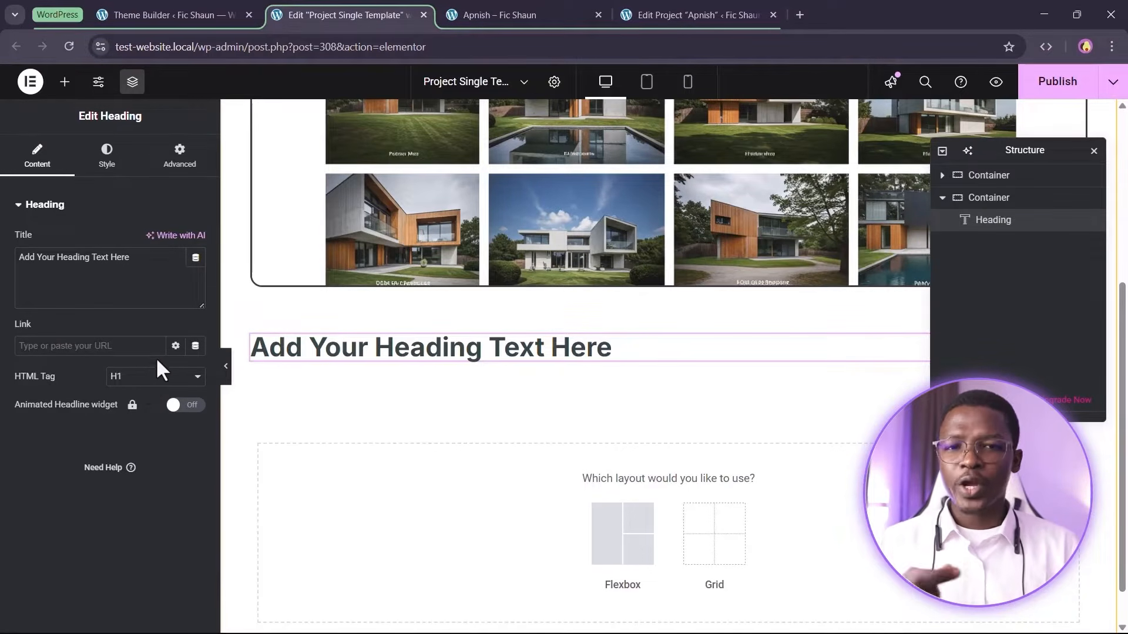
pyautogui.tripleClick(133, 265)
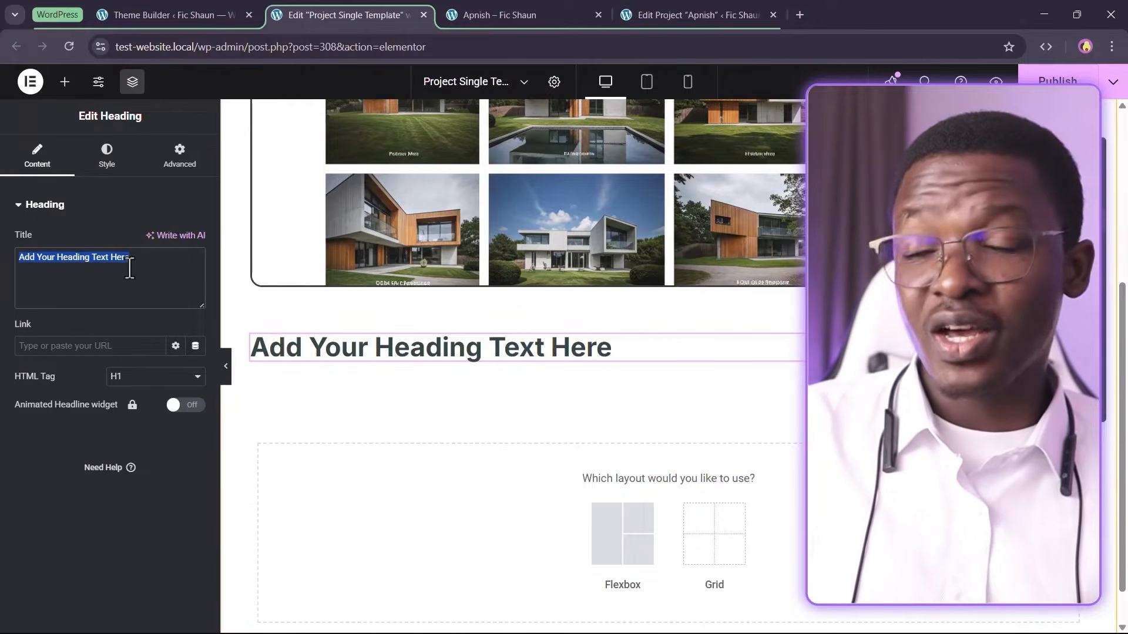
pyautogui.click(132, 237)
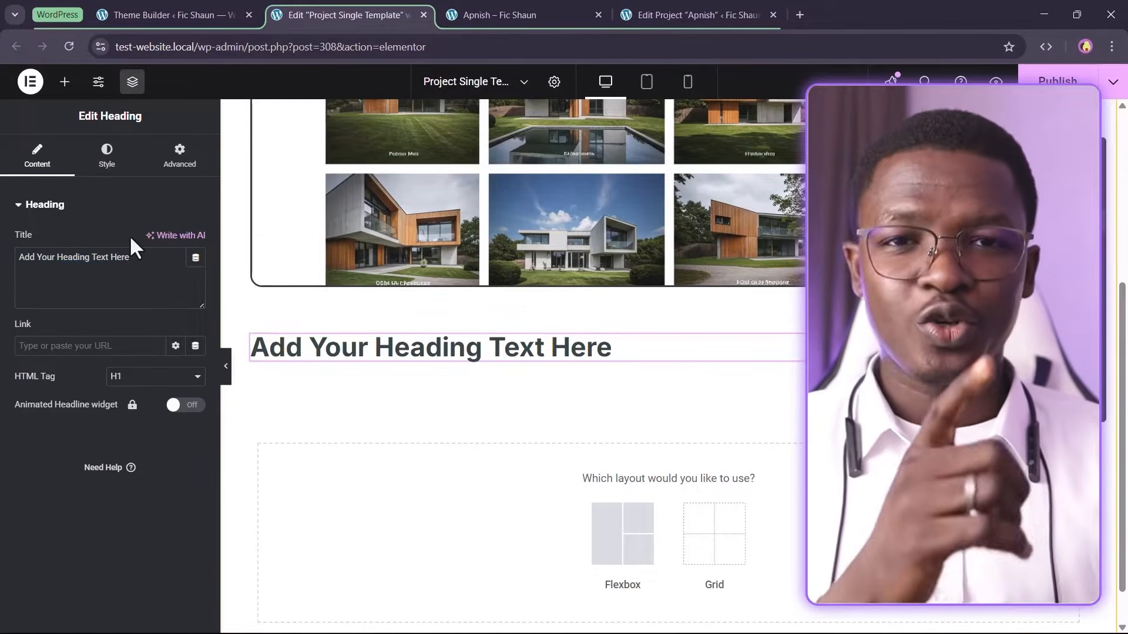
pyautogui.click(195, 258)
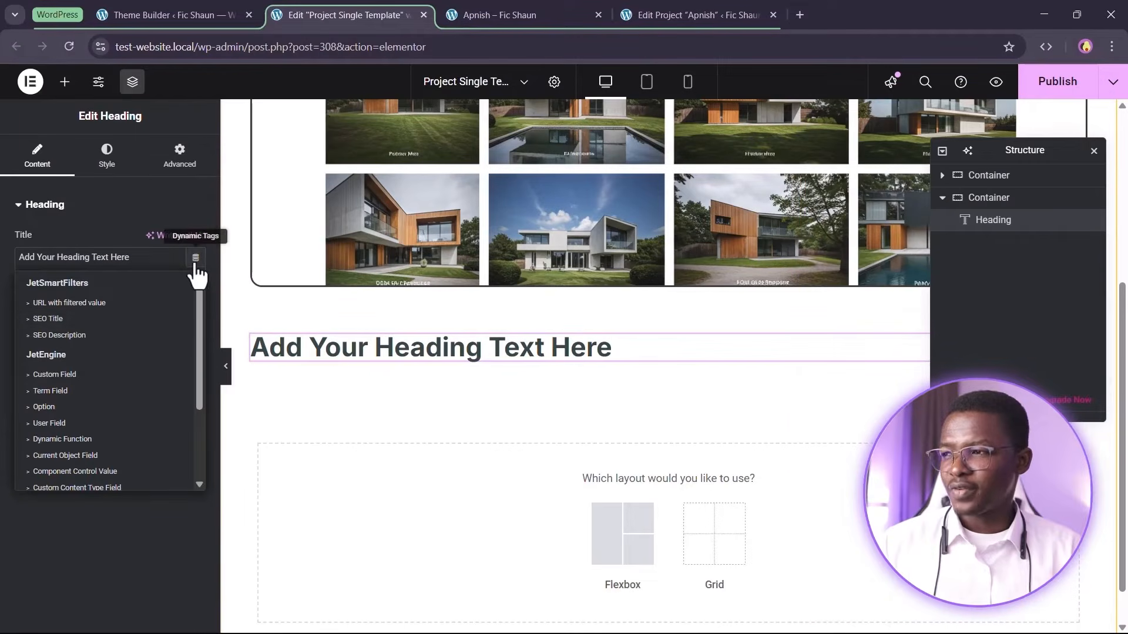
pyautogui.click(65, 456)
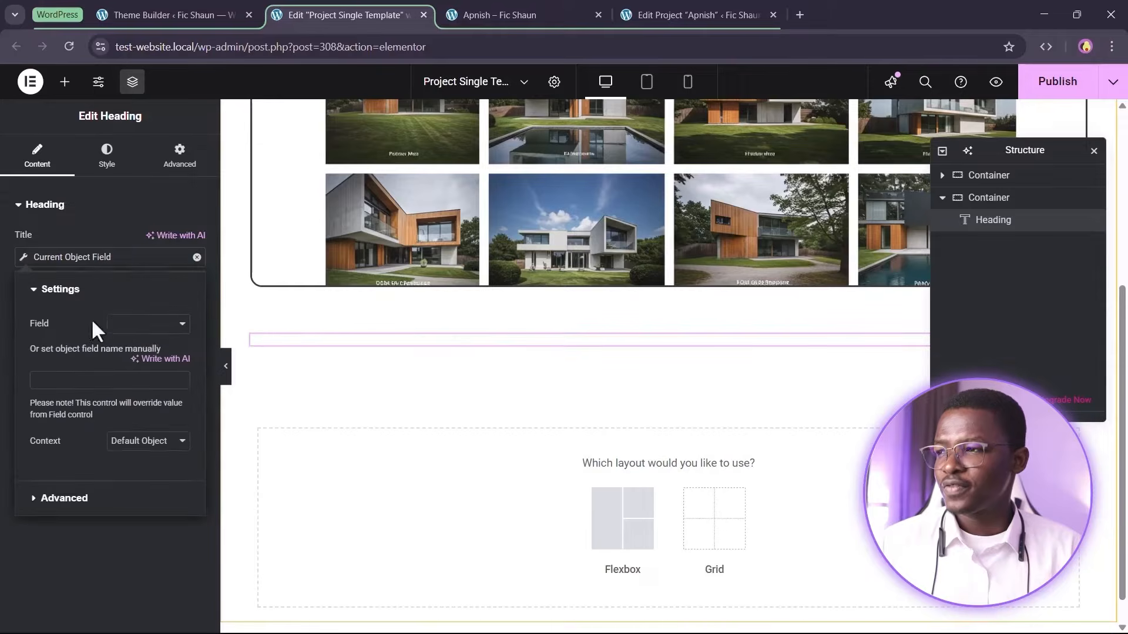
pyautogui.click(136, 329)
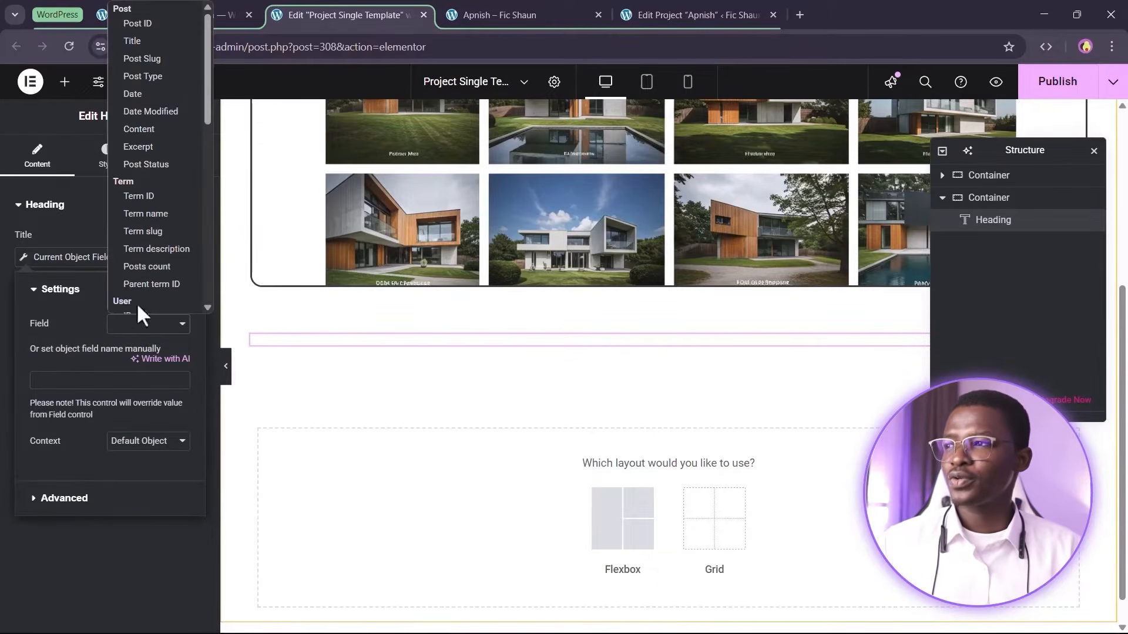
pyautogui.click(148, 30)
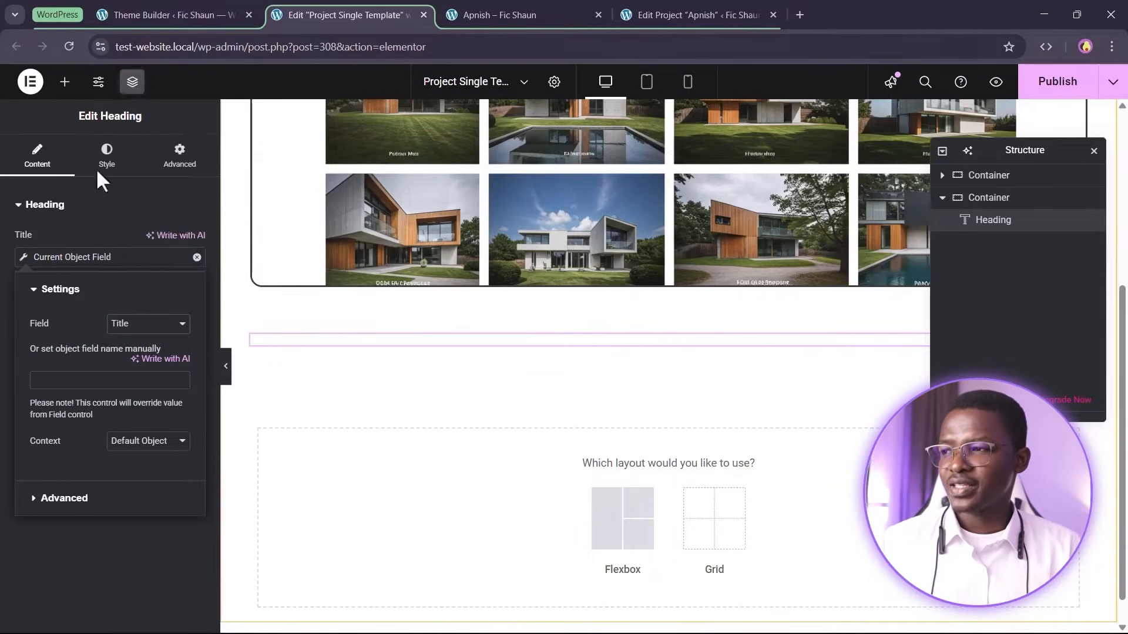
pyautogui.click(3, 289)
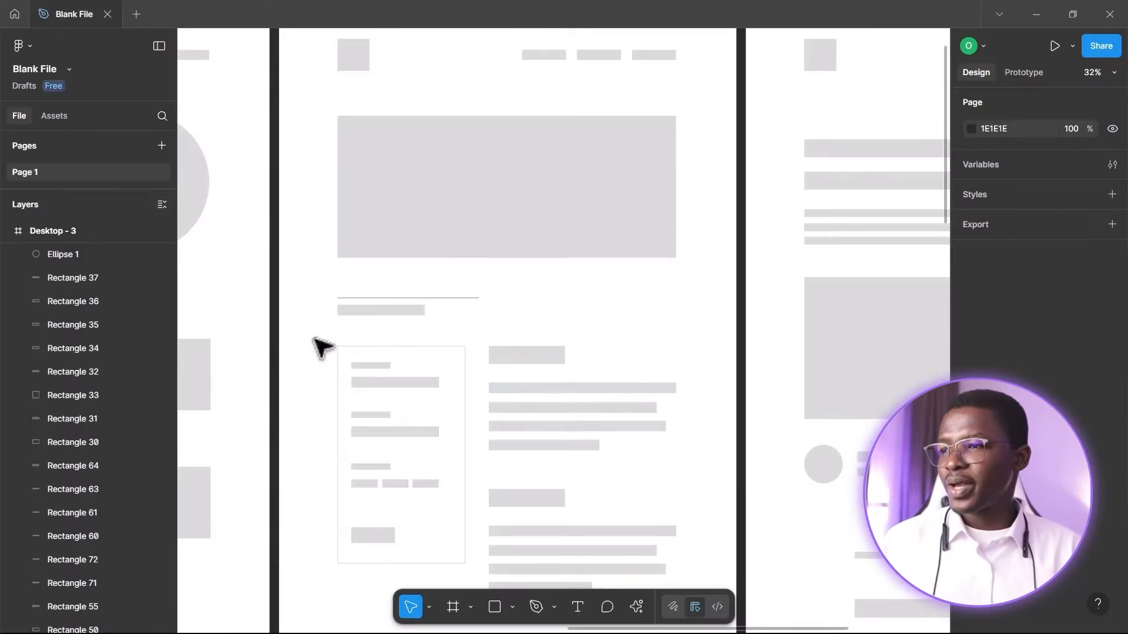
# Check the wireframe layout and add a container beneath the heading inside the section
pyautogui.scroll(-4, 447, 211)
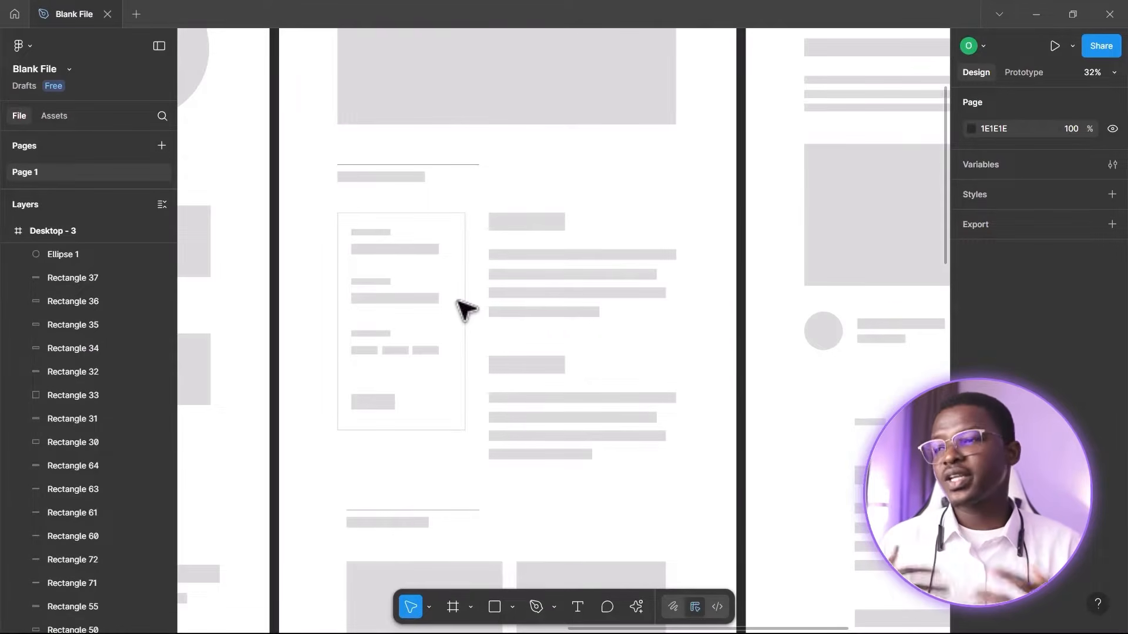
pyautogui.hotkey('alt', 'Tab')
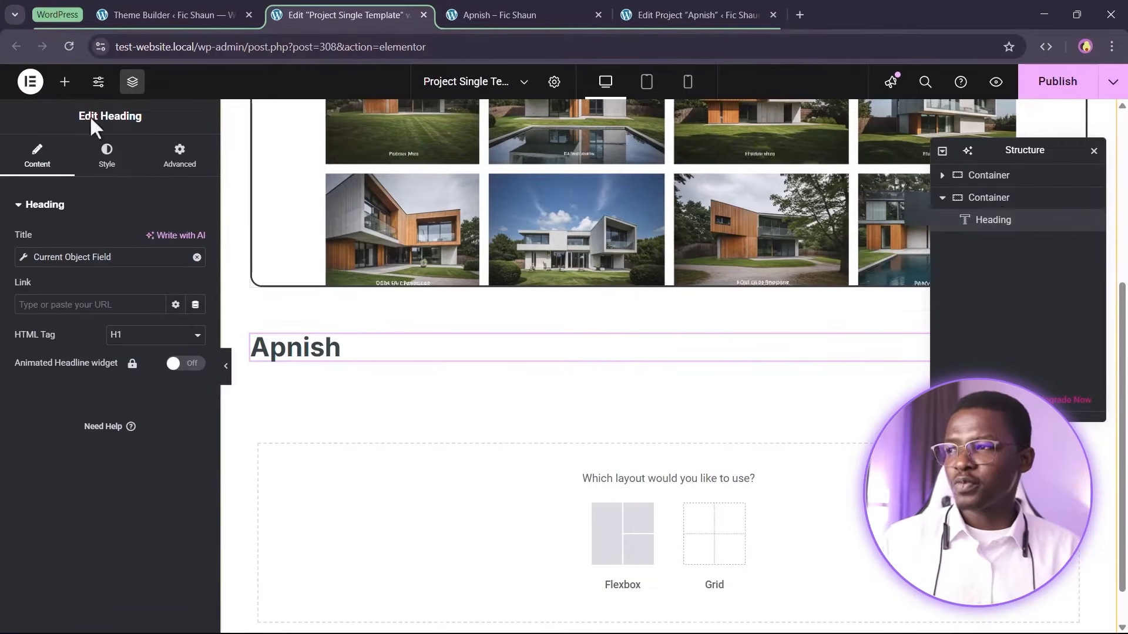
pyautogui.moveTo(57, 264); pyautogui.dragTo(475, 470)
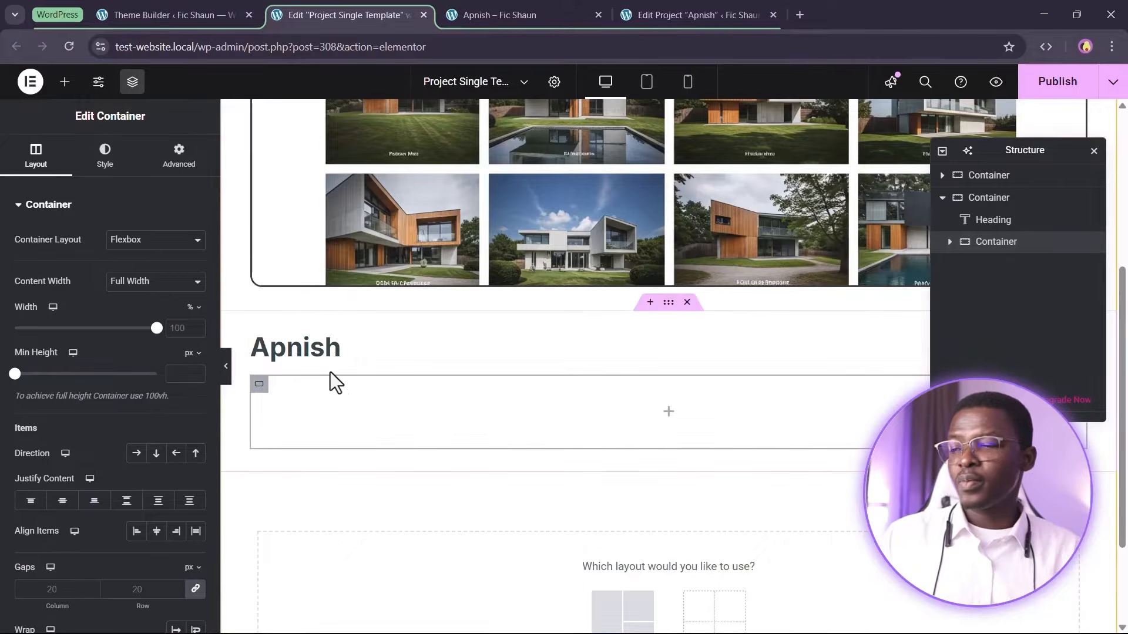
pyautogui.hotkey('alt', 'Tab')
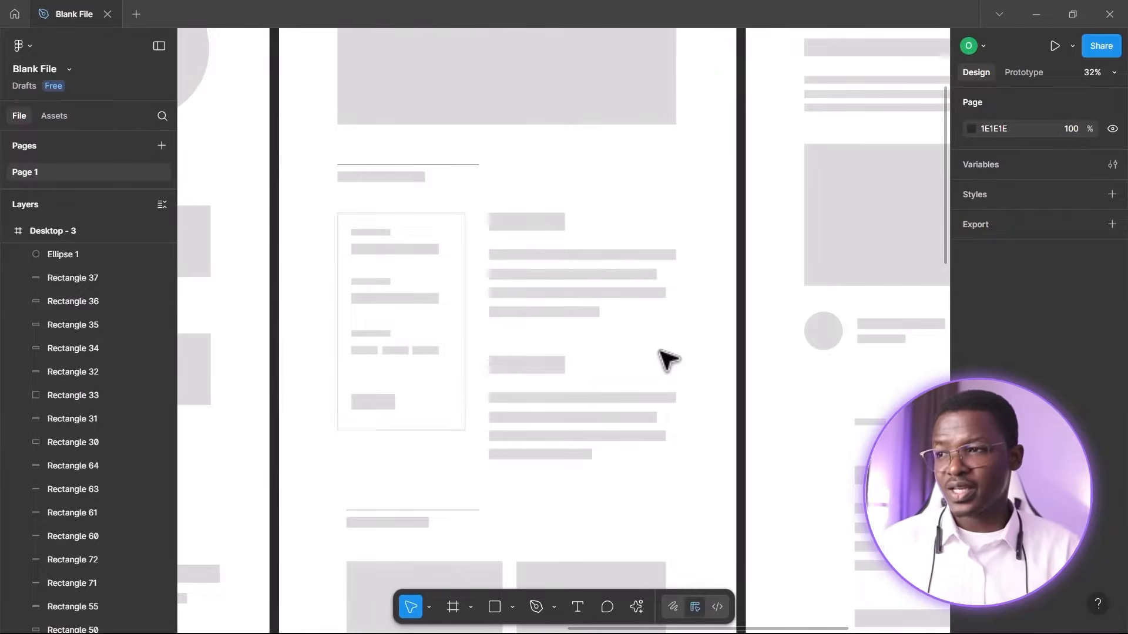
pyautogui.hotkey('alt', 'Tab')
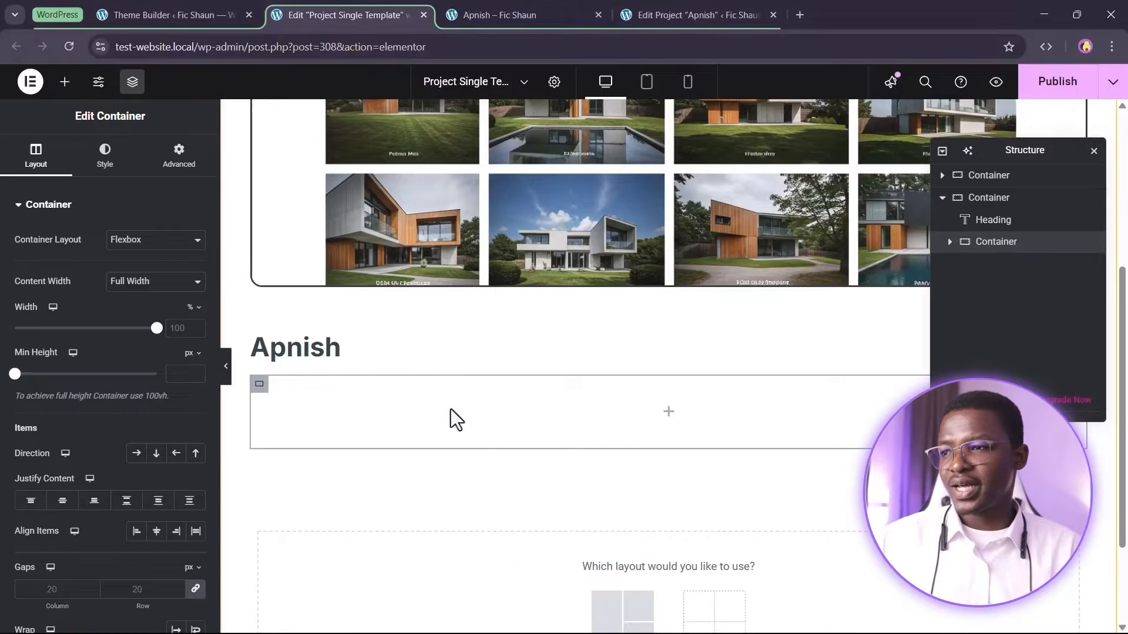
# Add two child containers inside the new container
pyautogui.click(66, 82)
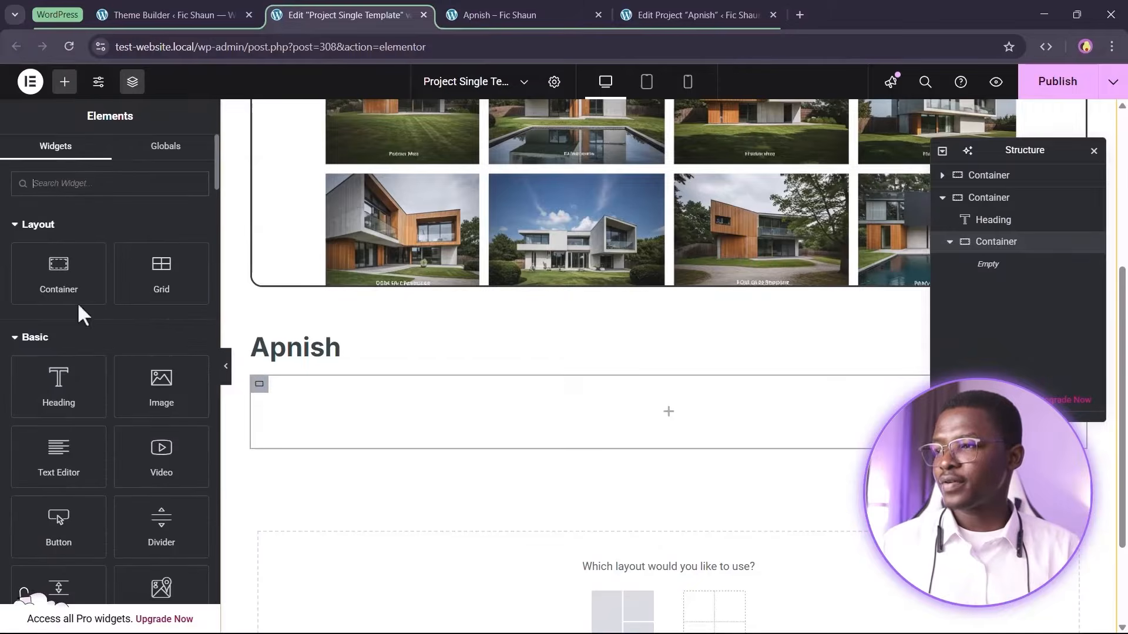
pyautogui.click(69, 286)
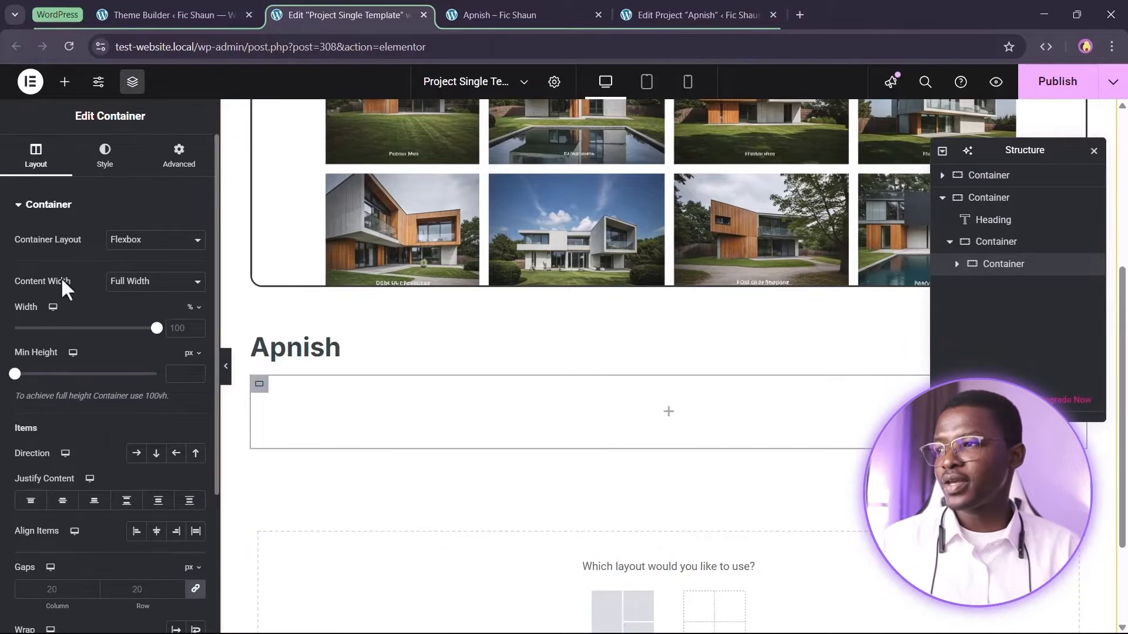
pyautogui.click(64, 82)
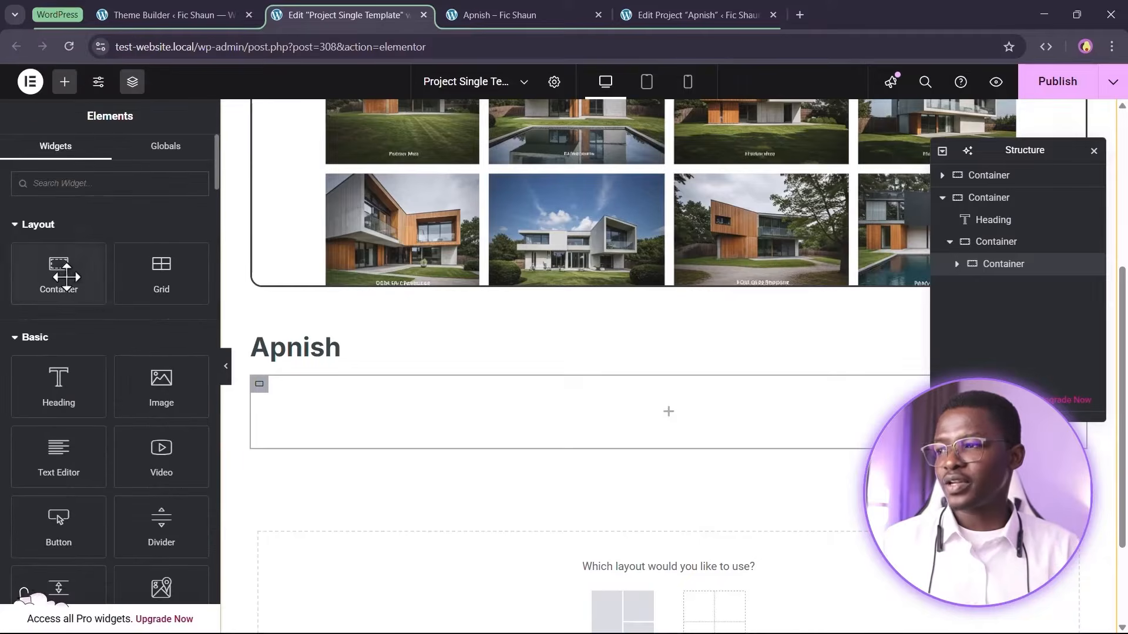
pyautogui.click(66, 275)
pyautogui.moveTo(973, 288)
pyautogui.mouseDown()
pyautogui.moveTo(968, 262)
pyautogui.moveTo(967, 289)
pyautogui.mouseUp()
pyautogui.click(957, 287)
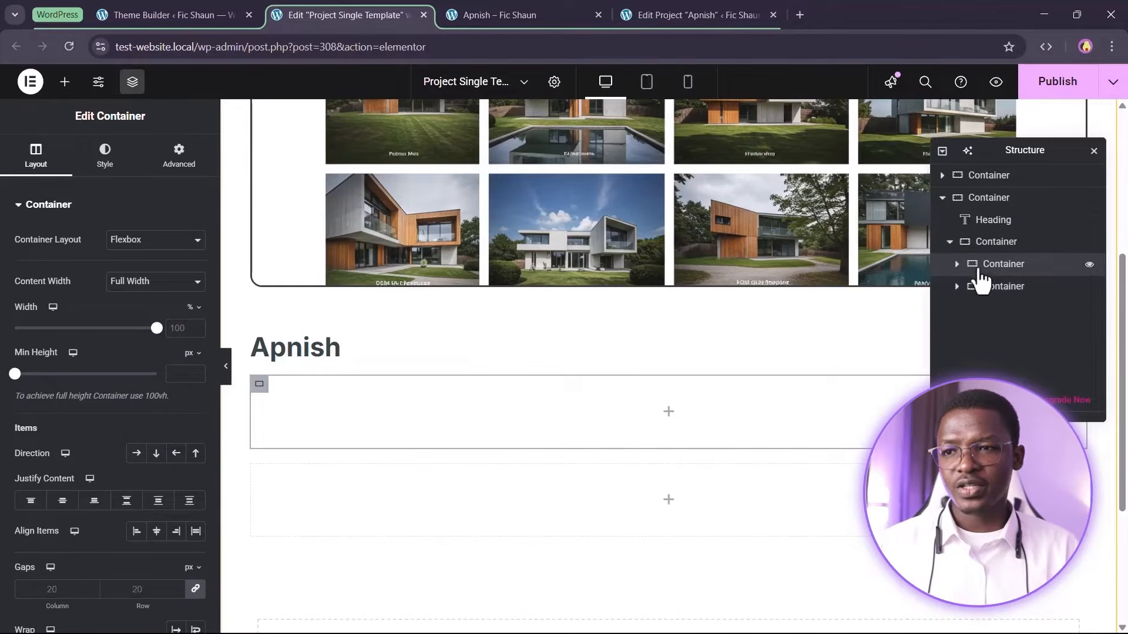
# Switch the parent container's layout to Grid
pyautogui.click(987, 249)
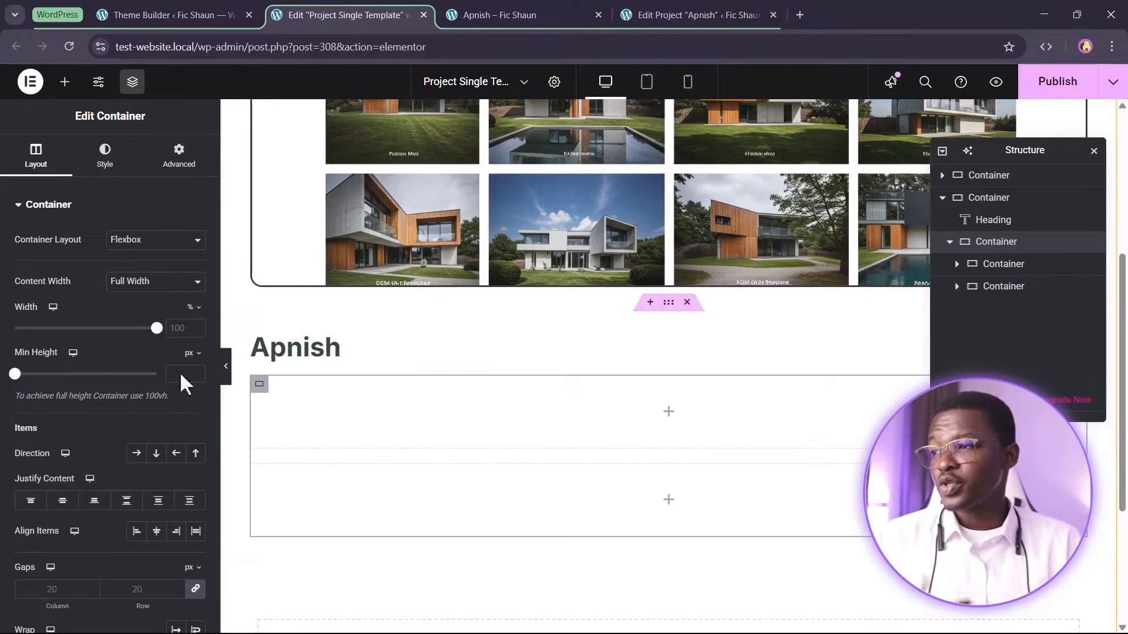
pyautogui.click(152, 240)
pyautogui.click(139, 276)
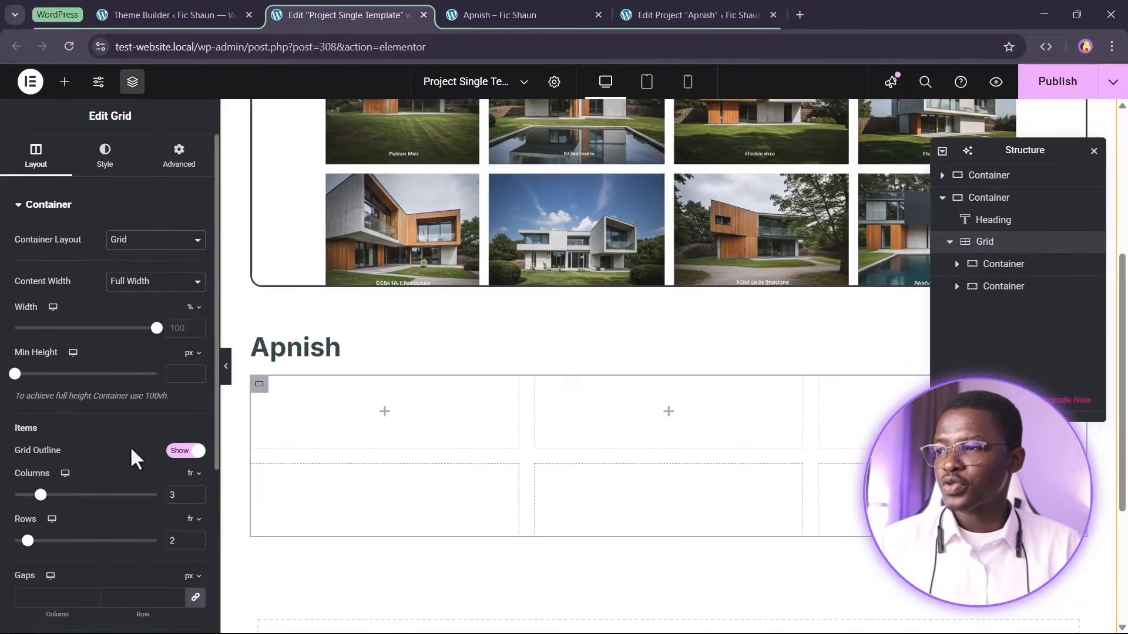
# Set the grid's columns to 1fr 2fr and its rows to 1
pyautogui.scroll(-3, 94, 423)
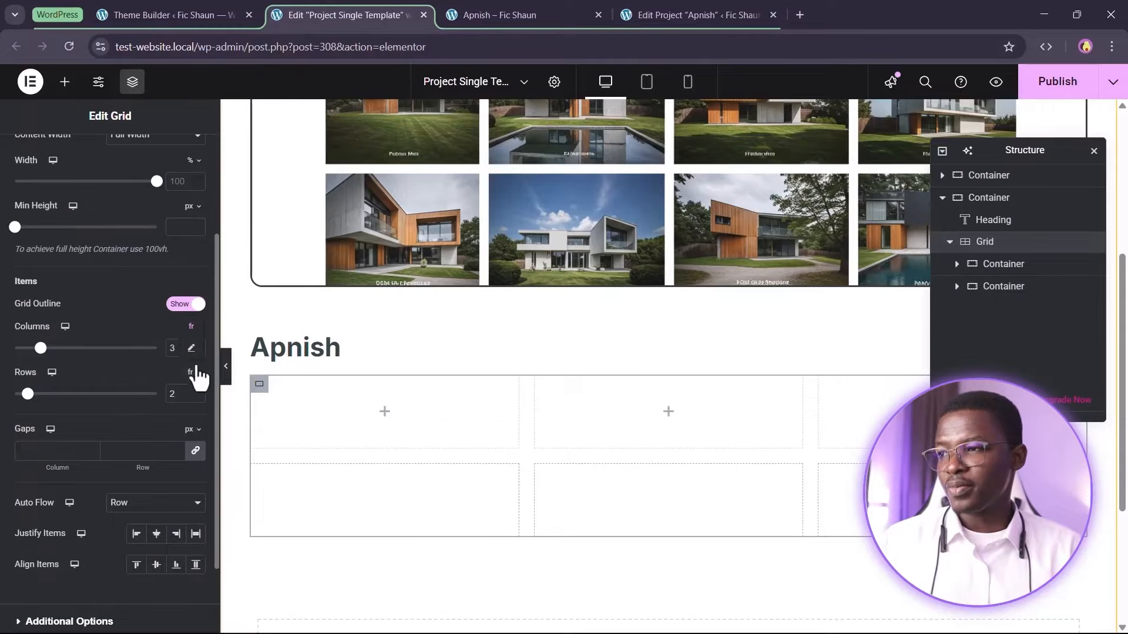
pyautogui.click(191, 348)
pyautogui.moveTo(118, 349); pyautogui.dragTo(1, 380)
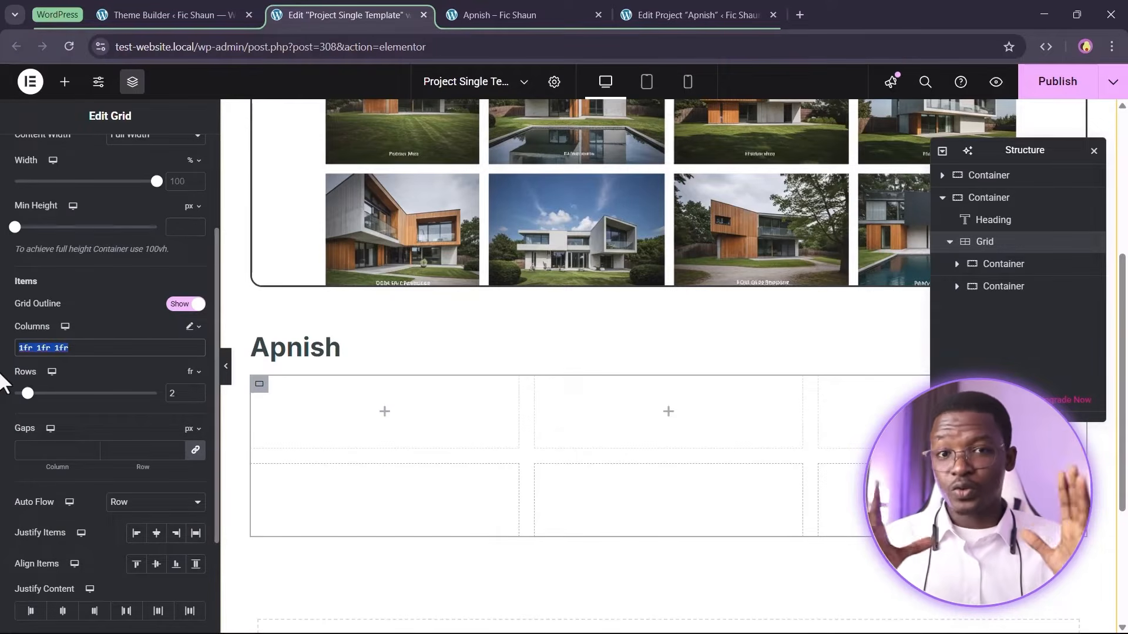
pyautogui.press('Right')
pyautogui.press('BackSpace')
pyautogui.press('BackSpace')
pyautogui.press('BackSpace')
pyautogui.press('BackSpace')
pyautogui.press('BackSpace')
pyautogui.press('BackSpace')
pyautogui.press('BackSpace')
pyautogui.press('BackSpace')
pyautogui.write('2fr')
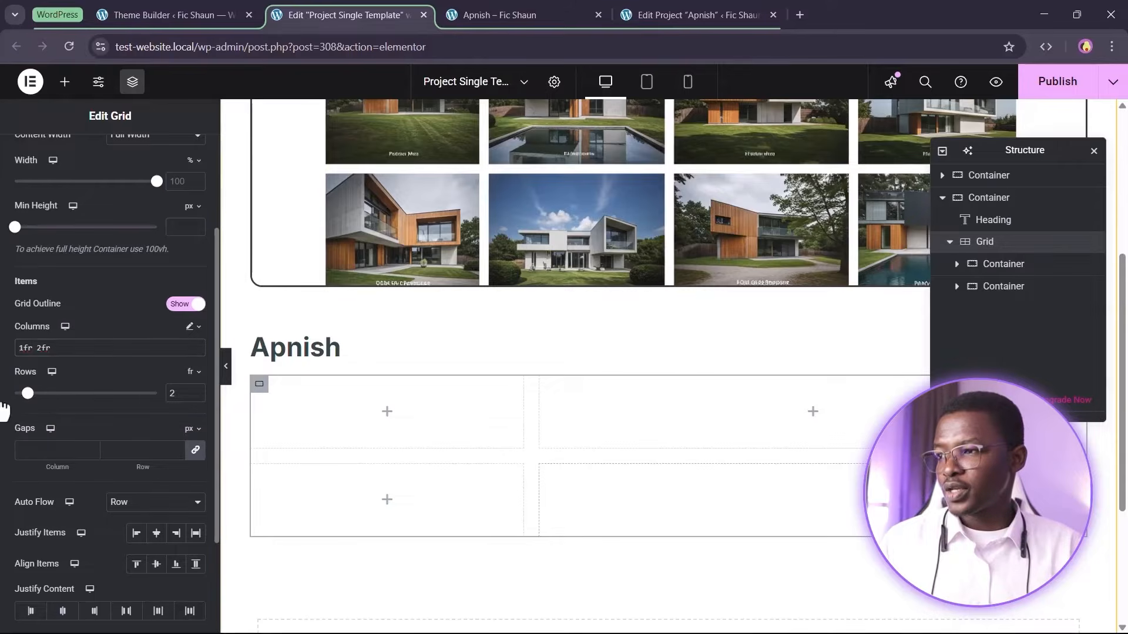
pyautogui.moveTo(28, 393); pyautogui.dragTo(14, 393)
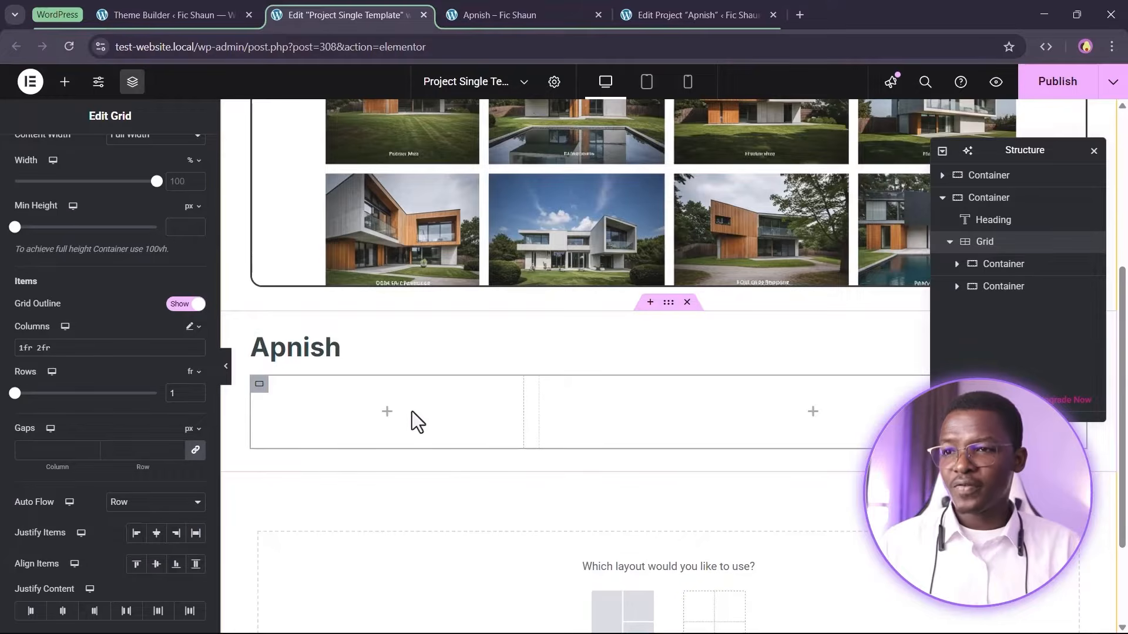
# Compare against the wireframe and add a Heading widget into the grid's first child container
pyautogui.click(386, 411)
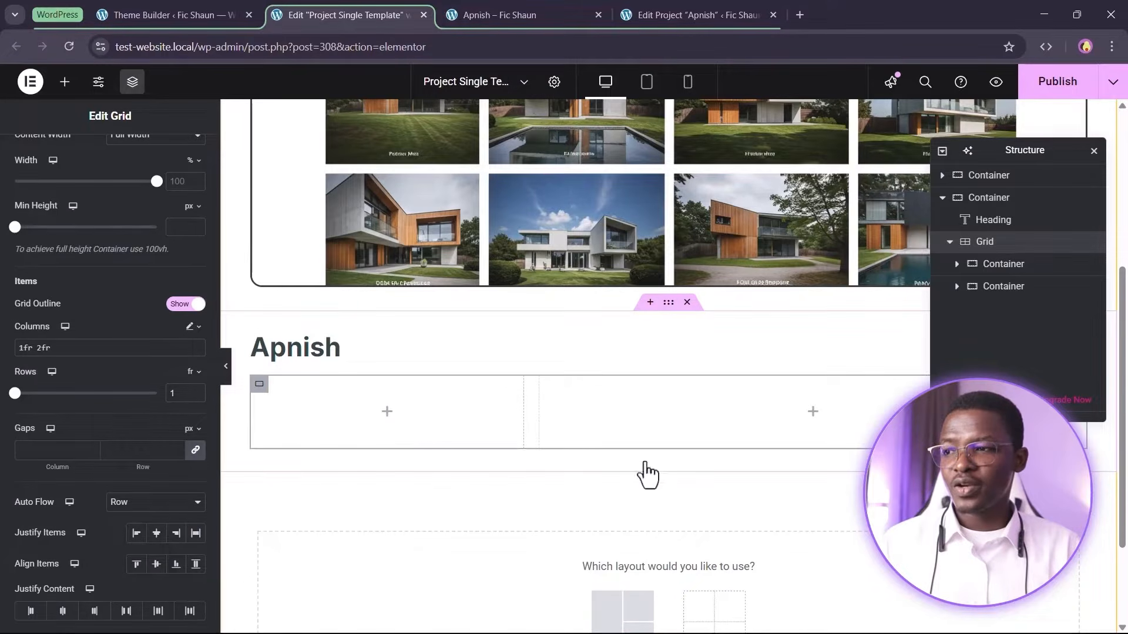
pyautogui.click(1002, 263)
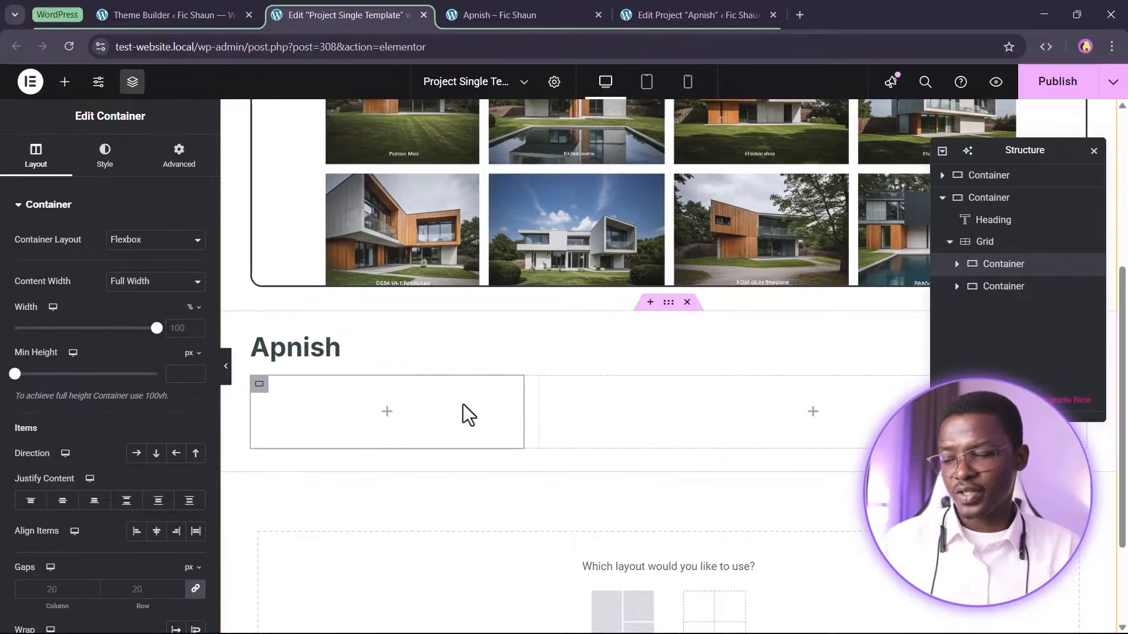
pyautogui.hotkey('alt', 'Tab')
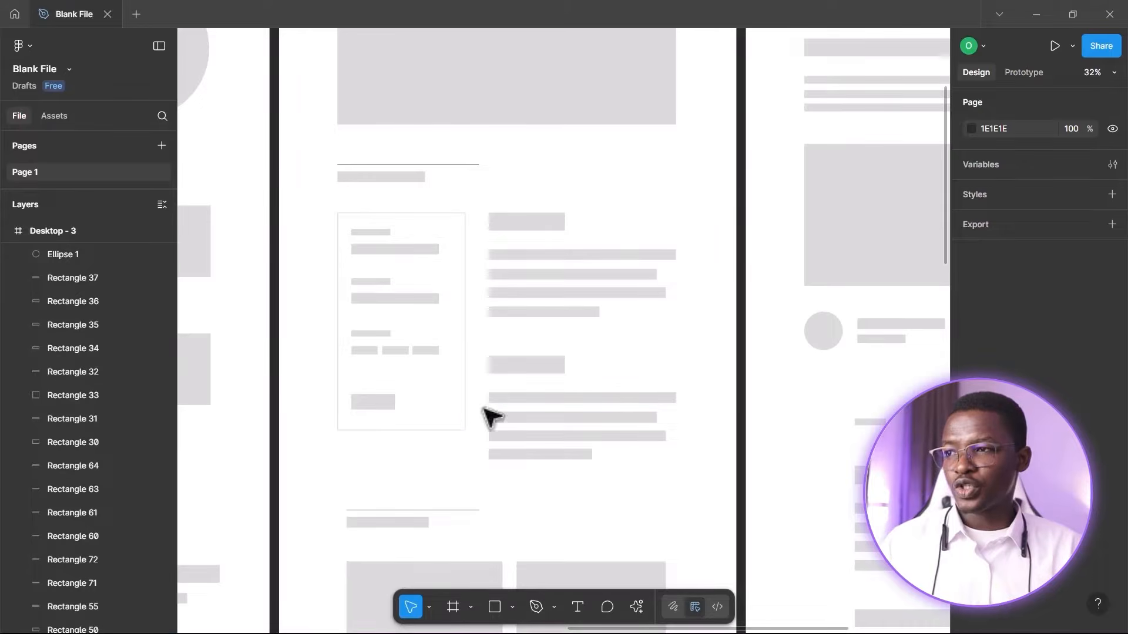
pyautogui.hotkey('alt', 'Tab')
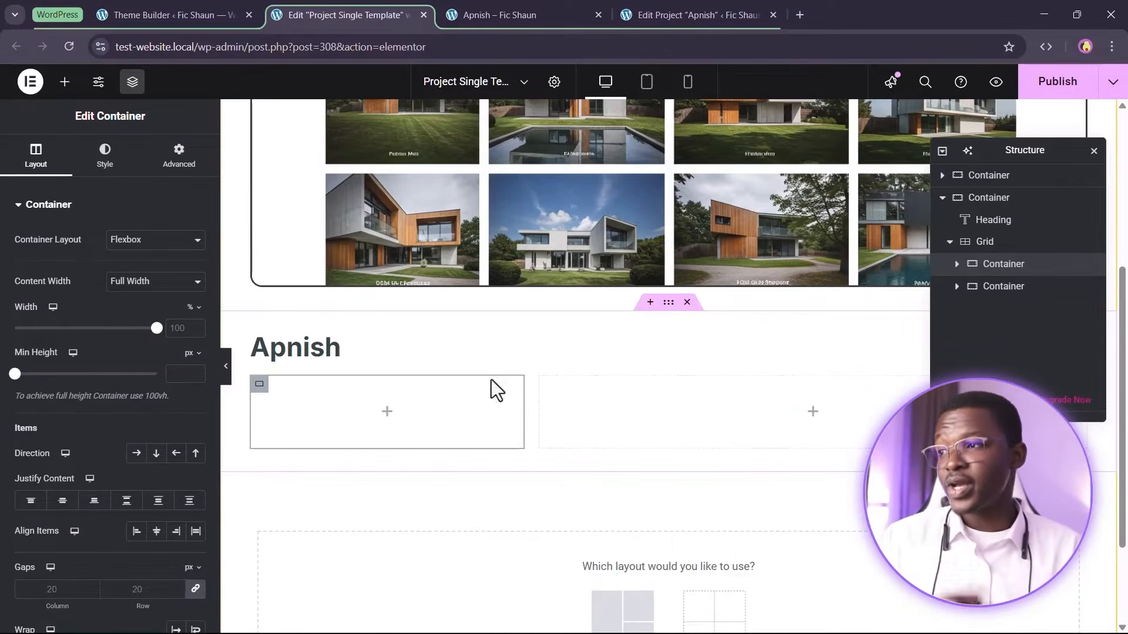
pyautogui.click(65, 82)
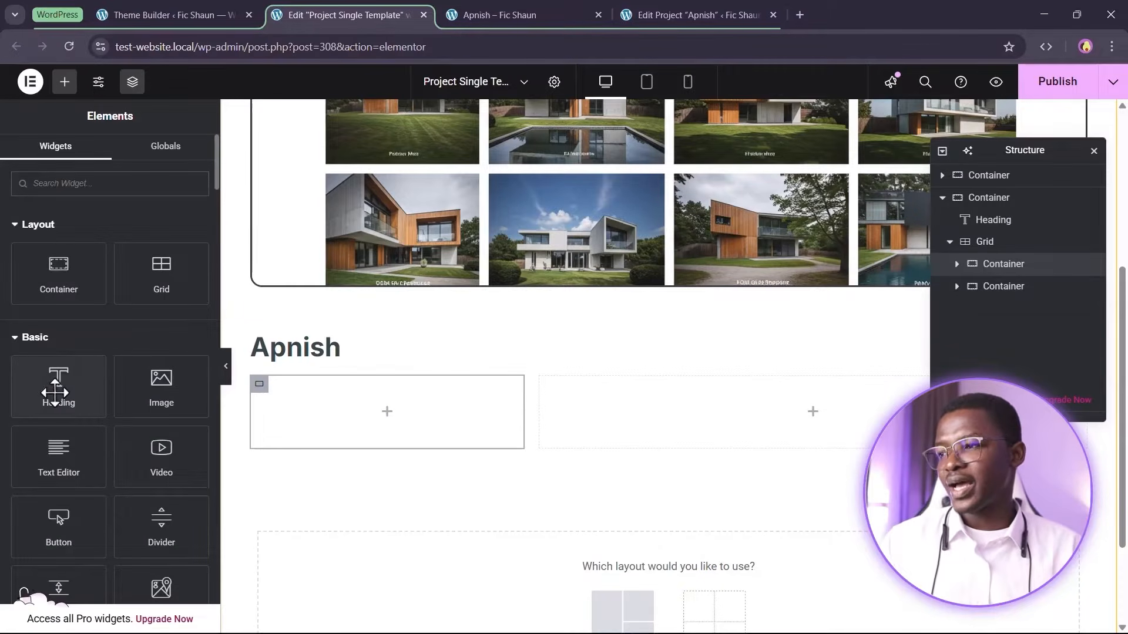
pyautogui.moveTo(57, 388); pyautogui.dragTo(343, 420)
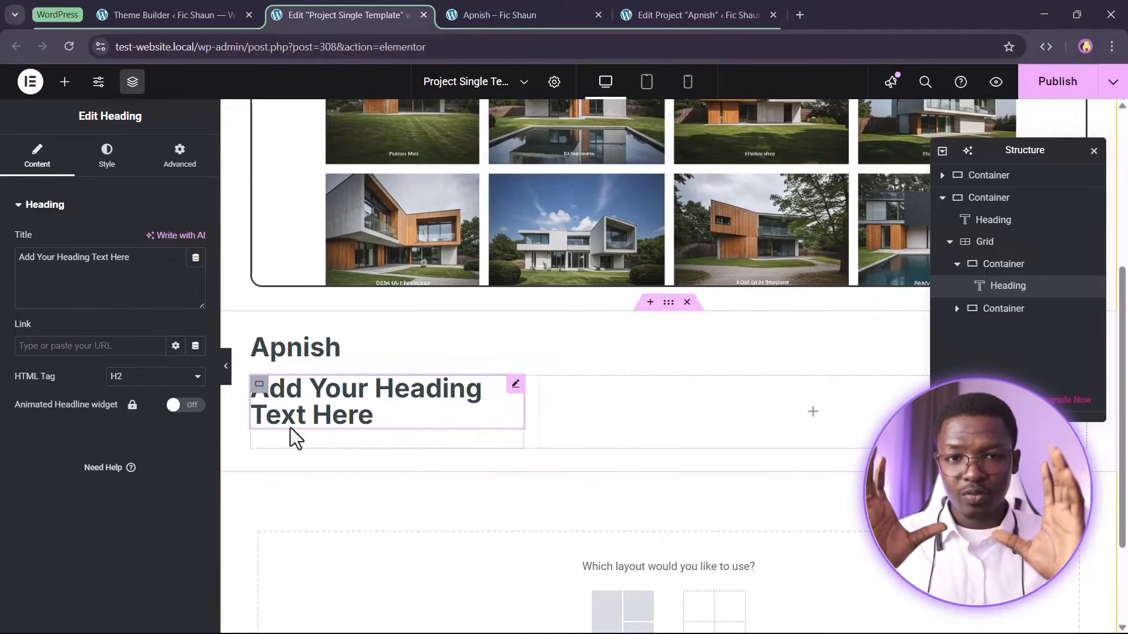
# Set the first child container's padding to 1 rem on all sides
pyautogui.click(1002, 269)
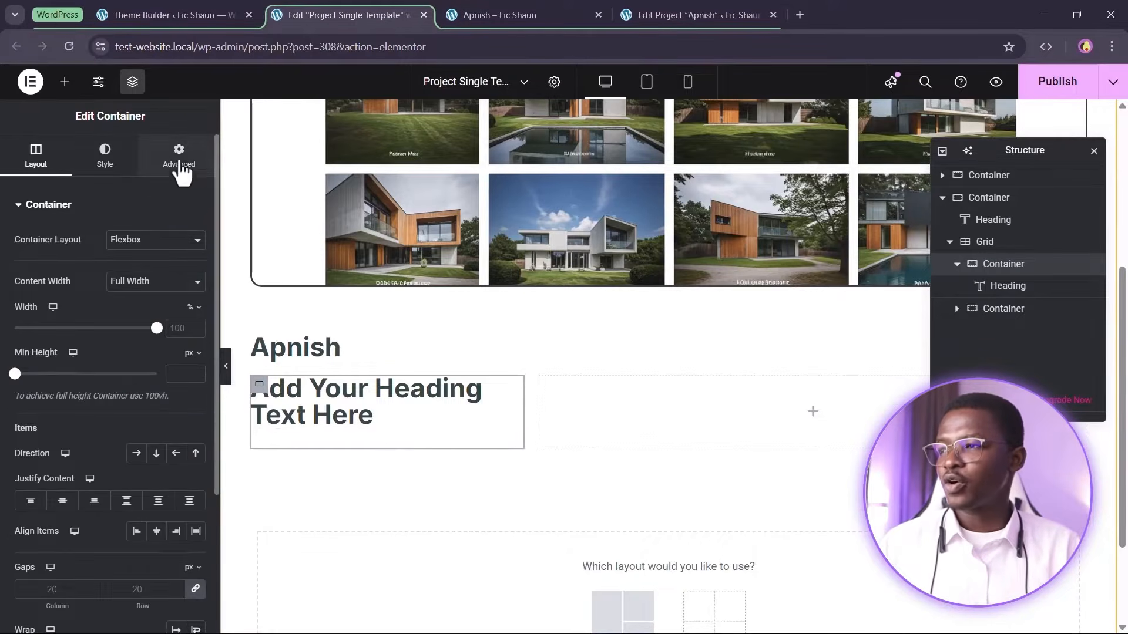
pyautogui.click(178, 153)
pyautogui.click(192, 294)
pyautogui.click(190, 365)
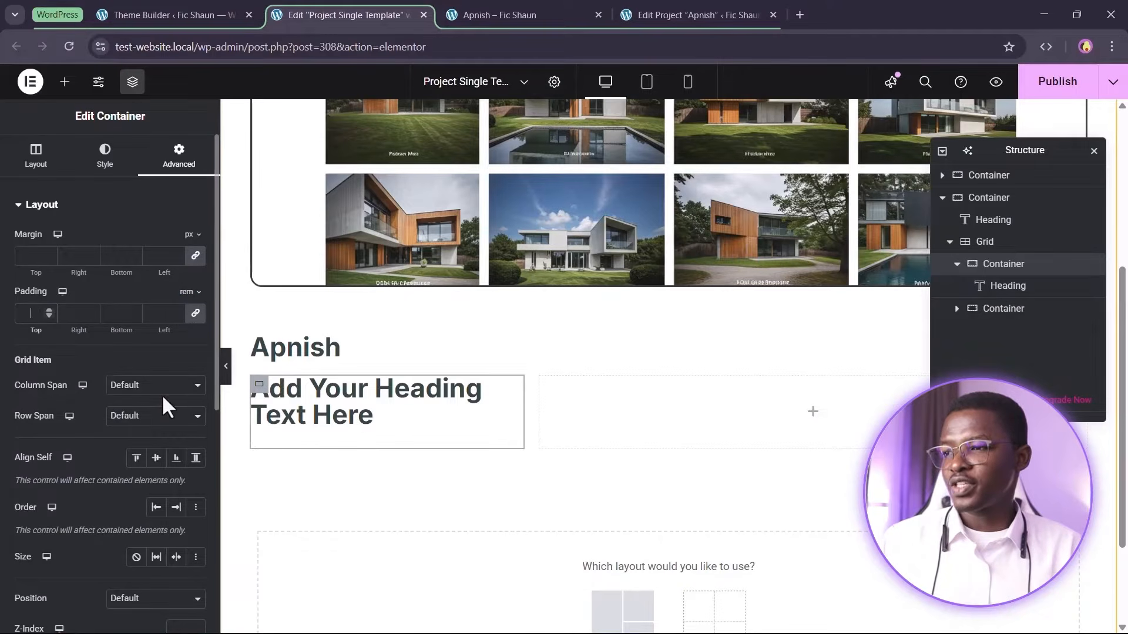
pyautogui.write('1')
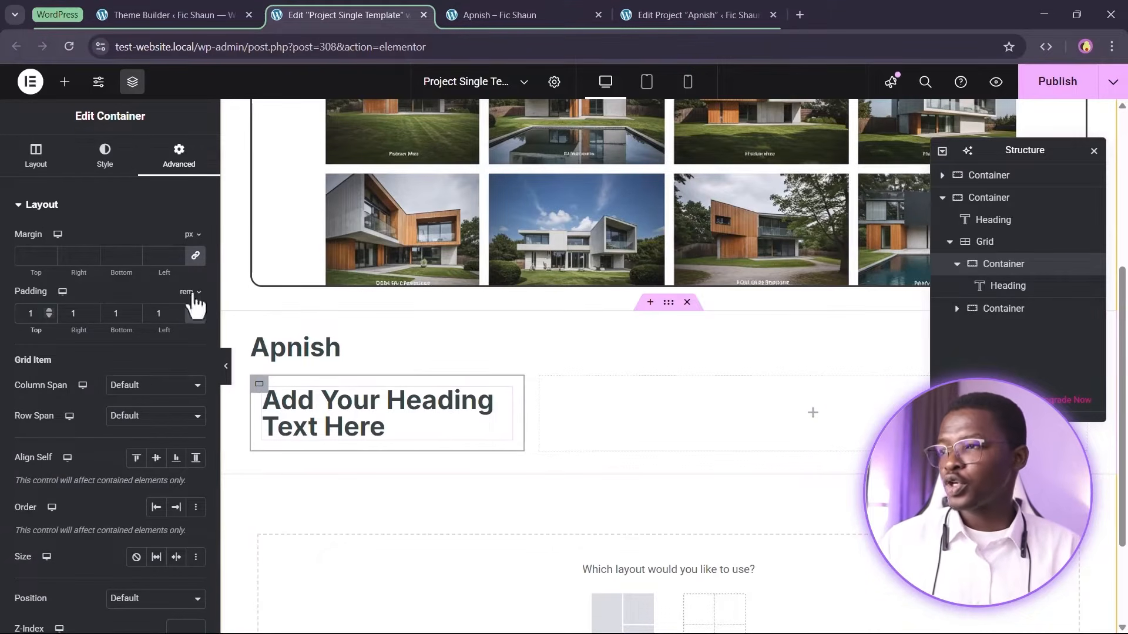
# Give the container a solid border with a 0.5 rem radius and the Secondary Transparent global color
pyautogui.click(105, 154)
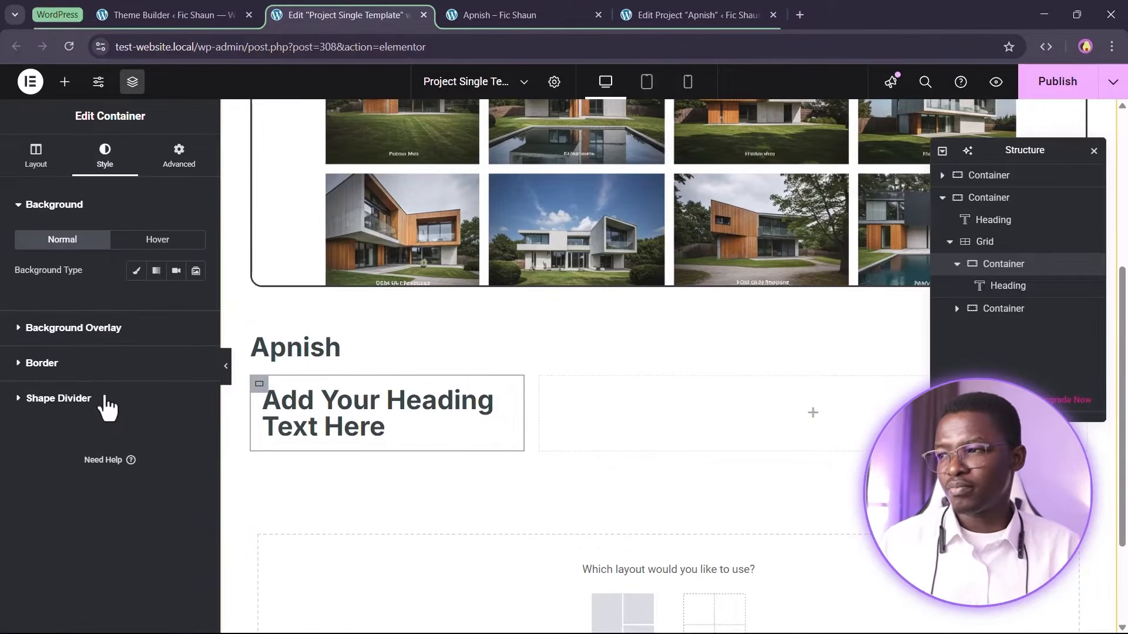
pyautogui.click(101, 365)
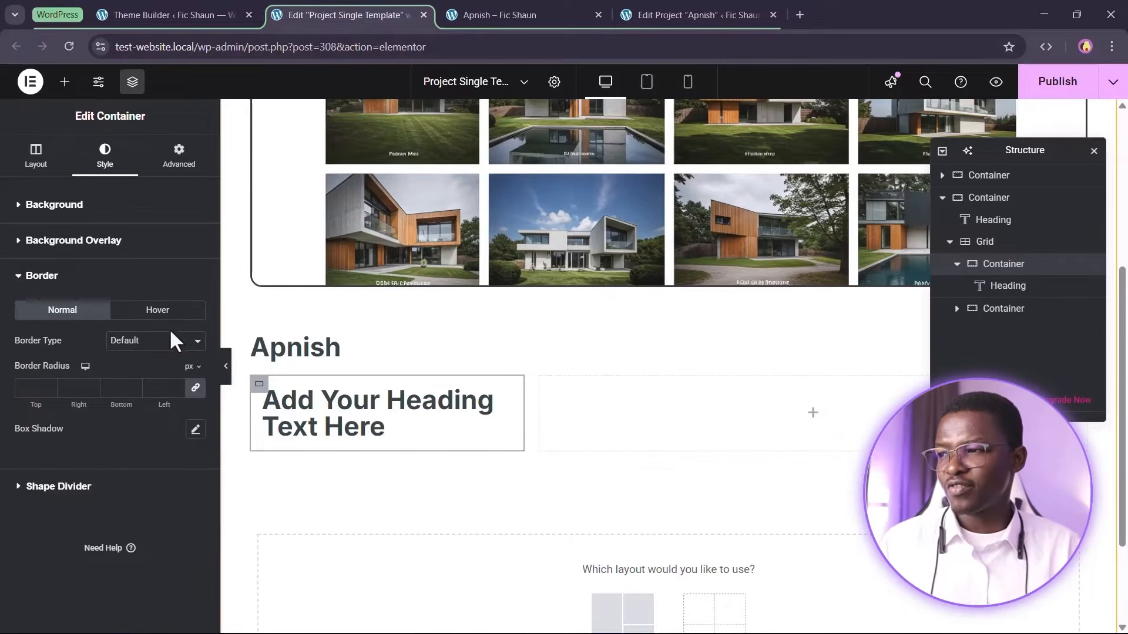
pyautogui.click(161, 342)
pyautogui.click(146, 396)
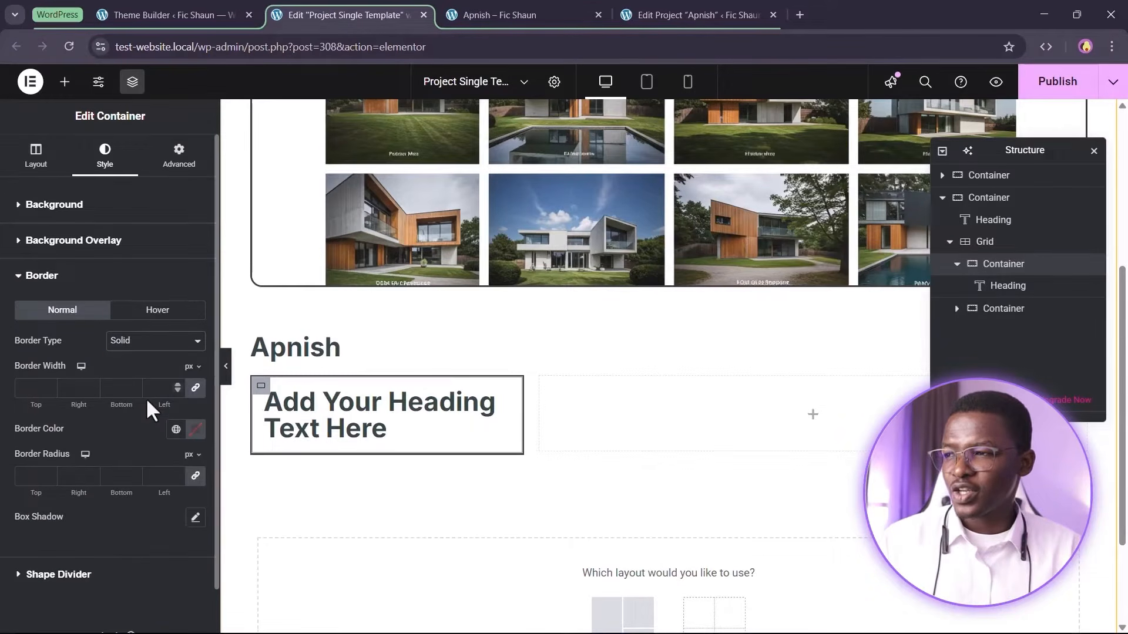
pyautogui.click(191, 454)
pyautogui.click(188, 520)
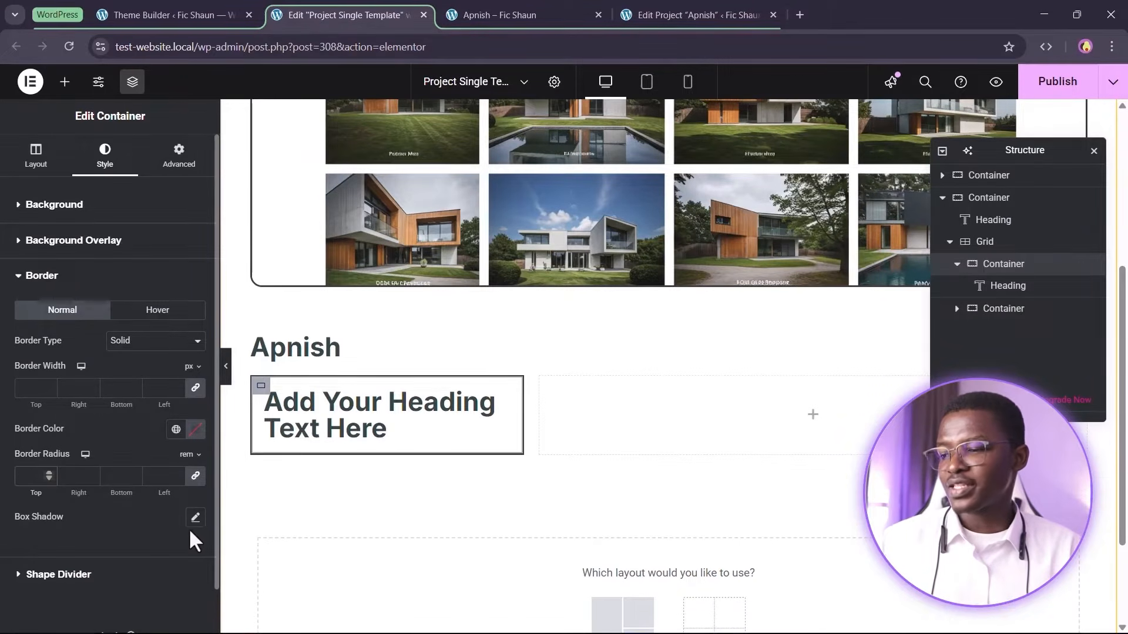
pyautogui.write('0.5')
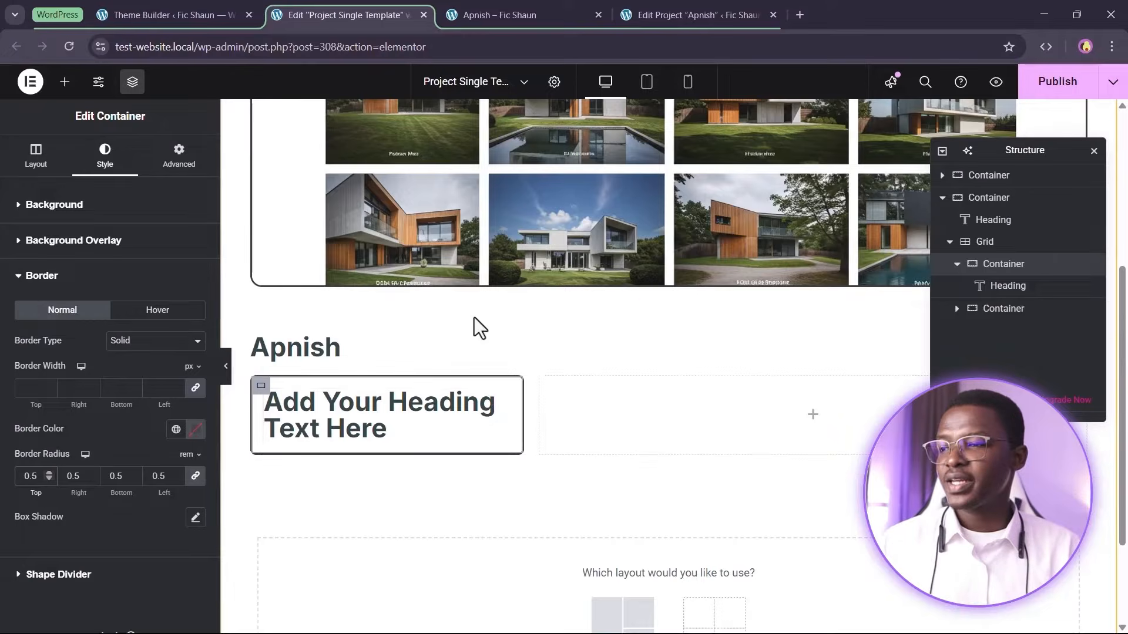
pyautogui.click(176, 429)
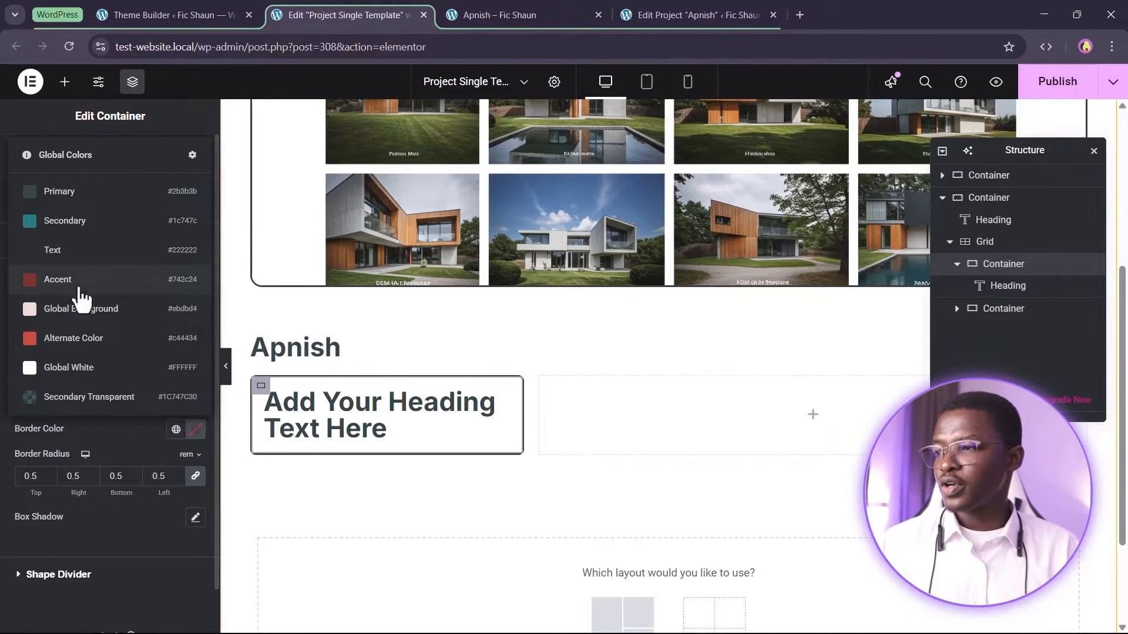
pyautogui.click(93, 399)
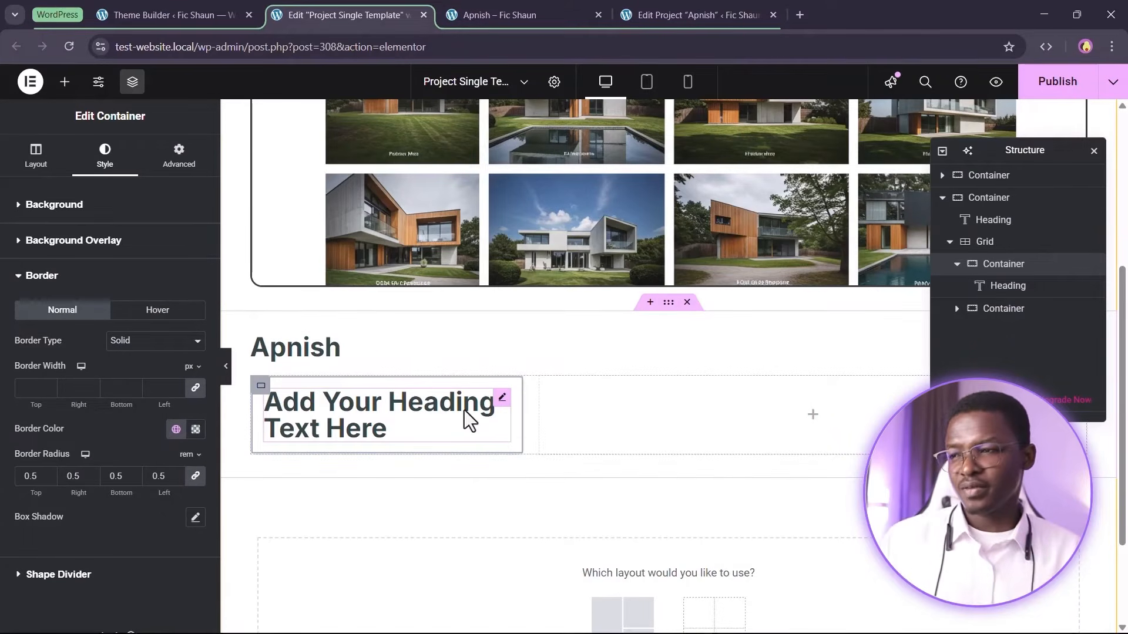
# Compare with the Apnish title's settings and apply the Heading Six global font to the new heading
pyautogui.click(395, 399)
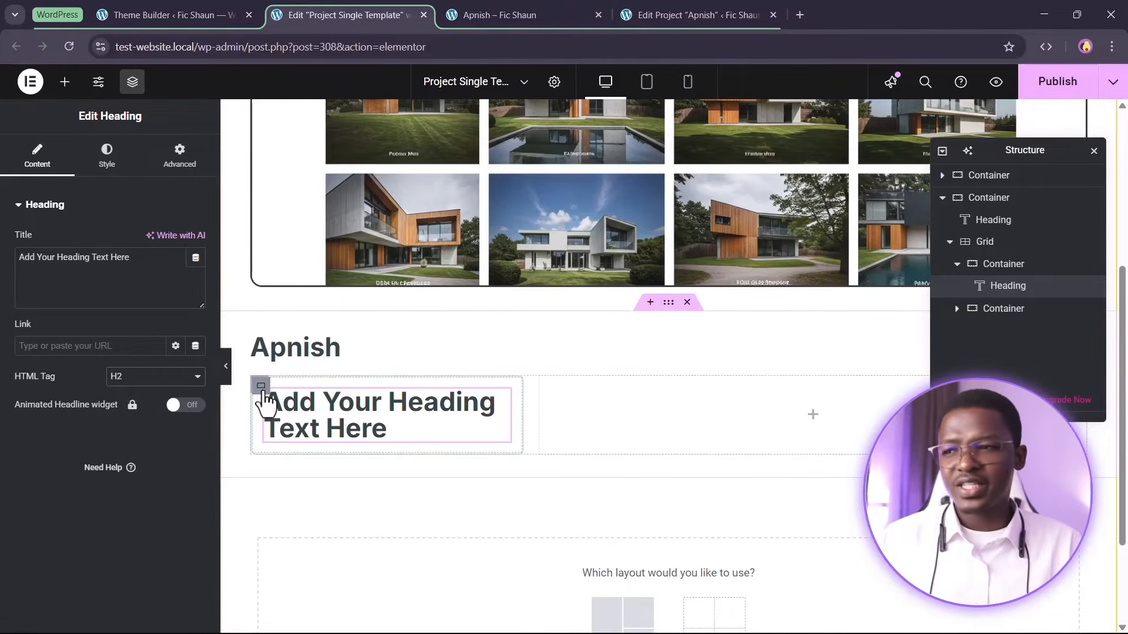
pyautogui.click(302, 350)
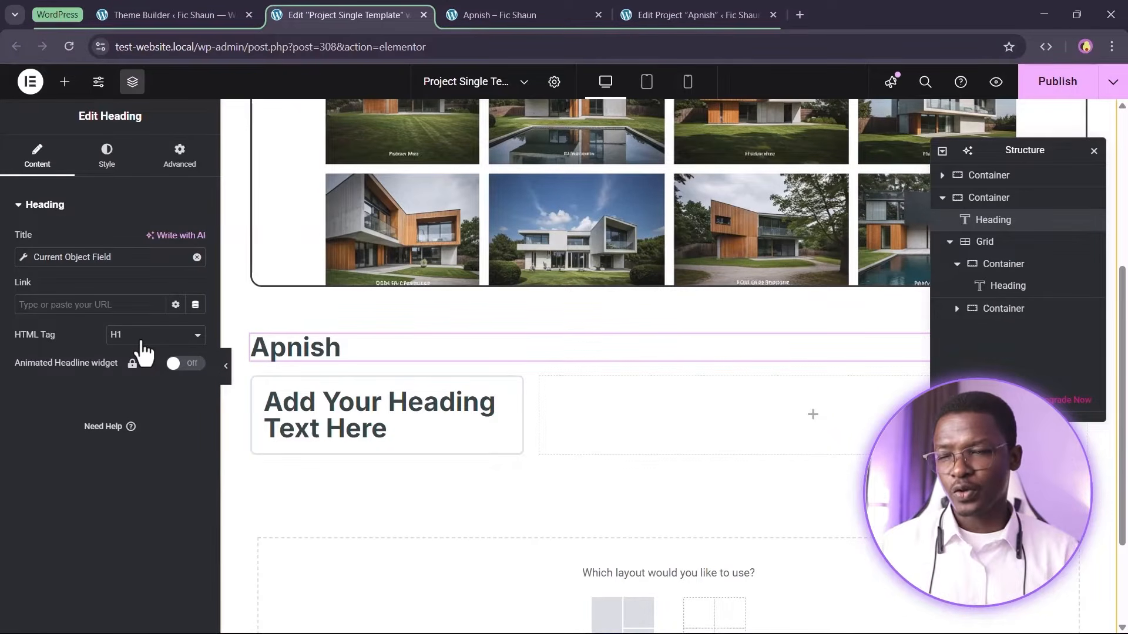
pyautogui.click(365, 433)
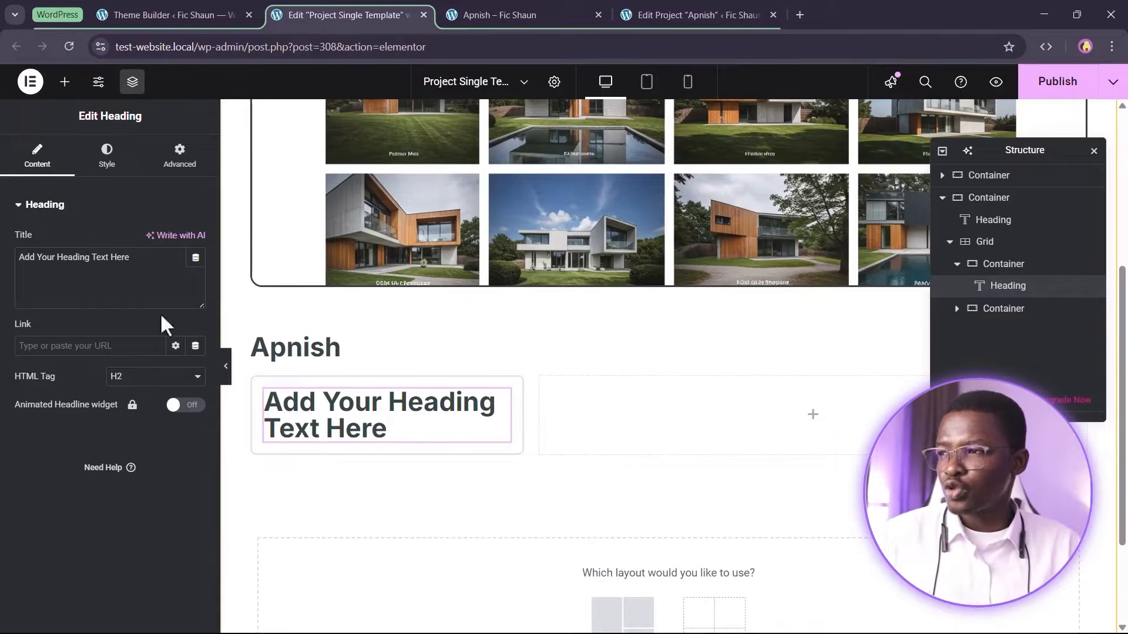
pyautogui.click(107, 165)
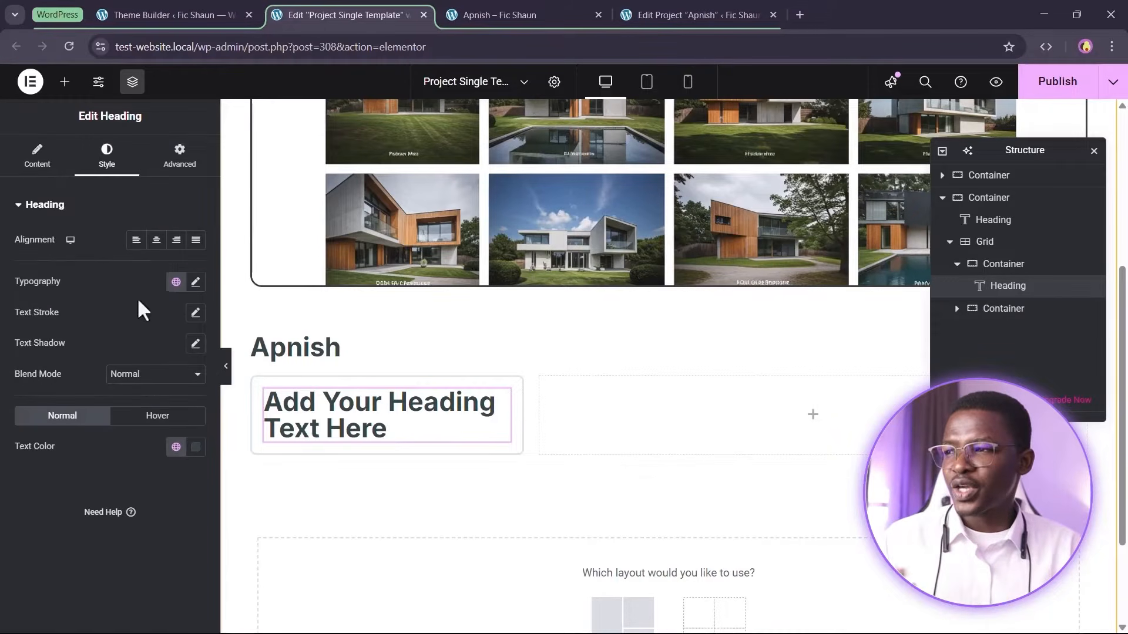
pyautogui.click(175, 282)
pyautogui.scroll(-3, 100, 517)
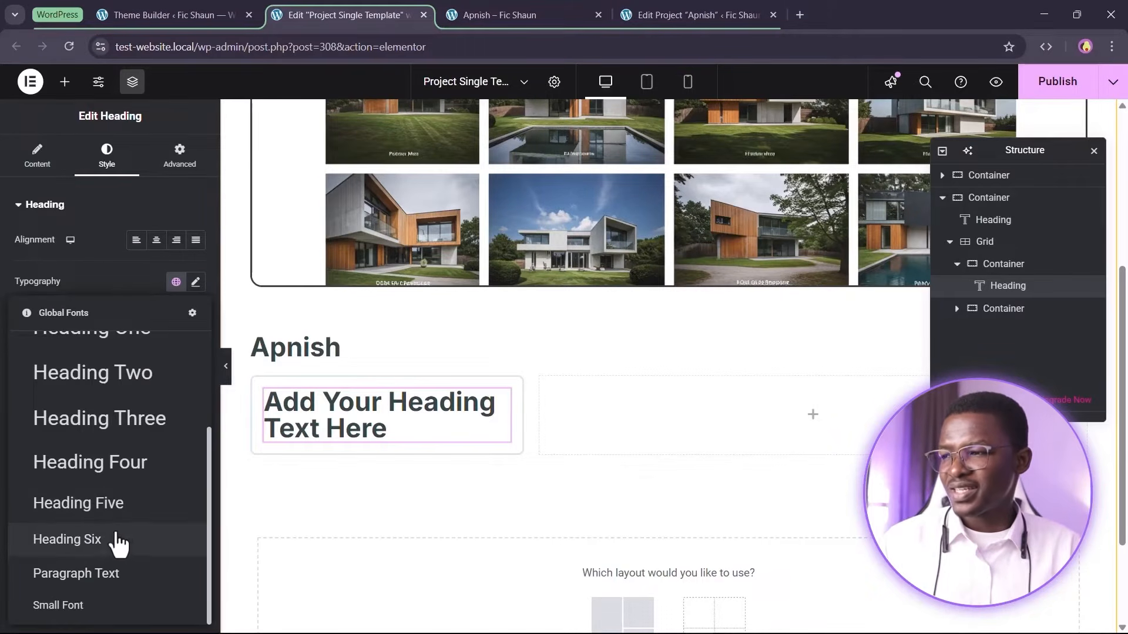
pyautogui.click(94, 522)
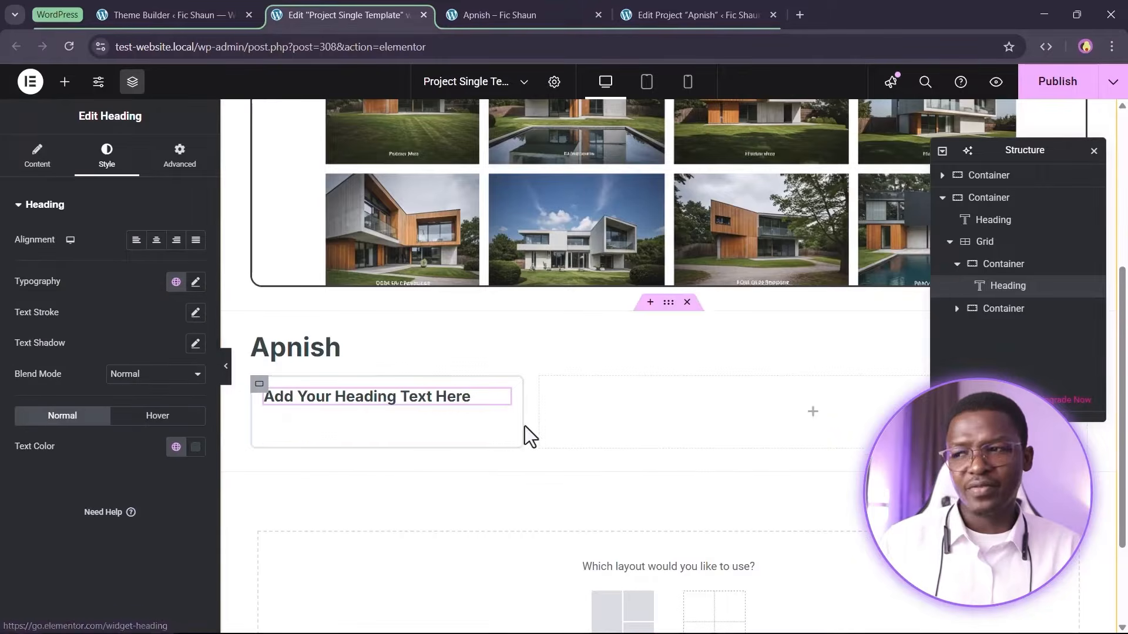
pyautogui.click(175, 283)
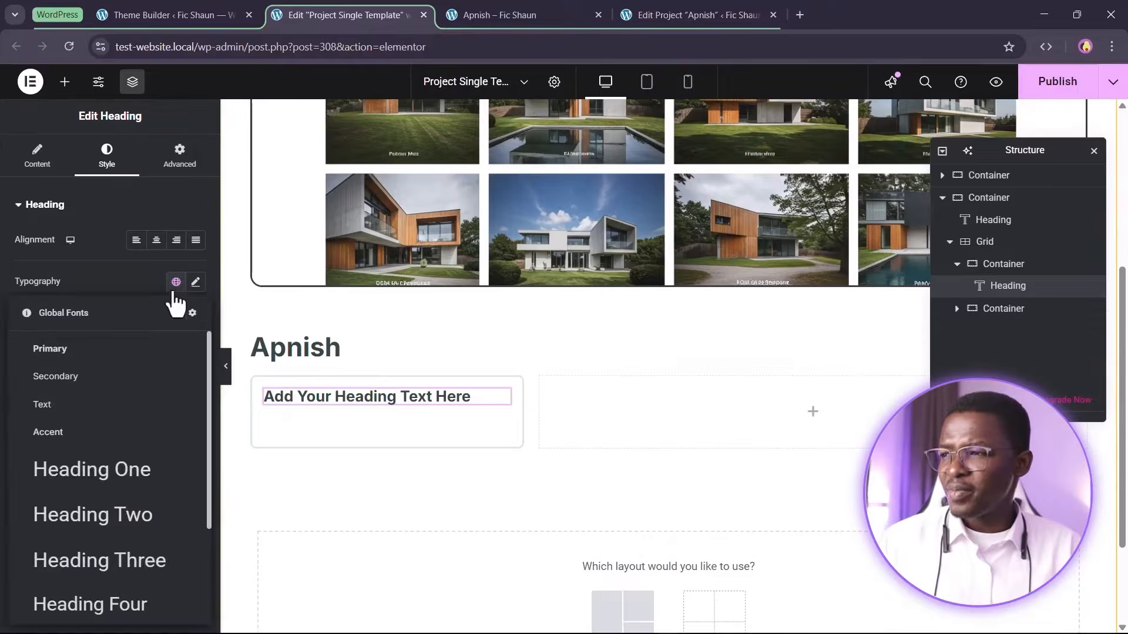
pyautogui.scroll(-3, 105, 564)
pyautogui.click(105, 541)
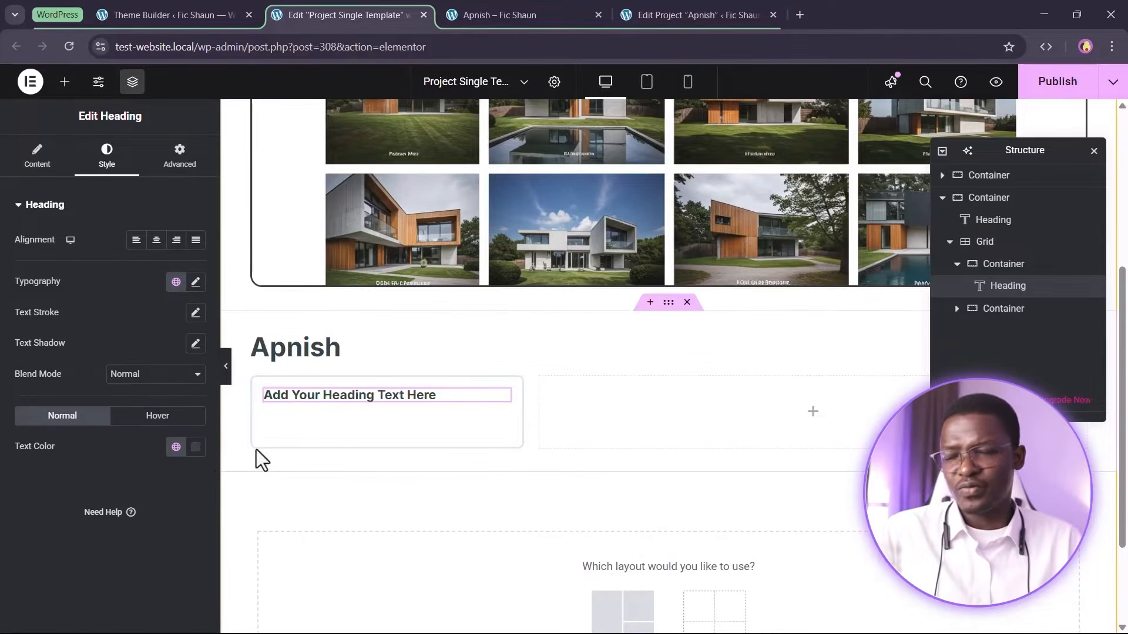
# Set the new heading's title to Project Completed Date
pyautogui.click(37, 154)
pyautogui.click(109, 282)
pyautogui.hotkey('ctrl', 'a')
pyautogui.write('Project Completed Date')
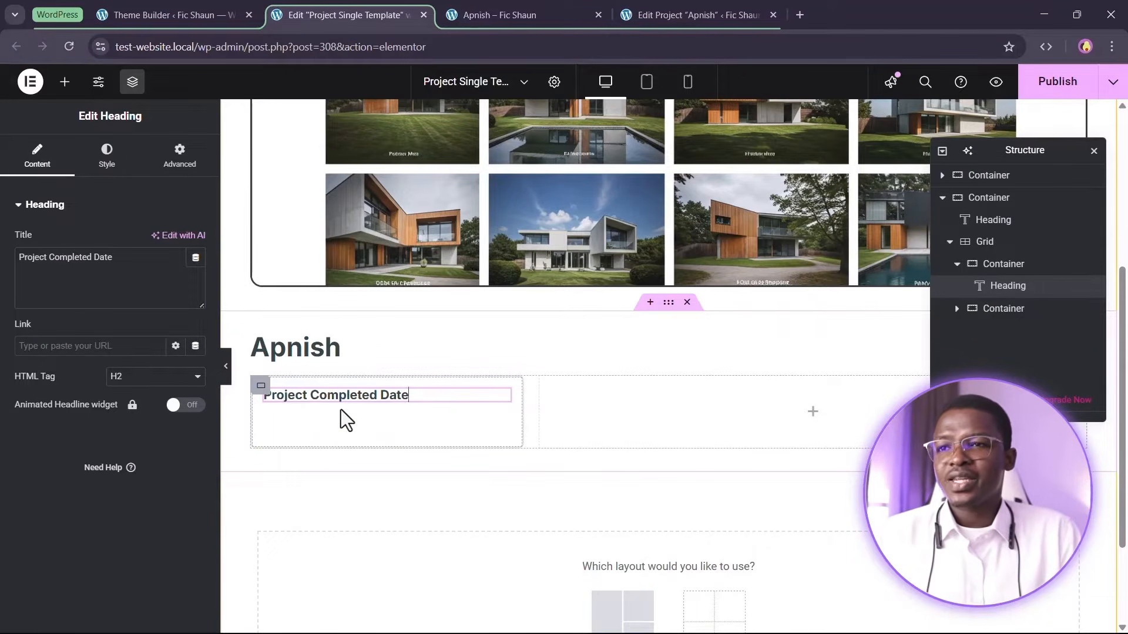
# Publish the template and reload the Apnish project page to preview the new section
pyautogui.click(1054, 82)
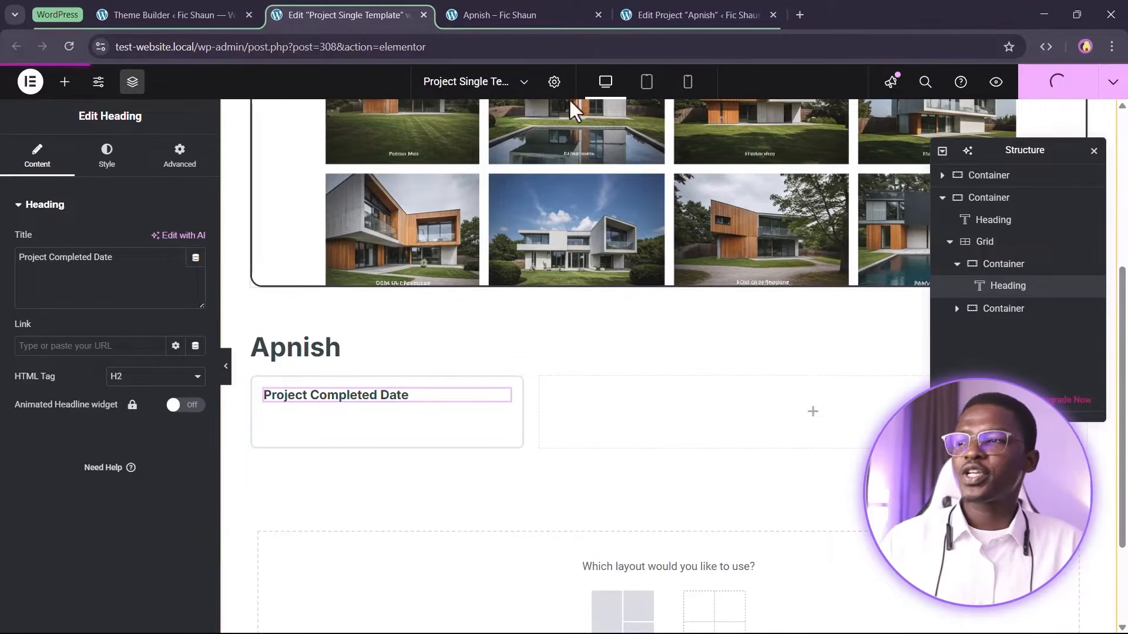
pyautogui.click(509, 18)
pyautogui.click(68, 47)
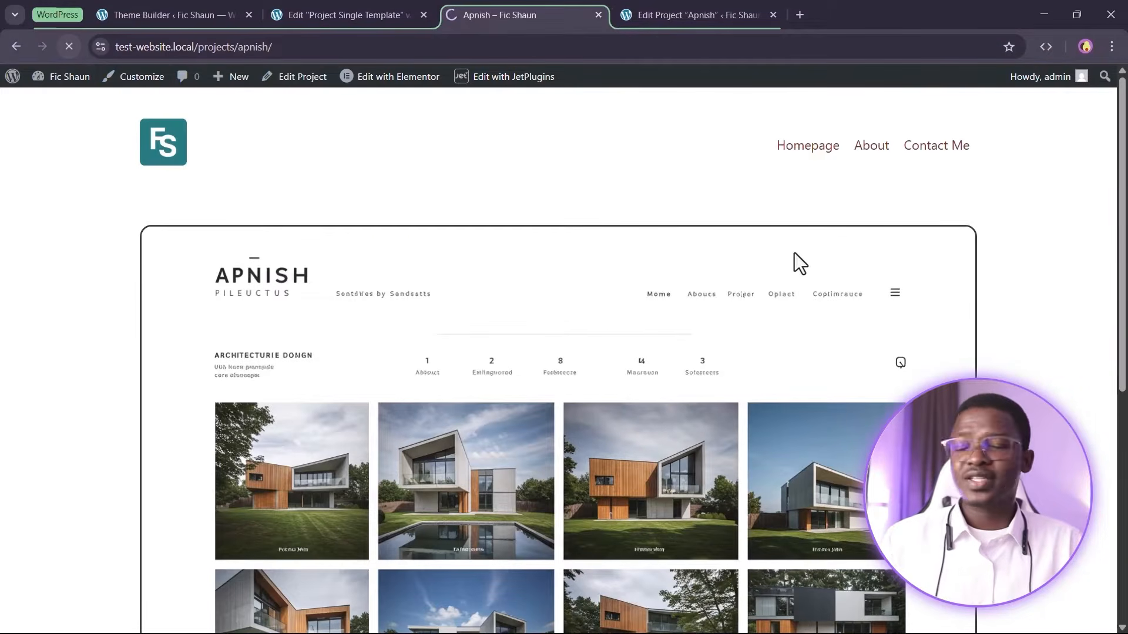
pyautogui.scroll(-8, 683, 322)
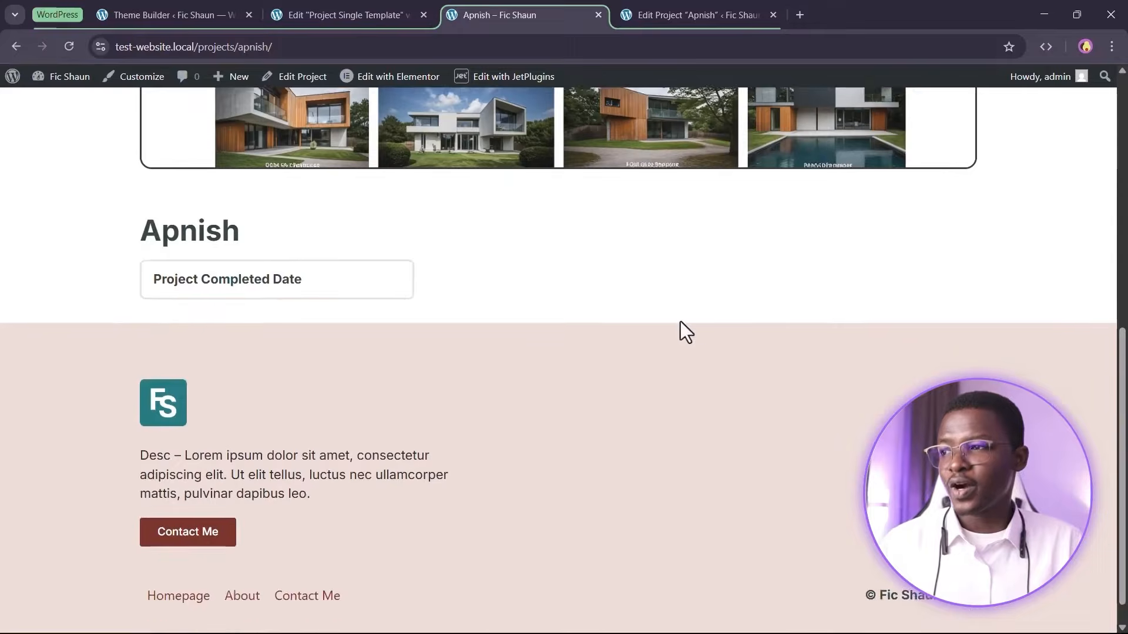
pyautogui.scroll(3, 684, 322)
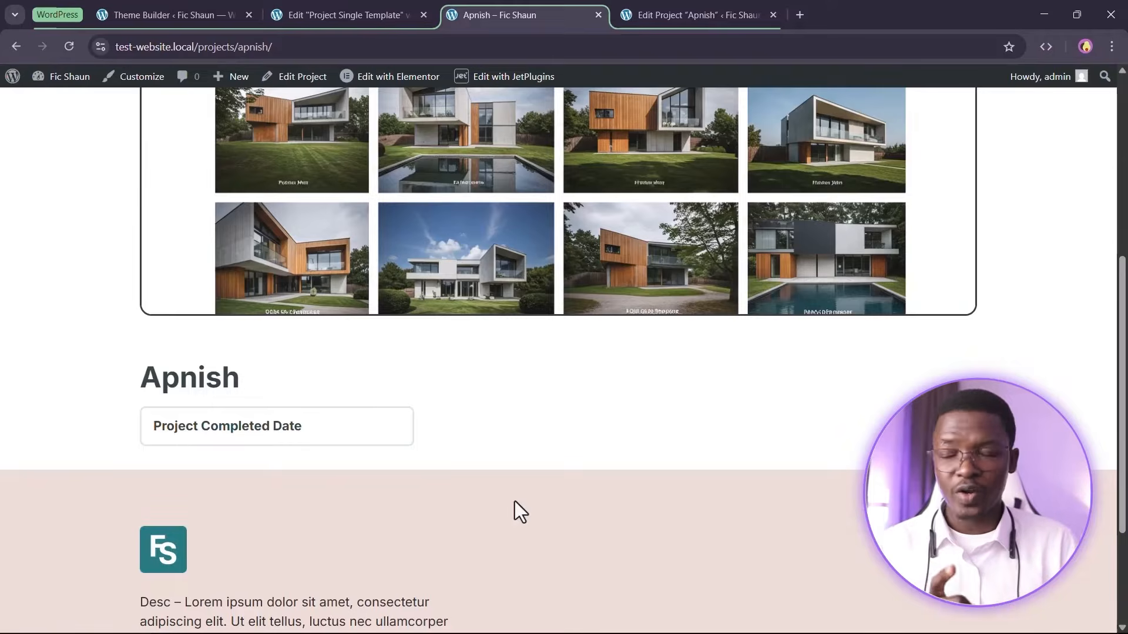
# Paste sample lorem ipsum content into the Apnish project's post body
pyautogui.moveTo(717, 15); pyautogui.dragTo(545, 2)
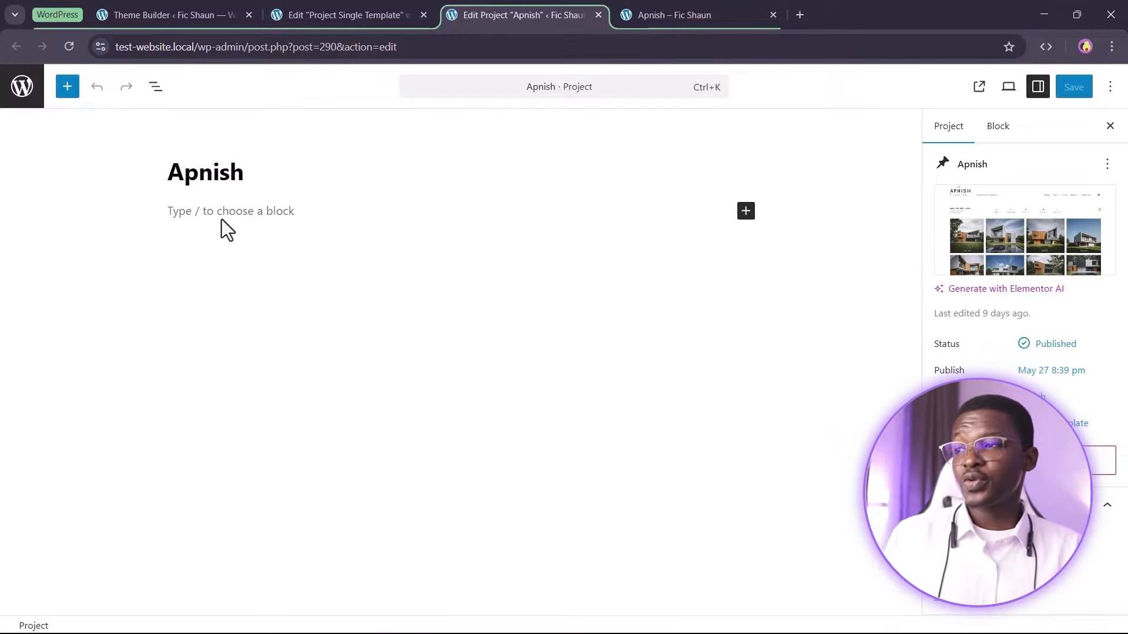
pyautogui.click(250, 227)
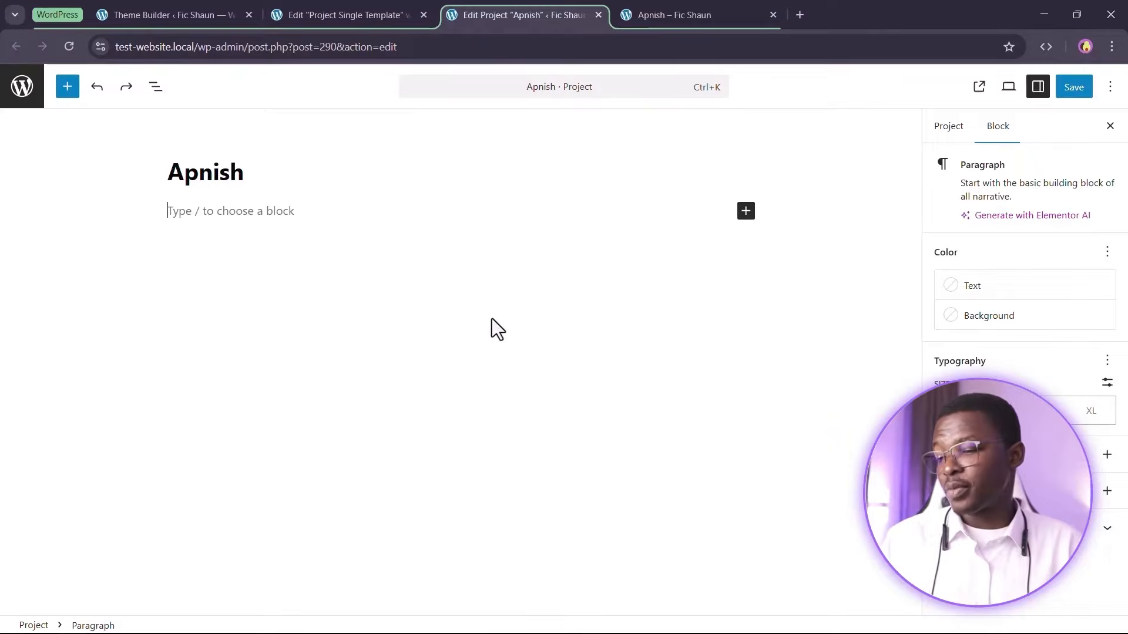
pyautogui.hotkey('ctrl', 'v')
pyautogui.scroll(5, 492, 318)
pyautogui.click(414, 249)
pyautogui.click(644, 196)
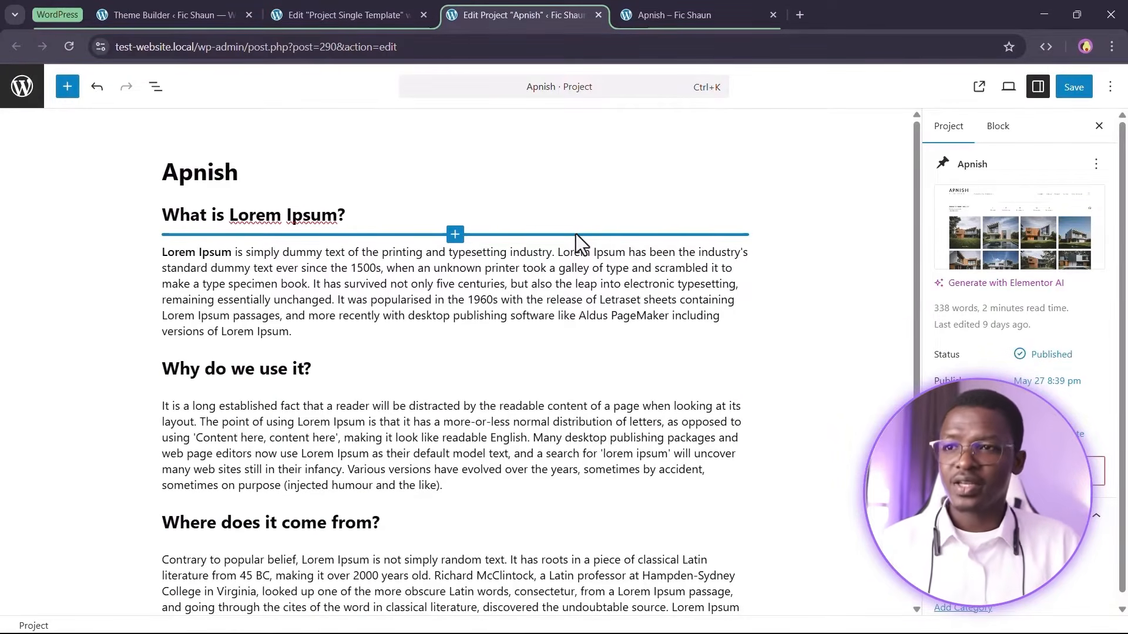
pyautogui.moveTo(1022, 213)
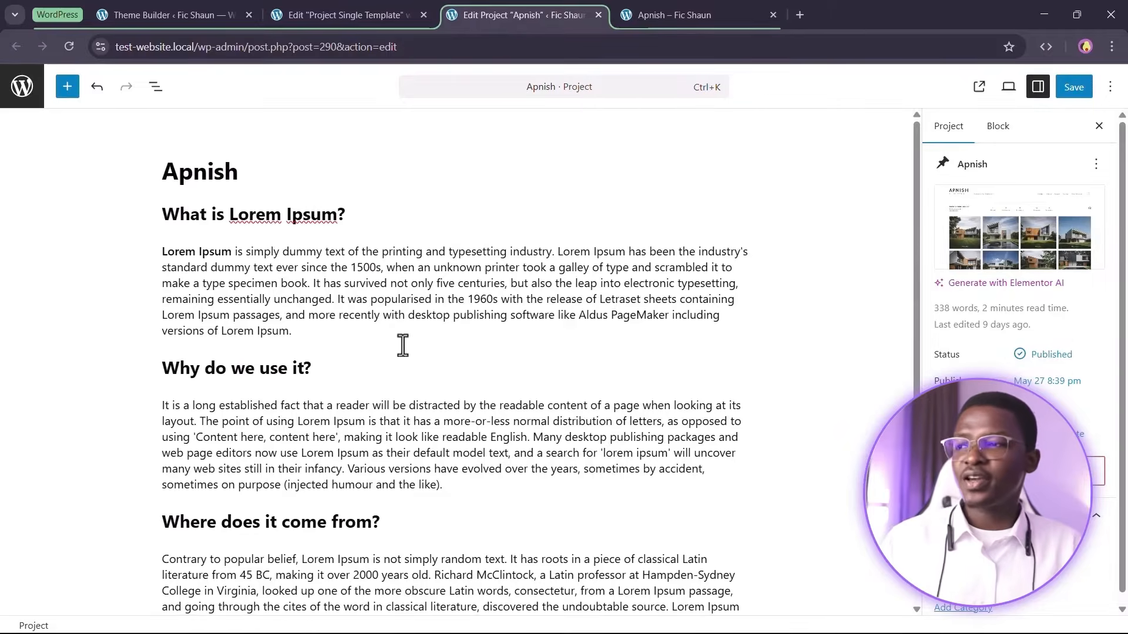
pyautogui.scroll(-5, 399, 374)
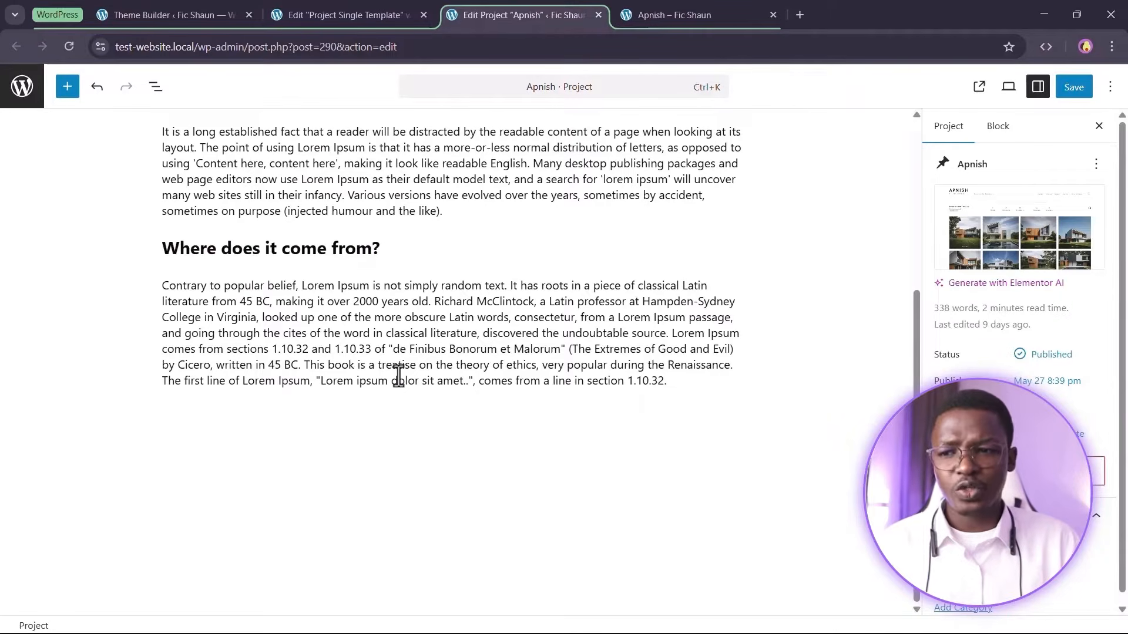
# Open JetEngine's Meta Boxes page in a separate tab and start adding a new meta box
pyautogui.click(192, 7)
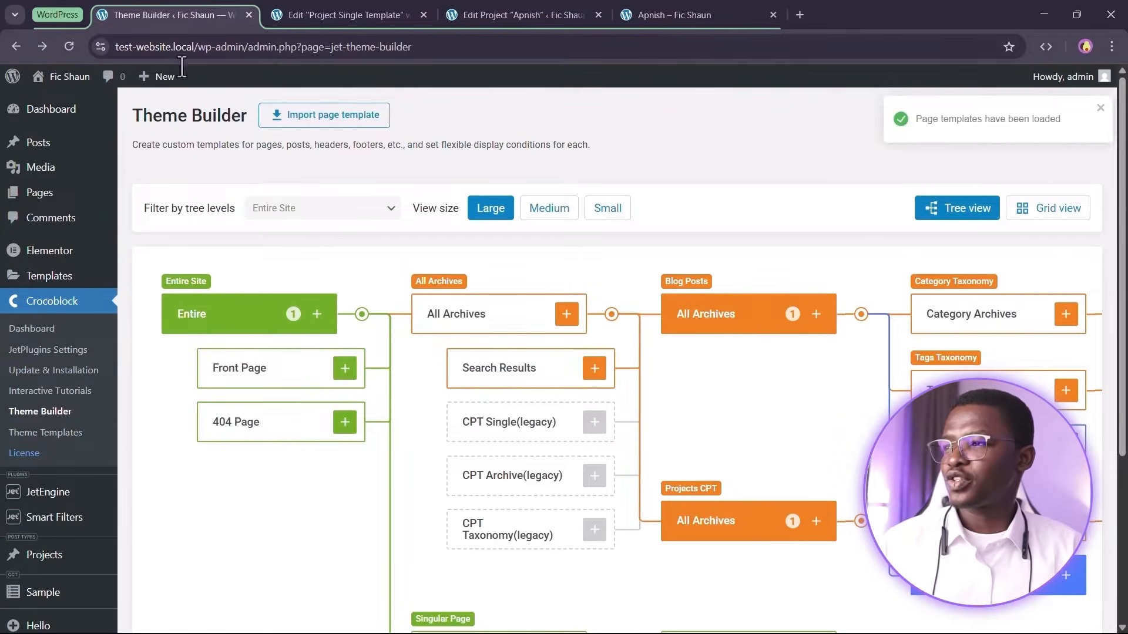
pyautogui.scroll(-3, 3, 519)
pyautogui.moveTo(65, 355)
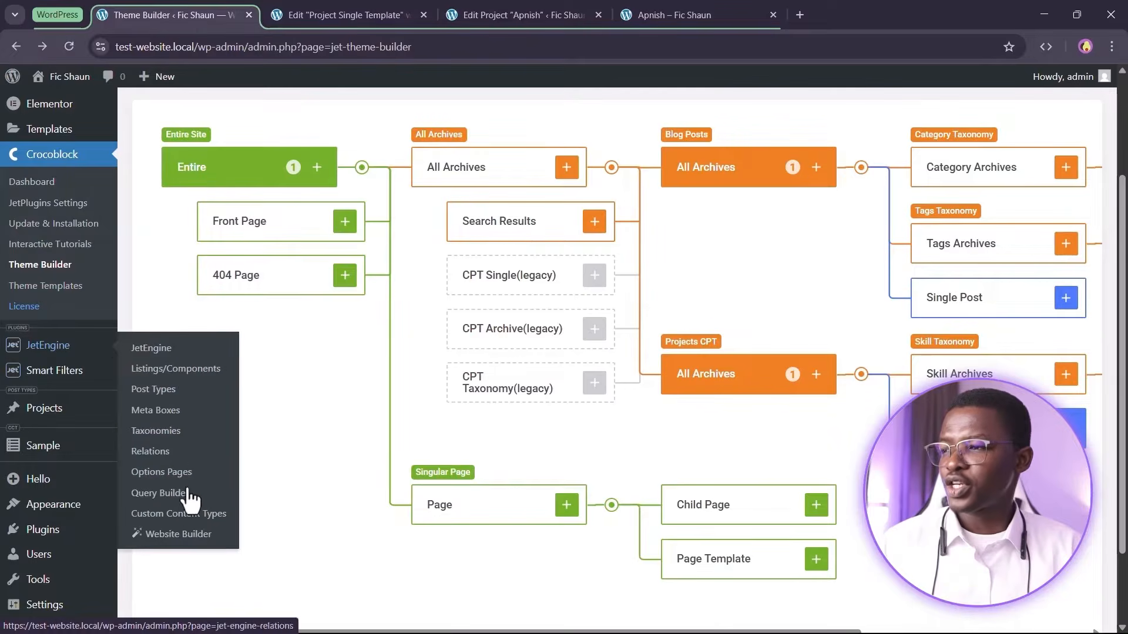
pyautogui.click(167, 410)
pyautogui.moveTo(197, 9); pyautogui.dragTo(387, 13)
pyautogui.click(498, 10)
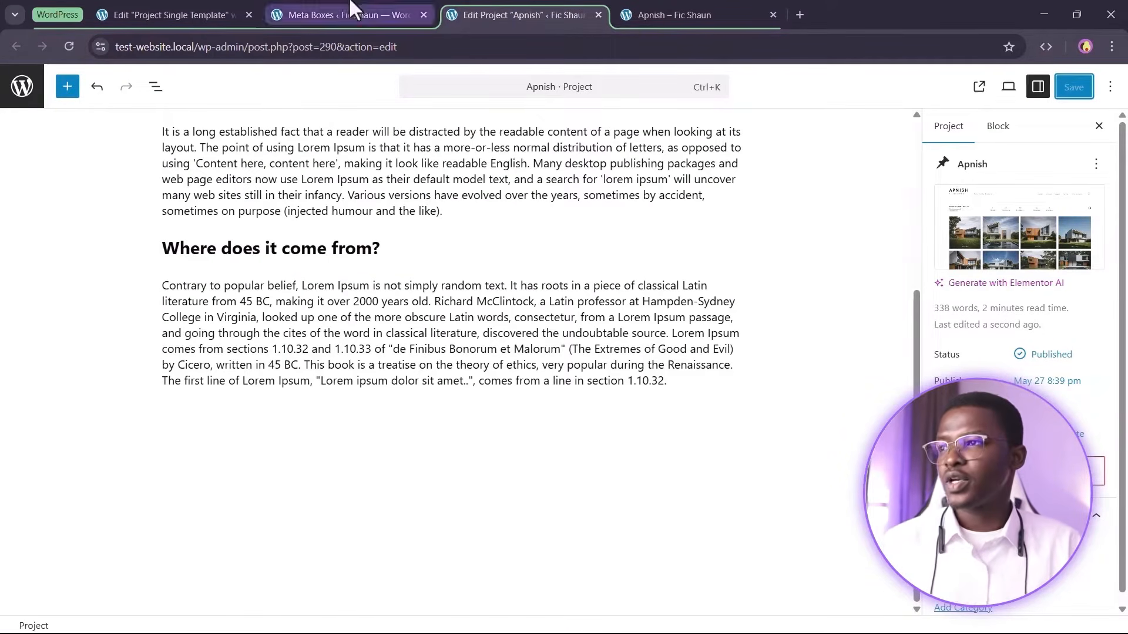
pyautogui.click(329, 5)
pyautogui.click(288, 116)
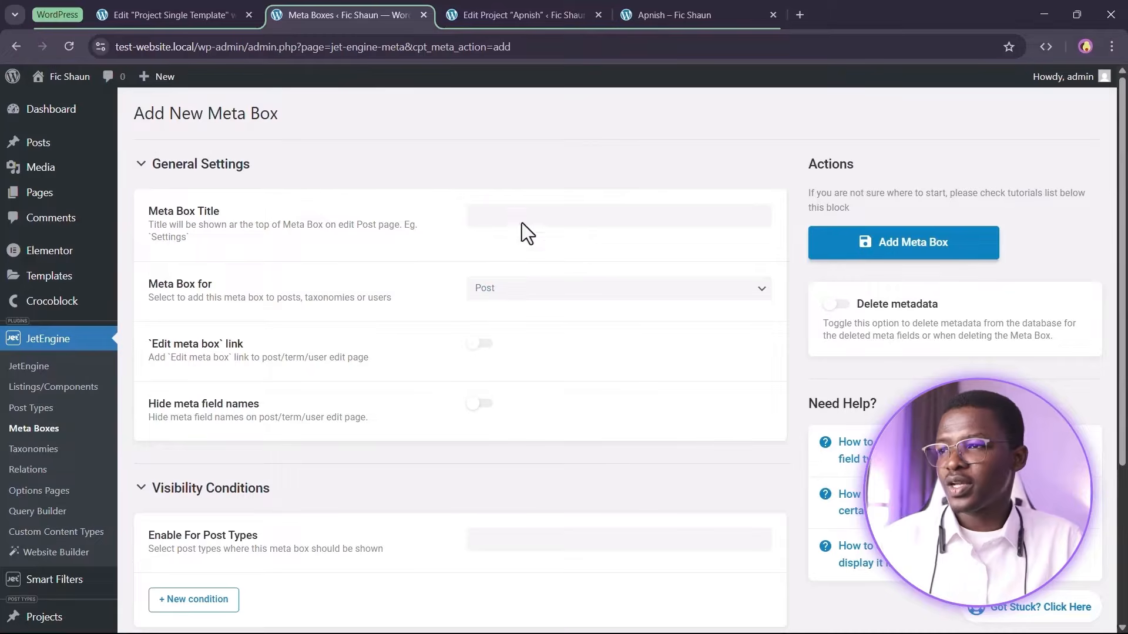
# Title the new meta box Project Details
pyautogui.click(522, 215)
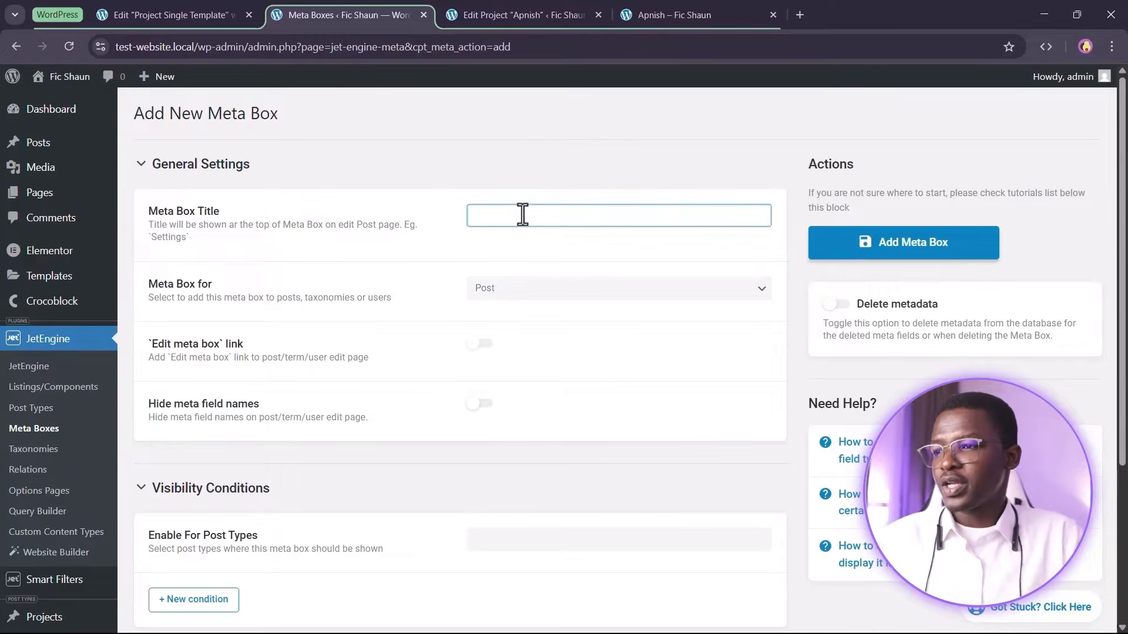
pyautogui.write('Project Details')
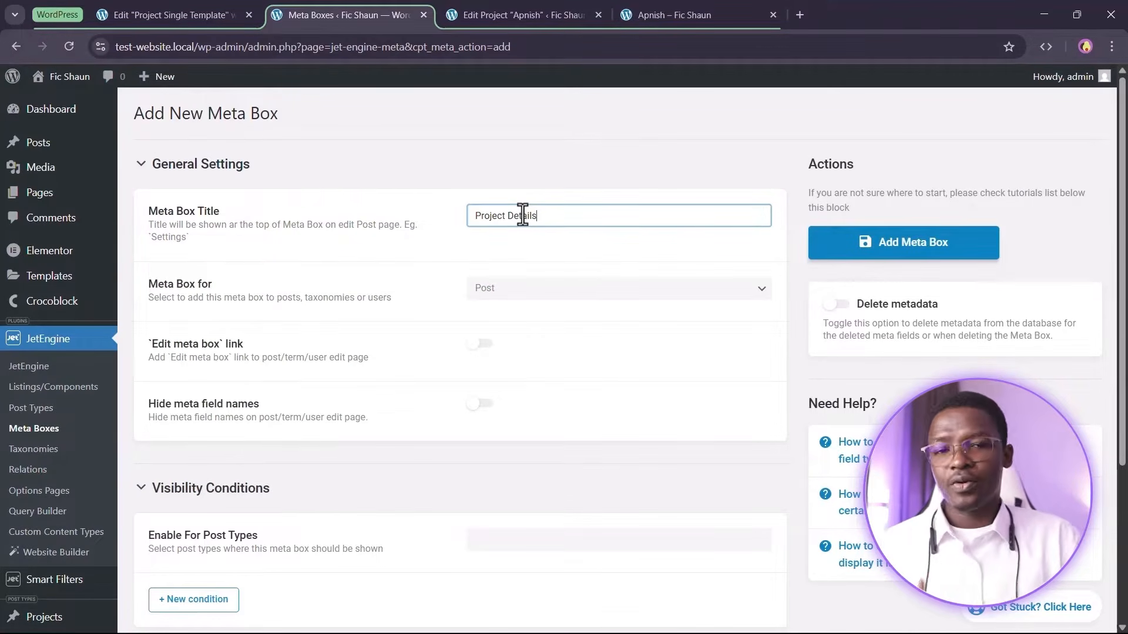
pyautogui.click(566, 301)
pyautogui.click(526, 308)
pyautogui.scroll(-4, 522, 312)
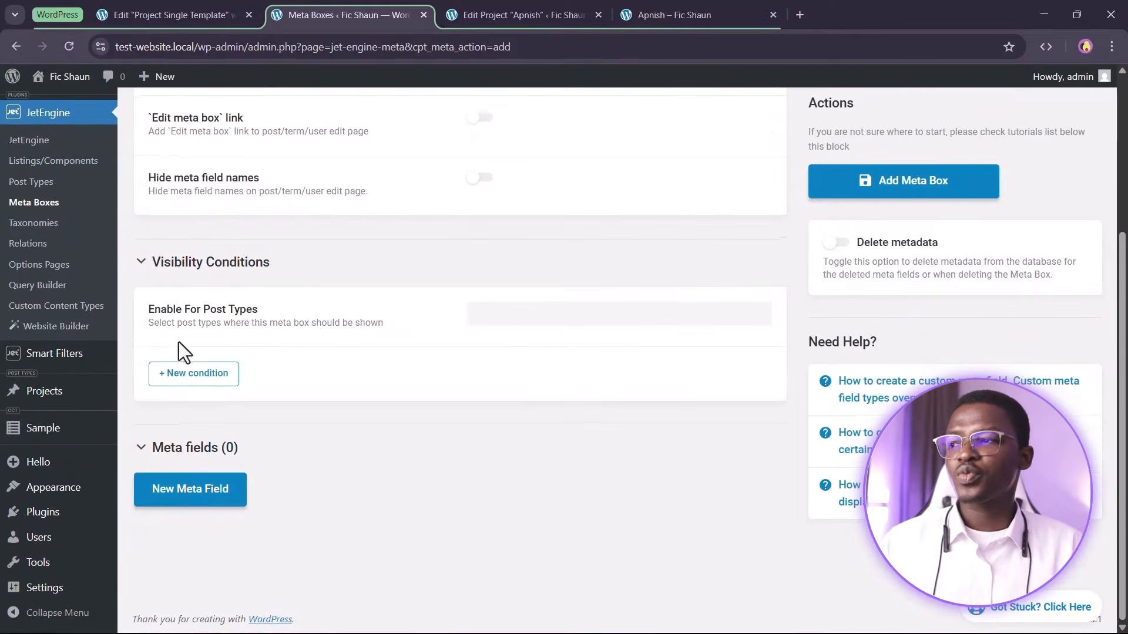
# Enable the meta box for the Projects post type
pyautogui.click(508, 317)
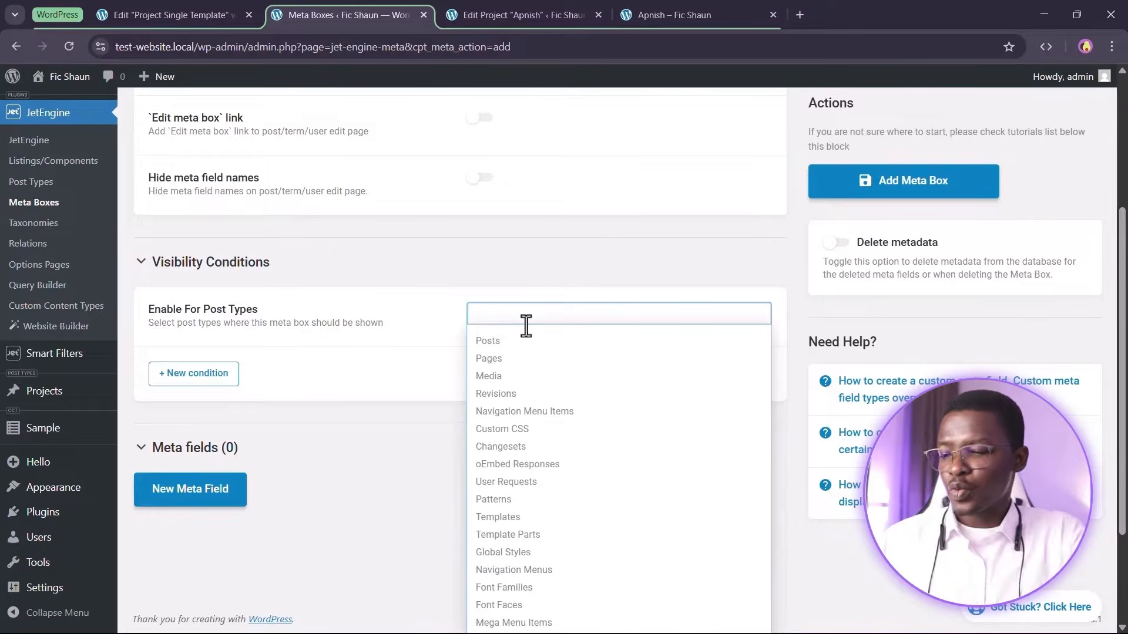
pyautogui.write('proje')
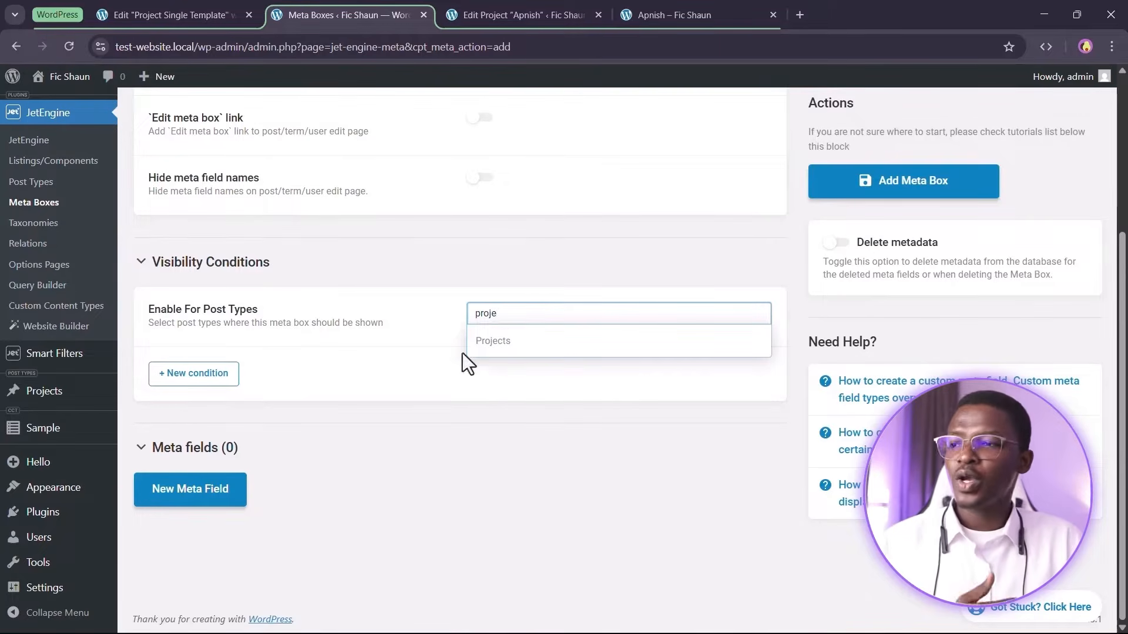
pyautogui.click(481, 343)
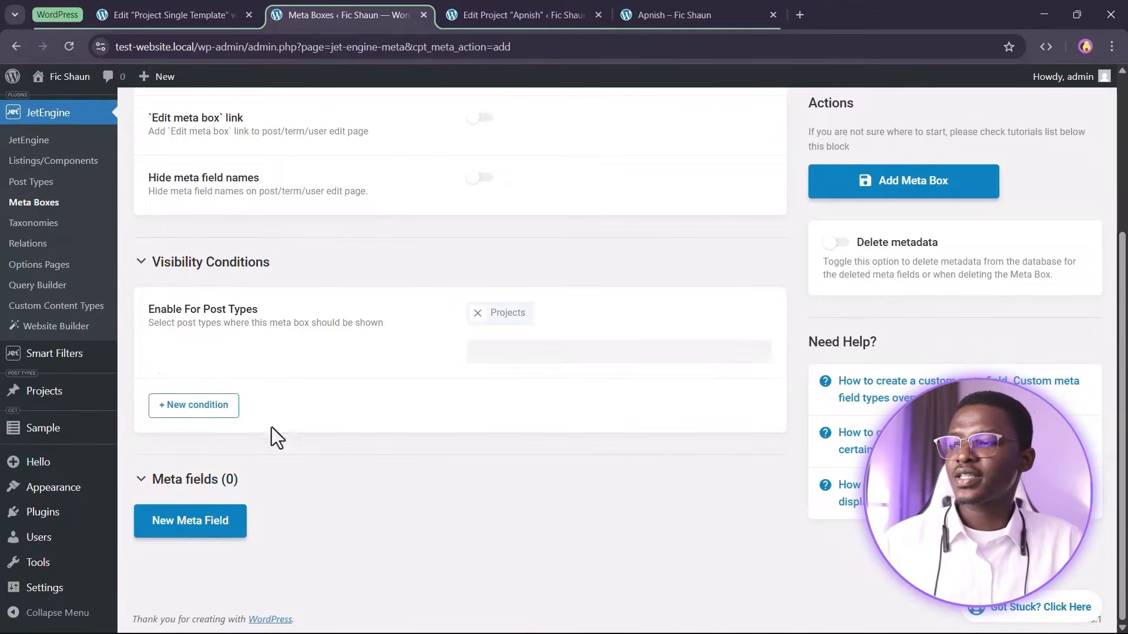
# Add a meta field labeled Project Completed Date and set its field type to Date
pyautogui.click(202, 532)
pyautogui.scroll(-6, 599, 420)
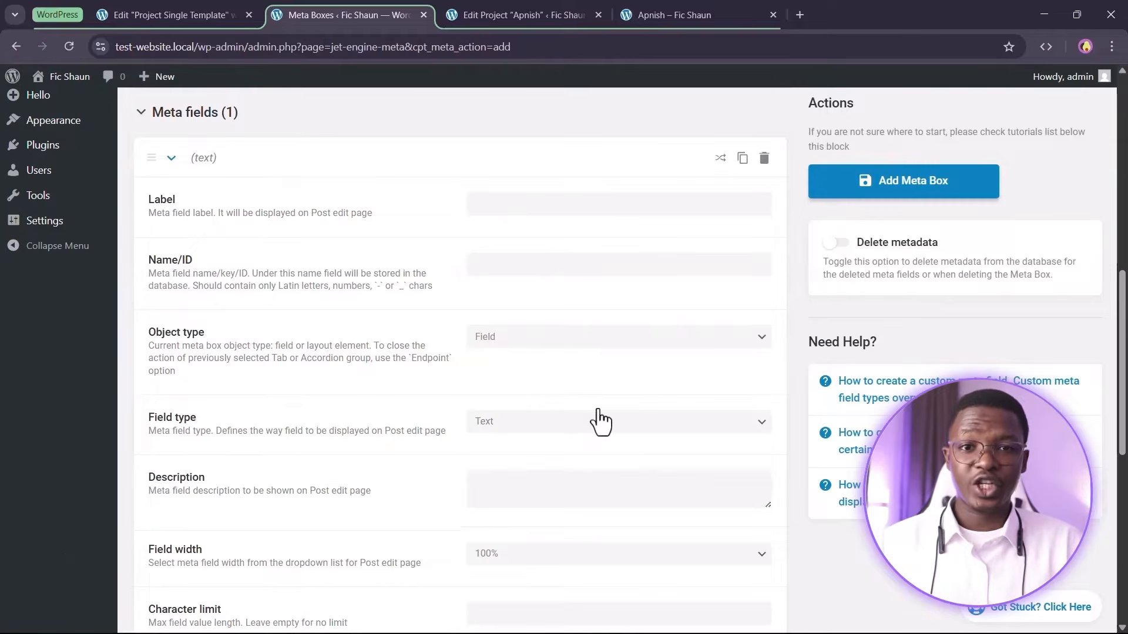
pyautogui.click(558, 200)
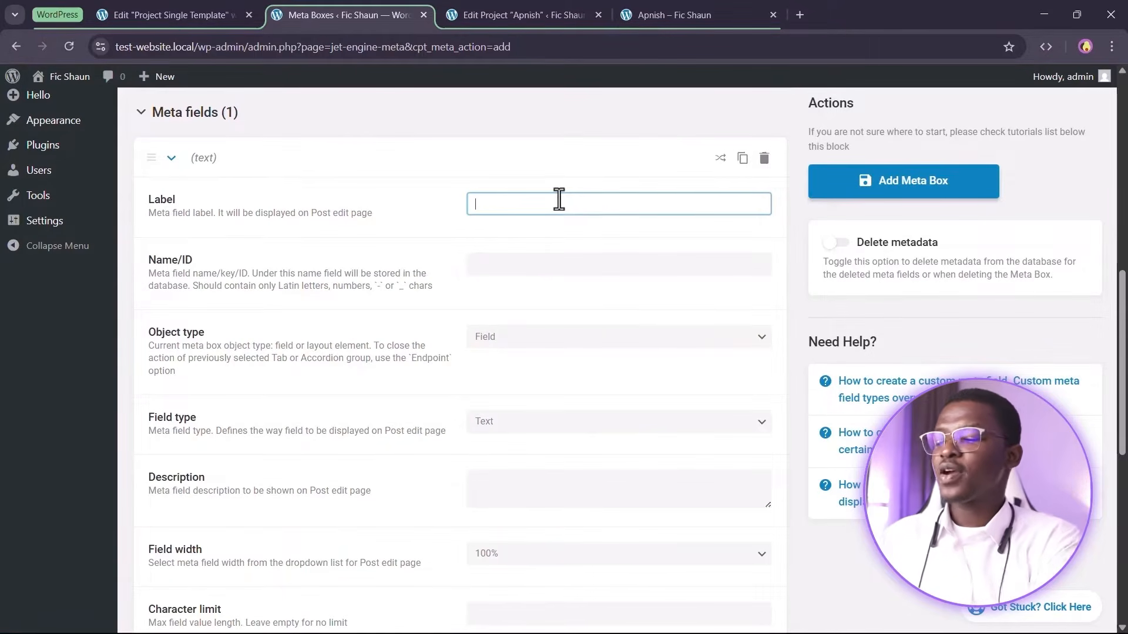
pyautogui.write('Project C')
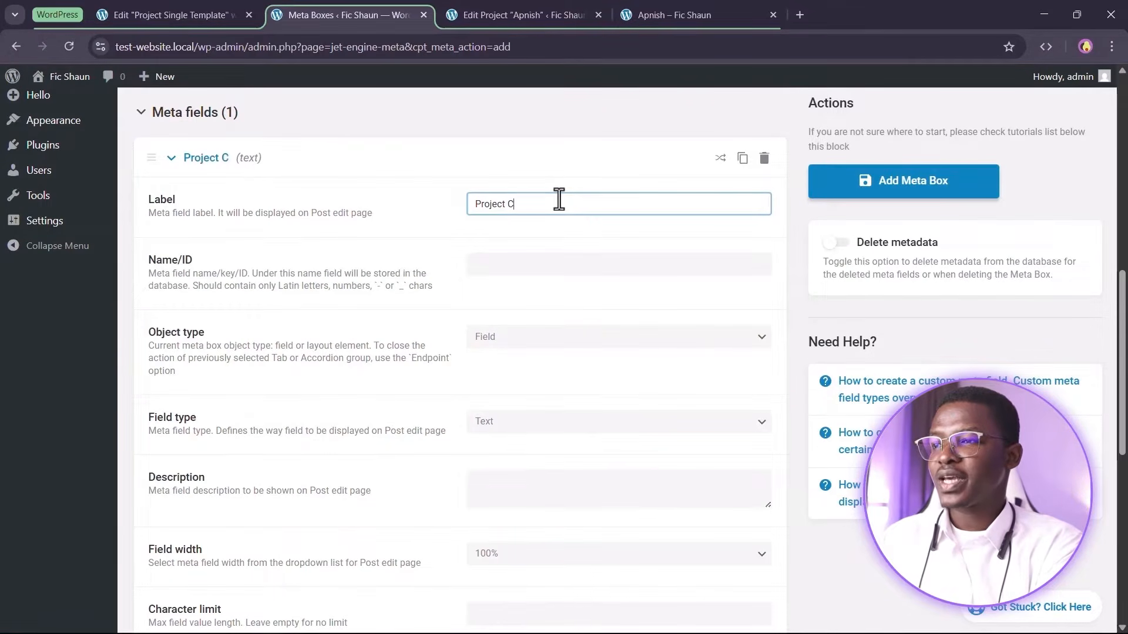
pyautogui.write('ompleted Date')
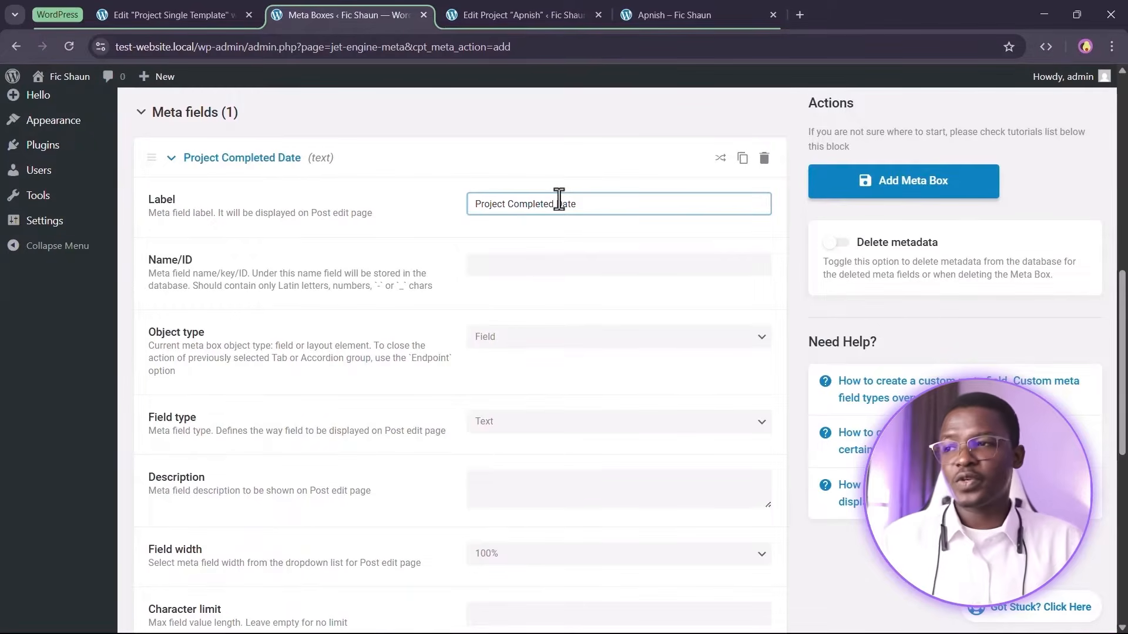
pyautogui.click(435, 242)
pyautogui.scroll(-3, 436, 253)
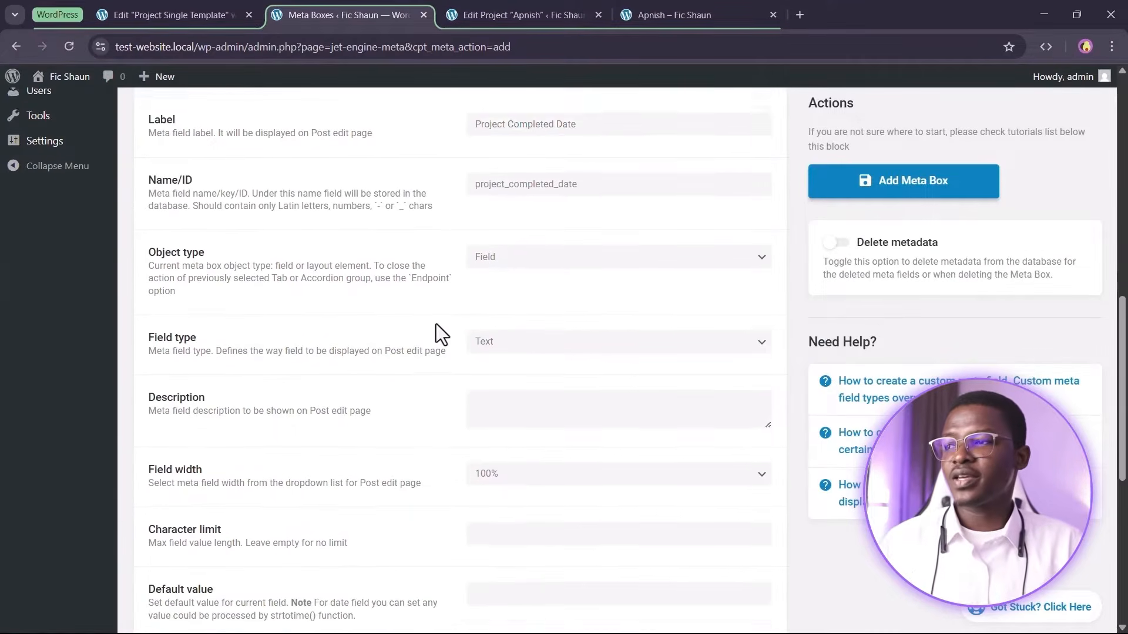
pyautogui.click(546, 276)
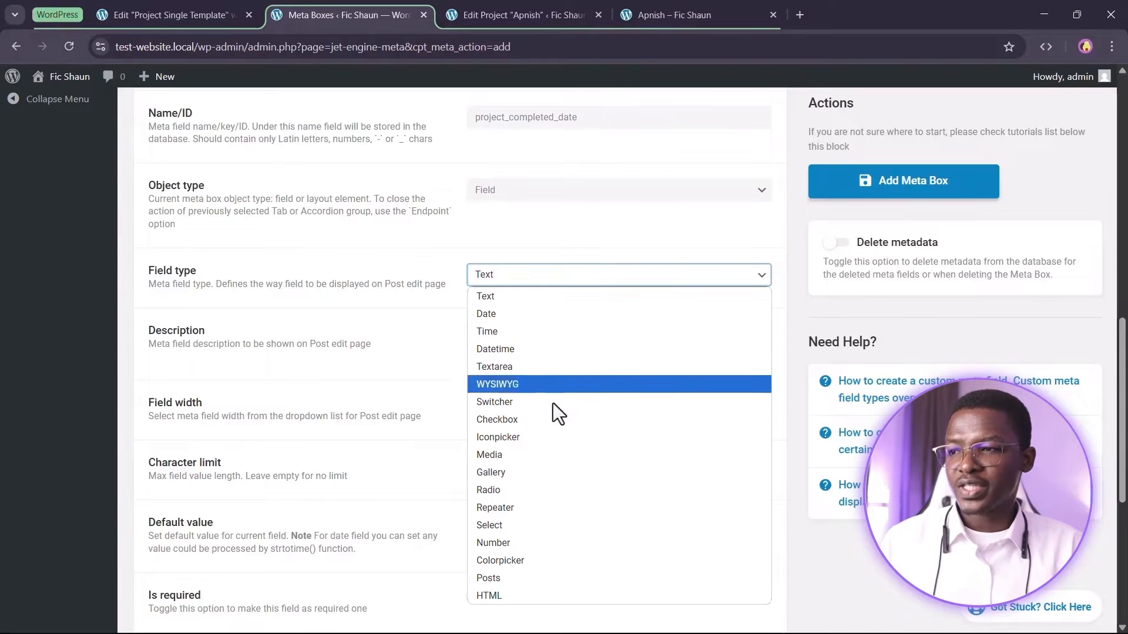
pyautogui.click(519, 322)
pyautogui.scroll(5, 191, 333)
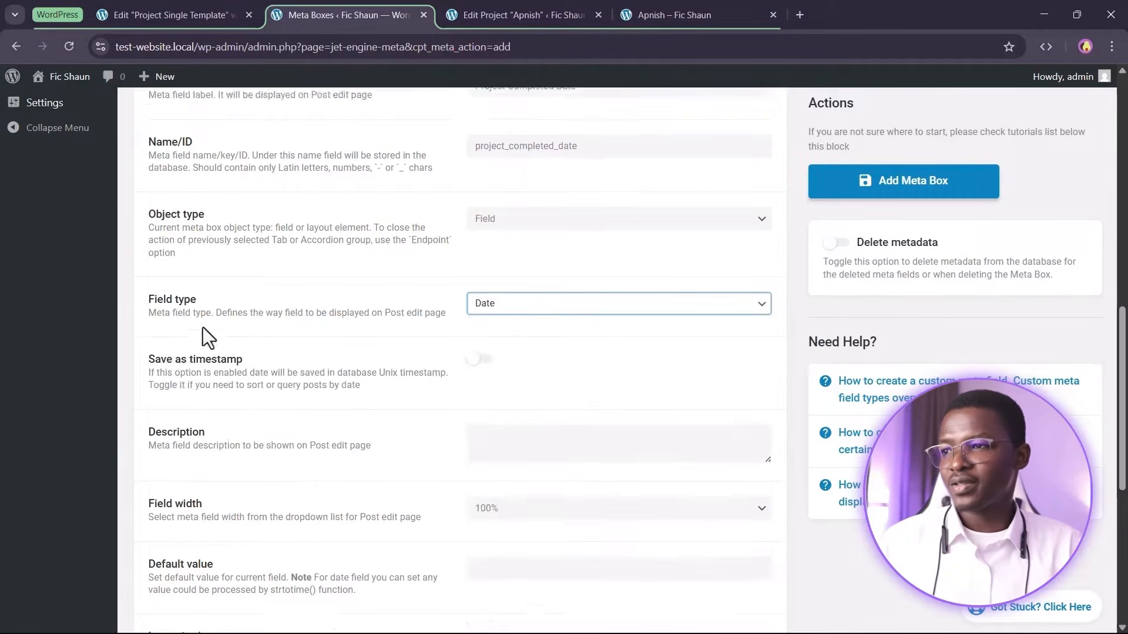
pyautogui.click(212, 223)
# Add a second meta field labeled Project Client, keeping the Text field type
pyautogui.click(197, 557)
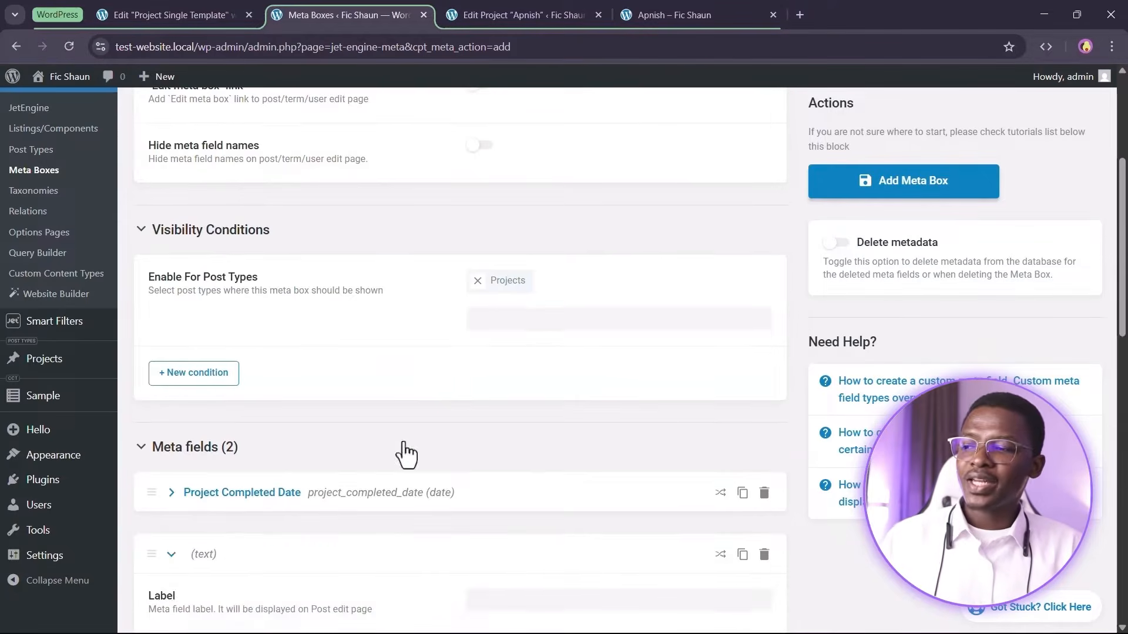
pyautogui.scroll(-4, 544, 357)
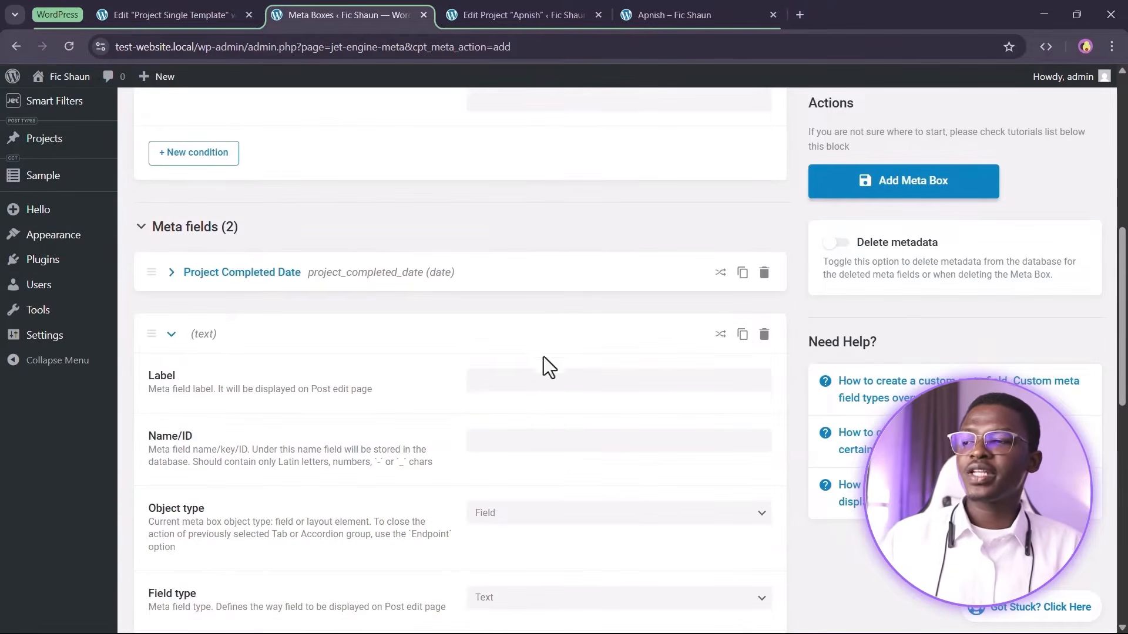
pyautogui.click(541, 386)
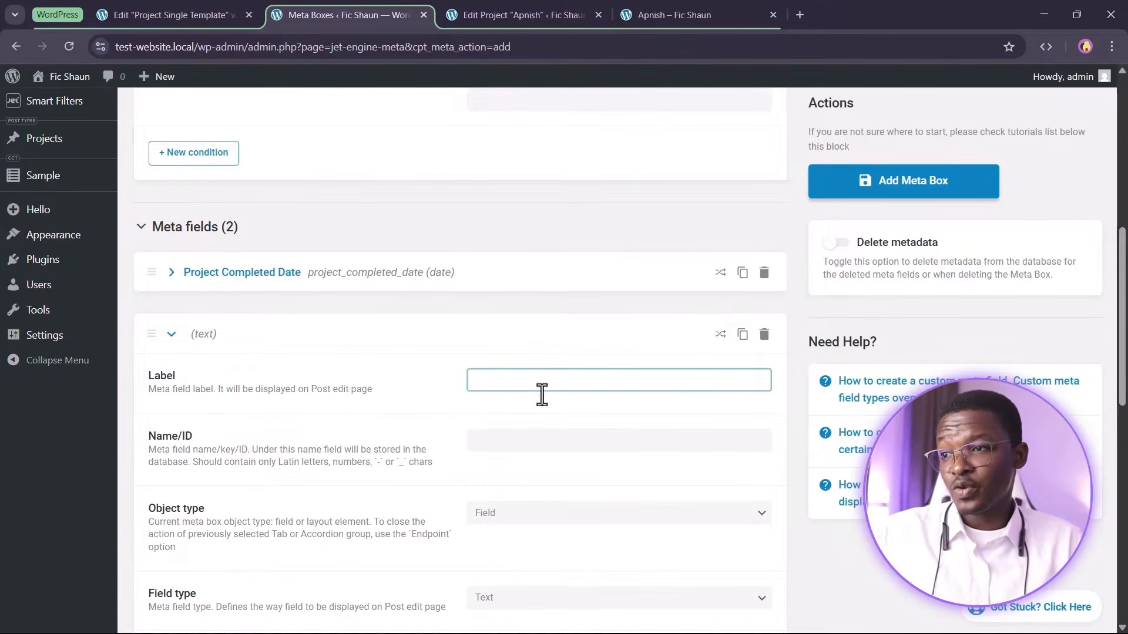
pyautogui.write('Pr')
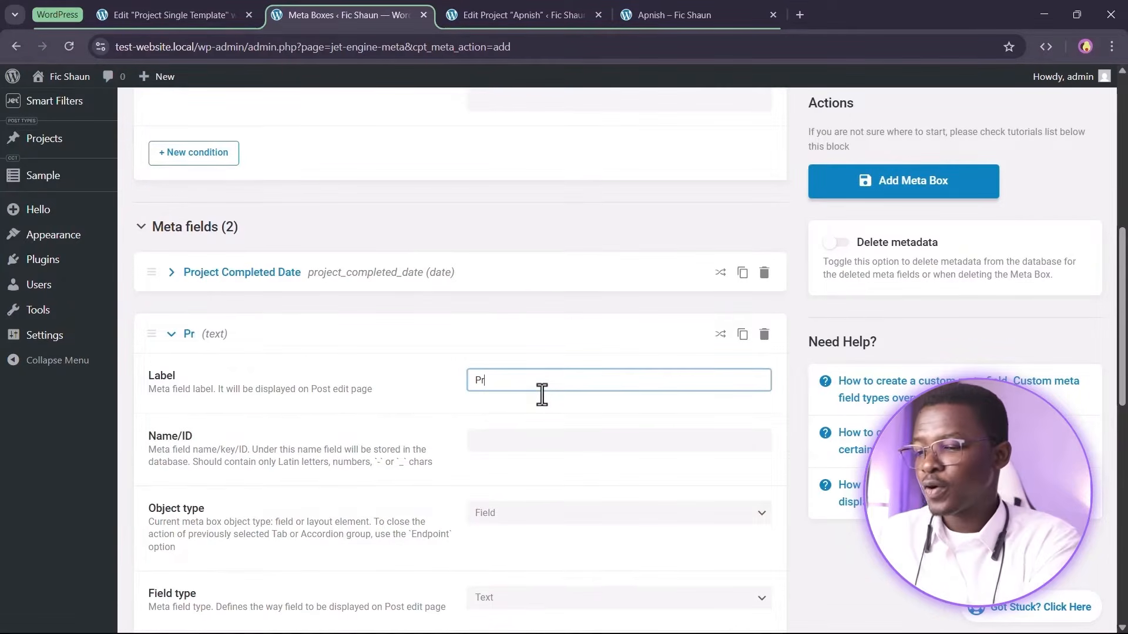
pyautogui.write('oject Client')
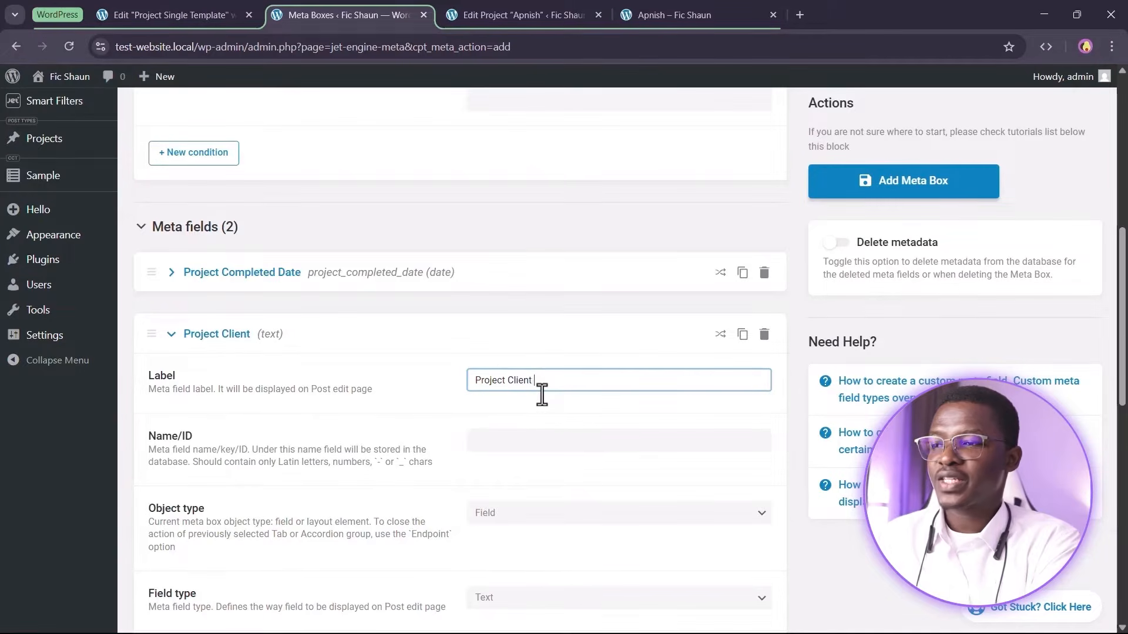
pyautogui.click(419, 386)
pyautogui.scroll(-5, 474, 455)
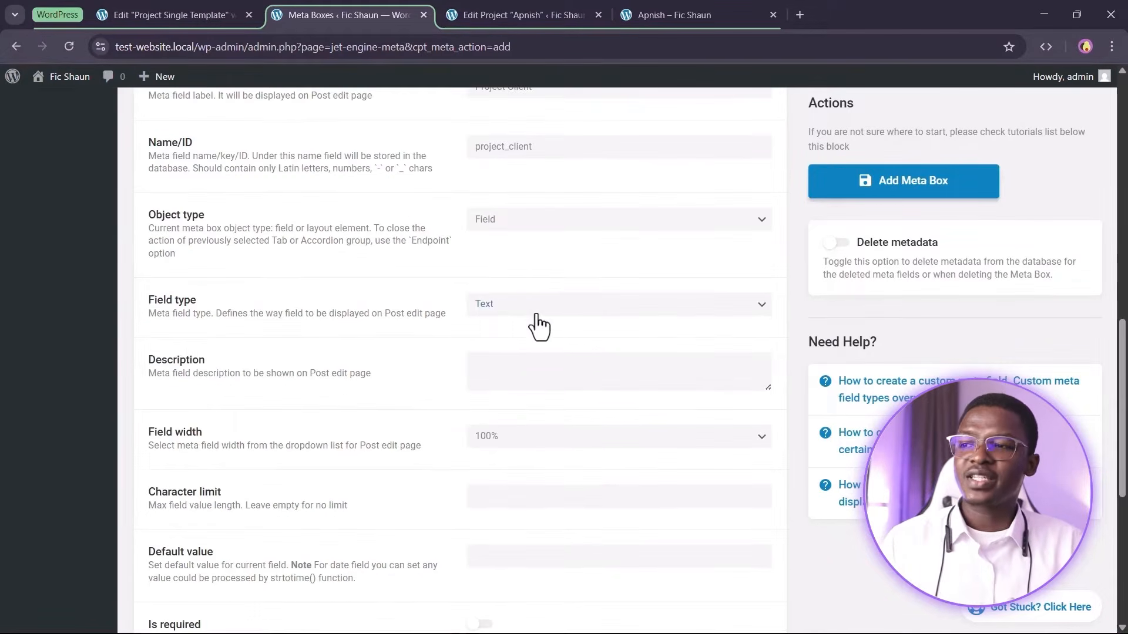
pyautogui.scroll(6, 354, 283)
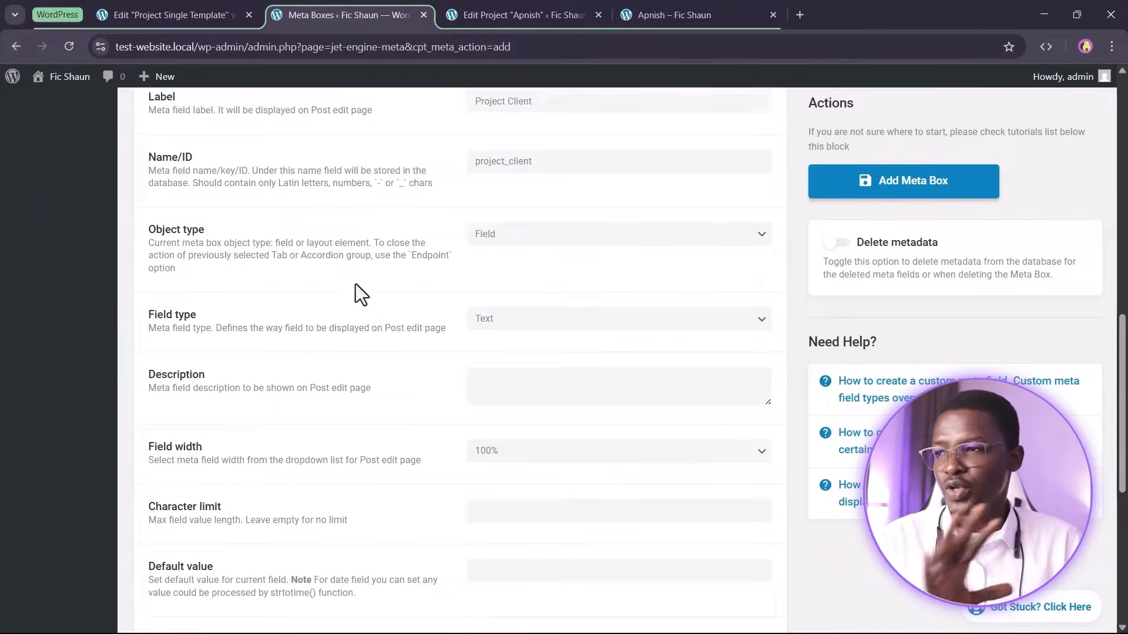
pyautogui.click(206, 259)
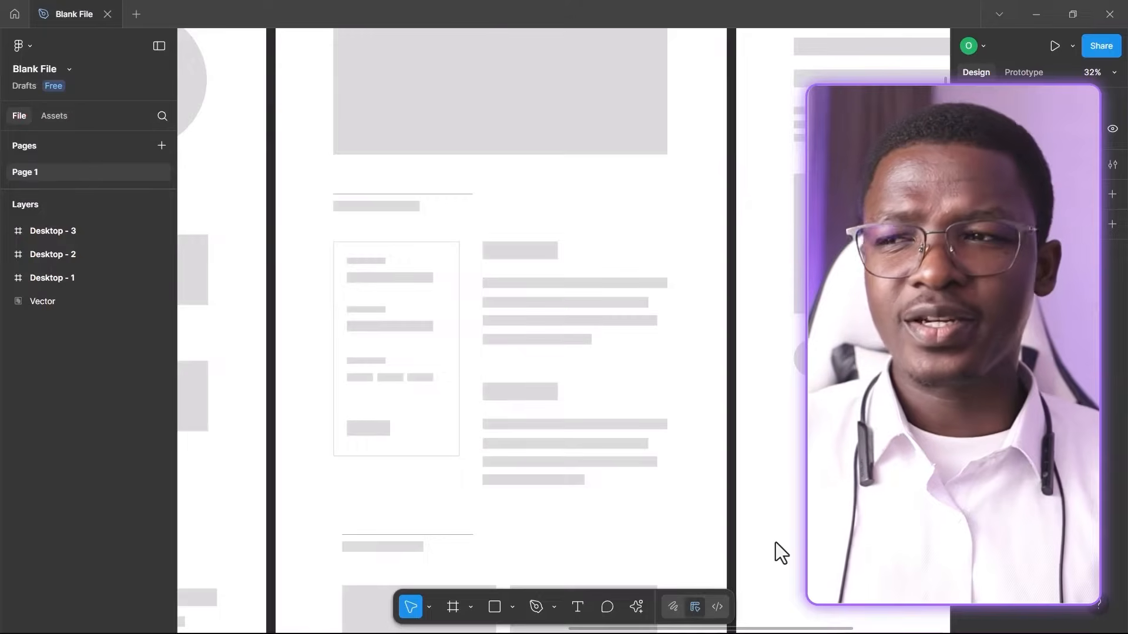
# Add a third meta field to the saved meta box labeled Project Images
pyautogui.scroll(-3, 493, 268)
pyautogui.scroll(-3, 493, 267)
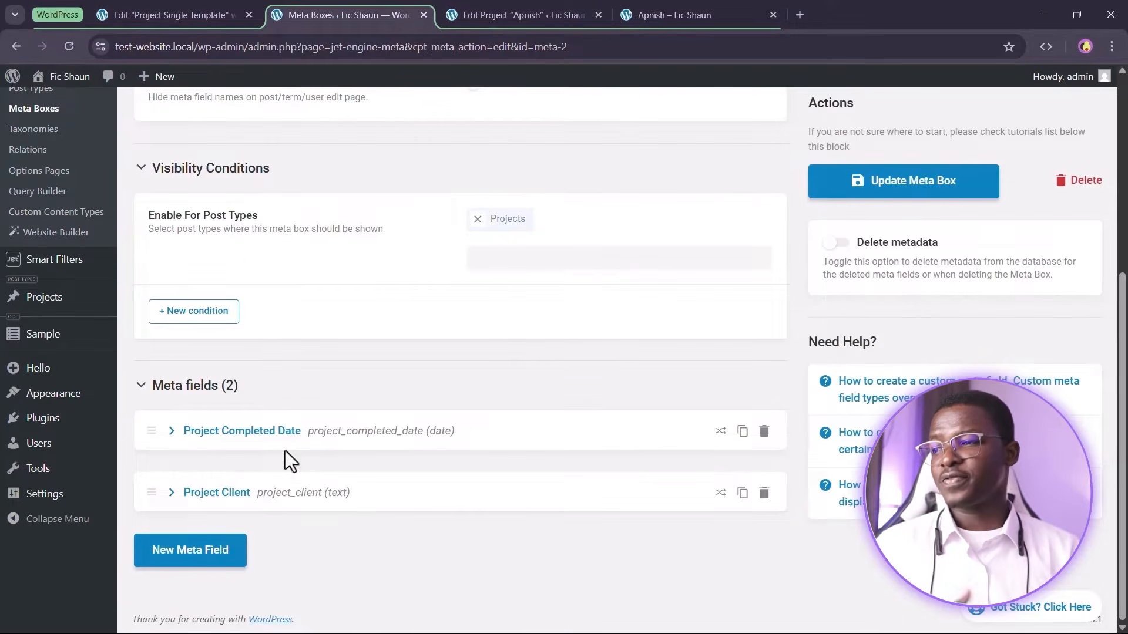
pyautogui.click(212, 551)
pyautogui.scroll(-6, 447, 429)
pyautogui.scroll(1, 538, 317)
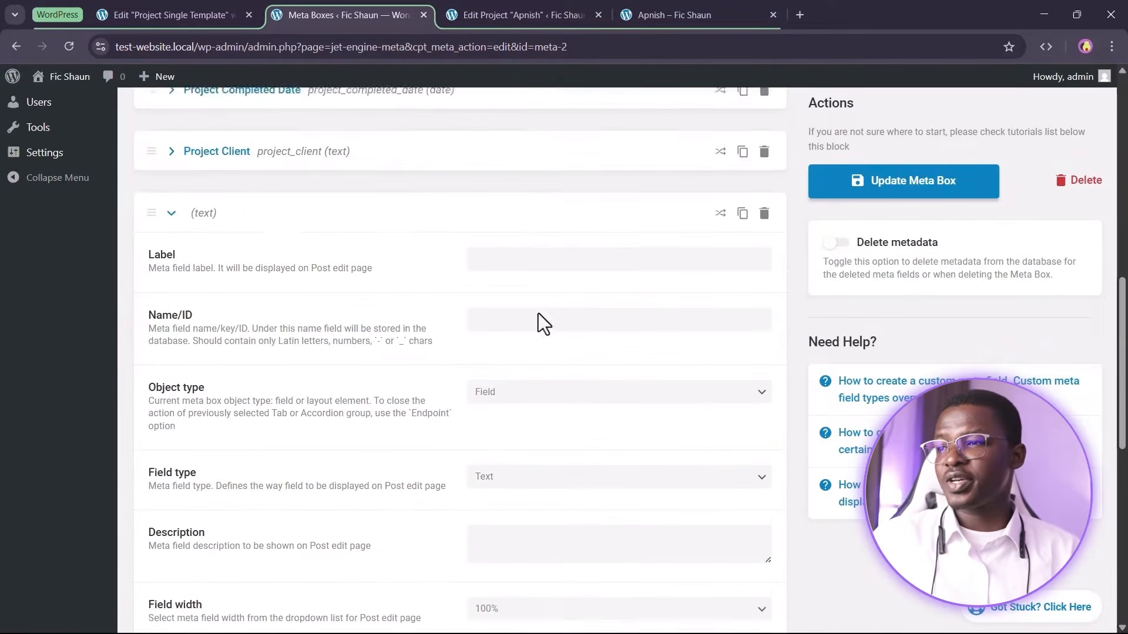
pyautogui.scroll(1, 540, 305)
pyautogui.click(555, 311)
pyautogui.write('P')
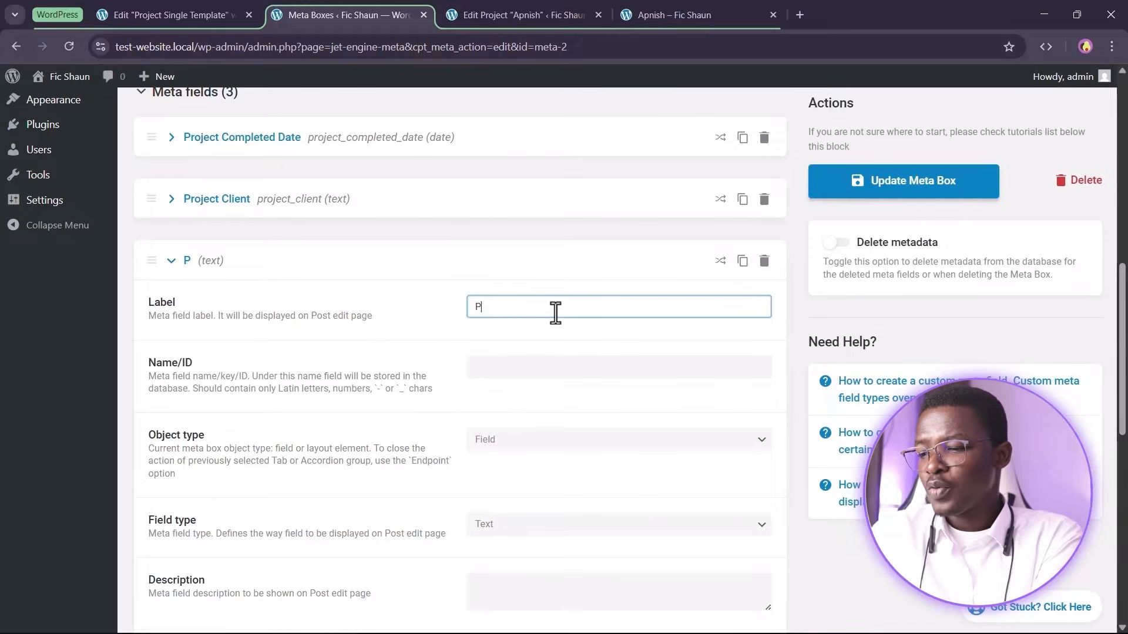
pyautogui.write('roject Images')
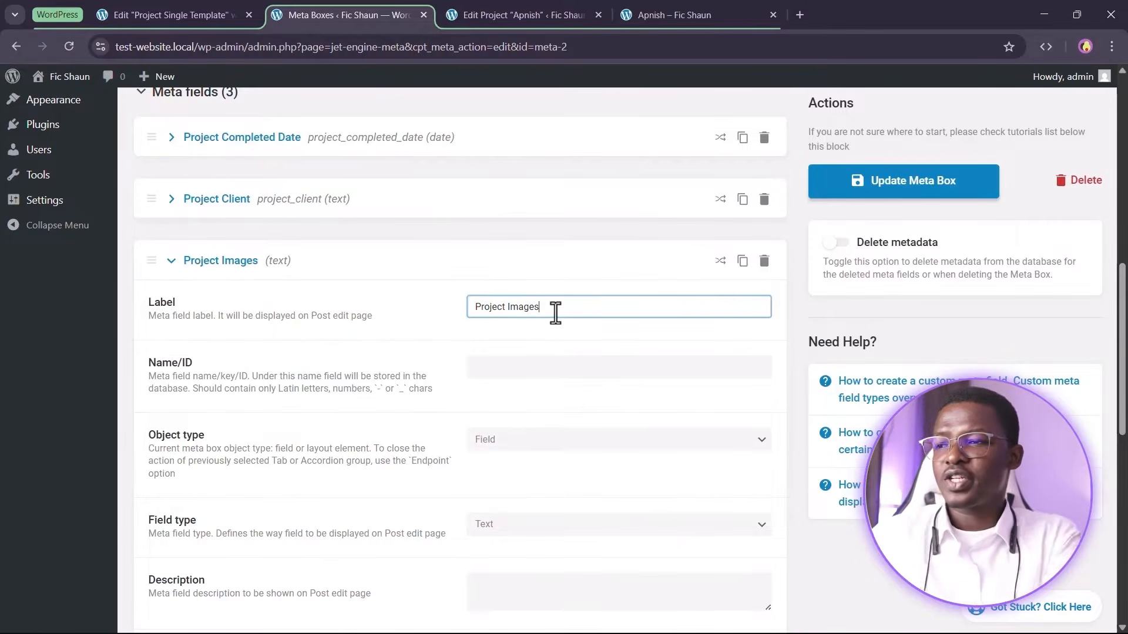
pyautogui.click(366, 361)
# Set the Project Images field type to Gallery with value format Array with media ID and URL
pyautogui.scroll(-3, 372, 372)
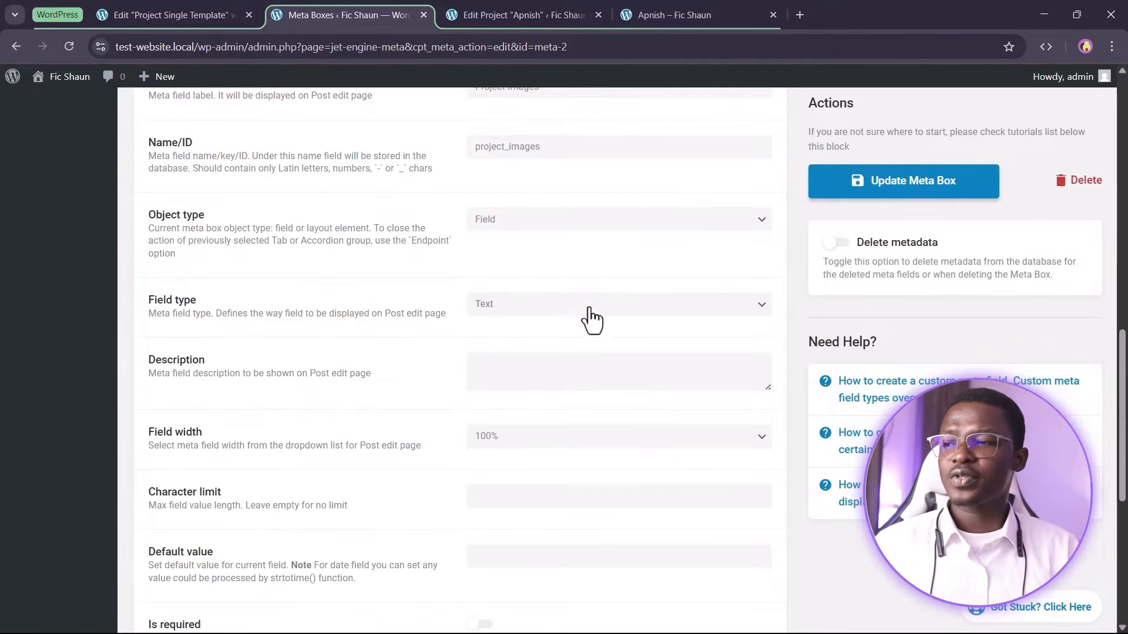
pyautogui.click(592, 307)
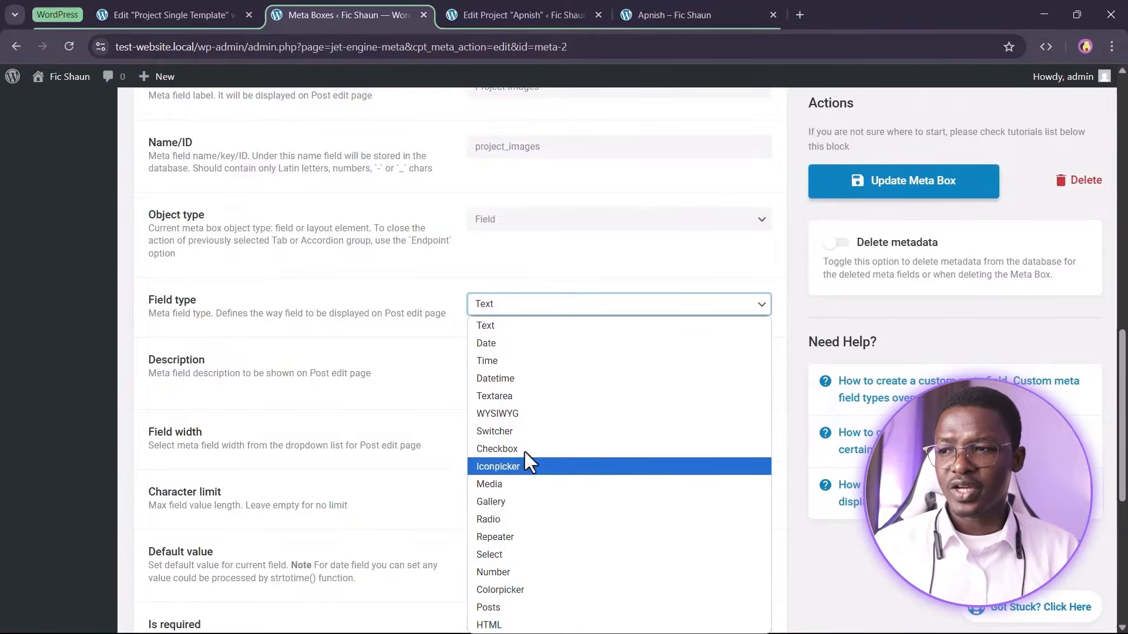
pyautogui.click(504, 503)
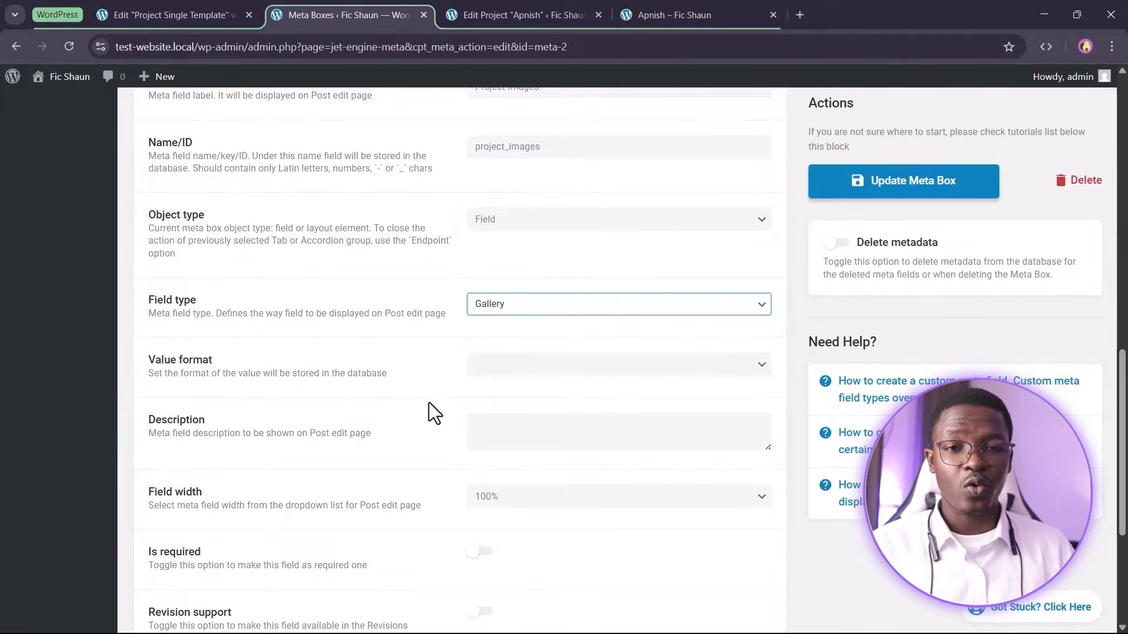
pyautogui.click(559, 363)
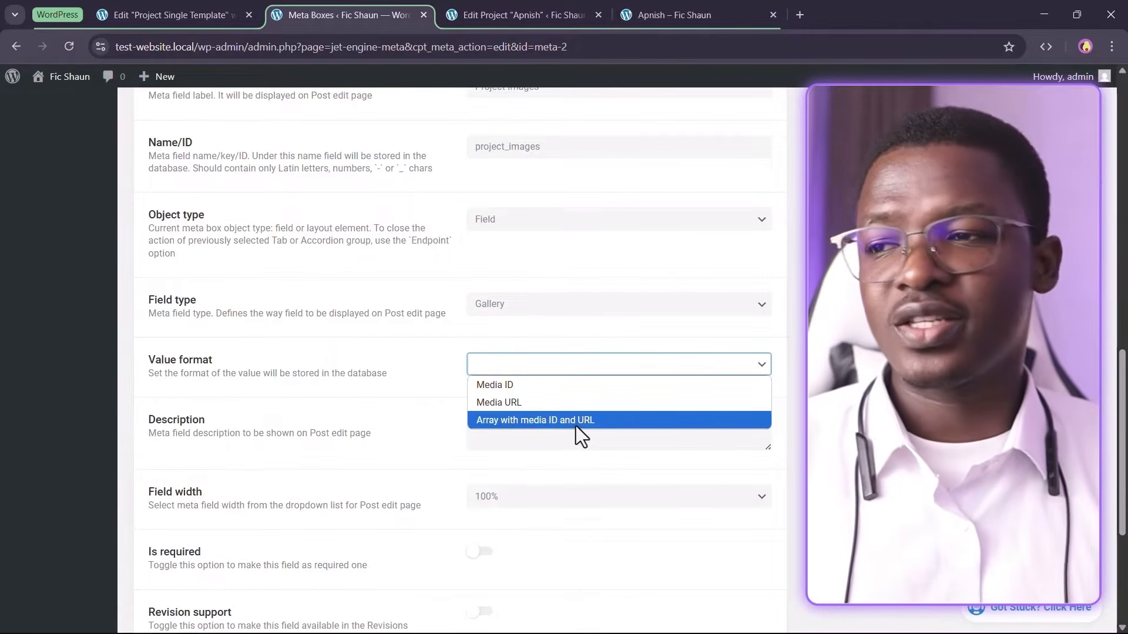
pyautogui.click(575, 421)
pyautogui.click(521, 435)
pyautogui.scroll(-2, 493, 428)
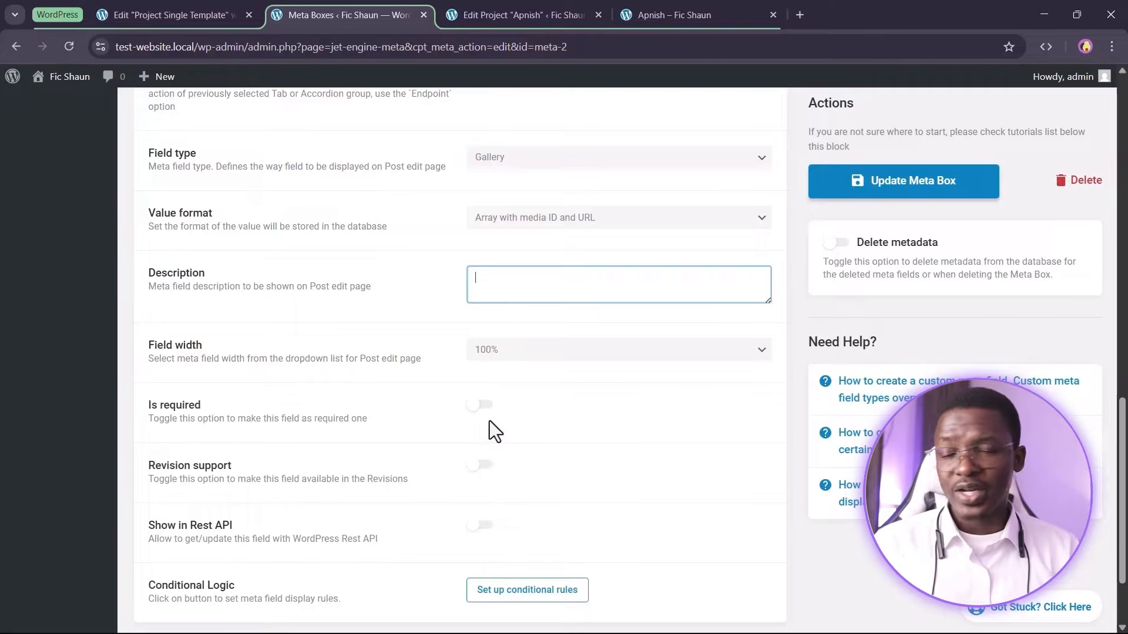
pyautogui.scroll(5, 439, 360)
pyautogui.scroll(1, 341, 359)
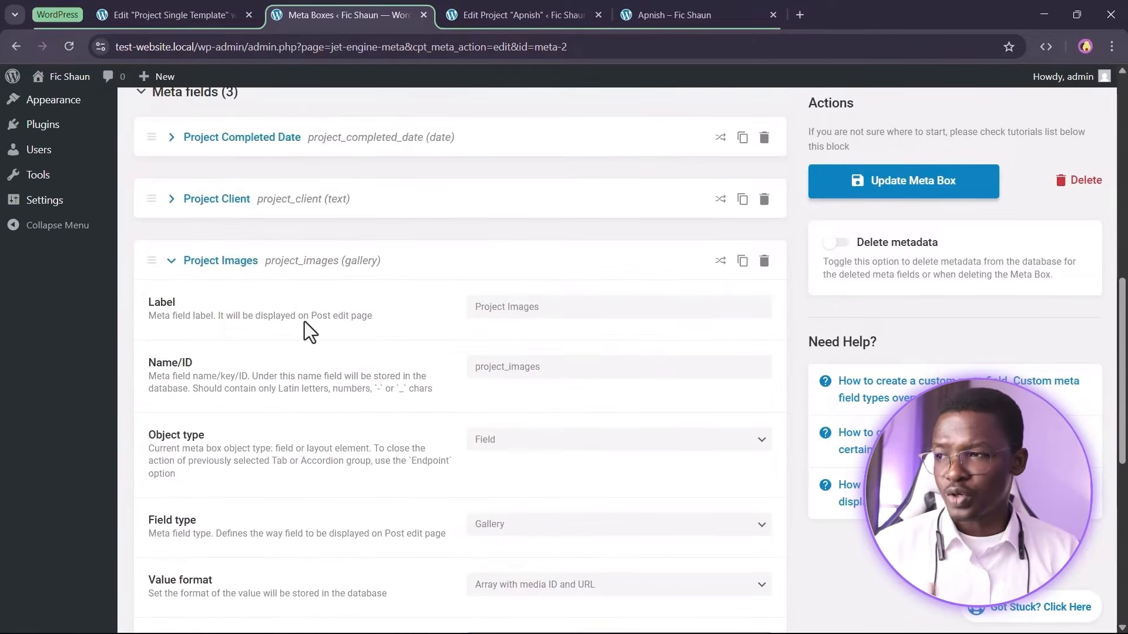
# Turn on Delete metadata for the meta box and update the meta box
pyautogui.click(231, 262)
pyautogui.click(887, 197)
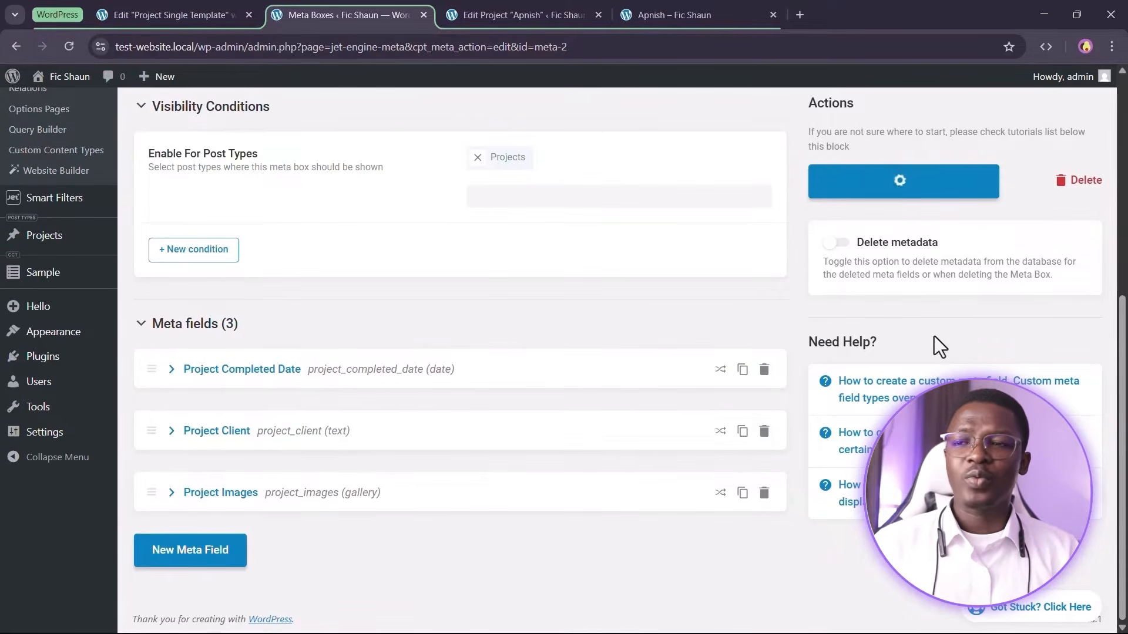
pyautogui.click(834, 243)
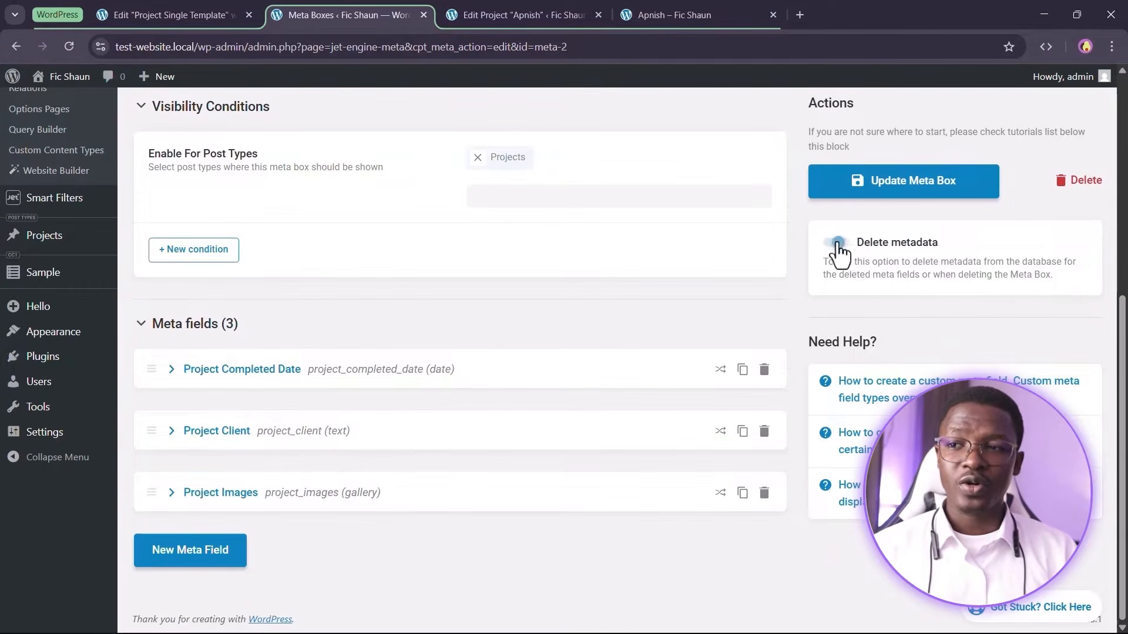
pyautogui.click(907, 189)
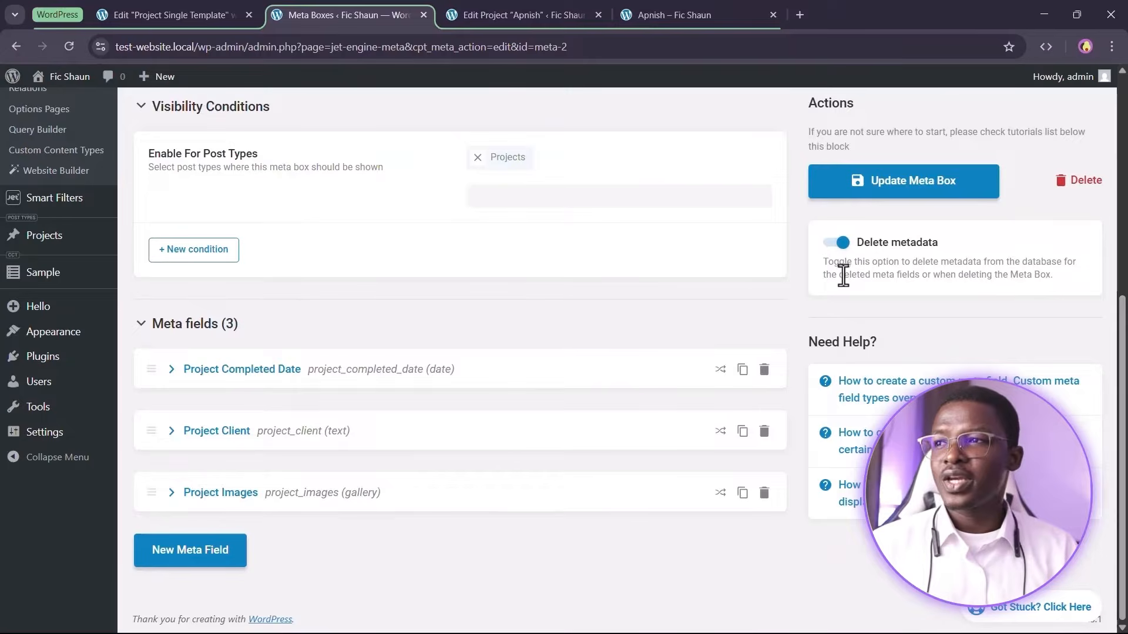
# Review the Apnish project's content in the post editor
pyautogui.click(537, 11)
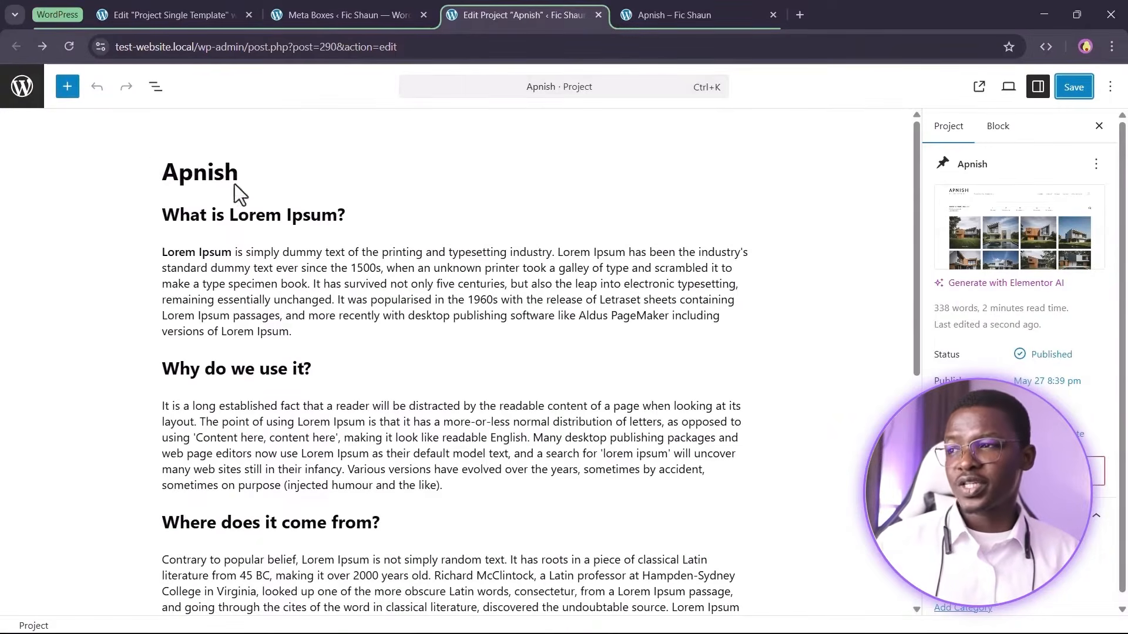
pyautogui.moveTo(163, 172); pyautogui.dragTo(214, 172)
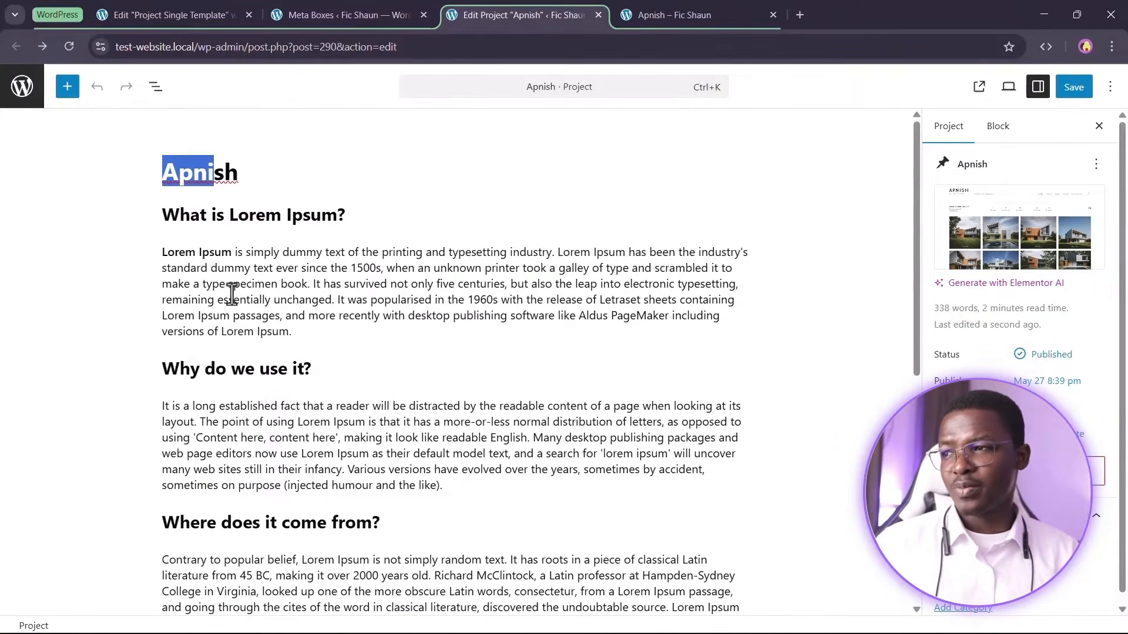
pyautogui.click(176, 261)
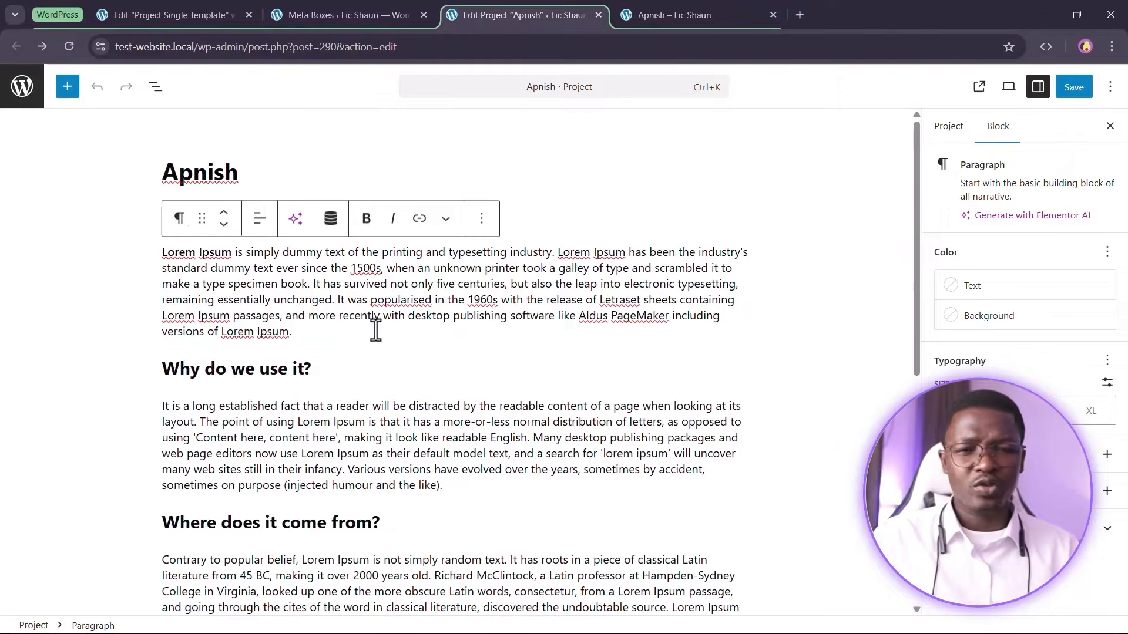
pyautogui.moveTo(376, 342)
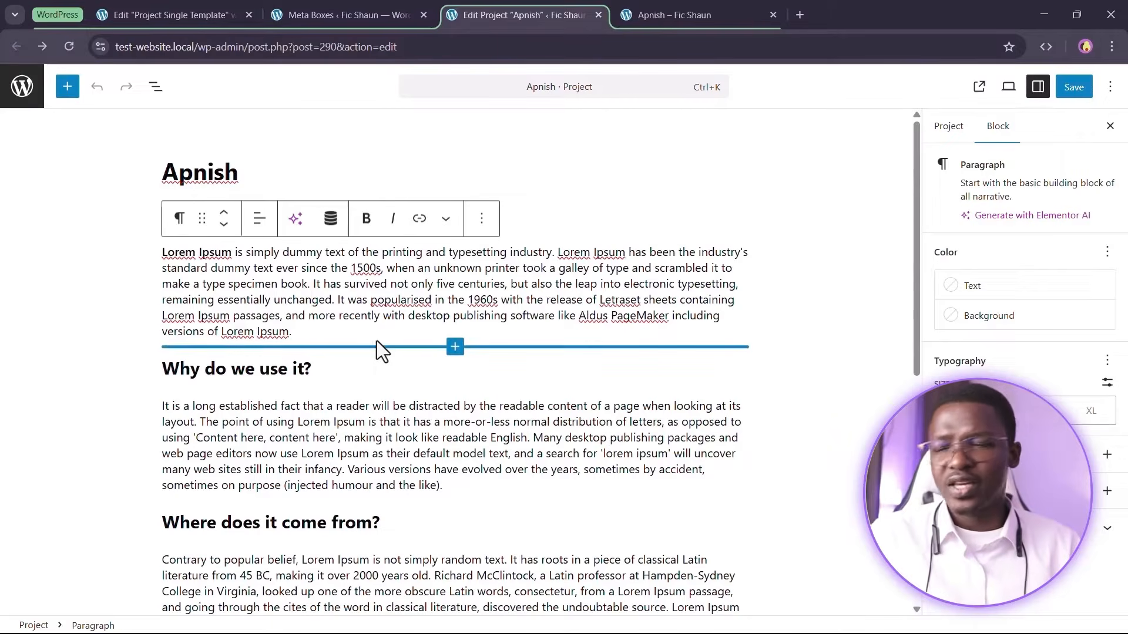
pyautogui.click(376, 405)
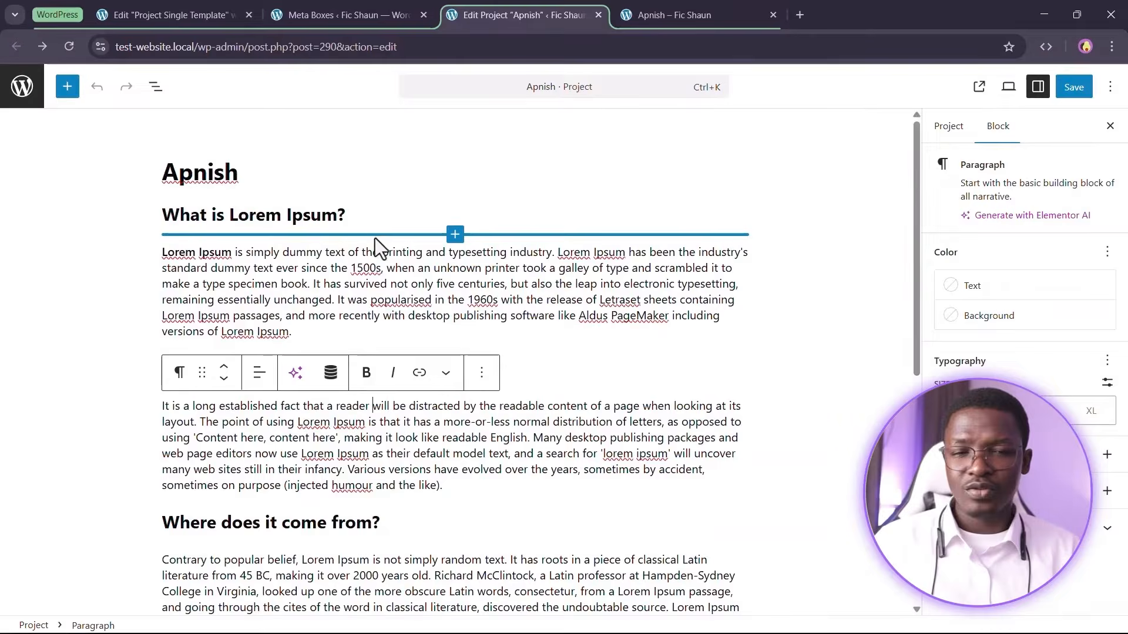
pyautogui.scroll(-3, 396, 278)
pyautogui.scroll(-4, 335, 317)
pyautogui.scroll(7, 306, 246)
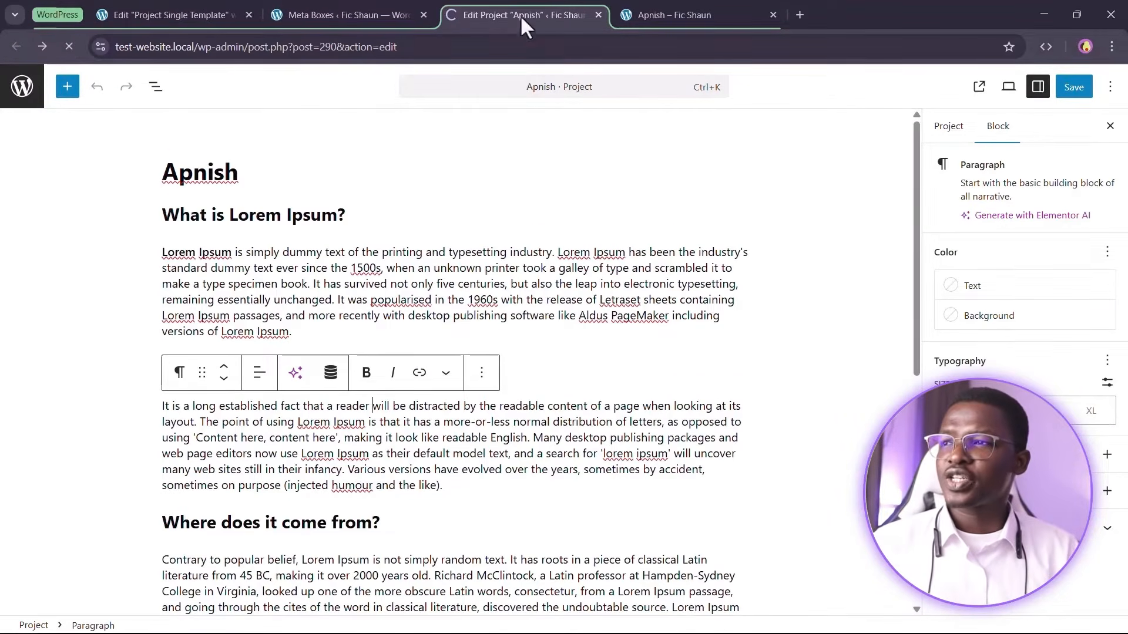
pyautogui.click(405, 15)
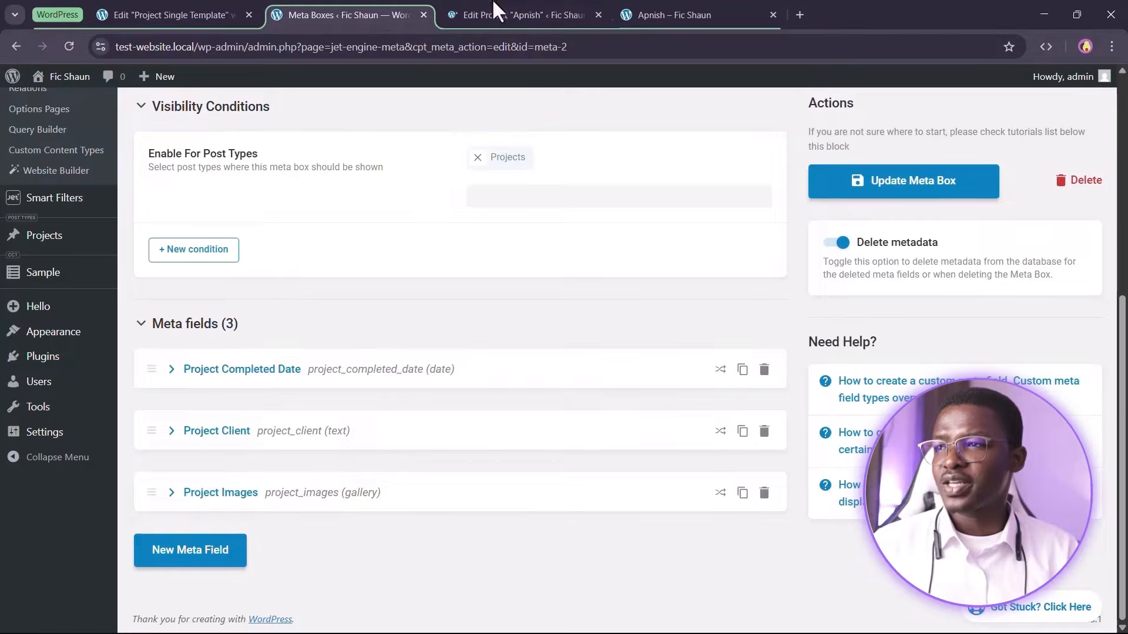
pyautogui.click(491, 9)
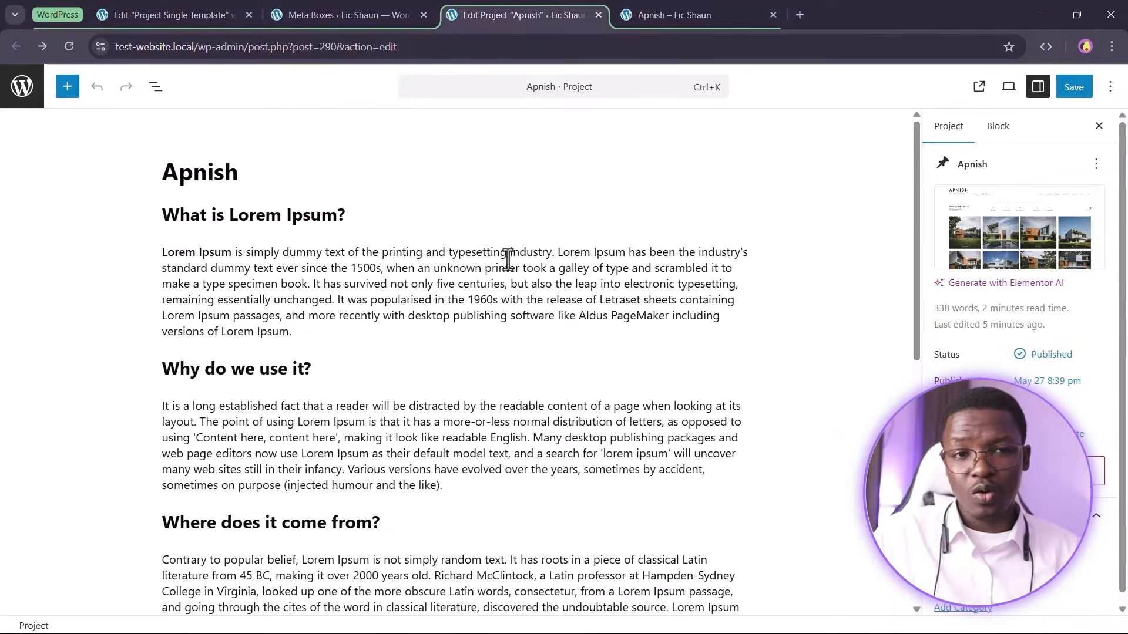
# Set the Apnish project's completed date to April 19, 2025 and its client to Crocoblock
pyautogui.scroll(-8, 454, 369)
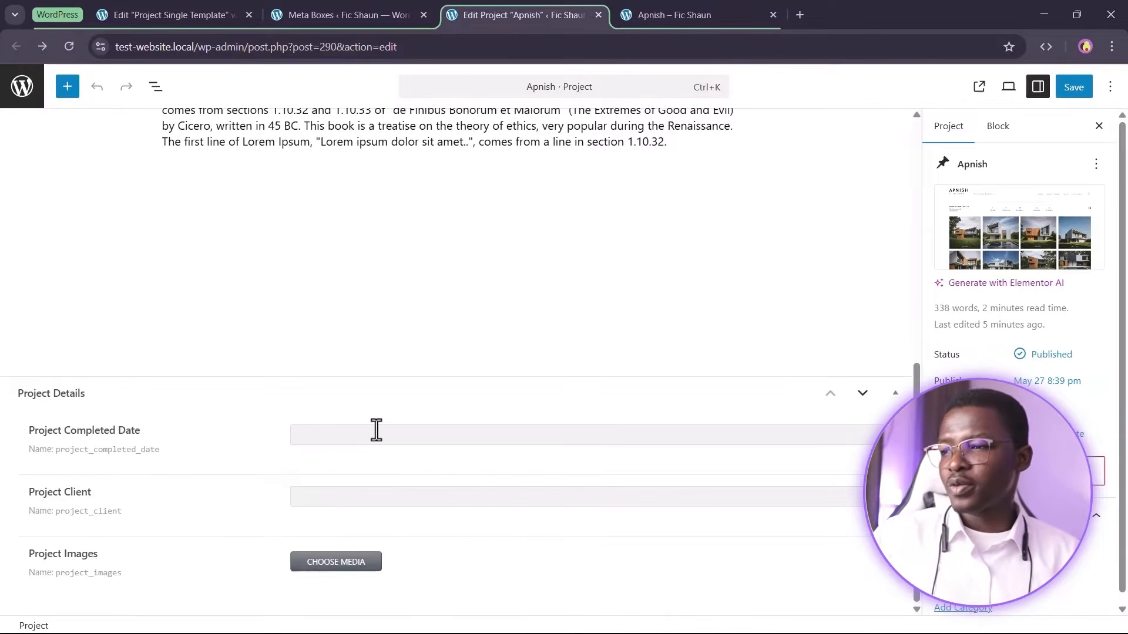
pyautogui.click(376, 430)
pyautogui.click(308, 467)
pyautogui.click(306, 470)
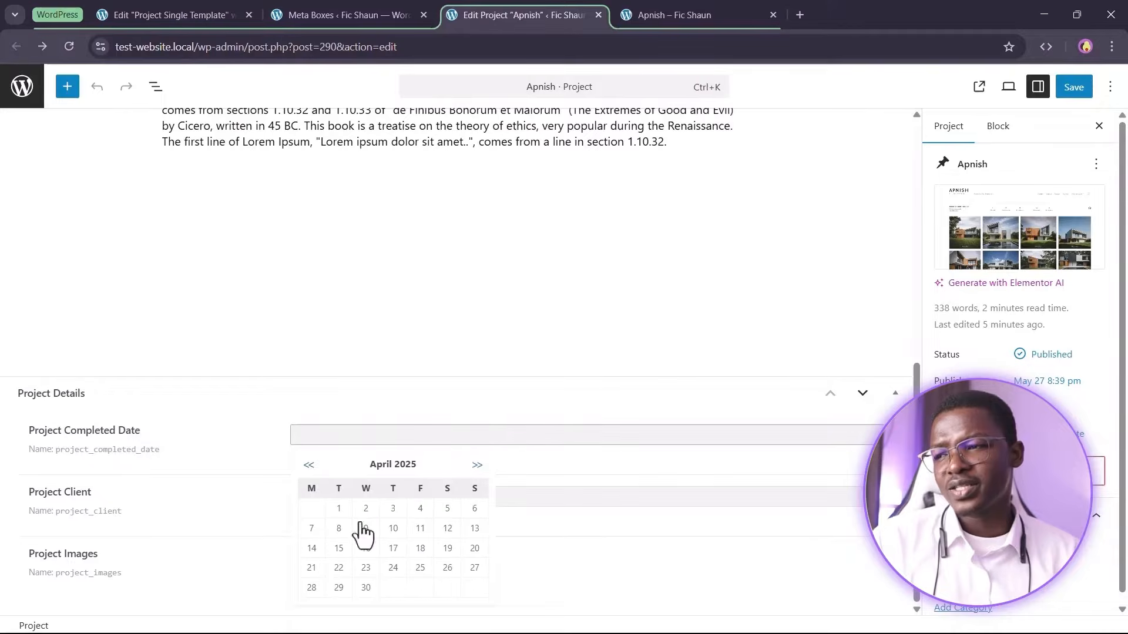
pyautogui.click(447, 548)
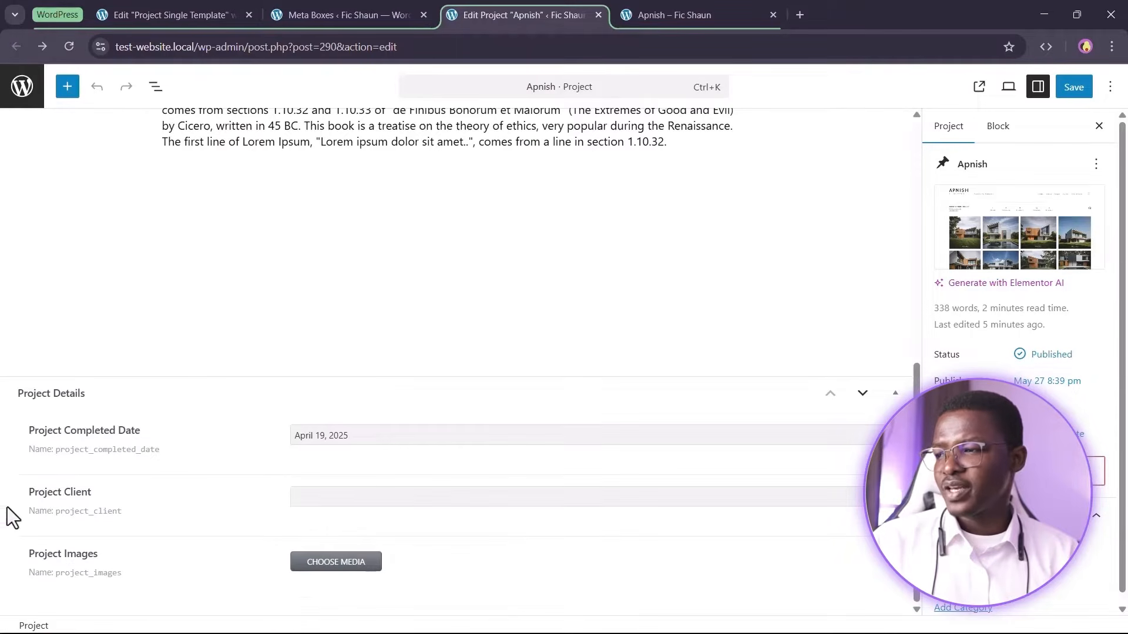
pyautogui.click(374, 496)
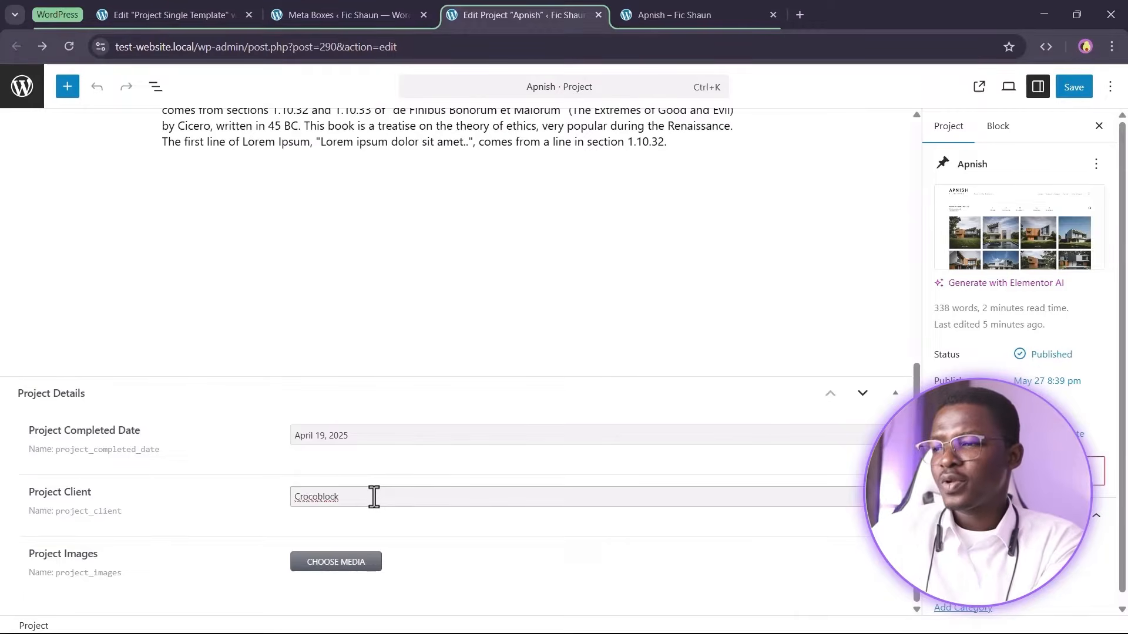
pyautogui.click(165, 504)
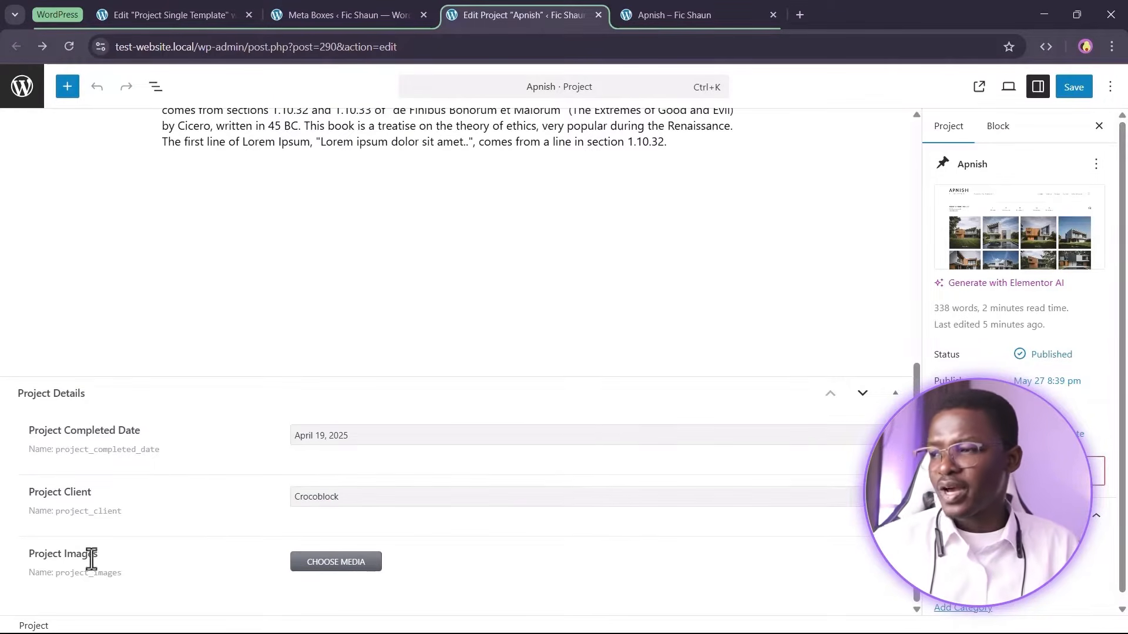
# Upload a batch of 16 image files from the computer into the Project Images media picker
pyautogui.click(322, 562)
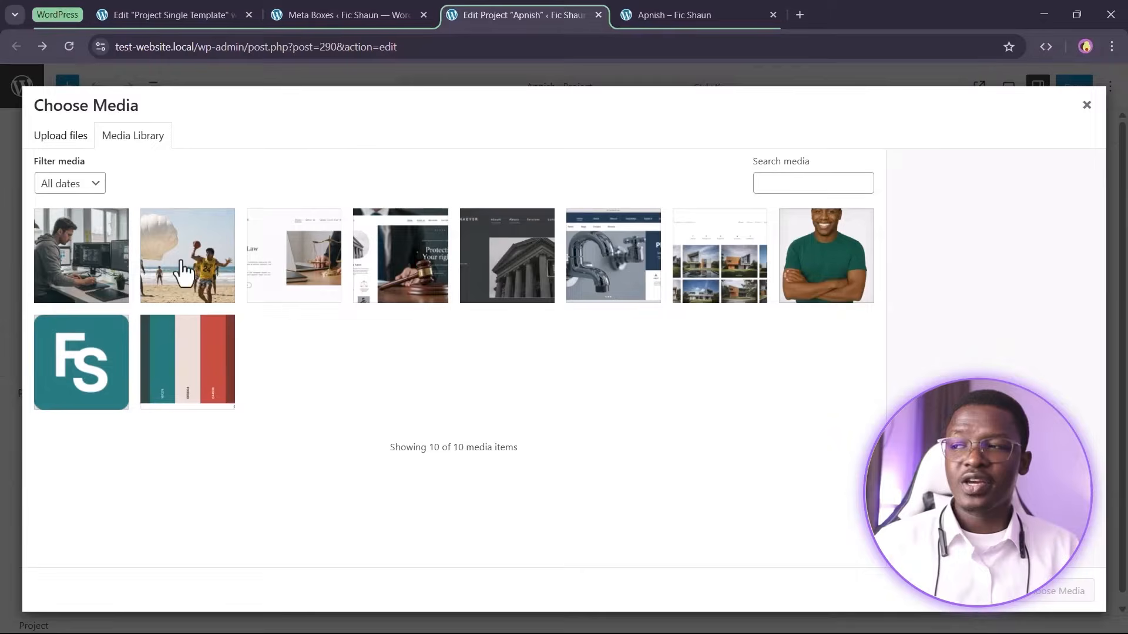
pyautogui.click(73, 144)
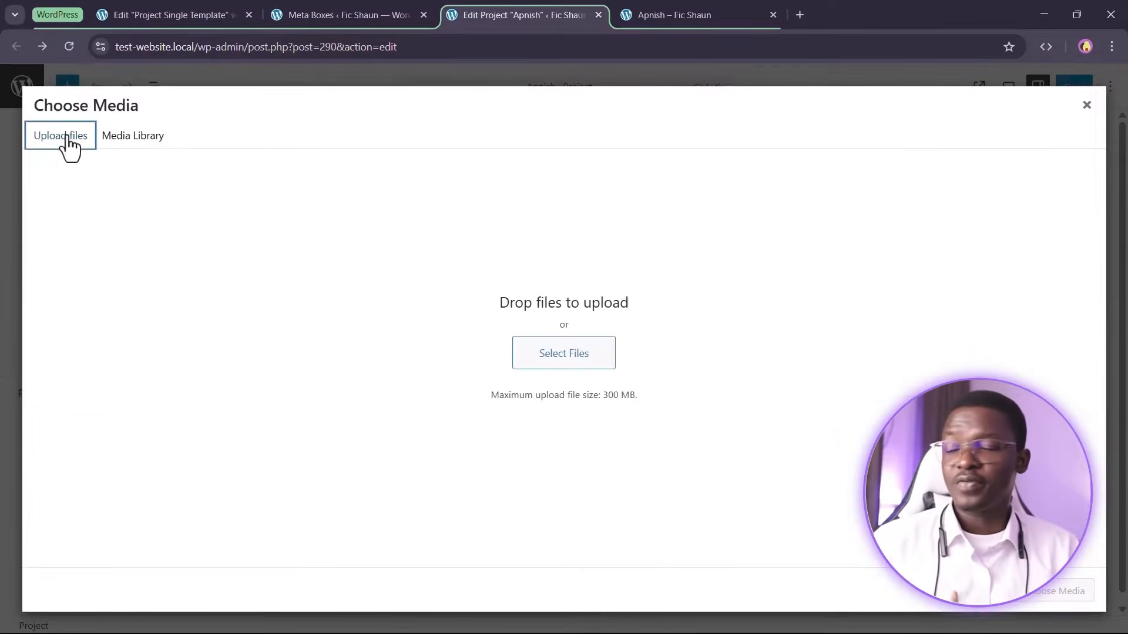
pyautogui.click(573, 369)
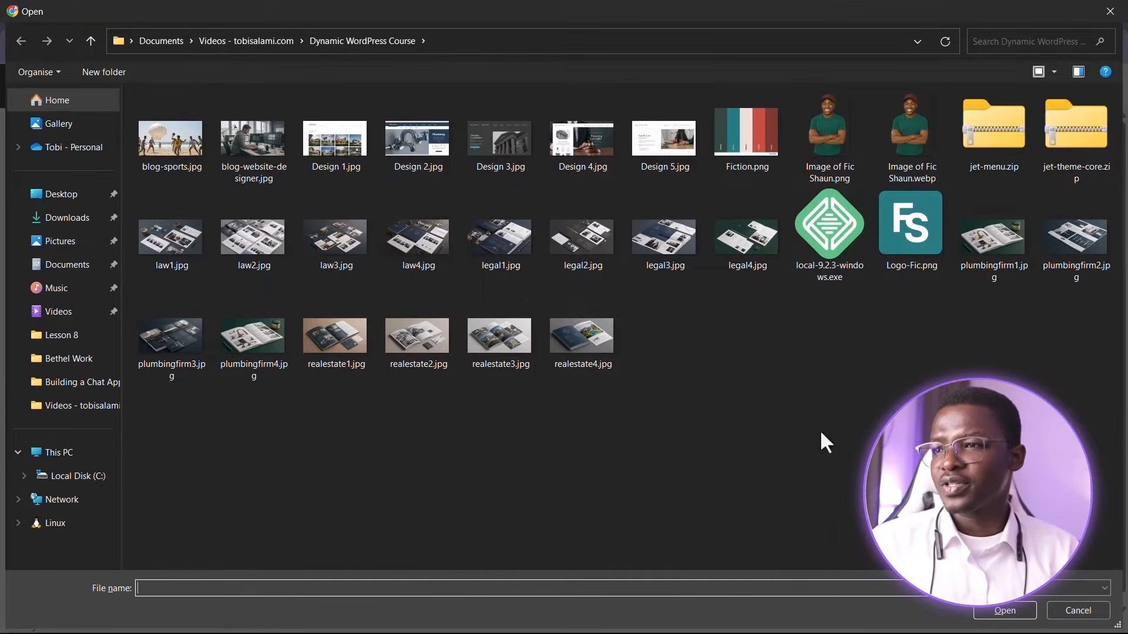
pyautogui.moveTo(692, 348); pyautogui.dragTo(182, 355)
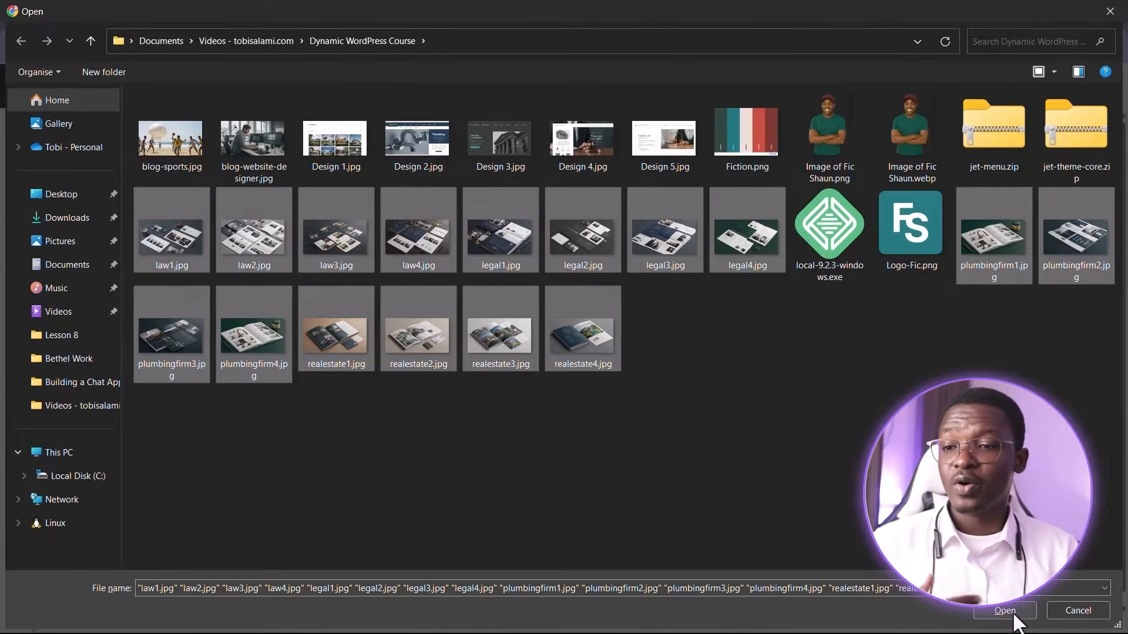
pyautogui.click(1012, 614)
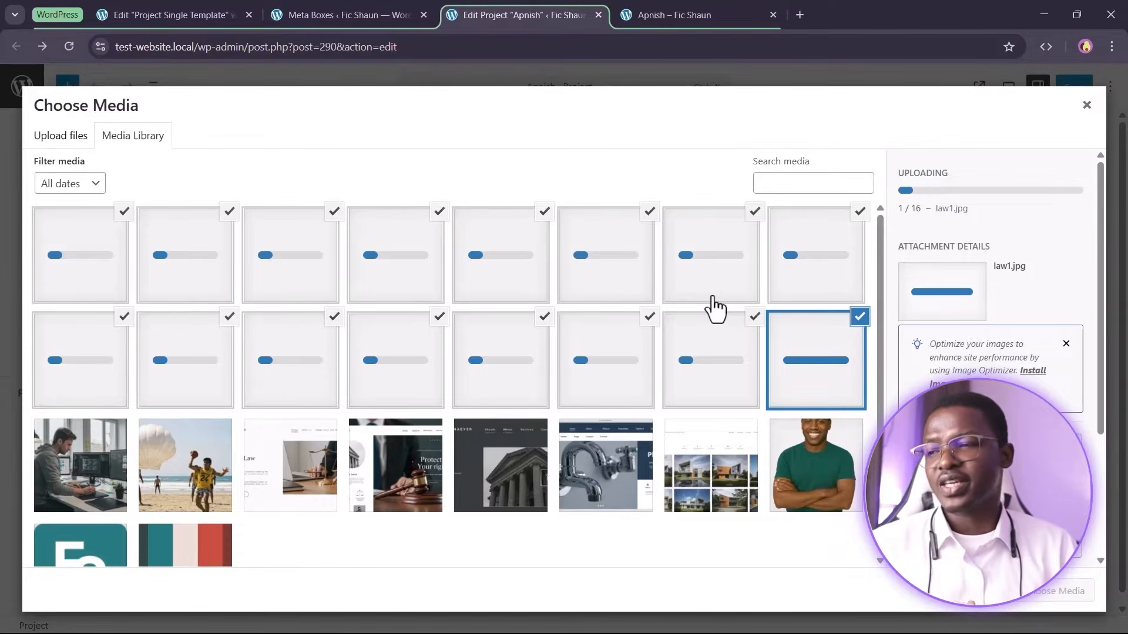
# Look over the Apnish project page on the front end
pyautogui.click(649, 11)
pyautogui.scroll(-3, 581, 422)
pyautogui.scroll(1, 422, 382)
pyautogui.scroll(3, 422, 385)
pyautogui.scroll(-4, 532, 467)
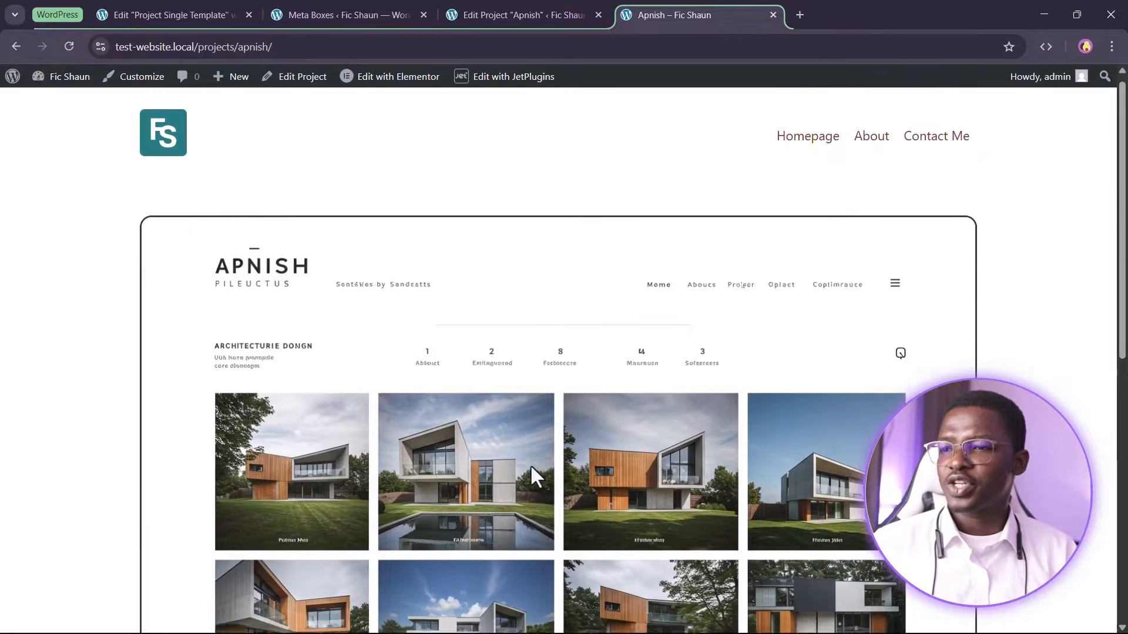
pyautogui.scroll(3, 534, 329)
pyautogui.scroll(-1, 486, 414)
pyautogui.scroll(2, 490, 418)
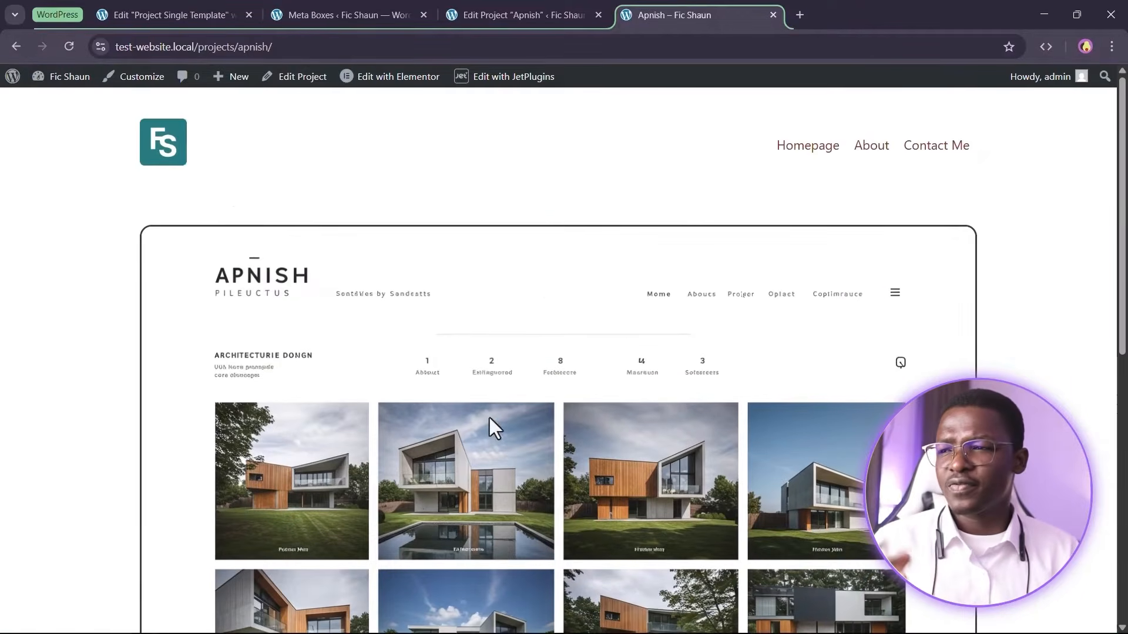
# Add a Dynamic Field widget below the Project Completed Date heading in the Elementor template
pyautogui.click(571, 10)
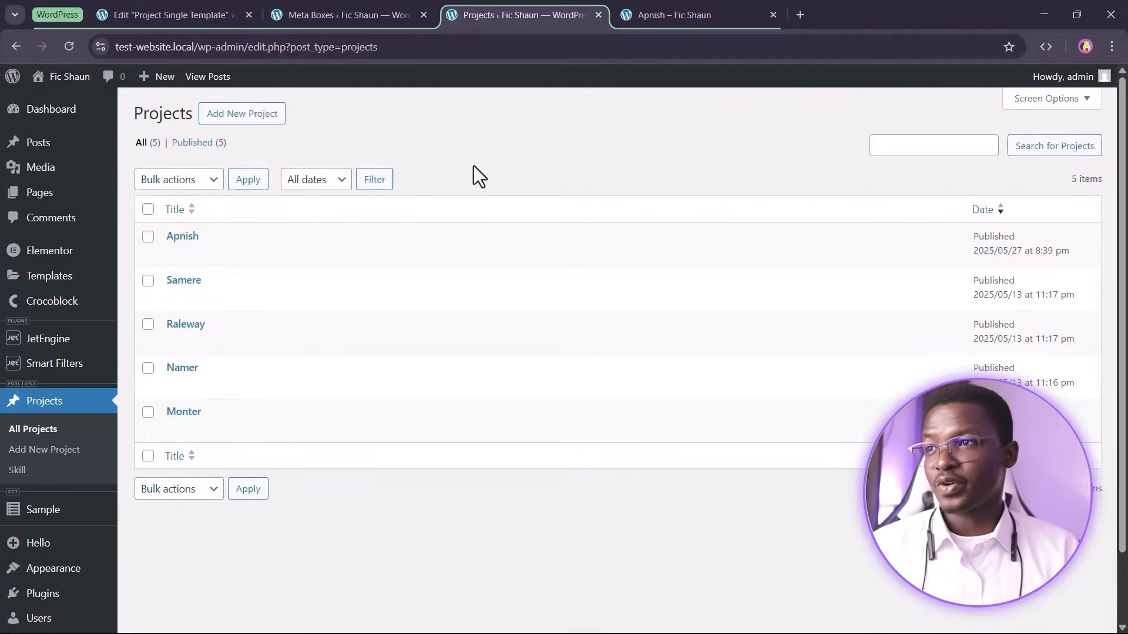
pyautogui.click(164, 12)
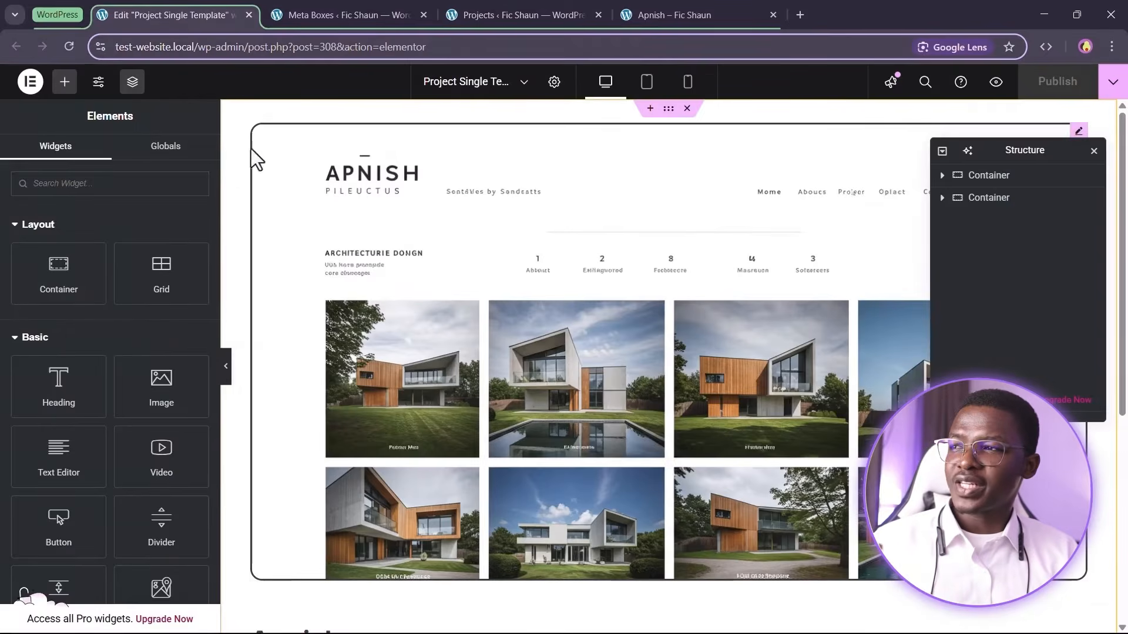
pyautogui.scroll(-5, 448, 423)
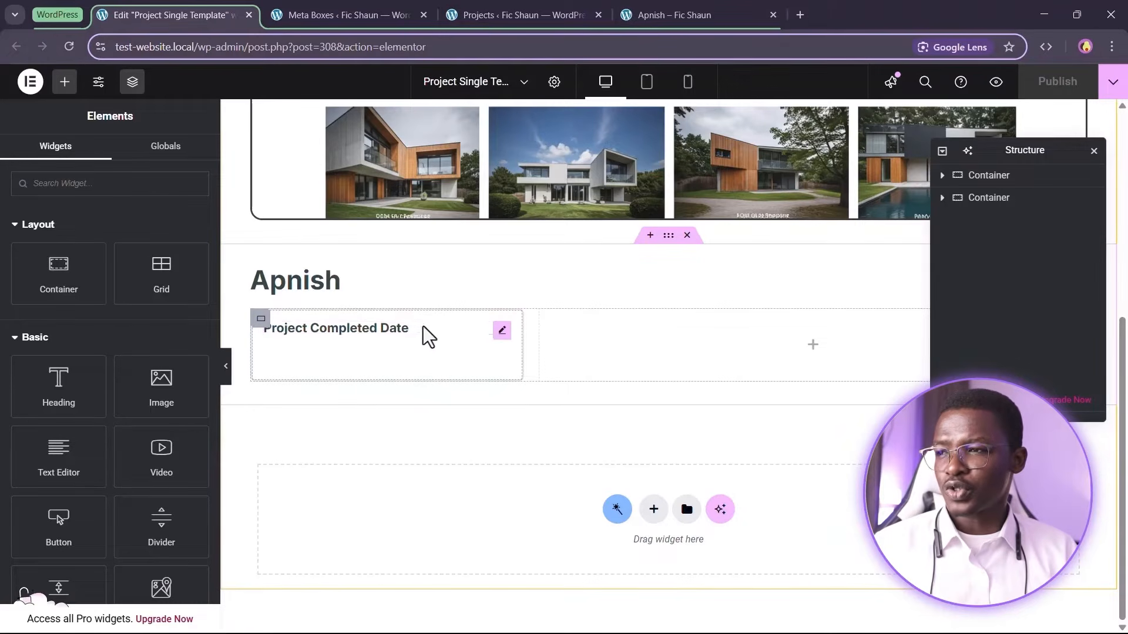
pyautogui.click(502, 330)
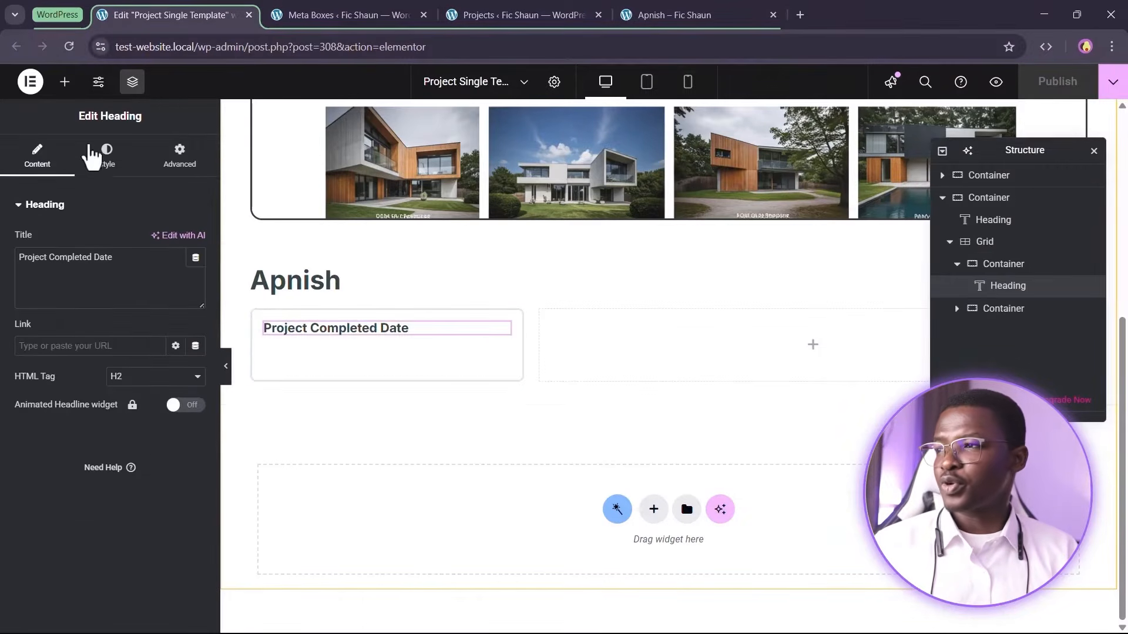
pyautogui.click(65, 83)
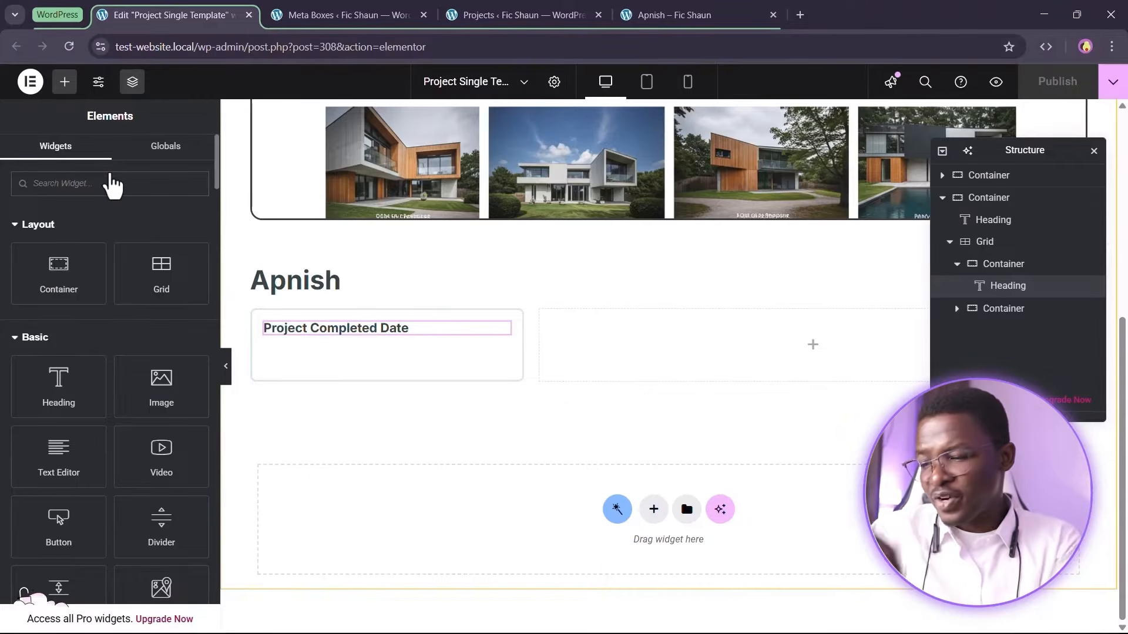
pyautogui.write('dyn')
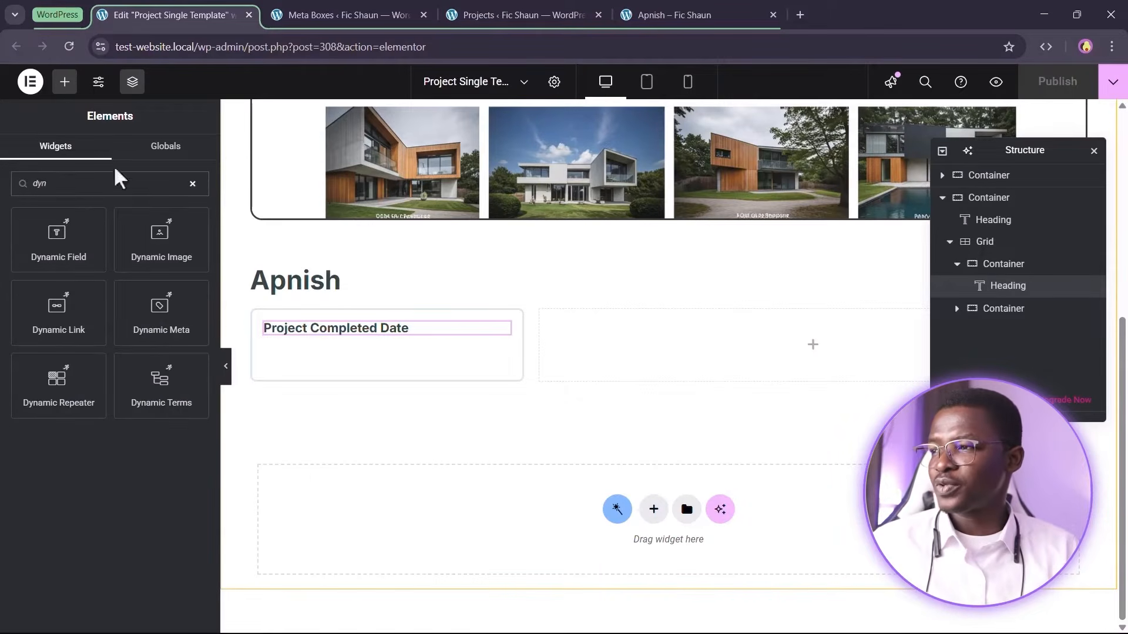
pyautogui.moveTo(56, 237); pyautogui.dragTo(334, 348)
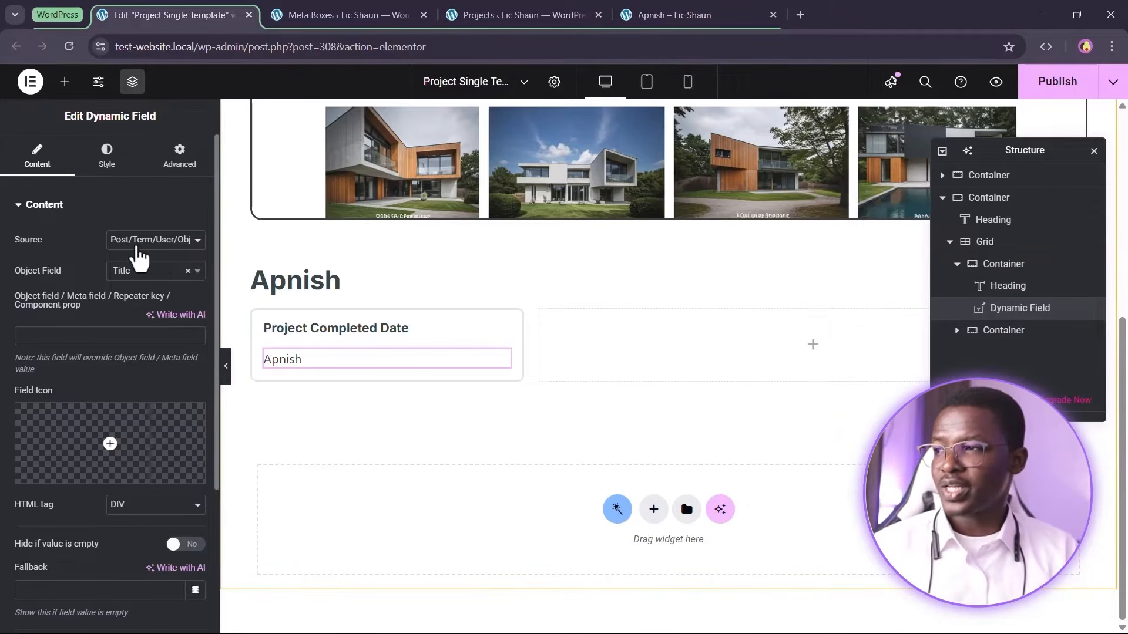
# Set the Dynamic Field's source to Meta Data and its meta field to Project Completed Date
pyautogui.click(140, 241)
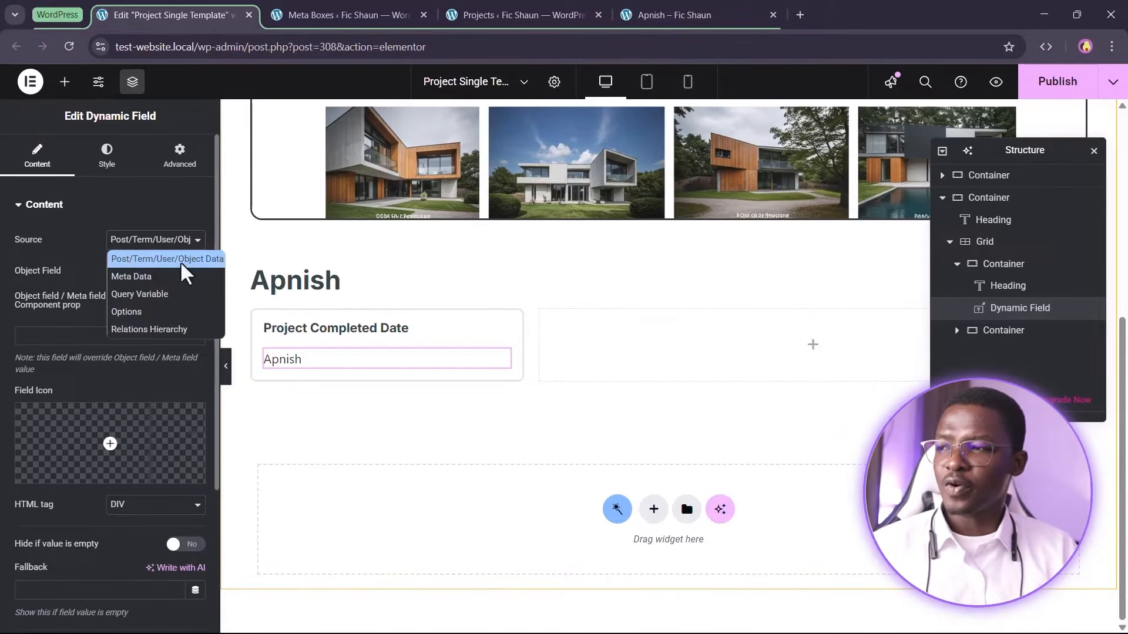
pyautogui.click(137, 277)
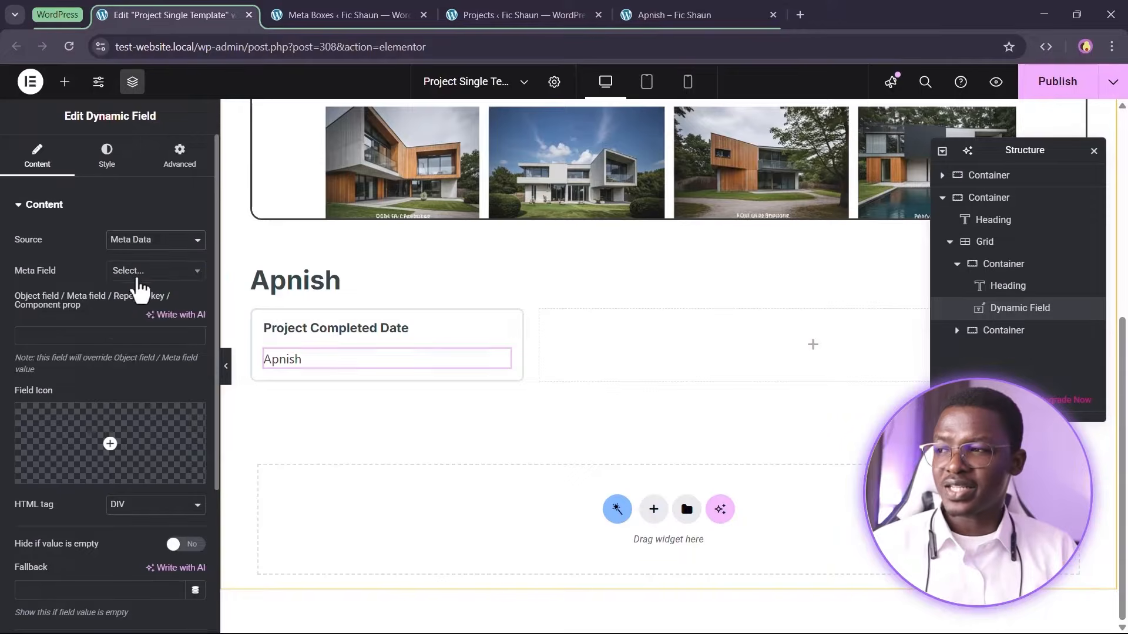
pyautogui.click(141, 272)
pyautogui.scroll(-1, 157, 370)
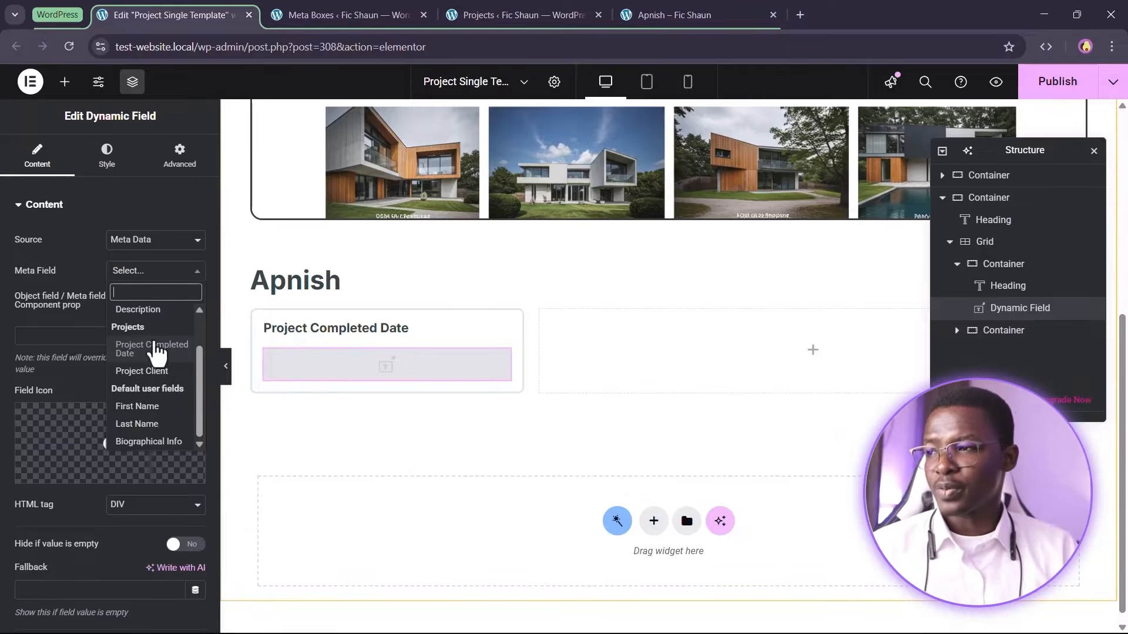
pyautogui.click(142, 352)
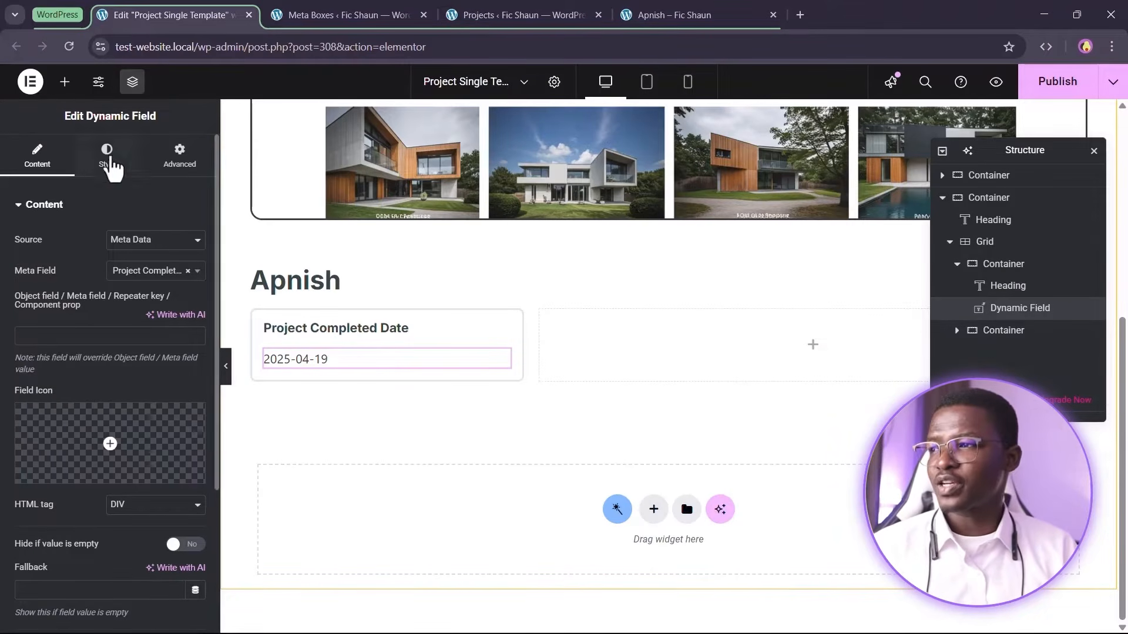
# Apply a global heading font to the Dynamic Field's typography
pyautogui.click(107, 154)
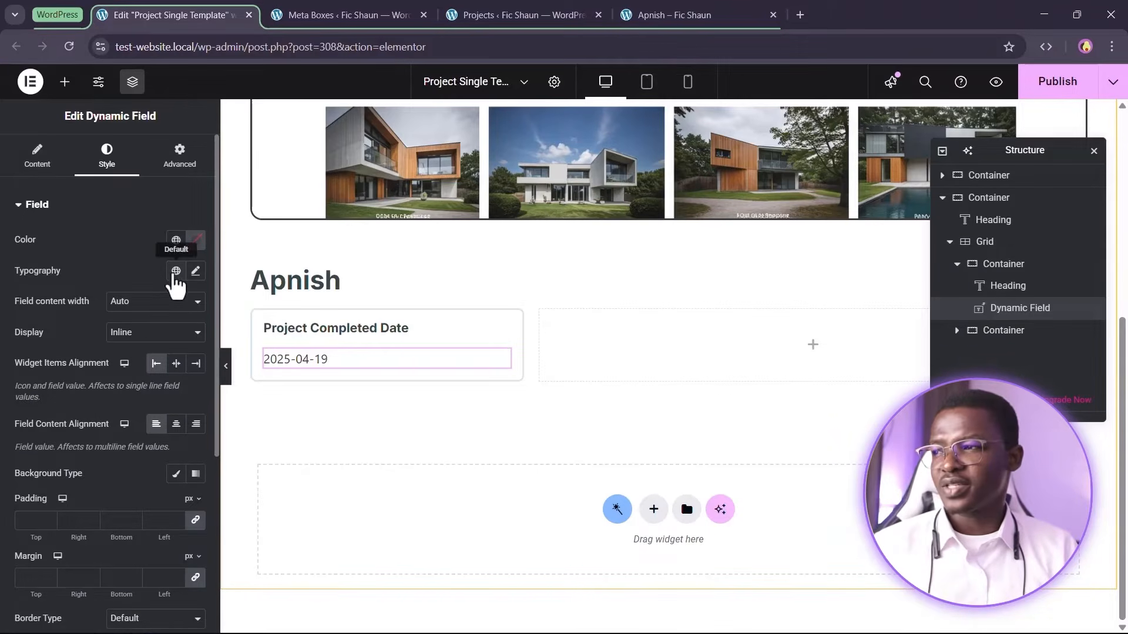
pyautogui.click(176, 271)
pyautogui.scroll(-3, 135, 470)
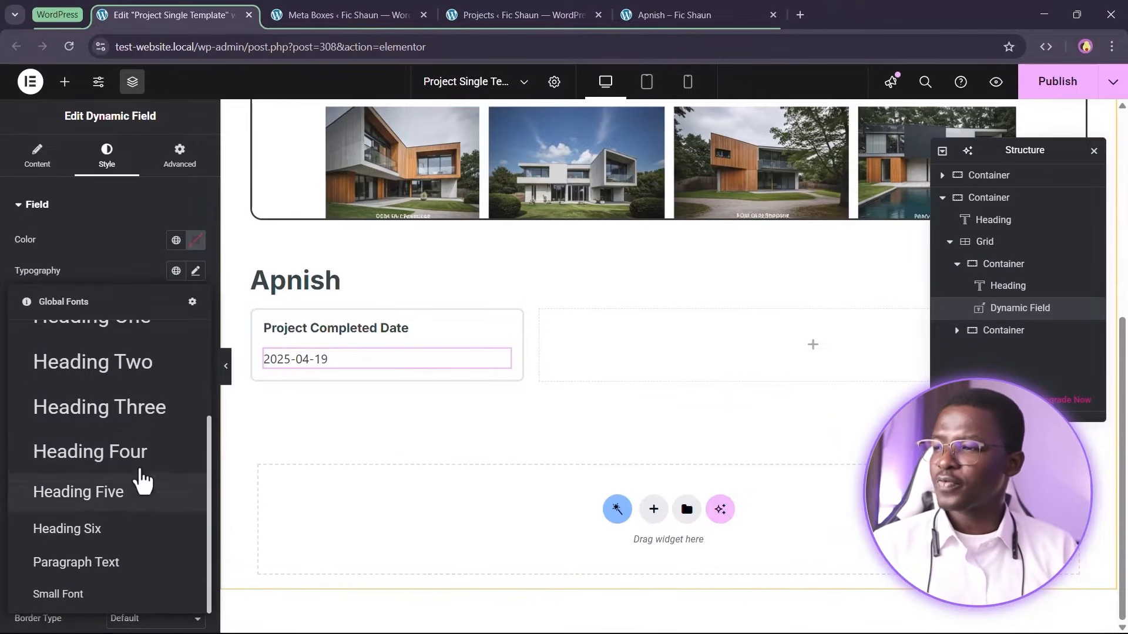
pyautogui.click(144, 418)
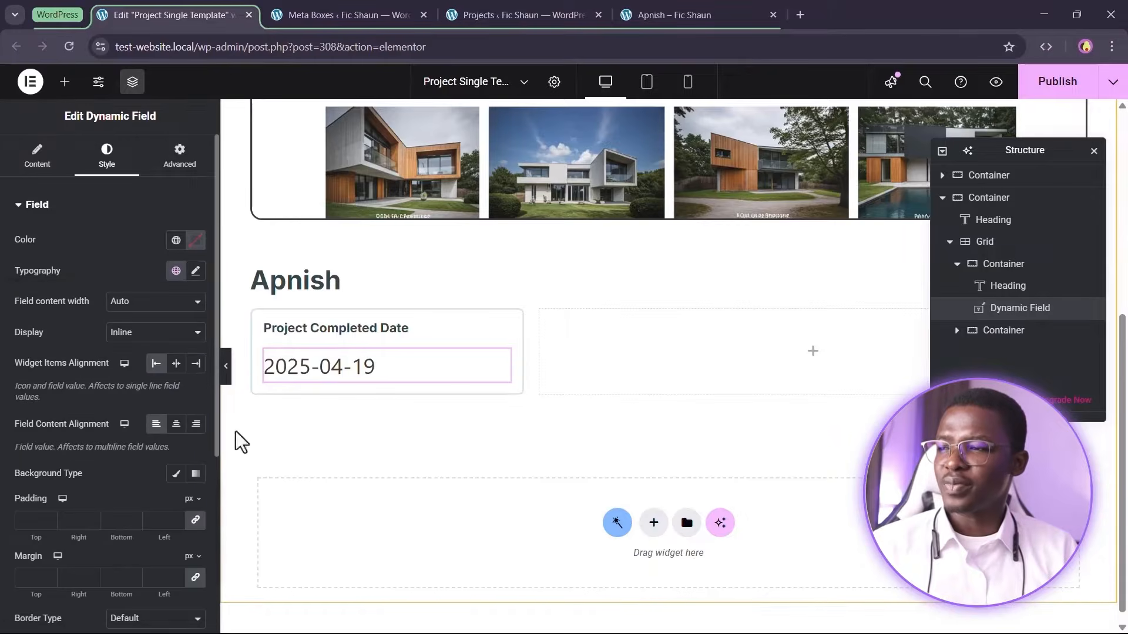
pyautogui.click(175, 270)
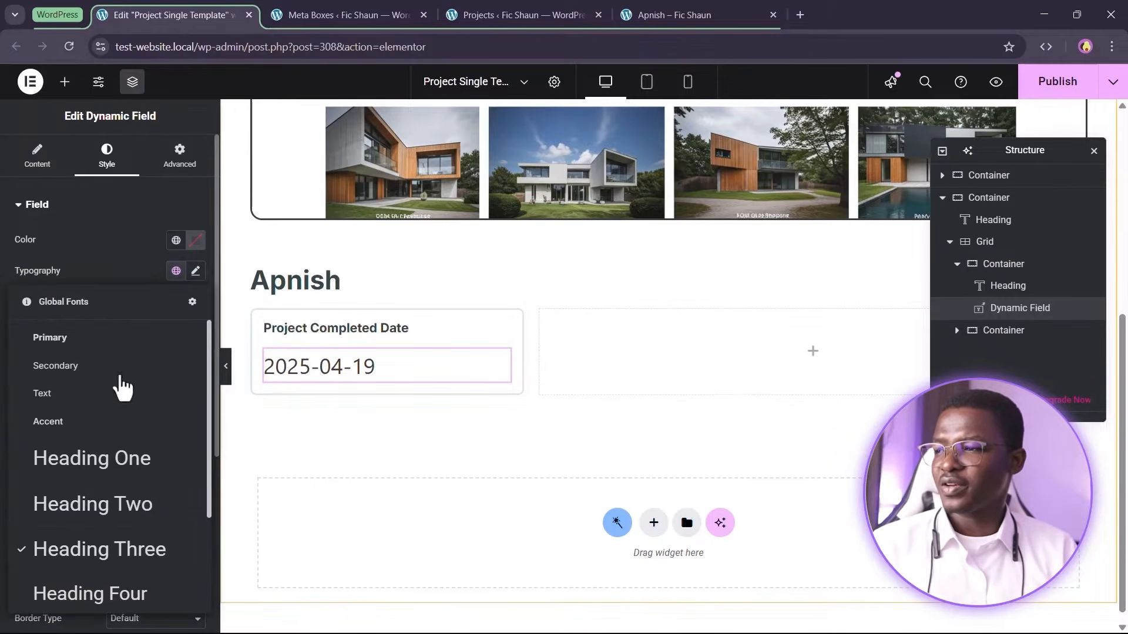
pyautogui.scroll(-4, 118, 470)
pyautogui.click(118, 459)
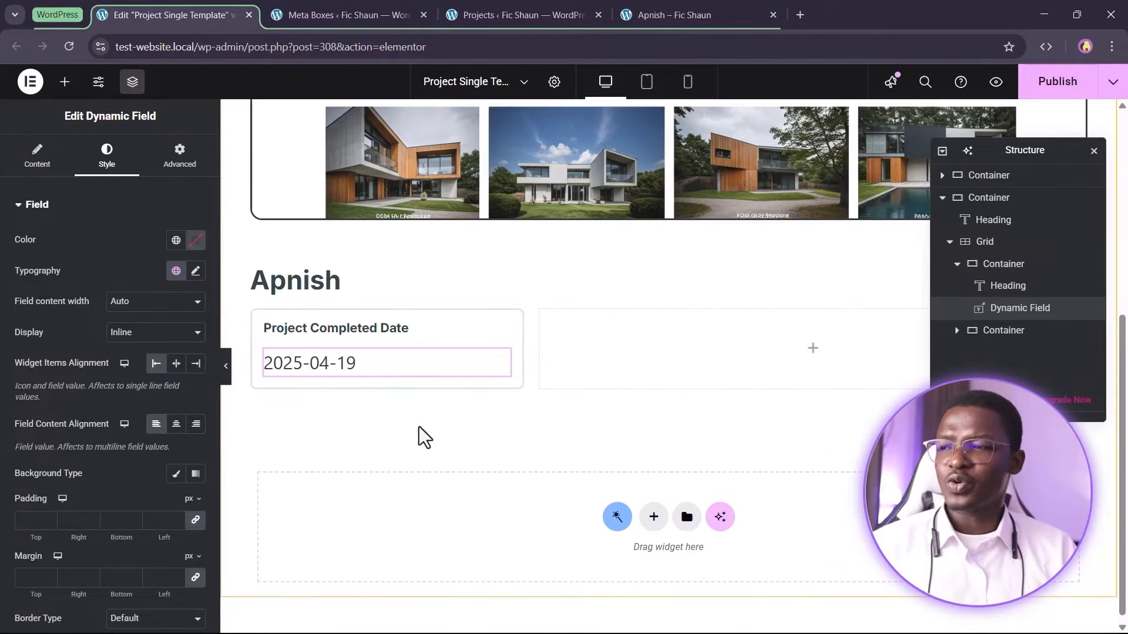
# Duplicate the Project Completed Date heading and move the copy below the date field
pyautogui.rightClick(393, 335)
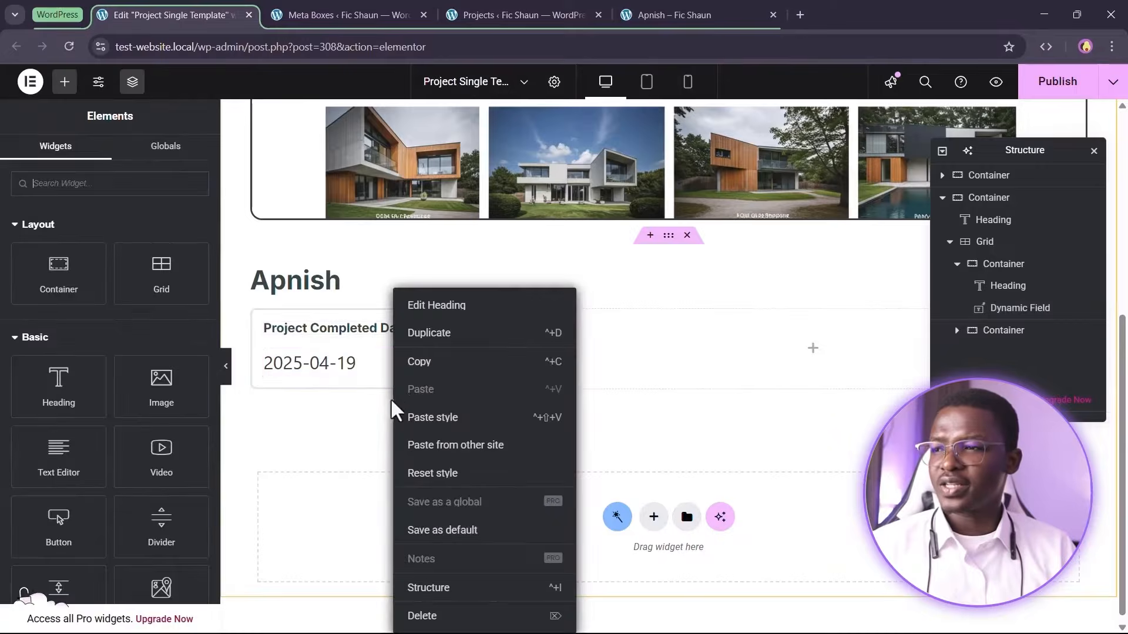
pyautogui.click(441, 347)
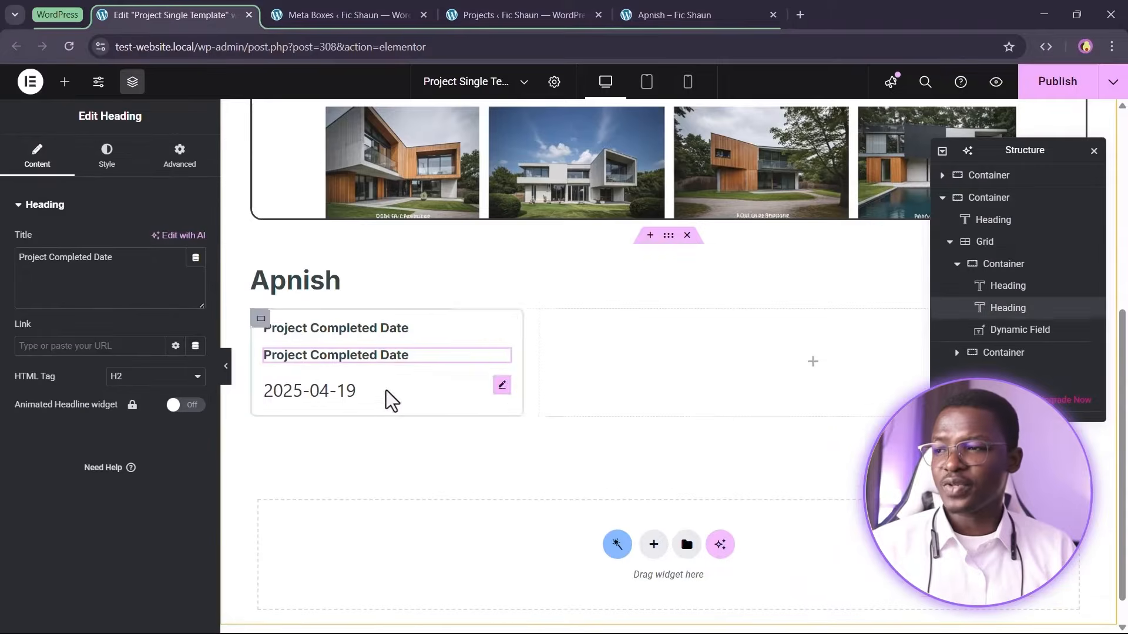
pyautogui.moveTo(377, 359); pyautogui.dragTo(347, 398)
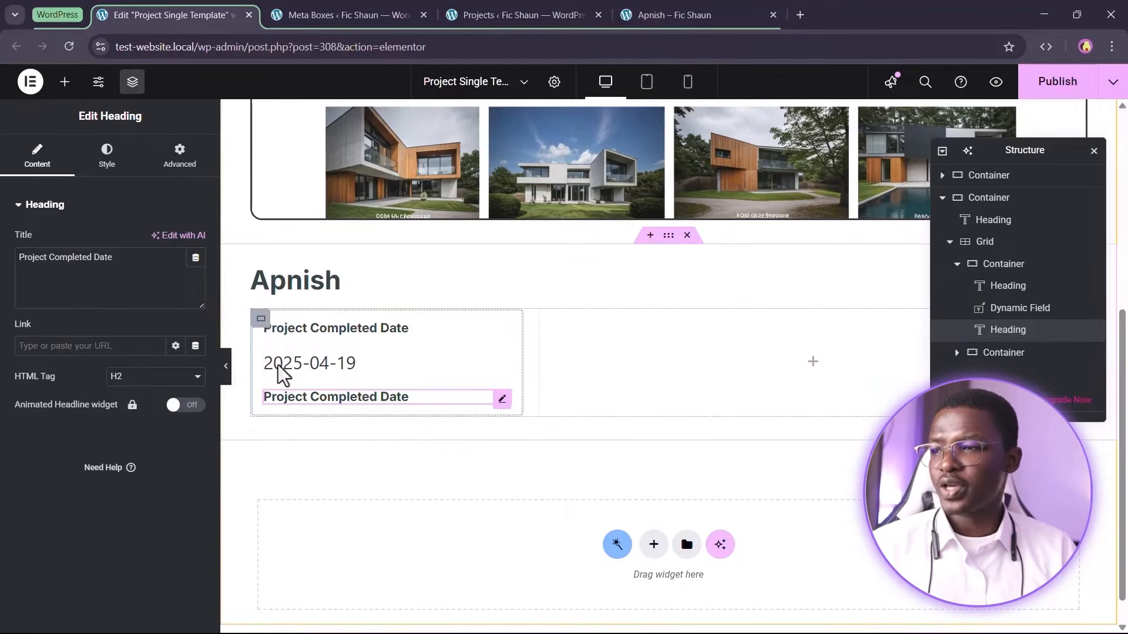
# Retitle the copied heading Client Name
pyautogui.tripleClick(76, 293)
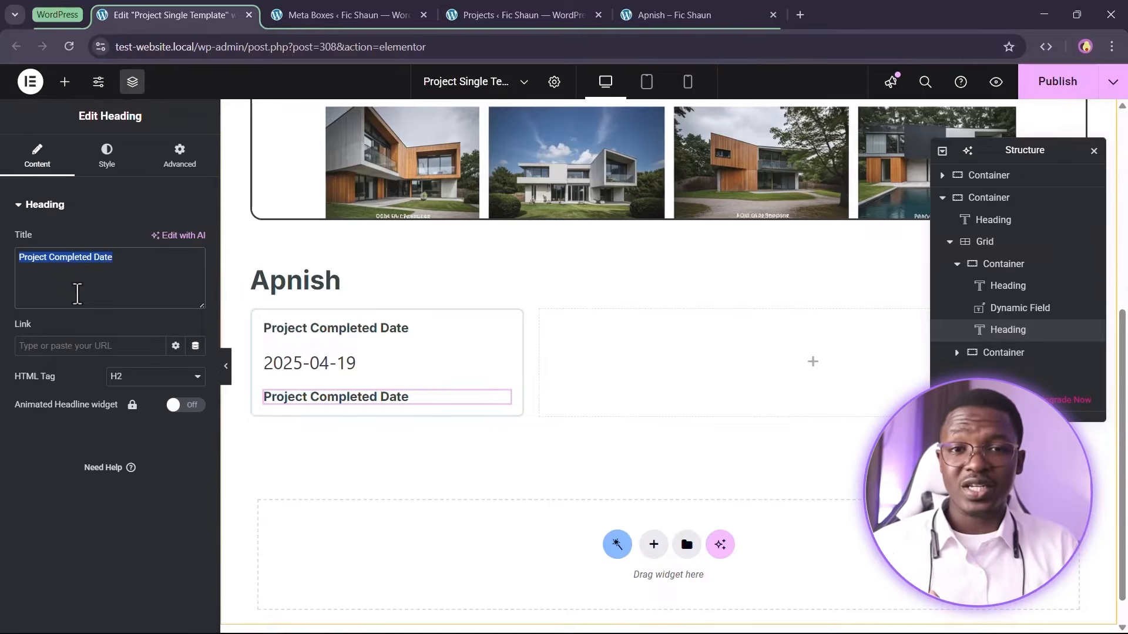
pyautogui.click(147, 267)
pyautogui.hotkey('ctrl', 'a')
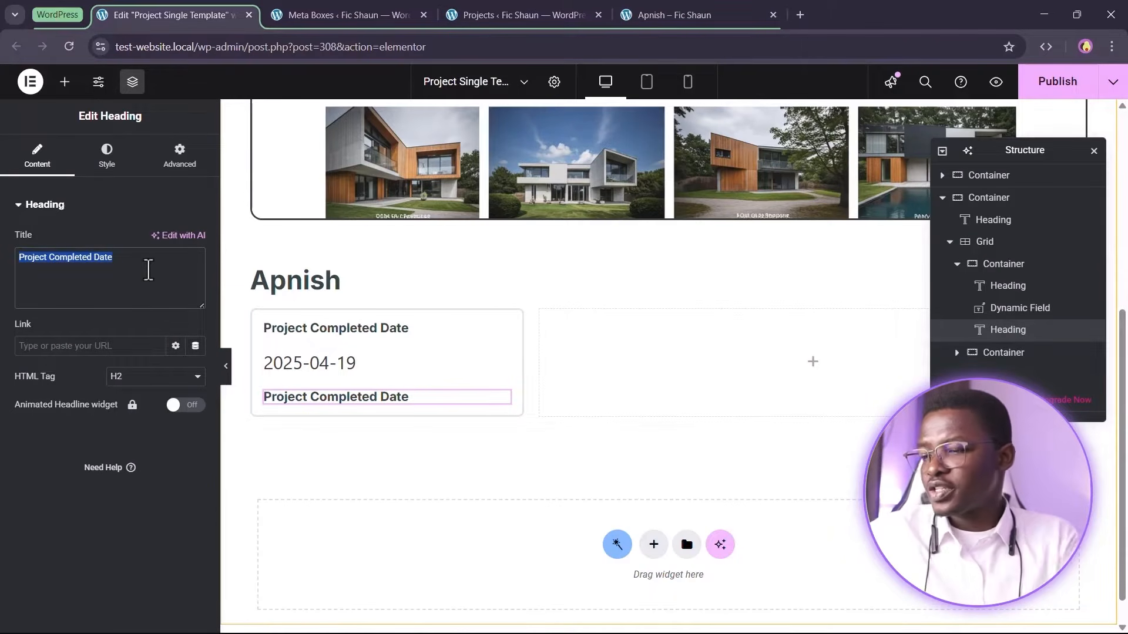
pyautogui.write('Client Name')
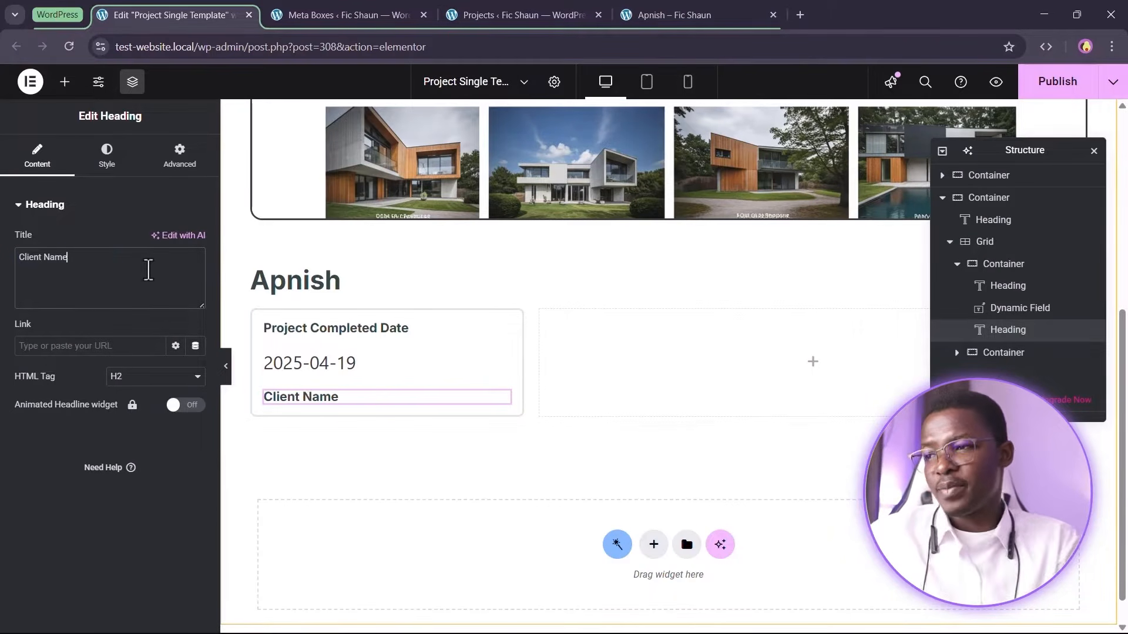
# Duplicate the date Dynamic Field below Client Name and set its meta field to Project Client
pyautogui.rightClick(329, 364)
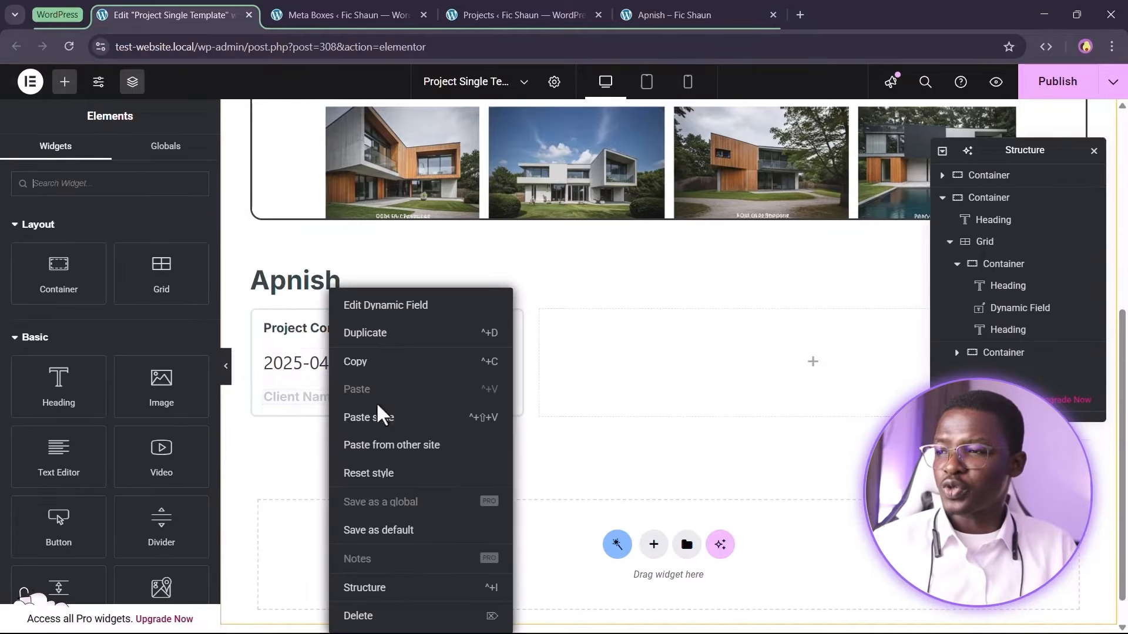
pyautogui.click(376, 333)
pyautogui.moveTo(334, 412); pyautogui.dragTo(318, 453)
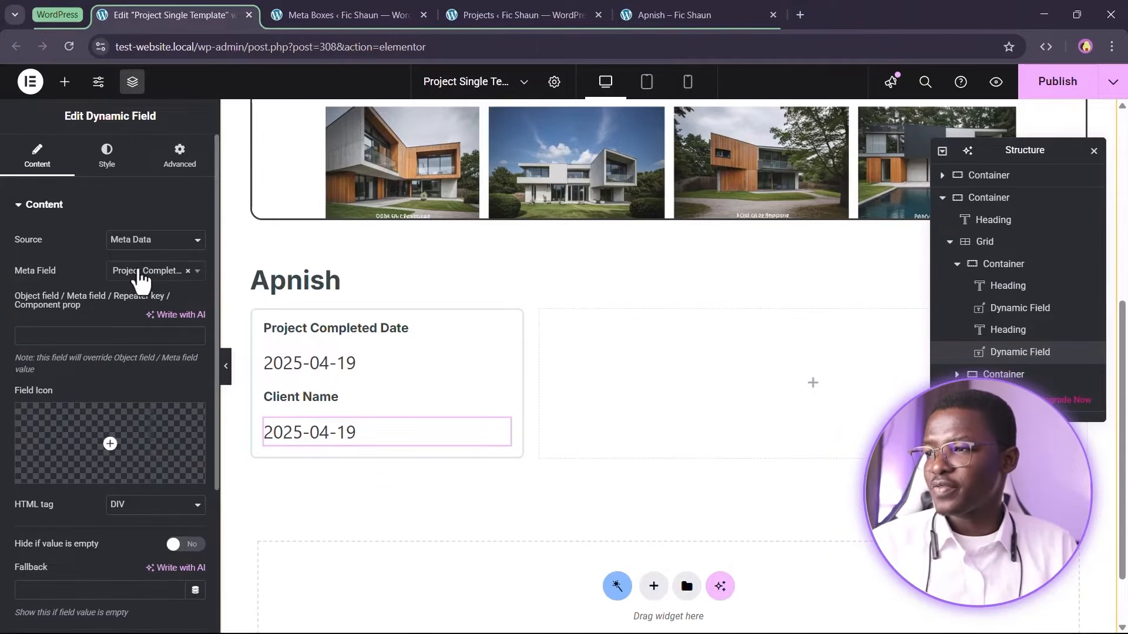
pyautogui.click(140, 273)
pyautogui.click(148, 419)
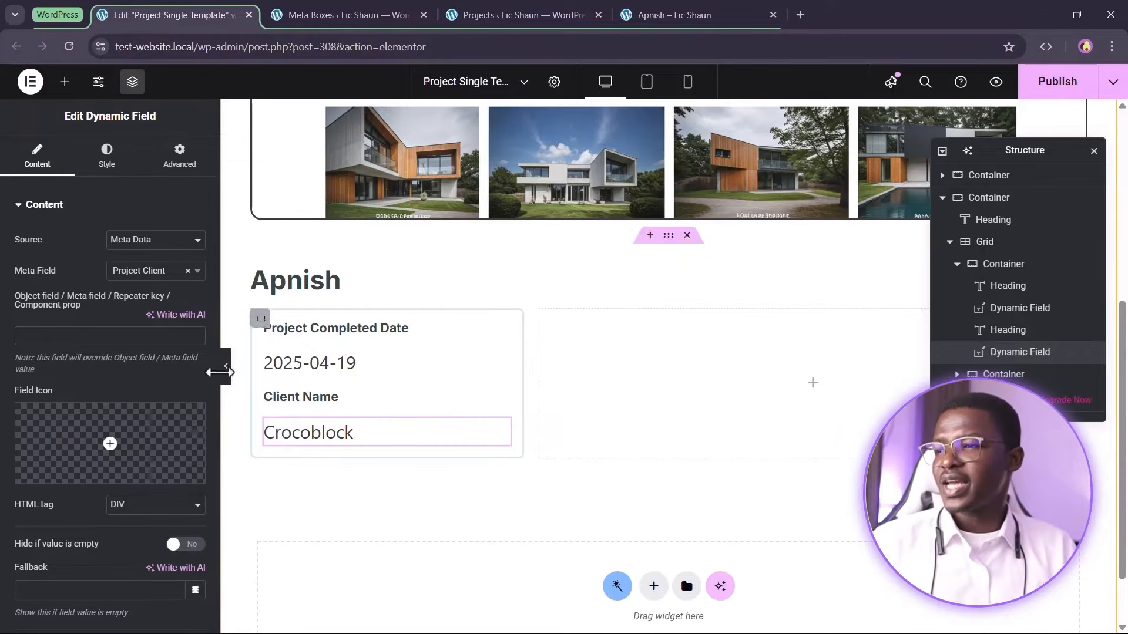
# Duplicate the Client Name heading below the client field and retitle it Skills
pyautogui.rightClick(317, 402)
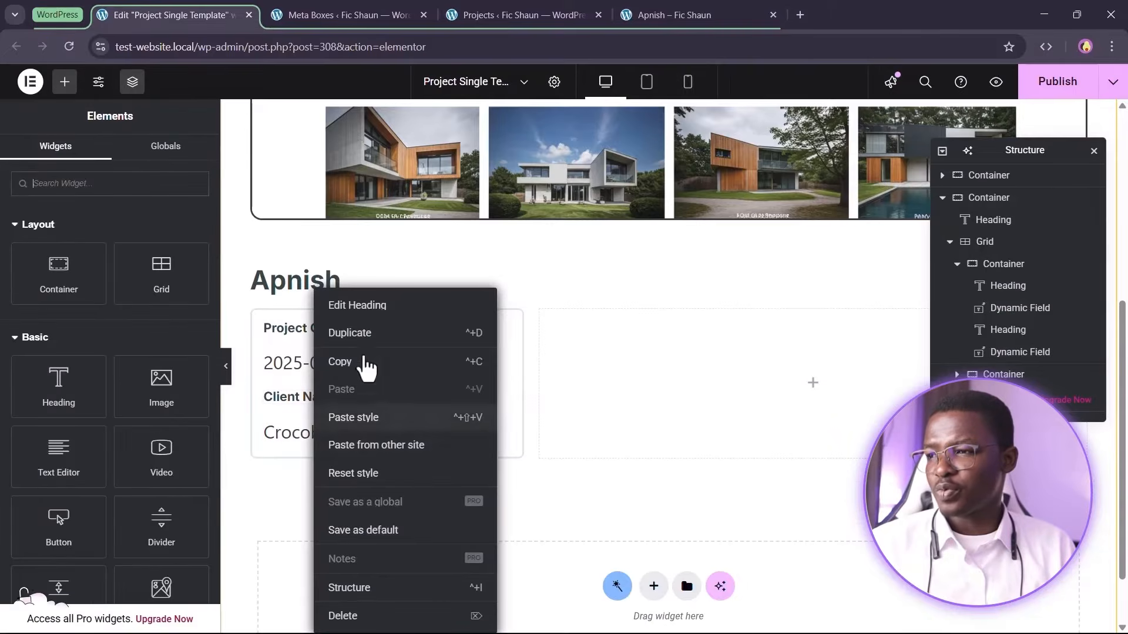
pyautogui.click(350, 332)
pyautogui.moveTo(305, 424); pyautogui.dragTo(316, 468)
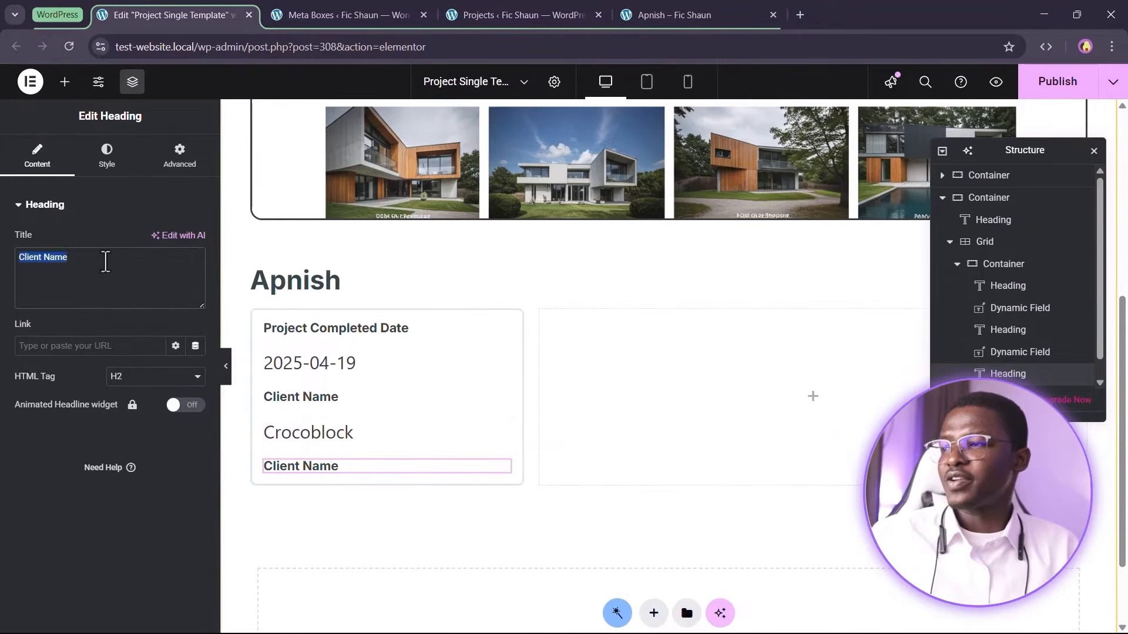
pyautogui.write('Skills')
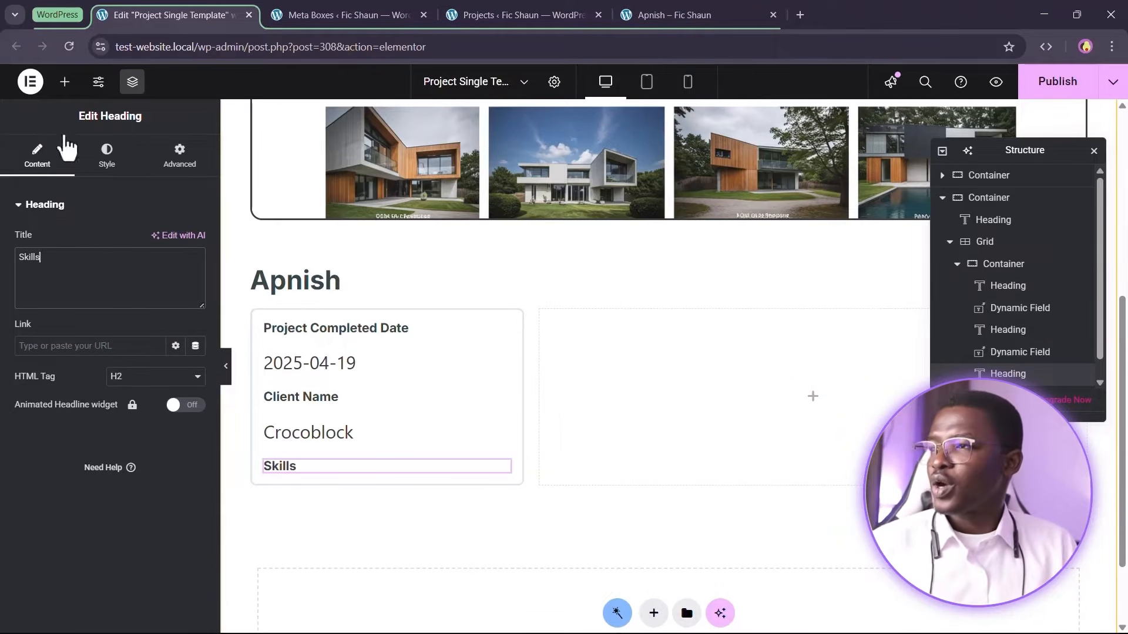
# Search the widget panel for term widgets
pyautogui.click(64, 81)
pyautogui.click(60, 188)
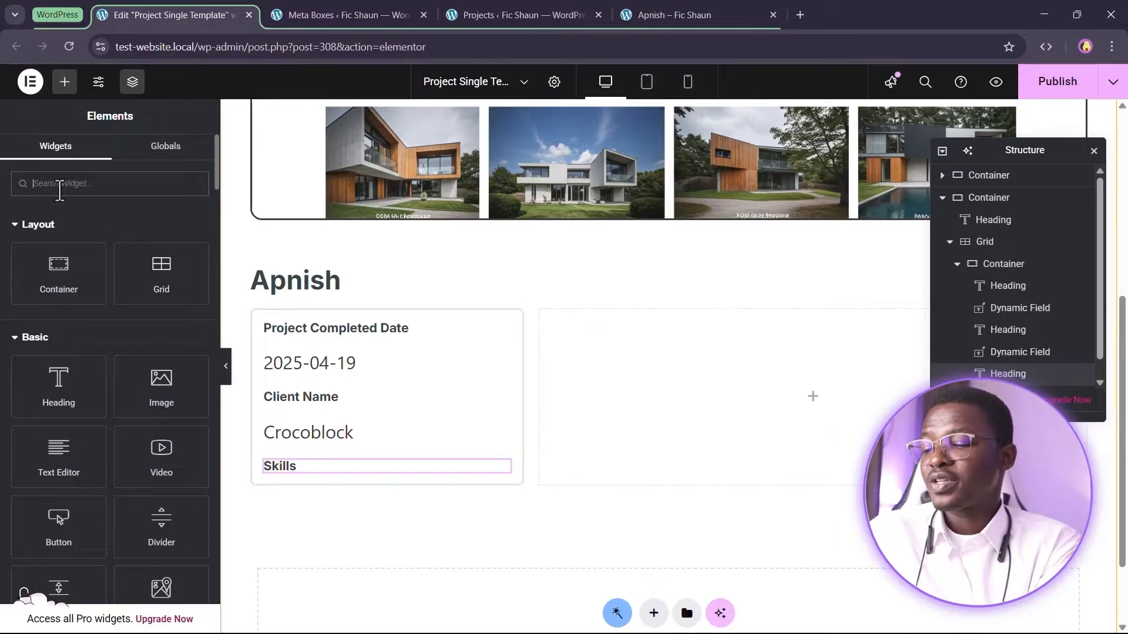
pyautogui.write('term')
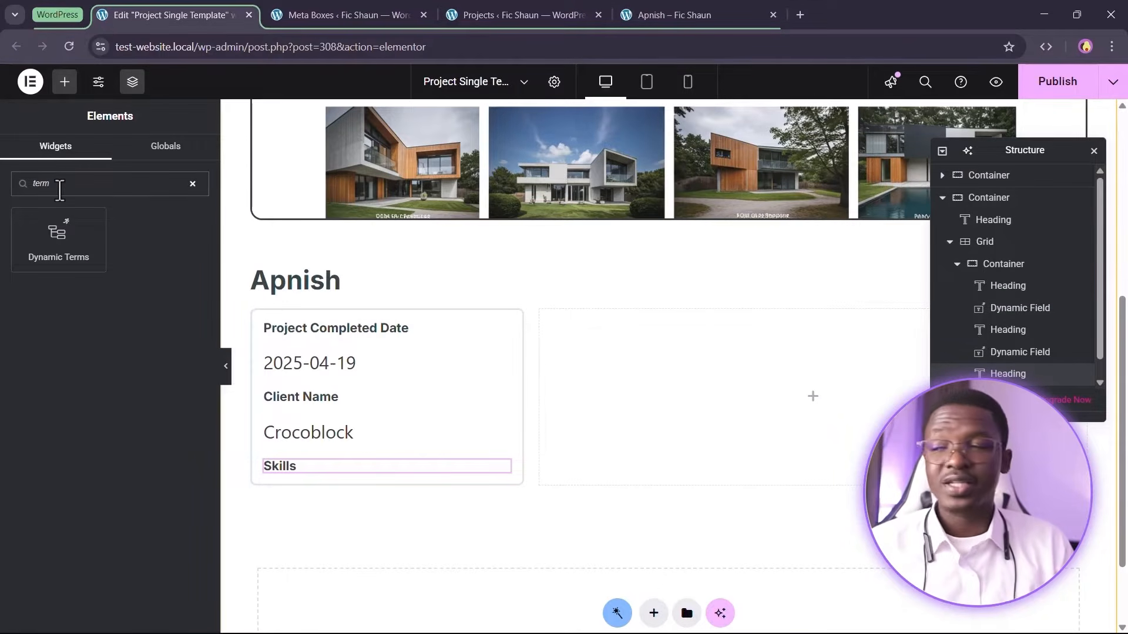
# Check the Apnish project's assigned skills in Quick Edit and review the meta box's fields
pyautogui.click(526, 9)
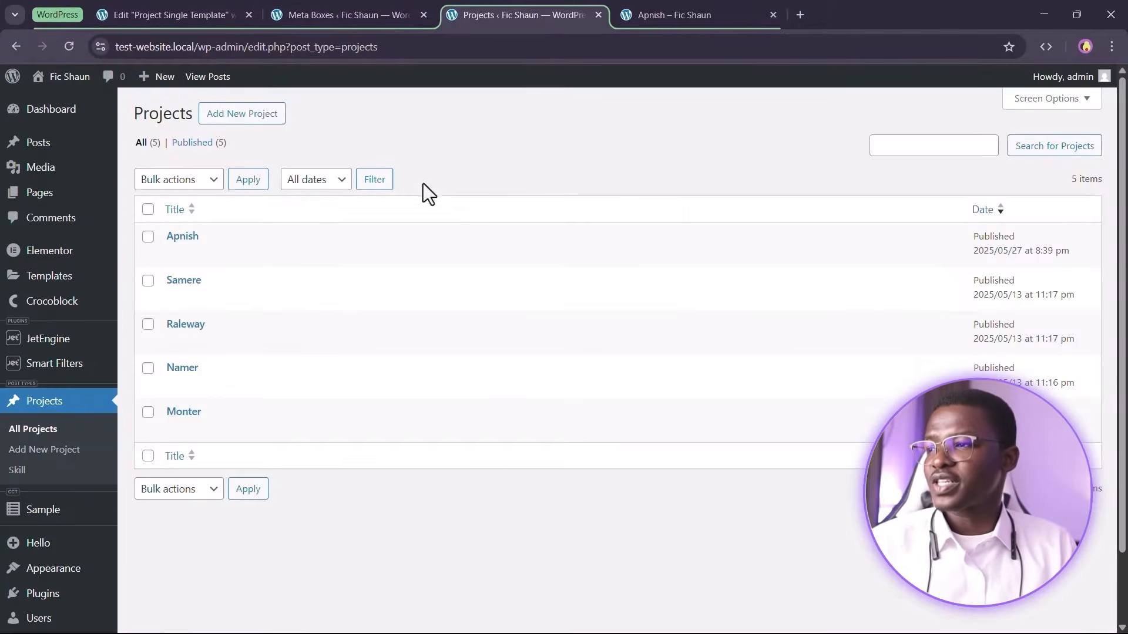
pyautogui.click(204, 251)
pyautogui.moveTo(551, 235); pyautogui.dragTo(522, 235)
pyautogui.click(545, 235)
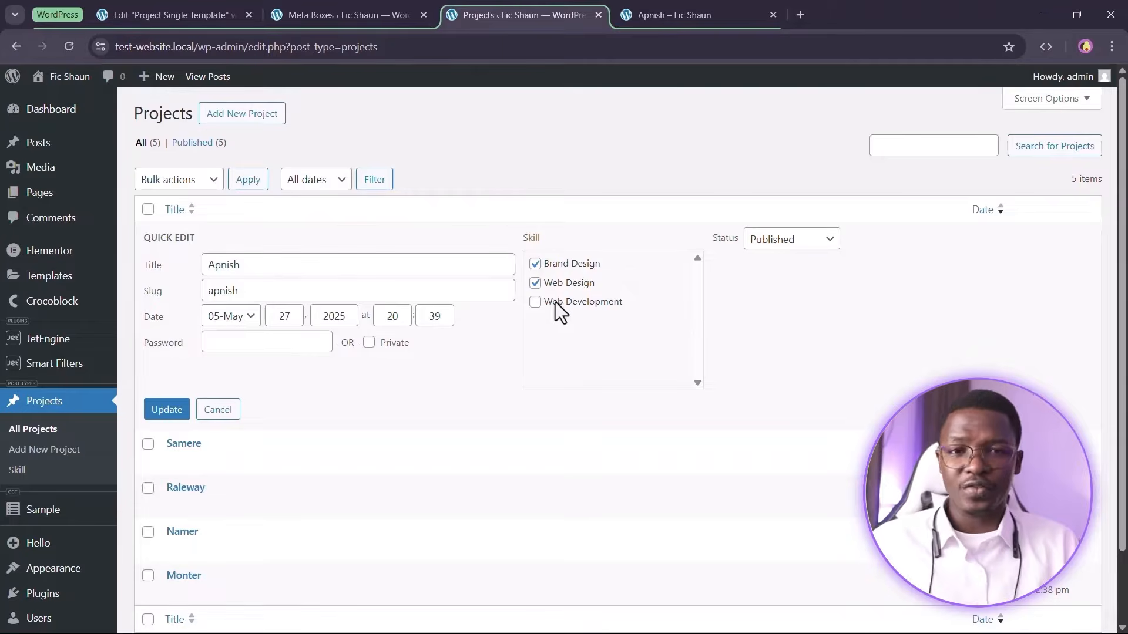
pyautogui.click(217, 410)
pyautogui.click(400, 2)
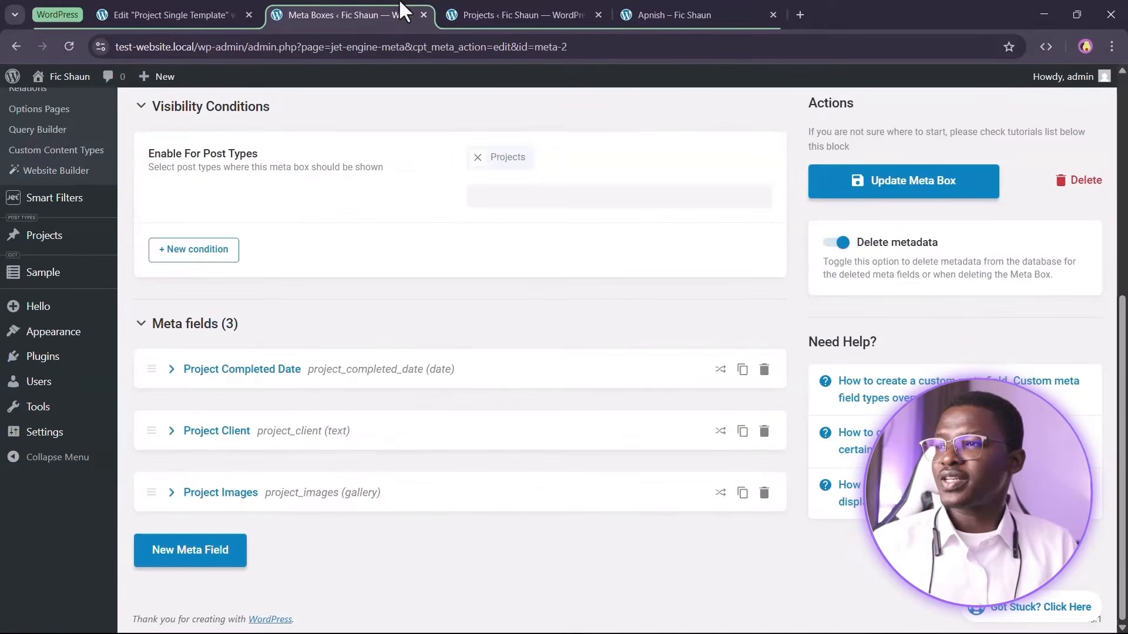
pyautogui.click(238, 7)
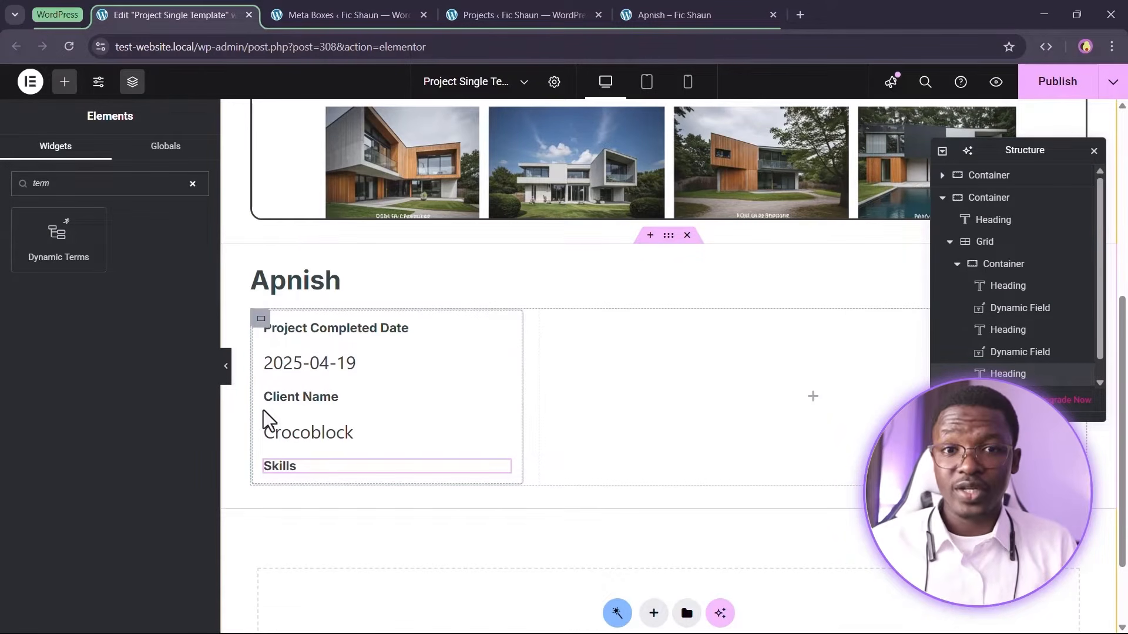
# Add a Dynamic Terms widget below the Skills heading, set its taxonomy to Skill and clear the delimiter
pyautogui.moveTo(53, 235); pyautogui.dragTo(298, 474)
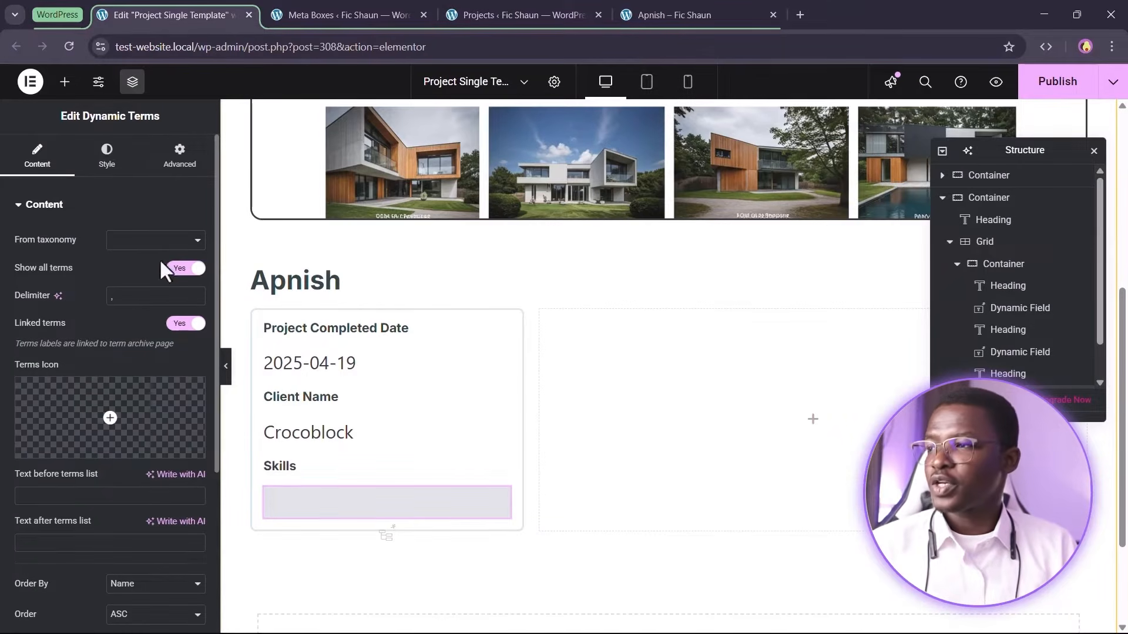
pyautogui.click(165, 241)
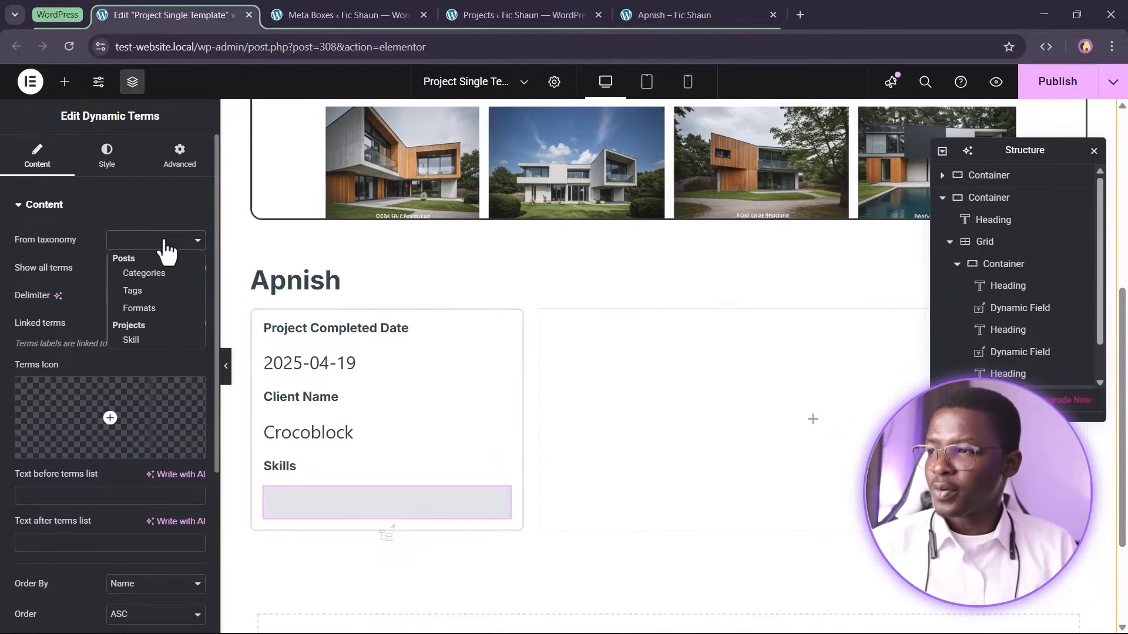
pyautogui.click(138, 338)
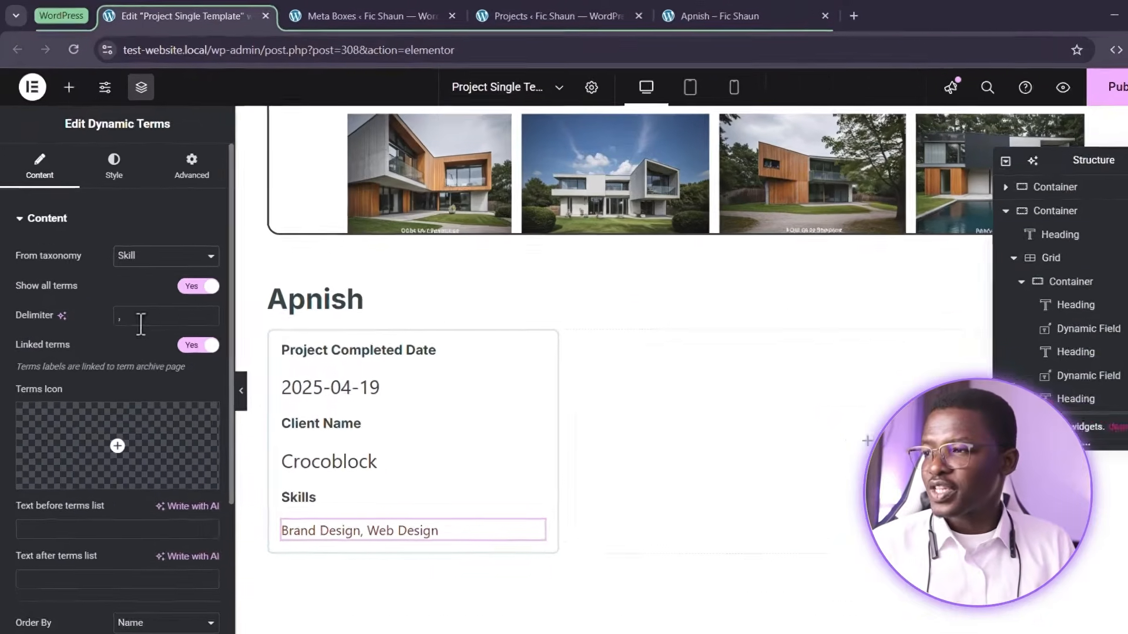
pyautogui.moveTo(132, 300); pyautogui.dragTo(71, 303)
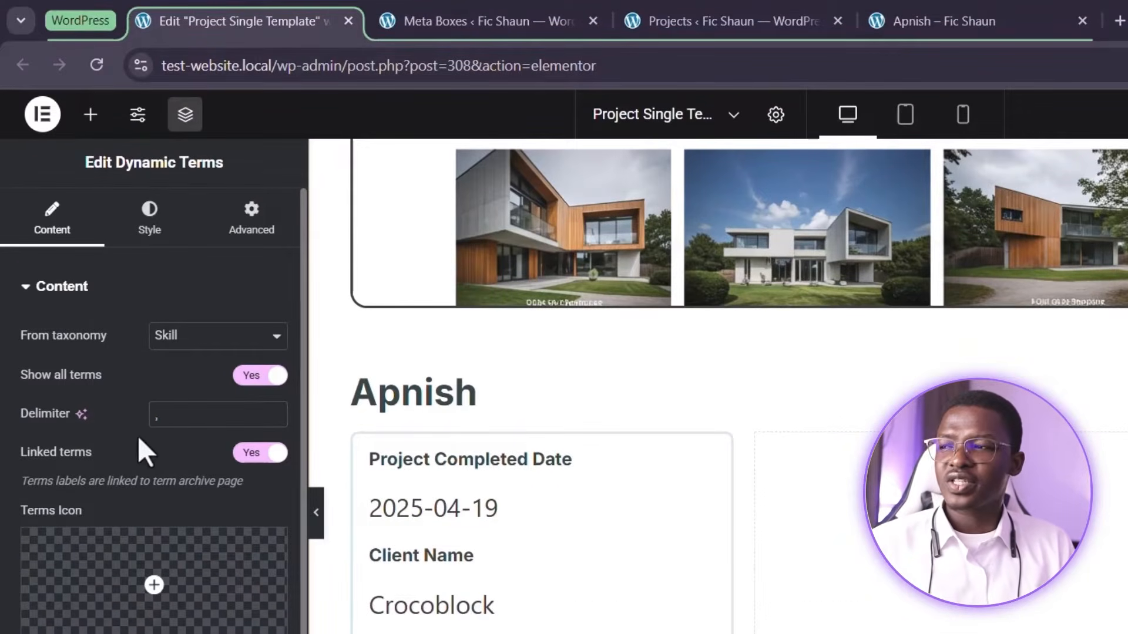
pyautogui.moveTo(171, 418); pyautogui.dragTo(123, 420)
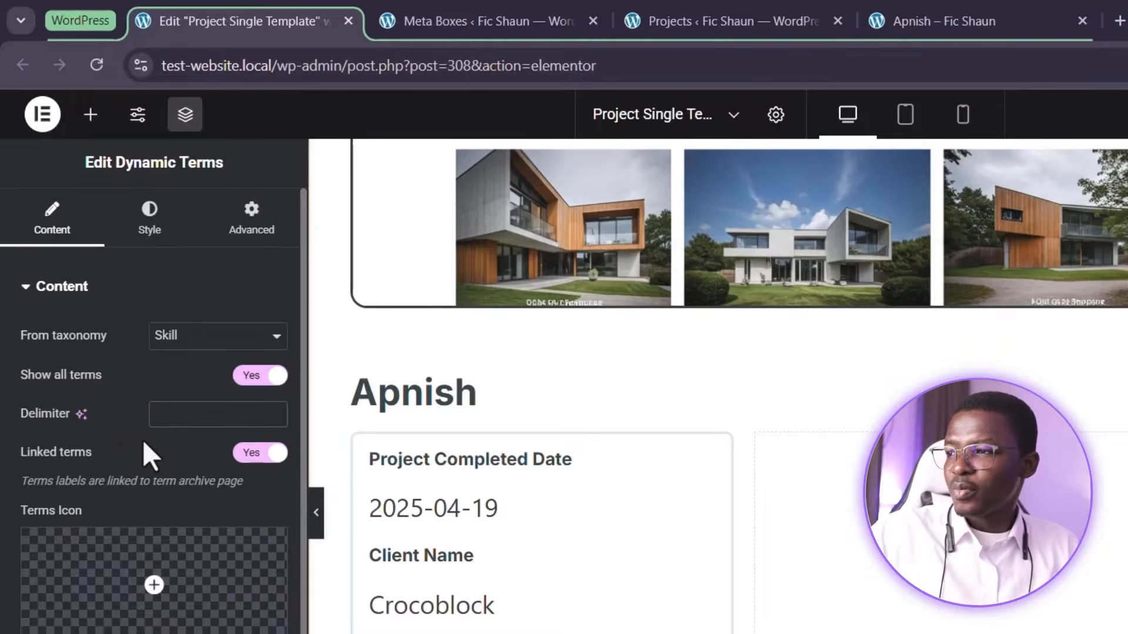
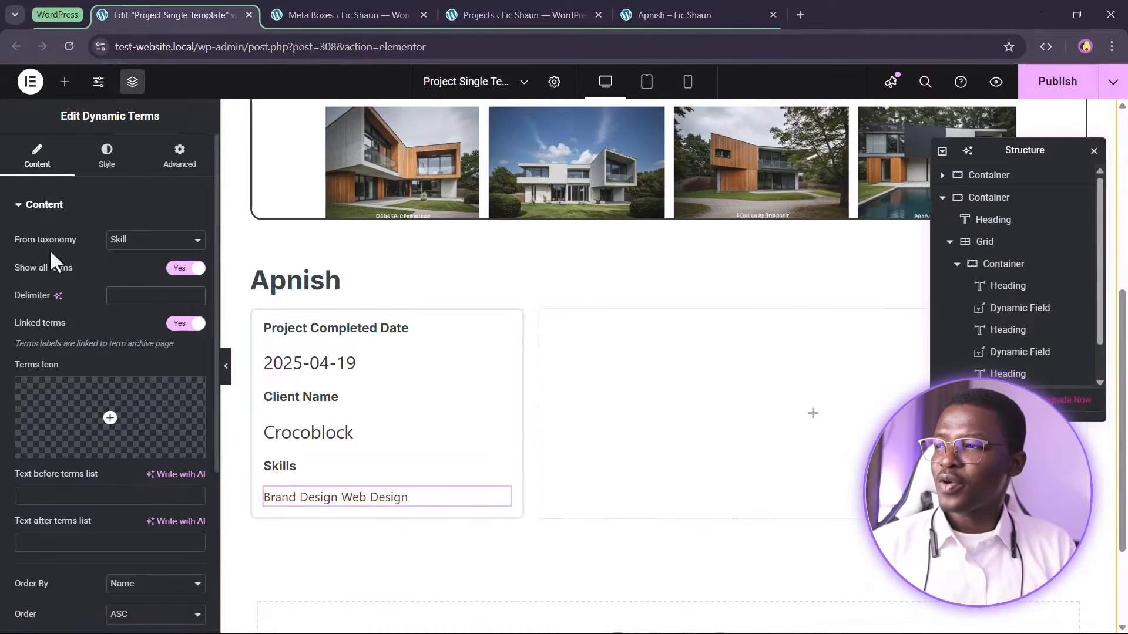
# Style the Dynamic Terms labels with global colours for the text colour and the background colour
pyautogui.click(108, 168)
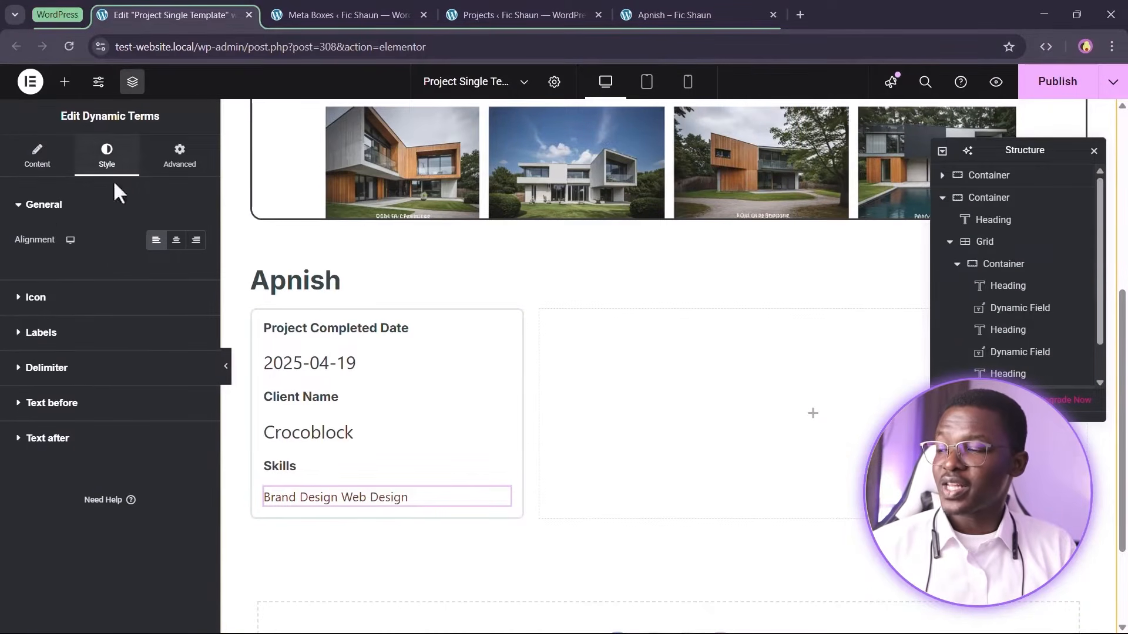
pyautogui.click(79, 339)
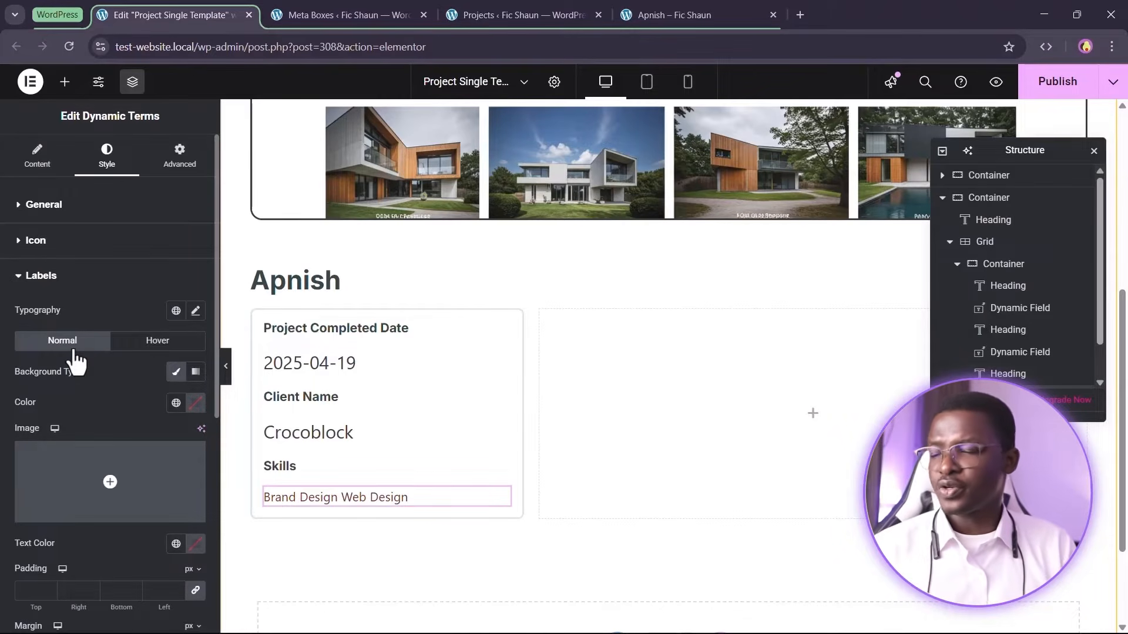
pyautogui.scroll(-3, 76, 361)
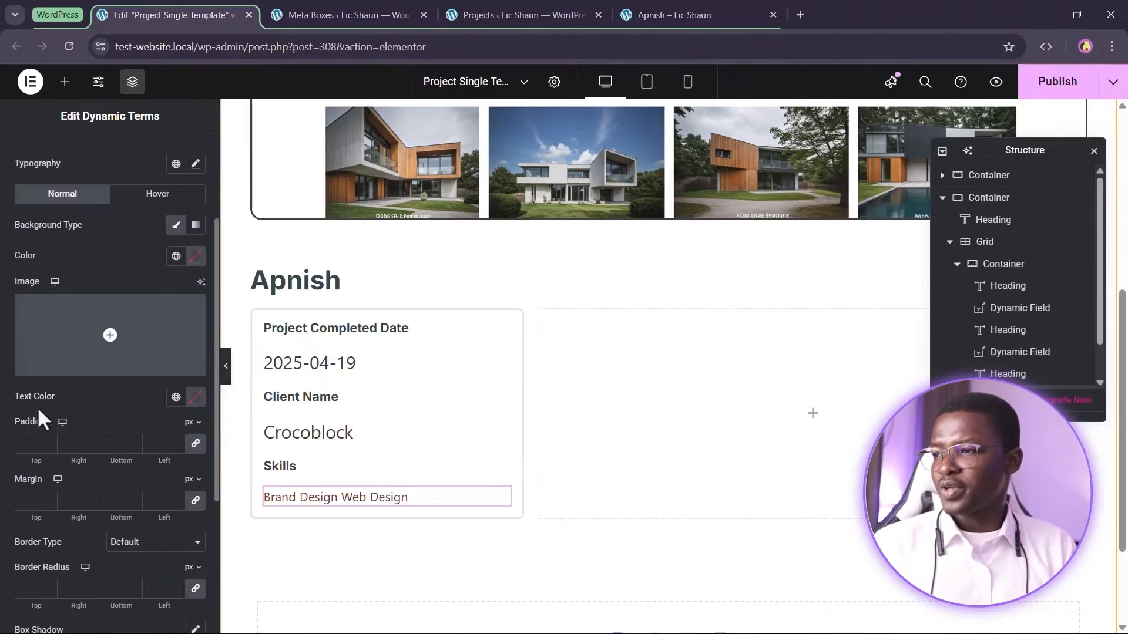
pyautogui.click(176, 397)
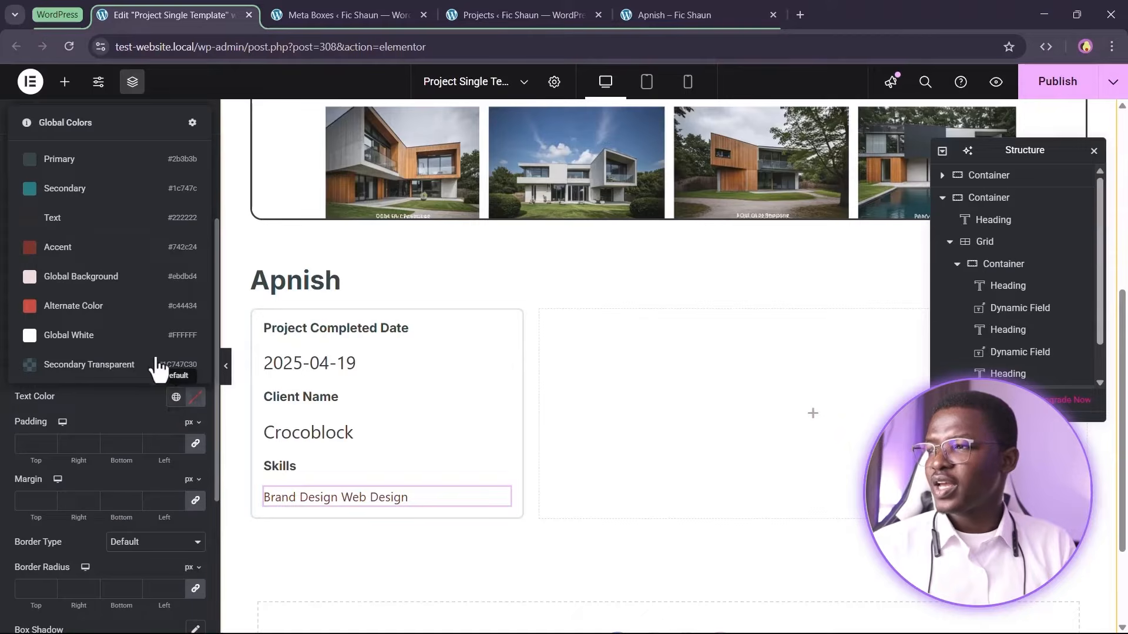
pyautogui.click(91, 172)
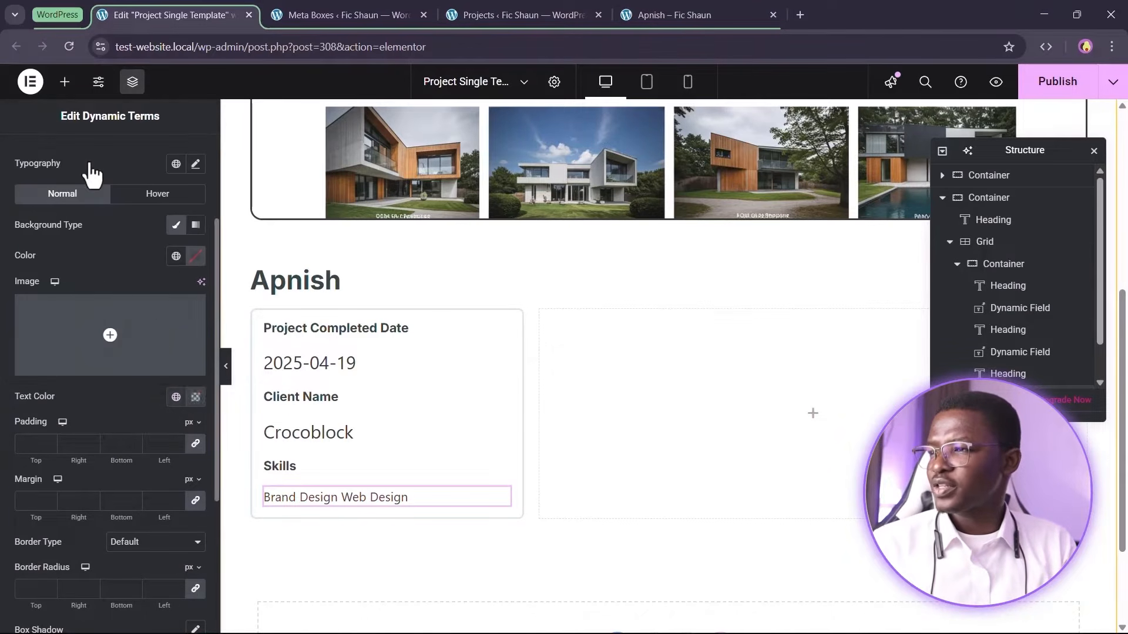
pyautogui.click(175, 256)
pyautogui.click(79, 531)
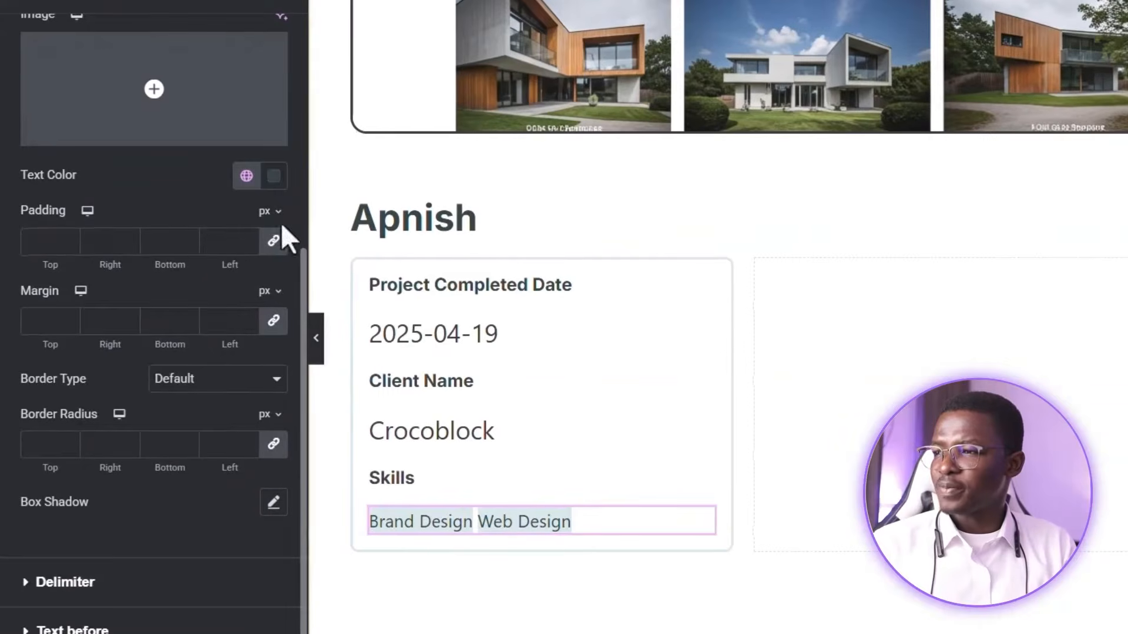
# Set the label padding to 0.5em top and bottom and 1em right and left
pyautogui.click(270, 210)
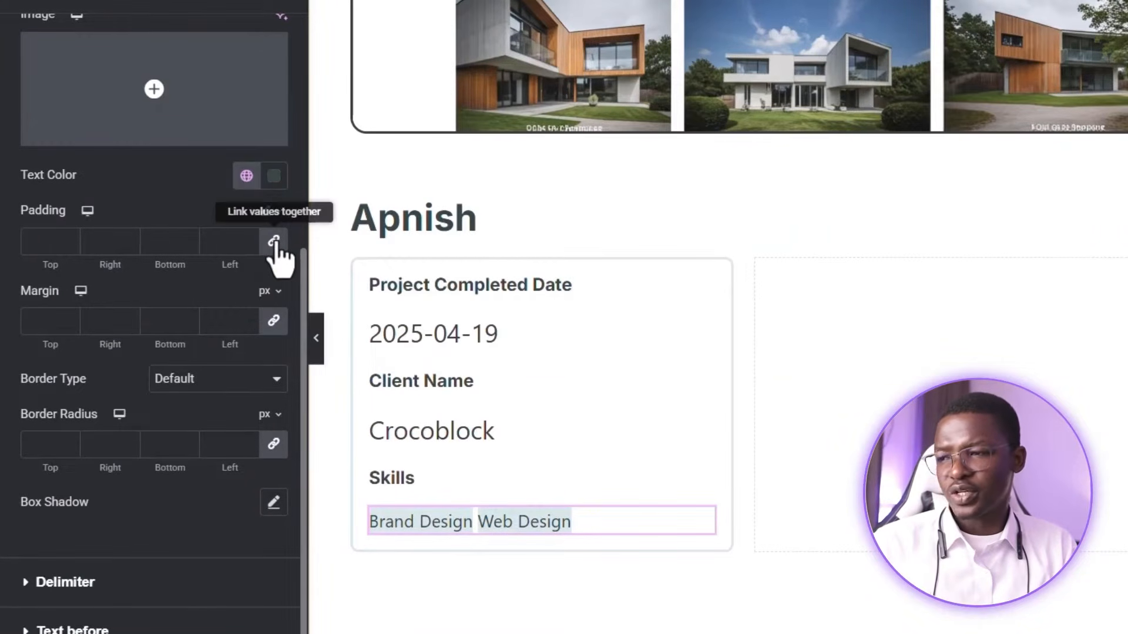
pyautogui.click(274, 244)
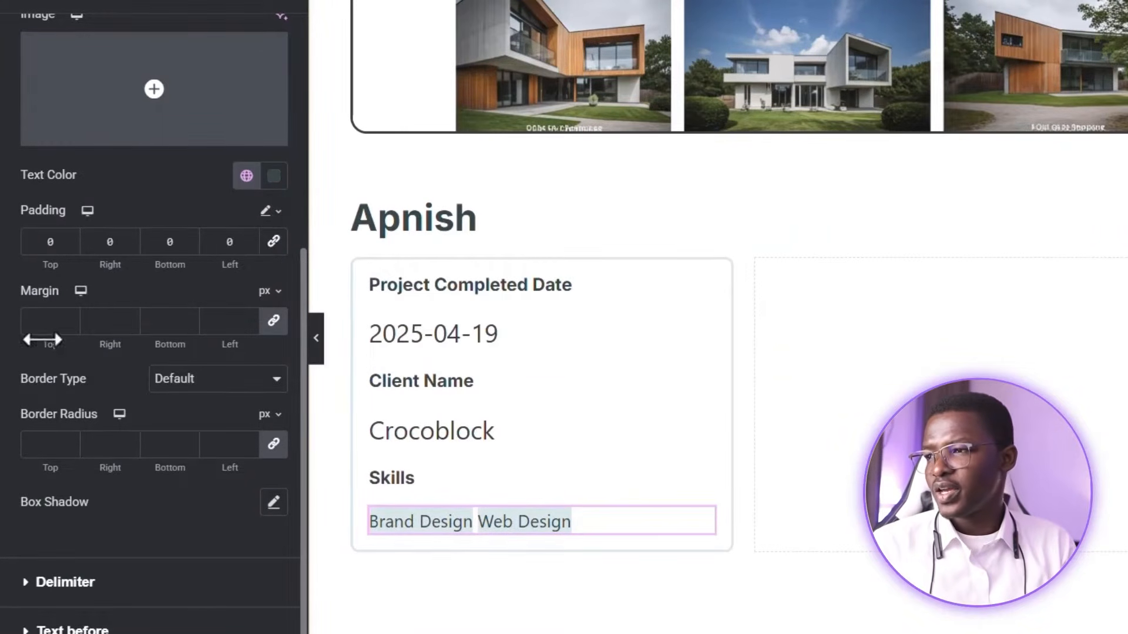
pyautogui.click(55, 242)
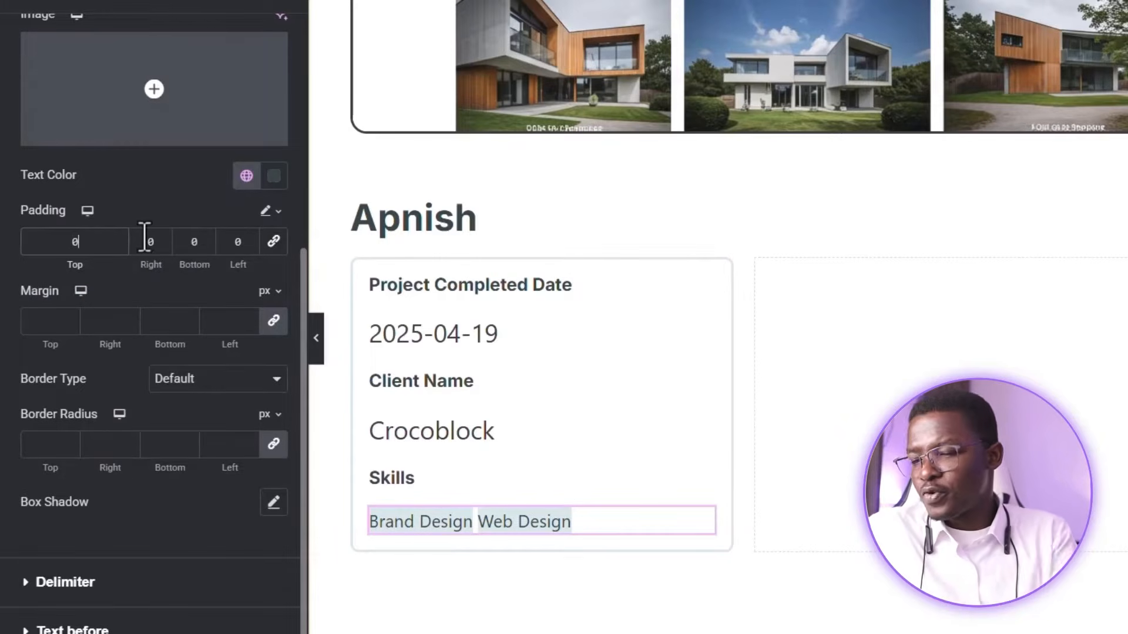
pyautogui.write('.5em')
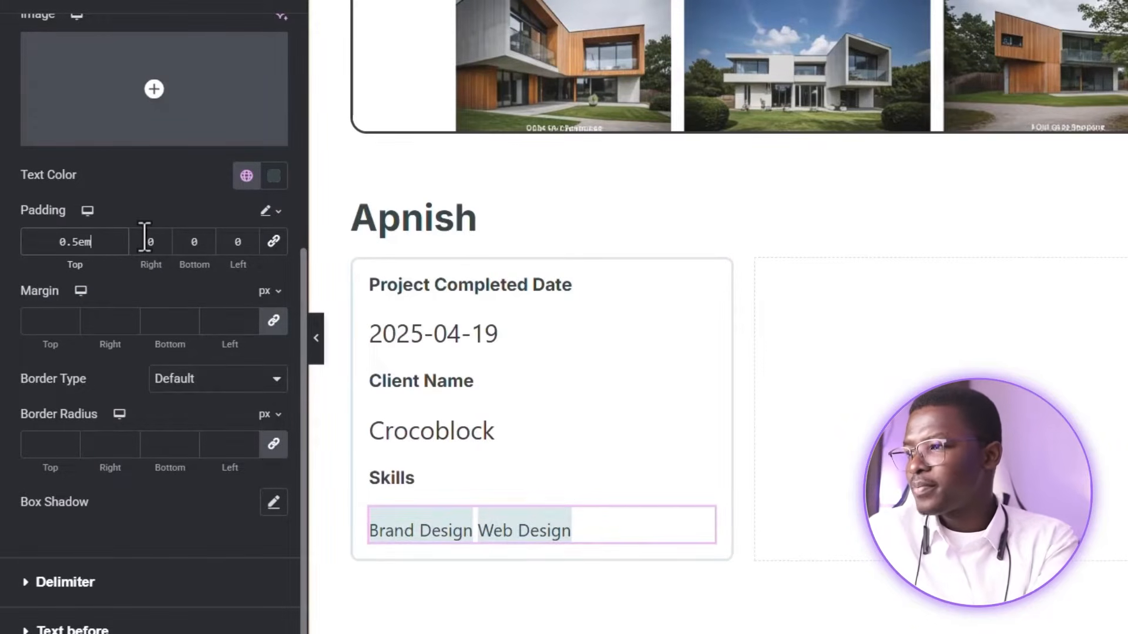
pyautogui.click(189, 247)
pyautogui.write('.5em')
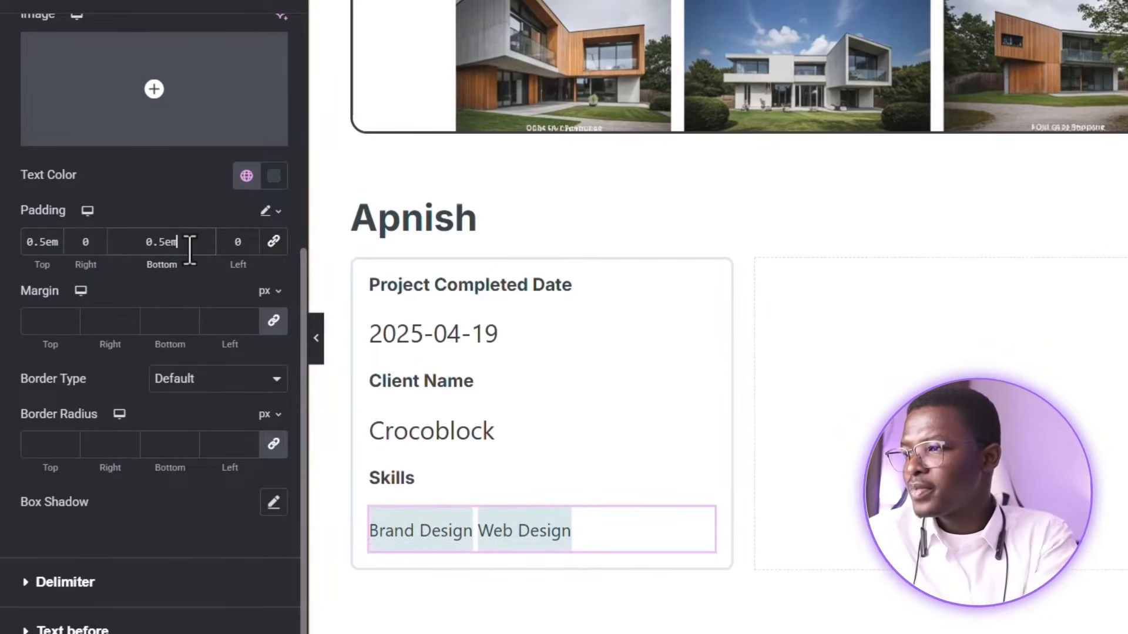
pyautogui.click(82, 249)
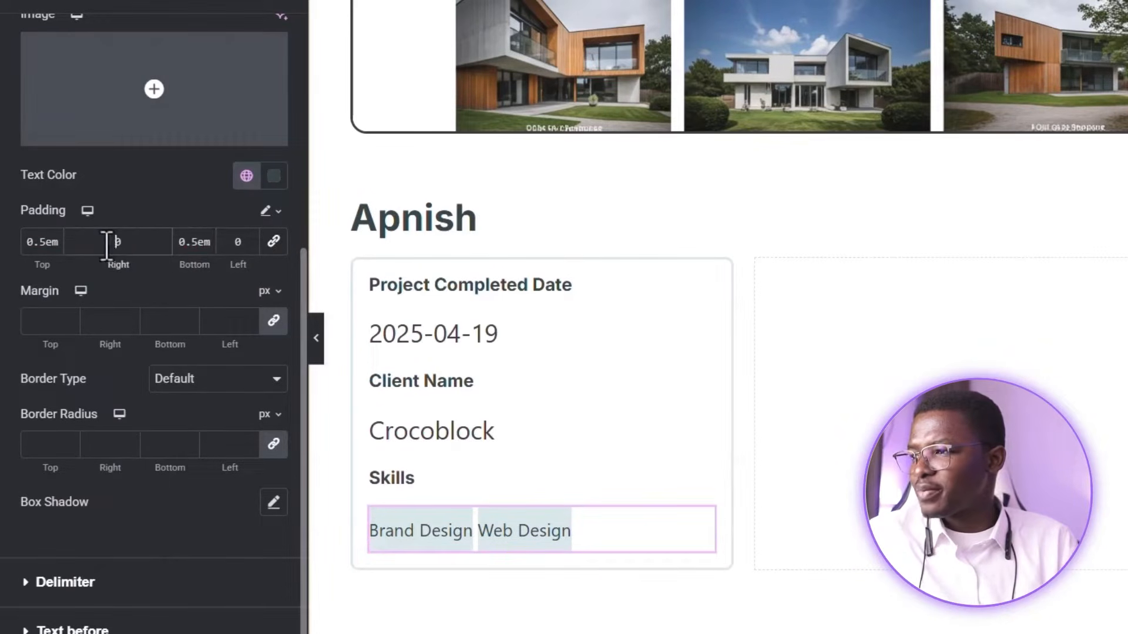
pyautogui.moveTo(92, 243); pyautogui.dragTo(156, 241)
pyautogui.write('1')
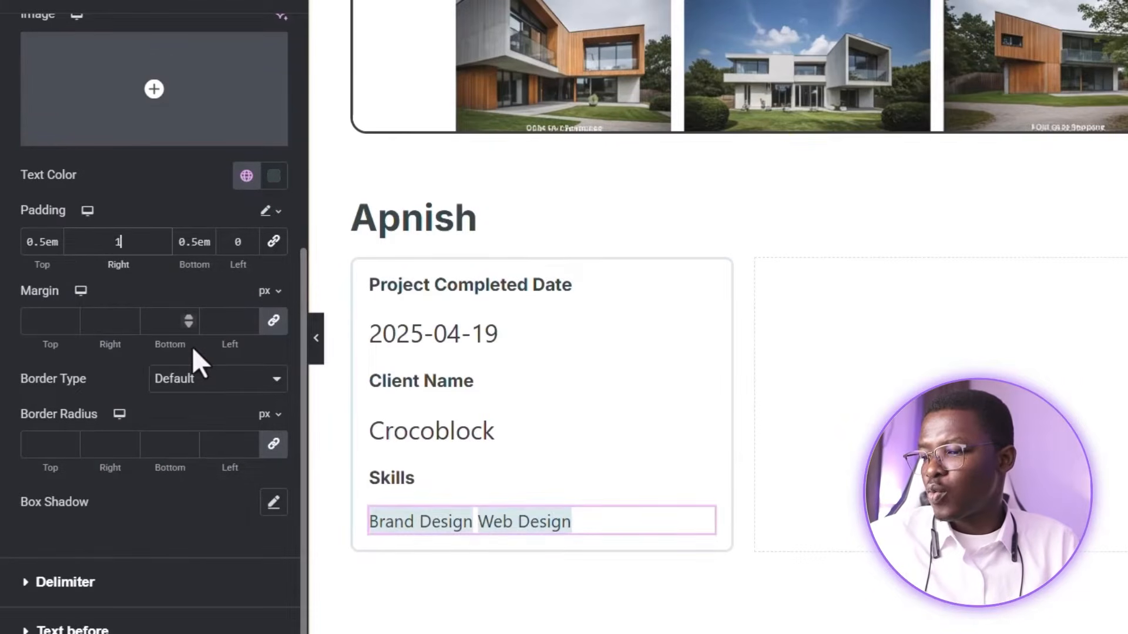
pyautogui.write('em')
pyautogui.click(235, 242)
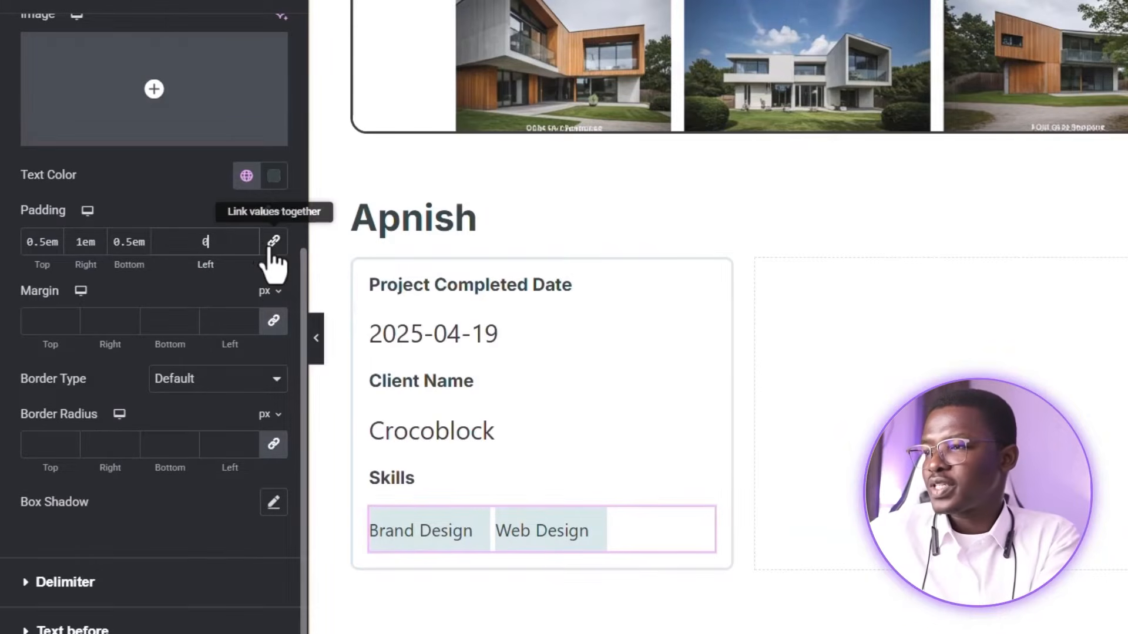
pyautogui.write('1em')
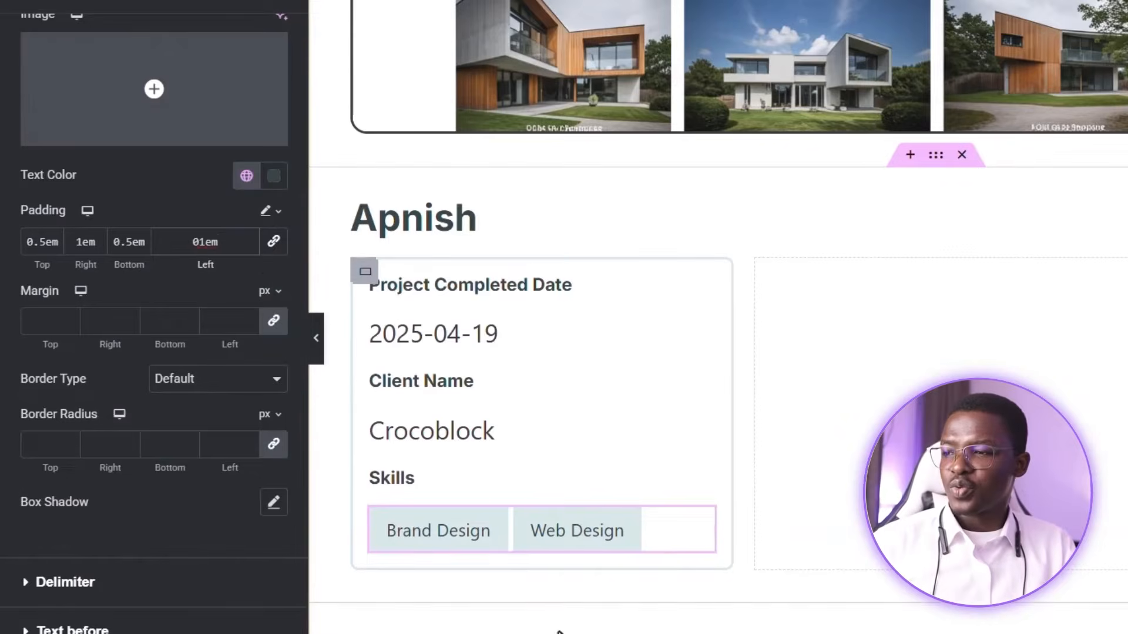
pyautogui.click(464, 427)
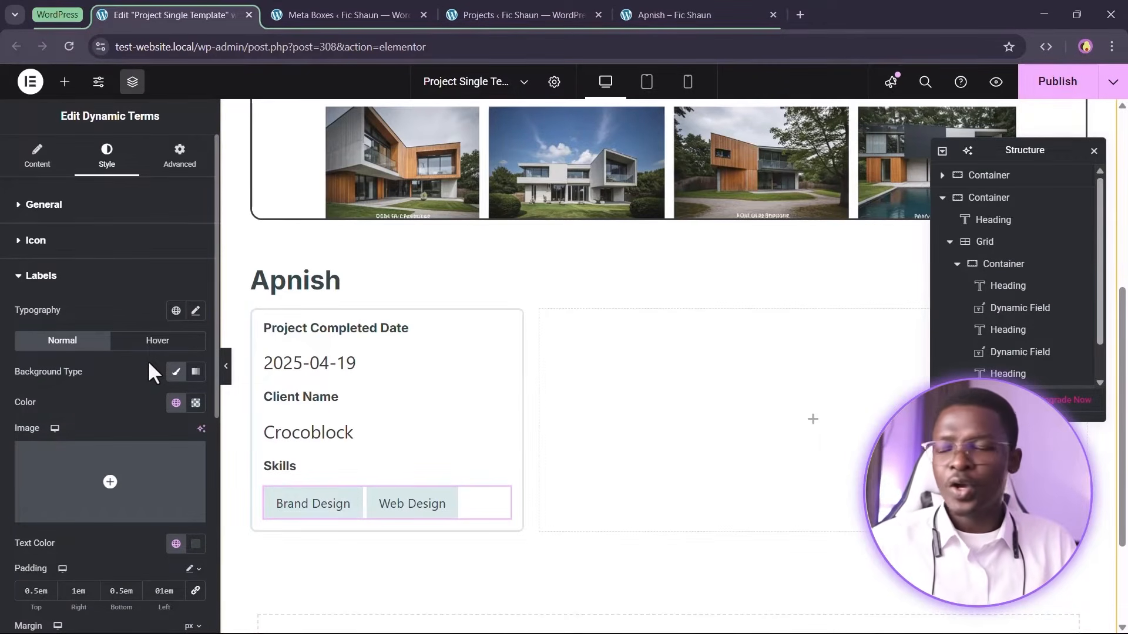
# Round the Dynamic Terms labels' corners with a 0.5rem border radius on all sides
pyautogui.scroll(-4, 111, 516)
pyautogui.scroll(-1, 99, 415)
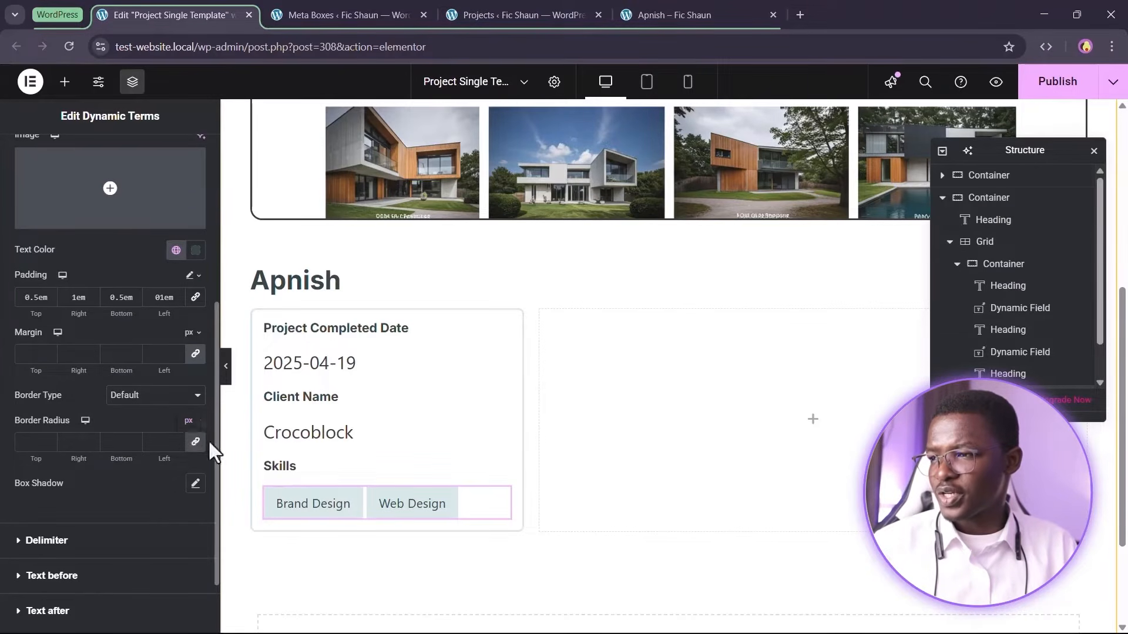
pyautogui.click(188, 465)
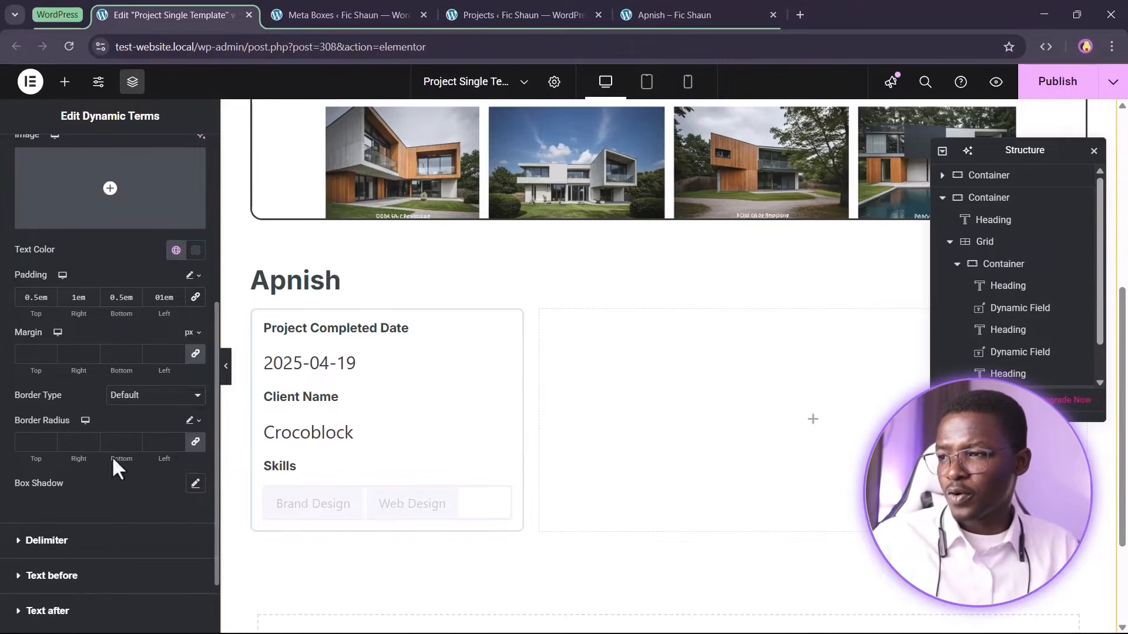
pyautogui.click(37, 443)
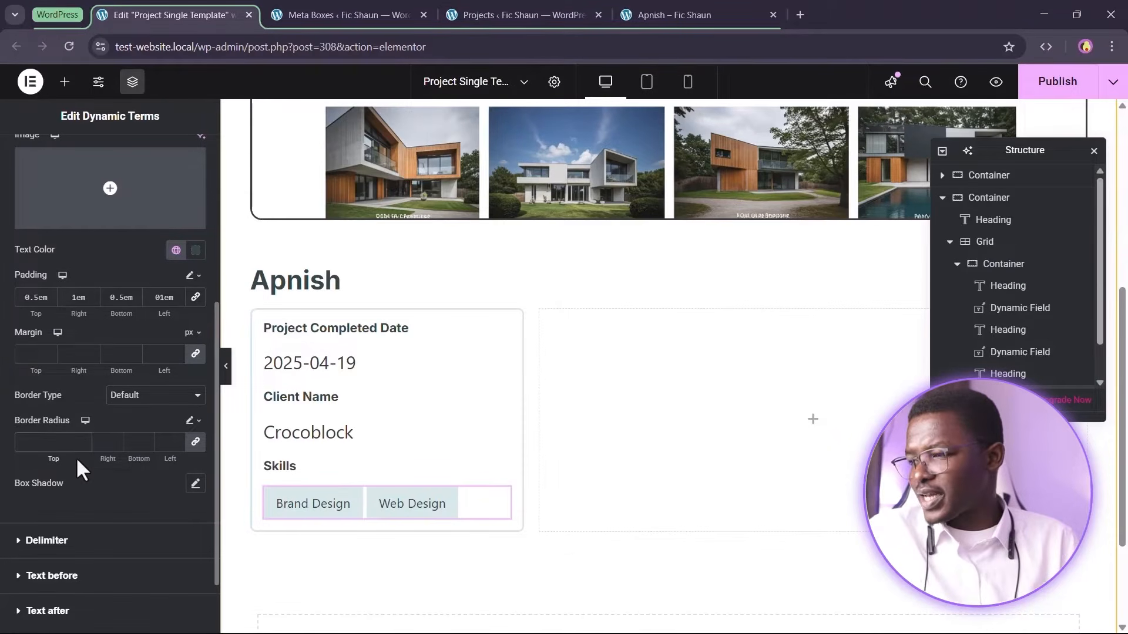
pyautogui.write('0')
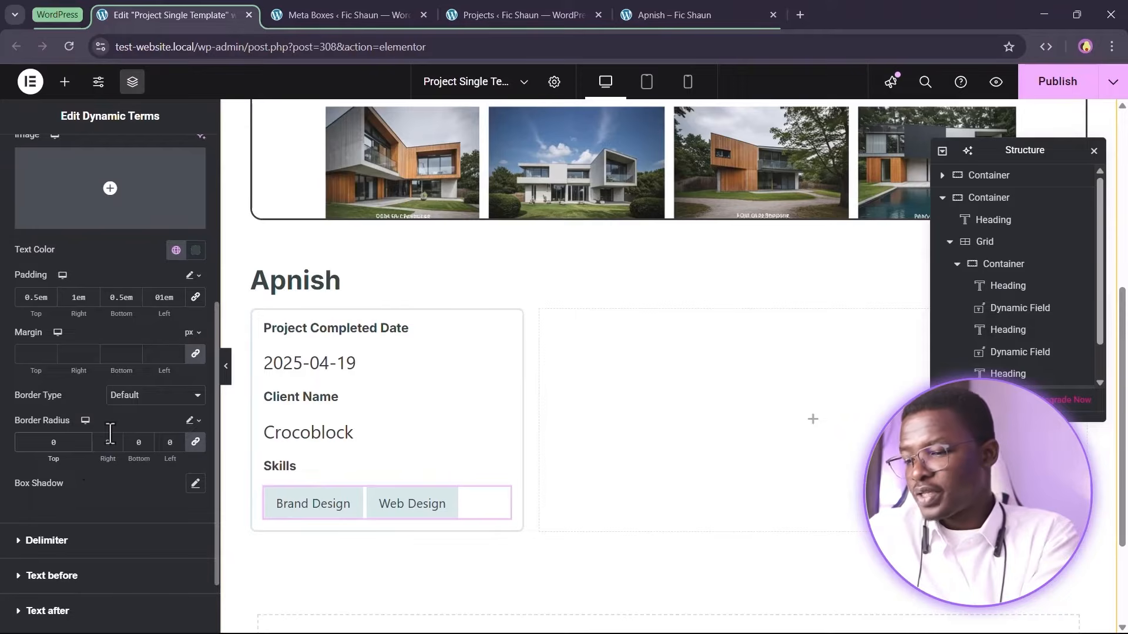
pyautogui.write('.5rem')
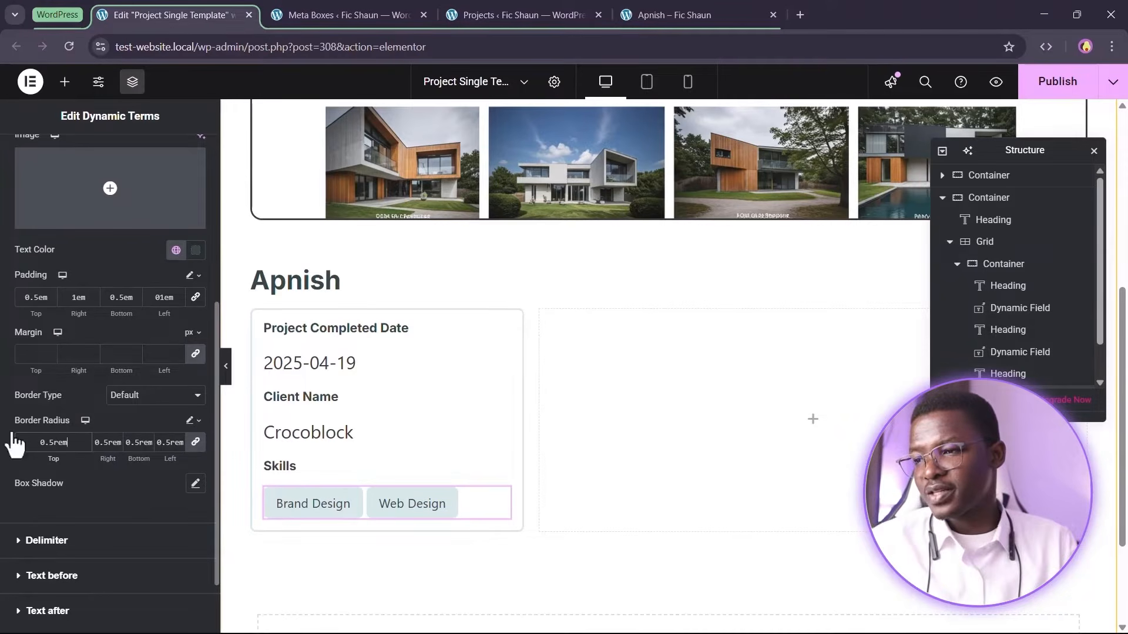
# Open the Apnish project in the post editor to check its body content
pyautogui.click(1037, 352)
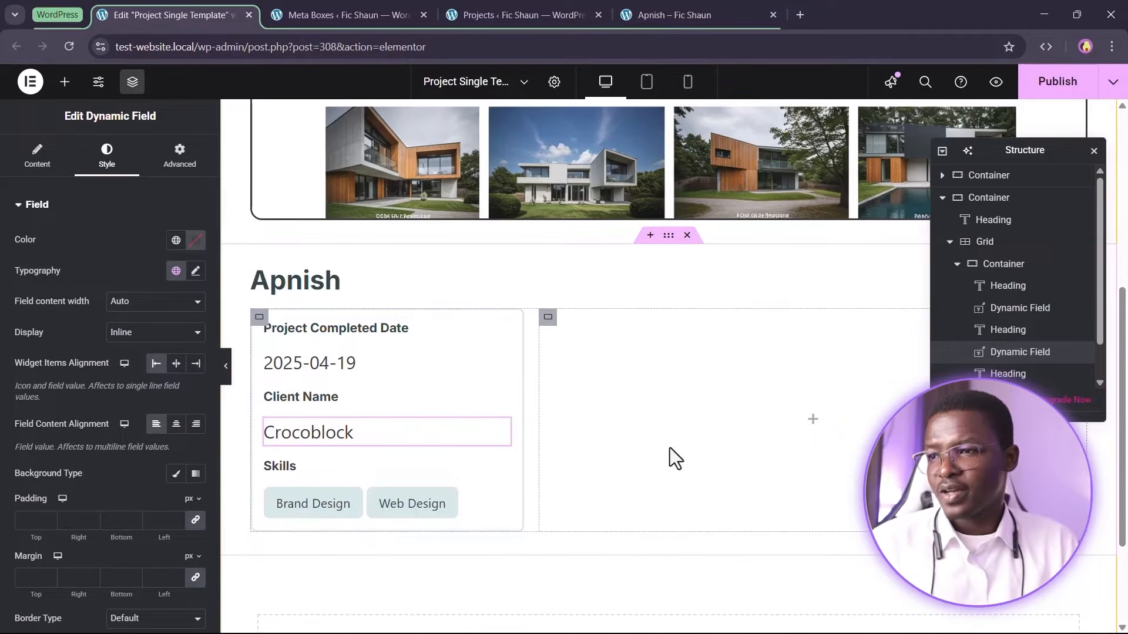
pyautogui.click(549, 317)
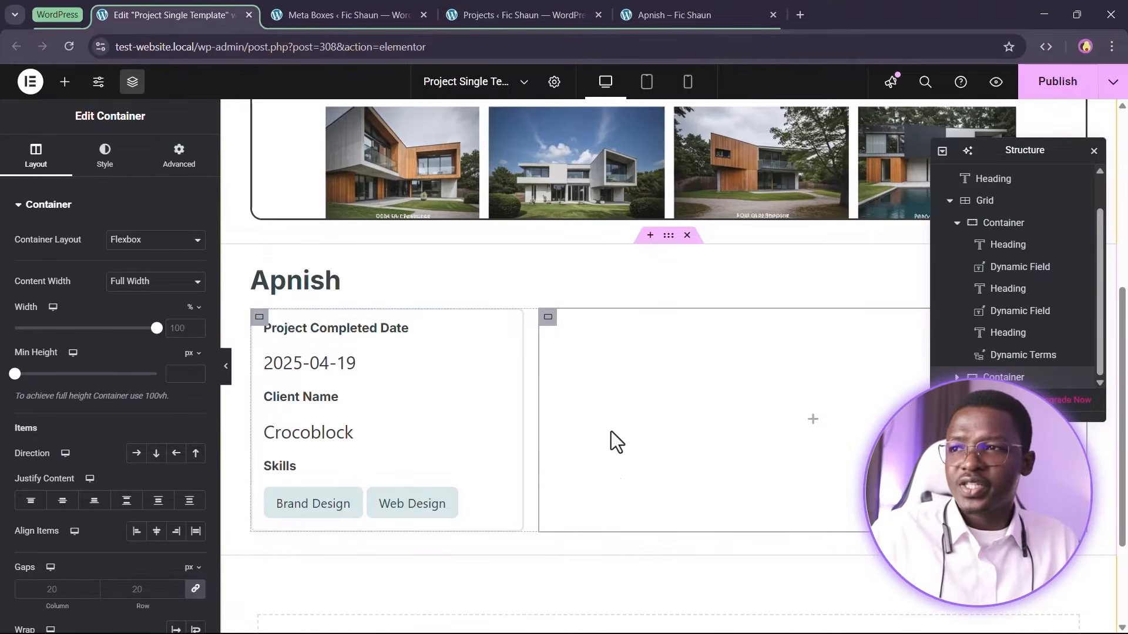
pyautogui.click(523, 15)
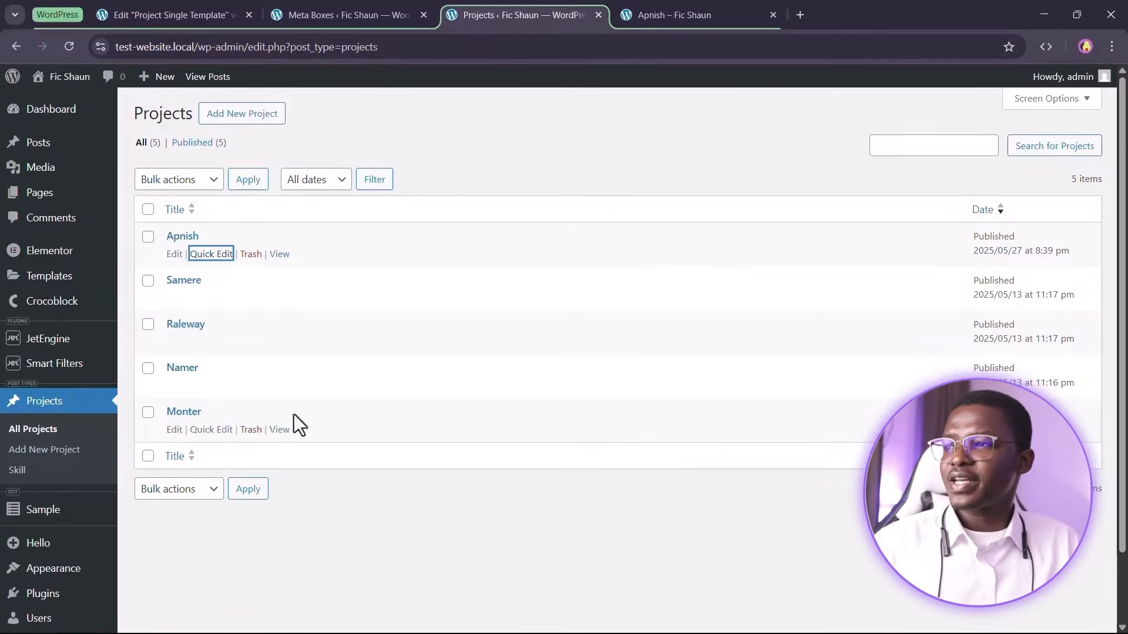
pyautogui.click(174, 254)
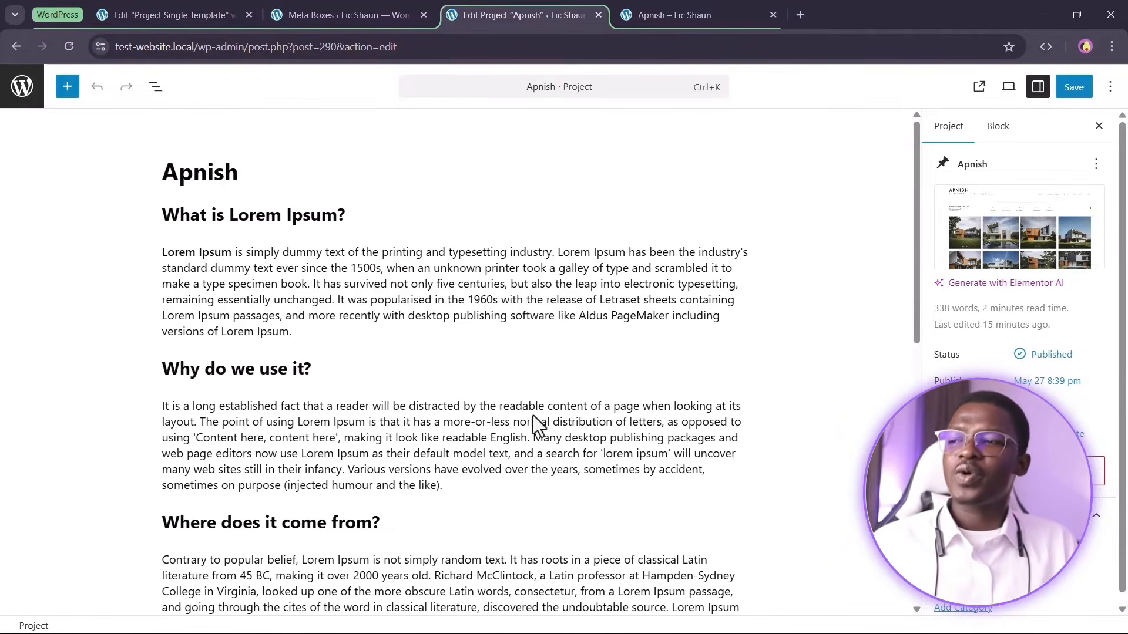
pyautogui.click(161, 14)
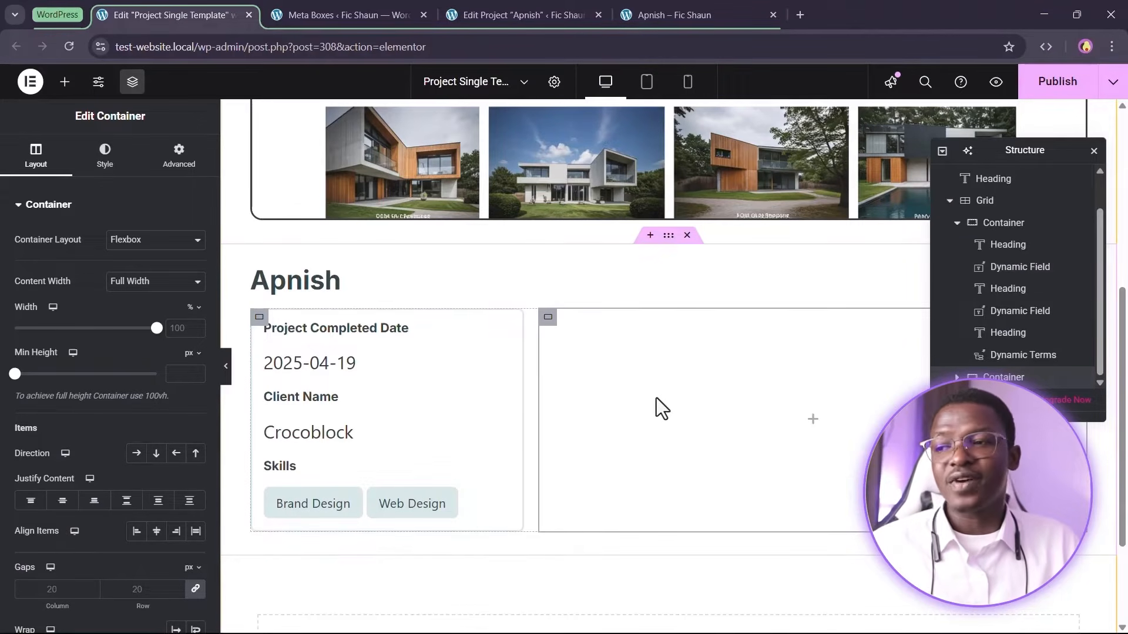
# Add a Dynamic Field widget to the empty right-hand container and set its object field to Content
pyautogui.click(64, 82)
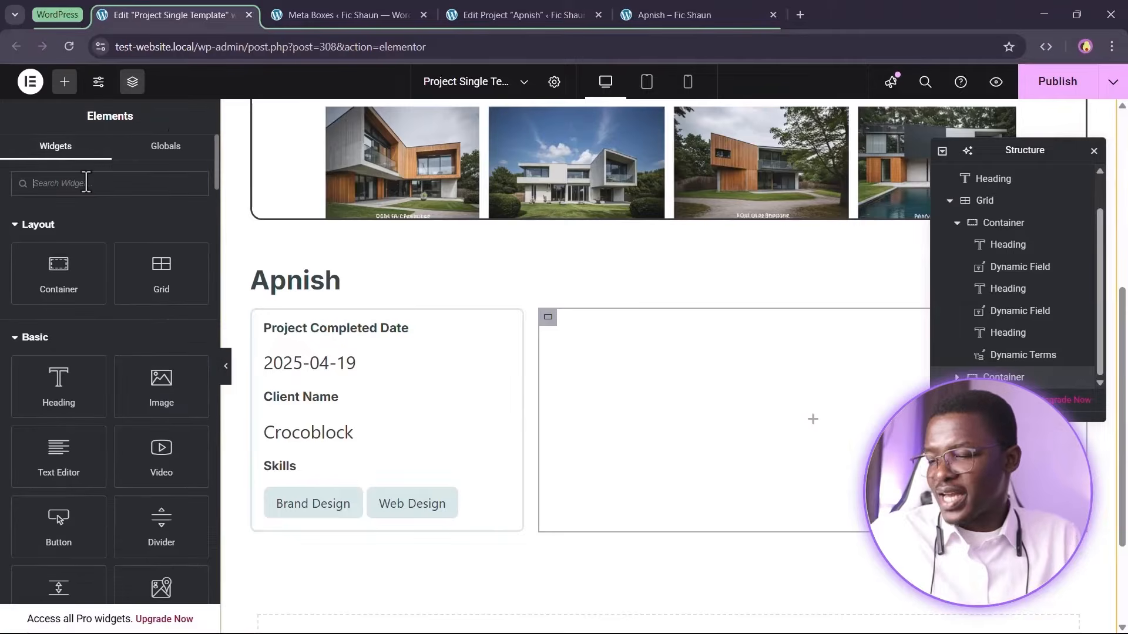
pyautogui.write('dyn')
pyautogui.moveTo(57, 235); pyautogui.dragTo(783, 432)
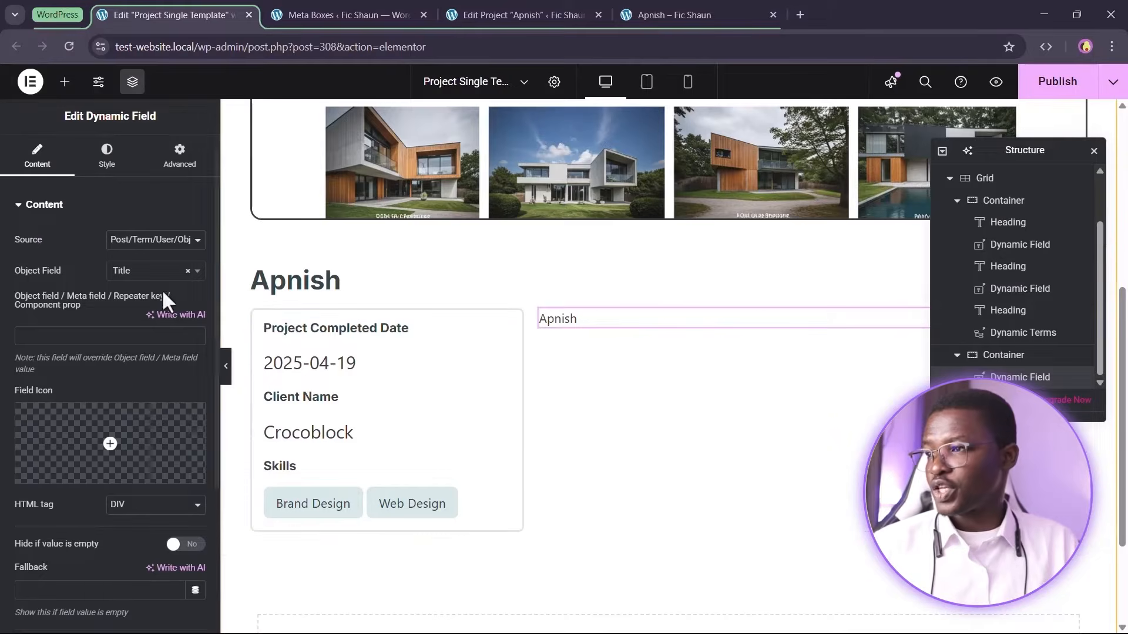
pyautogui.click(151, 271)
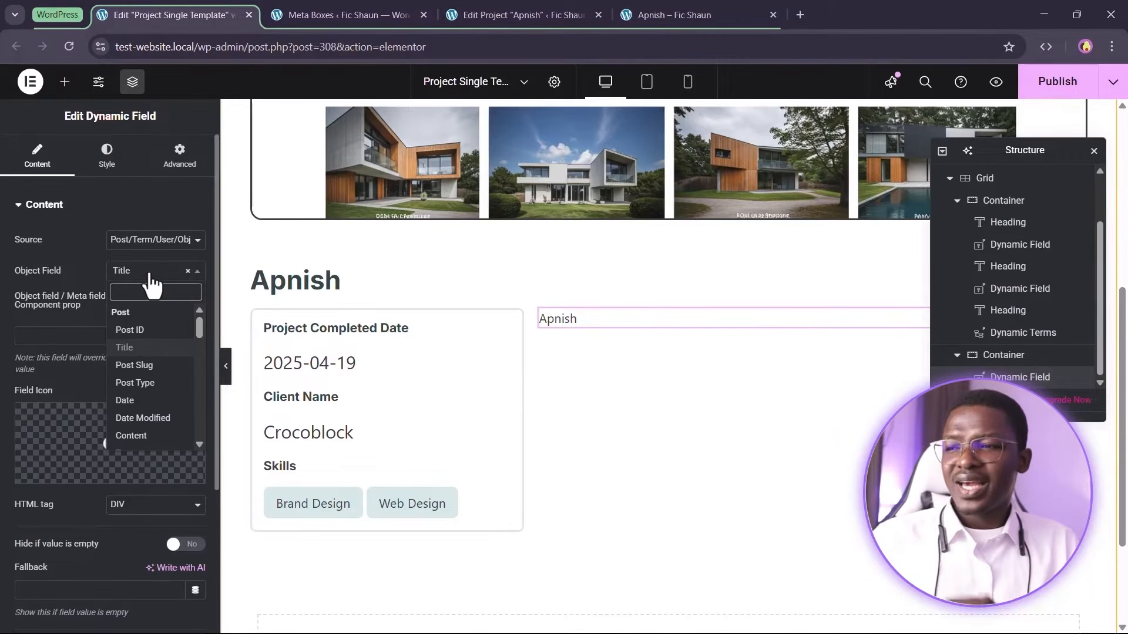
pyautogui.scroll(-2, 147, 382)
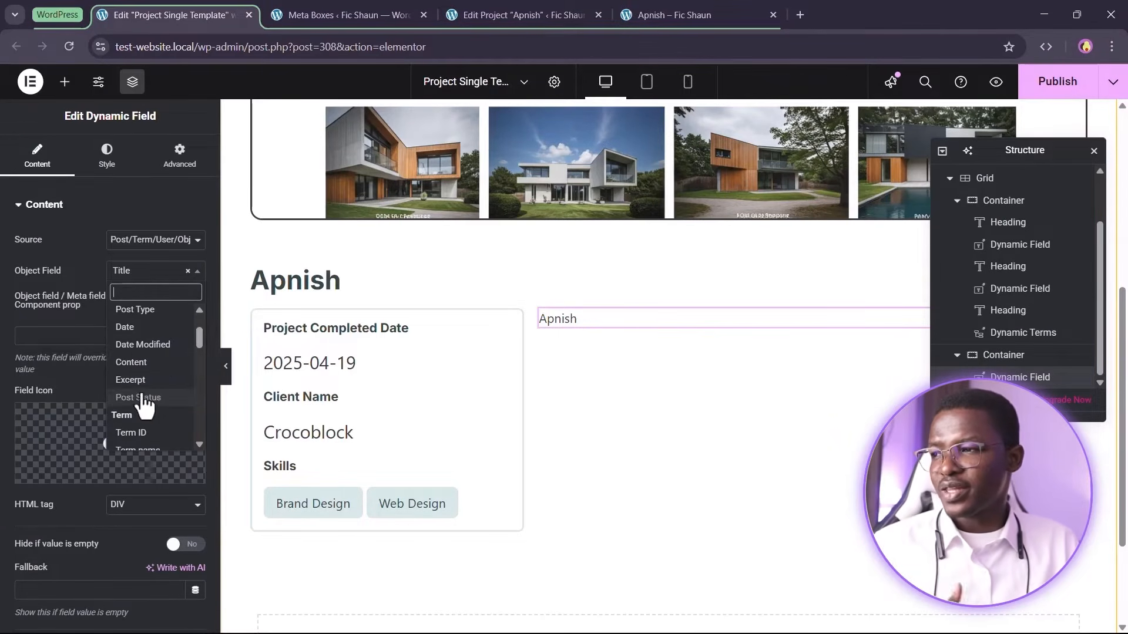
pyautogui.click(163, 365)
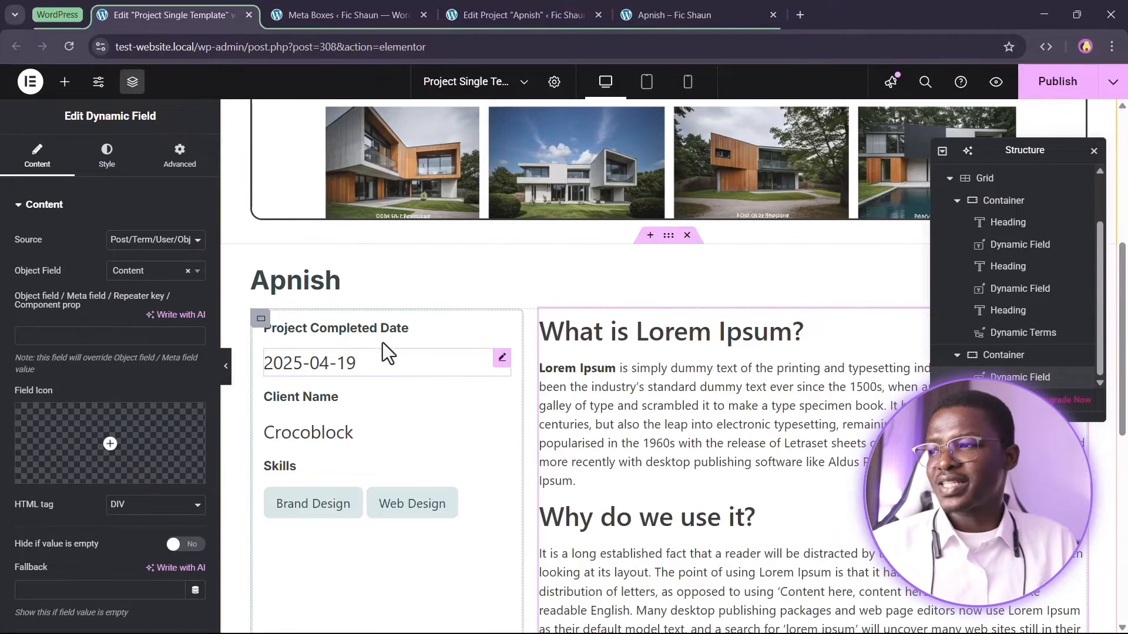
pyautogui.scroll(-3, 581, 411)
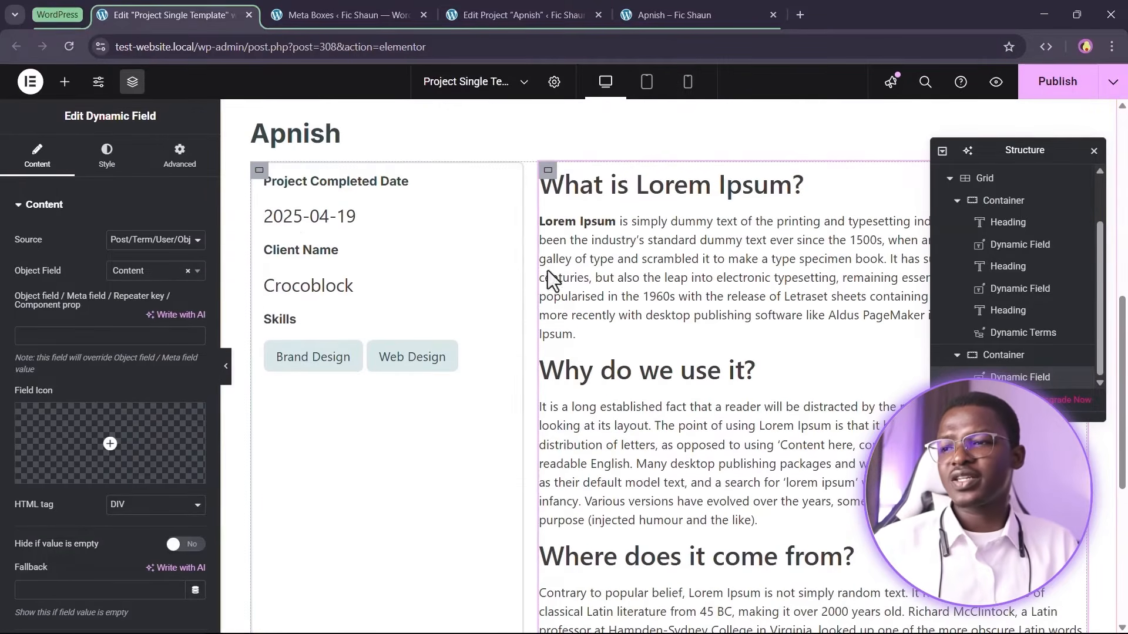
pyautogui.scroll(5, 707, 320)
pyautogui.scroll(-4, 721, 384)
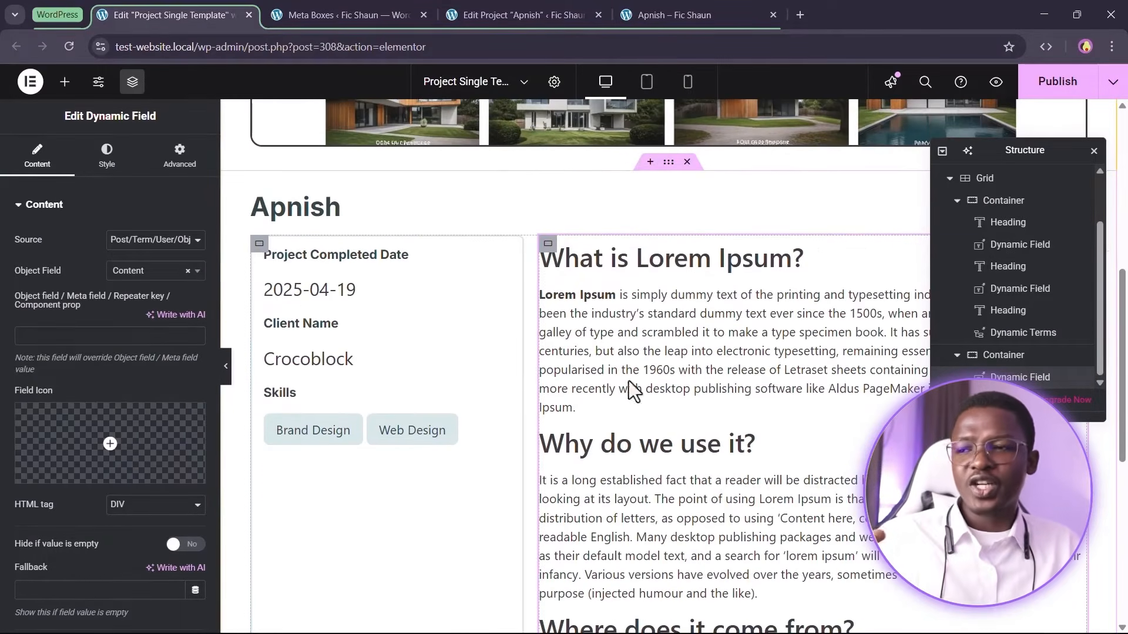
pyautogui.click(502, 6)
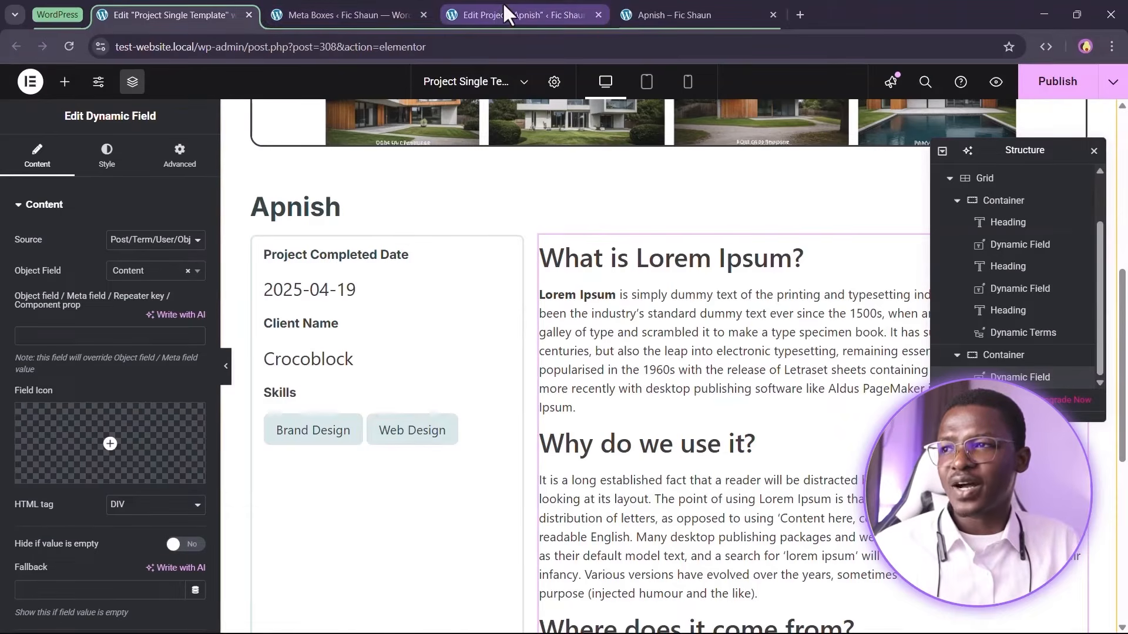
pyautogui.click(168, 15)
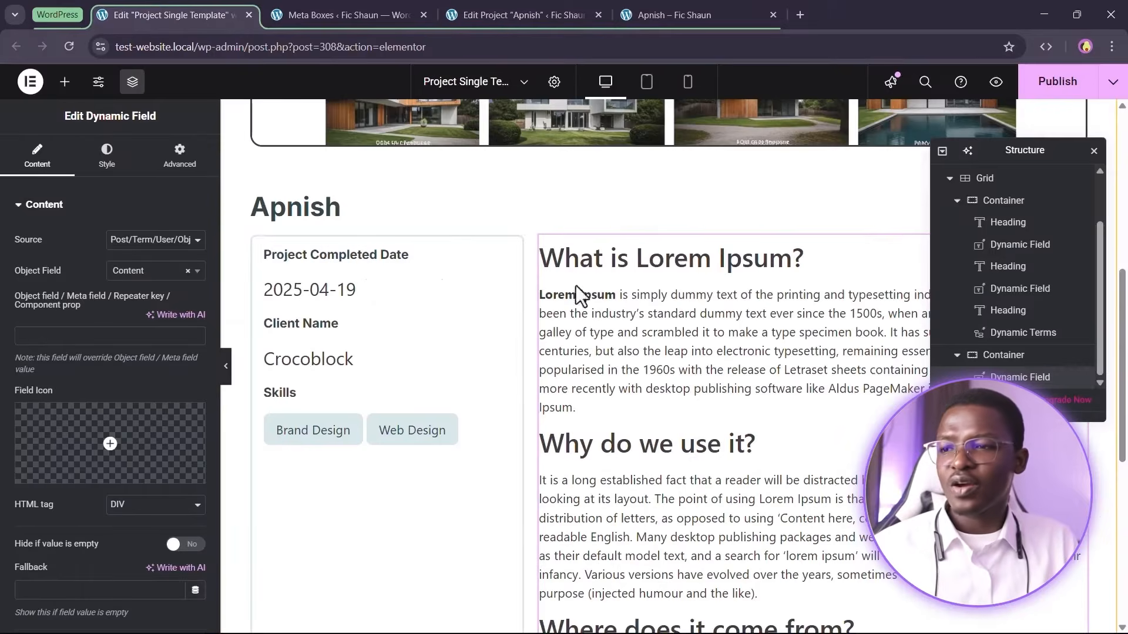
# Publish the Project Single template with the new content field
pyautogui.scroll(-5, 664, 317)
pyautogui.scroll(5, 661, 319)
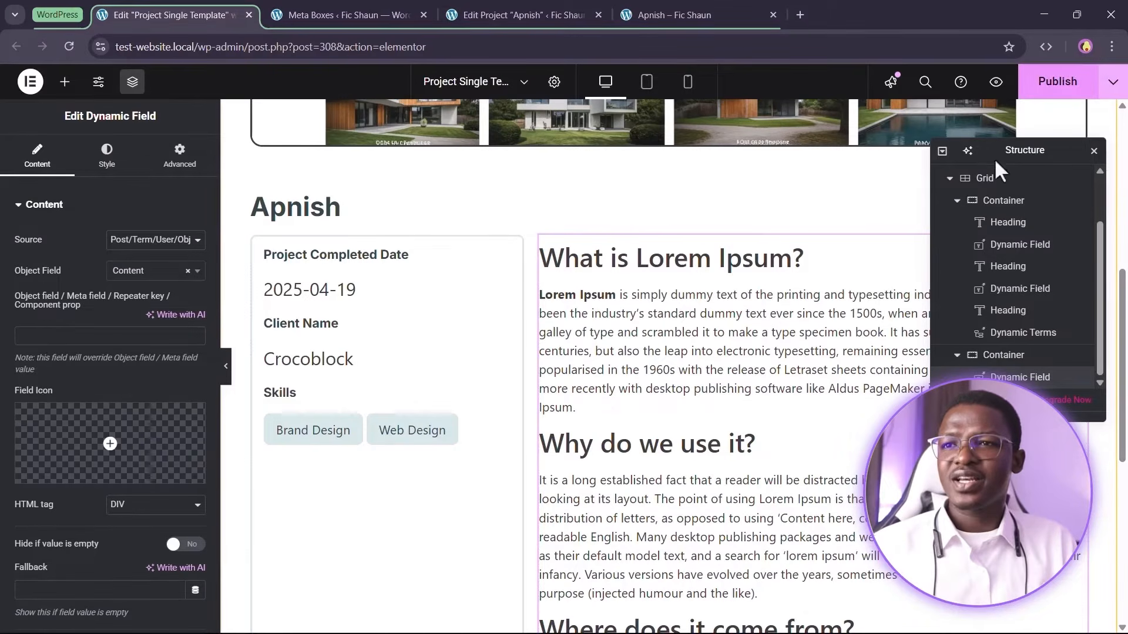
pyautogui.click(1052, 82)
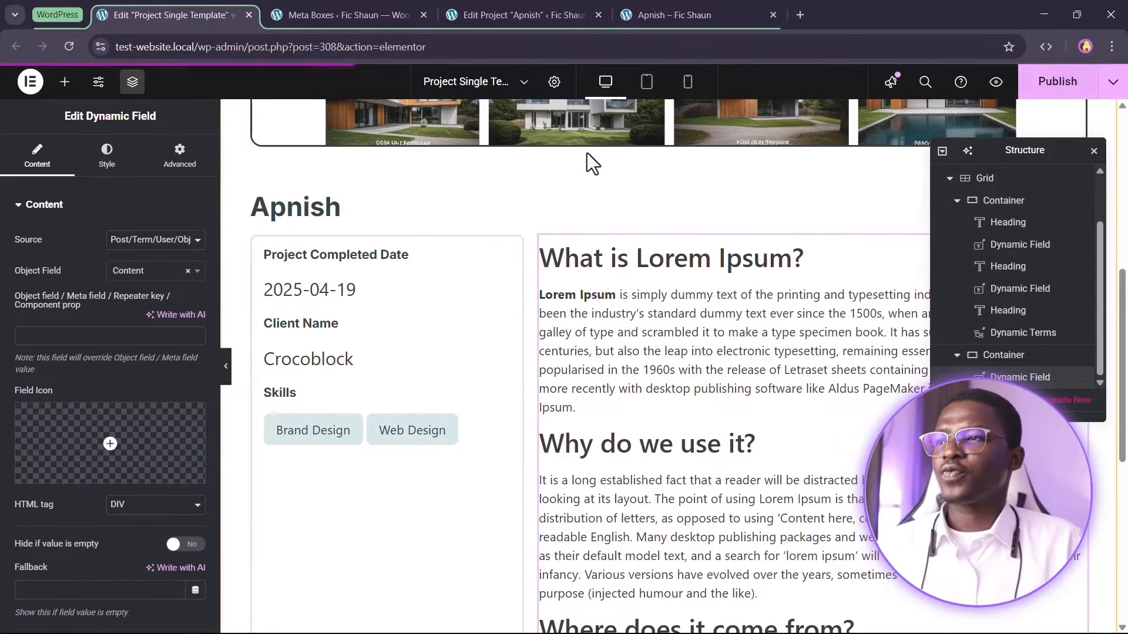
# Reload the Apnish project page and review its front-end layout, content and skill links
pyautogui.click(701, 10)
pyautogui.click(69, 46)
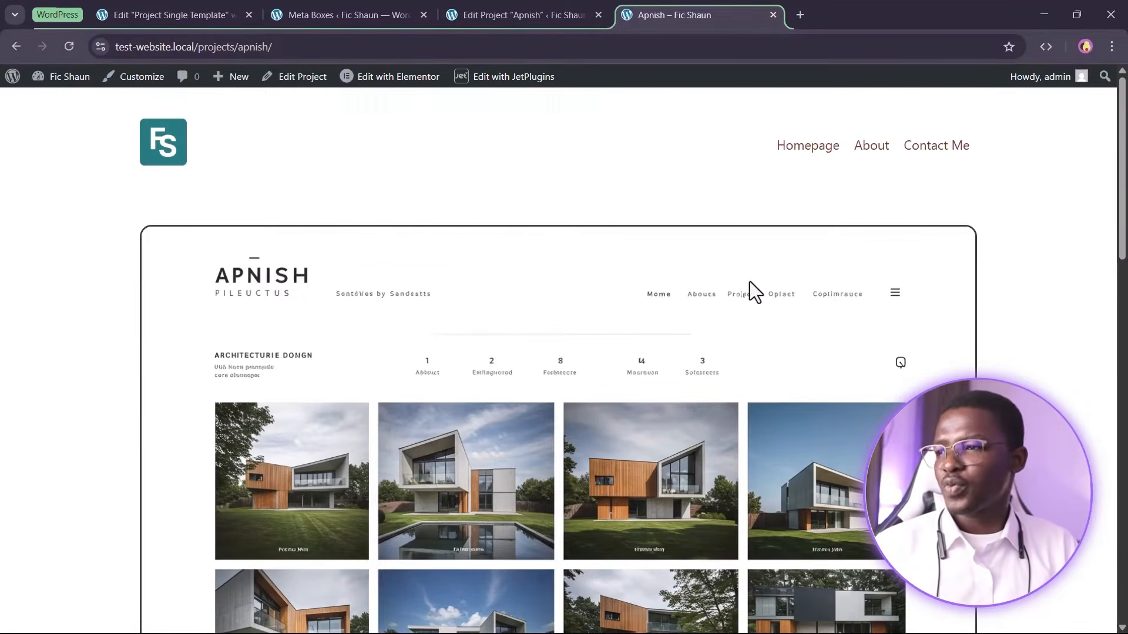
pyautogui.scroll(-10, 815, 336)
pyautogui.scroll(1, 667, 360)
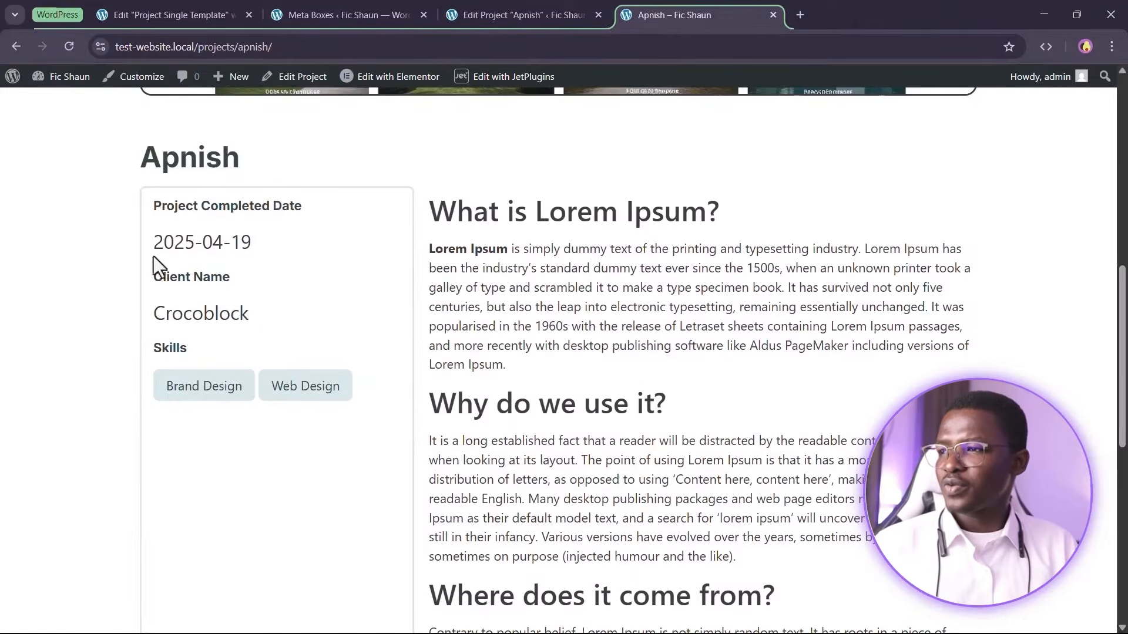
pyautogui.scroll(4, 586, 234)
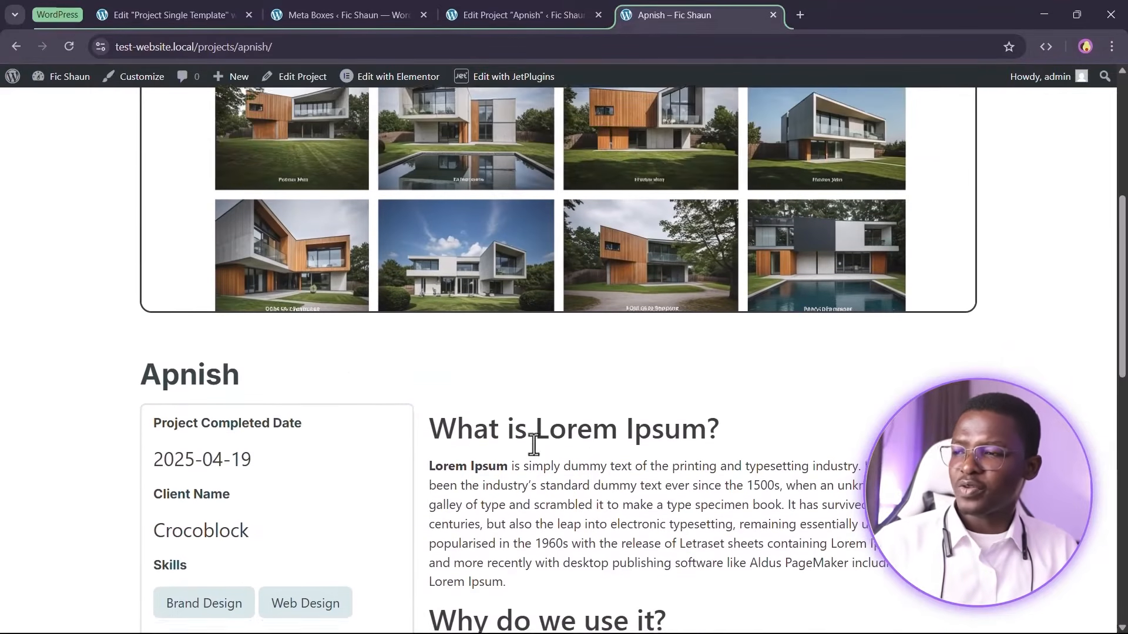
pyautogui.scroll(-1, 352, 370)
pyautogui.scroll(-1, 350, 361)
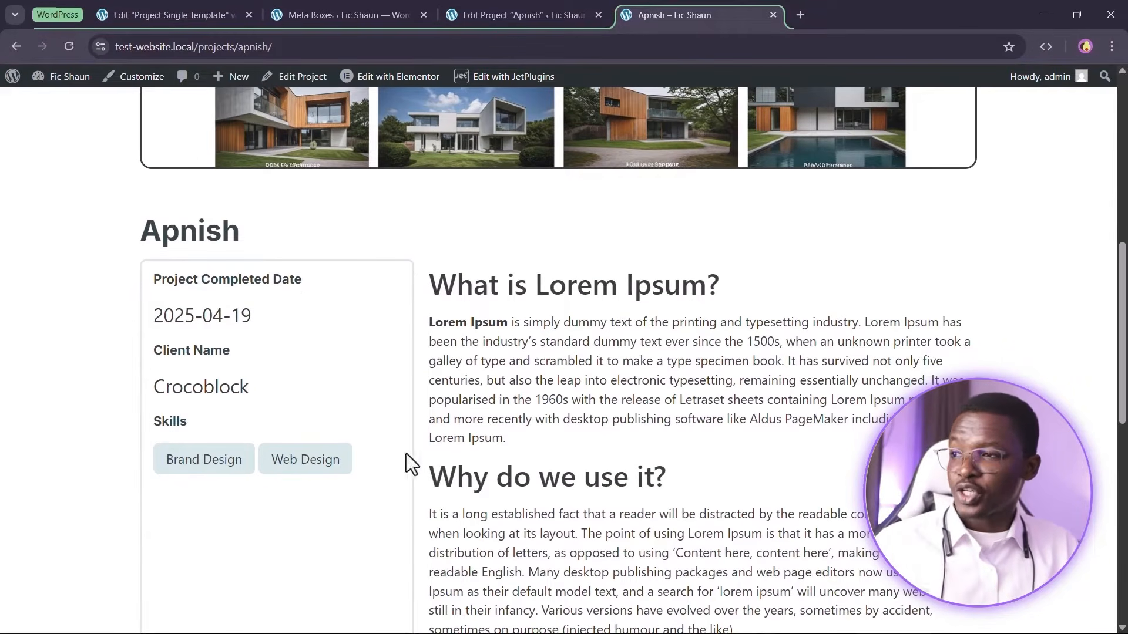
pyautogui.scroll(-4, 360, 460)
pyautogui.scroll(3, 284, 370)
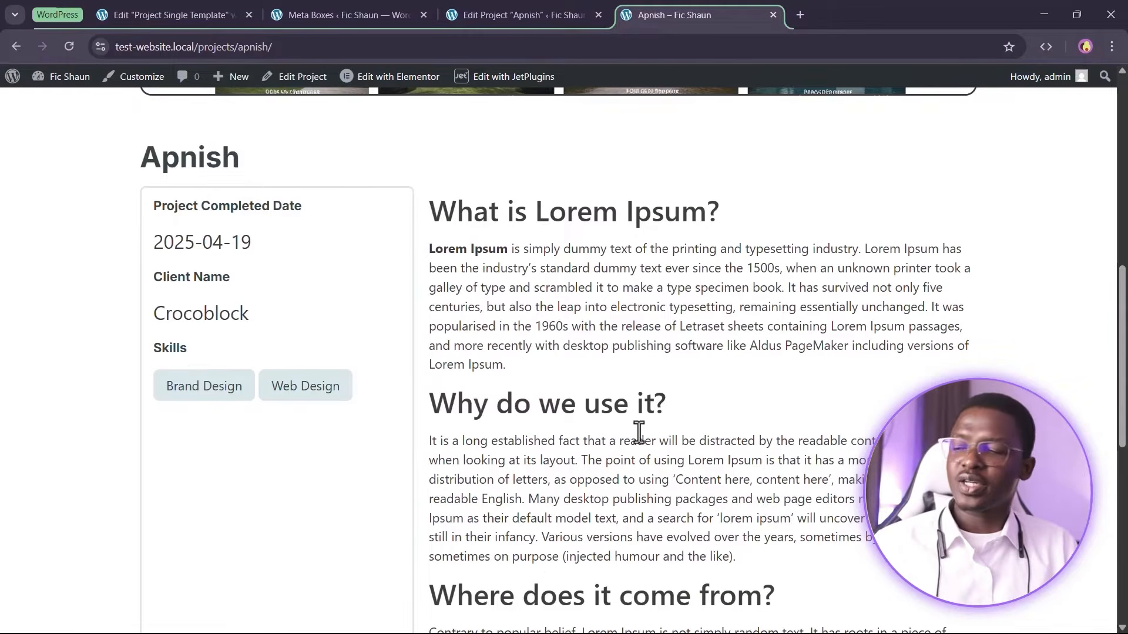
pyautogui.scroll(2, 642, 428)
pyautogui.scroll(-1, 282, 467)
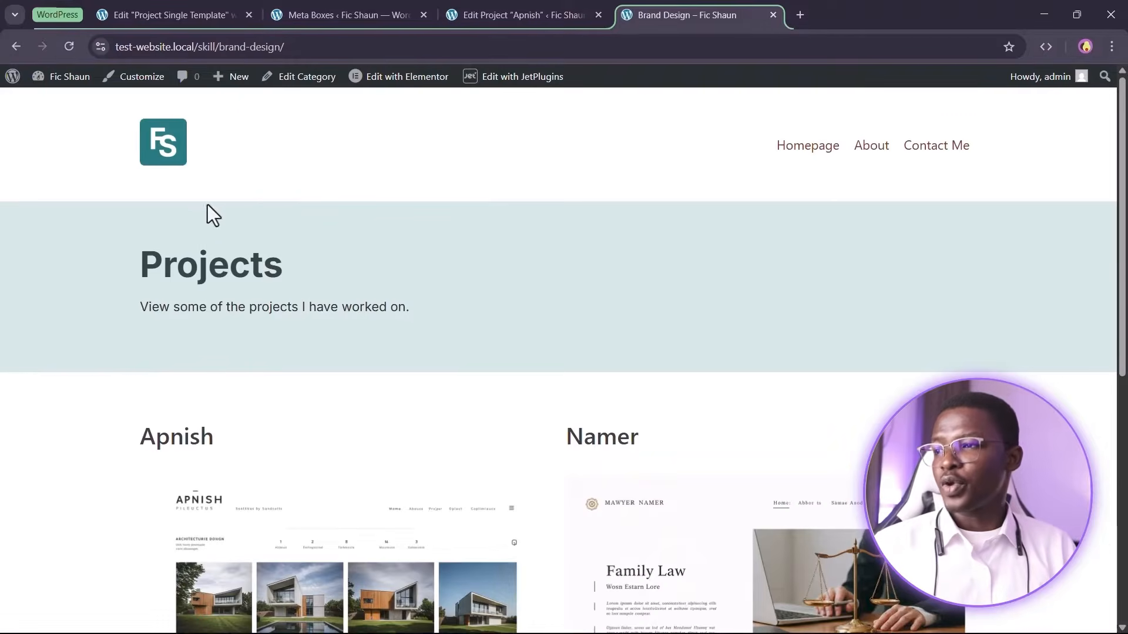
pyautogui.scroll(-4, 418, 382)
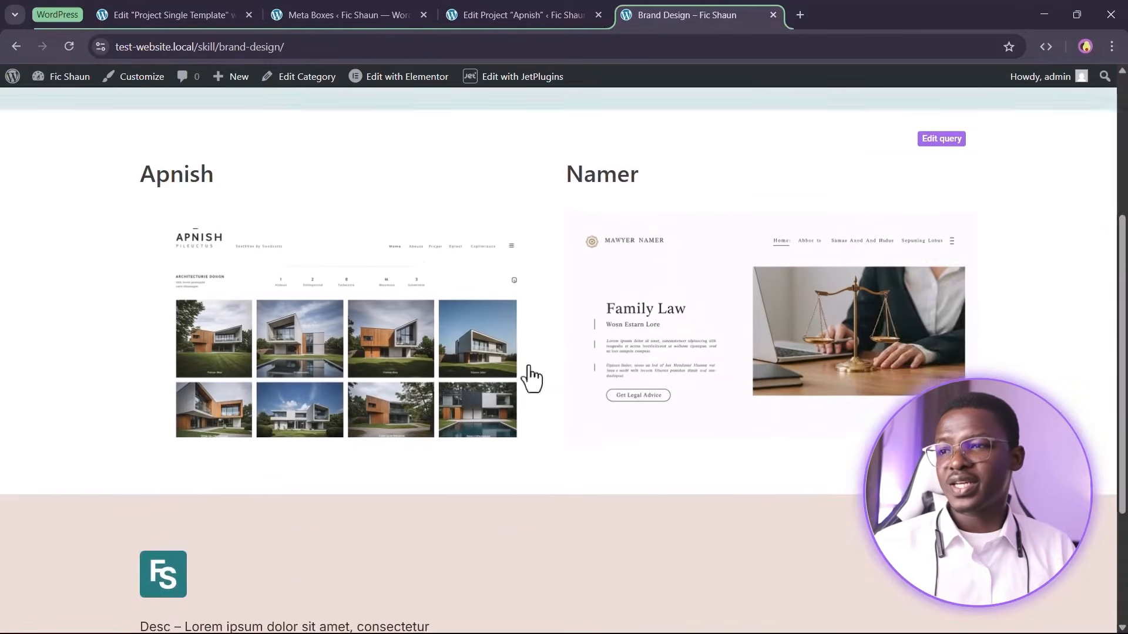
pyautogui.scroll(2, 485, 380)
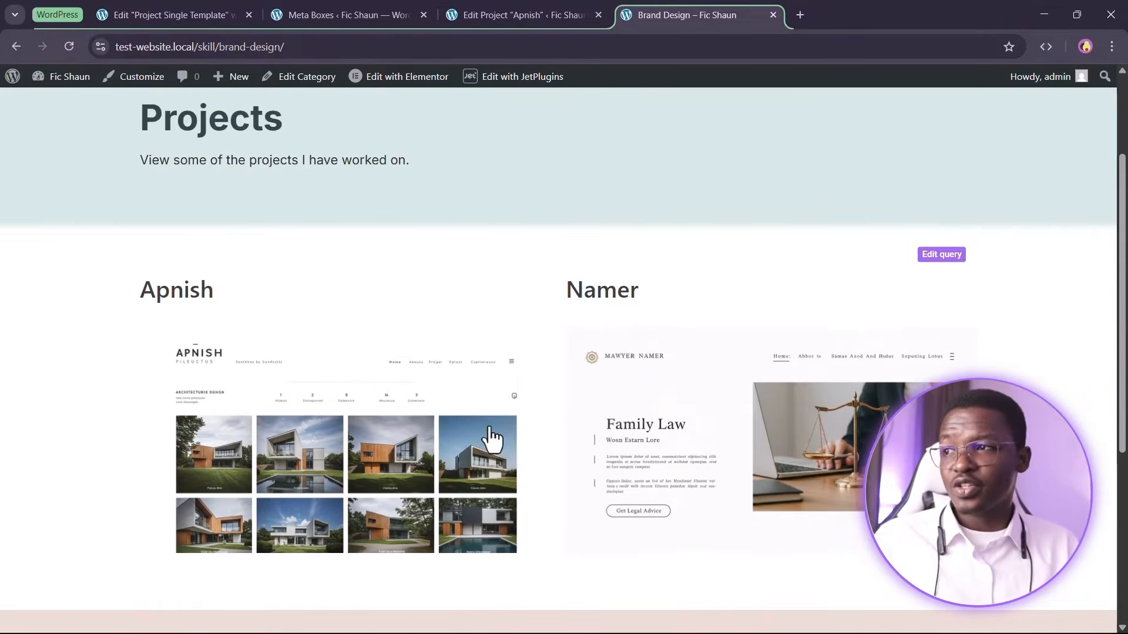
pyautogui.click(17, 47)
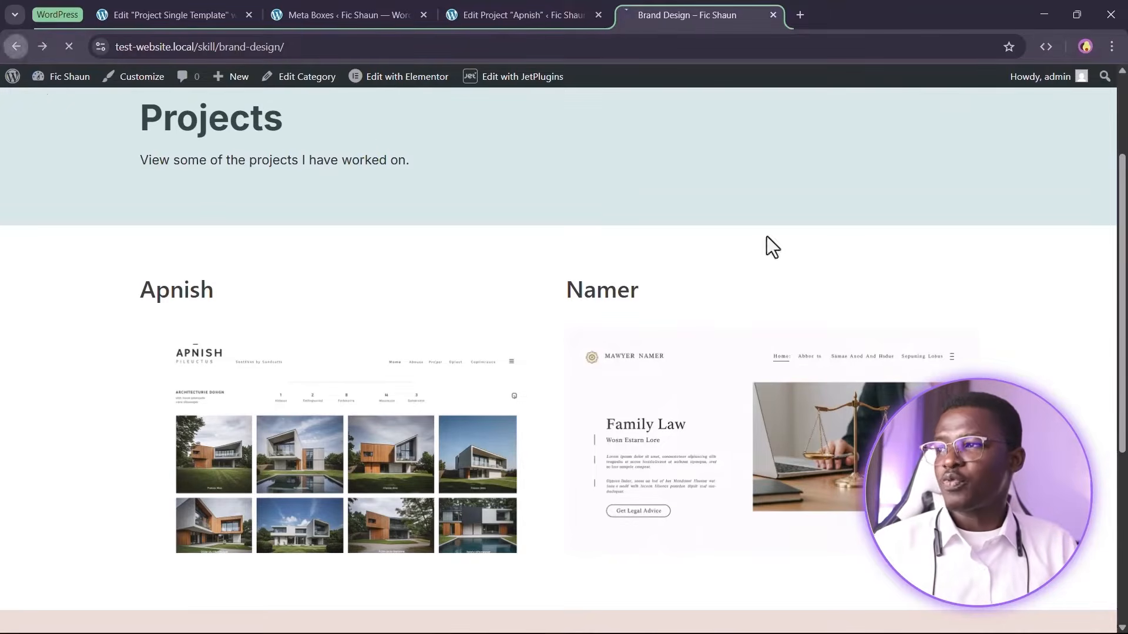
pyautogui.scroll(3, 692, 461)
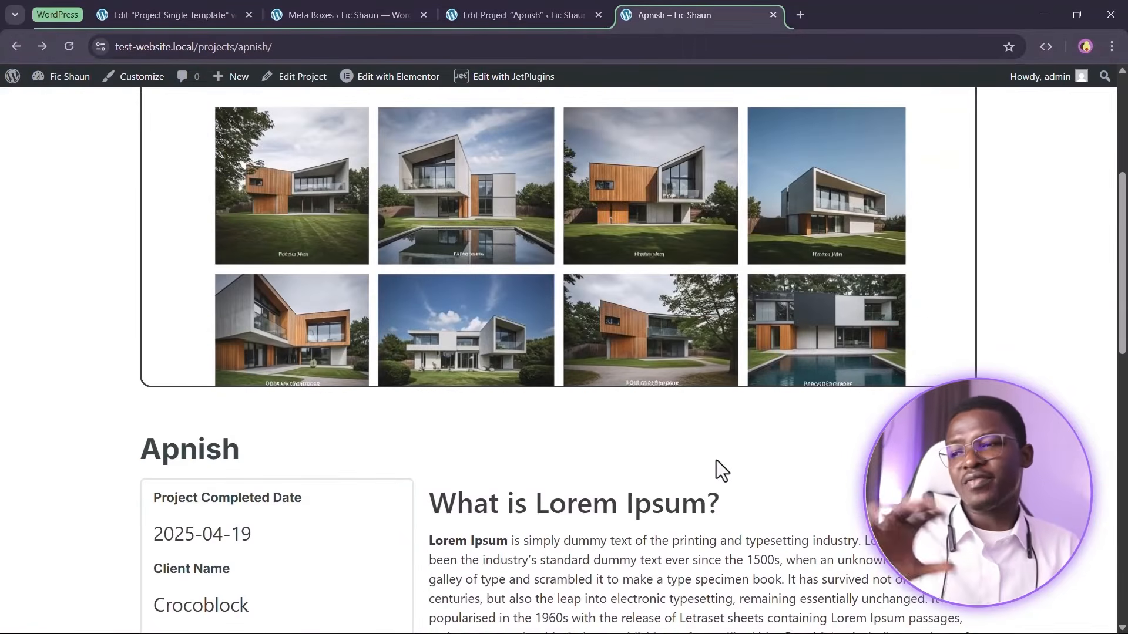
pyautogui.scroll(-10, 717, 468)
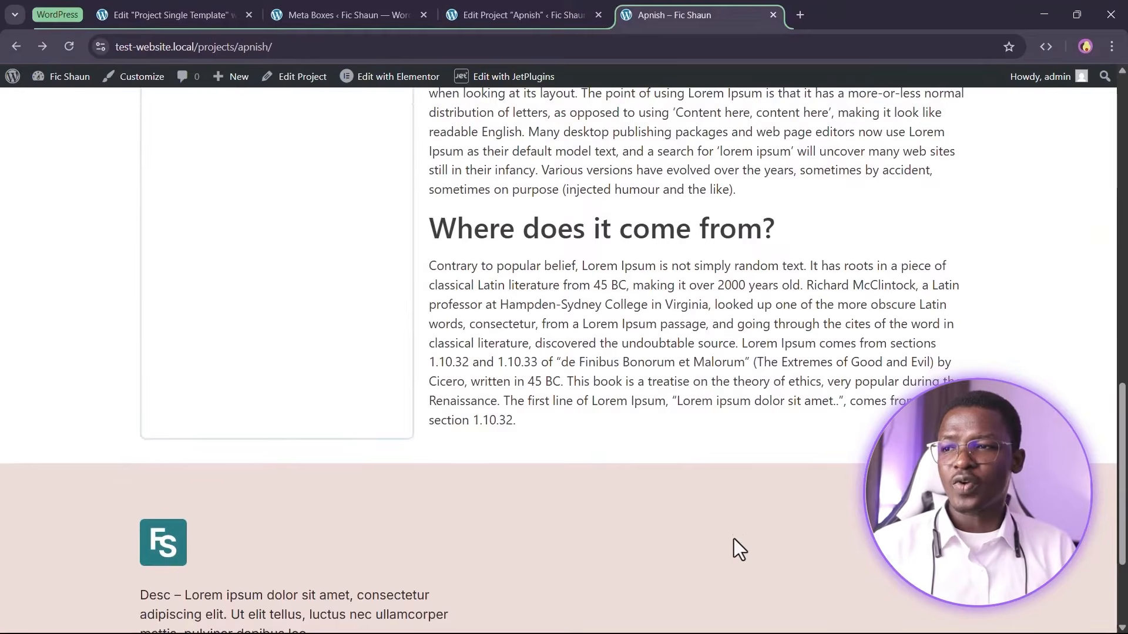
pyautogui.scroll(7, 734, 538)
# Compare the single project page against the Figma wireframe's project section
pyautogui.hotkey('alt', 'Tab')
pyautogui.scroll(-10, 455, 417)
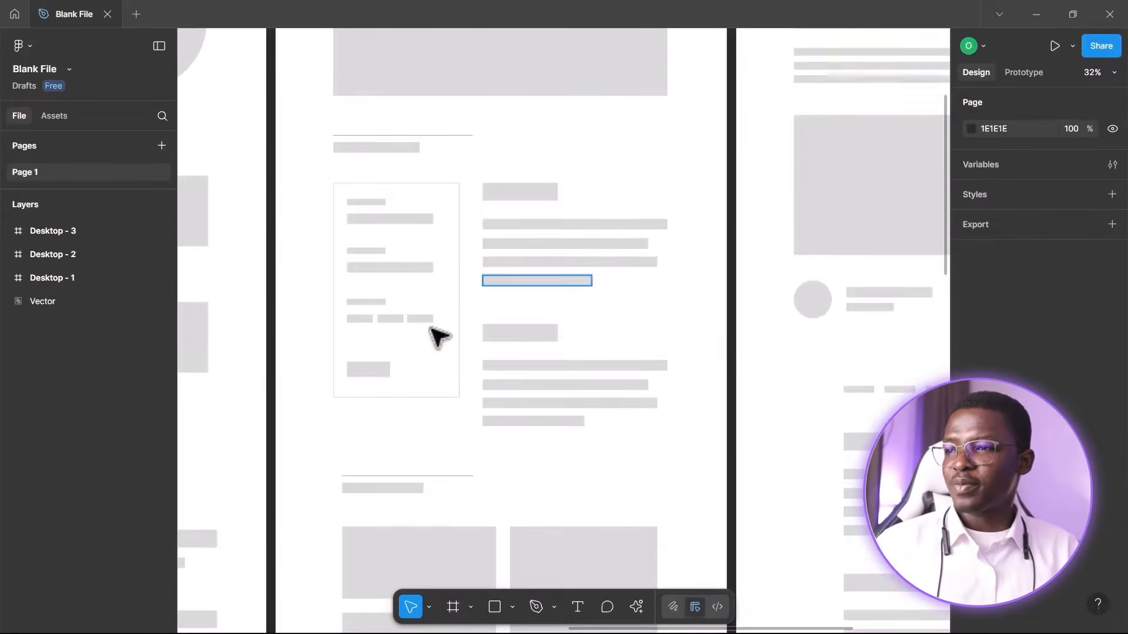
pyautogui.scroll(2, 464, 376)
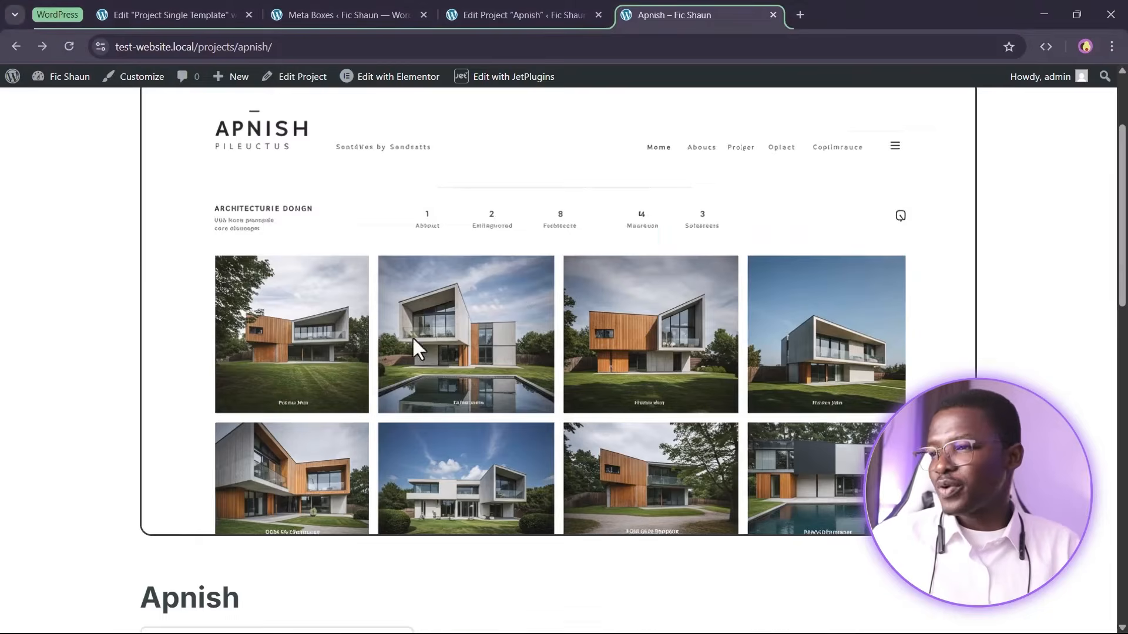
pyautogui.scroll(-7, 412, 372)
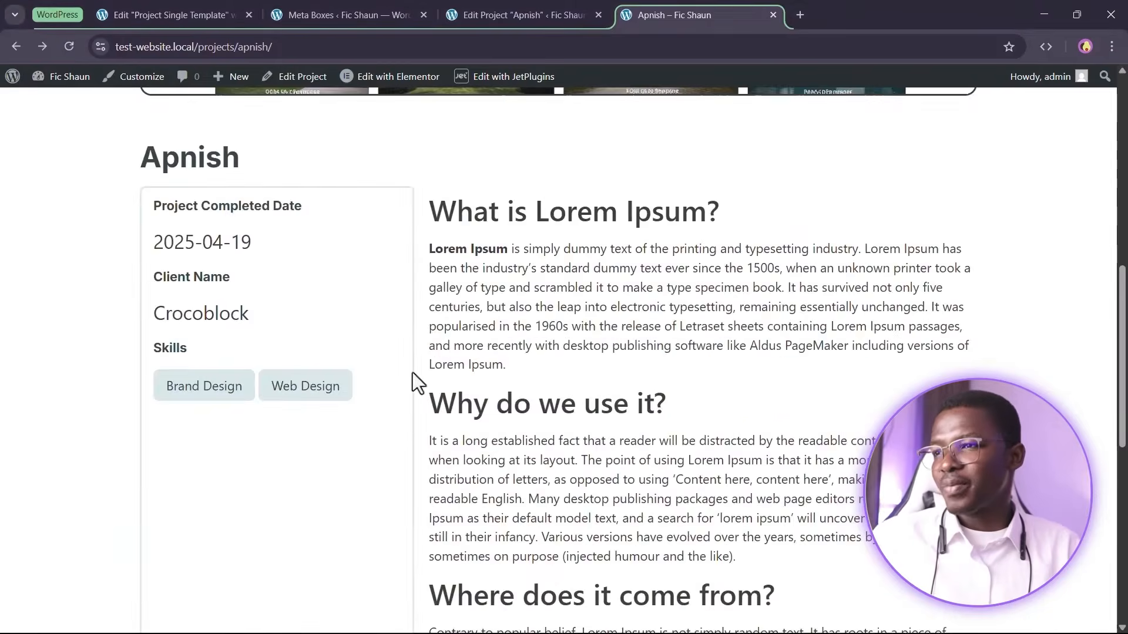
# Move the template editor tab next to the Apnish front-end tab
pyautogui.click(517, 15)
pyautogui.scroll(-5, 413, 447)
pyautogui.moveTo(217, 7); pyautogui.dragTo(549, 4)
pyautogui.scroll(-5, 529, 487)
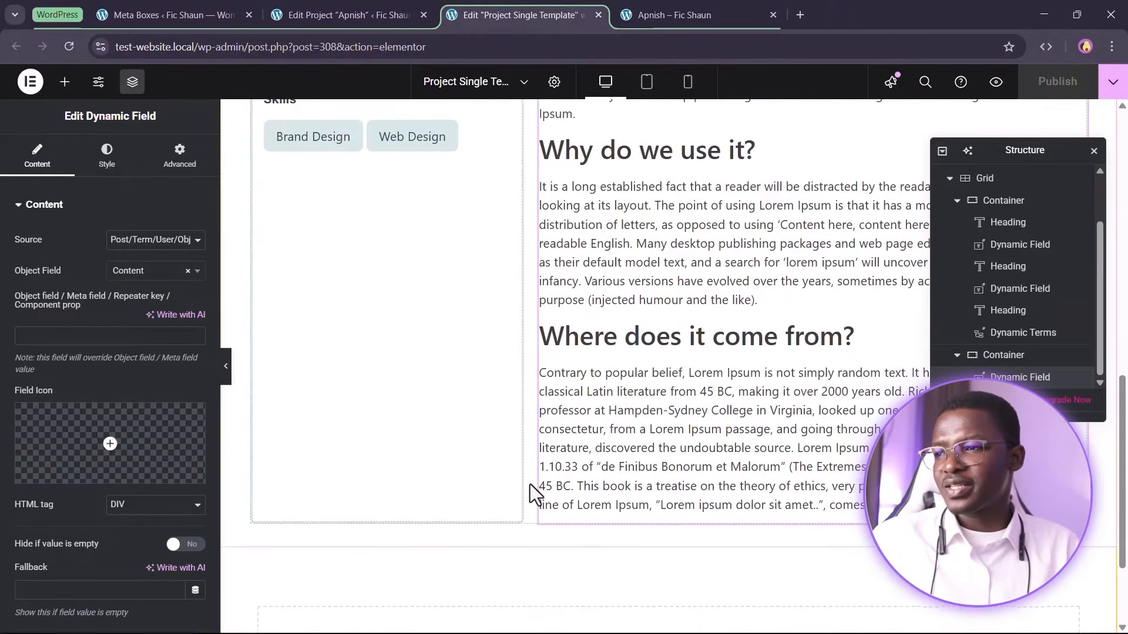
pyautogui.scroll(5, 524, 488)
pyautogui.scroll(2, 546, 441)
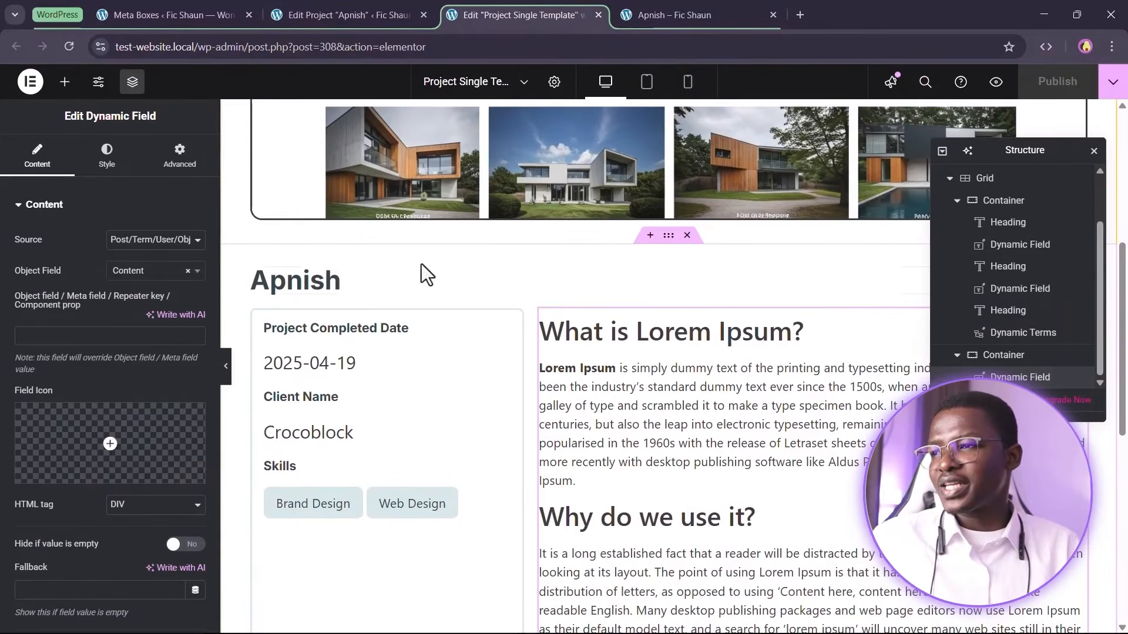
# Add a new empty flexbox container below the project body section
pyautogui.click(669, 236)
pyautogui.scroll(-8, 661, 355)
pyautogui.click(654, 513)
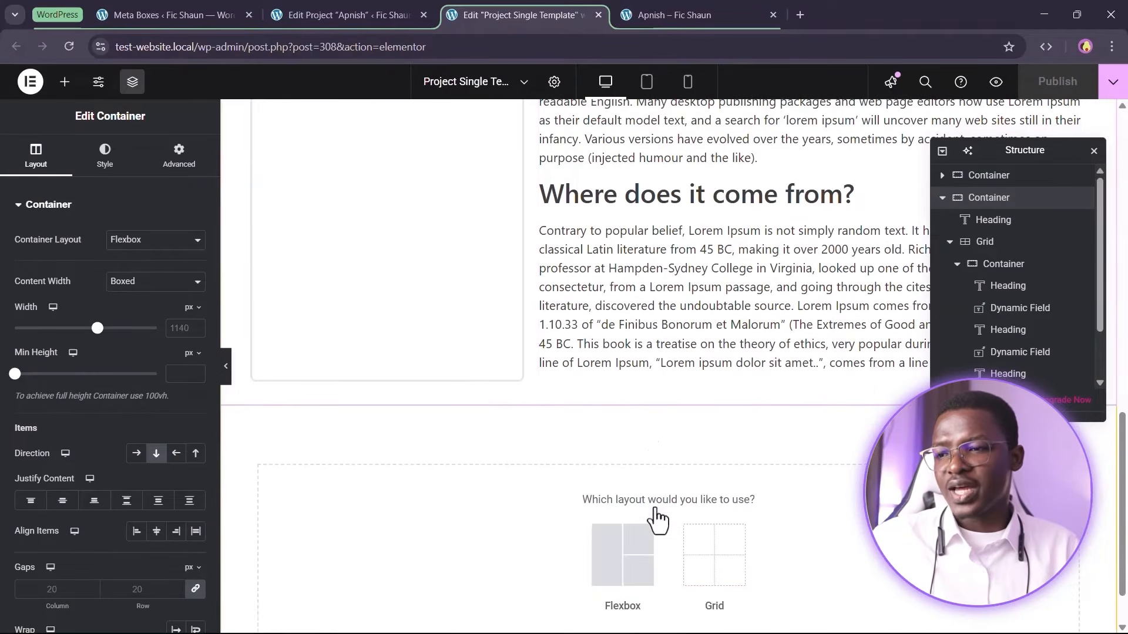
pyautogui.scroll(-1, 635, 509)
pyautogui.click(611, 499)
pyautogui.click(478, 499)
pyautogui.scroll(9, 680, 417)
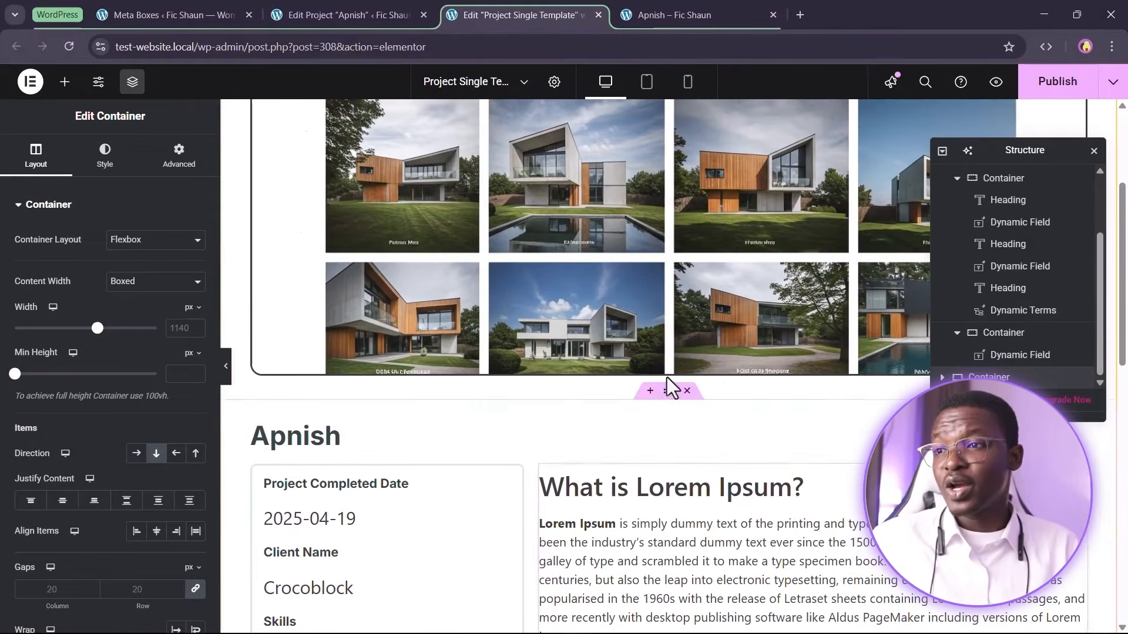
# Copy the project section container and paste its style onto the new empty container
pyautogui.rightClick(674, 393)
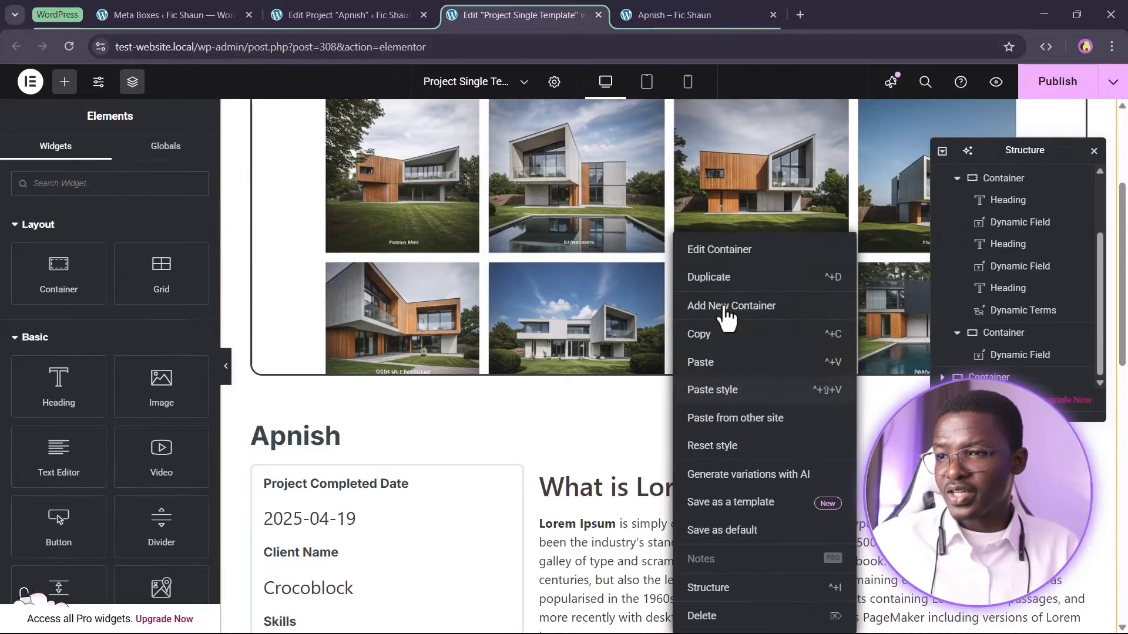
pyautogui.click(716, 332)
pyautogui.scroll(-5, 711, 359)
pyautogui.scroll(-5, 700, 375)
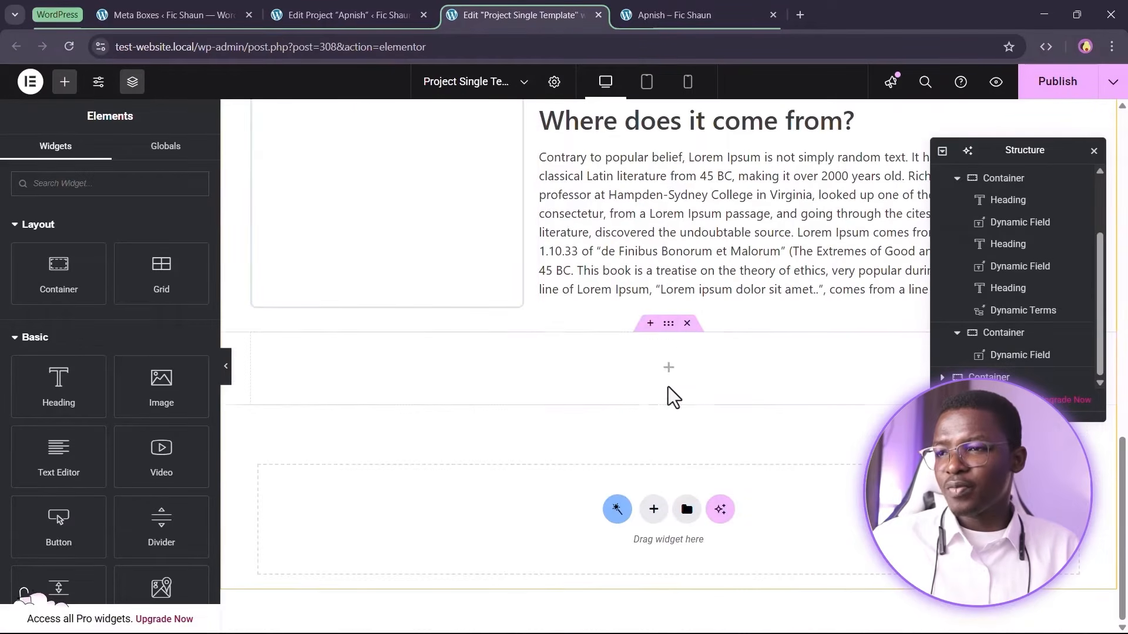
pyautogui.rightClick(668, 341)
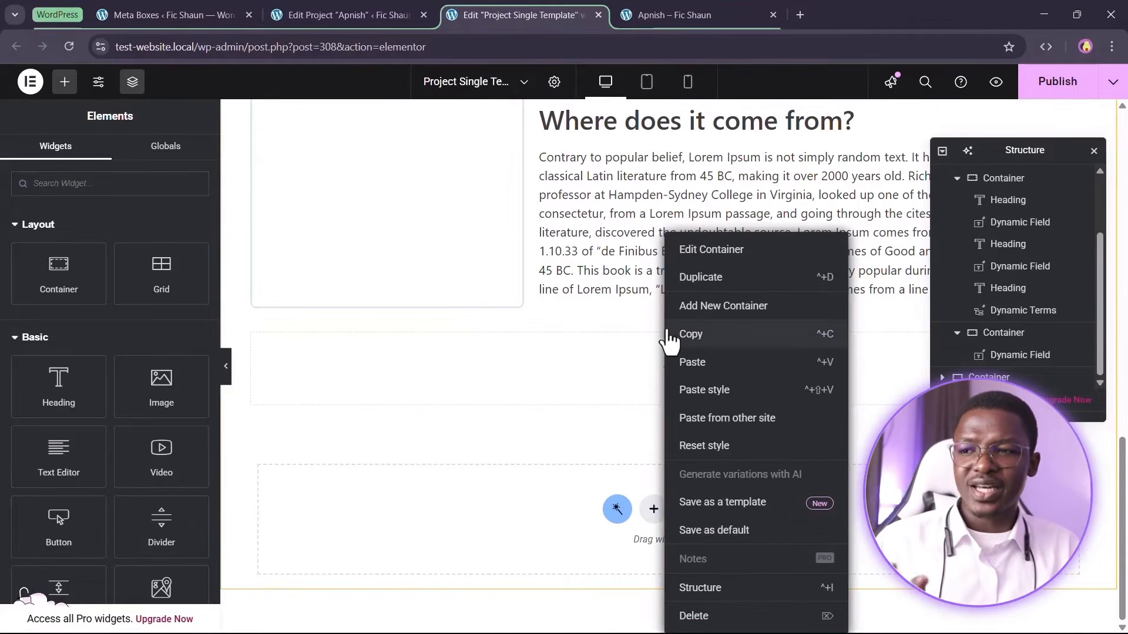
pyautogui.click(712, 395)
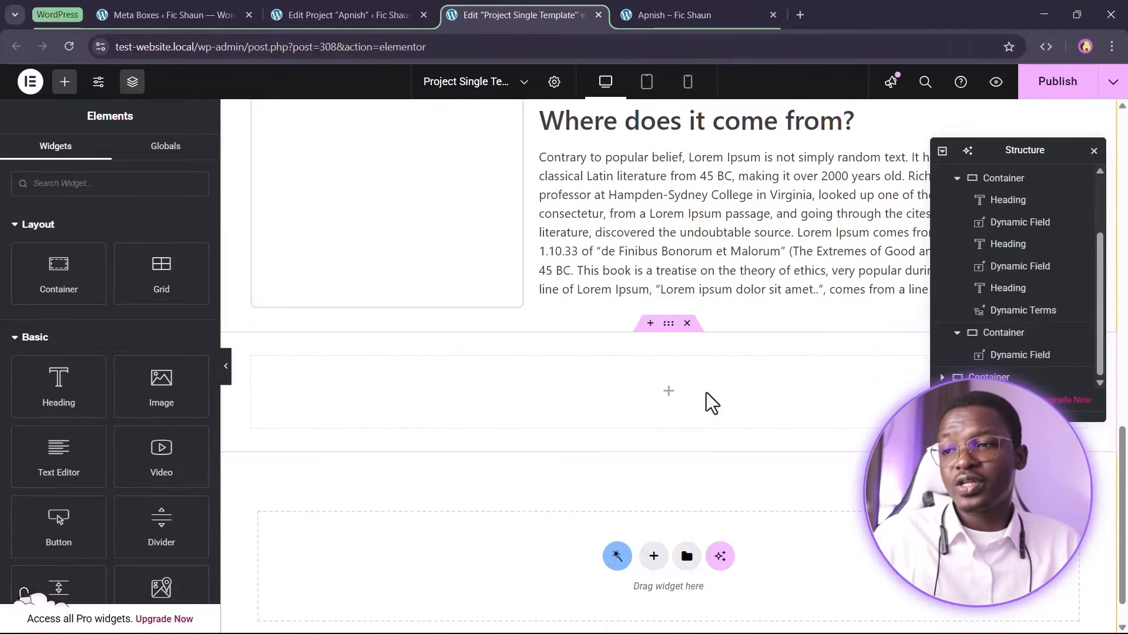
pyautogui.click(668, 324)
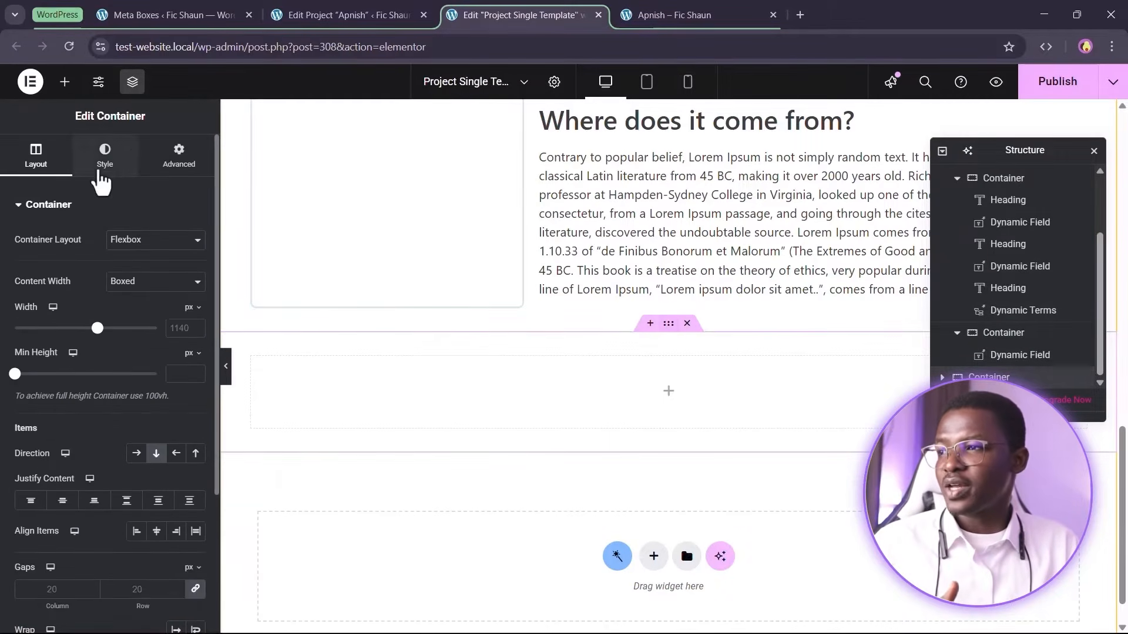
pyautogui.click(177, 157)
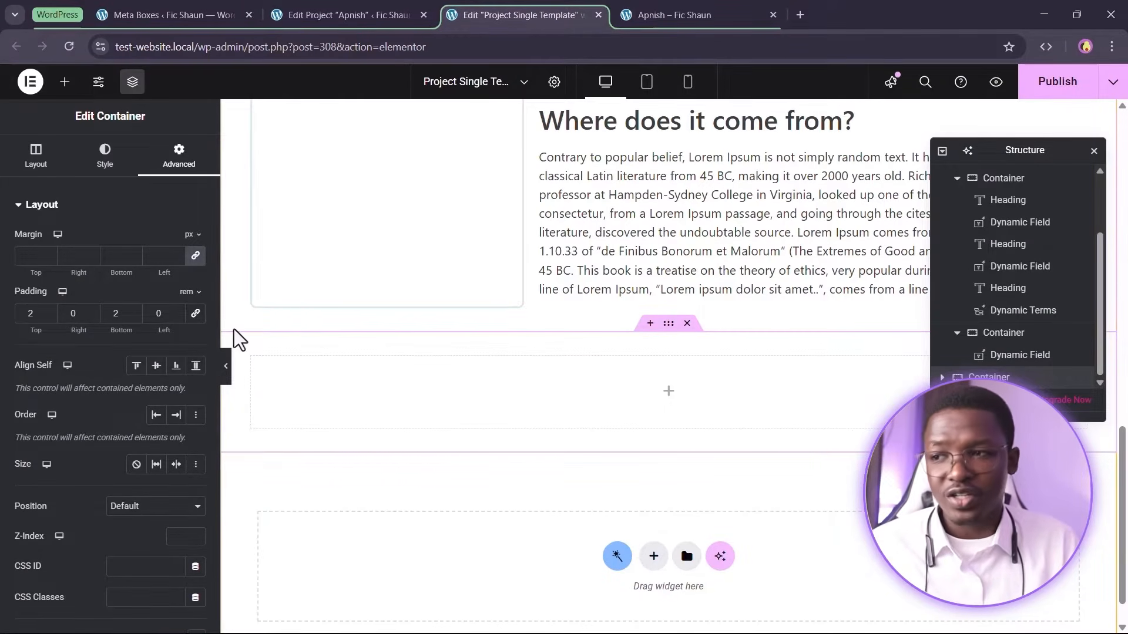
# Copy the project title heading and apply a global typography style to it
pyautogui.scroll(10, 382, 370)
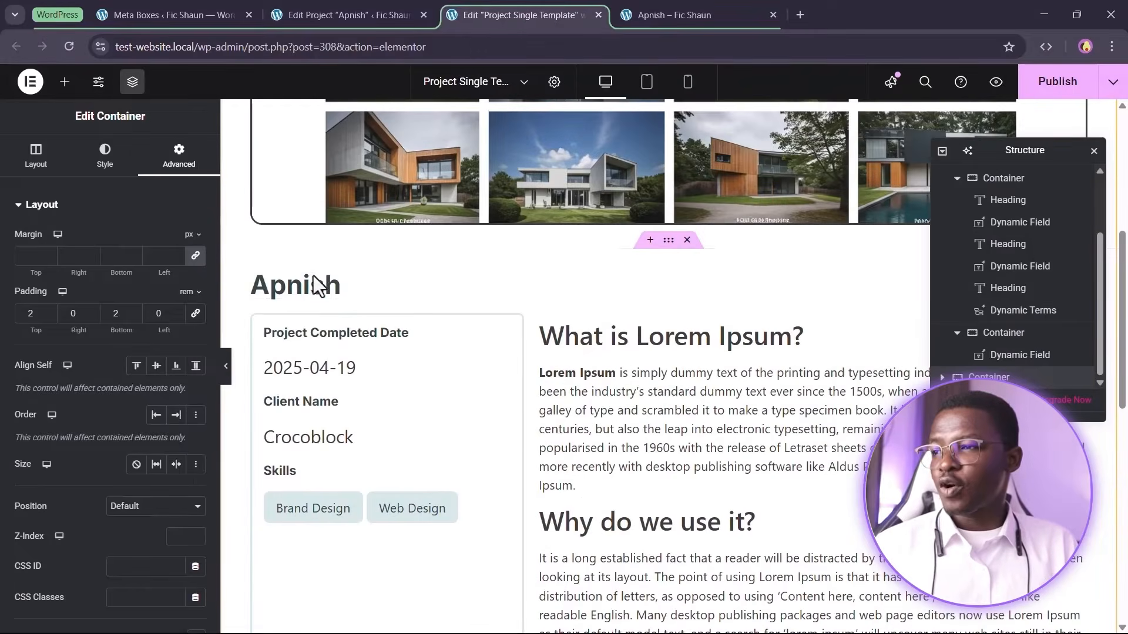
pyautogui.rightClick(334, 291)
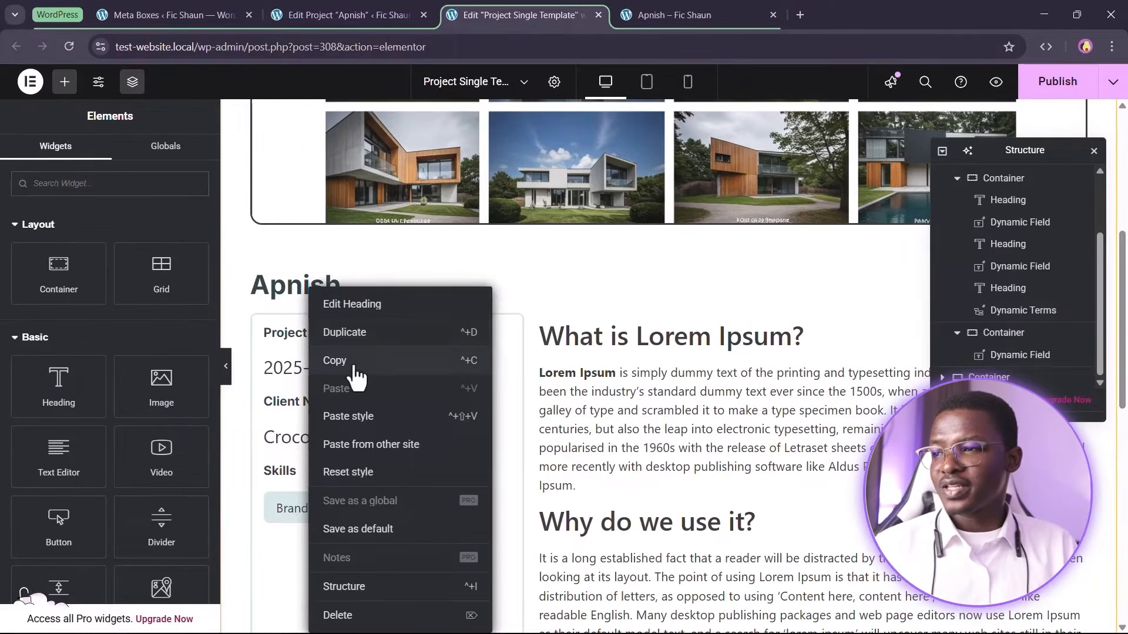
pyautogui.click(365, 359)
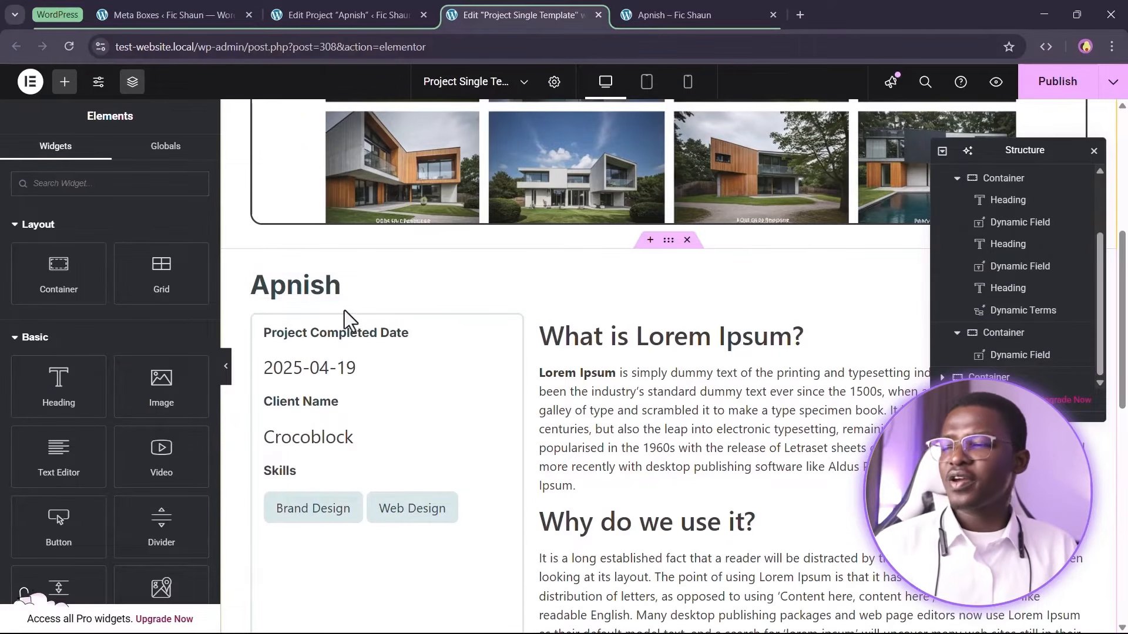
pyautogui.click(309, 282)
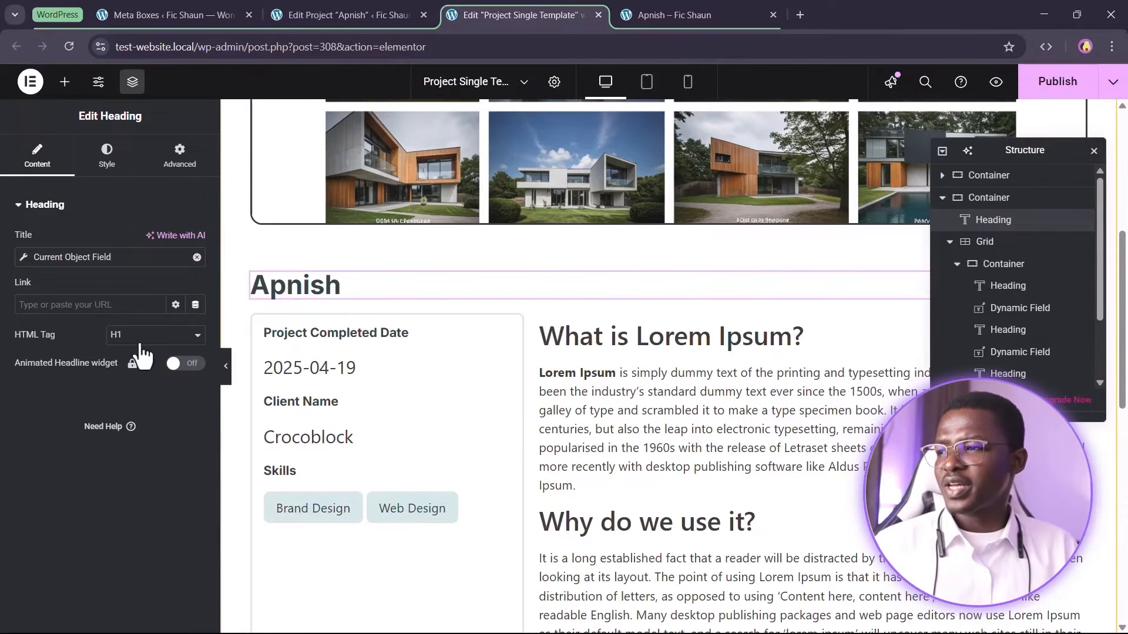
pyautogui.click(107, 154)
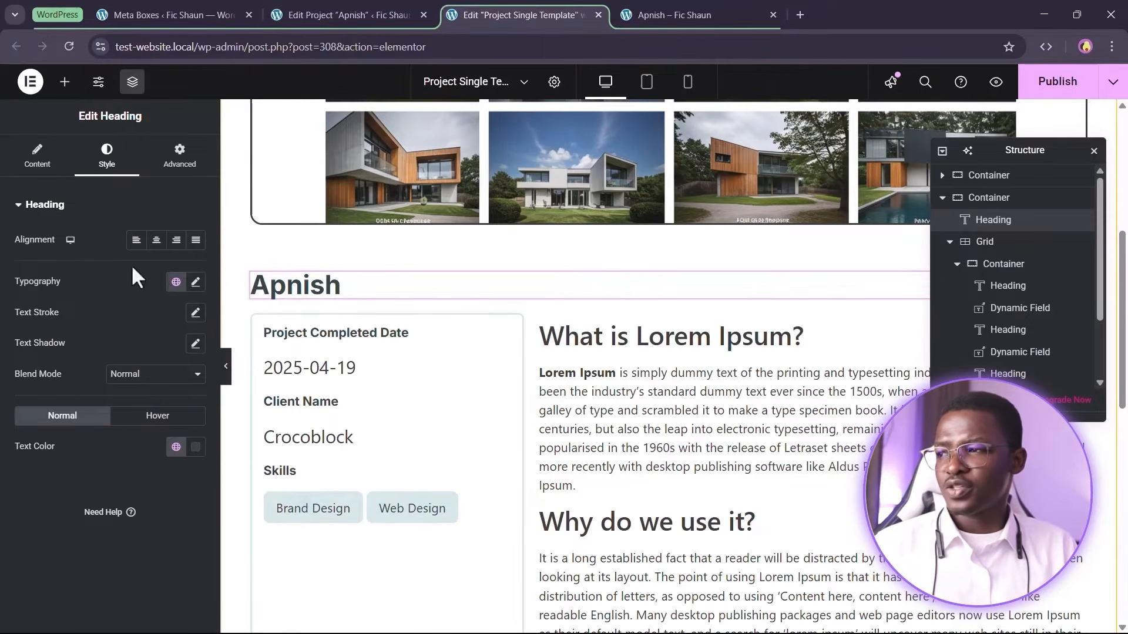
pyautogui.click(175, 284)
pyautogui.click(144, 471)
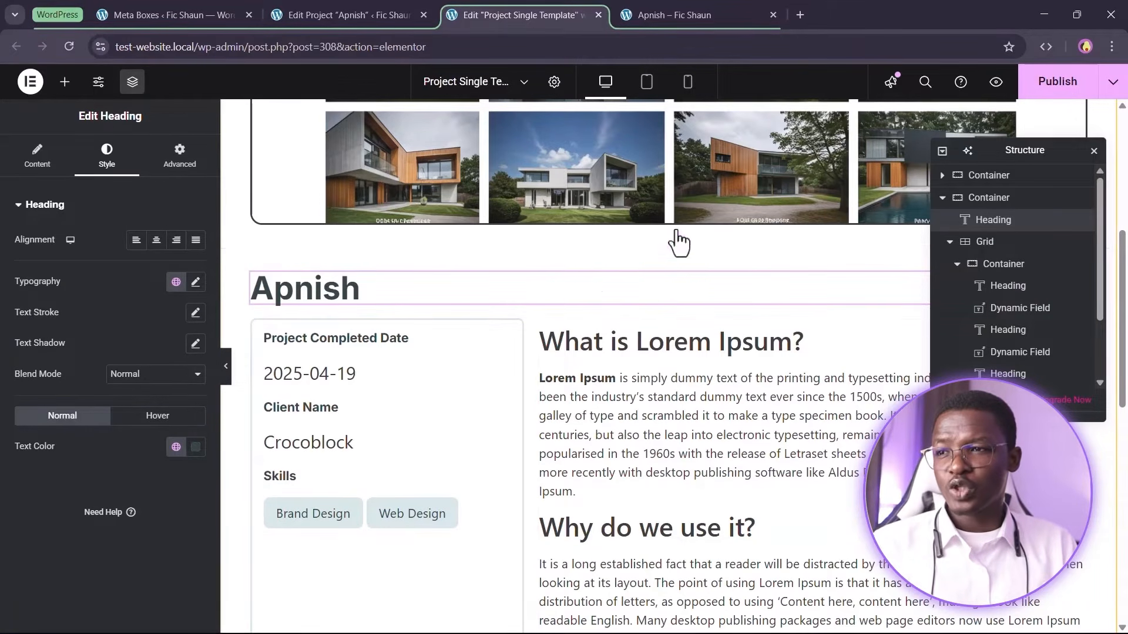
# Set the project section container's column and row gaps to 3 rem
pyautogui.click(670, 243)
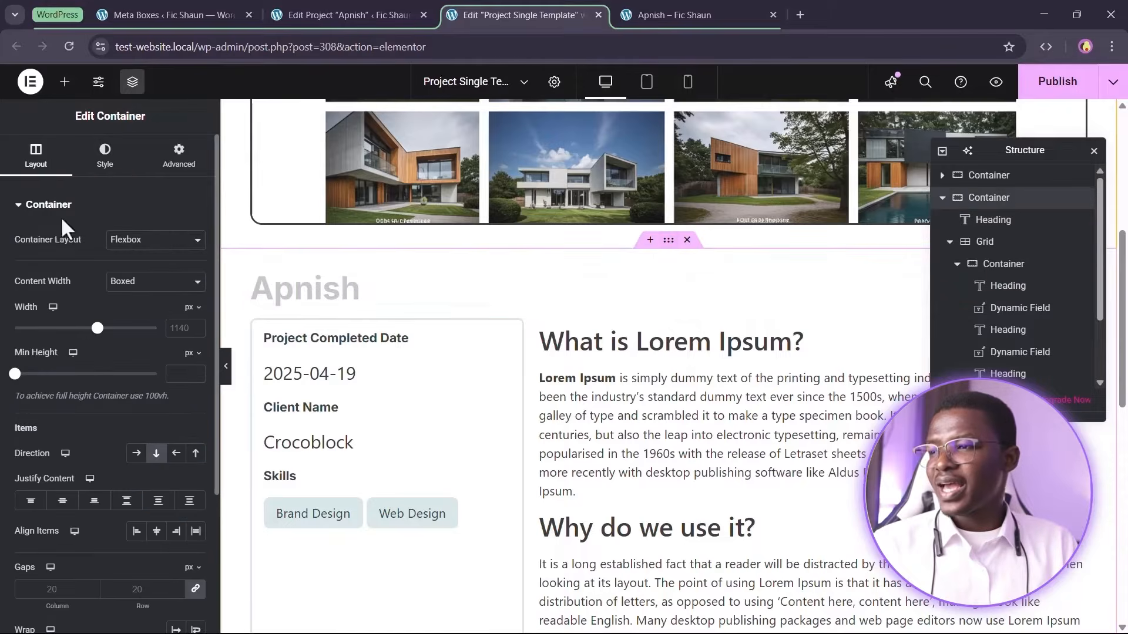
pyautogui.scroll(-2, 109, 476)
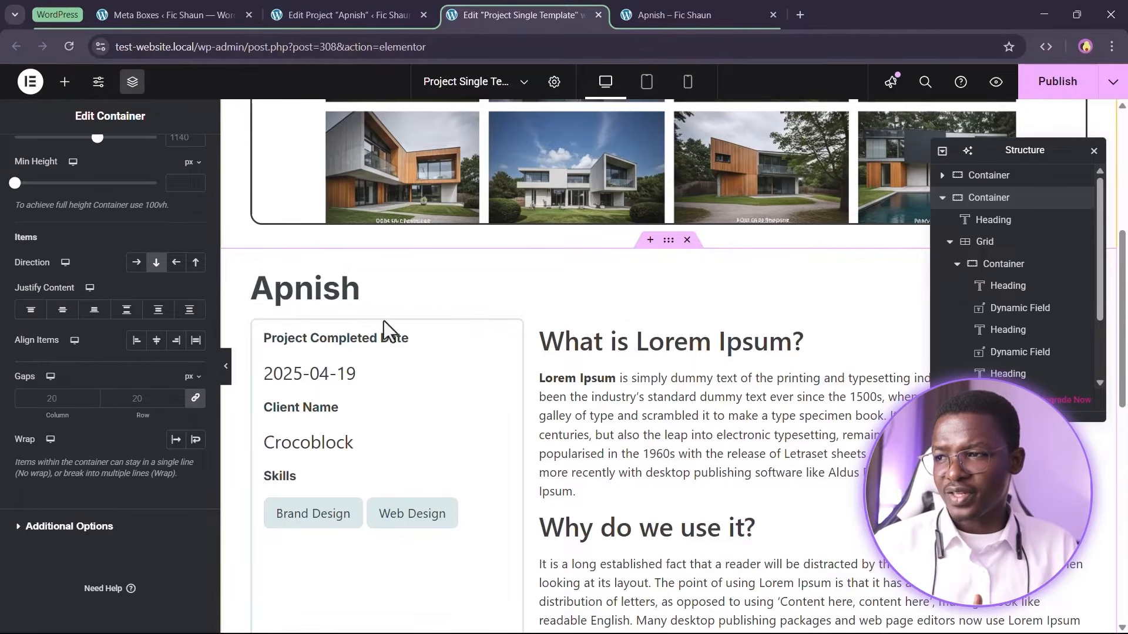
pyautogui.click(261, 329)
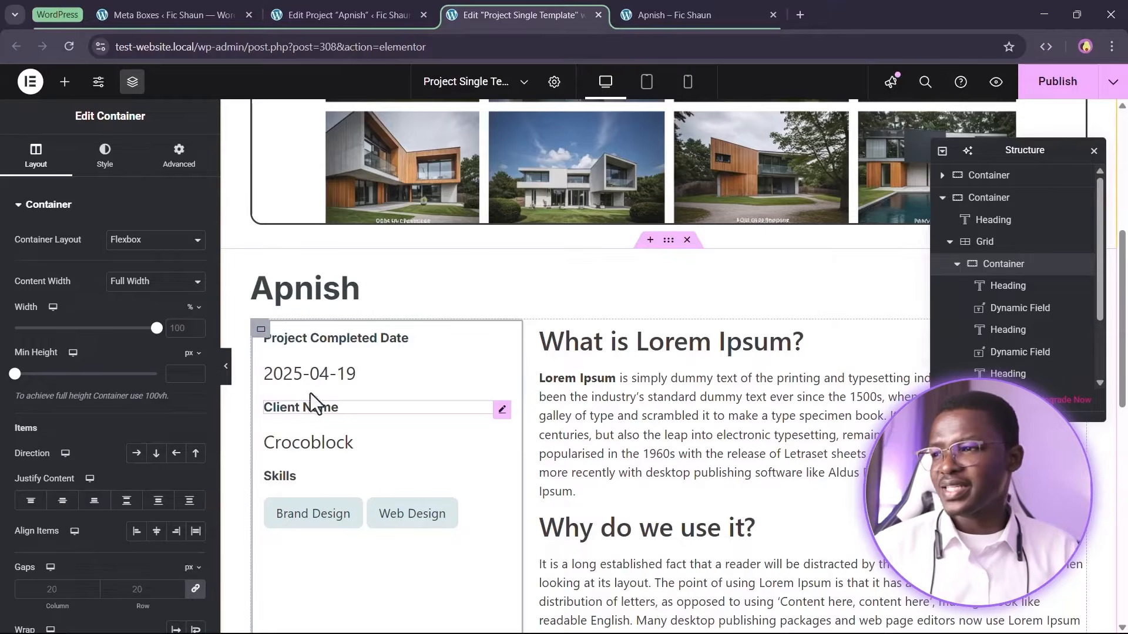
pyautogui.click(669, 241)
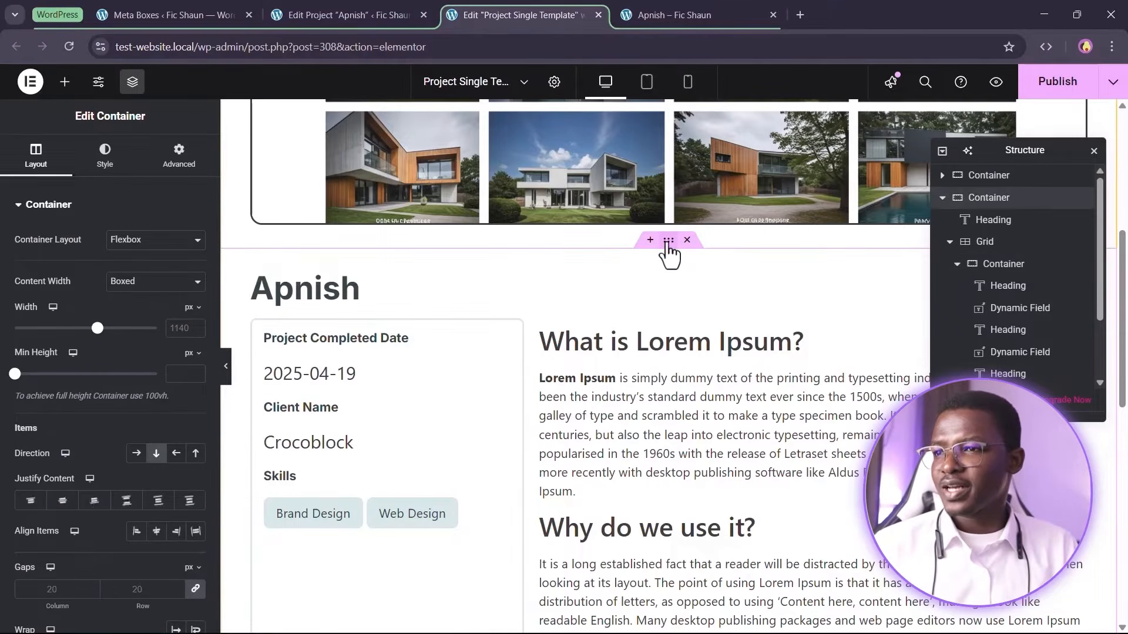
pyautogui.scroll(-3, 36, 387)
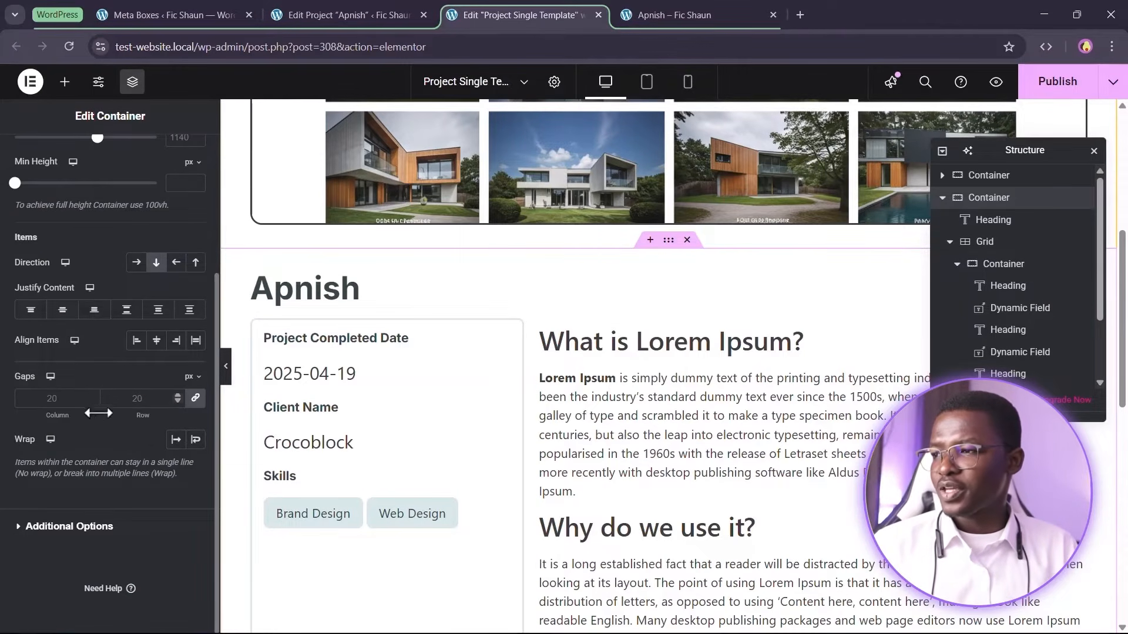
pyautogui.click(191, 377)
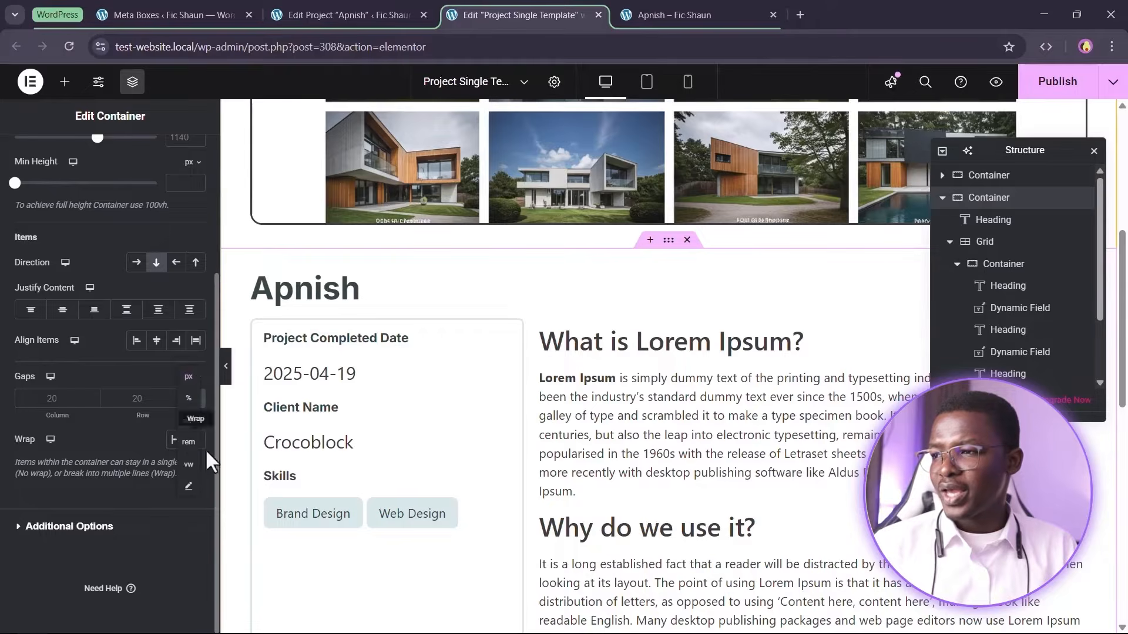
pyautogui.click(189, 445)
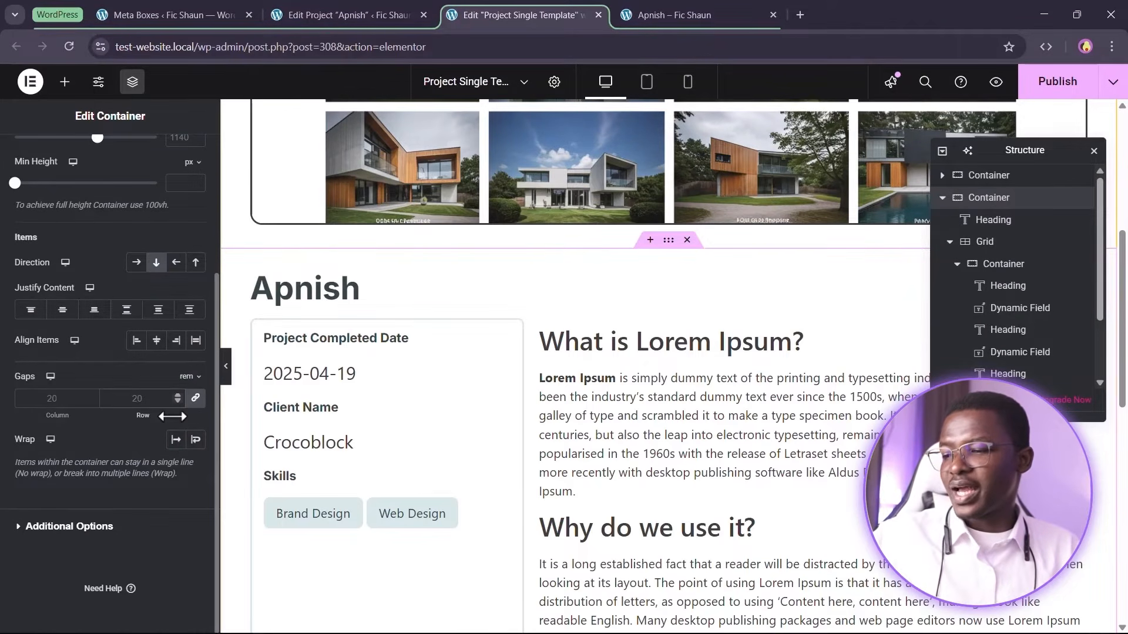
pyautogui.moveTo(172, 416); pyautogui.dragTo(323, 428)
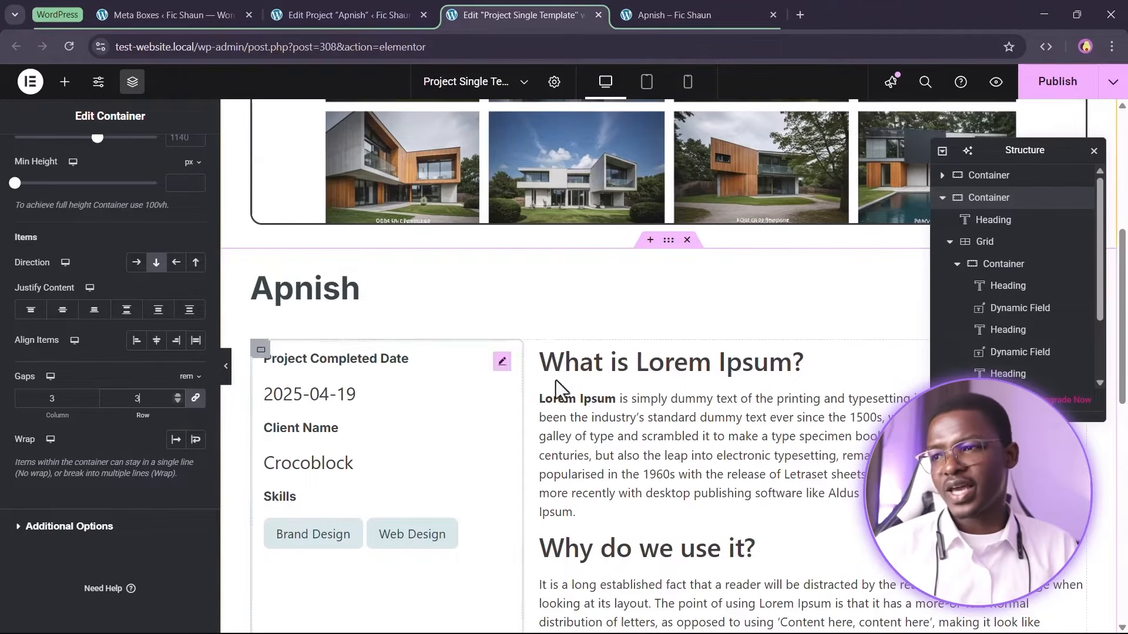
pyautogui.scroll(-2, 411, 341)
pyautogui.scroll(2, 567, 266)
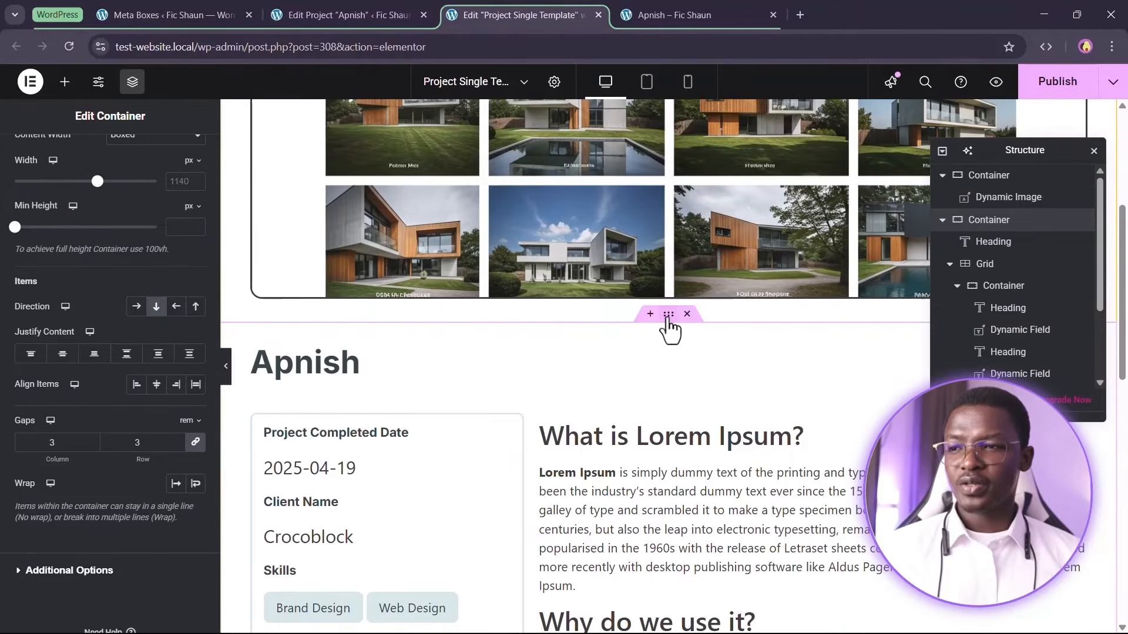
# Copy the project title heading and paste it into the new empty container below the section
pyautogui.scroll(-8, 669, 329)
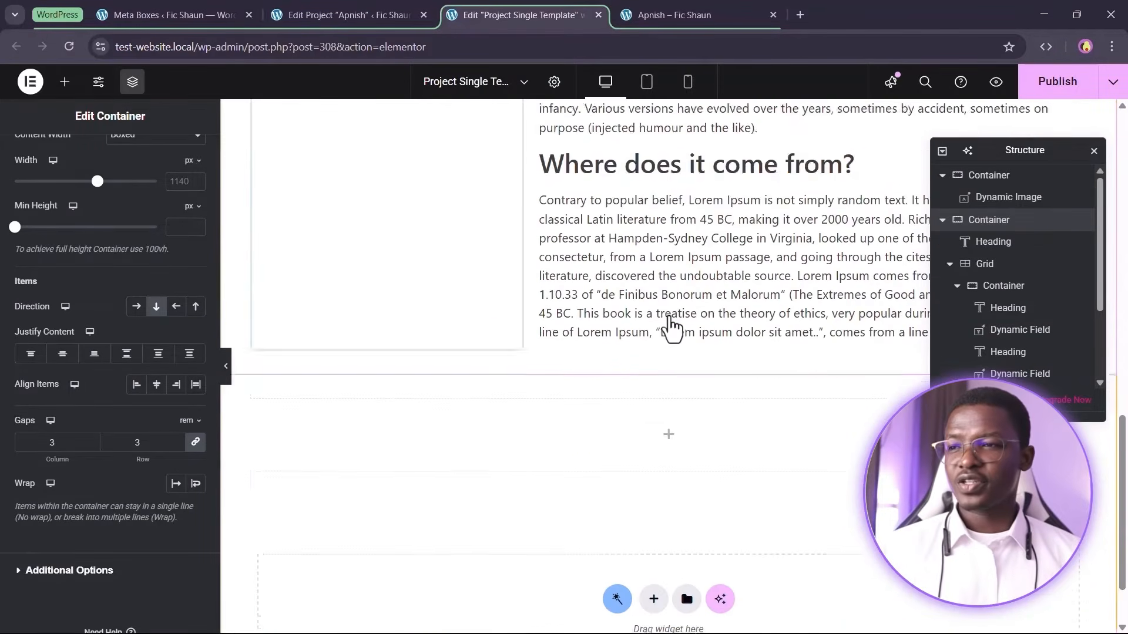
pyautogui.rightClick(668, 284)
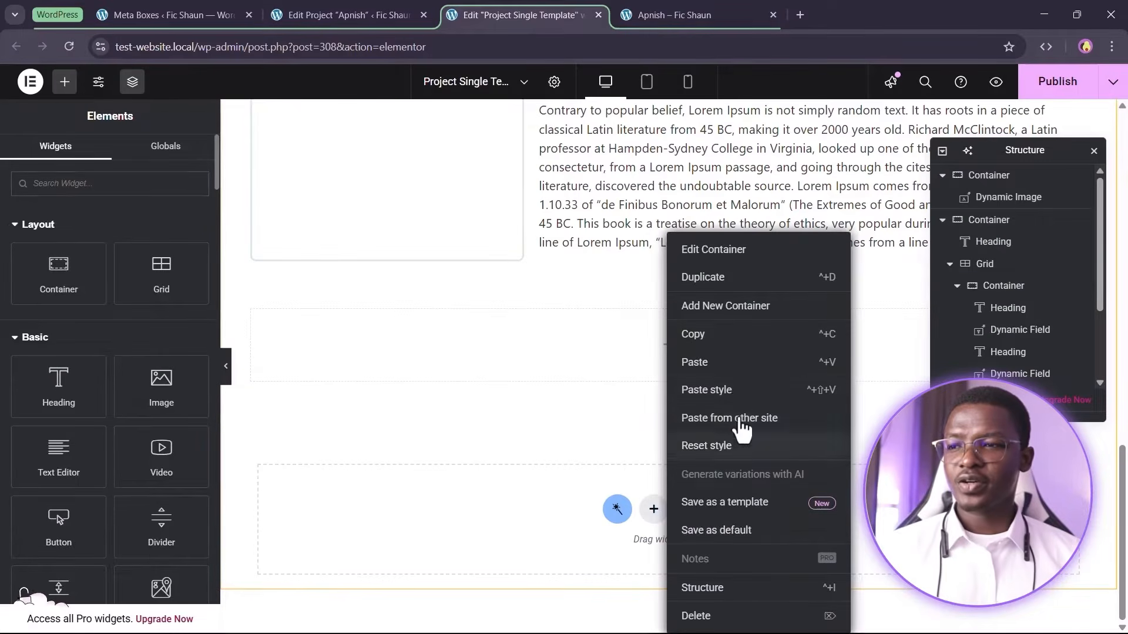
pyautogui.click(730, 394)
pyautogui.scroll(10, 541, 373)
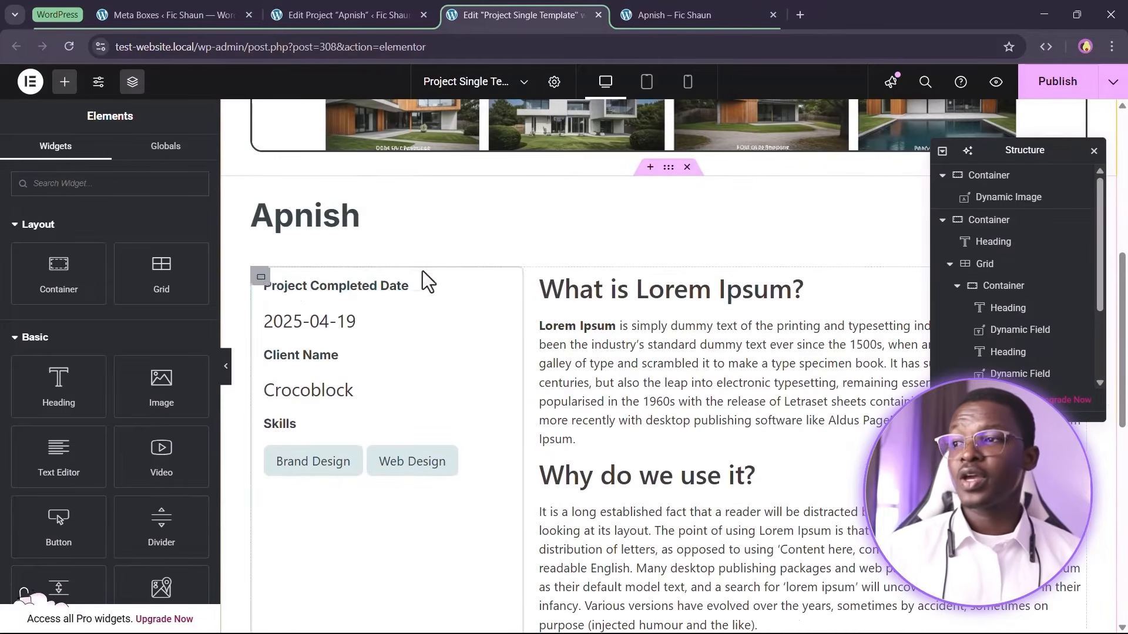
pyautogui.rightClick(339, 215)
pyautogui.click(375, 285)
pyautogui.scroll(-10, 445, 292)
pyautogui.rightClick(556, 348)
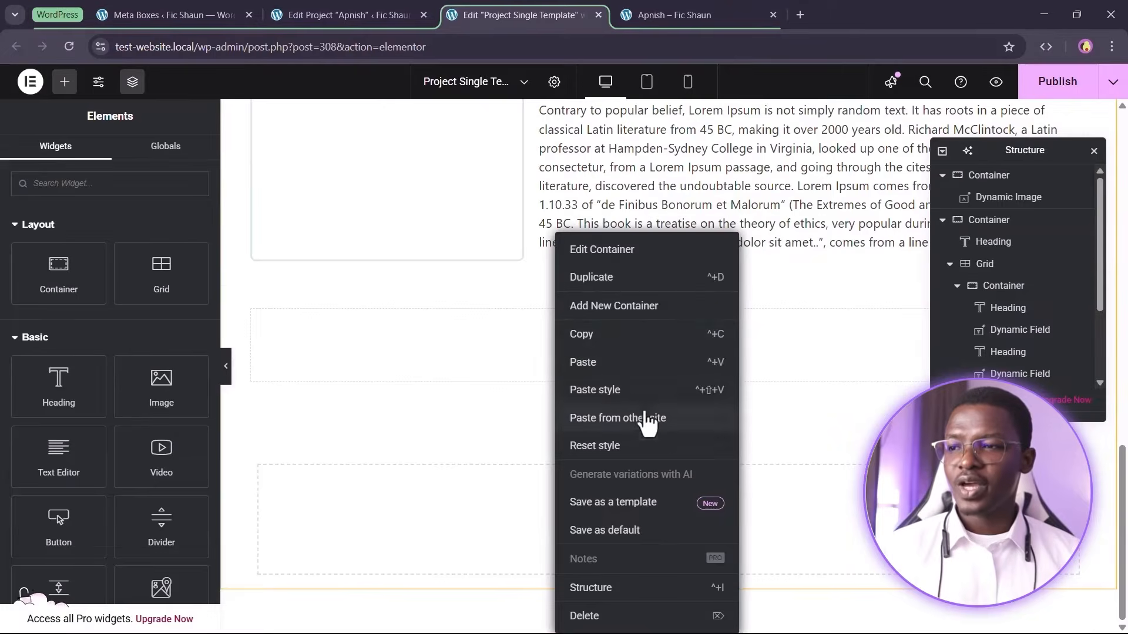
pyautogui.click(621, 376)
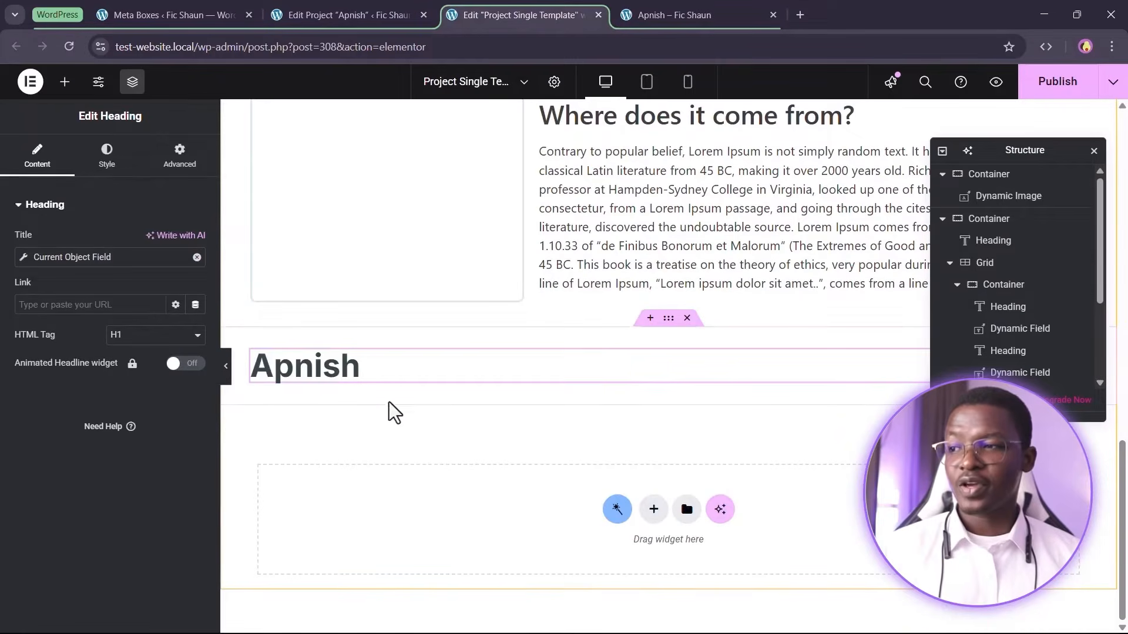
# Set the pasted heading's HTML tag to H2 and apply a smaller global typography style
pyautogui.click(134, 339)
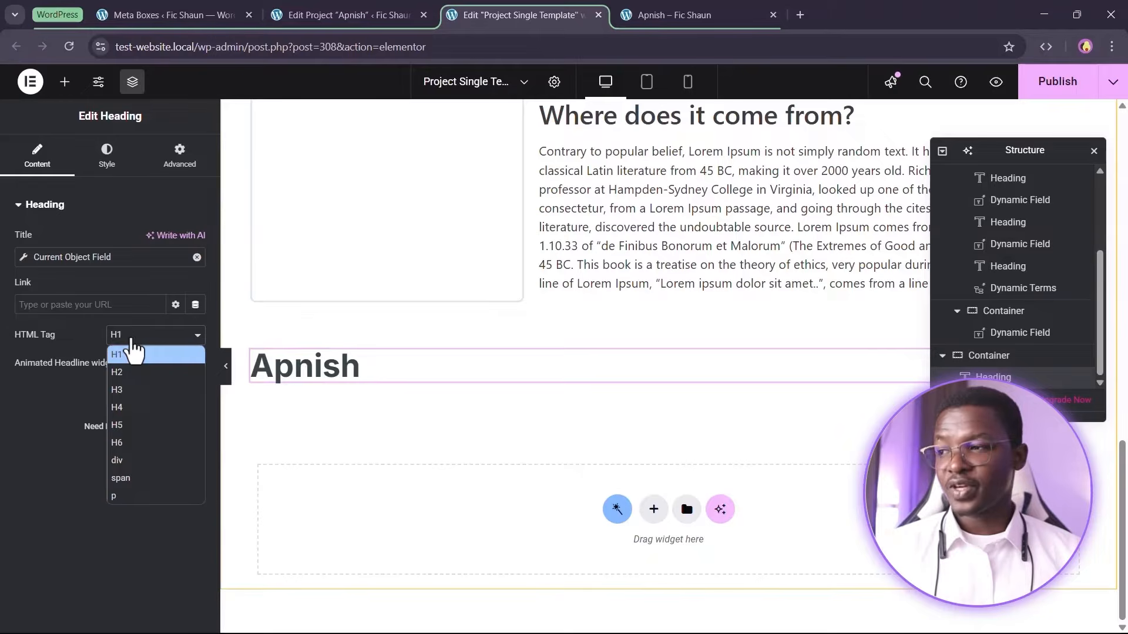
pyautogui.click(135, 372)
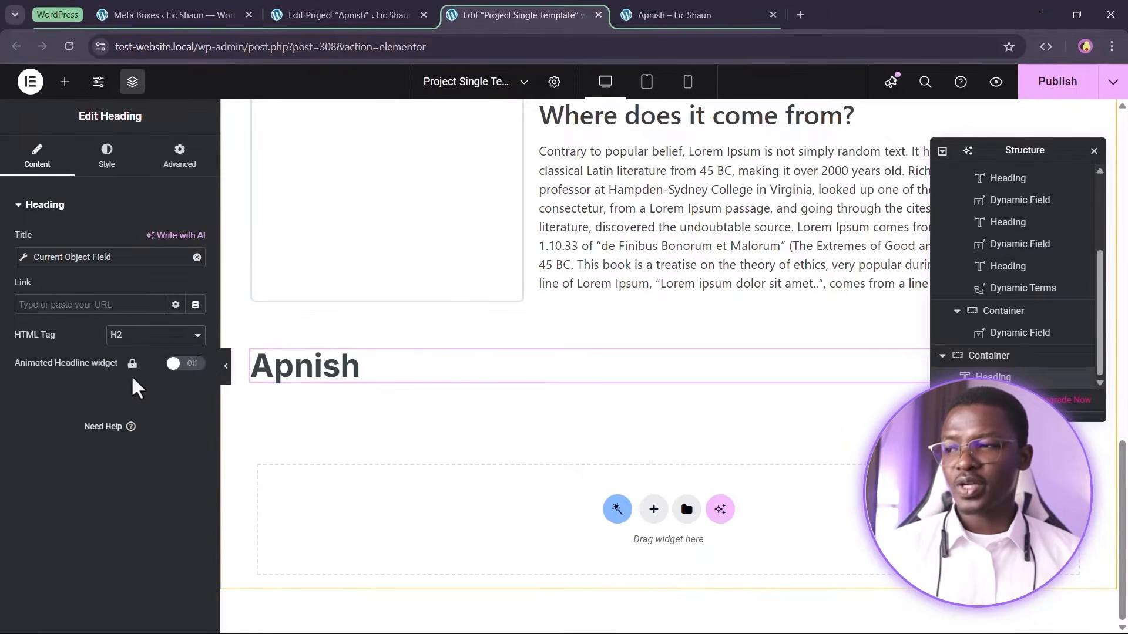
pyautogui.click(106, 156)
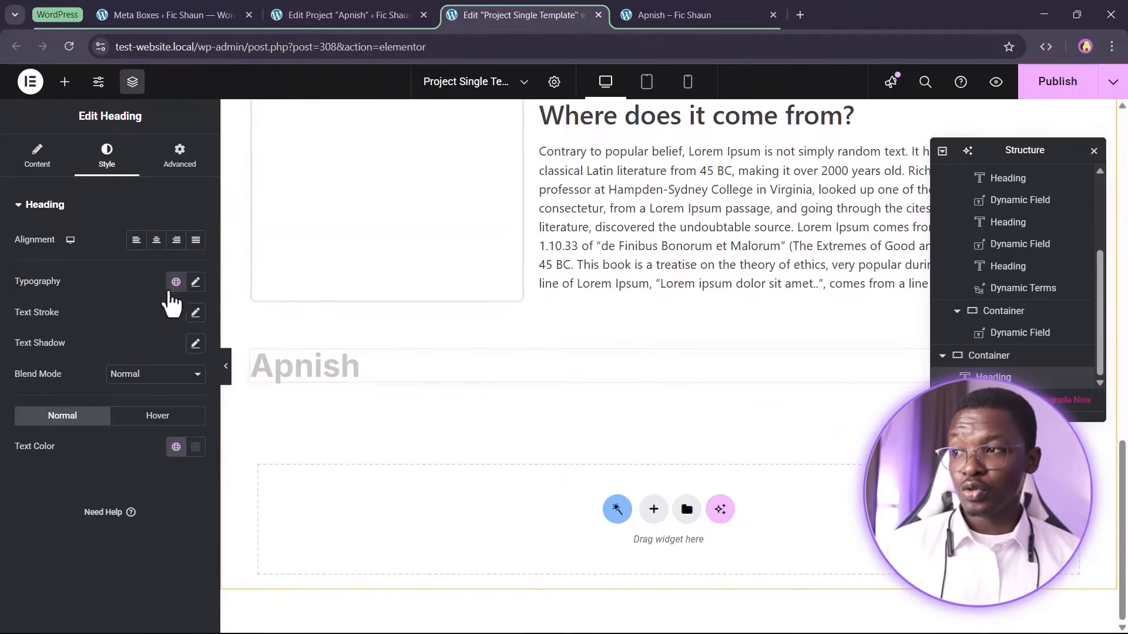
pyautogui.click(175, 282)
pyautogui.click(71, 523)
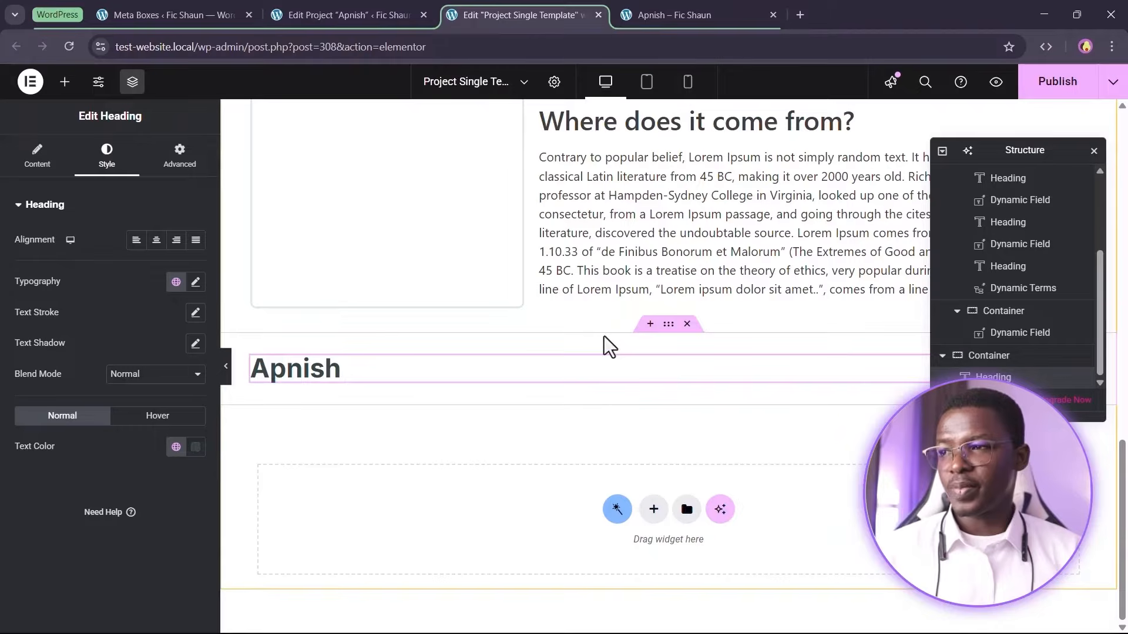
# Replace the heading's dynamic title with the static text "Project Photos"
pyautogui.click(292, 379)
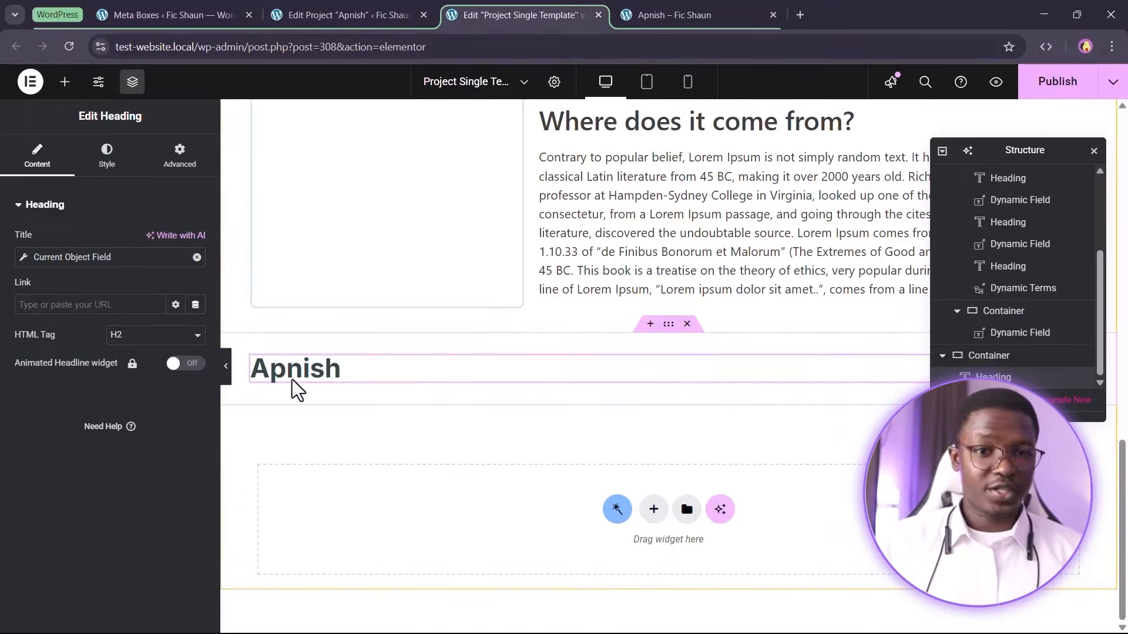
pyautogui.click(197, 259)
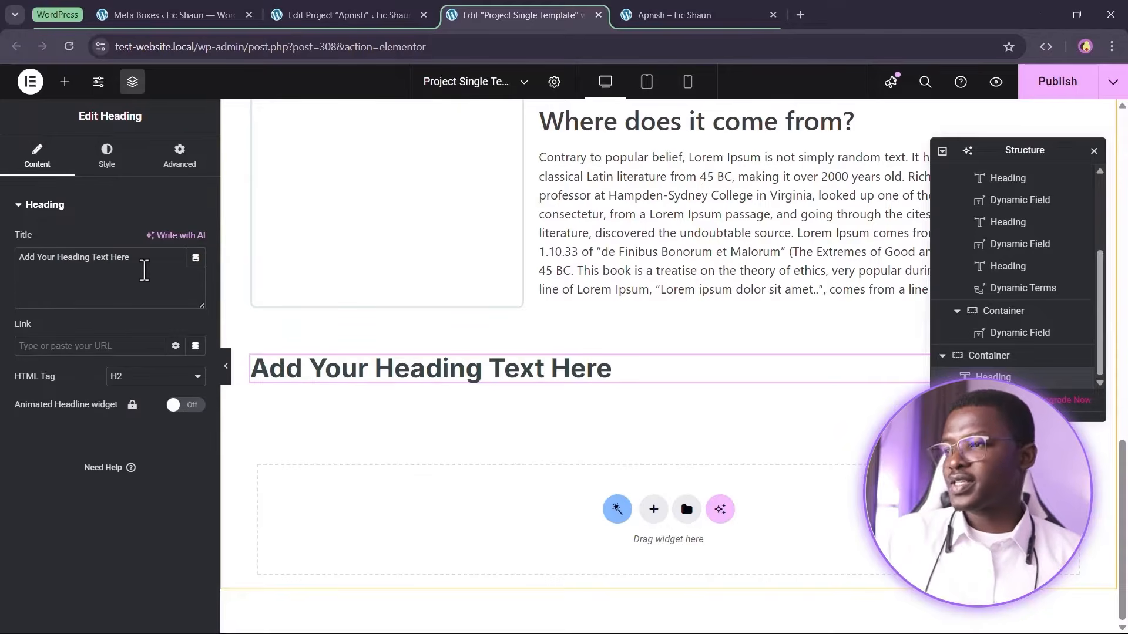
pyautogui.hotkey('ctrl', 'a')
pyautogui.write('Proje')
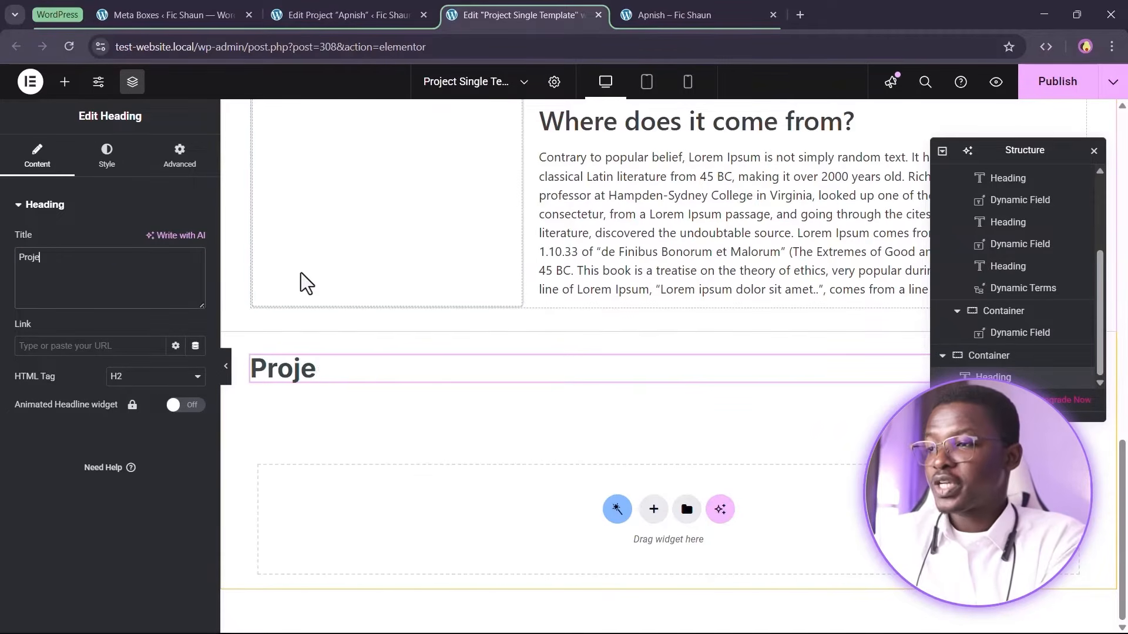
pyautogui.write('ct Photos')
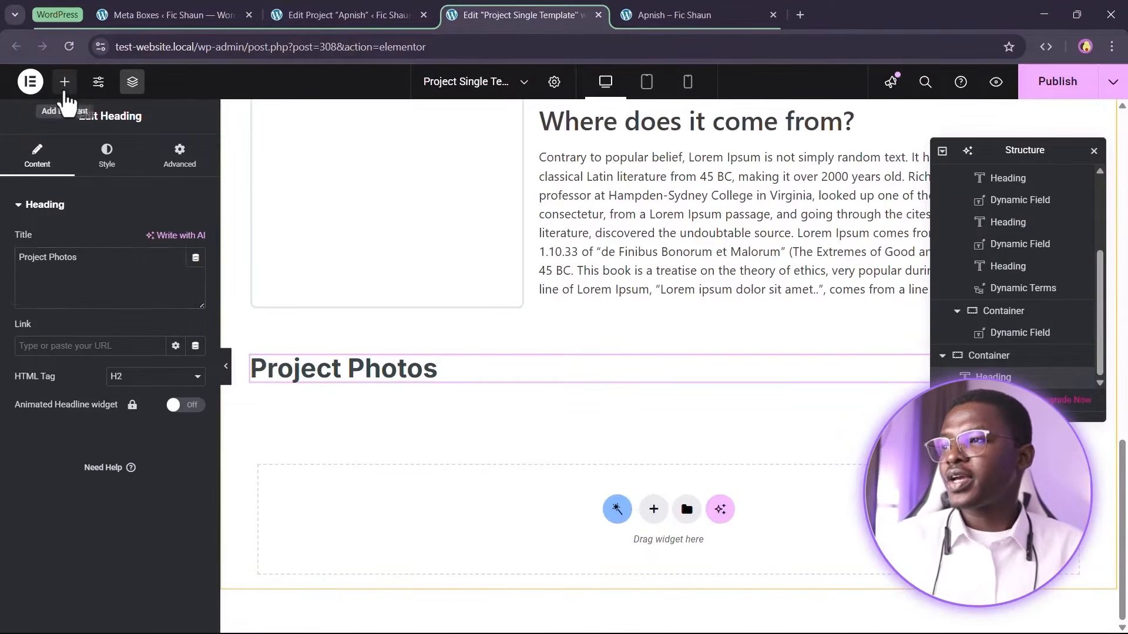
# Add a Basic Gallery widget below the Project Photos heading
pyautogui.click(65, 82)
pyautogui.write('galler')
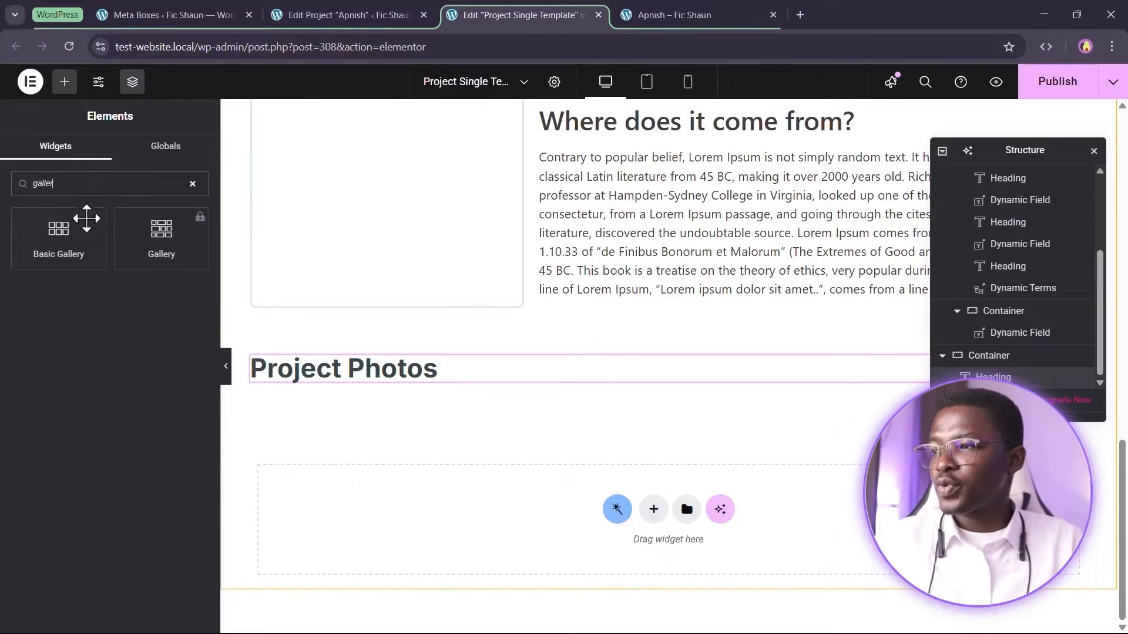
pyautogui.moveTo(86, 218); pyautogui.dragTo(412, 390)
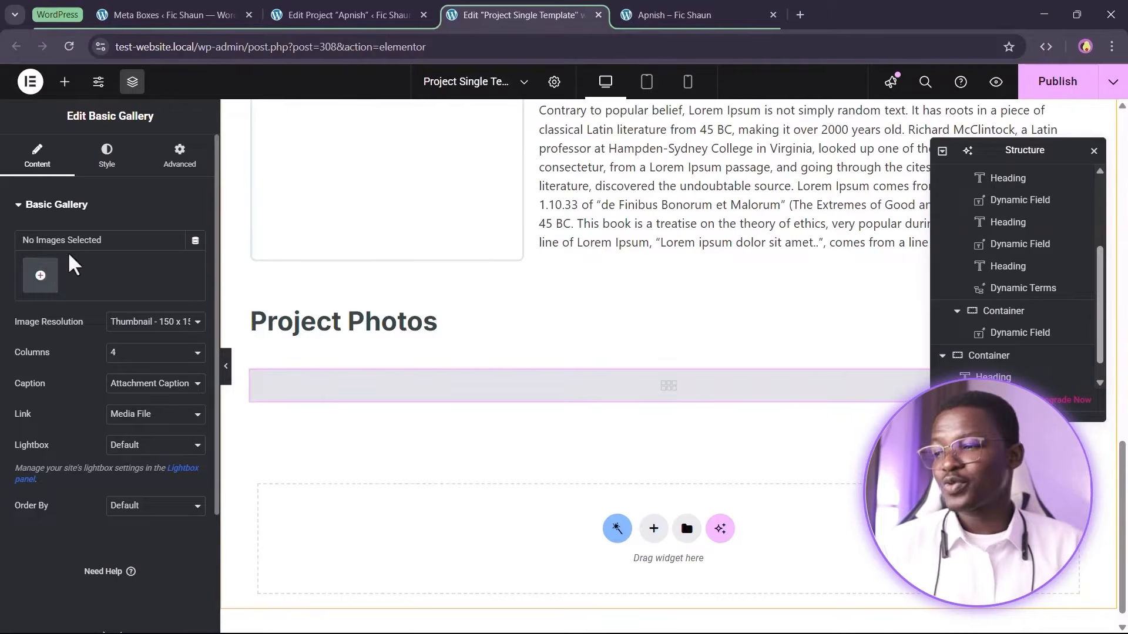
# Populate the gallery dynamically with JetEngine Gallery using the Project Images field
pyautogui.click(195, 241)
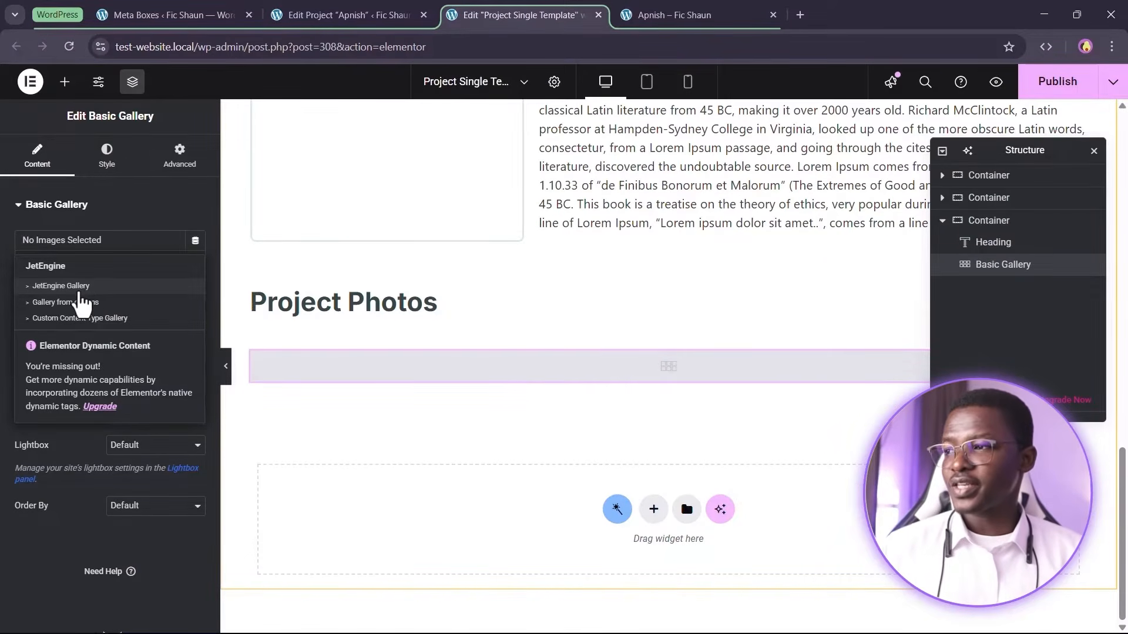
pyautogui.click(69, 287)
pyautogui.click(77, 241)
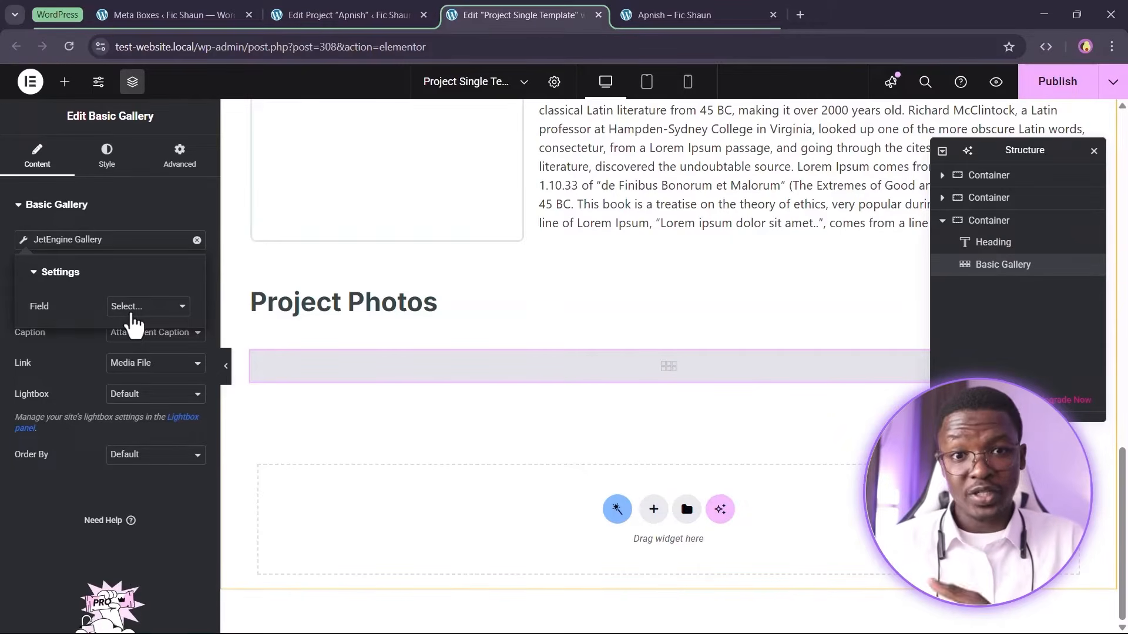
pyautogui.click(132, 314)
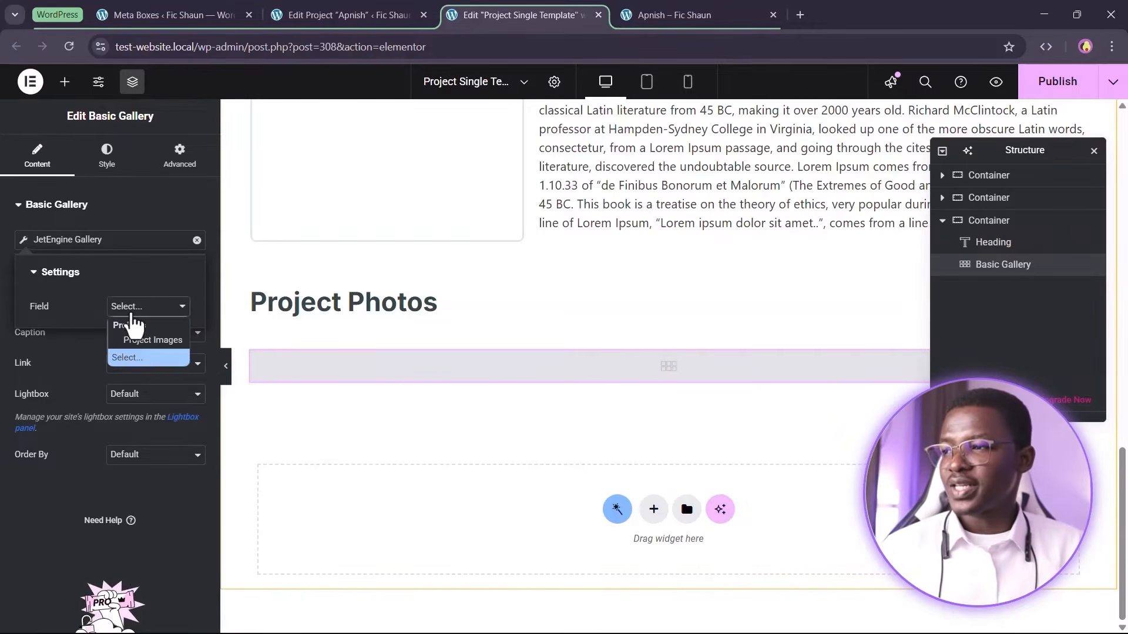
pyautogui.click(140, 338)
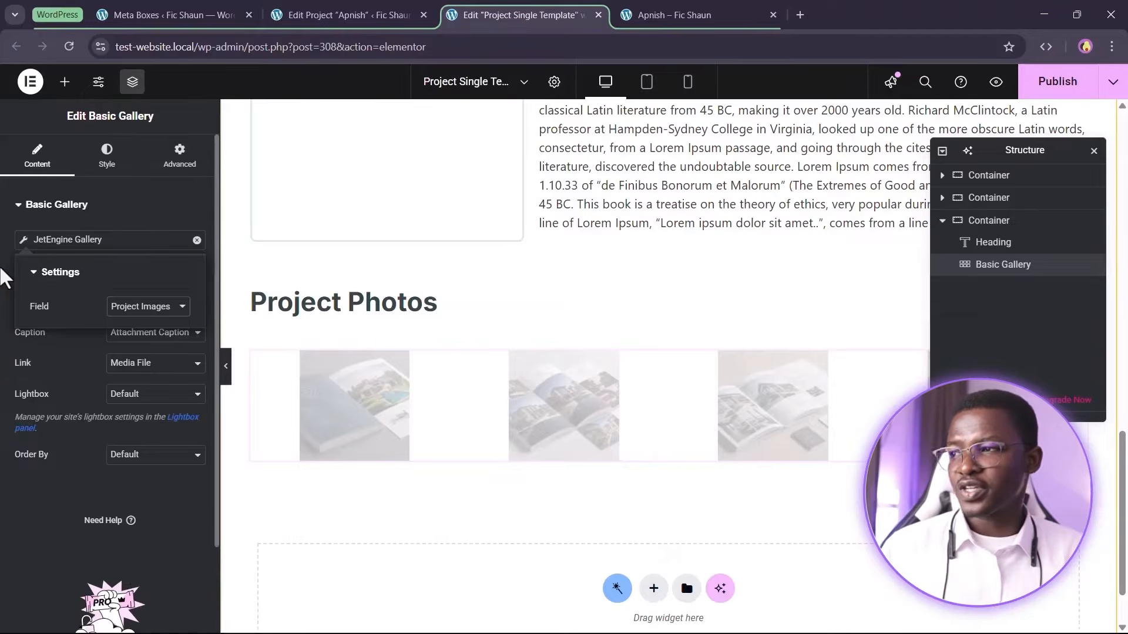
pyautogui.click(5, 277)
# Set the gallery to 2 columns with Full image resolution
pyautogui.scroll(-2, 650, 404)
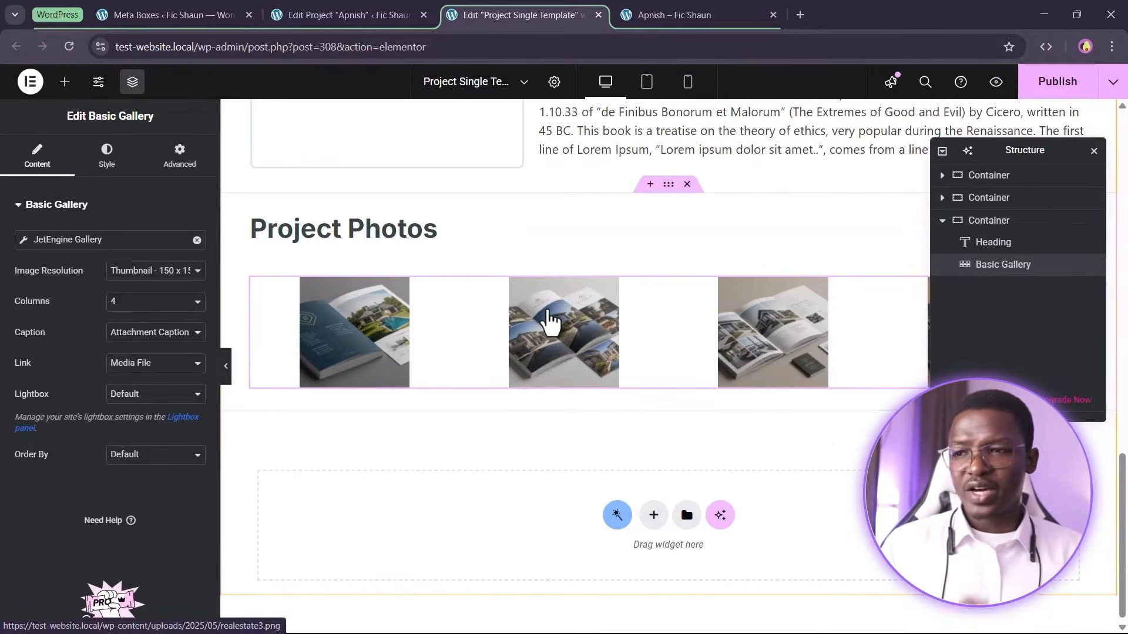
pyautogui.click(151, 302)
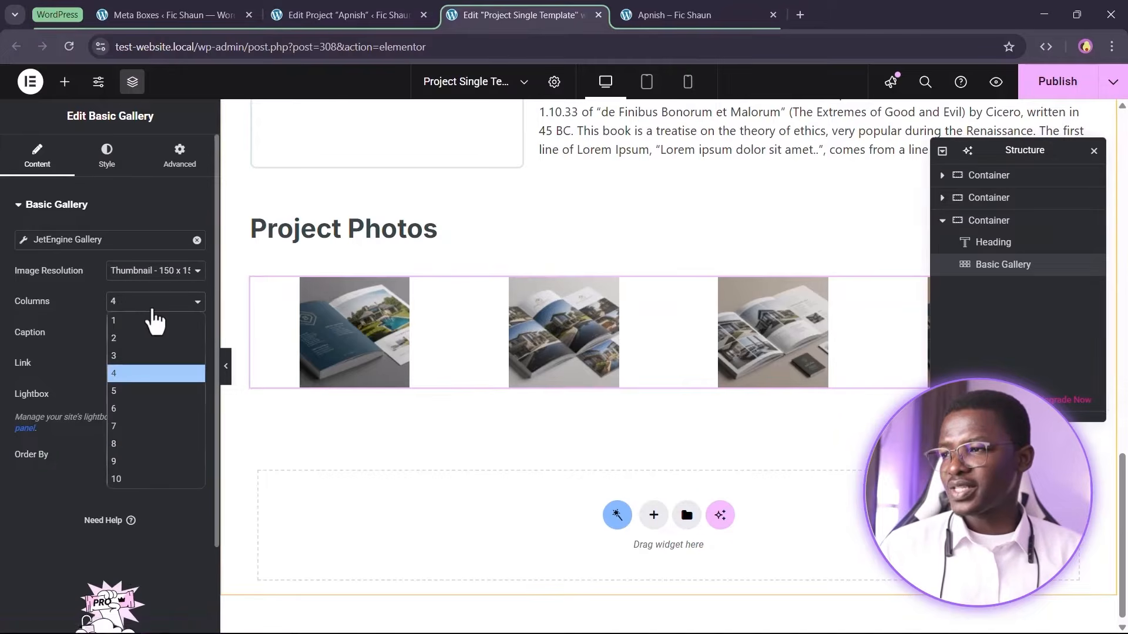
pyautogui.click(143, 339)
pyautogui.click(152, 272)
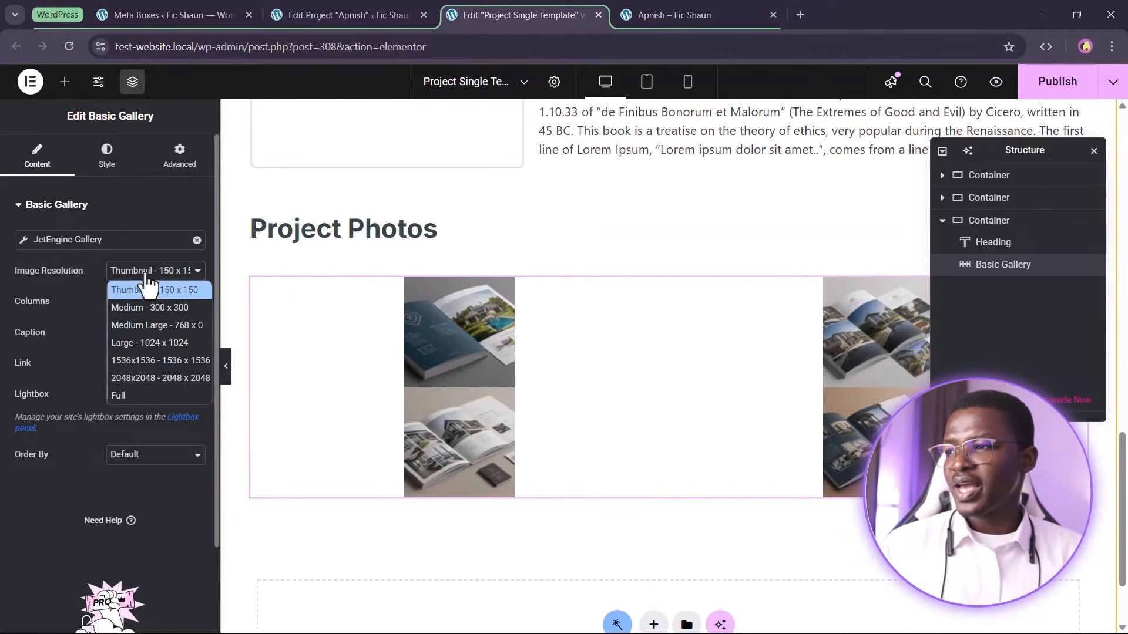
pyautogui.click(152, 396)
# Scroll through the page to review the Project Photos gallery layout
pyautogui.scroll(-4, 587, 282)
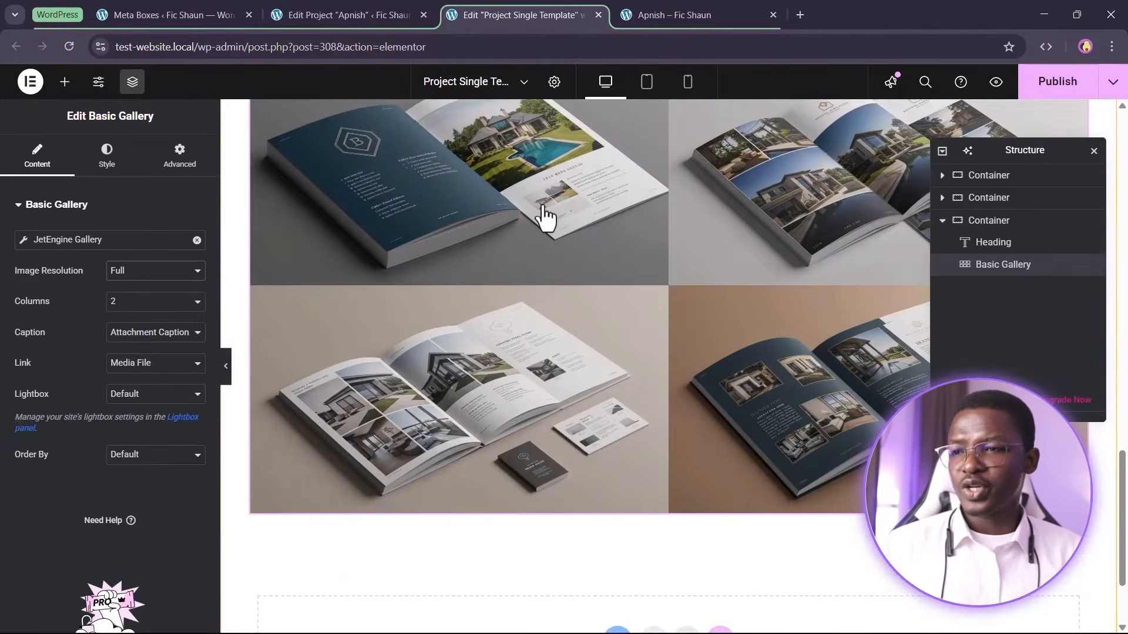
pyautogui.scroll(4, 652, 452)
pyautogui.scroll(-3, 644, 489)
pyautogui.scroll(5, 553, 428)
pyautogui.scroll(-2, 552, 376)
pyautogui.scroll(10, 552, 373)
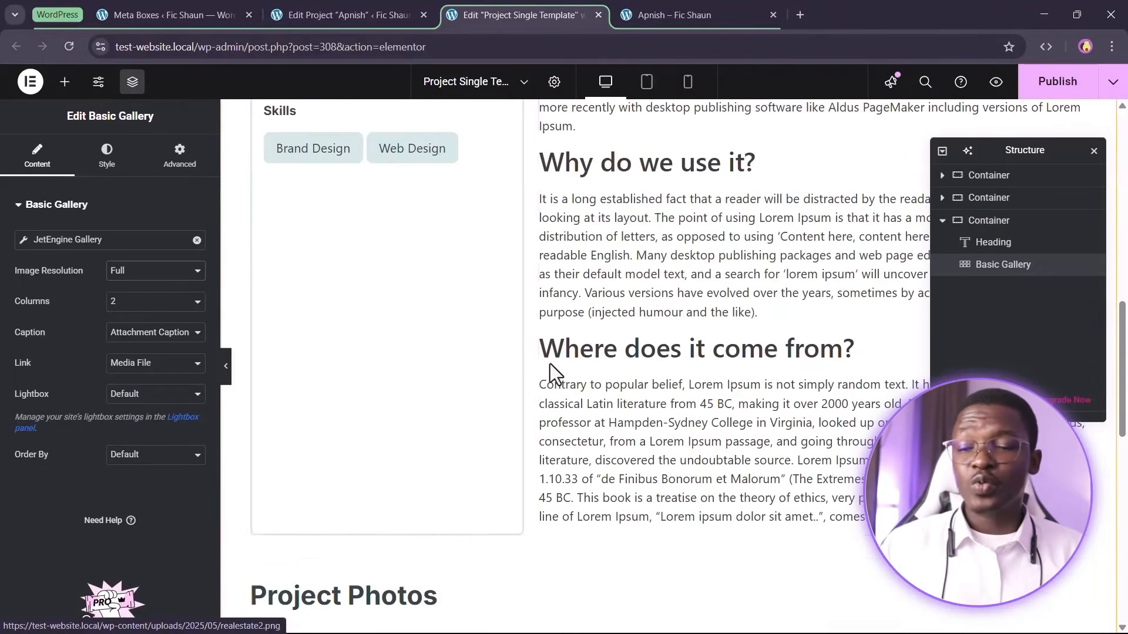
pyautogui.scroll(-6, 555, 382)
pyautogui.scroll(-10, 555, 381)
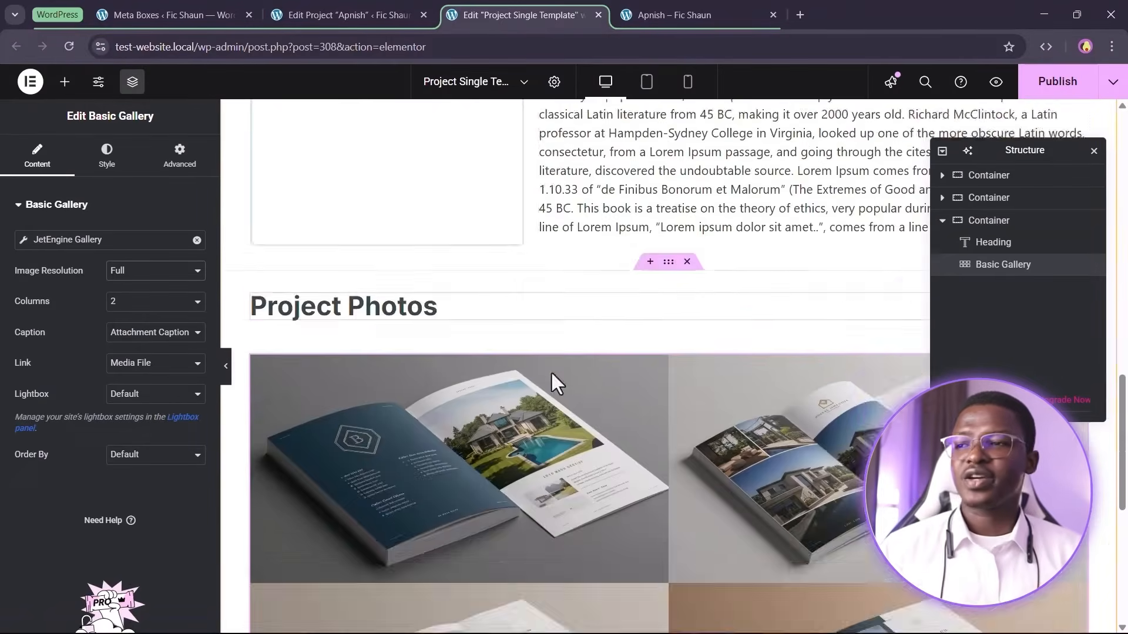
pyautogui.scroll(4, 575, 383)
pyautogui.scroll(-2, 587, 384)
pyautogui.scroll(-1, 599, 385)
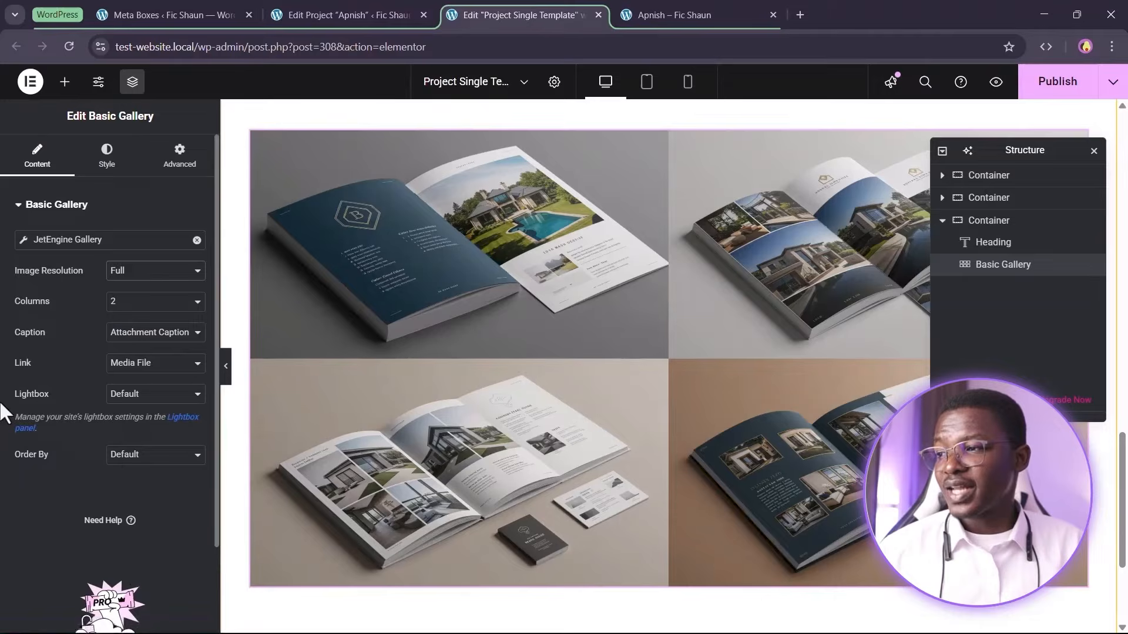
# Leave the gallery lightbox on Default and publish the template
pyautogui.click(132, 396)
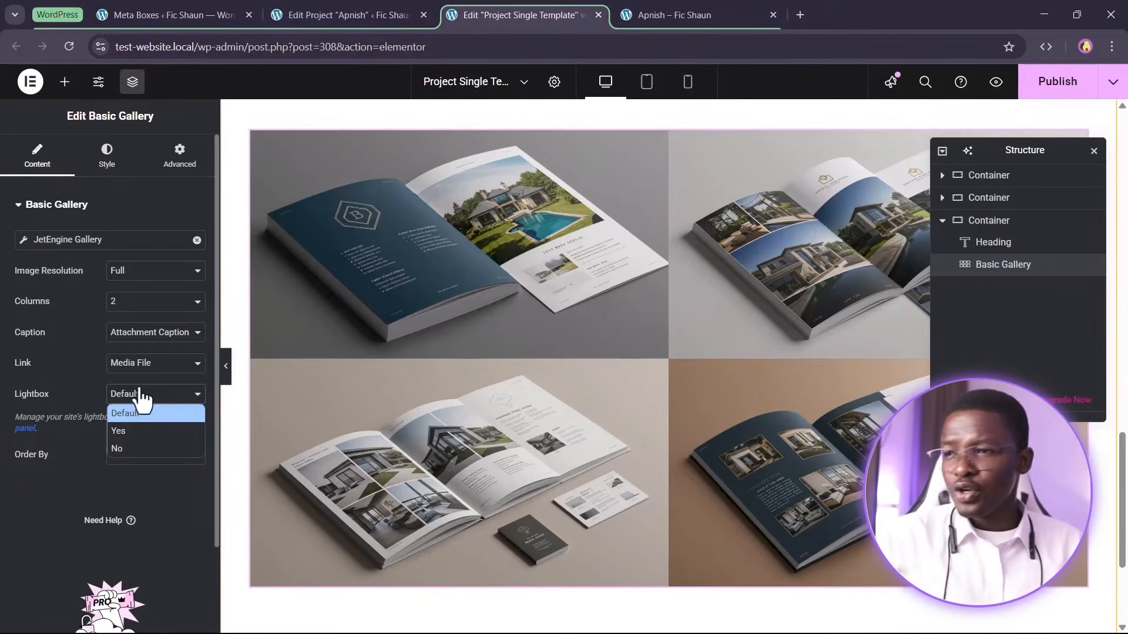
pyautogui.click(77, 383)
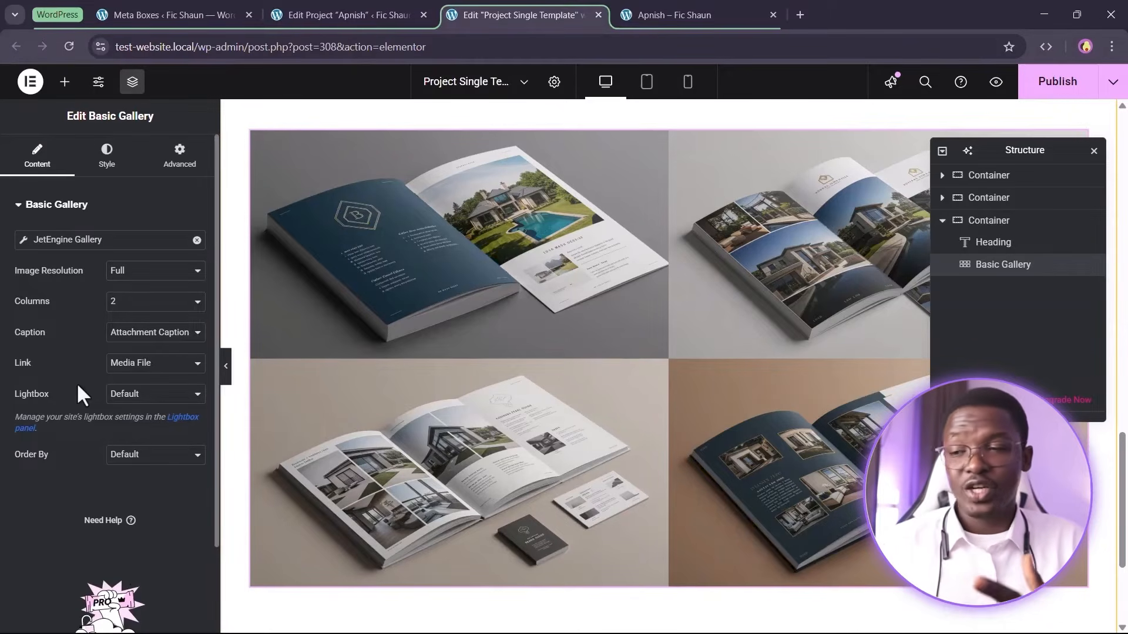
pyautogui.click(1053, 89)
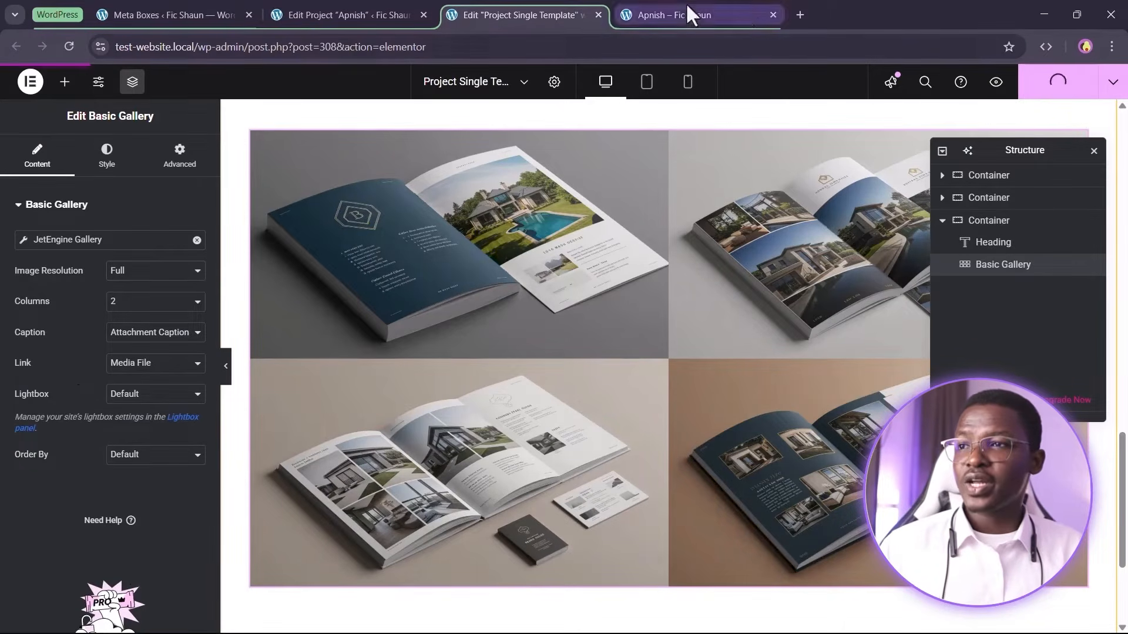
# Reload the Apnish project page and browse its Project Photos in the lightbox
pyautogui.click(682, 12)
pyautogui.click(68, 46)
pyautogui.scroll(3, 683, 335)
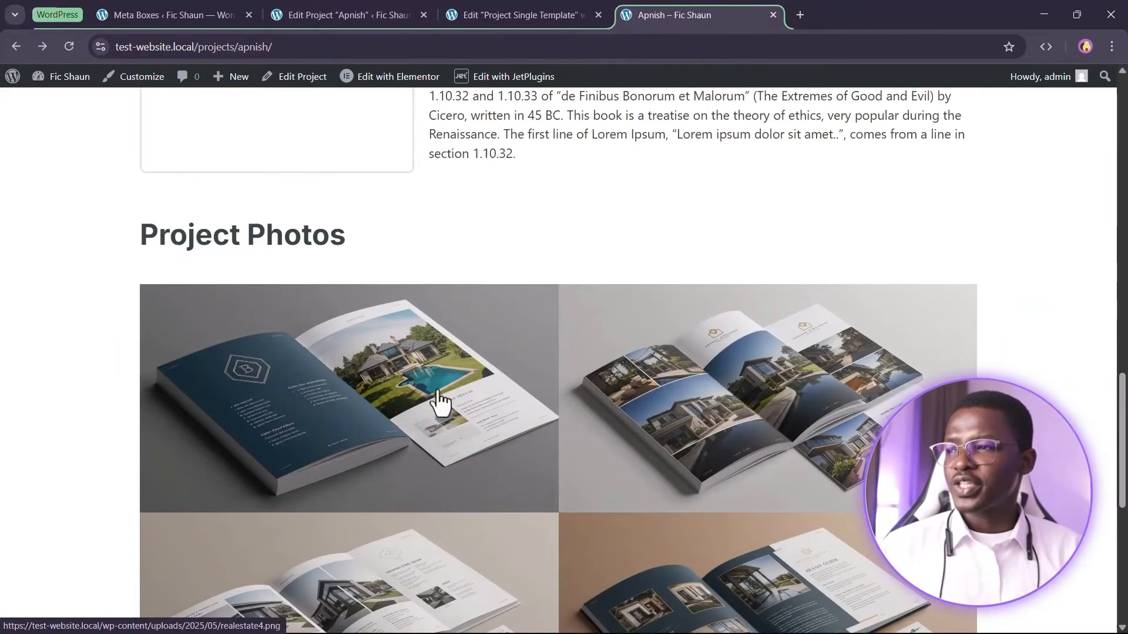
pyautogui.scroll(-2, 492, 326)
pyautogui.click(422, 273)
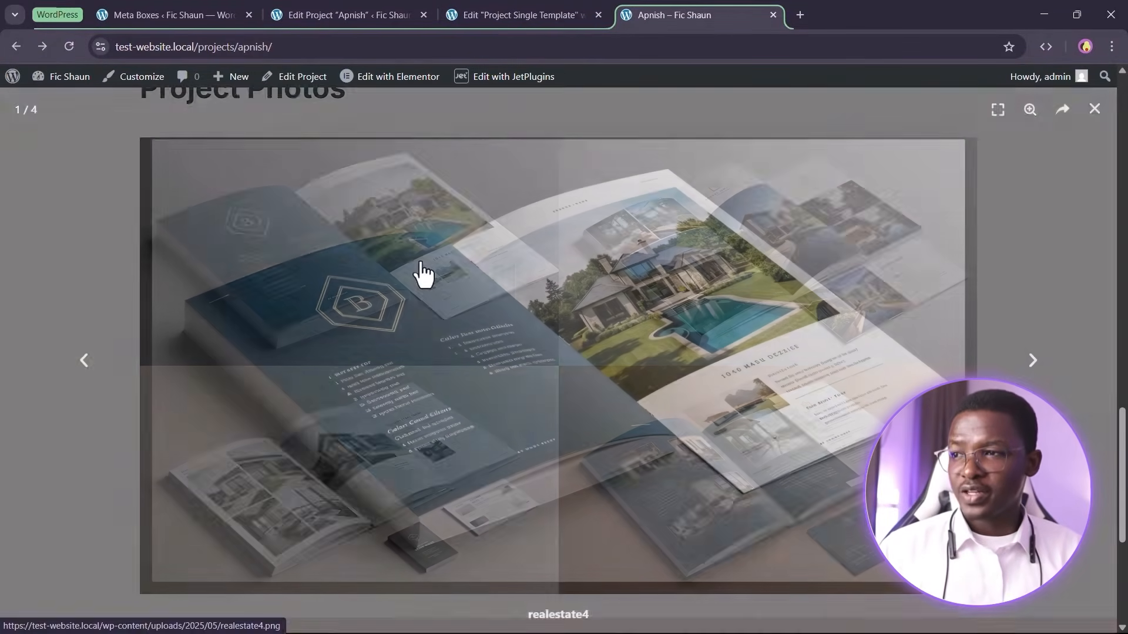
pyautogui.click(1031, 360)
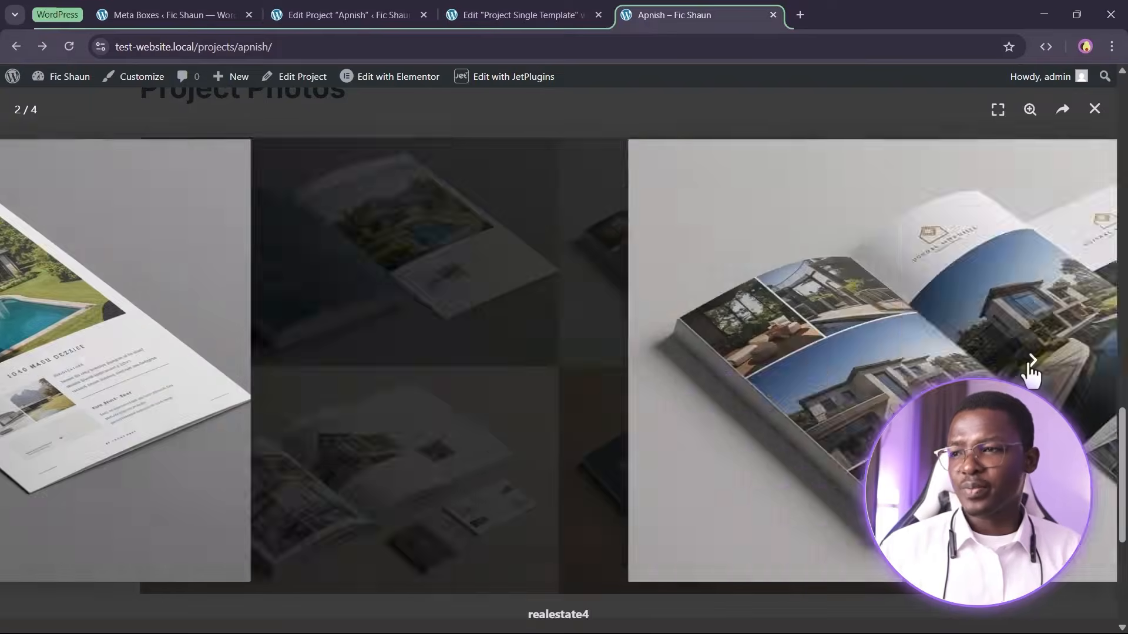
pyautogui.click(1030, 360)
pyautogui.click(1031, 361)
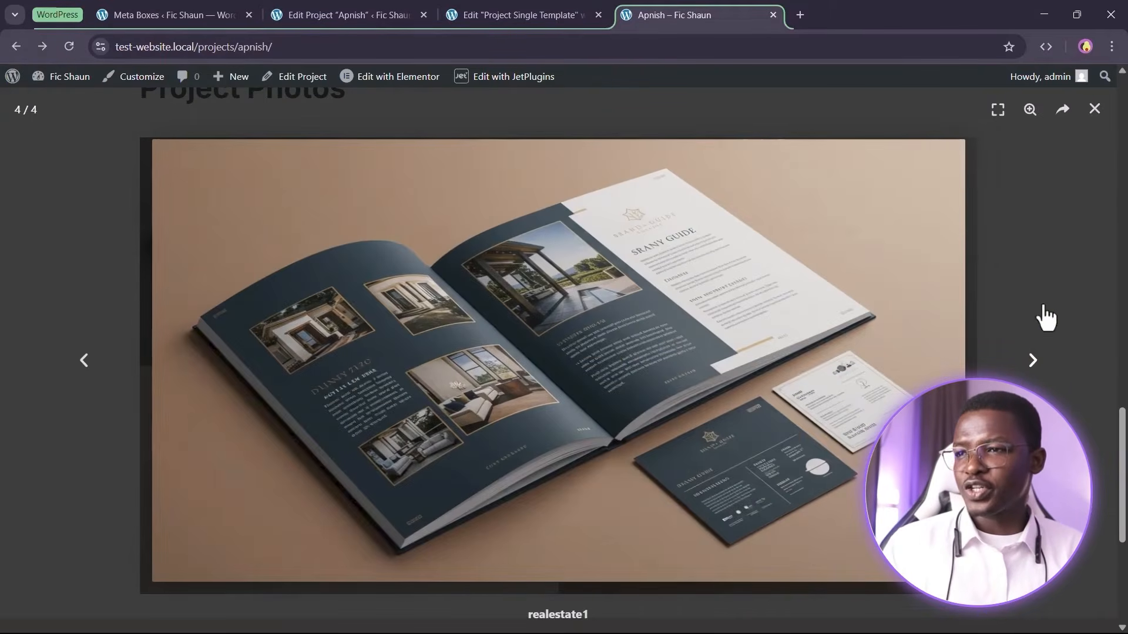
pyautogui.click(1092, 111)
# Open the site homepage in a new tab from the header logo
pyautogui.scroll(3, 994, 305)
pyautogui.scroll(-2, 995, 307)
pyautogui.scroll(15, 285, 340)
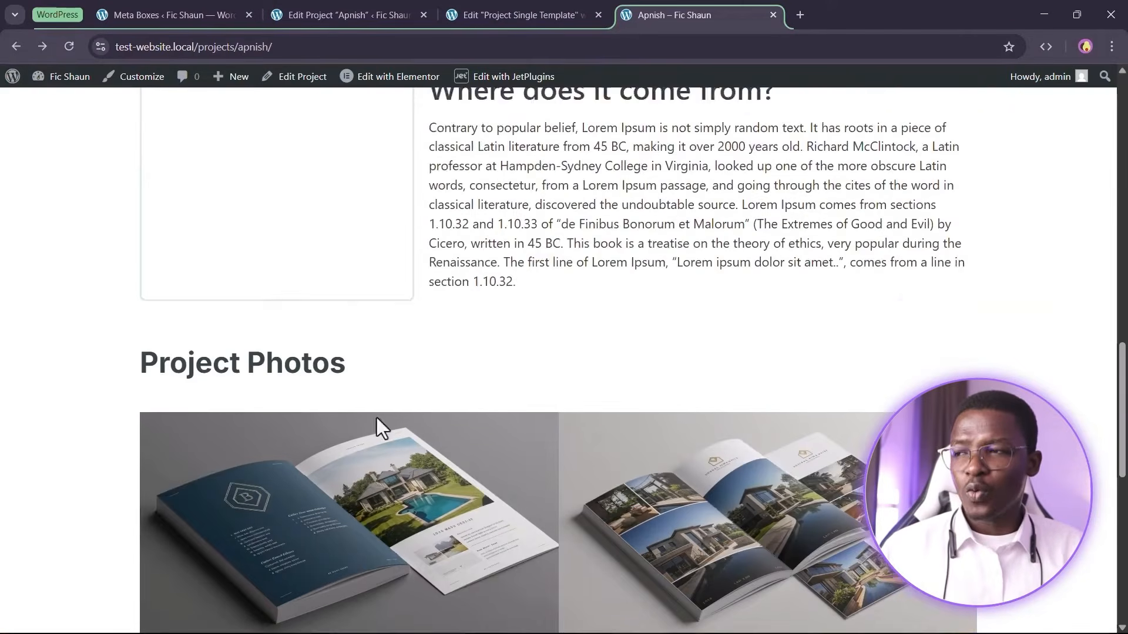
pyautogui.scroll(1, 528, 356)
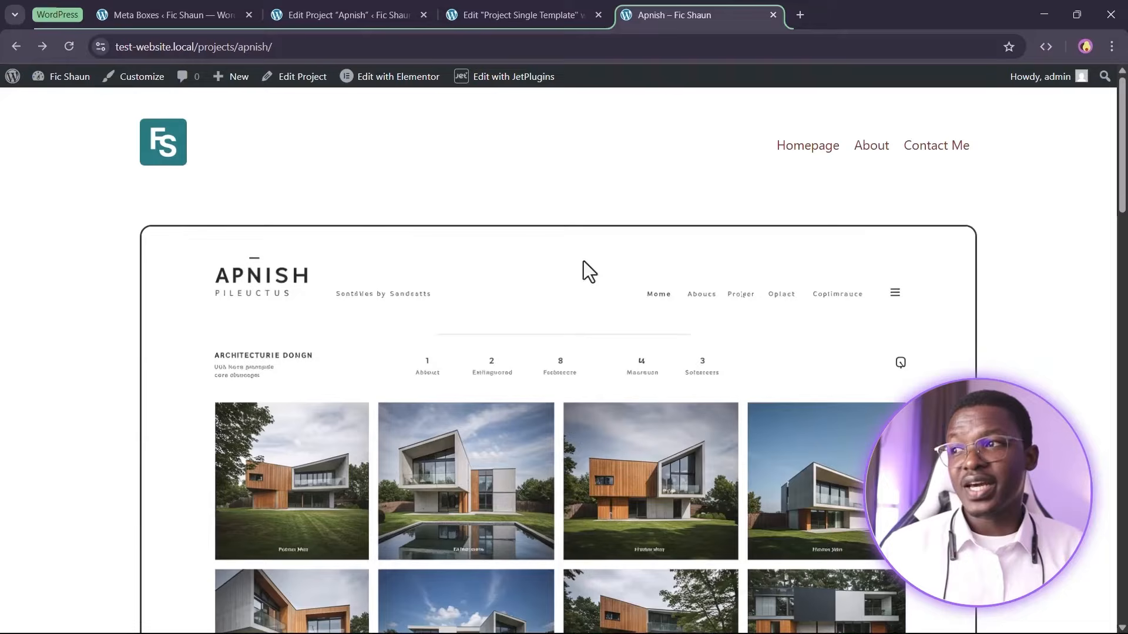
pyautogui.rightClick(165, 155)
pyautogui.click(416, 192)
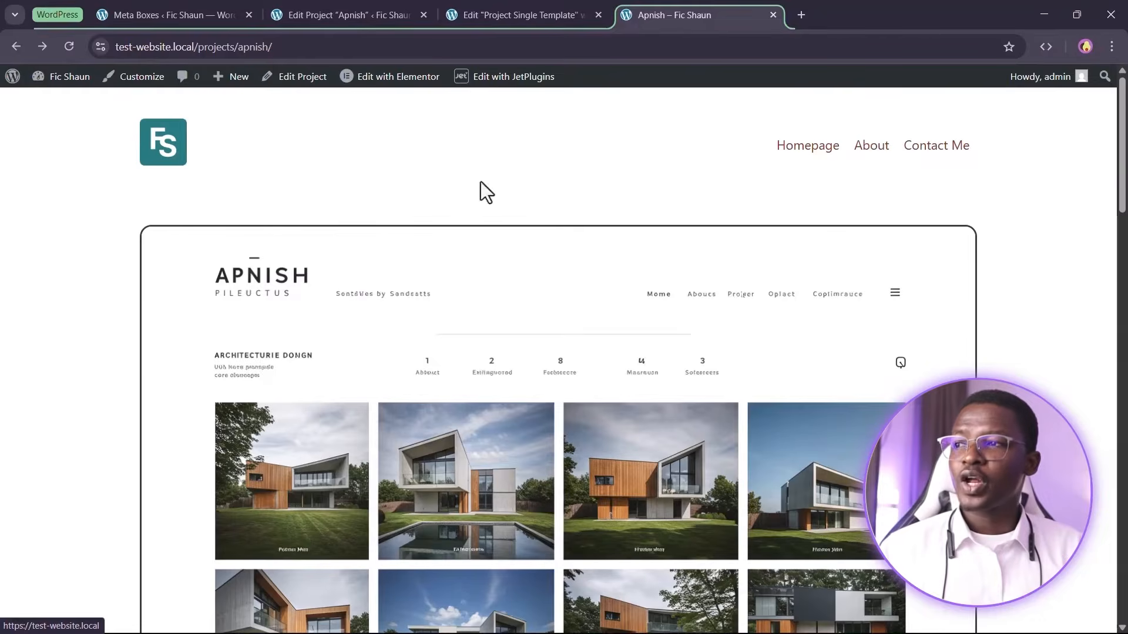
pyautogui.click(813, 13)
# Open the Samere project and review its meta fields, content and photo gallery
pyautogui.scroll(-8, 969, 188)
pyautogui.scroll(-3, 1016, 373)
pyautogui.scroll(4, 1026, 364)
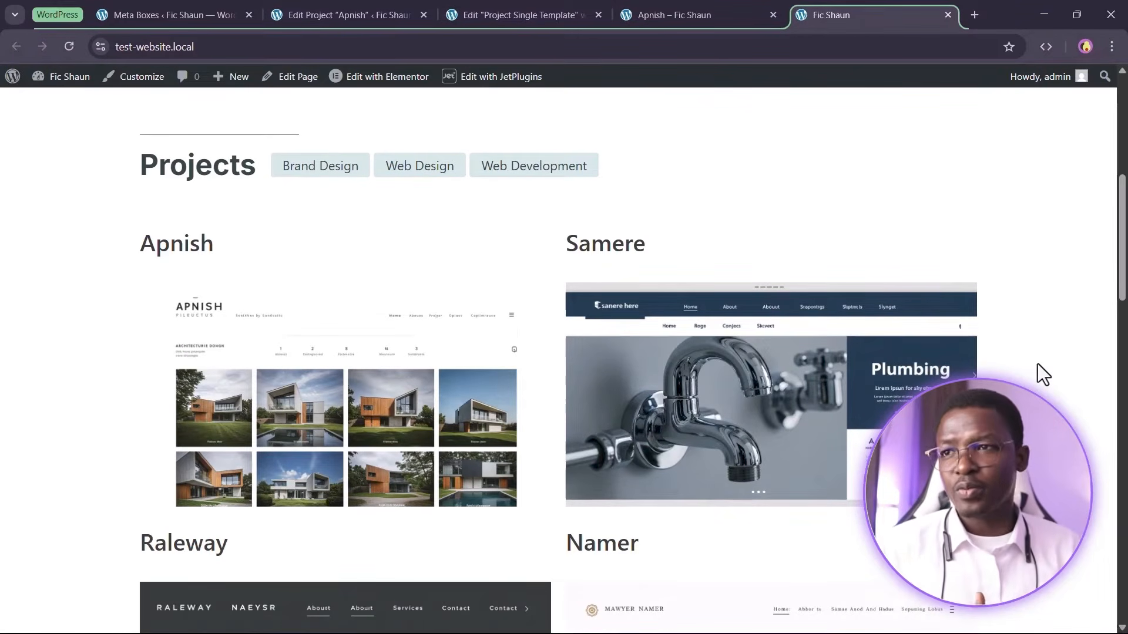
pyautogui.click(678, 303)
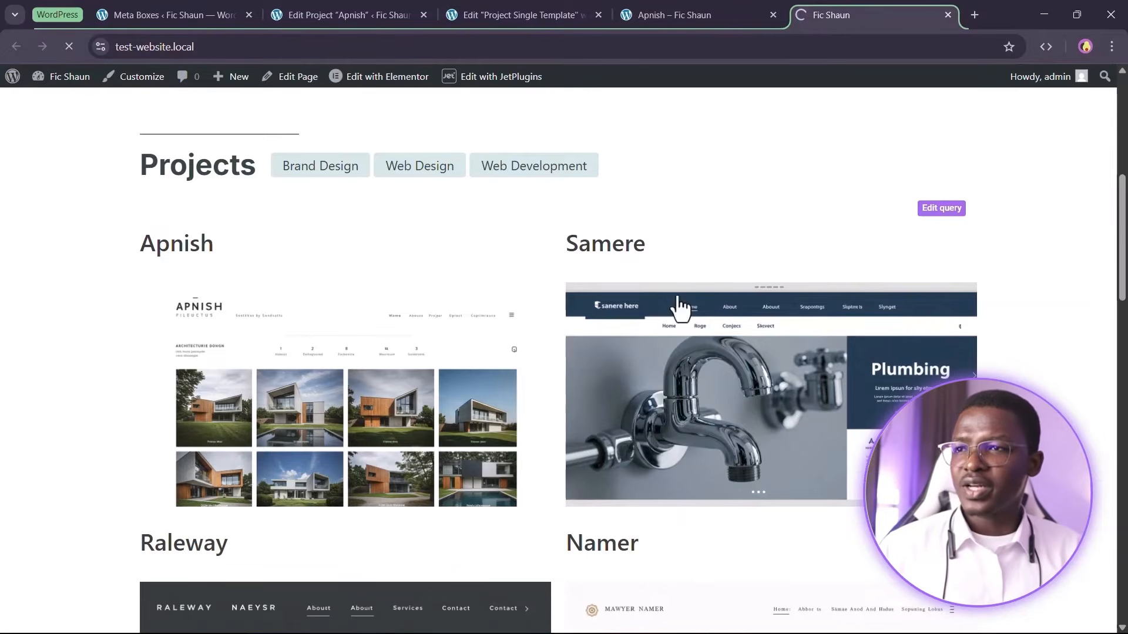
pyautogui.scroll(-6, 744, 213)
pyautogui.scroll(6, 227, 215)
pyautogui.scroll(-1, 435, 395)
pyautogui.scroll(1, 684, 339)
pyautogui.scroll(-7, 685, 331)
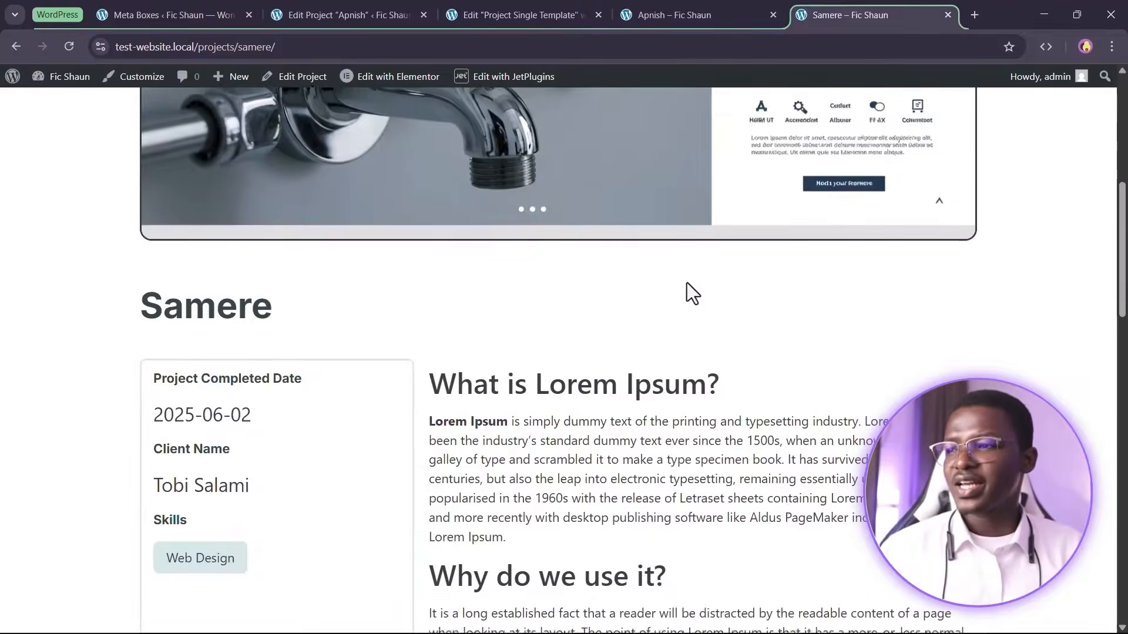
pyautogui.scroll(-3, 686, 283)
pyautogui.scroll(-1, 280, 227)
pyautogui.scroll(1, 370, 327)
pyautogui.moveTo(106, 161); pyautogui.dragTo(346, 180)
pyautogui.click(388, 264)
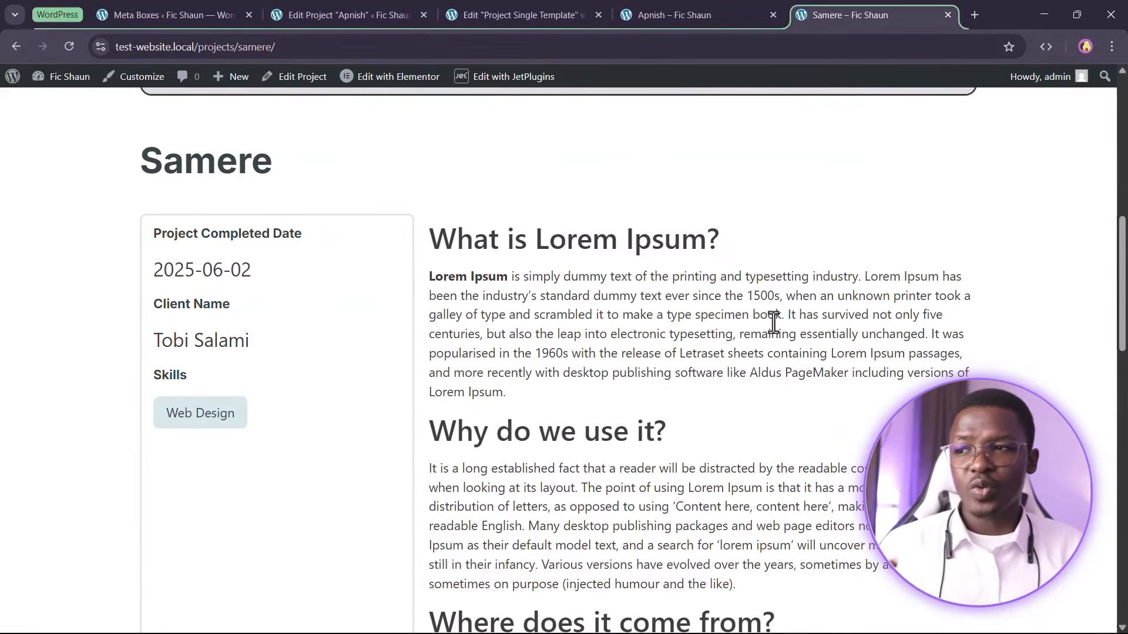
pyautogui.scroll(-12, 771, 322)
pyautogui.scroll(3, 469, 367)
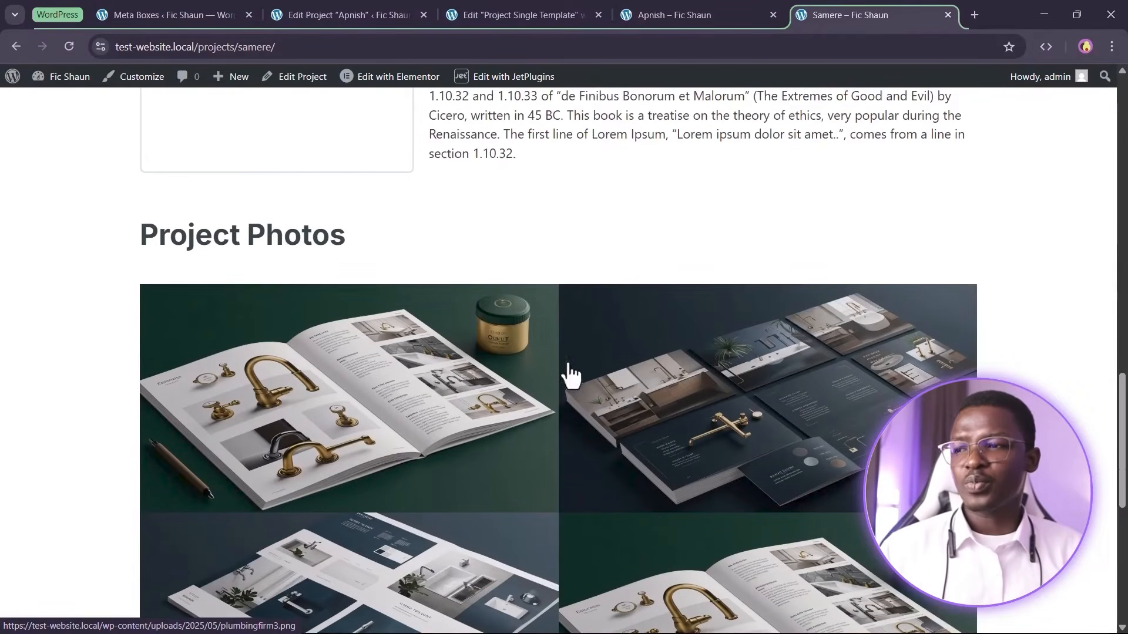
pyautogui.scroll(-4, 770, 364)
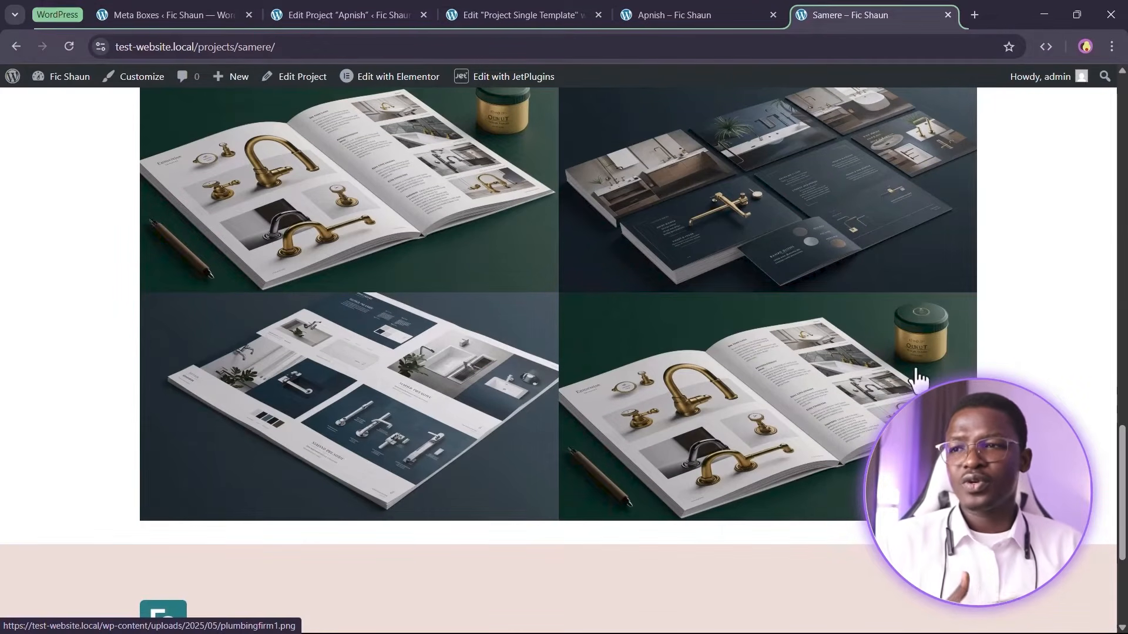
pyautogui.scroll(7, 297, 290)
pyautogui.scroll(-7, 297, 289)
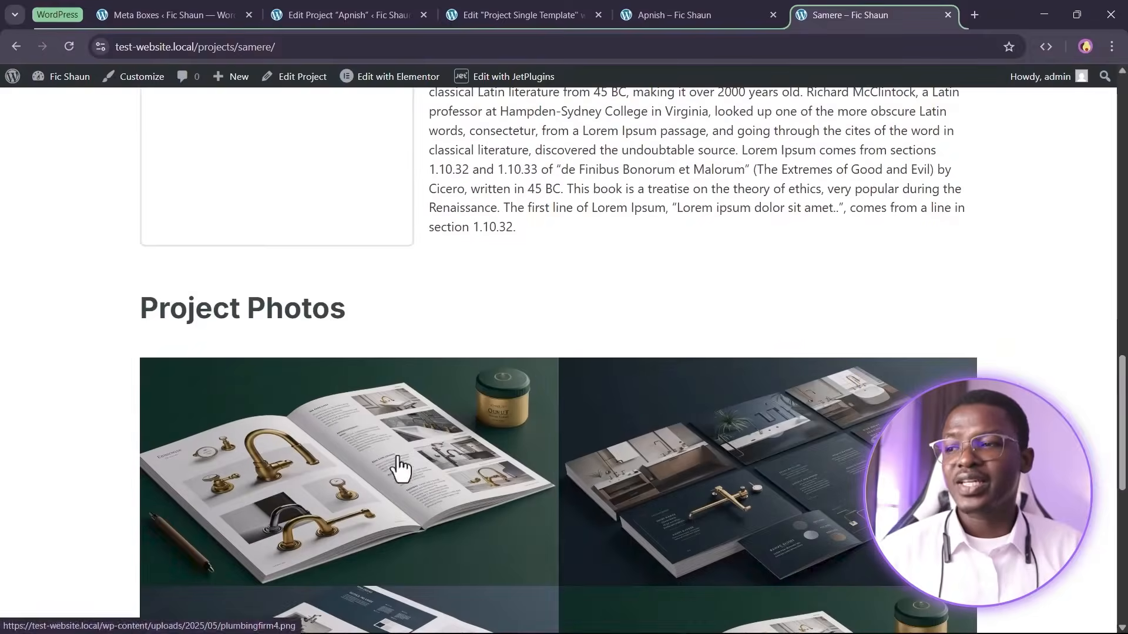
pyautogui.scroll(4, 297, 289)
pyautogui.scroll(-3, 674, 435)
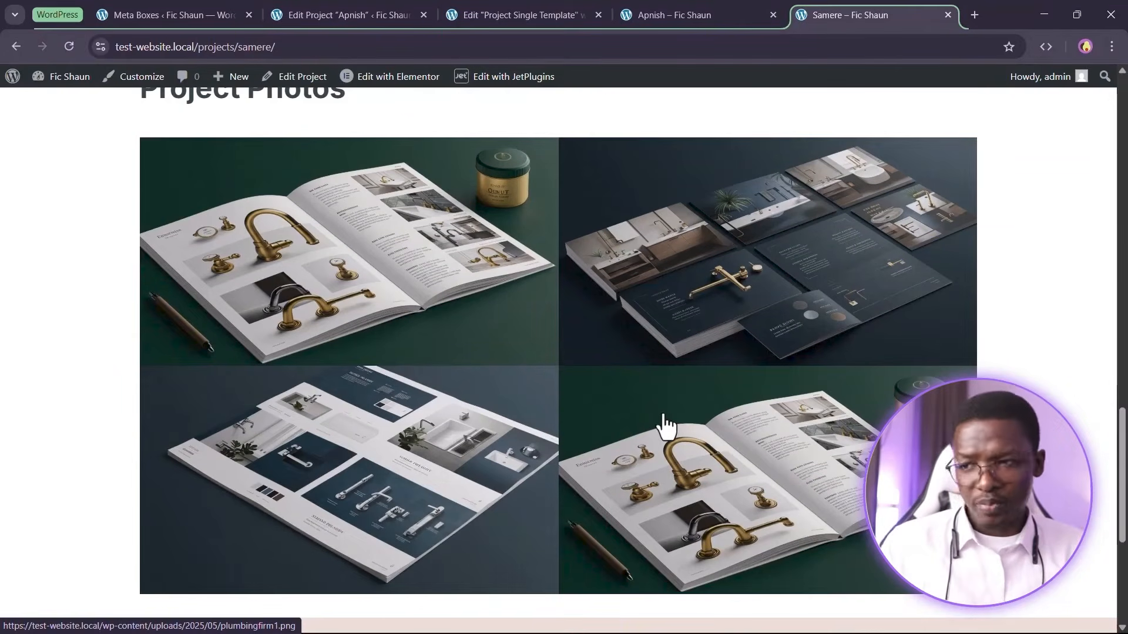
pyautogui.scroll(15, 693, 464)
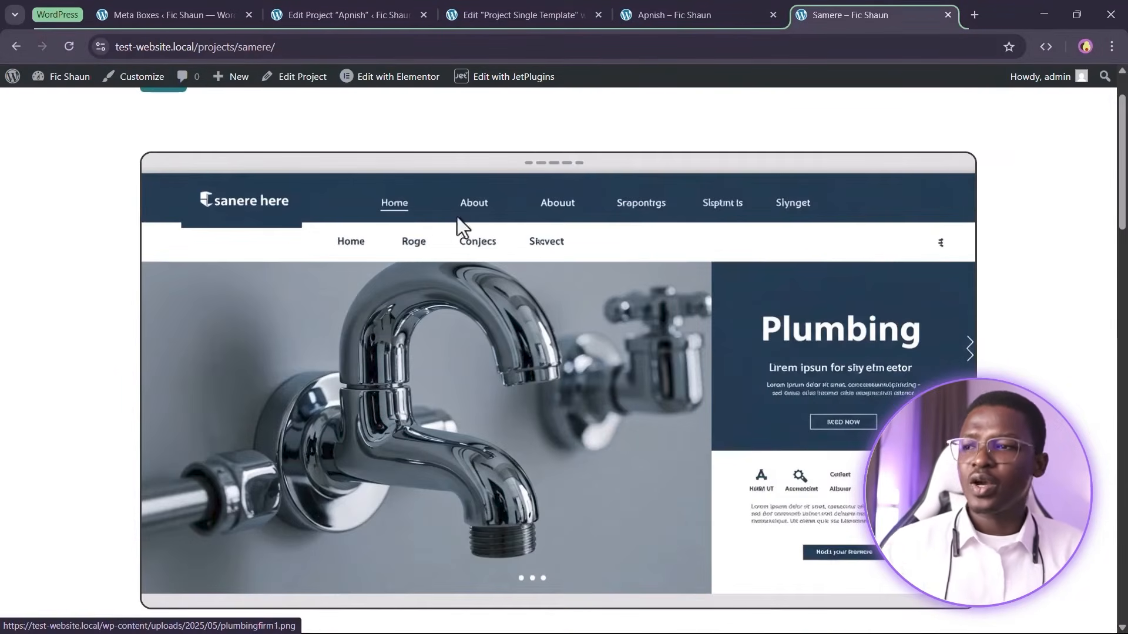
pyautogui.scroll(-7, 644, 337)
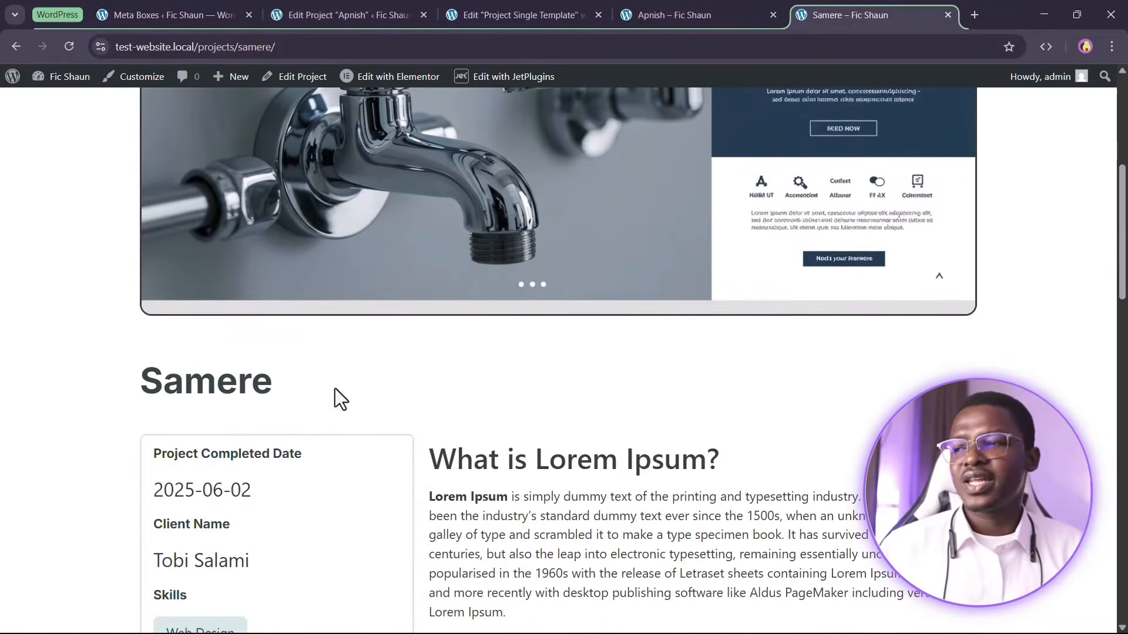
pyautogui.scroll(-20, 642, 399)
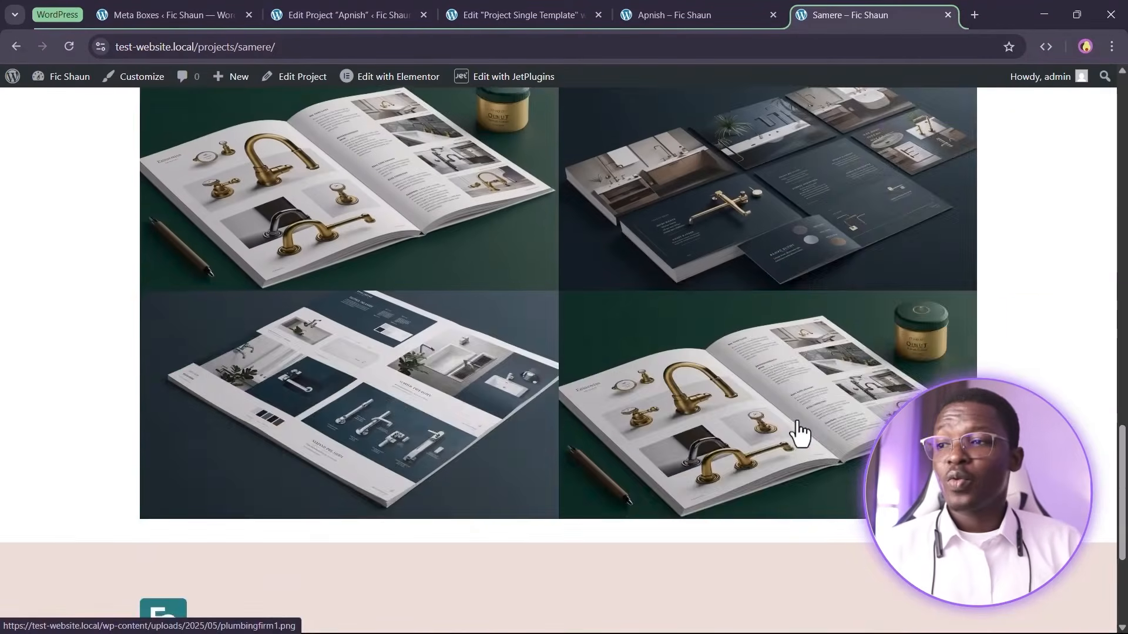
pyautogui.scroll(14, 798, 421)
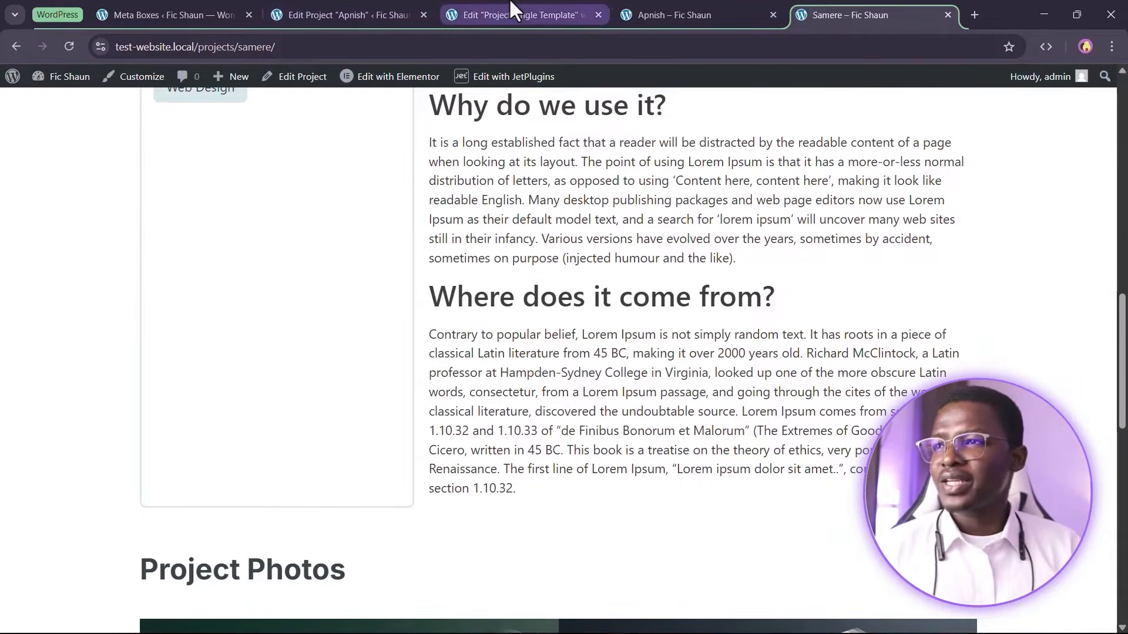
# Examine the Figma wireframe's section below the photo gallery to plan the next part
pyautogui.click(470, 15)
pyautogui.scroll(-3, 791, 370)
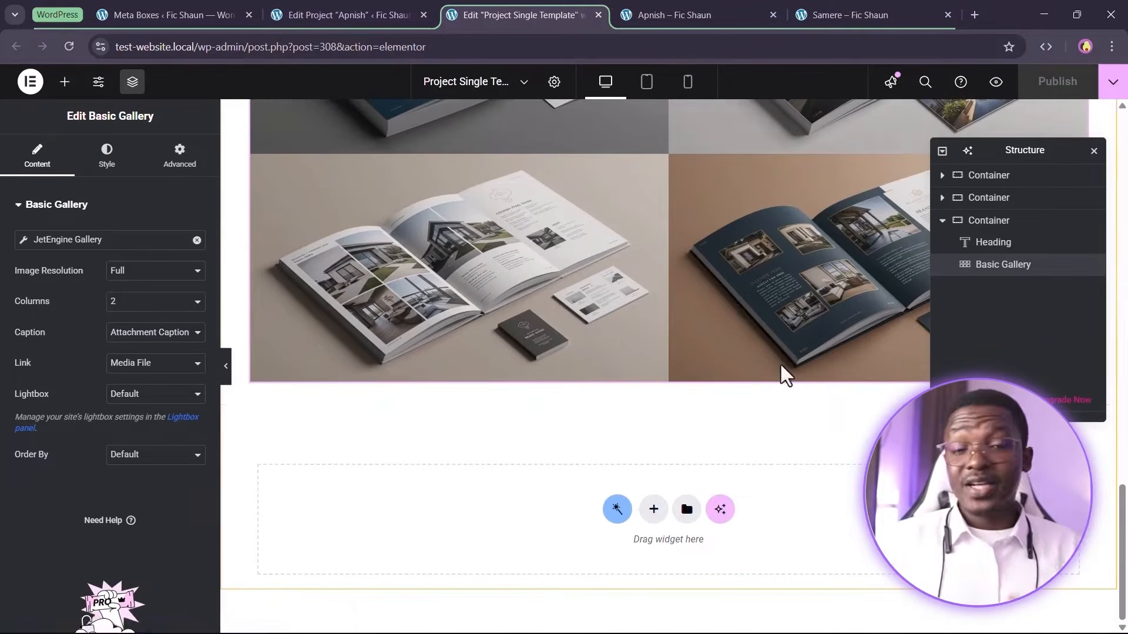
pyautogui.hotkey('alt', 'Tab')
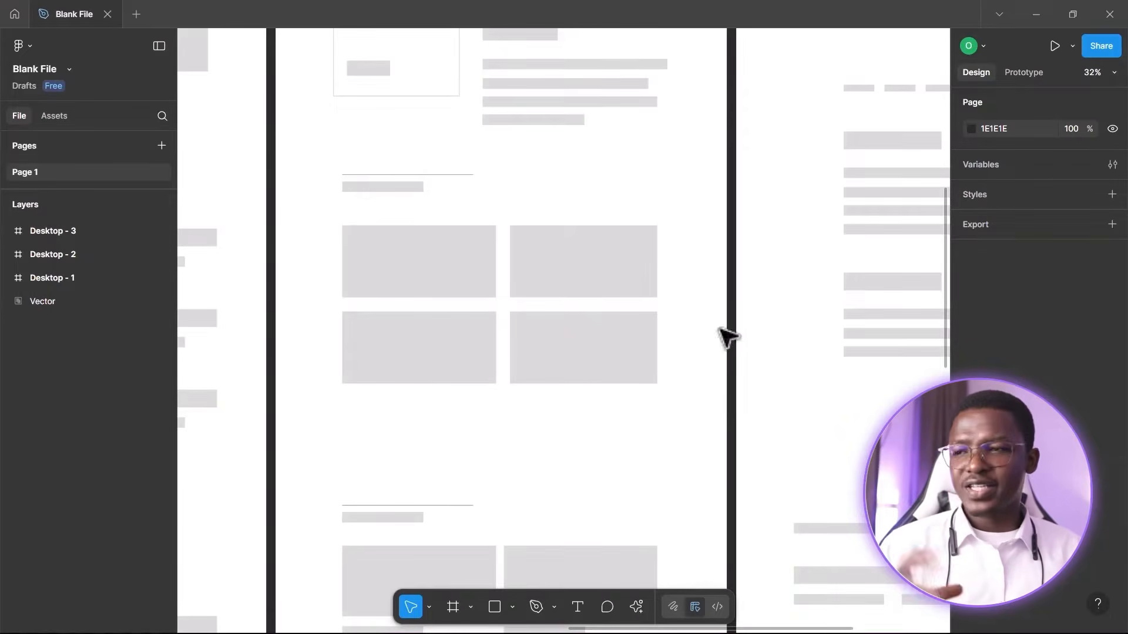
pyautogui.scroll(1, 649, 269)
pyautogui.scroll(-4, 536, 222)
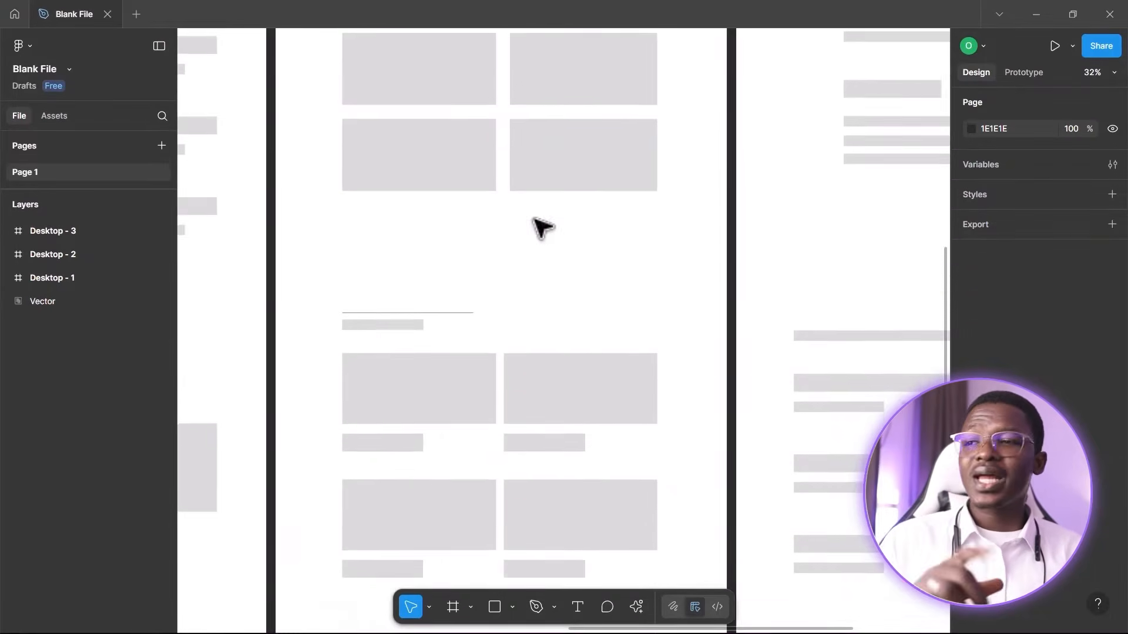
pyautogui.scroll(-4, 540, 226)
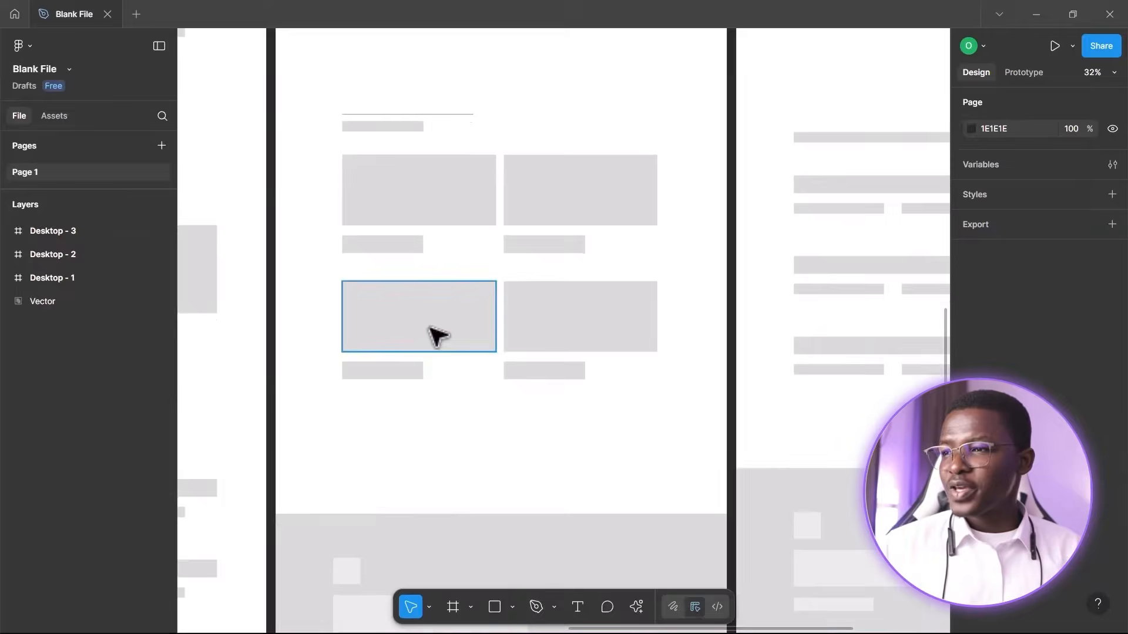
pyautogui.scroll(-1, 428, 345)
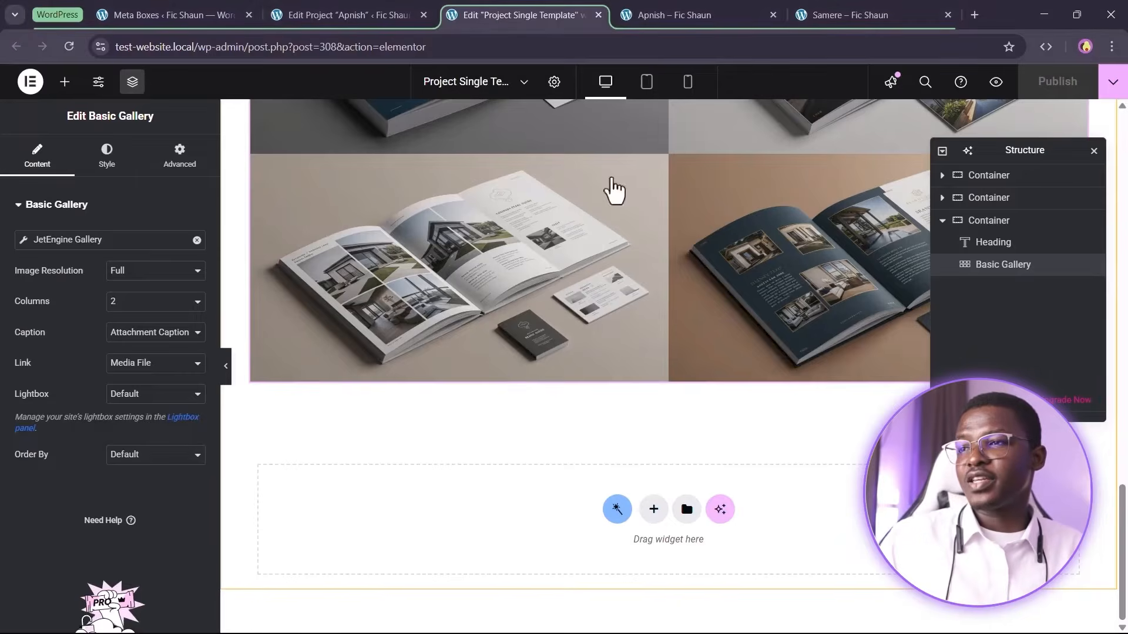
# Duplicate the Project Photos container
pyautogui.scroll(10, 611, 188)
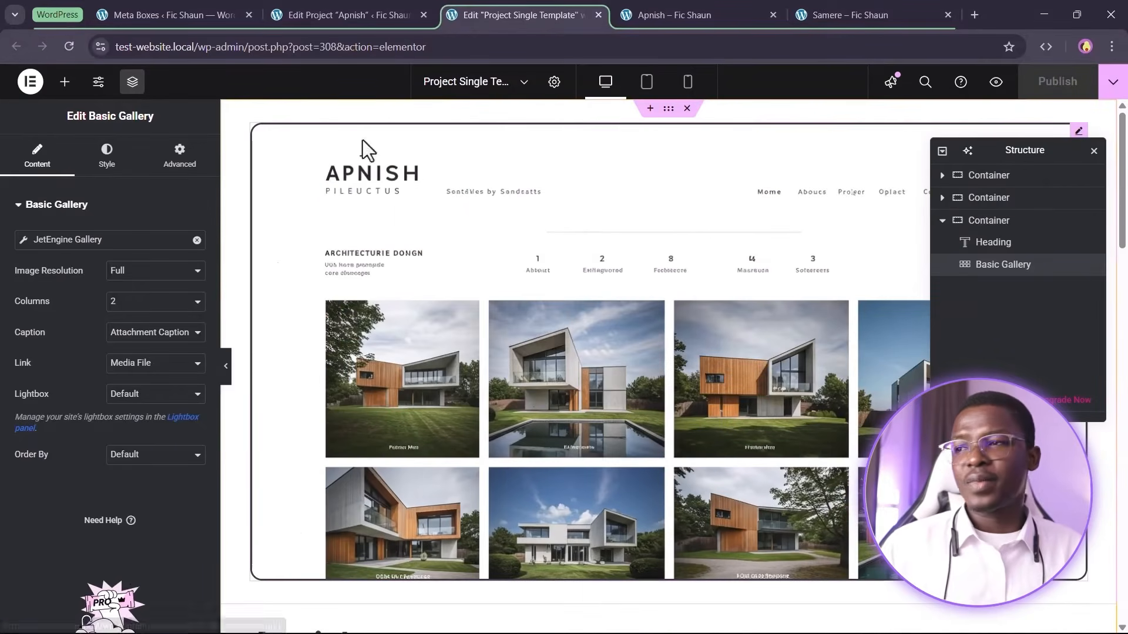
pyautogui.scroll(-15, 479, 234)
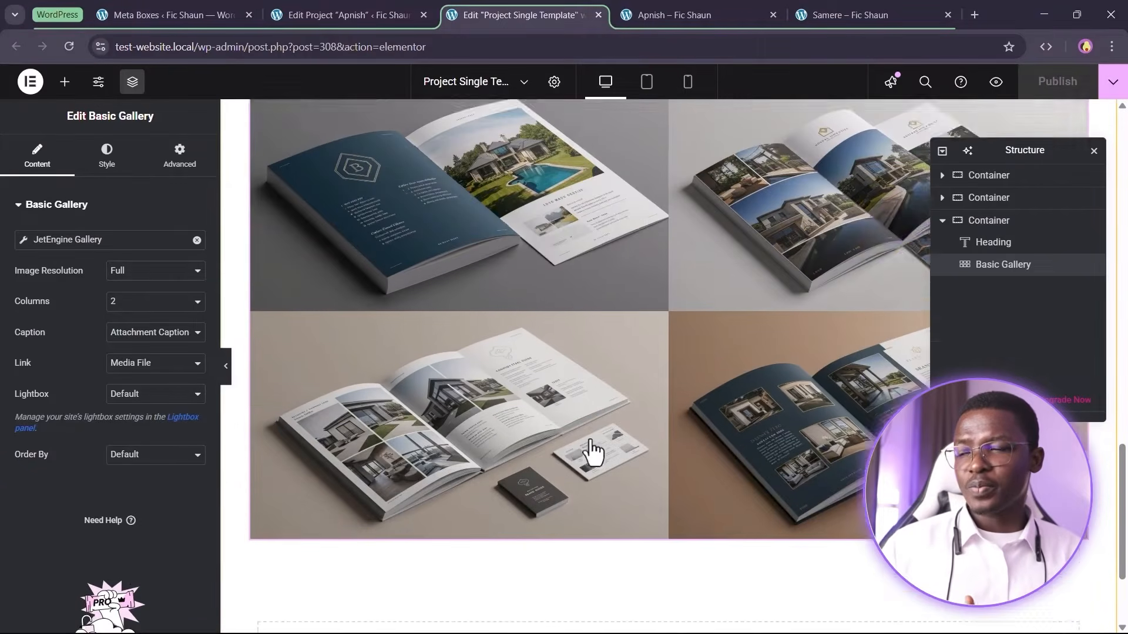
pyautogui.scroll(3, 592, 451)
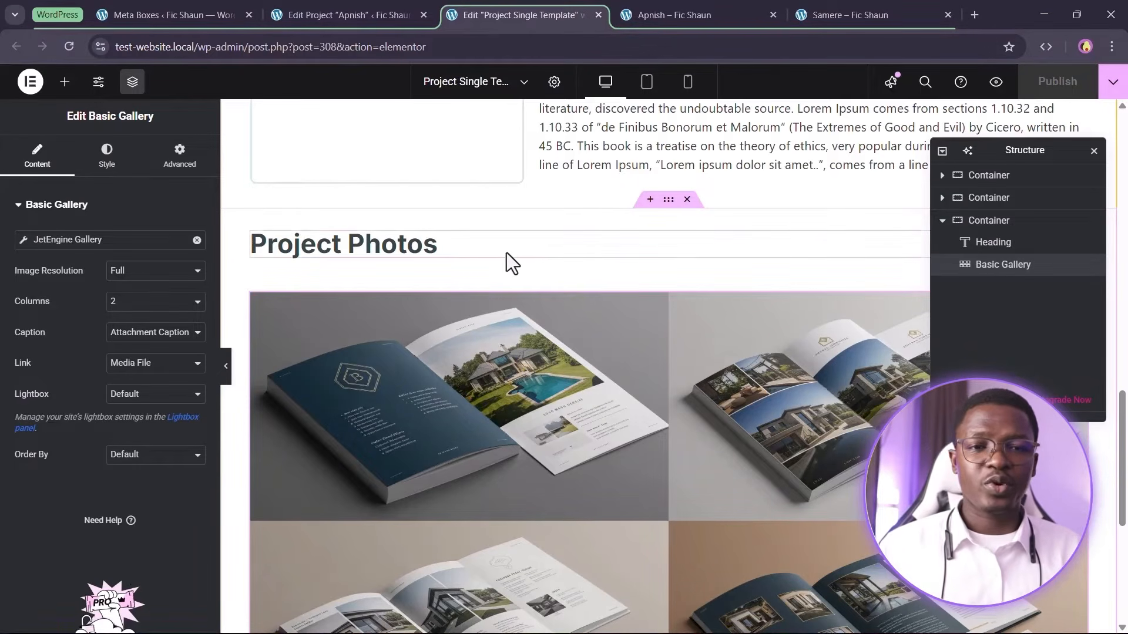
pyautogui.scroll(-5, 530, 267)
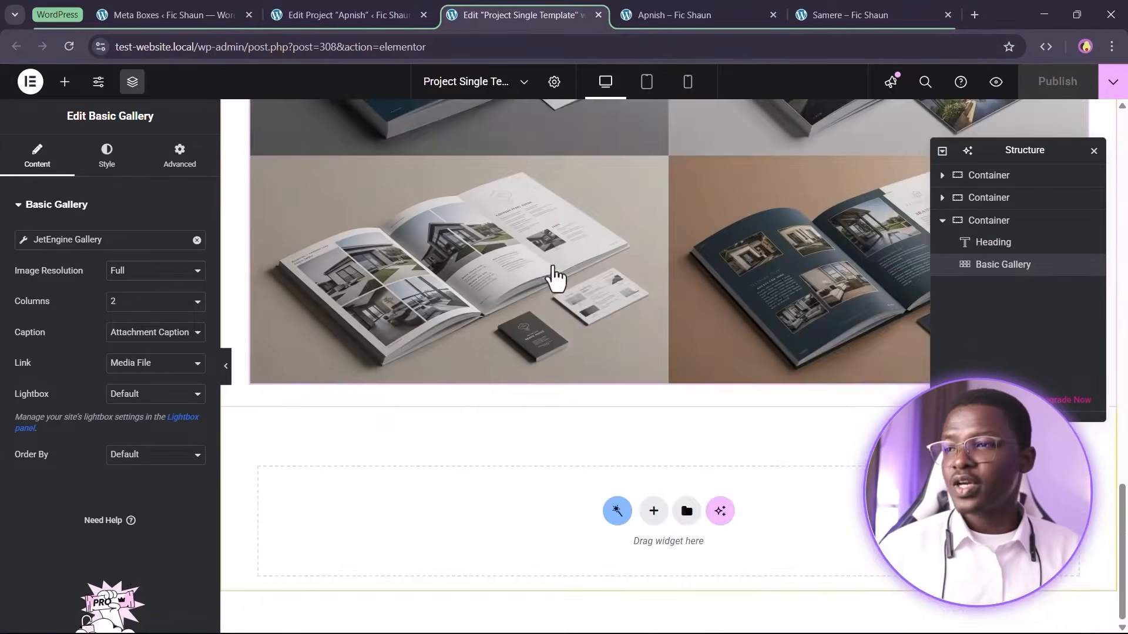
pyautogui.scroll(6, 622, 390)
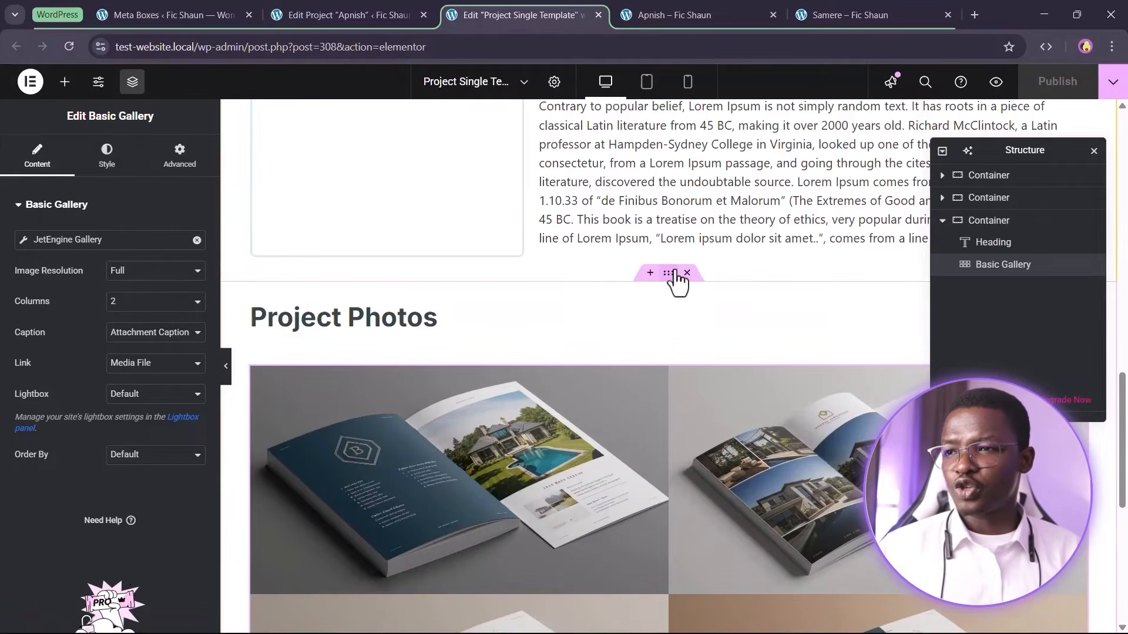
pyautogui.rightClick(703, 338)
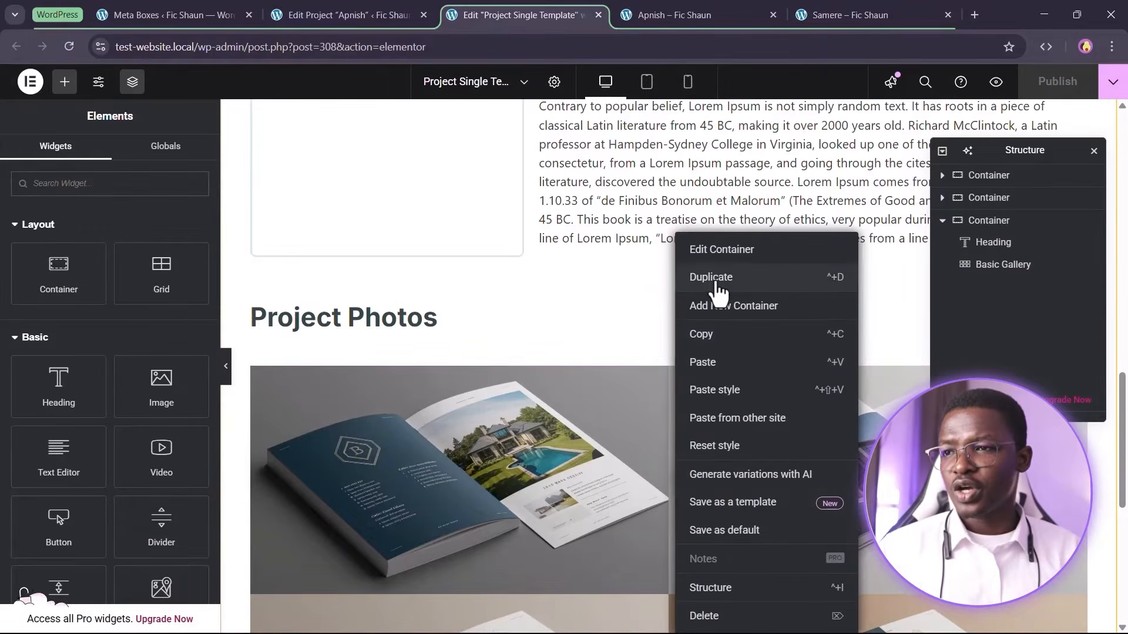
pyautogui.click(711, 276)
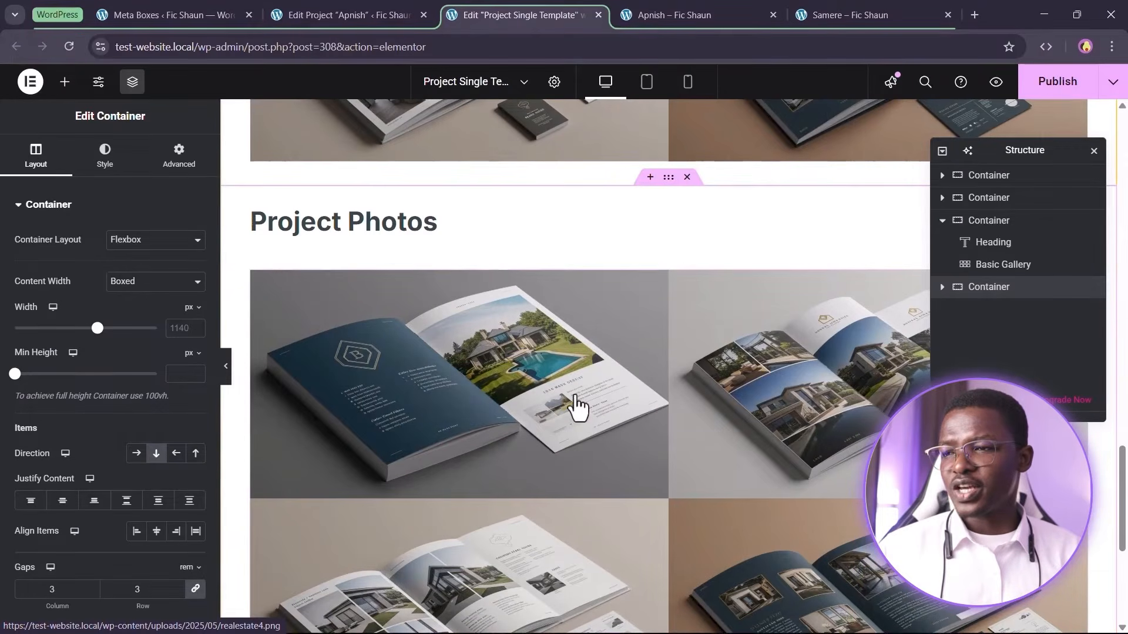
# In the duplicated section, delete the photo gallery, retitle the heading to Other Projects, and save the template
pyautogui.rightClick(575, 405)
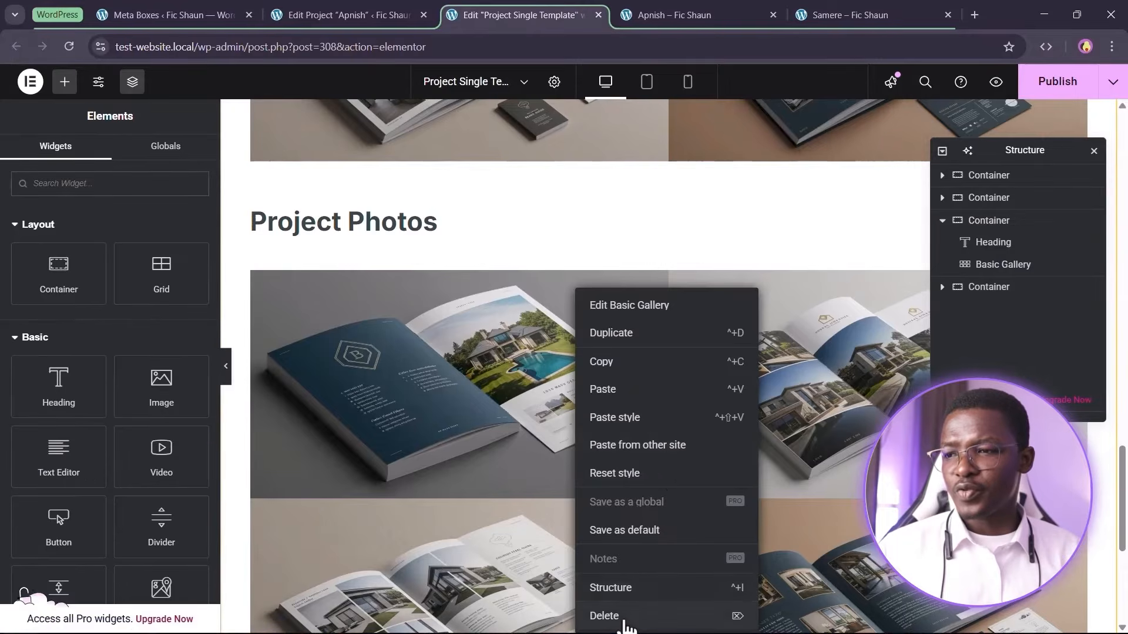
pyautogui.click(655, 615)
pyautogui.click(405, 393)
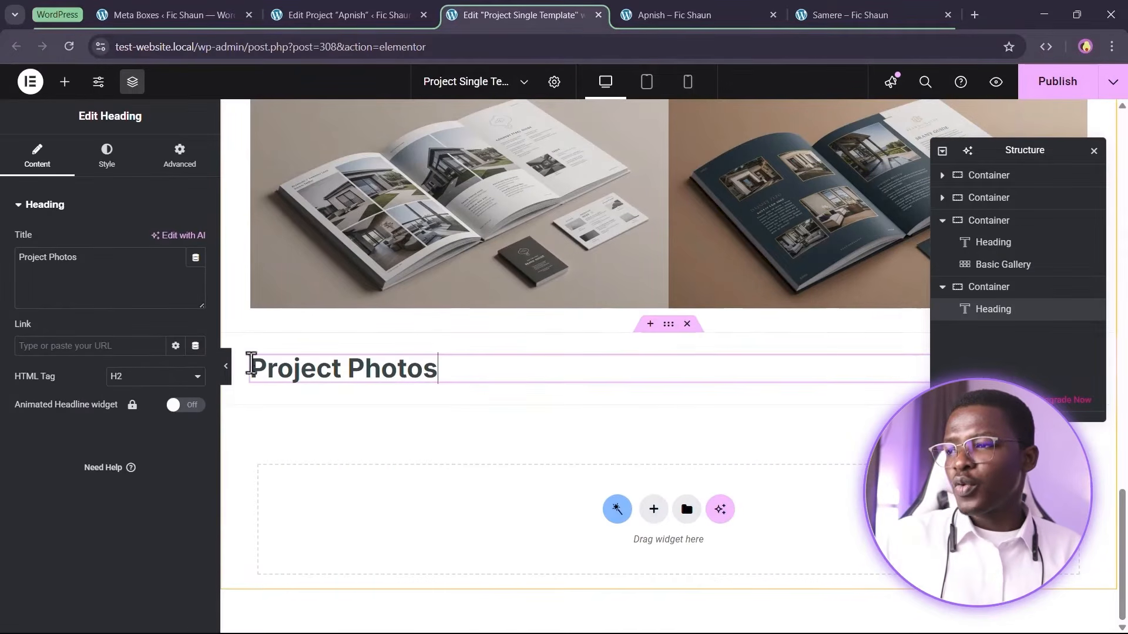
pyautogui.write('Other')
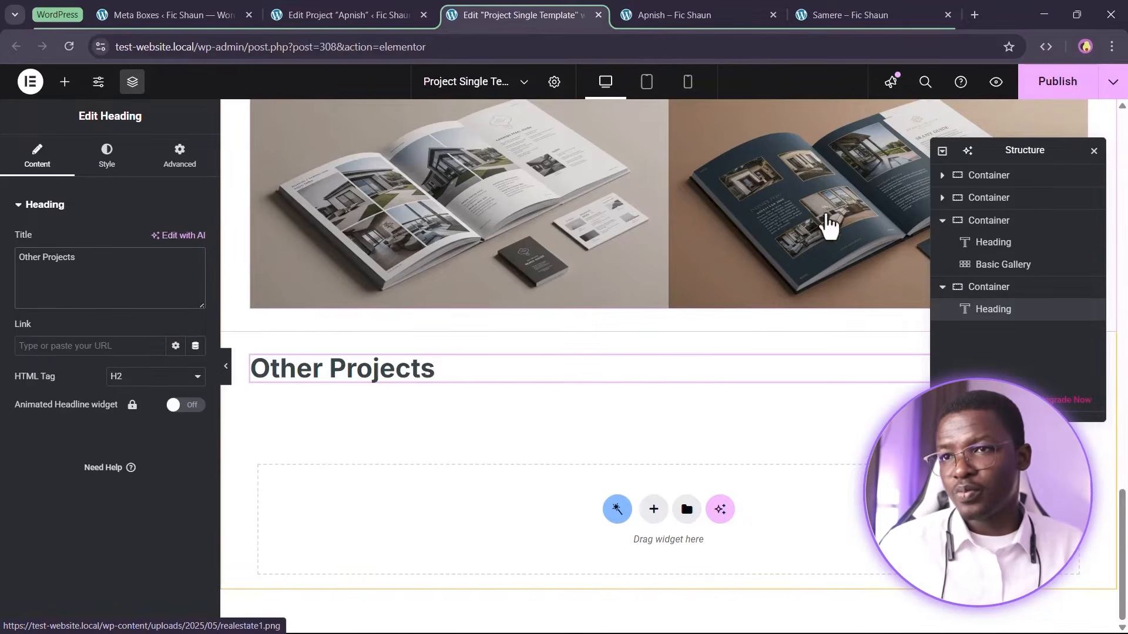
pyautogui.hotkey('ctrl', 's')
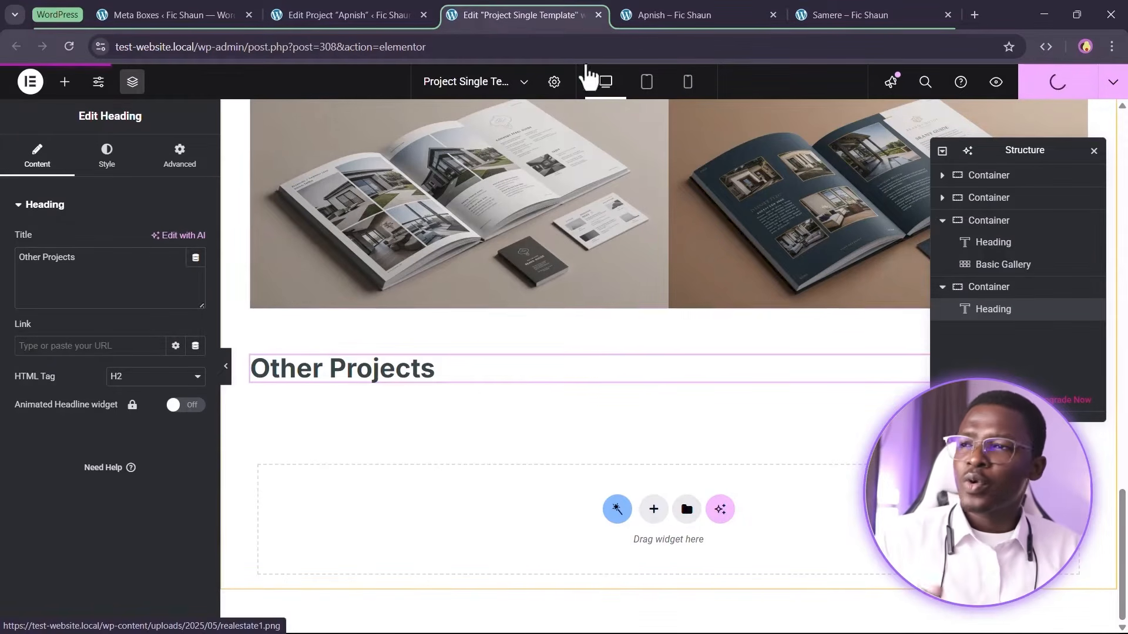
# Go to the site homepage and open it in the Elementor editor in a new tab
pyautogui.click(679, 13)
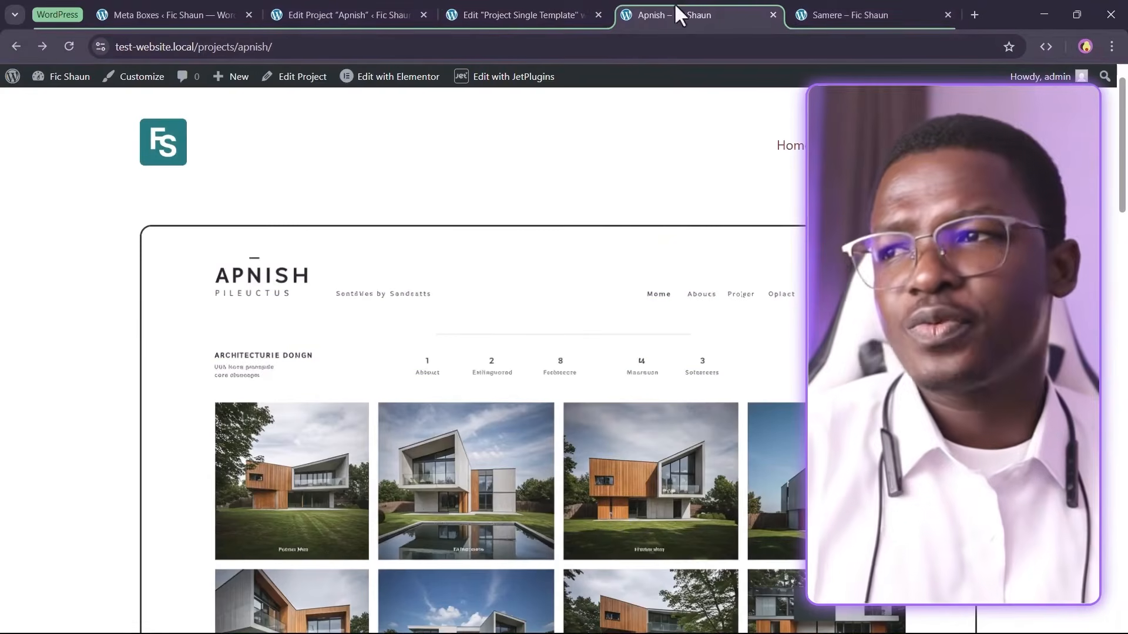
pyautogui.click(867, 13)
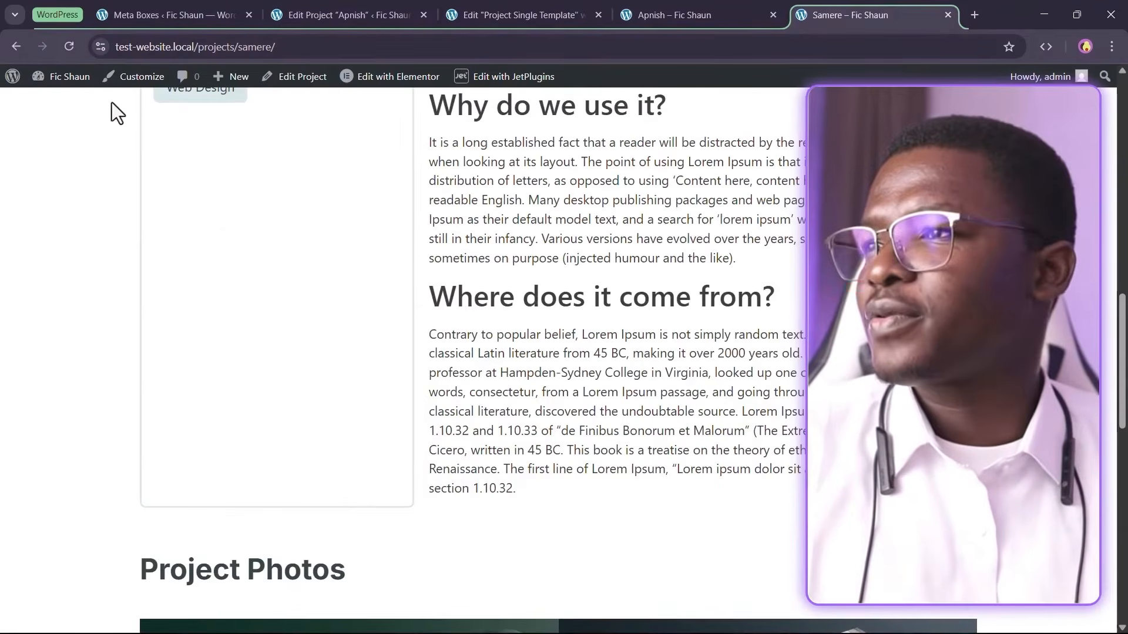
pyautogui.scroll(13, 728, 579)
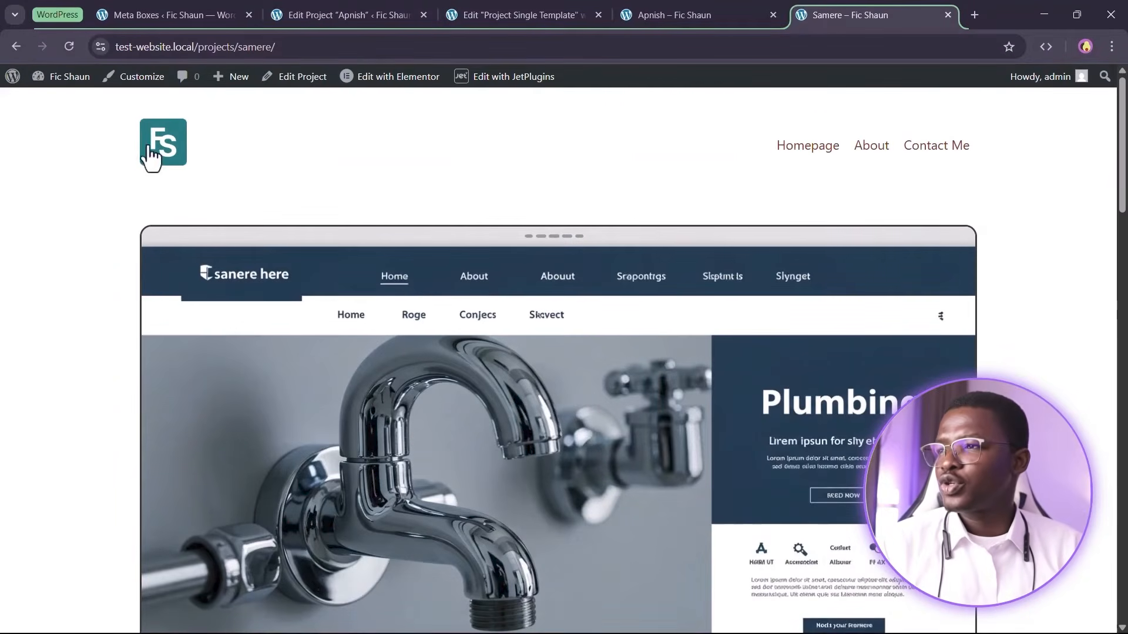
pyautogui.click(150, 148)
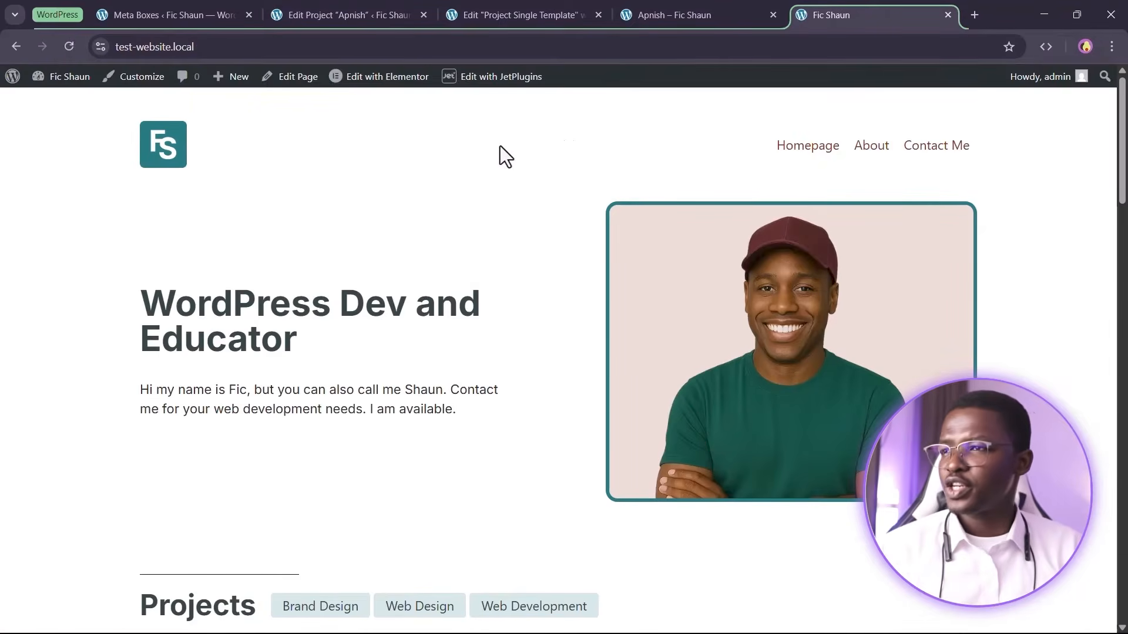
pyautogui.scroll(-9, 566, 227)
pyautogui.scroll(1, 571, 348)
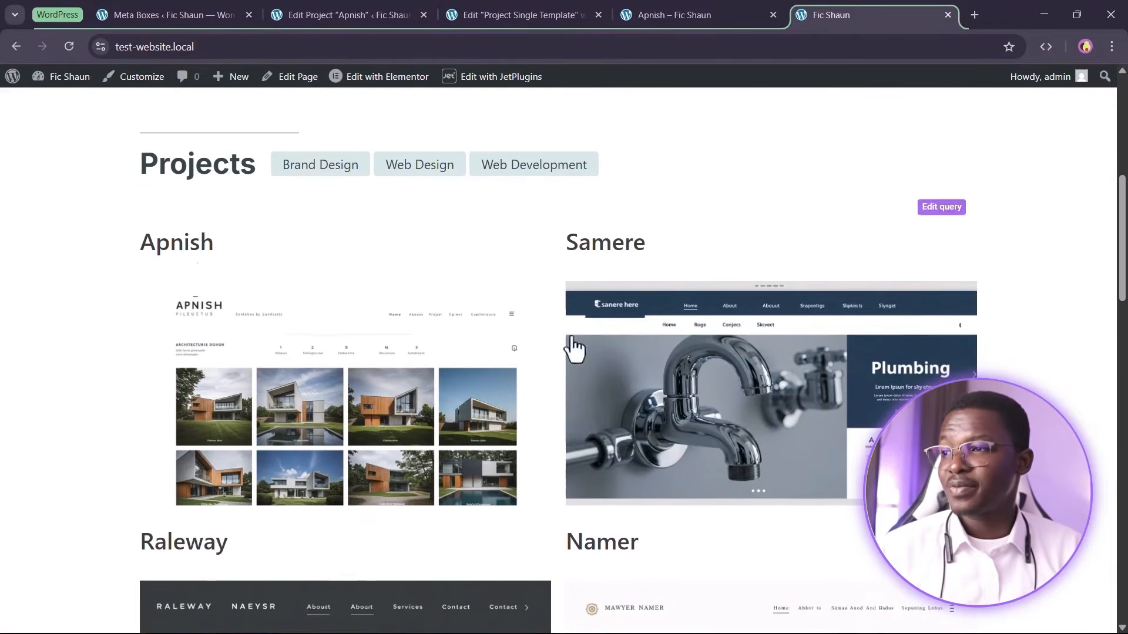
pyautogui.moveTo(394, 86)
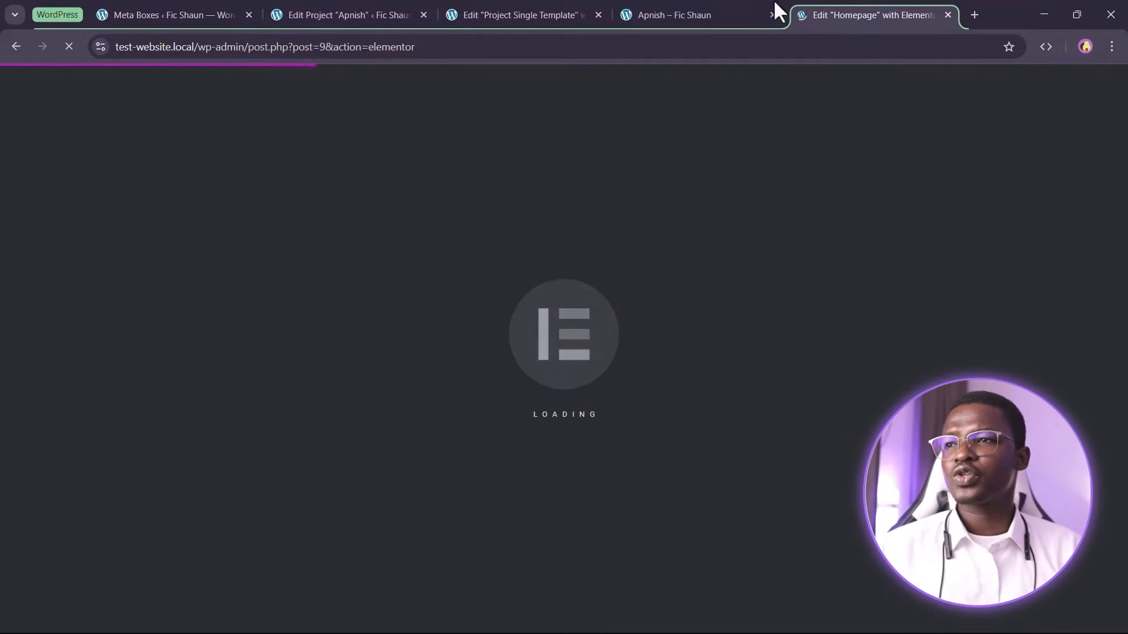
# Rearrange the browser tabs and close the project editing and meta boxes tabs
pyautogui.click(663, 13)
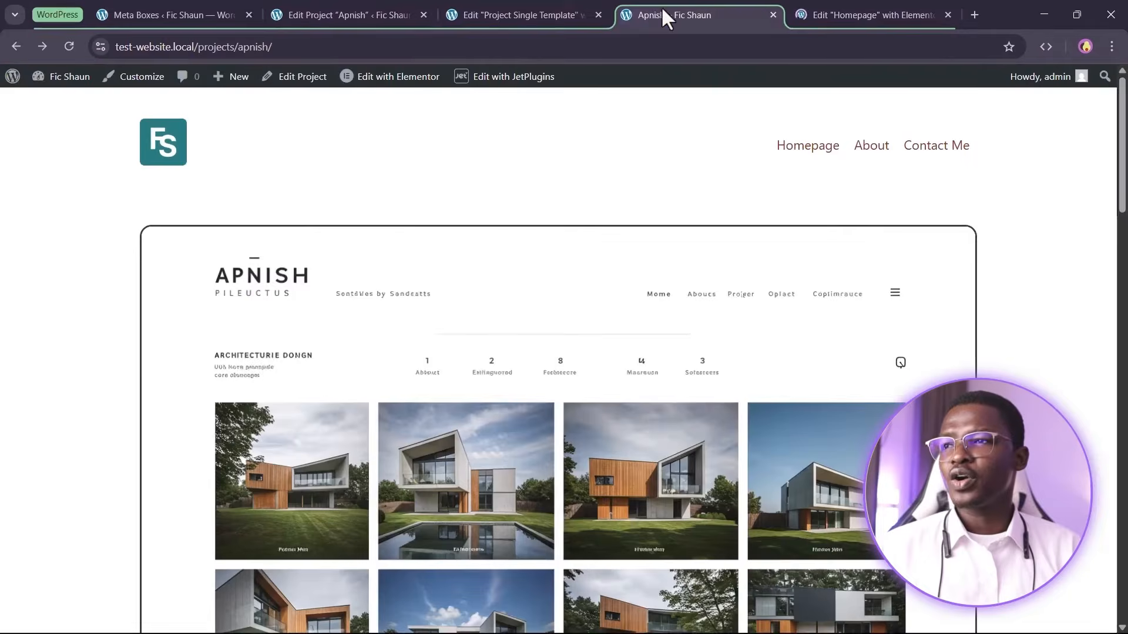
pyautogui.click(545, 13)
pyautogui.moveTo(531, 12); pyautogui.dragTo(667, 9)
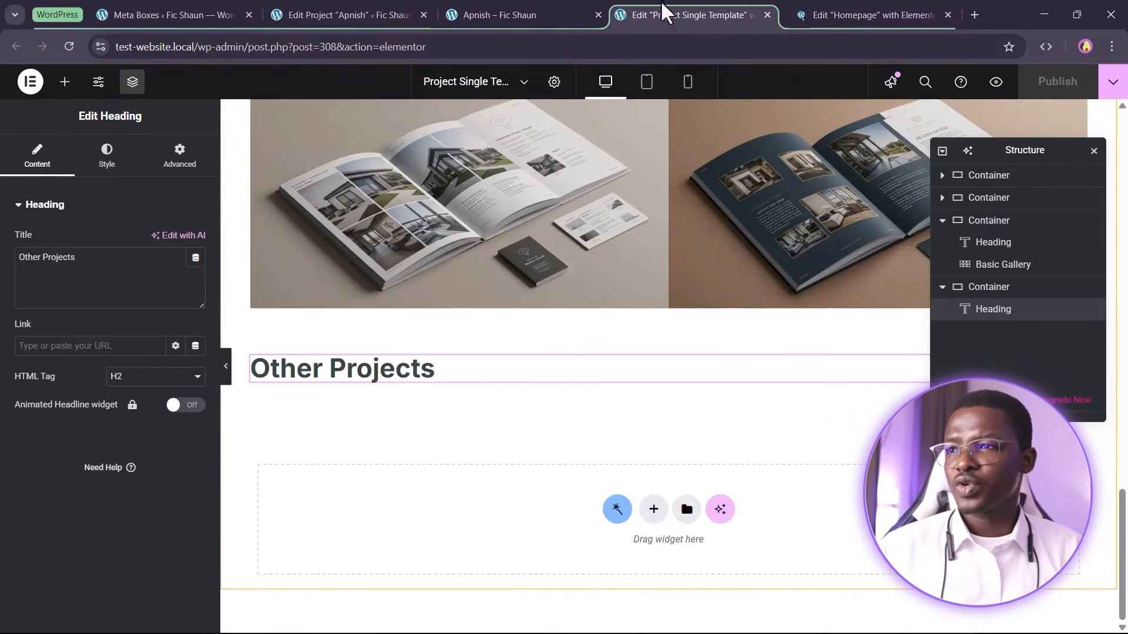
pyautogui.click(524, 12)
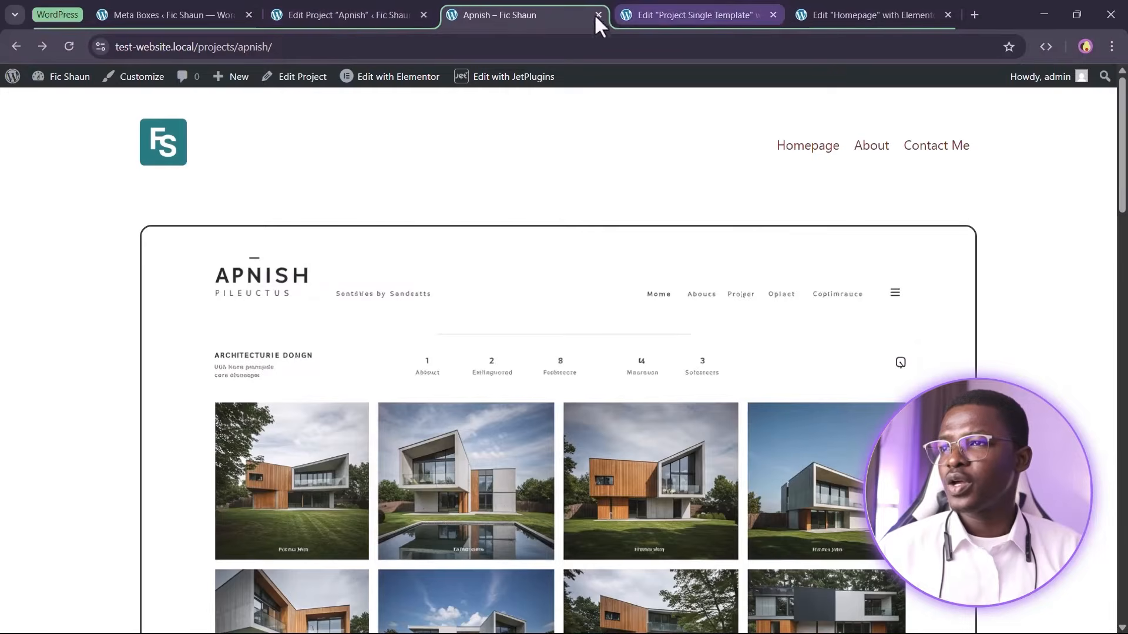
pyautogui.click(363, 11)
pyautogui.click(423, 15)
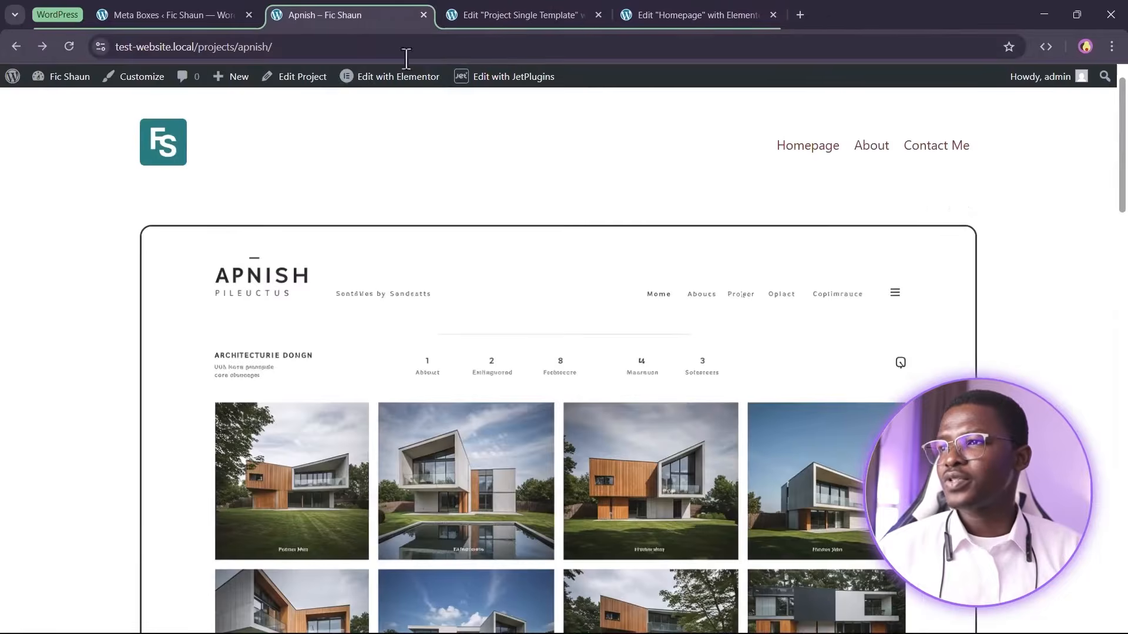
pyautogui.click(251, 12)
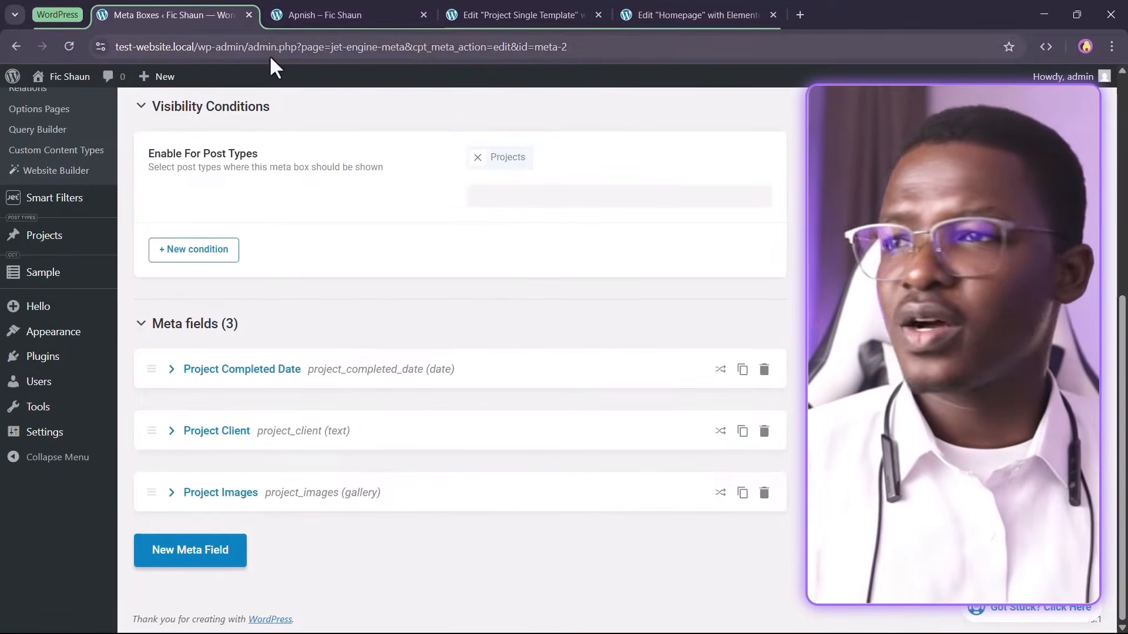
pyautogui.click(249, 14)
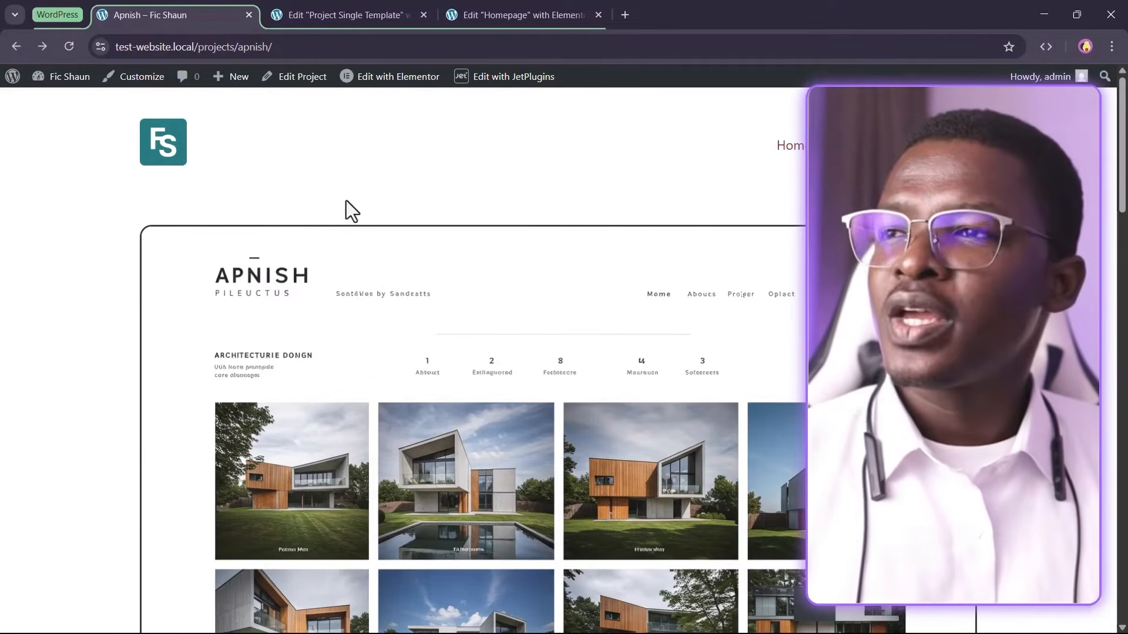
# Copy the projects Listing Grid from the homepage in the Elementor editor
pyautogui.click(485, 14)
pyautogui.scroll(-10, 593, 323)
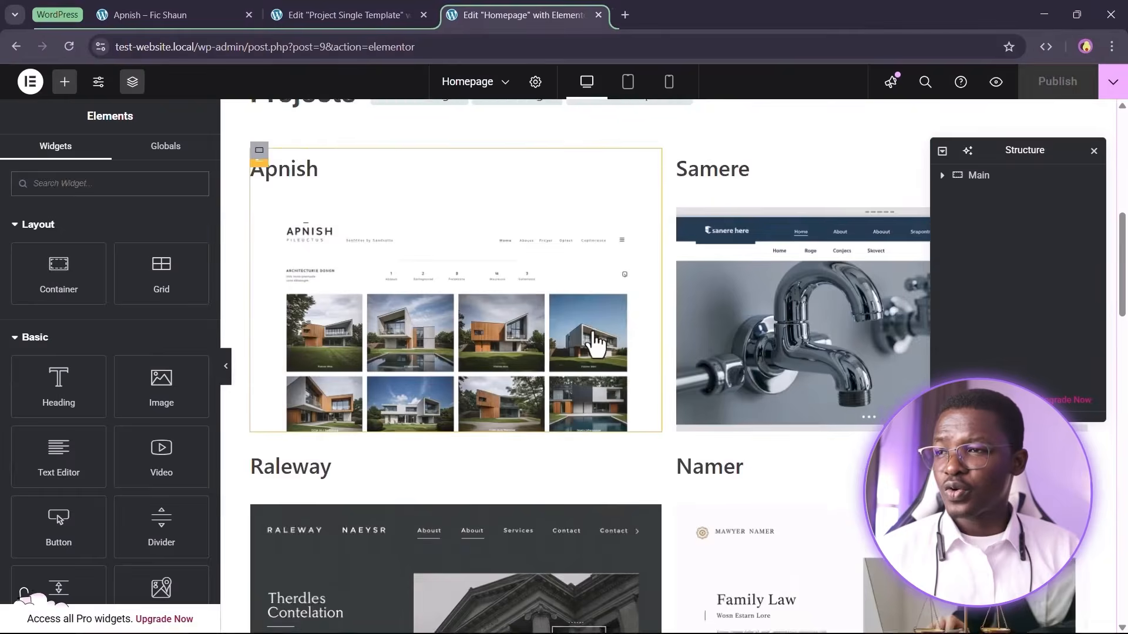
pyautogui.scroll(6, 600, 344)
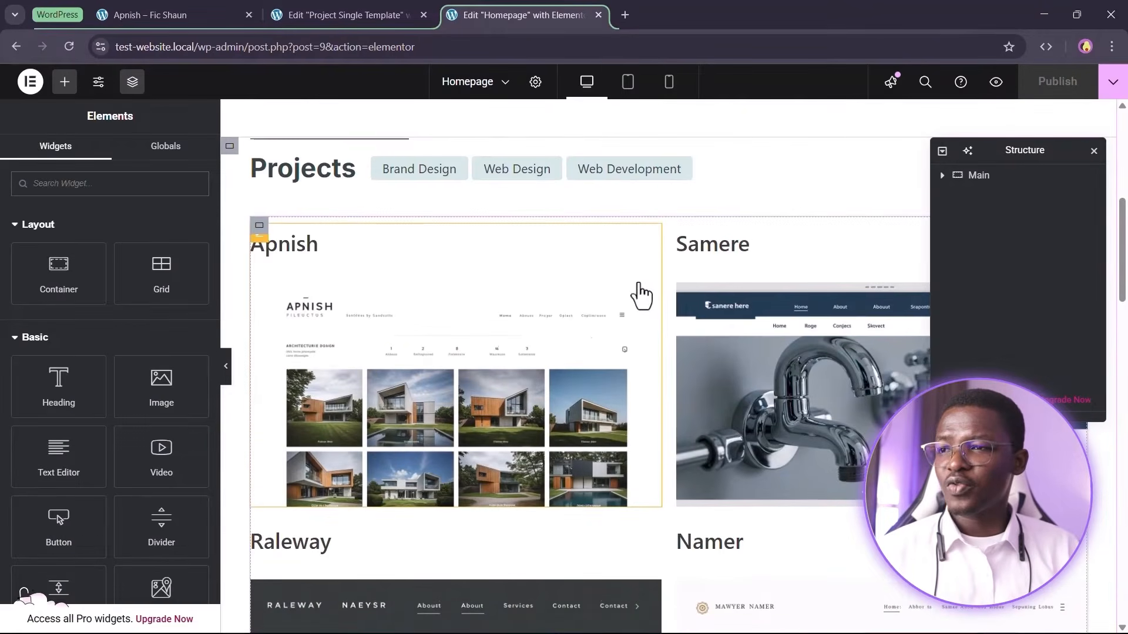
pyautogui.rightClick(639, 284)
pyautogui.click(667, 355)
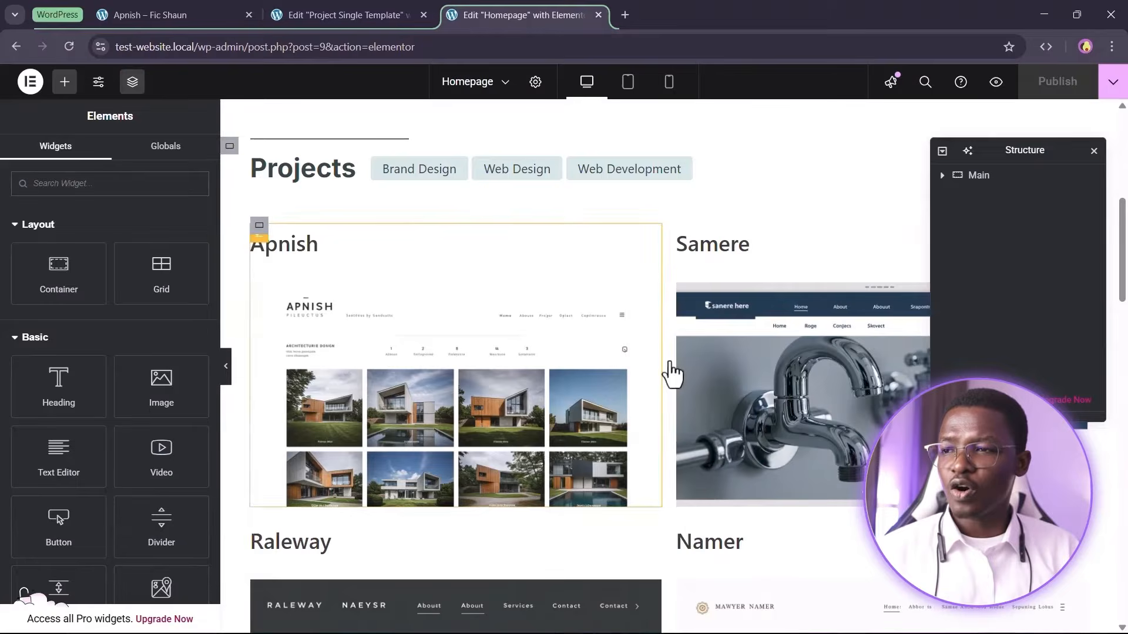
pyautogui.click(368, 18)
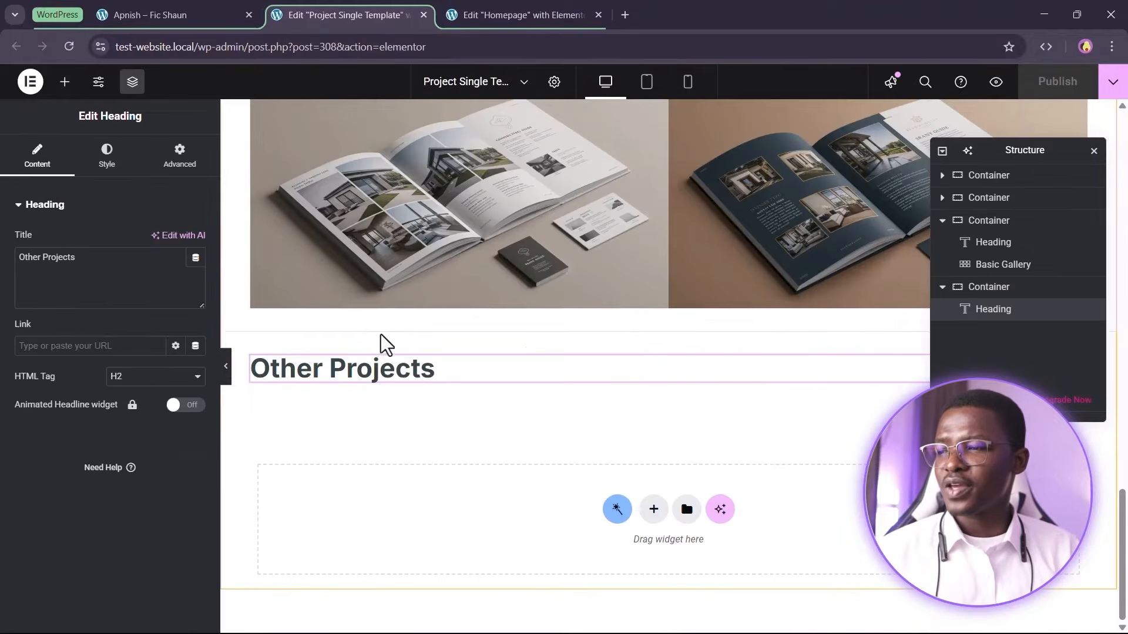
# Paste the Listing Grid below the Other Projects heading in the template and publish the changes
pyautogui.rightClick(359, 374)
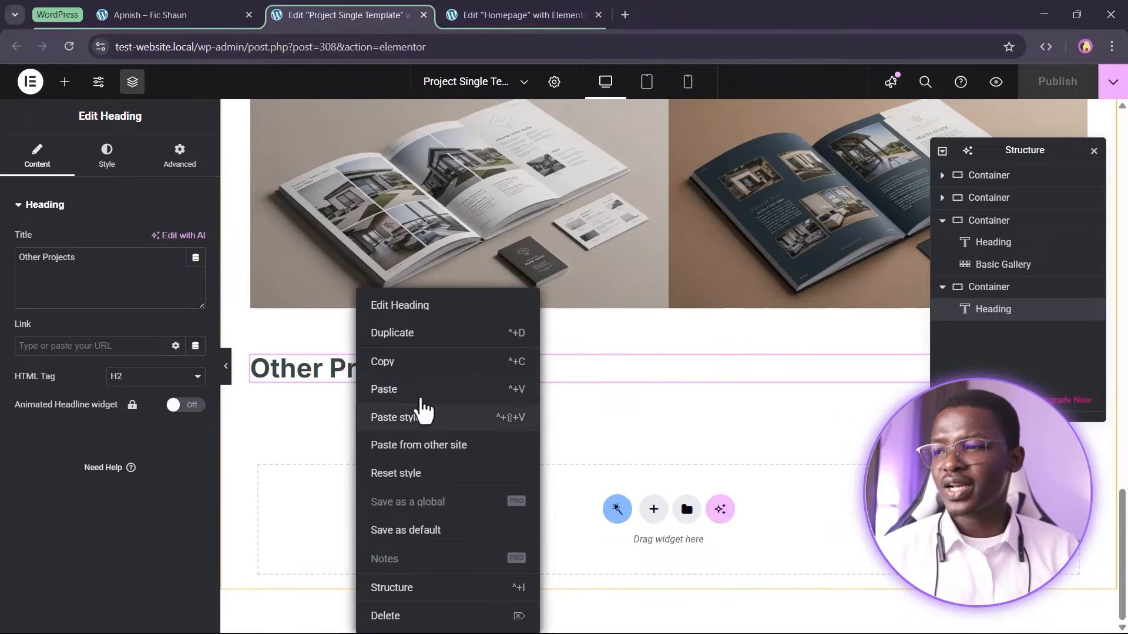
pyautogui.click(392, 389)
pyautogui.scroll(-4, 461, 378)
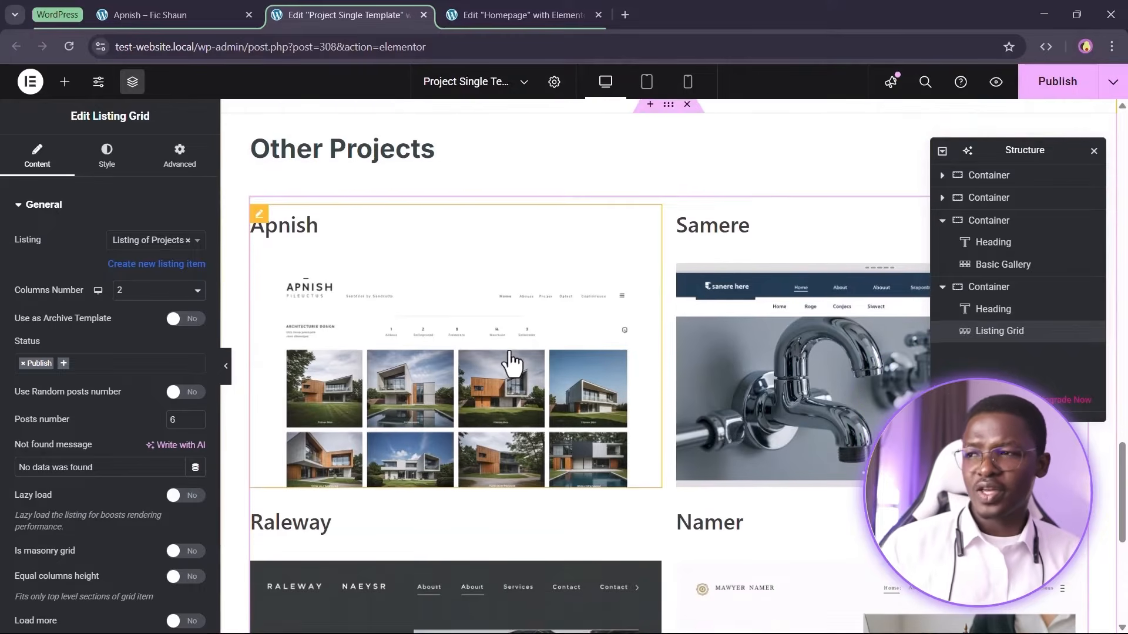
pyautogui.click(1058, 88)
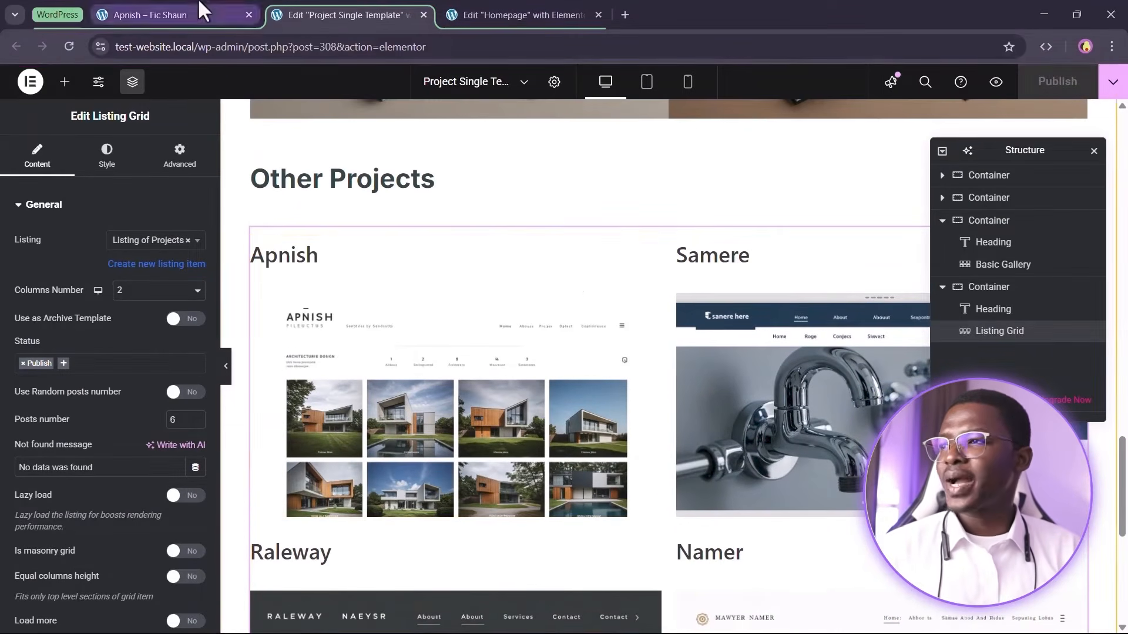
# Review the Apnish project page to check the new Other Projects section
pyautogui.moveTo(200, 9); pyautogui.dragTo(526, 8)
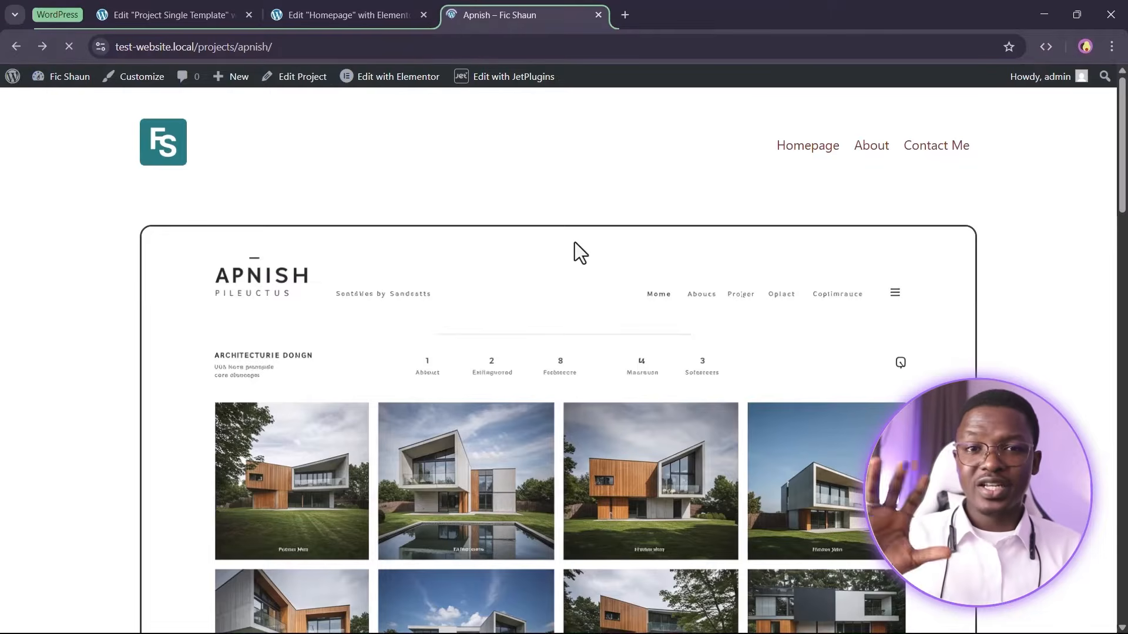
pyautogui.scroll(-7, 669, 253)
pyautogui.scroll(4, 696, 247)
pyautogui.scroll(-15, 700, 246)
pyautogui.scroll(-3, 482, 334)
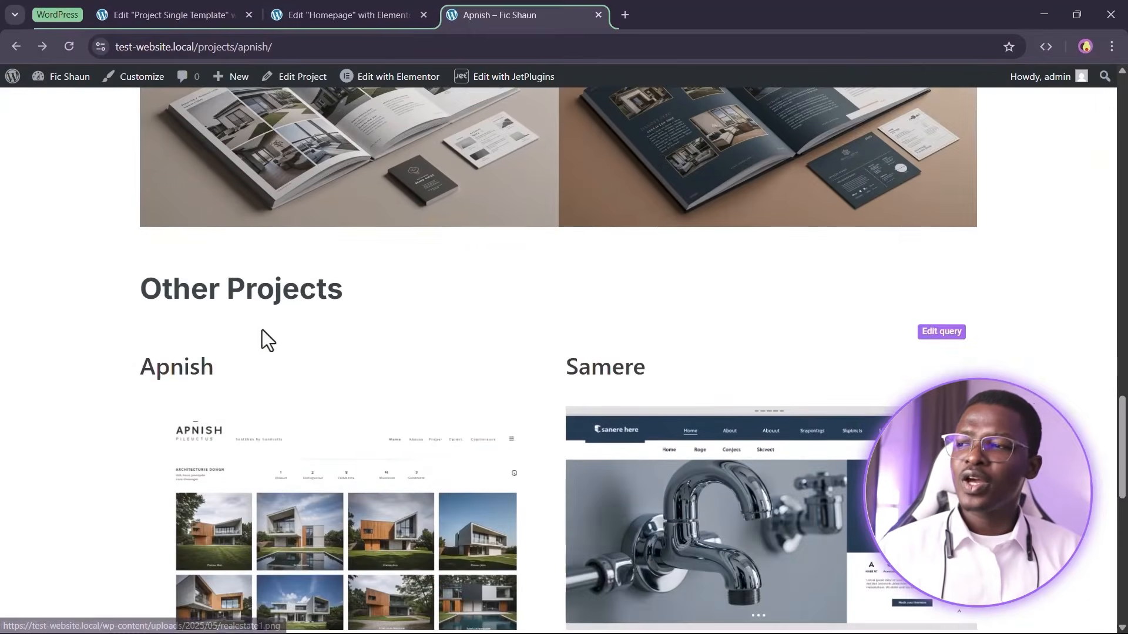
pyautogui.scroll(-3, 265, 258)
pyautogui.moveTo(141, 247); pyautogui.dragTo(211, 244)
pyautogui.click(62, 266)
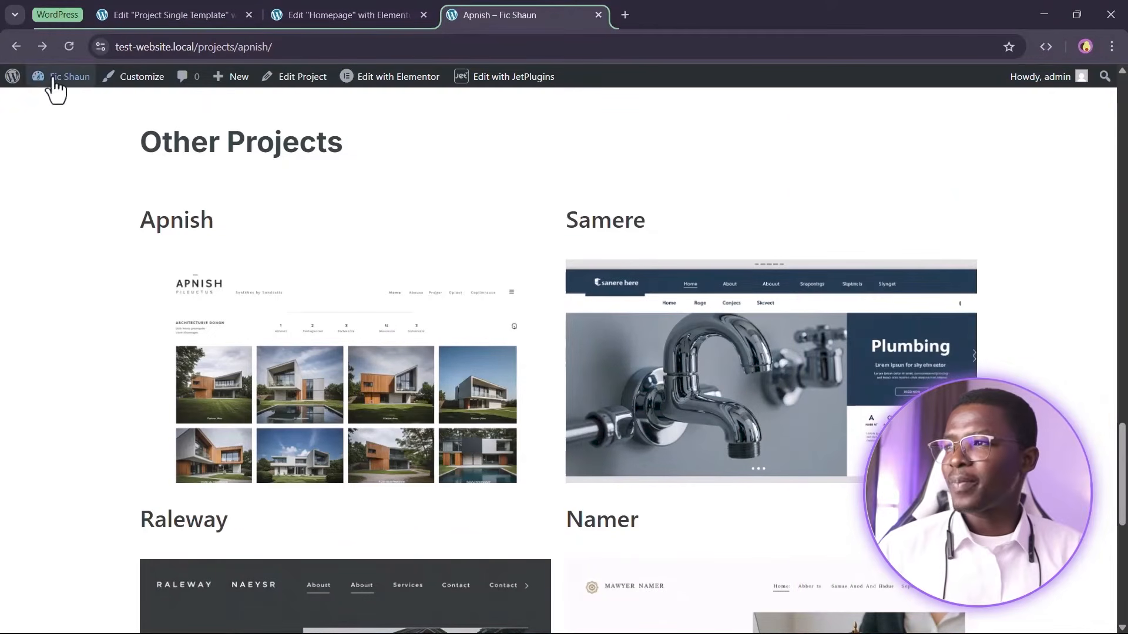
# Open the JetEngine Query Builder from the WordPress dashboard in a new tab
pyautogui.rightClick(54, 78)
pyautogui.click(90, 97)
pyautogui.moveTo(655, 10); pyautogui.dragTo(511, 5)
pyautogui.scroll(-1, 149, 367)
pyautogui.moveTo(59, 332)
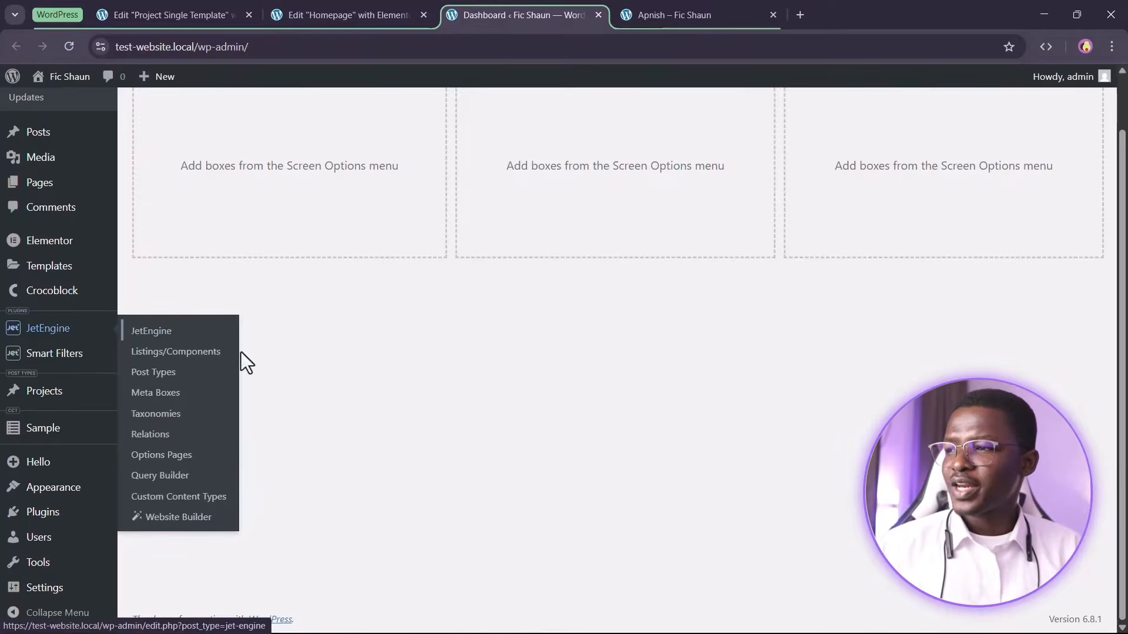
pyautogui.click(170, 477)
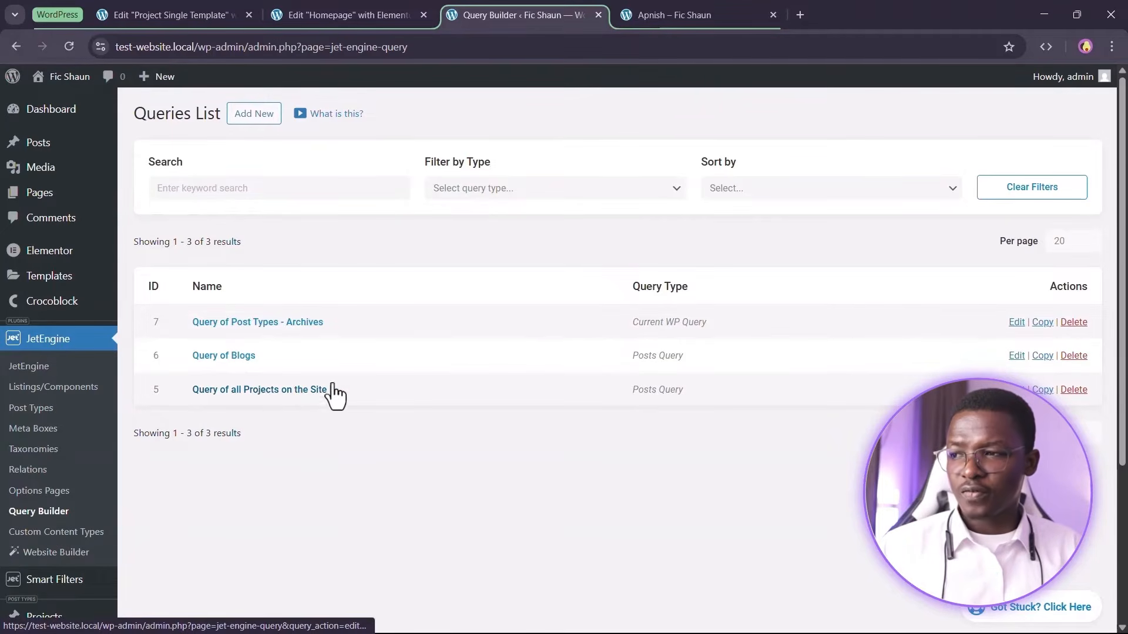
# Copy the Query of all Projects on the Site and rename the copy to Query of 4 Projects Except Currently Viewed Projects
pyautogui.click(1044, 391)
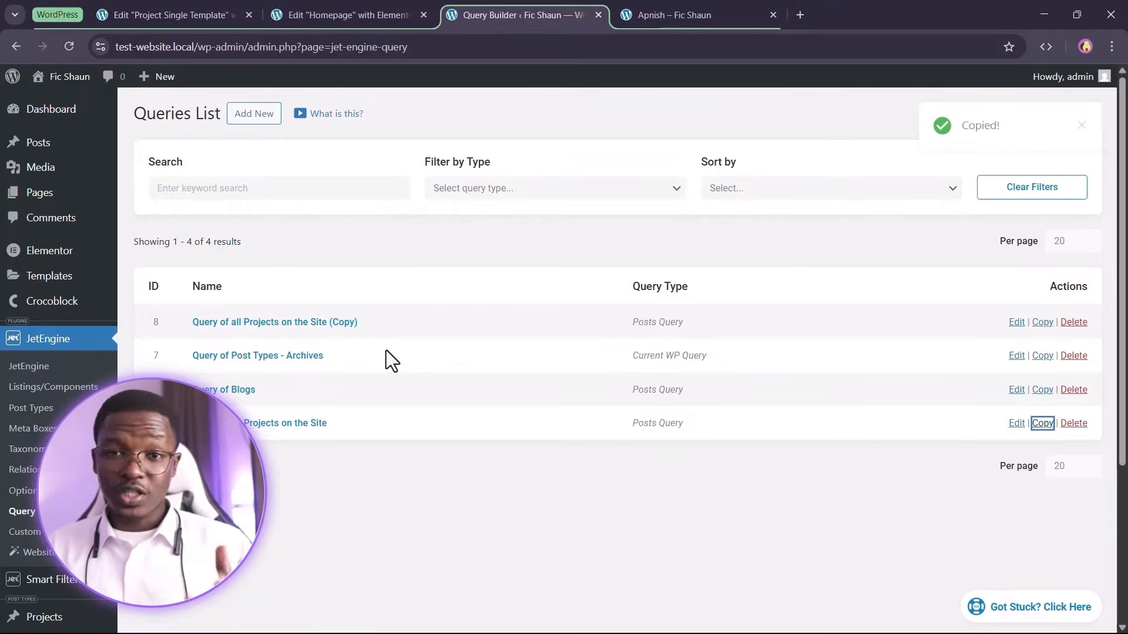
pyautogui.click(241, 325)
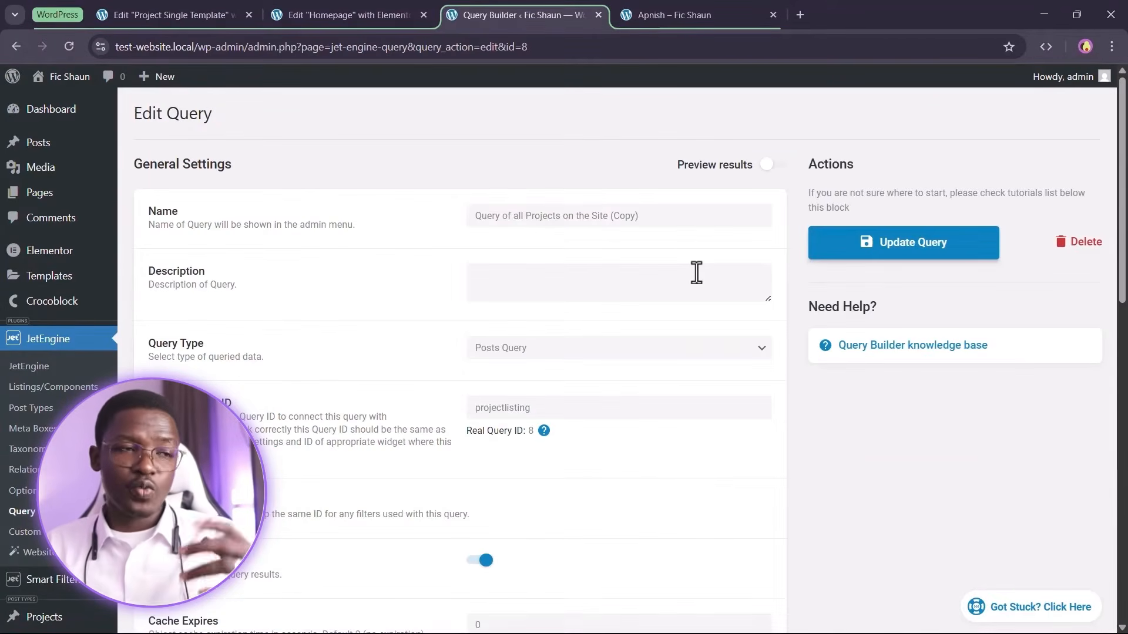
pyautogui.click(698, 217)
pyautogui.hotkey('ctrl', 'BackSpace')
pyautogui.hotkey('ctrl', 'BackSpace')
pyautogui.hotkey('ctrl', 'BackSpace')
pyautogui.hotkey('ctrl', 'BackSpace')
pyautogui.hotkey('ctrl', 'BackSpace')
pyautogui.hotkey('ctrl', 'BackSpace')
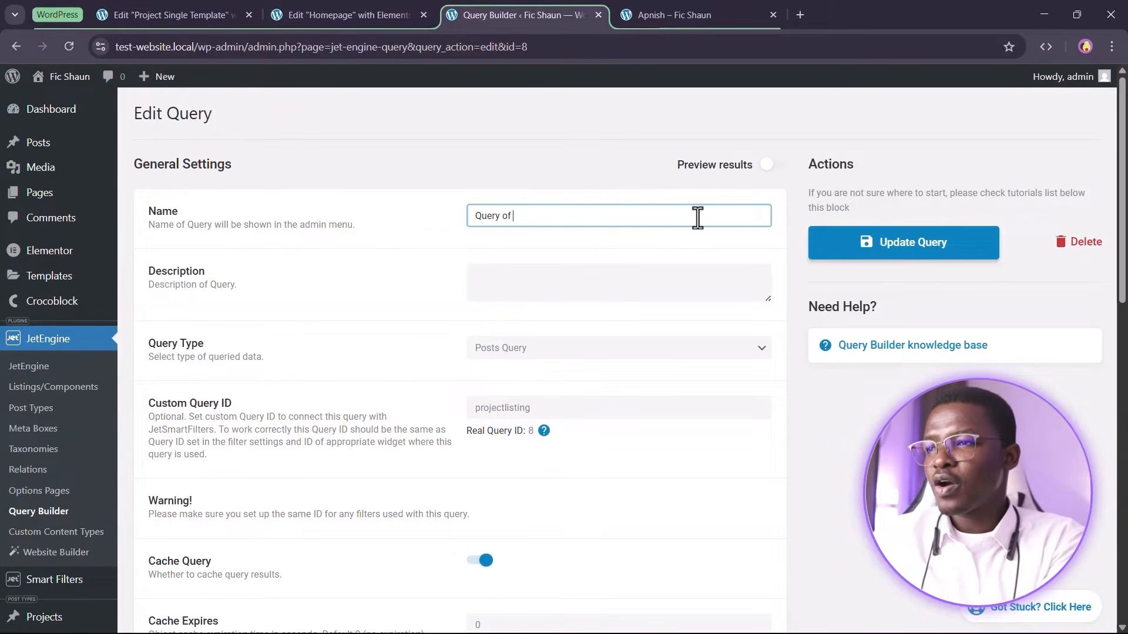
pyautogui.write('4 Projec')
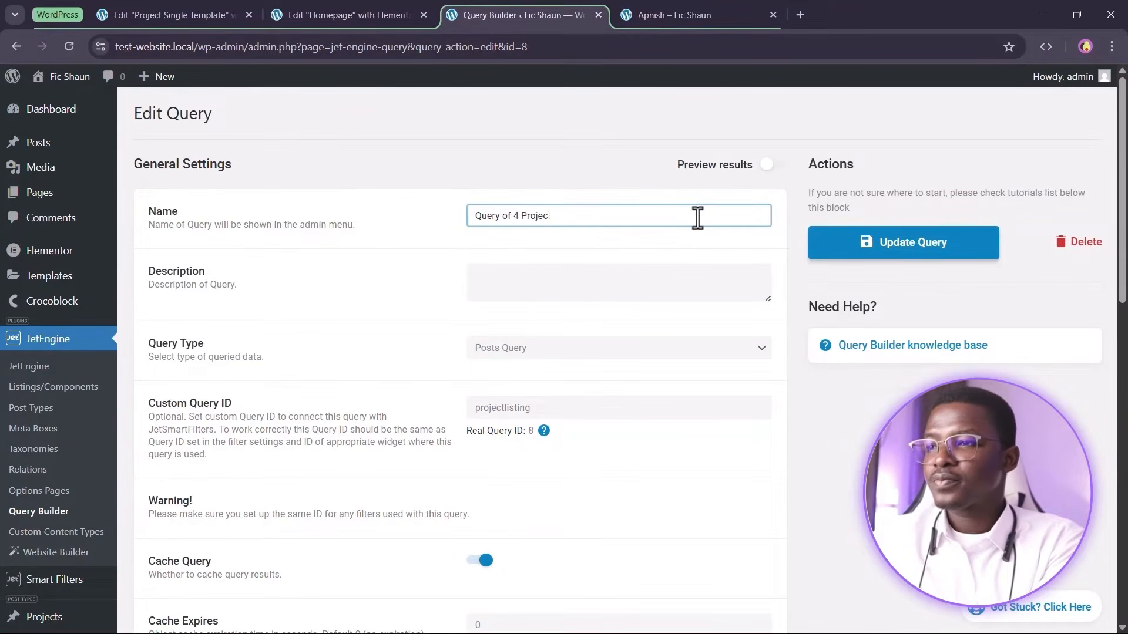
pyautogui.write('ts Except Currently Viewed Projects')
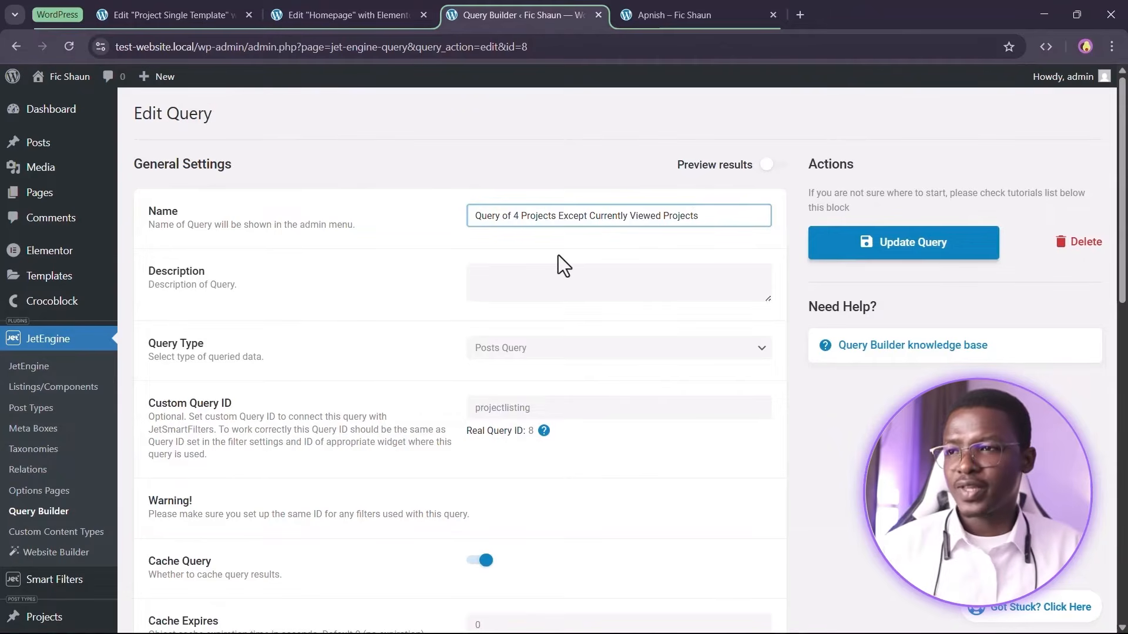
# Set the query's Posts Per Page pagination value to 4
pyautogui.scroll(3, 520, 215)
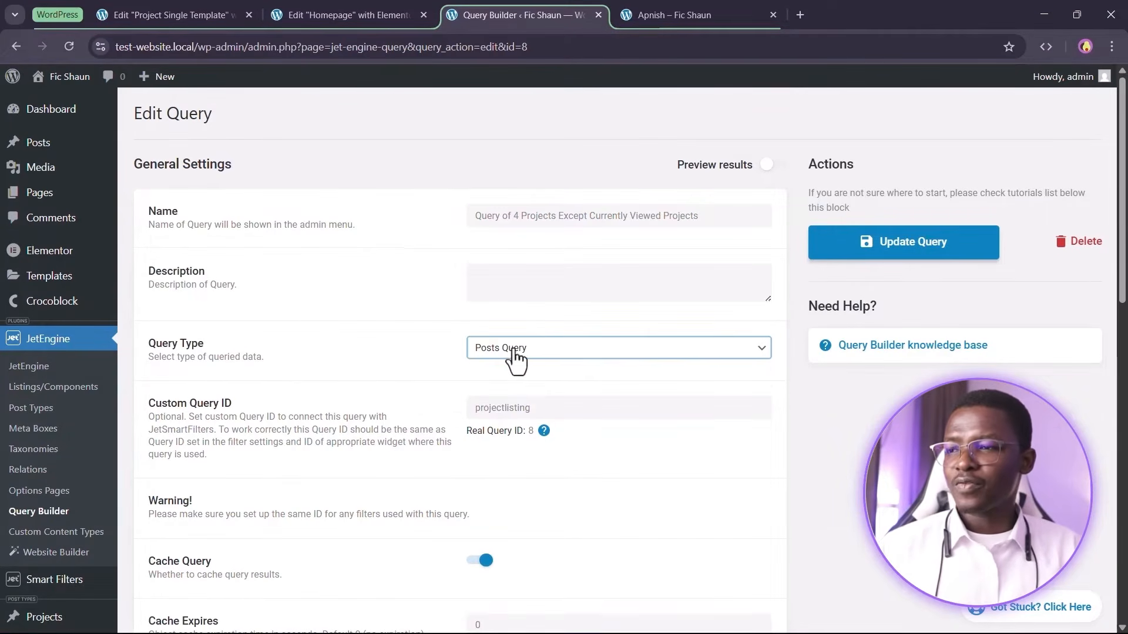
pyautogui.scroll(-6, 442, 370)
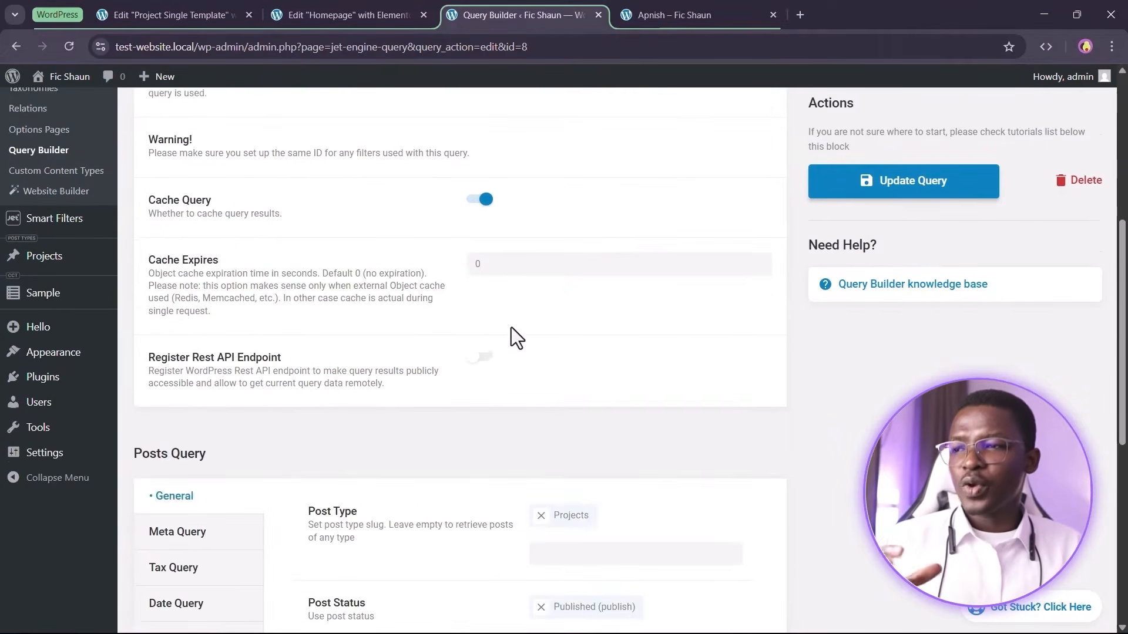
pyautogui.scroll(-6, 511, 327)
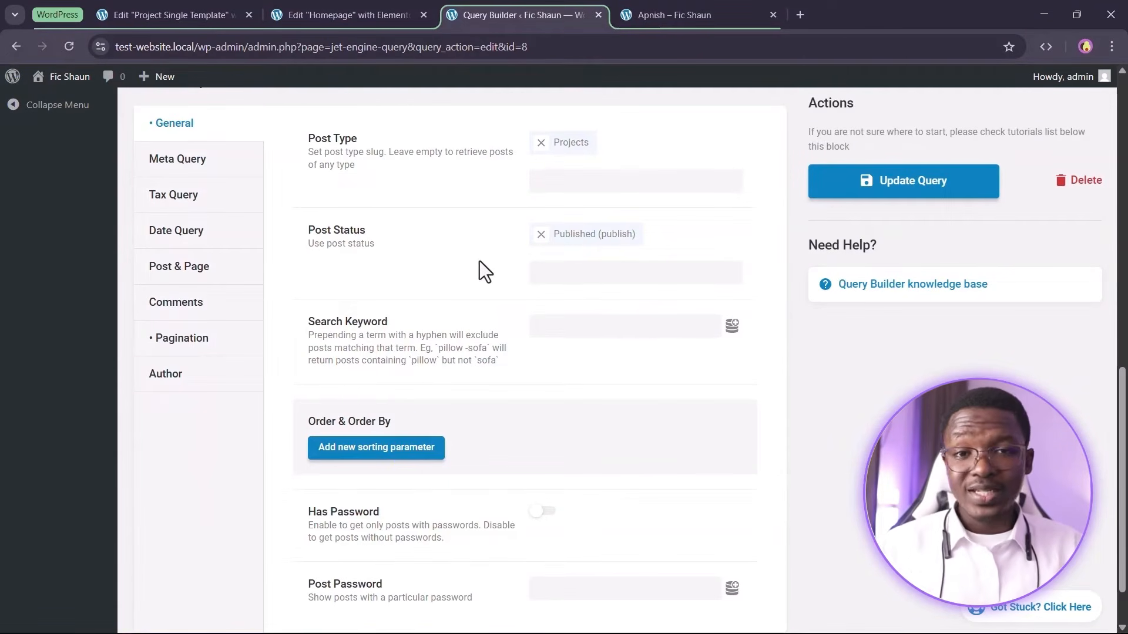
pyautogui.click(212, 347)
pyautogui.doubleClick(530, 170)
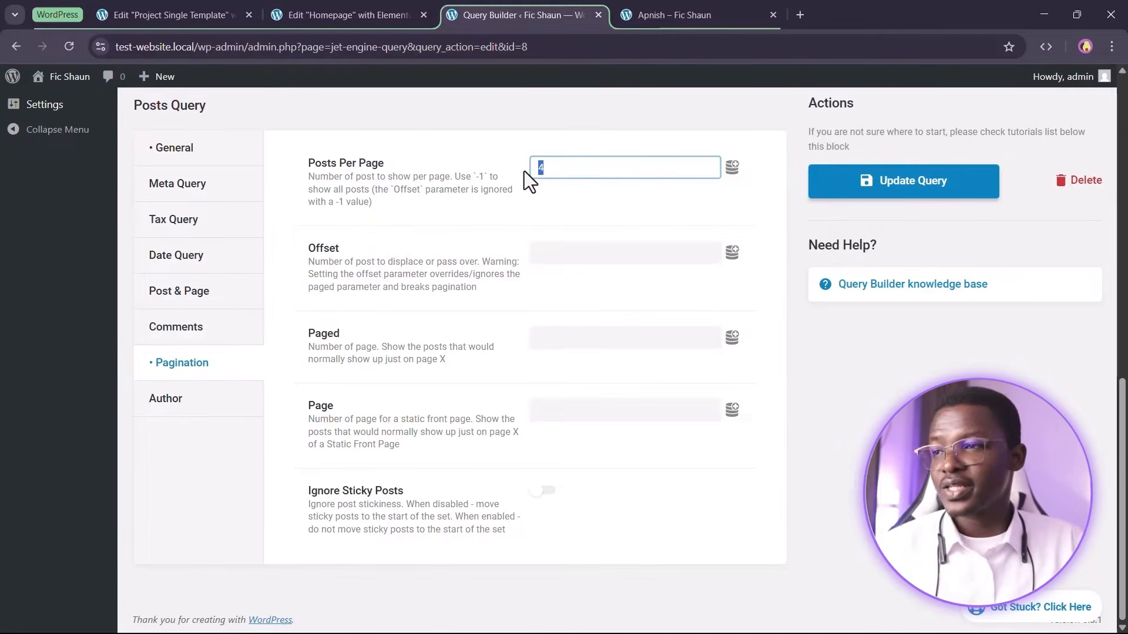
pyautogui.click(459, 217)
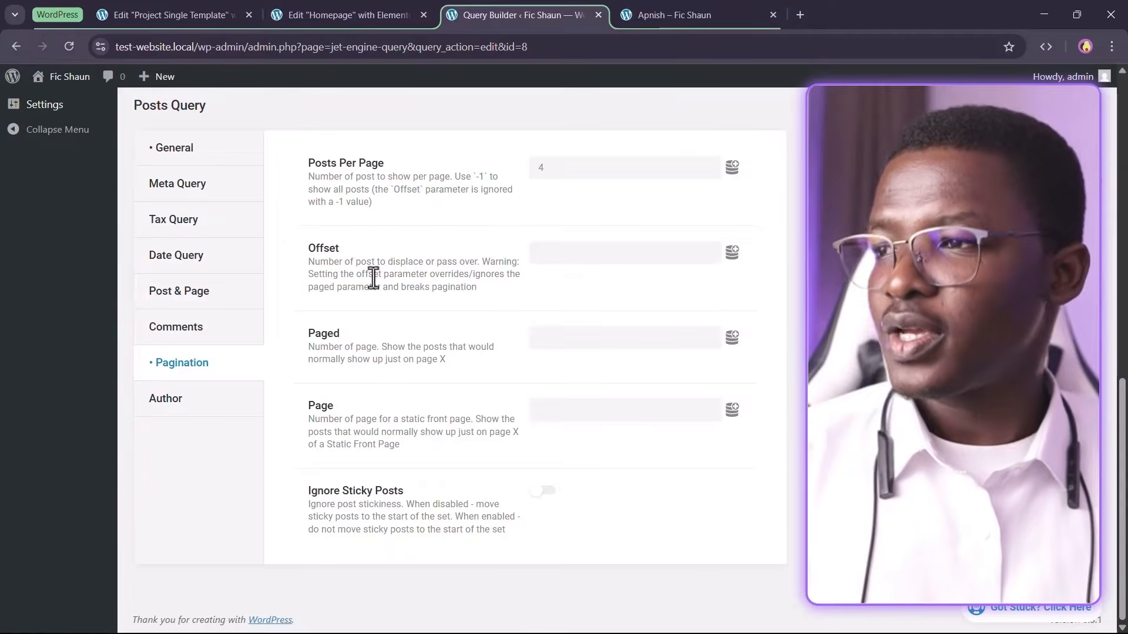
pyautogui.scroll(1, 353, 288)
# Set Post Not In to the Current ID dynamic tag to exclude the viewed project, then update the query
pyautogui.click(182, 320)
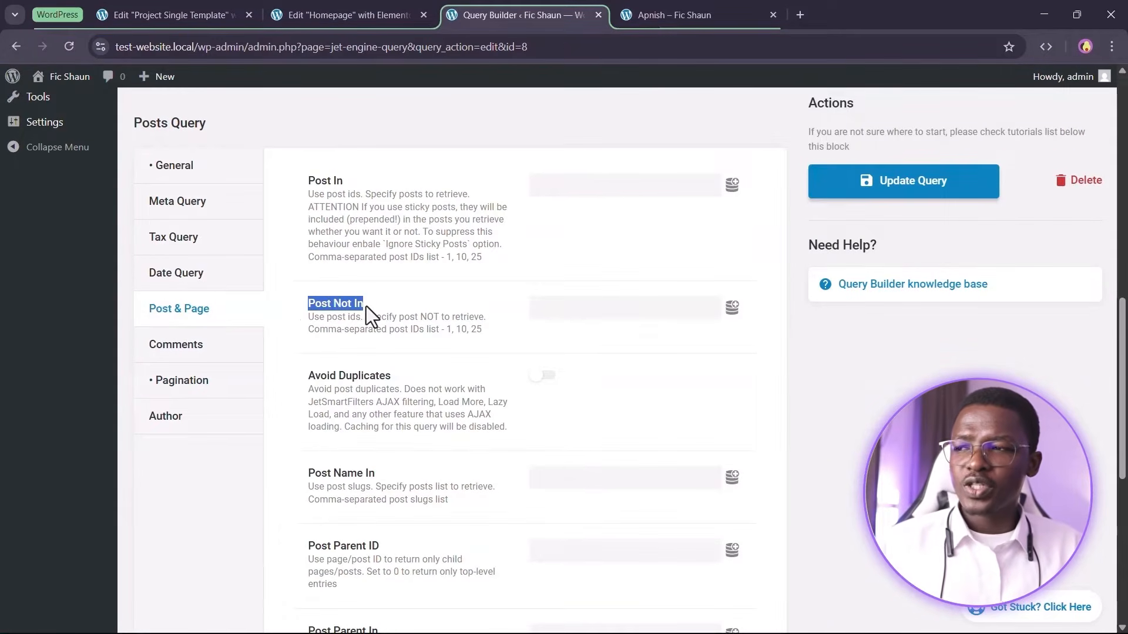
pyautogui.click(413, 298)
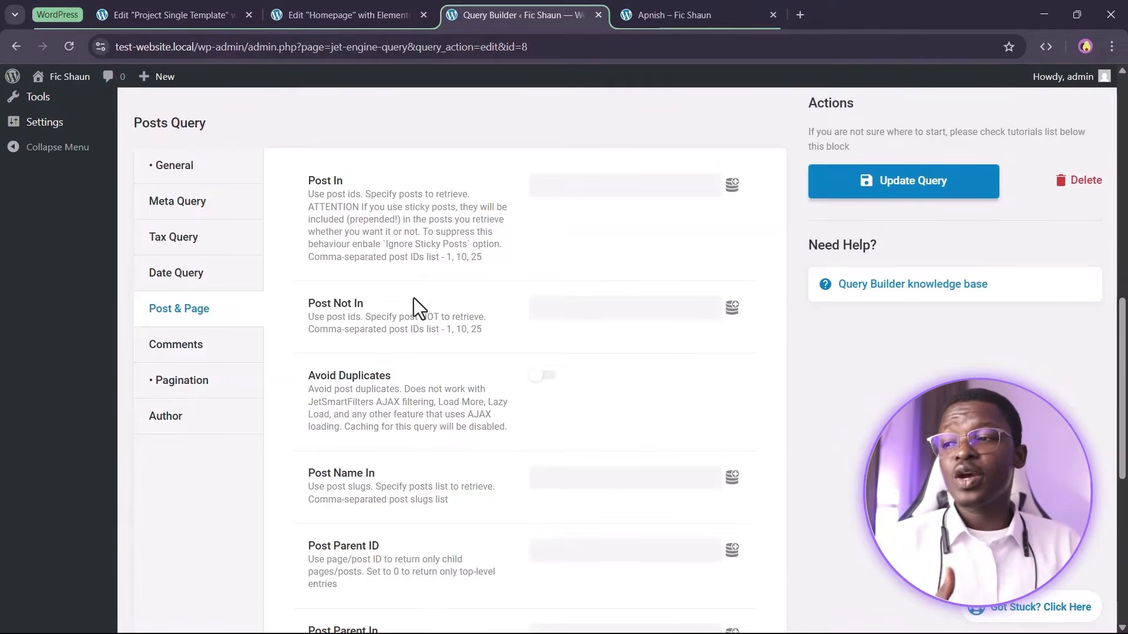
pyautogui.click(564, 307)
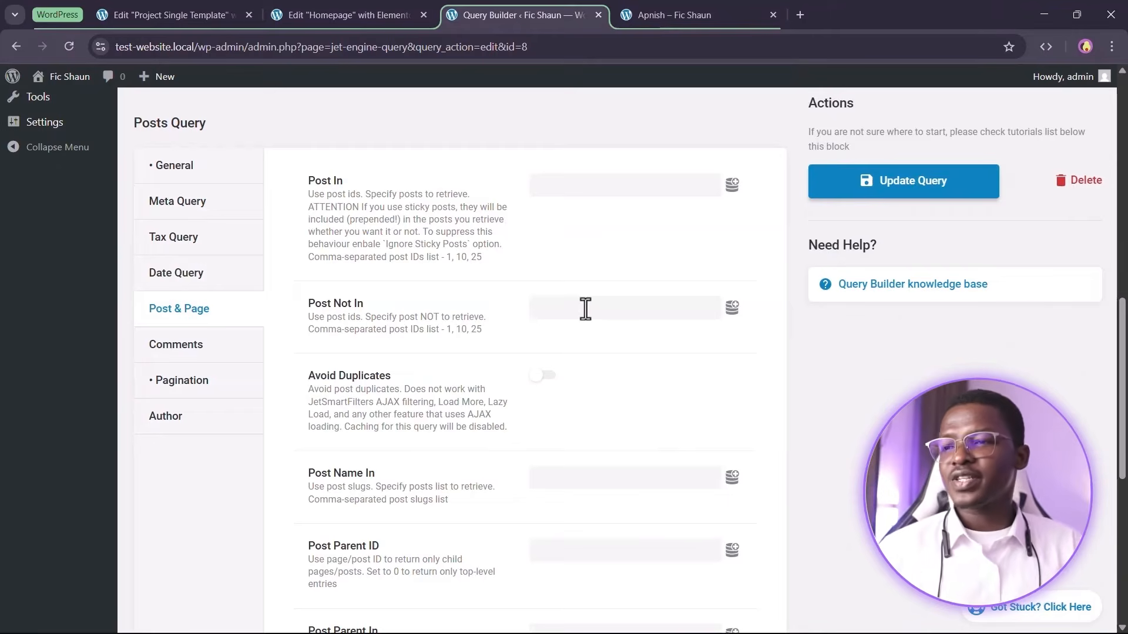
pyautogui.click(733, 308)
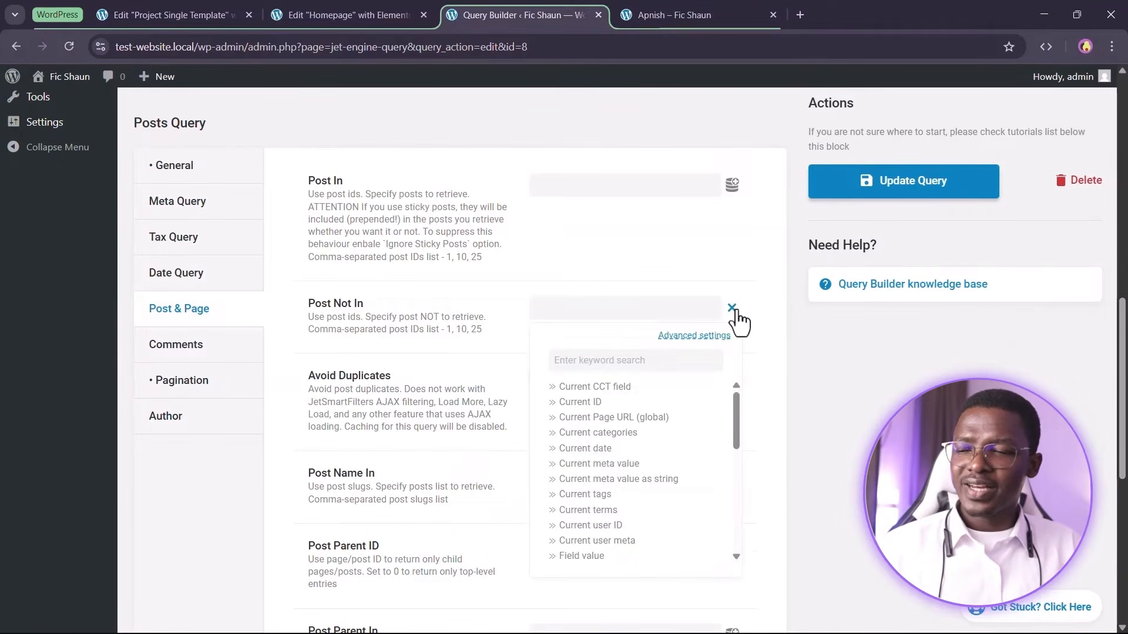
pyautogui.click(657, 359)
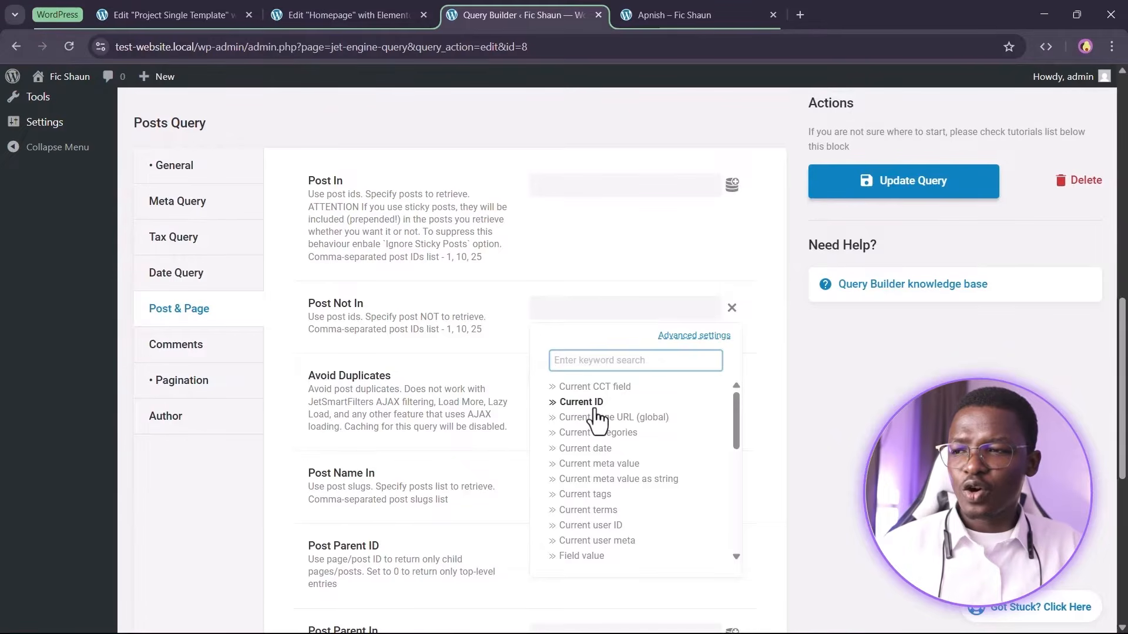
pyautogui.click(595, 409)
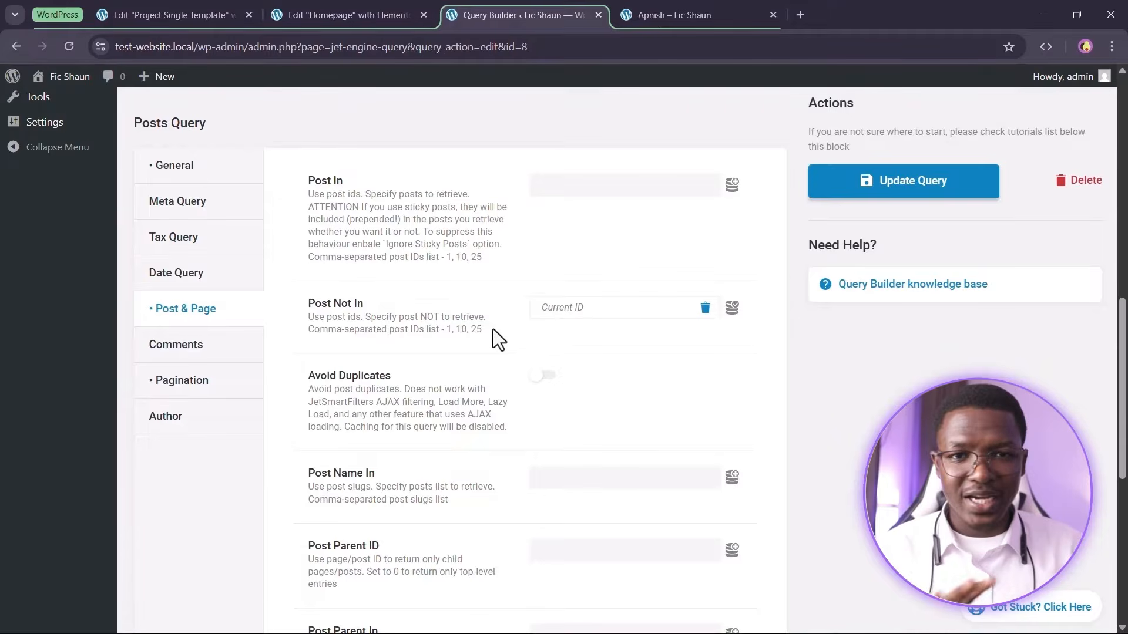
pyautogui.scroll(5, 1053, 236)
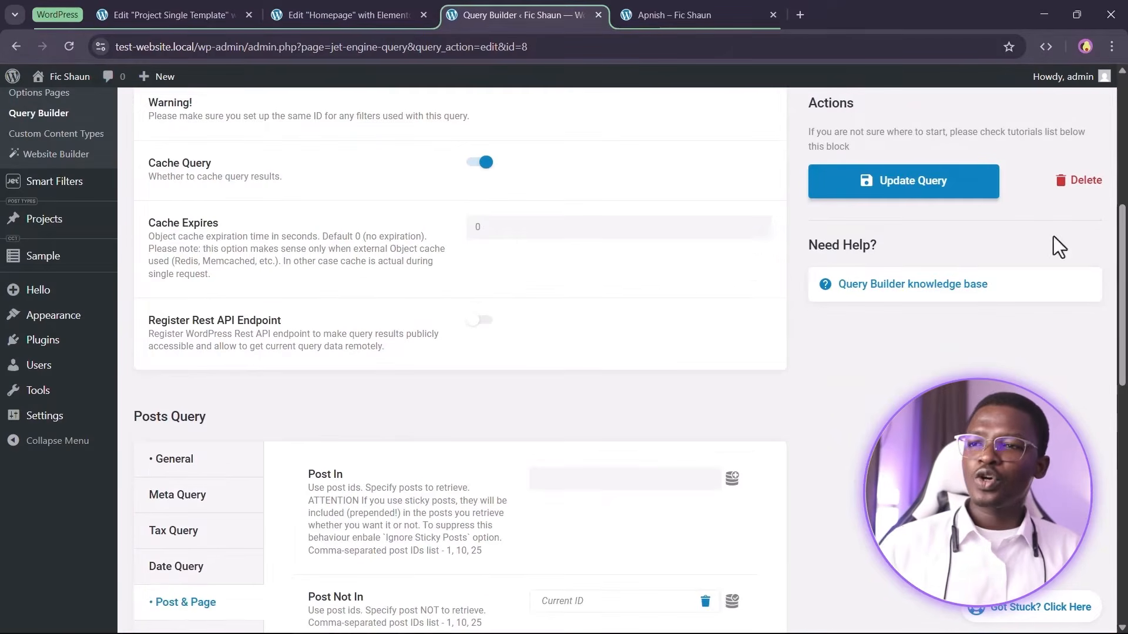
pyautogui.click(915, 198)
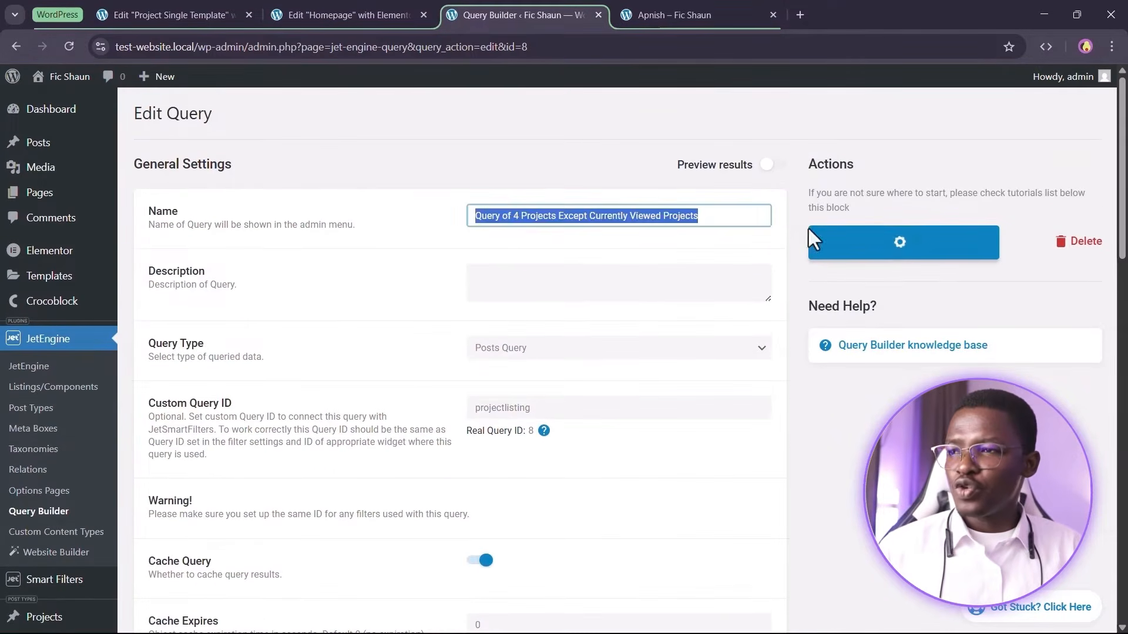
# Close the Homepage editor tab and reload the Project Single Template editor
pyautogui.click(644, 12)
pyautogui.click(376, 3)
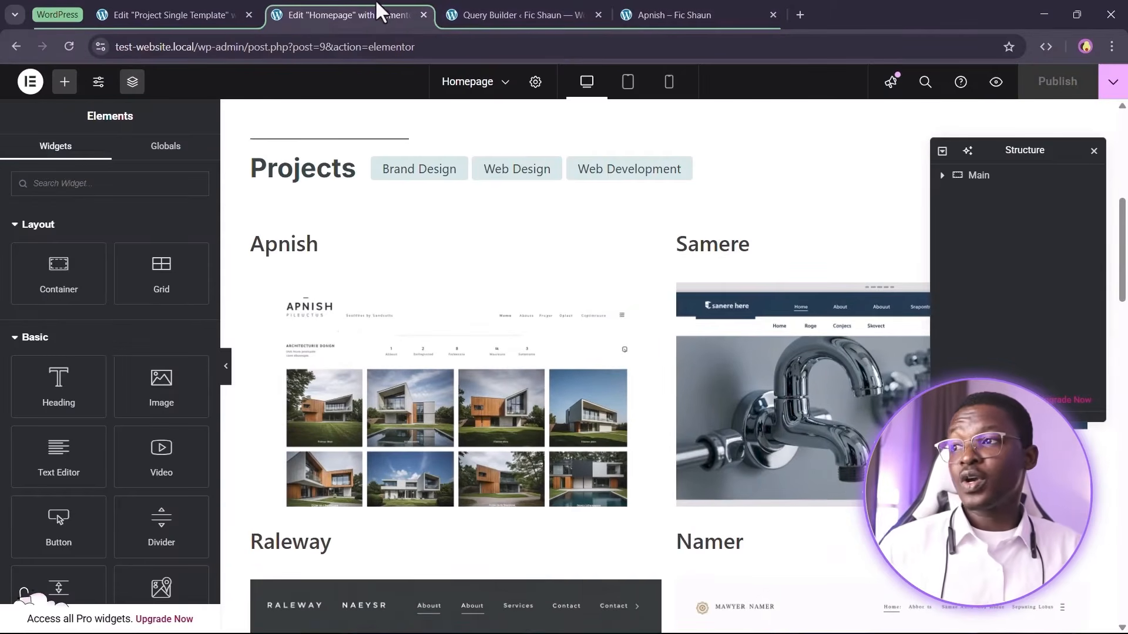
pyautogui.click(425, 14)
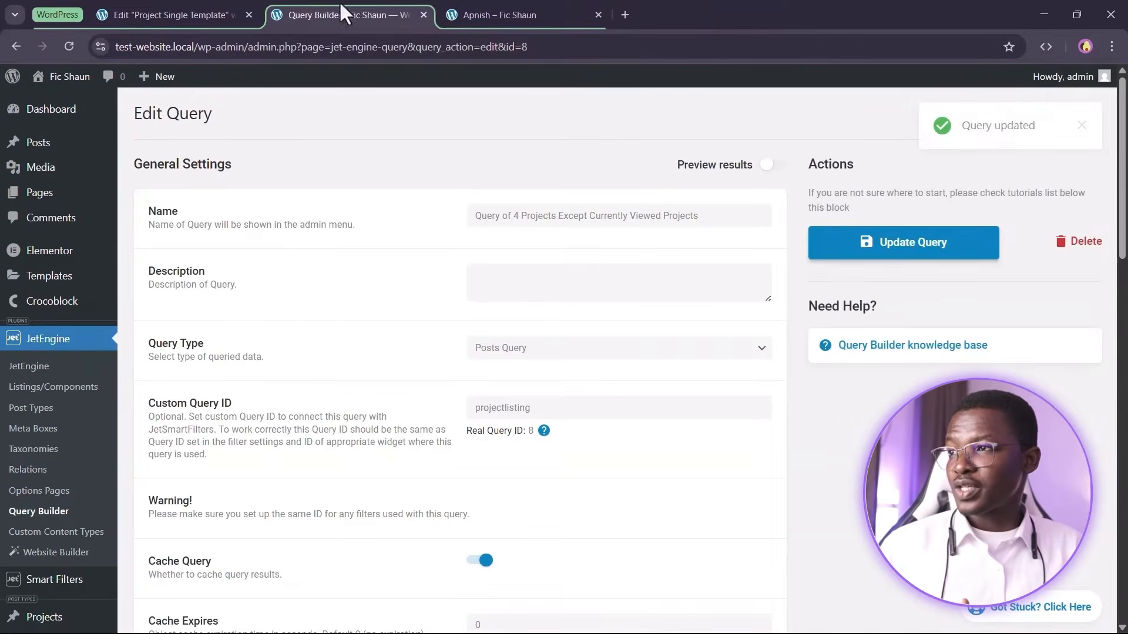
pyautogui.click(232, 13)
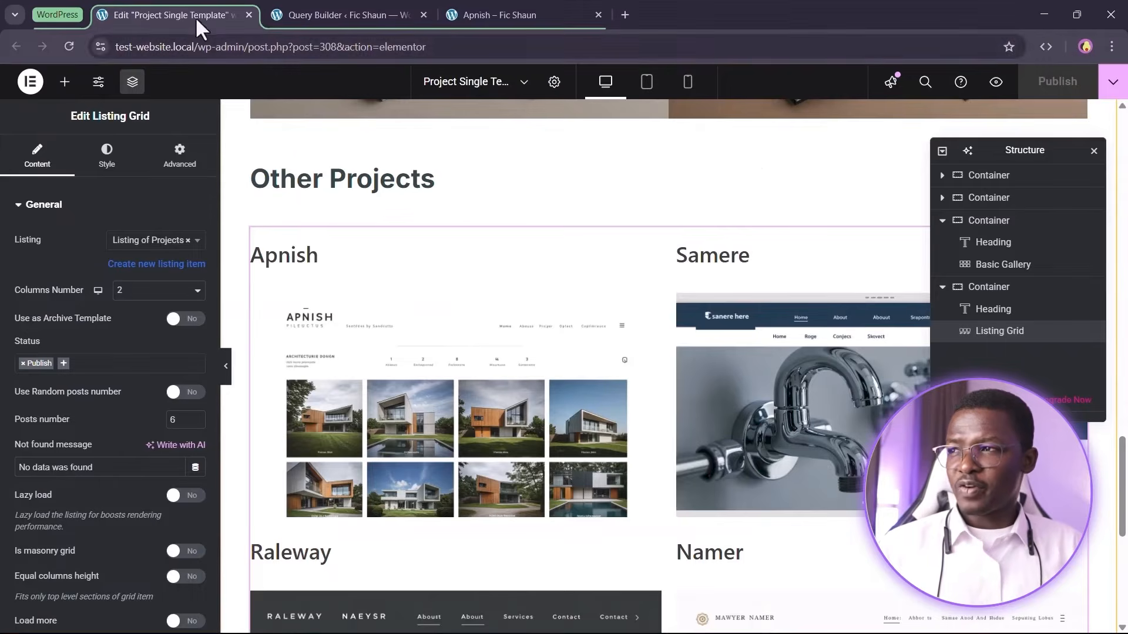
pyautogui.click(70, 47)
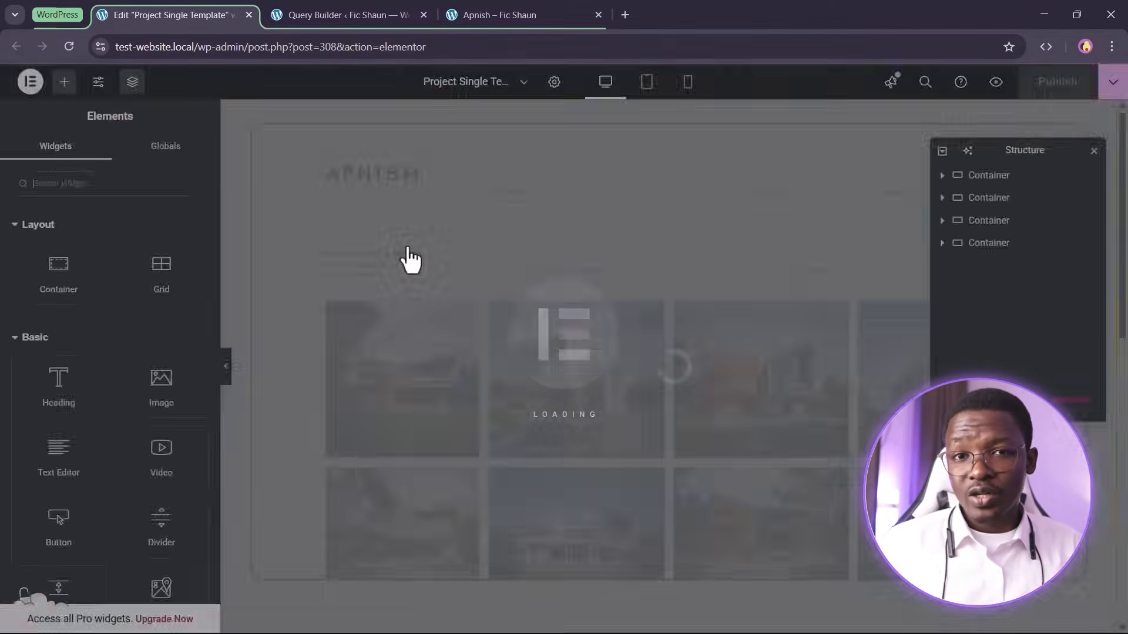
# Switch the Other Projects Listing Grid's custom query to Query of 4 Projects Except Currently Viewed Projects and publish
pyautogui.scroll(-12, 642, 314)
pyautogui.scroll(-8, 628, 332)
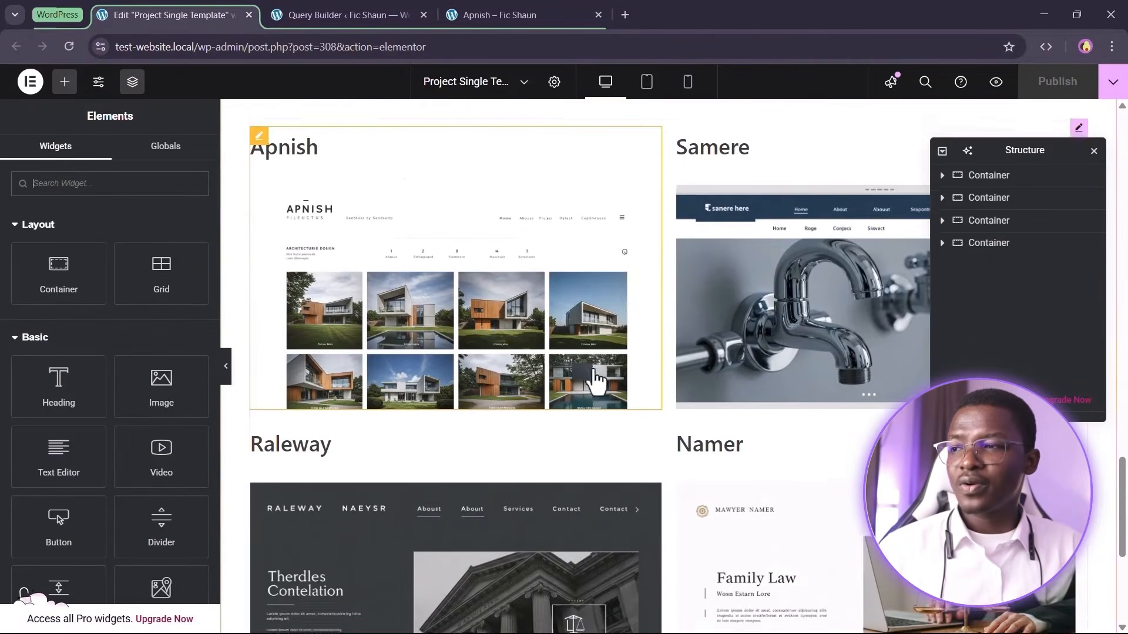
pyautogui.click(470, 300)
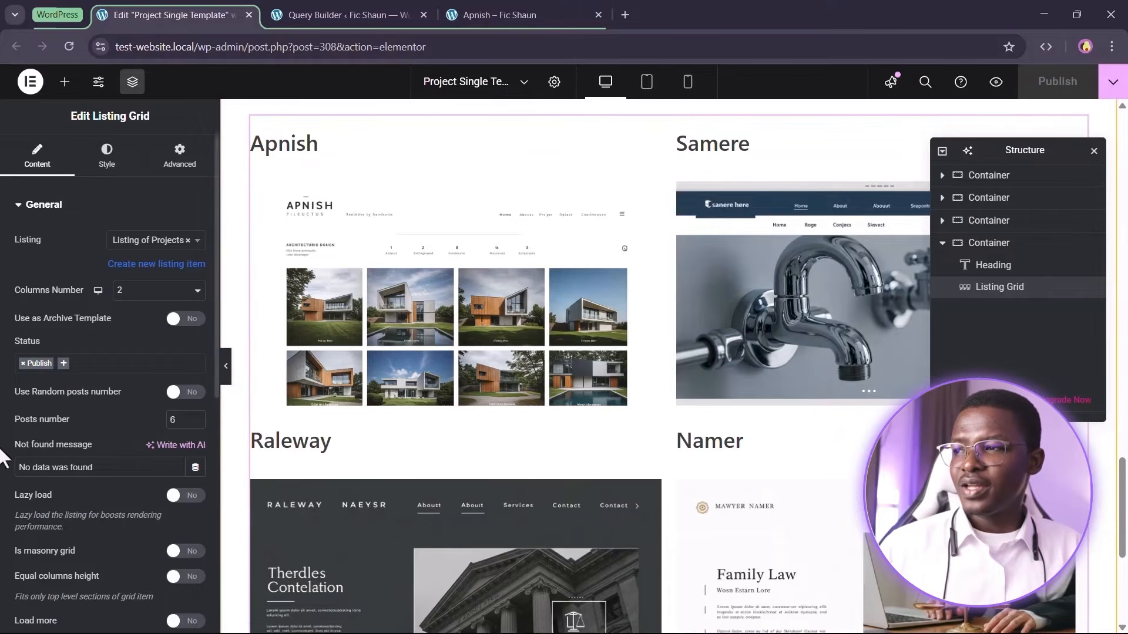
pyautogui.scroll(-5, 59, 411)
pyautogui.click(62, 393)
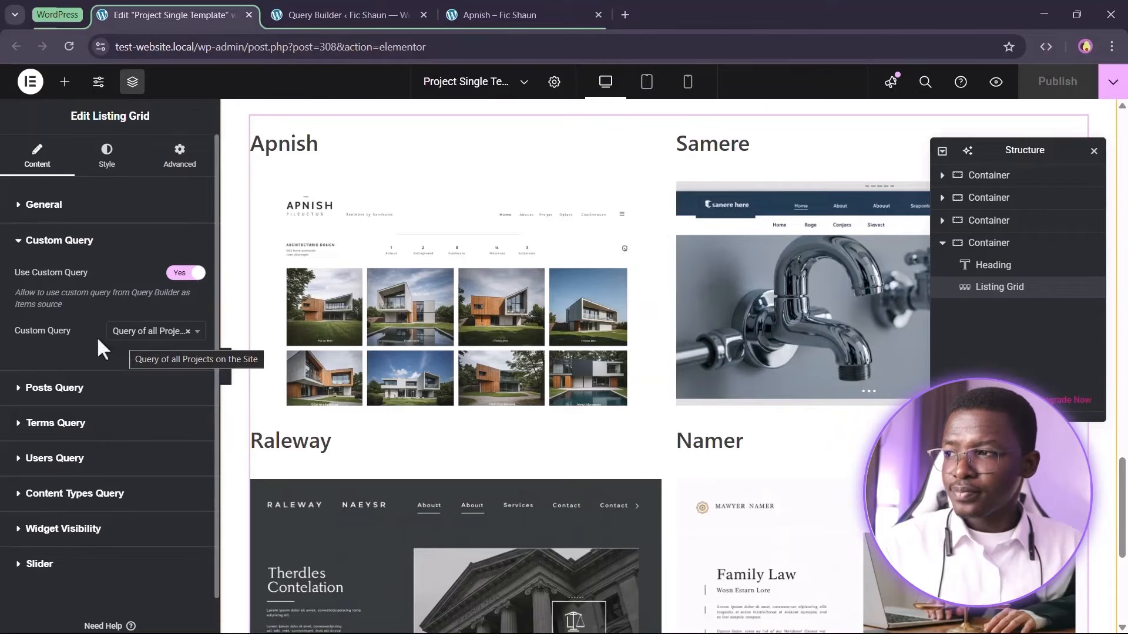
pyautogui.click(157, 332)
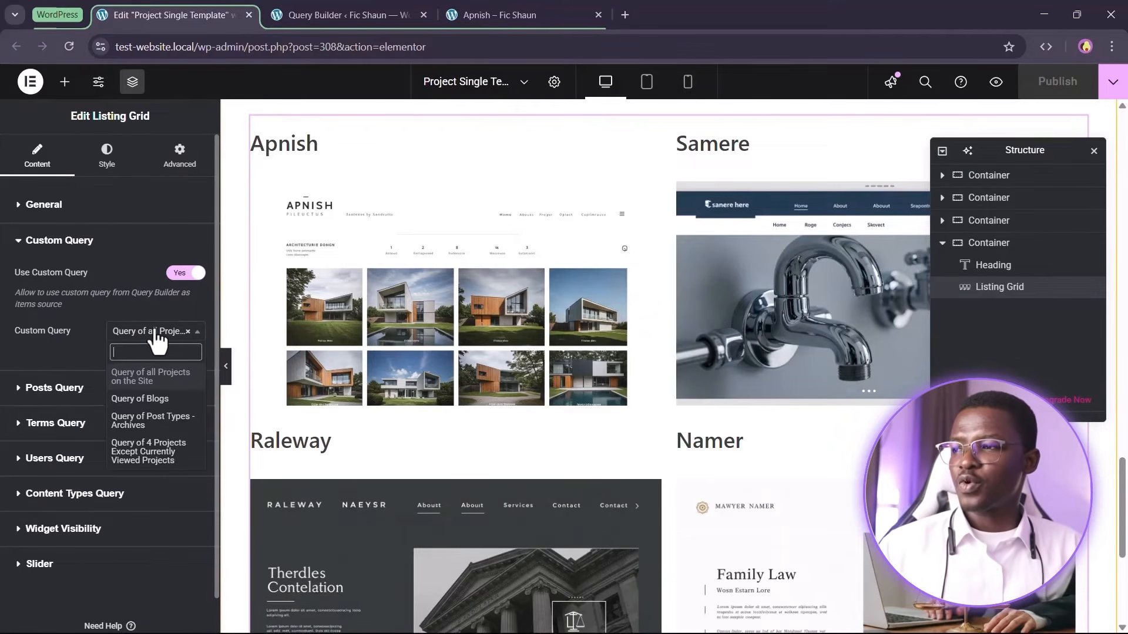
pyautogui.click(164, 464)
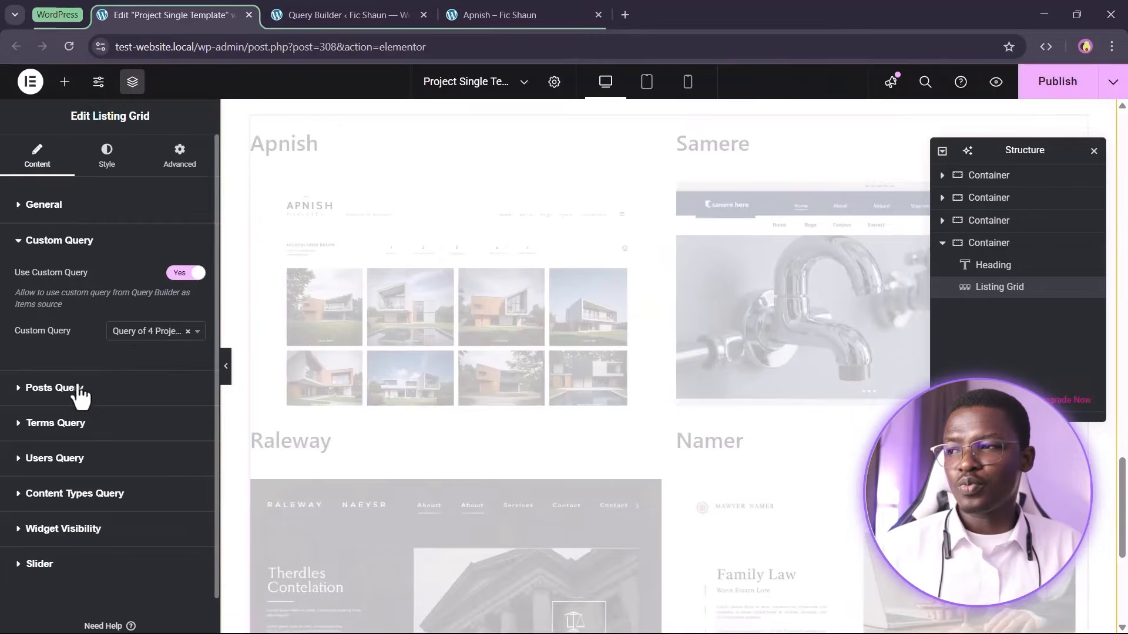
pyautogui.click(1059, 82)
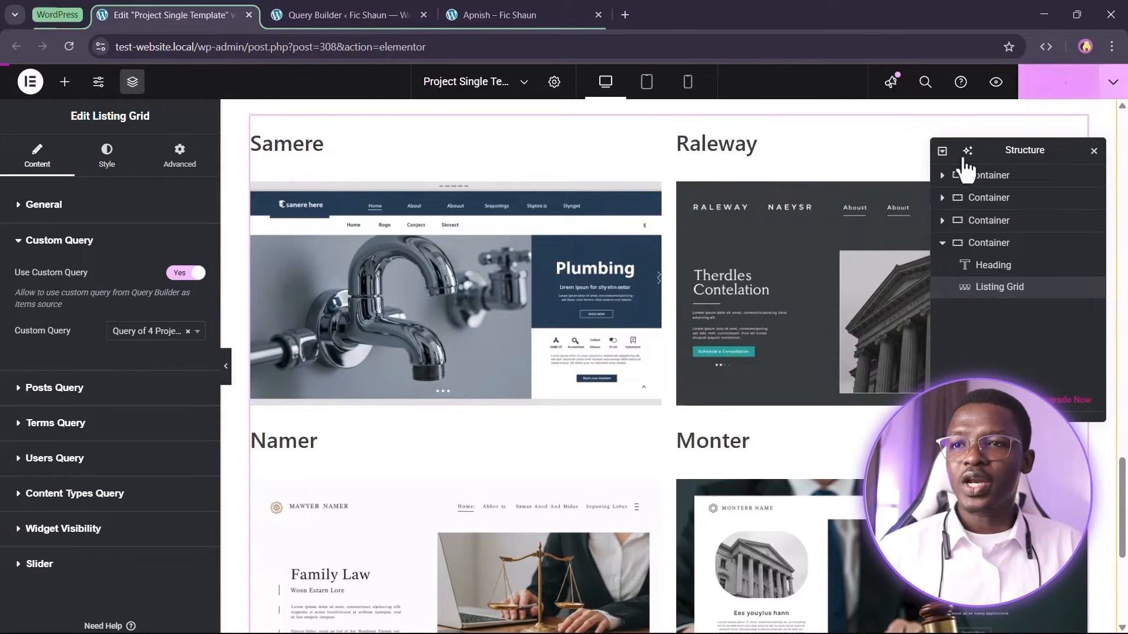
# Reload the Apnish project page, review its Other Projects section, and open the Raleway project from it
pyautogui.click(499, 14)
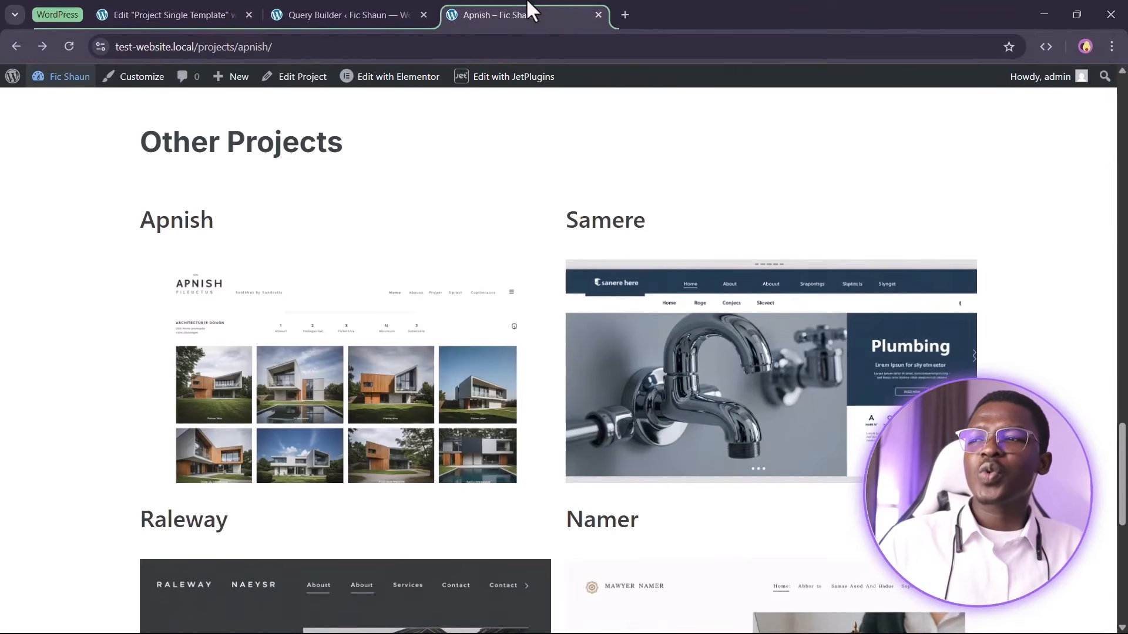
pyautogui.scroll(5, 477, 225)
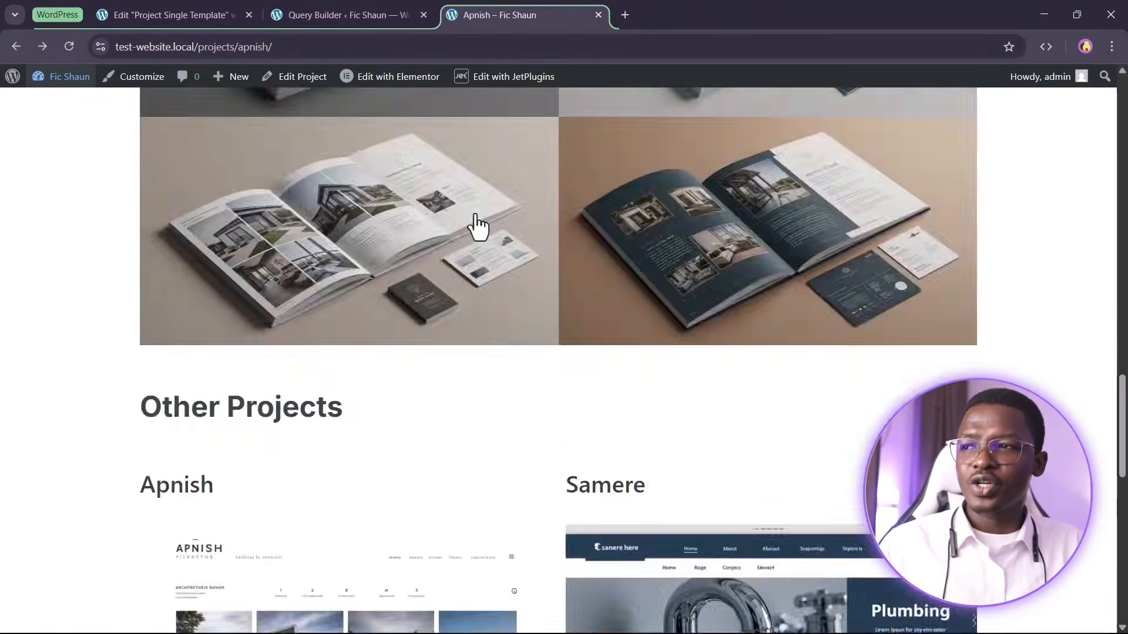
pyautogui.scroll(10, 477, 225)
pyautogui.scroll(2, 494, 240)
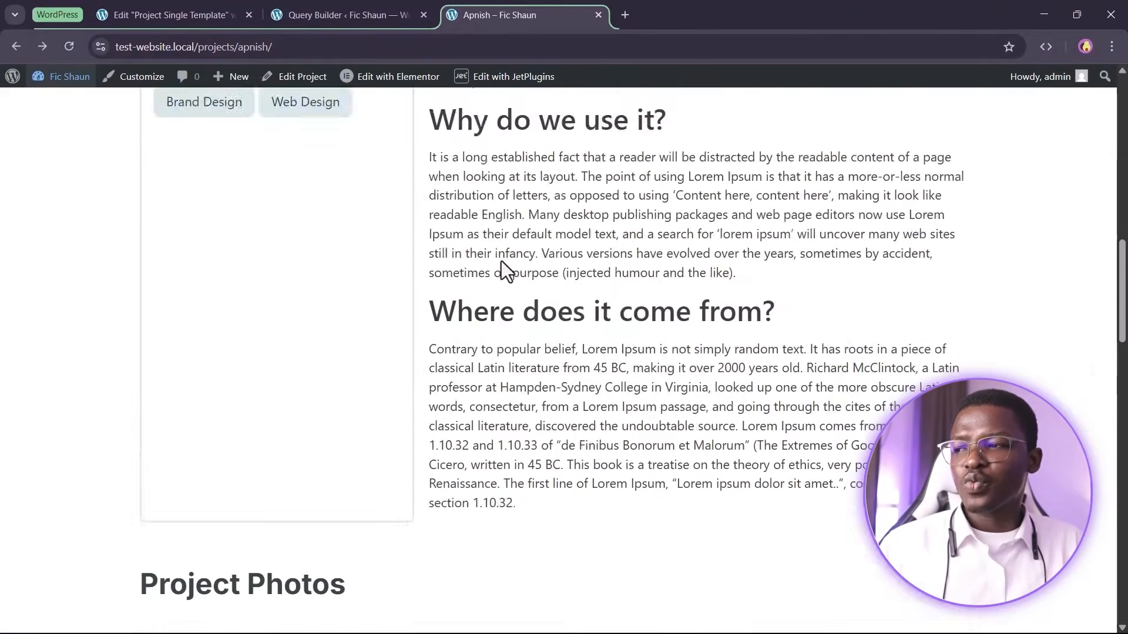
pyautogui.scroll(-15, 473, 322)
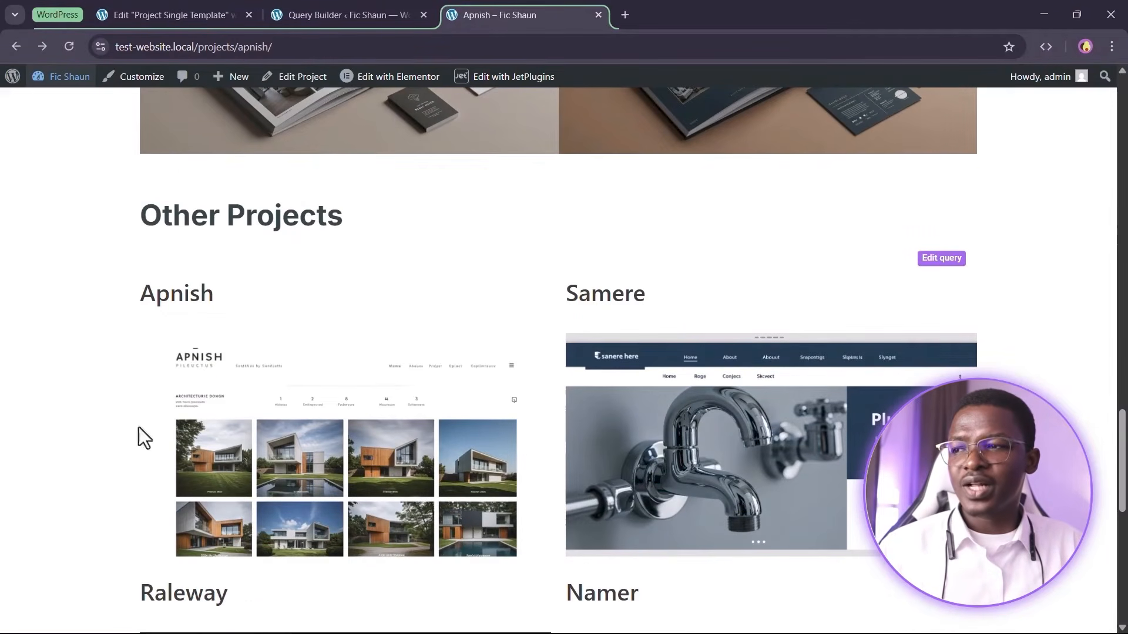
pyautogui.scroll(18, 433, 351)
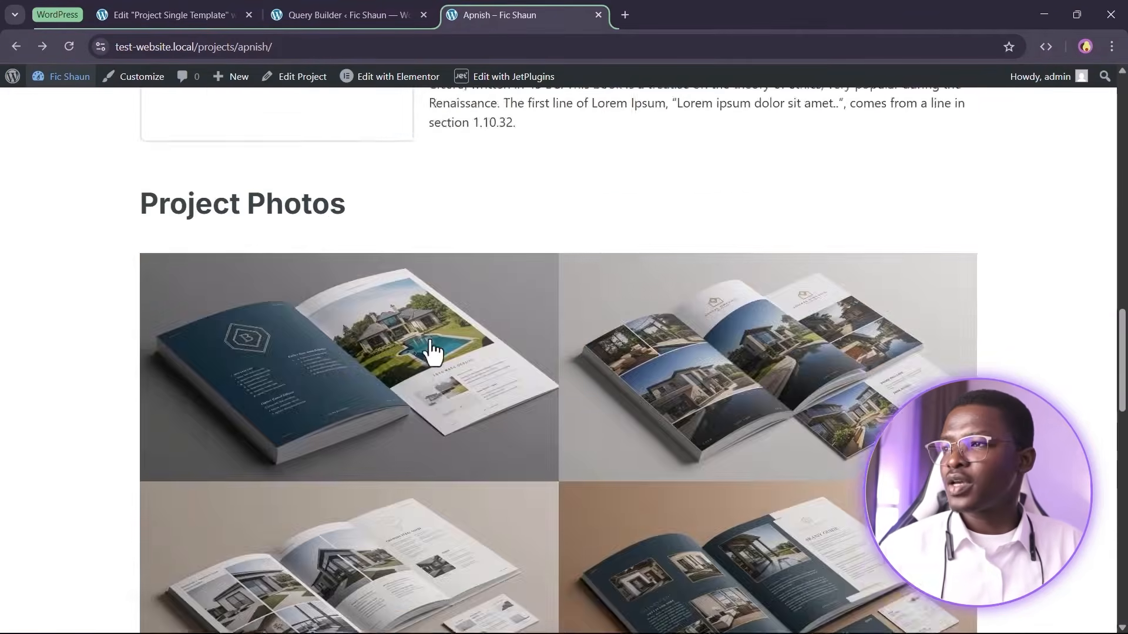
pyautogui.press('F5')
pyautogui.scroll(5, 484, 188)
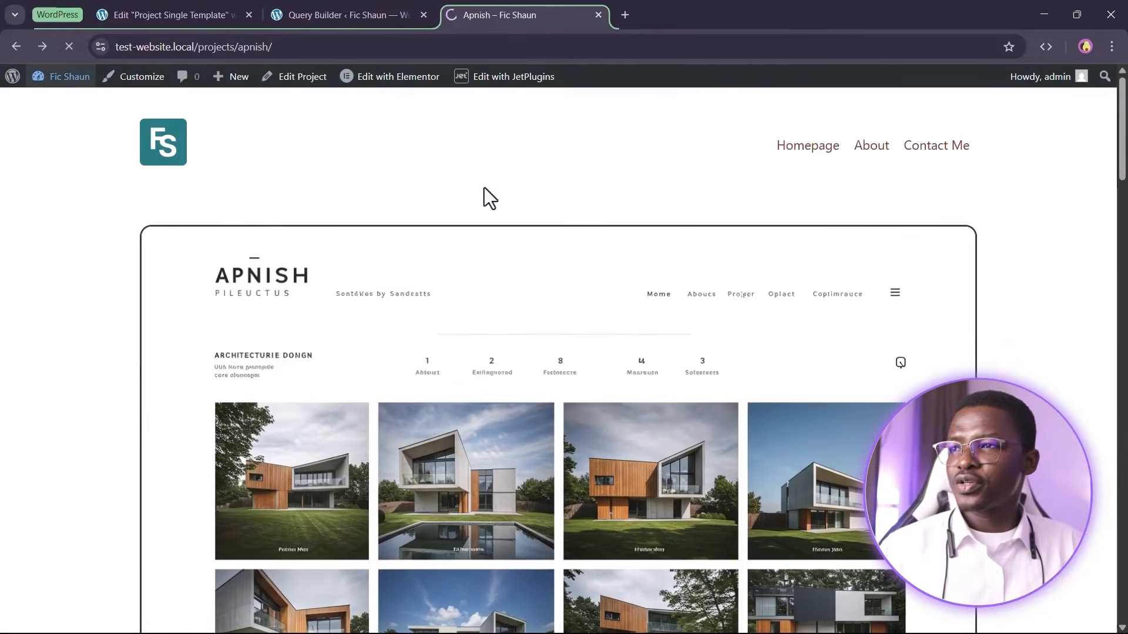
pyautogui.scroll(-3, 496, 240)
pyautogui.scroll(-15, 496, 240)
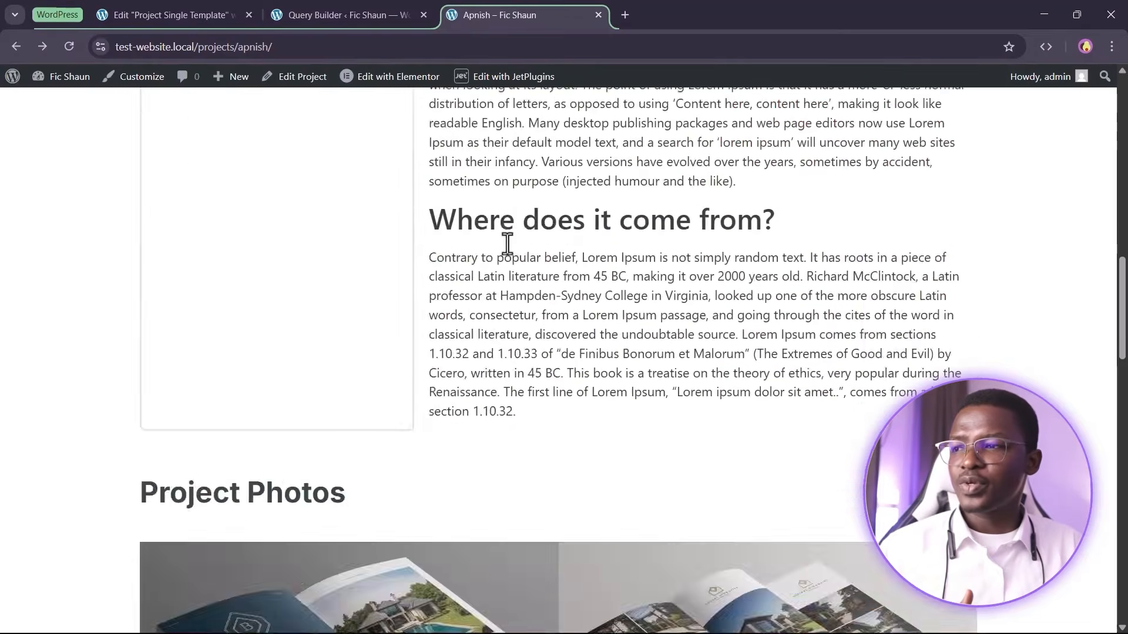
pyautogui.scroll(-3, 556, 317)
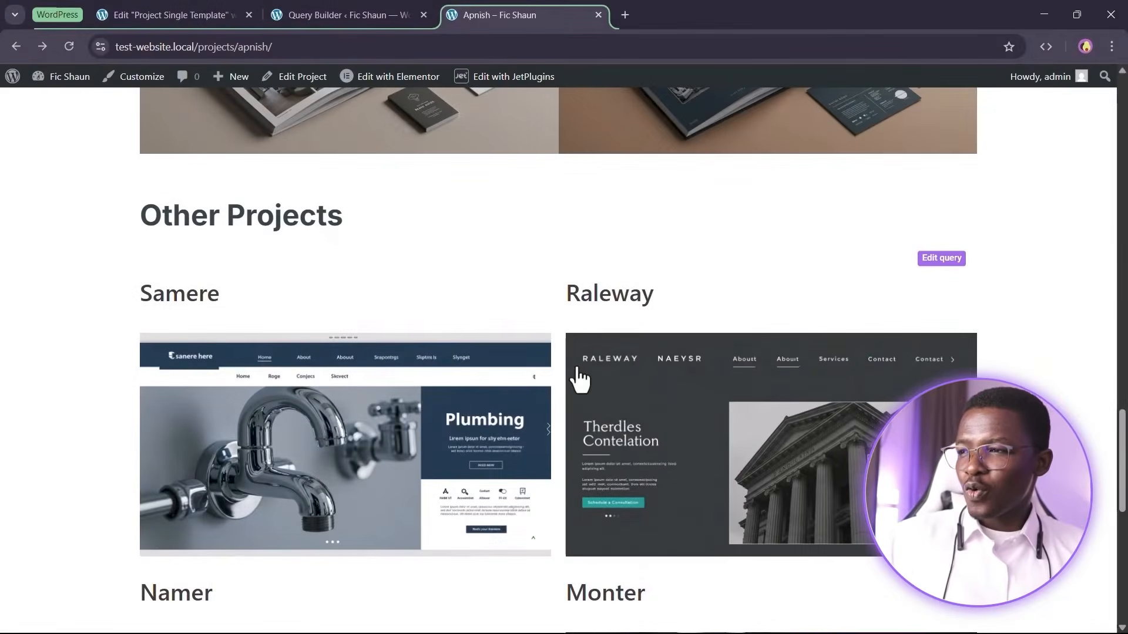
pyautogui.scroll(-5, 576, 377)
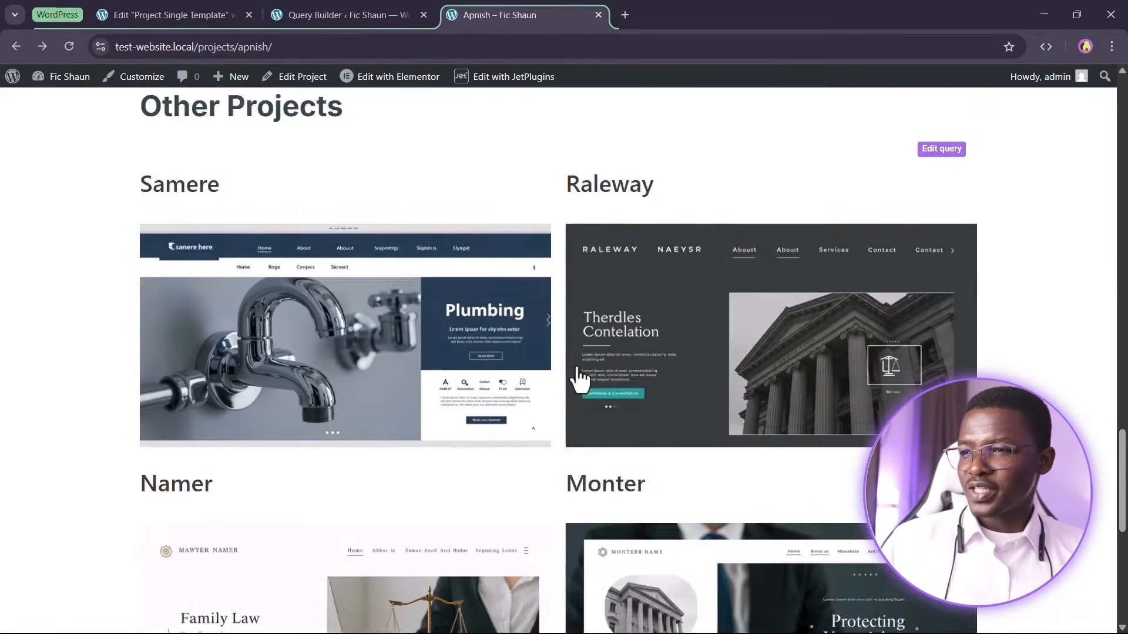
pyautogui.scroll(1, 682, 417)
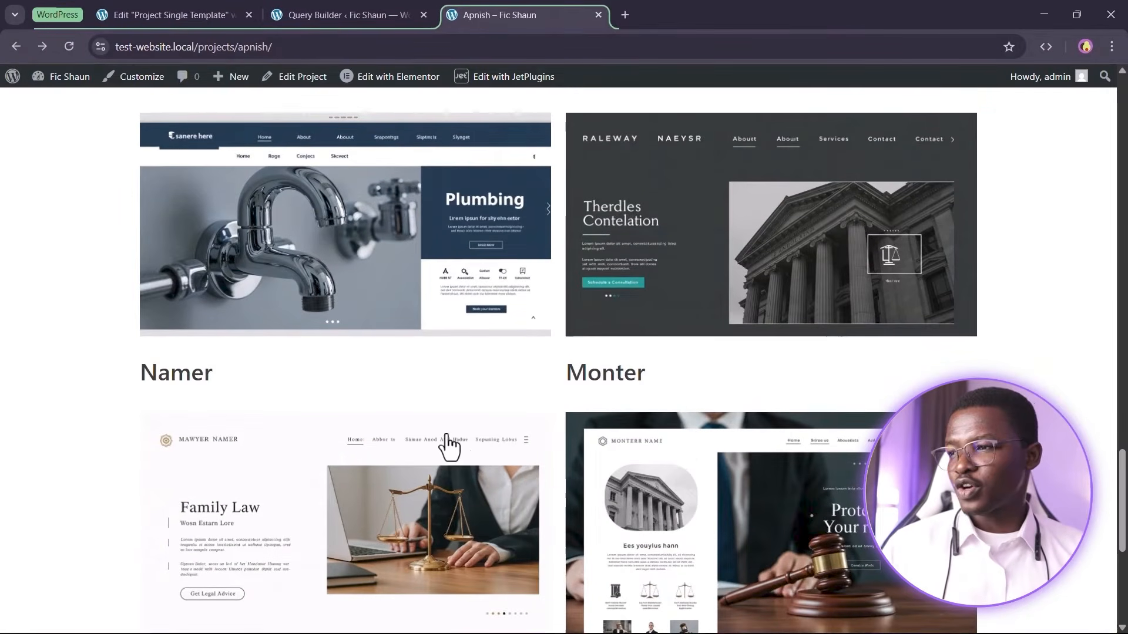
pyautogui.scroll(3, 449, 447)
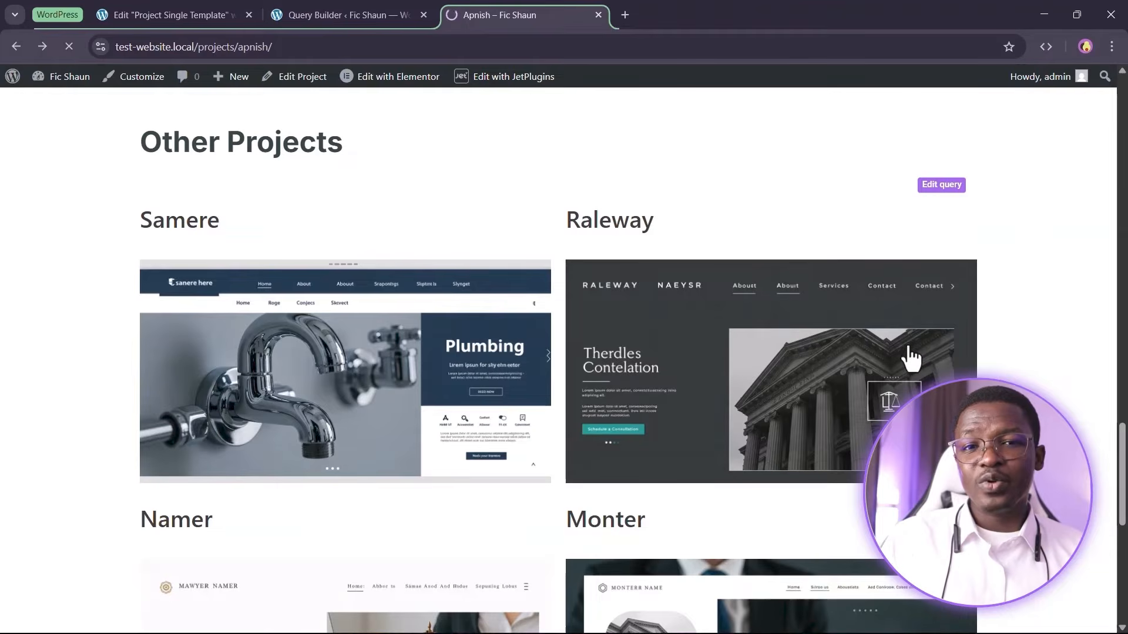
pyautogui.click(912, 355)
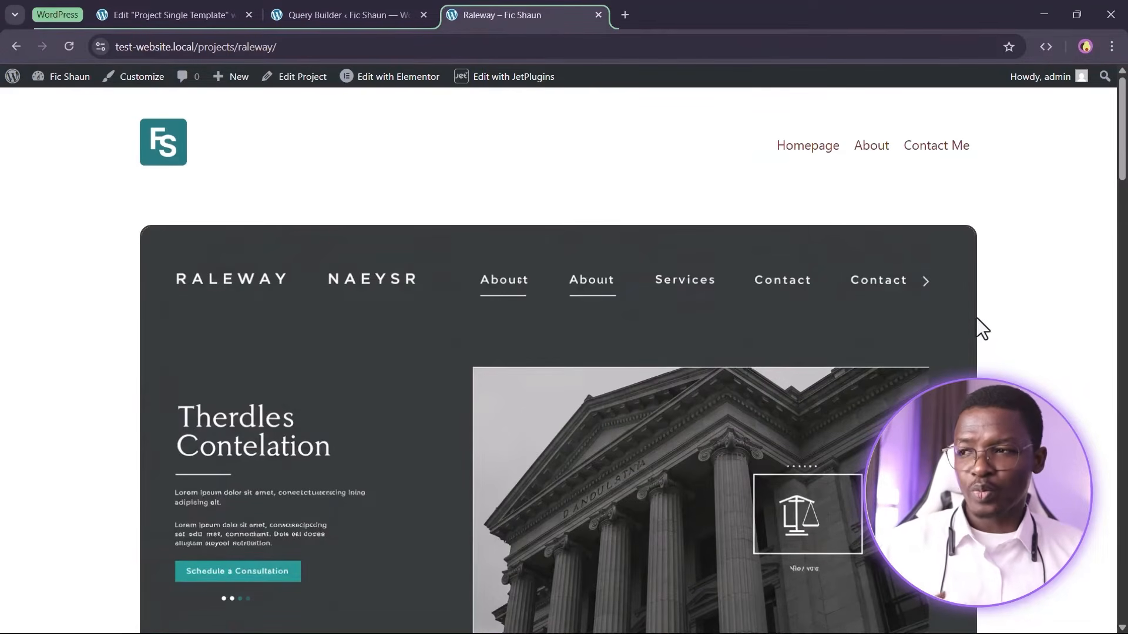
# Scroll through the Raleway project page to review its details and the Other Projects section
pyautogui.scroll(-1, 956, 305)
pyautogui.scroll(-3, 958, 307)
pyautogui.scroll(-5, 556, 336)
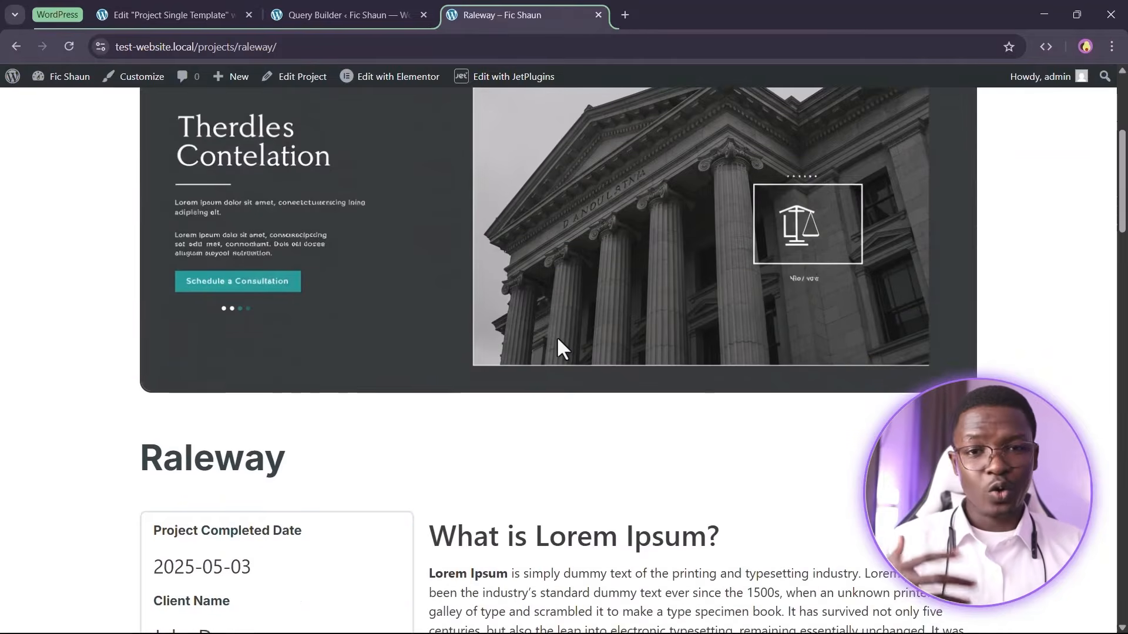
pyautogui.scroll(1, 511, 307)
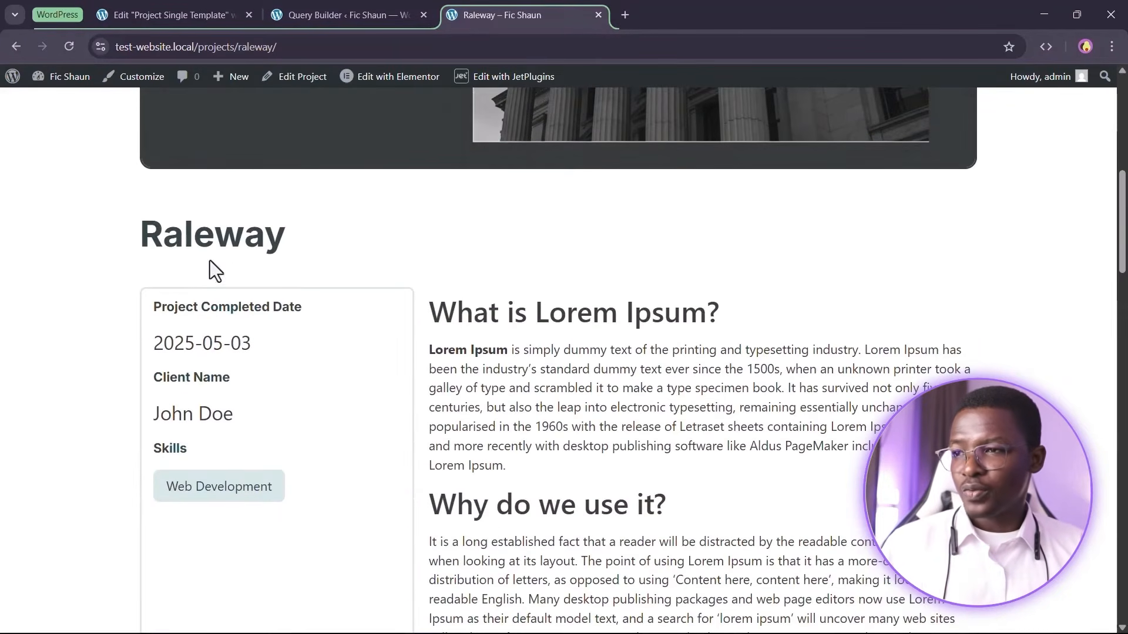
pyautogui.scroll(-4, 478, 297)
pyautogui.scroll(2, 466, 301)
pyautogui.scroll(-7, 481, 348)
pyautogui.scroll(-13, 481, 347)
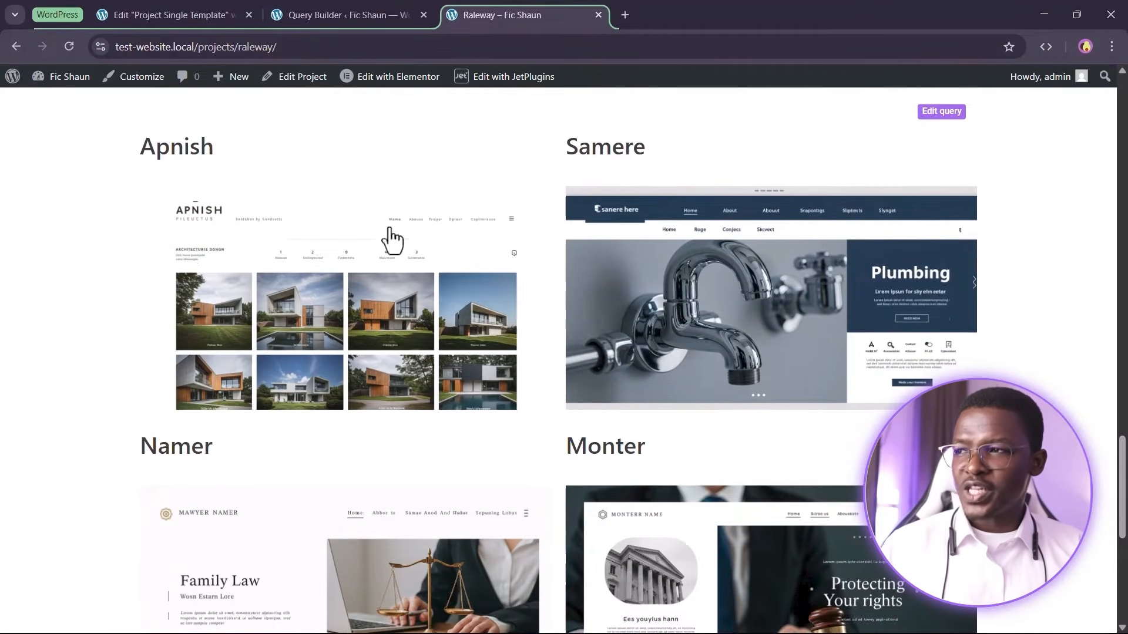
pyautogui.scroll(-3, 768, 391)
pyautogui.scroll(5, 760, 415)
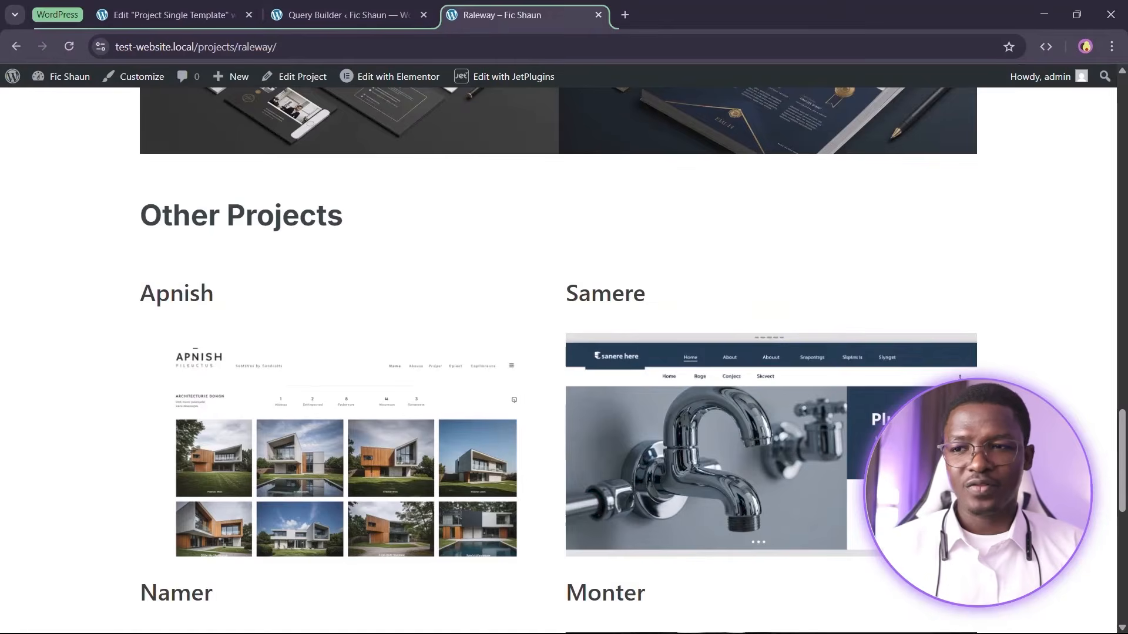
pyautogui.scroll(7, 1012, 252)
pyautogui.scroll(-7, 1025, 297)
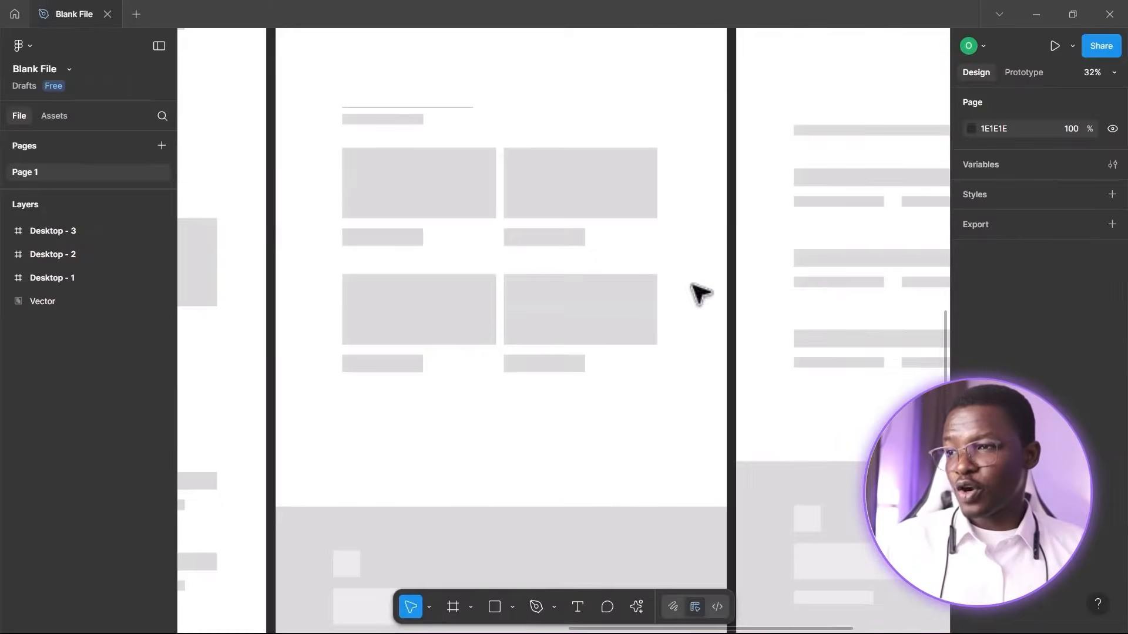
pyautogui.scroll(-3, 499, 222)
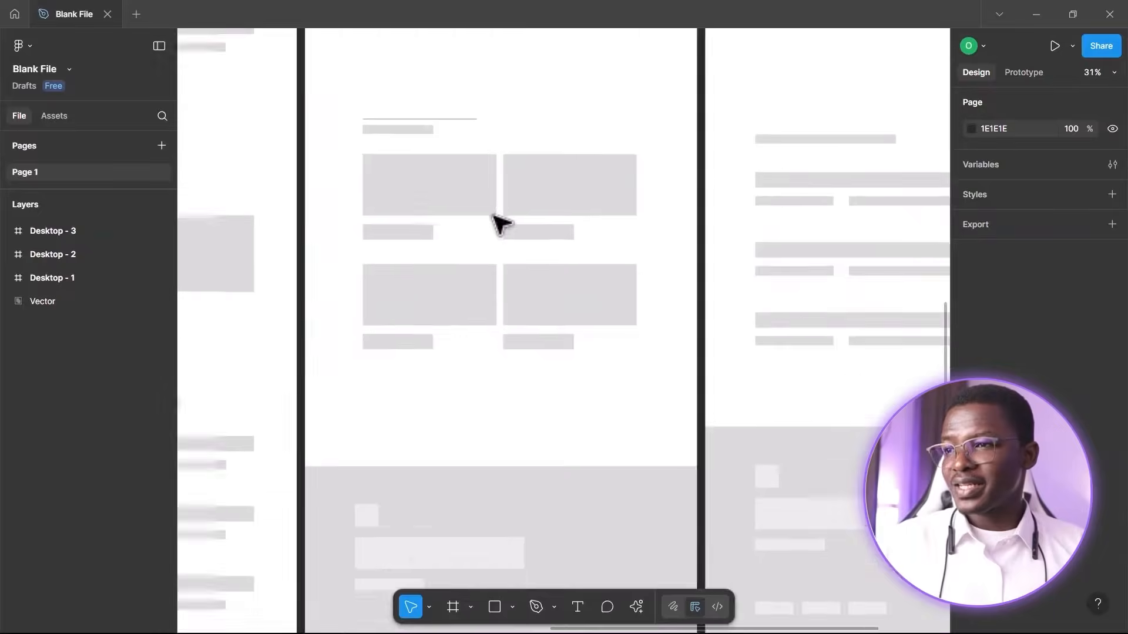
# Examine the Desktop wireframe layouts in the Figma design file
pyautogui.scroll(2, 529, 233)
pyautogui.scroll(4, 546, 234)
pyautogui.scroll(-3, 537, 238)
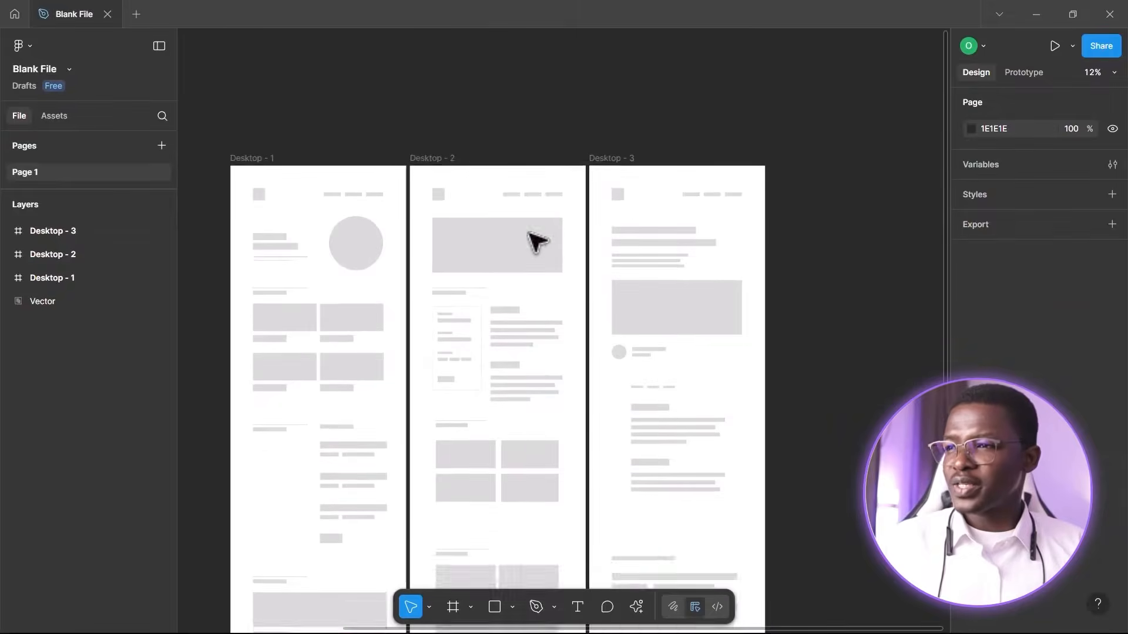
pyautogui.scroll(3, 537, 217)
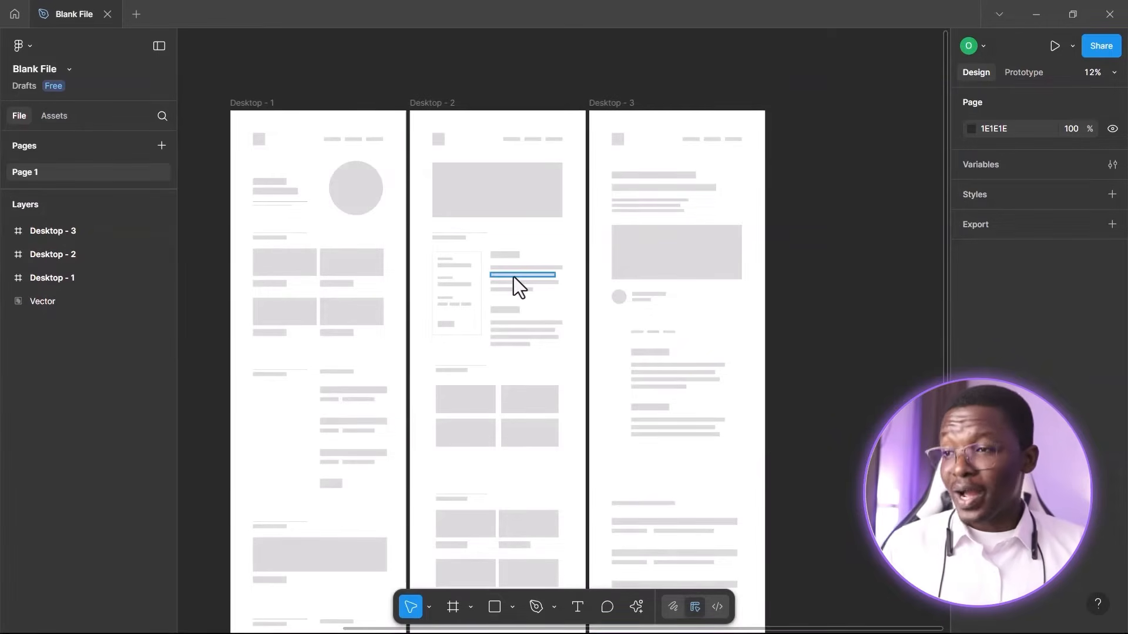
pyautogui.scroll(-2, 514, 276)
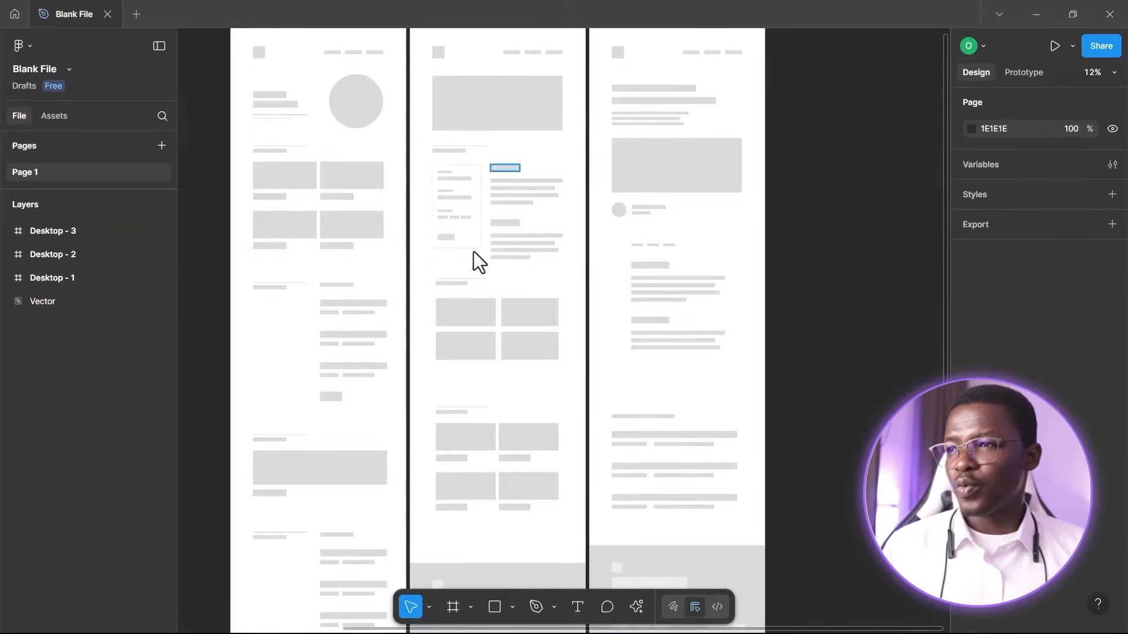
pyautogui.scroll(-2, 770, 427)
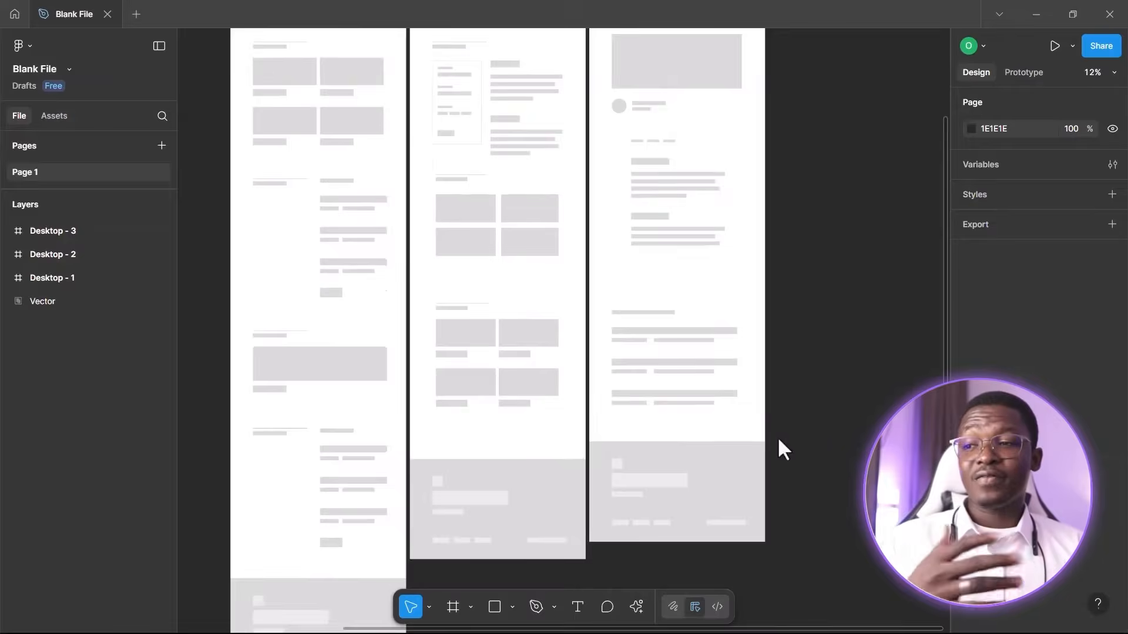
pyautogui.scroll(8, 764, 488)
pyautogui.scroll(-6, 764, 488)
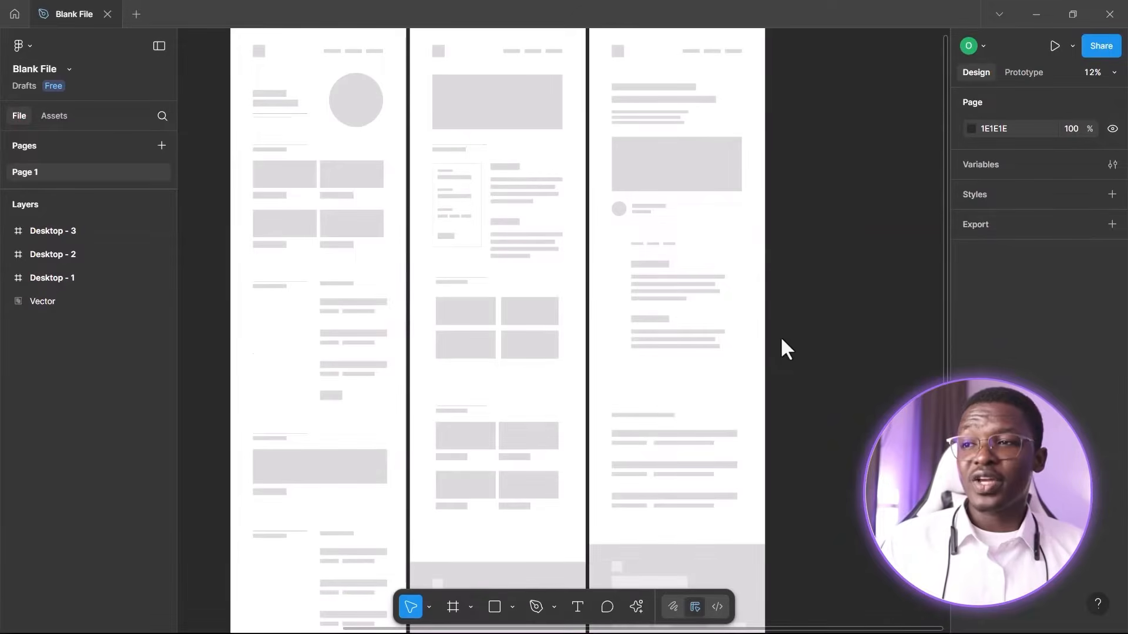
pyautogui.scroll(1, 773, 360)
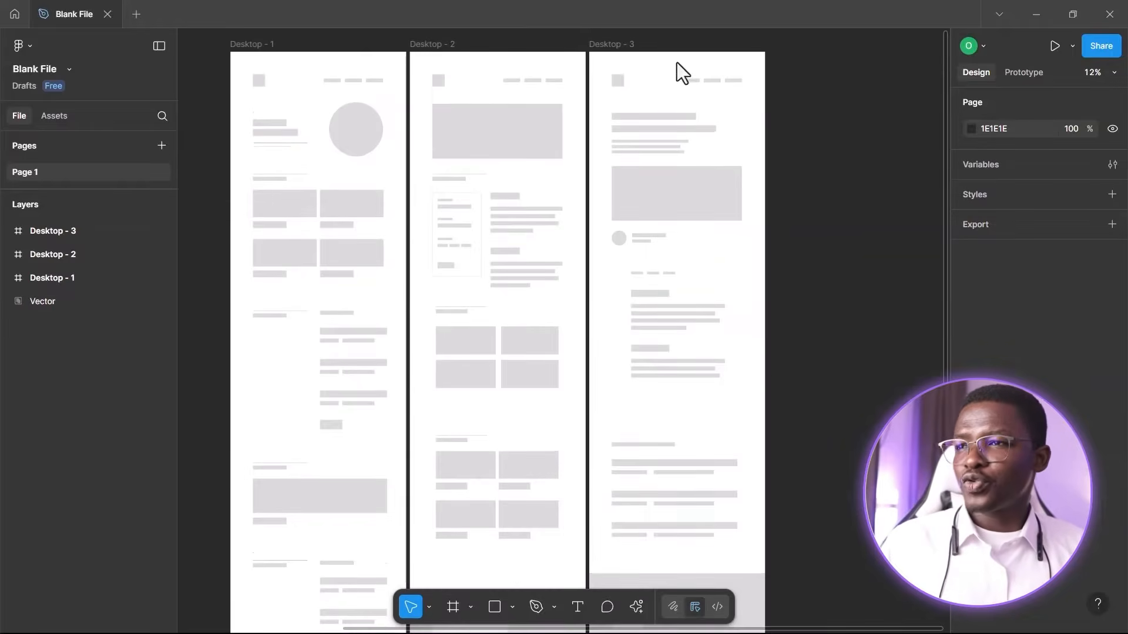
pyautogui.scroll(4, 740, 105)
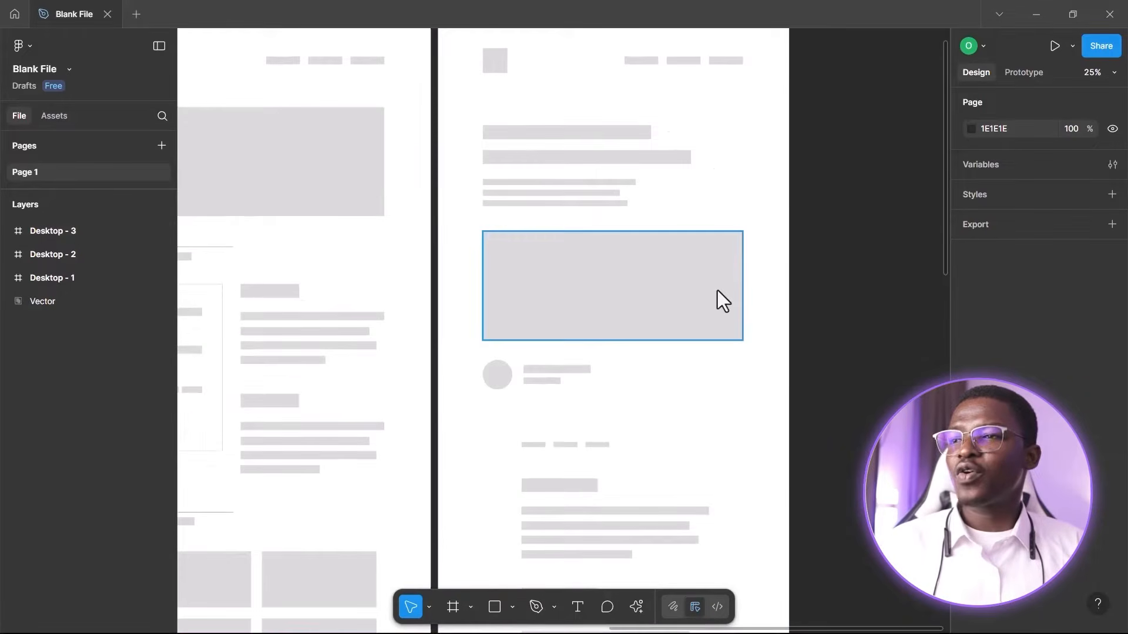
pyautogui.scroll(1, 765, 279)
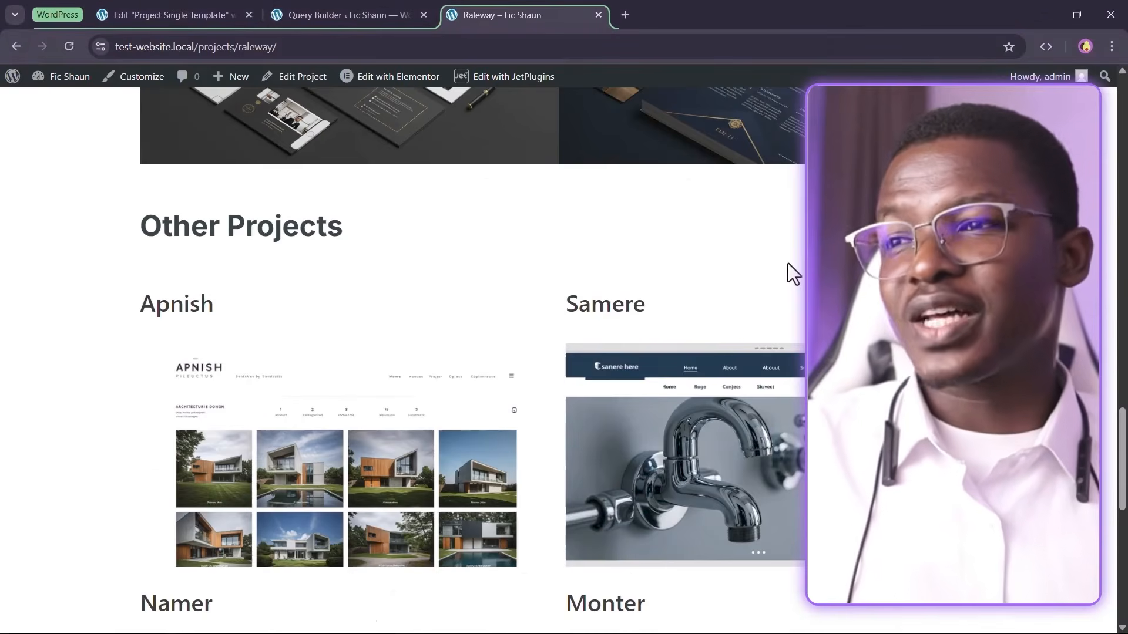
# Open the WordPress dashboard from the site name in a new browser tab
pyautogui.scroll(20, 784, 277)
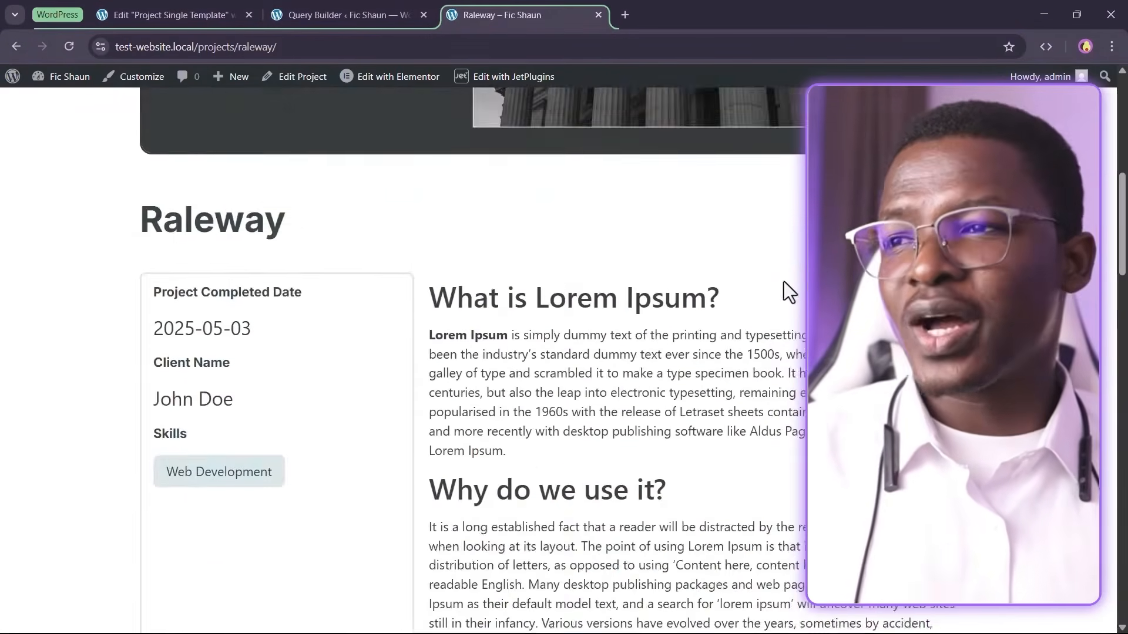
pyautogui.scroll(2, 782, 279)
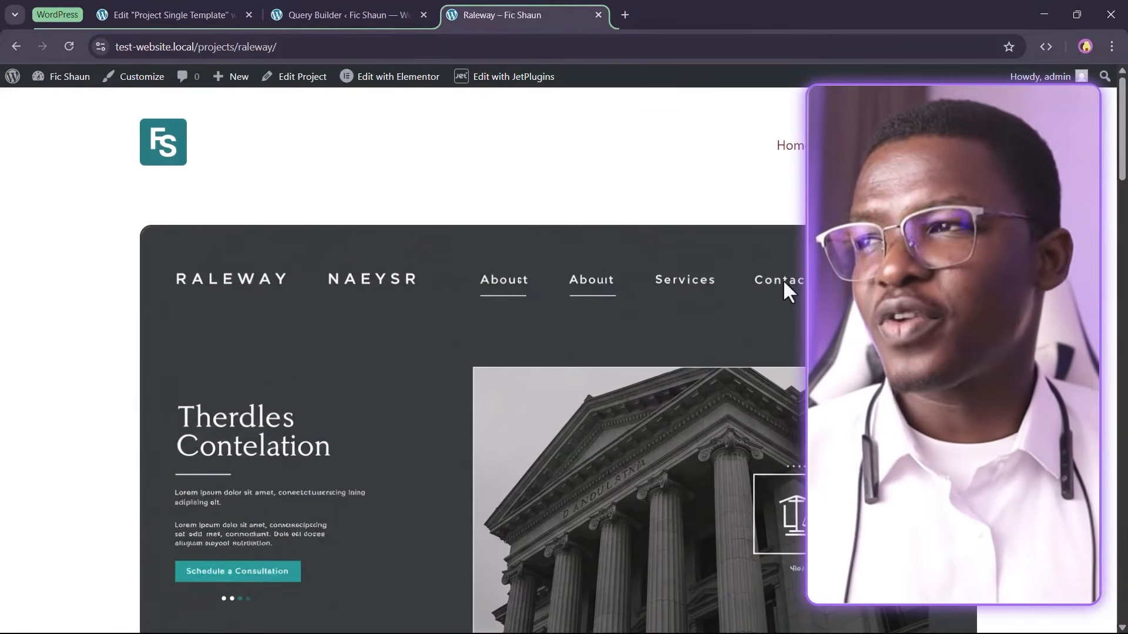
pyautogui.rightClick(52, 84)
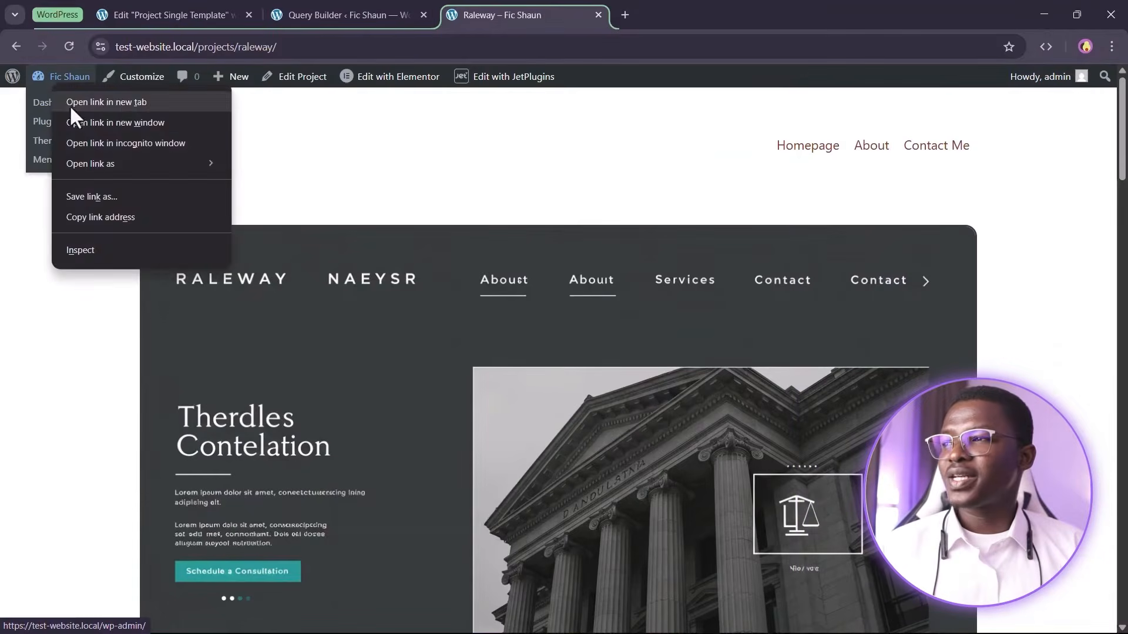
pyautogui.click(69, 103)
pyautogui.click(659, 13)
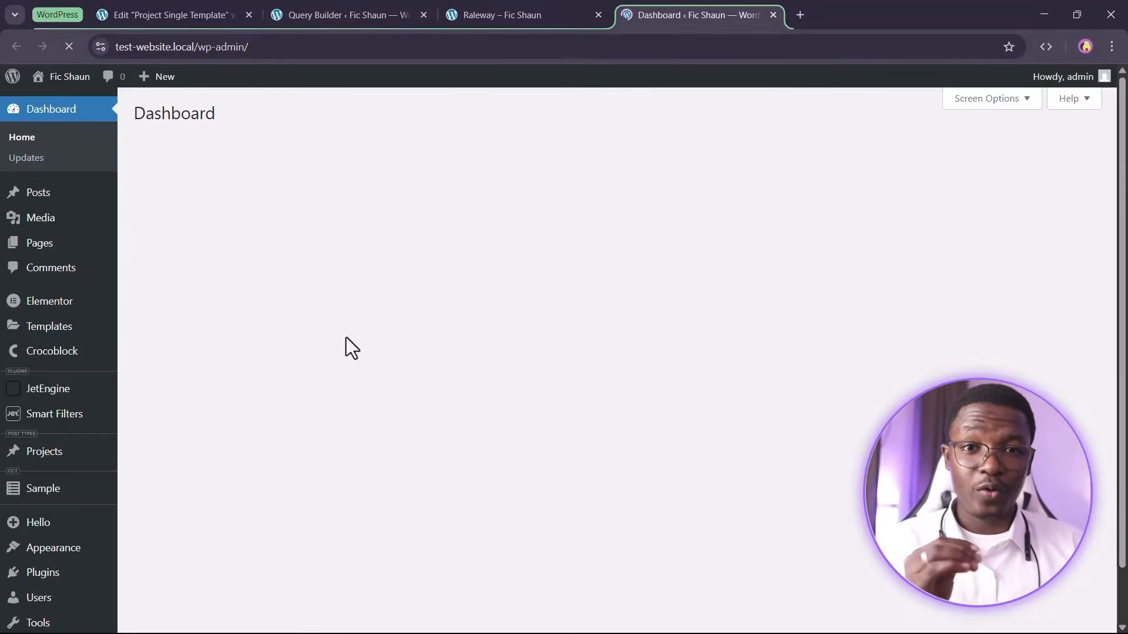
# Open the Crocoblock Theme Builder and switch it to grid view
pyautogui.scroll(-1, 269, 379)
pyautogui.moveTo(53, 329)
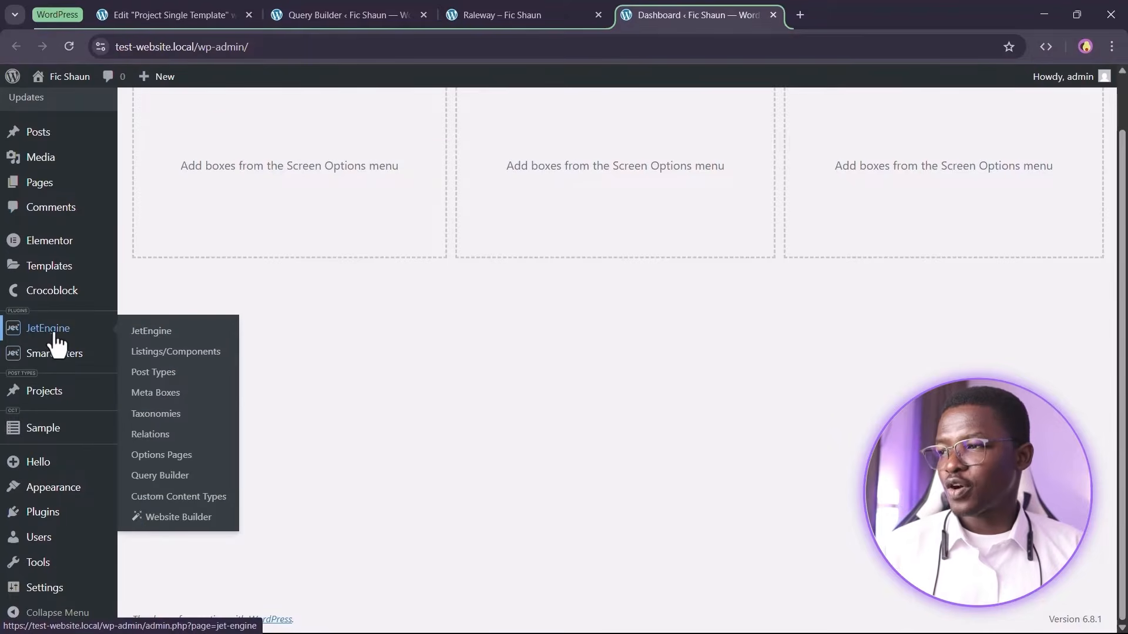
pyautogui.moveTo(36, 294)
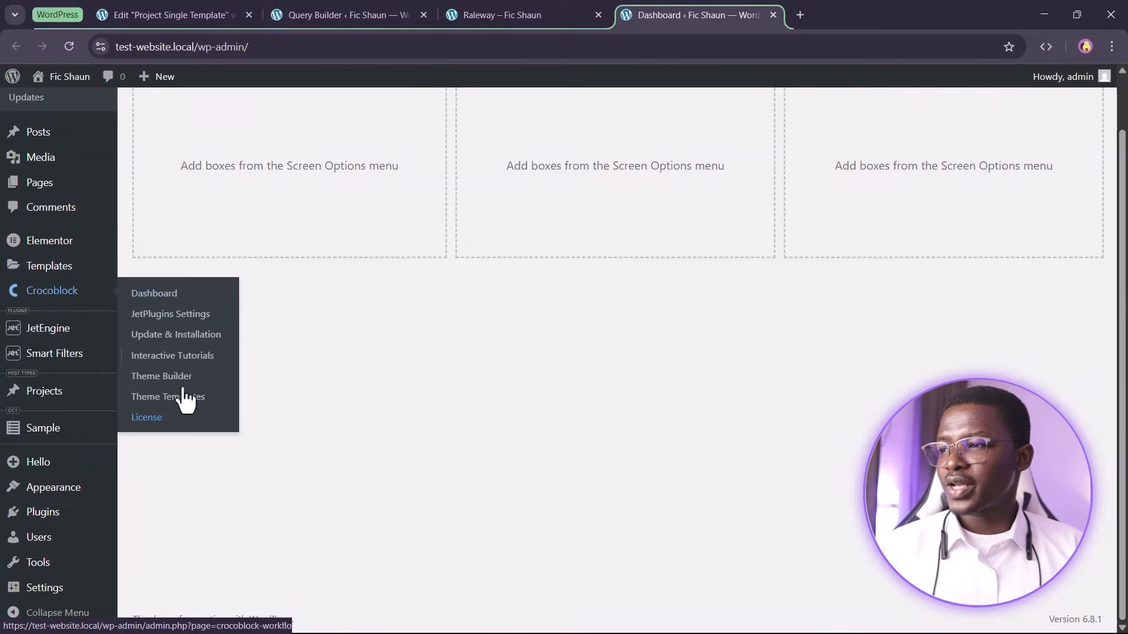
pyautogui.click(166, 381)
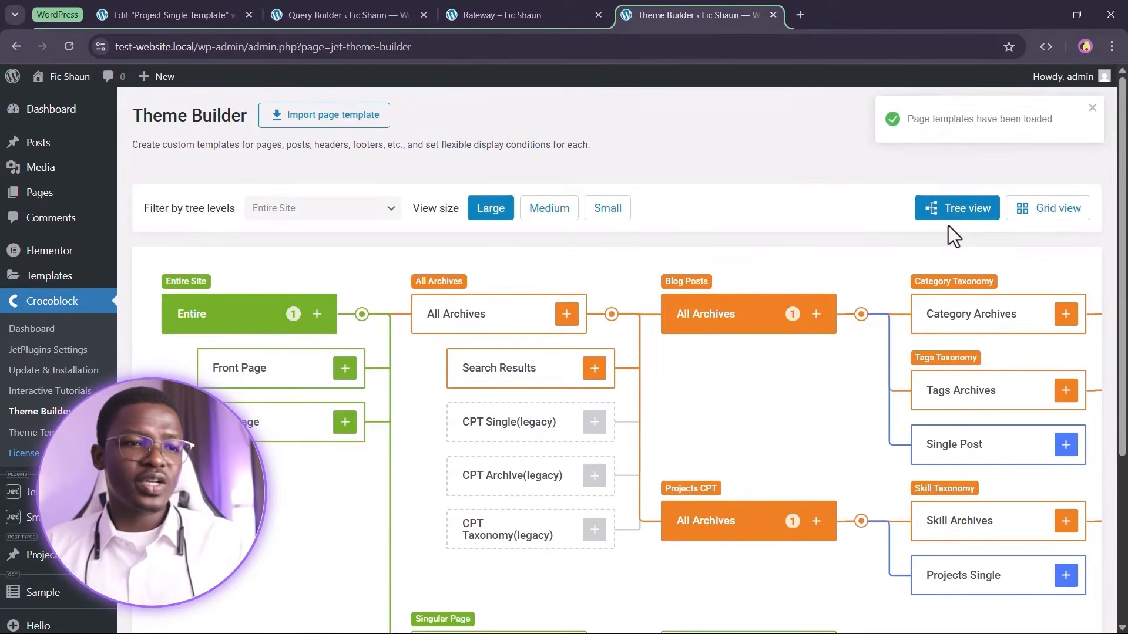
pyautogui.click(1044, 212)
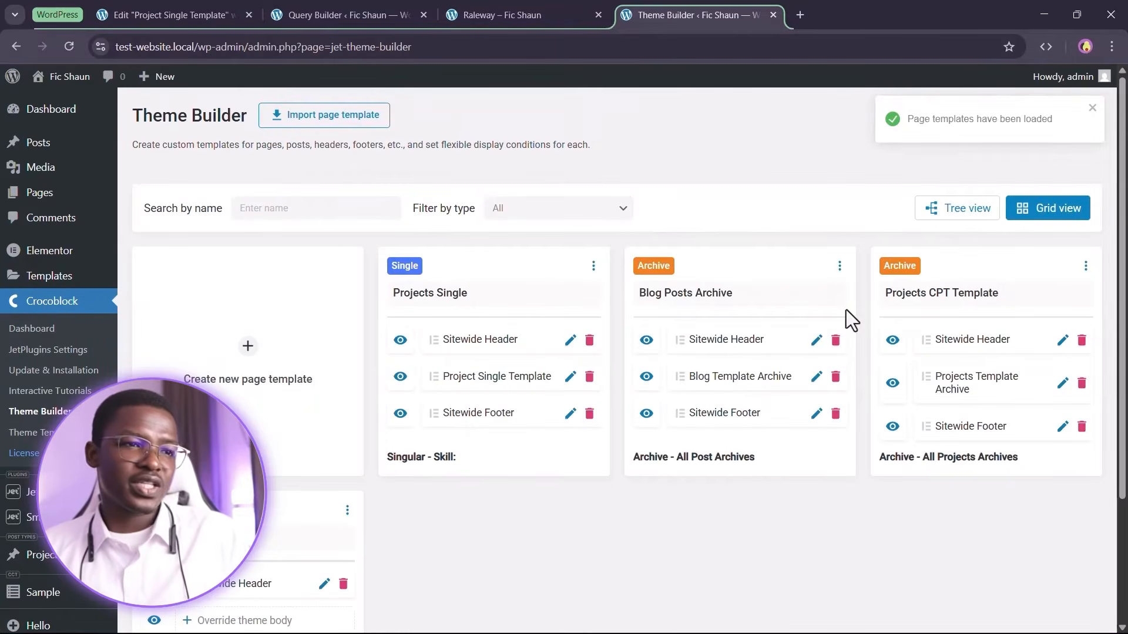
# Create a new page template with an Include condition set to Singular Post
pyautogui.scroll(-3, 775, 306)
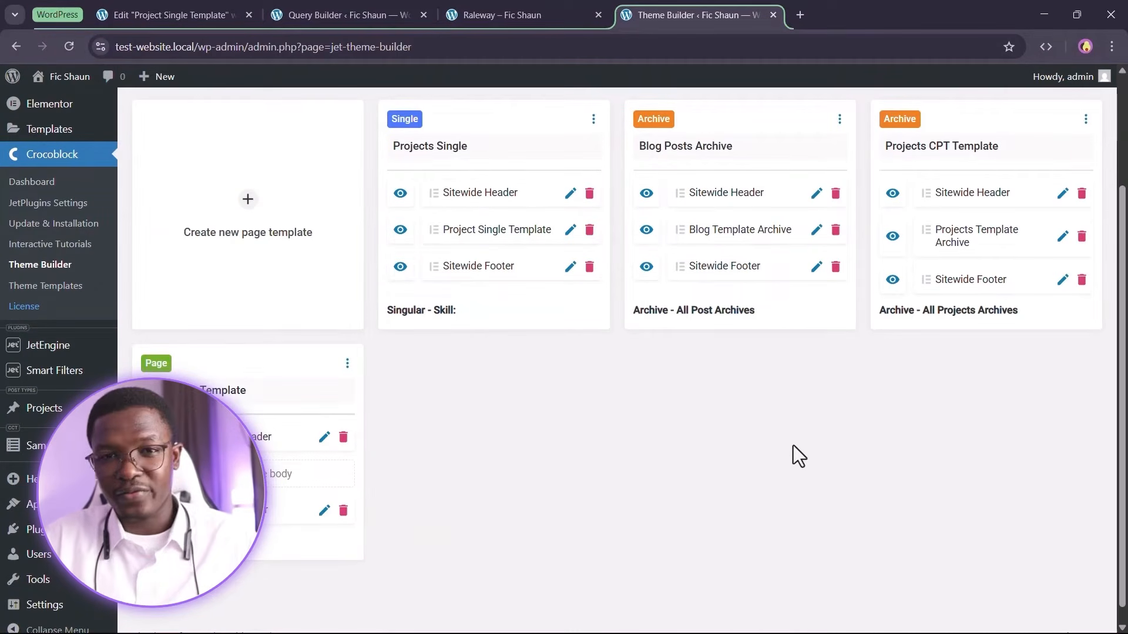
pyautogui.click(245, 205)
pyautogui.click(317, 358)
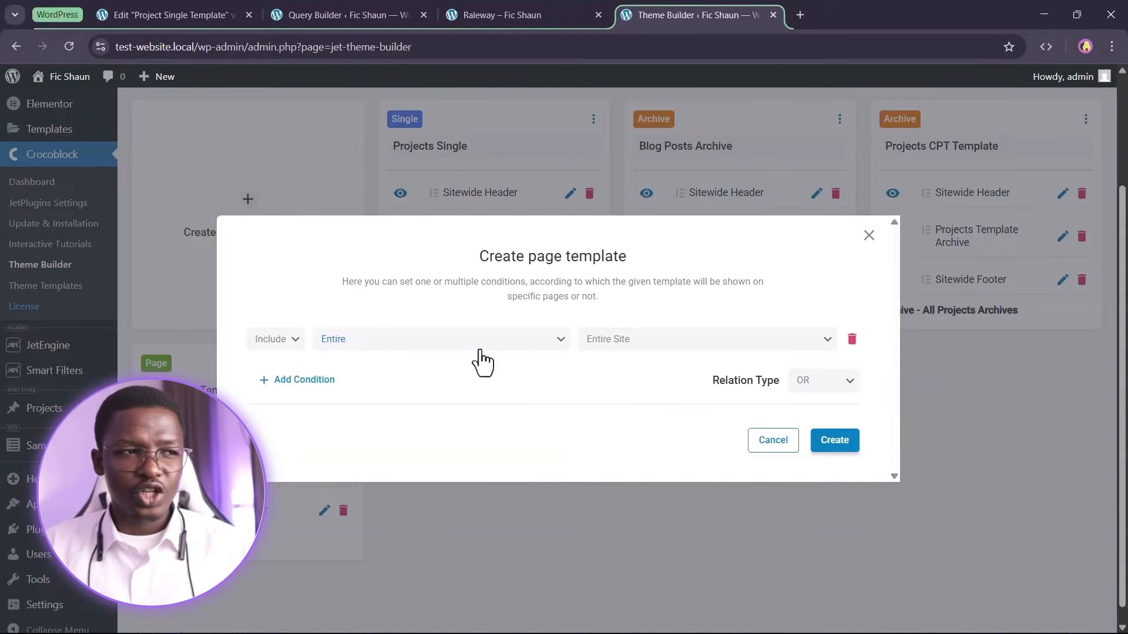
pyautogui.click(448, 344)
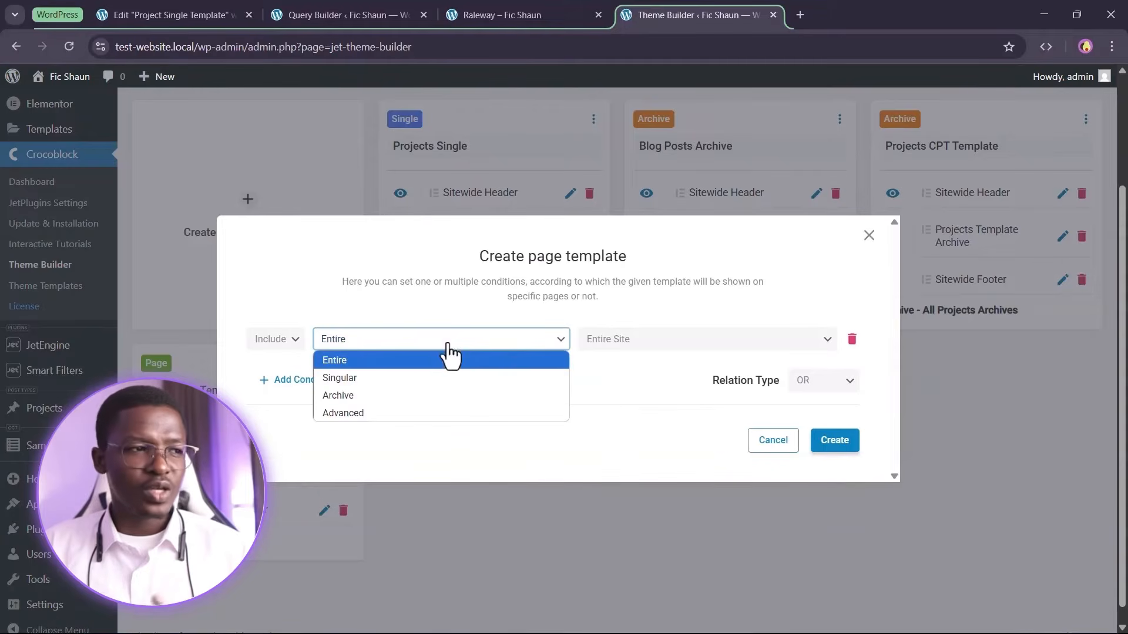
pyautogui.click(354, 383)
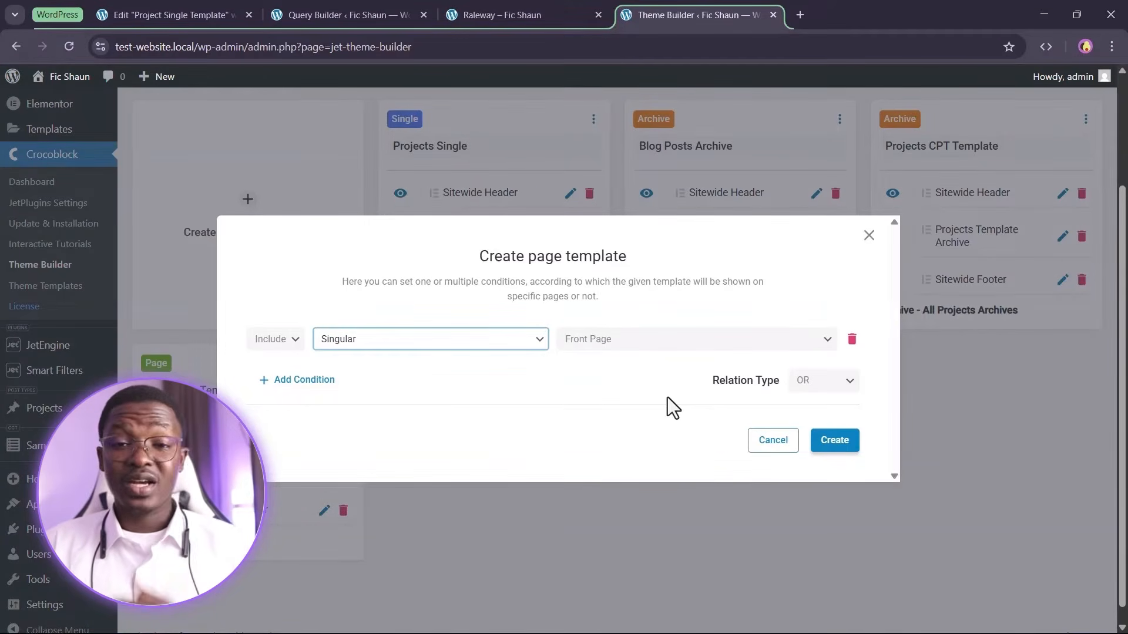
pyautogui.click(679, 342)
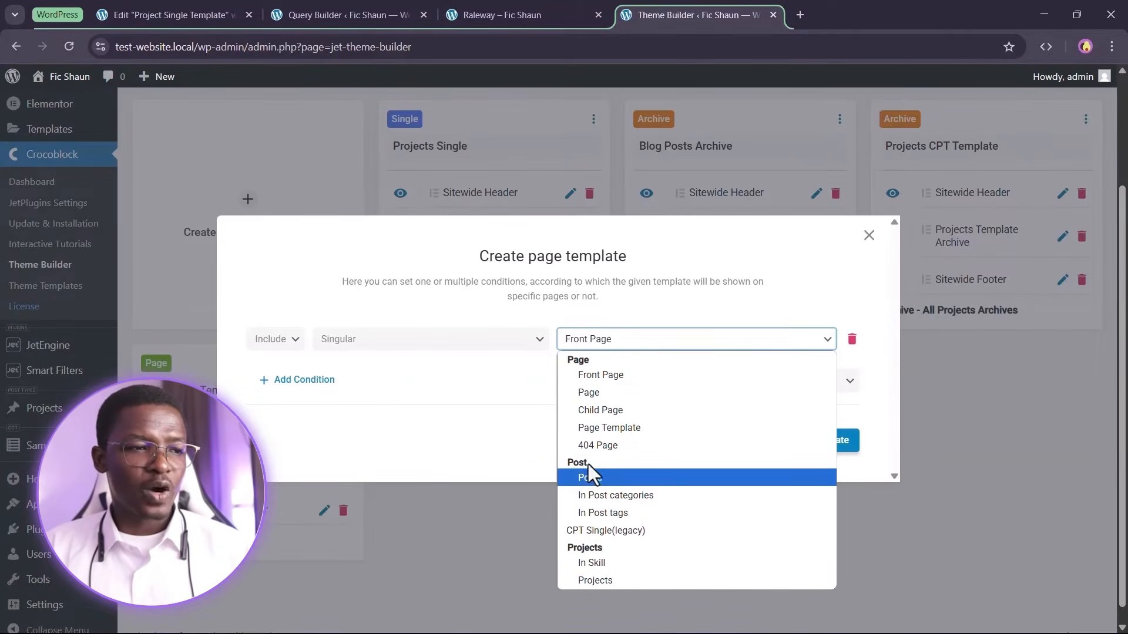
pyautogui.click(597, 480)
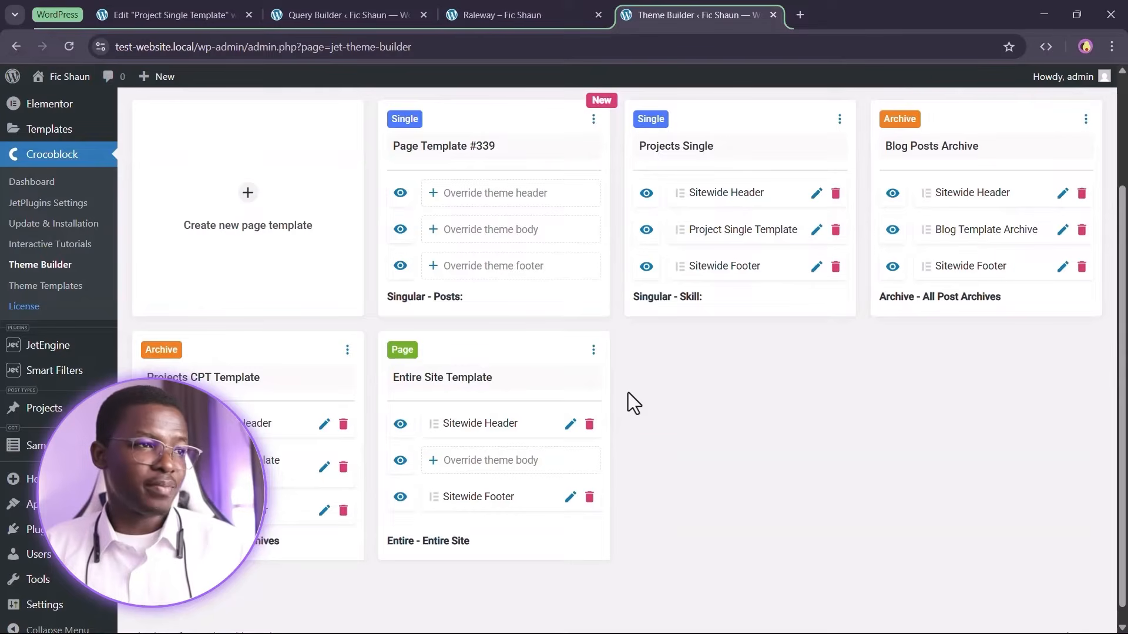
# Rename the new page template to Single Posts Template
pyautogui.scroll(2, 482, 241)
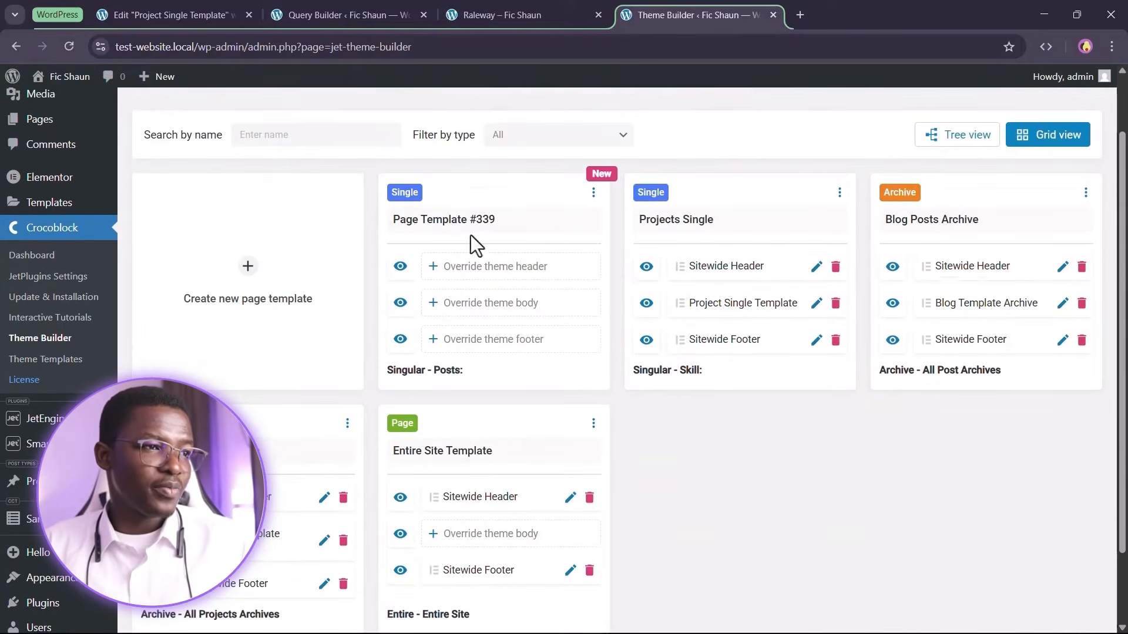
pyautogui.click(506, 222)
pyautogui.scroll(2, 511, 311)
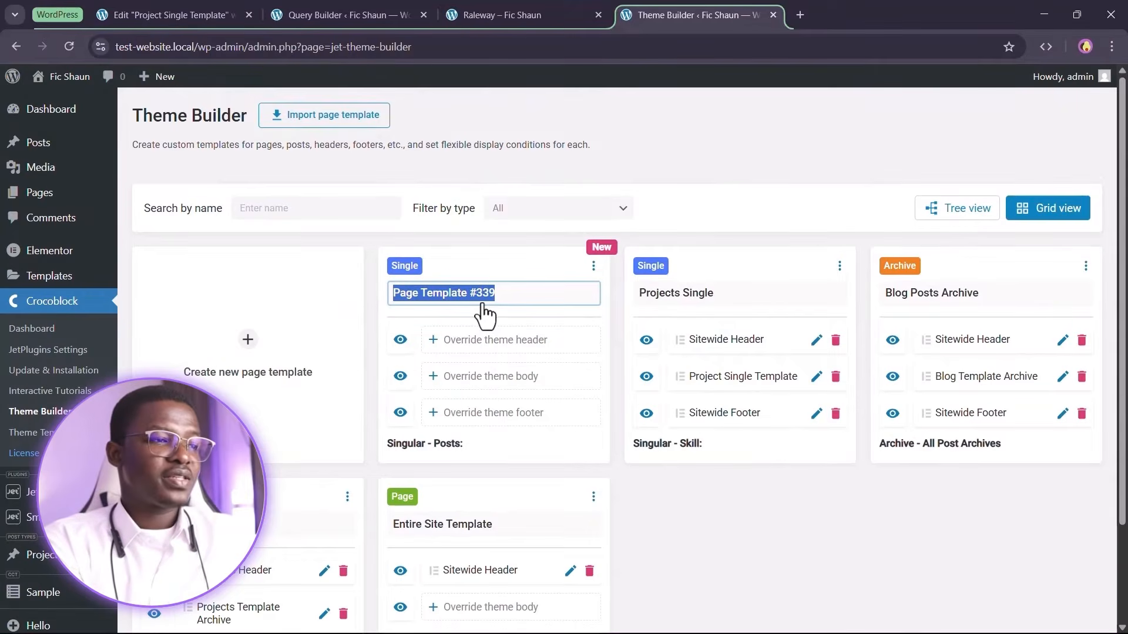
pyautogui.write('Single Pos')
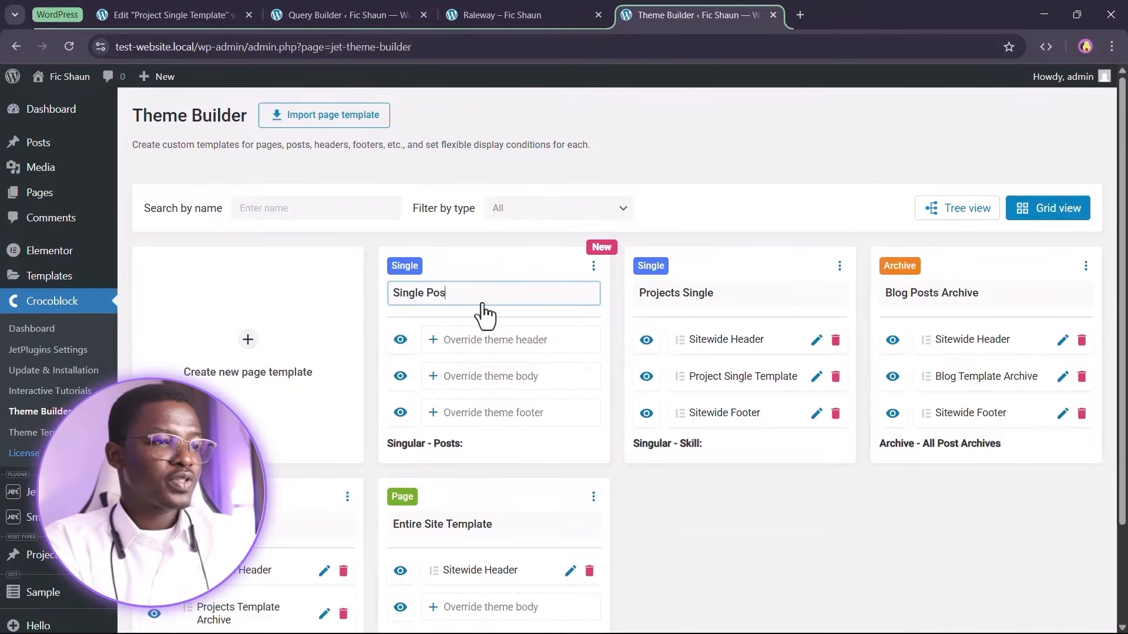
pyautogui.write('ts Template')
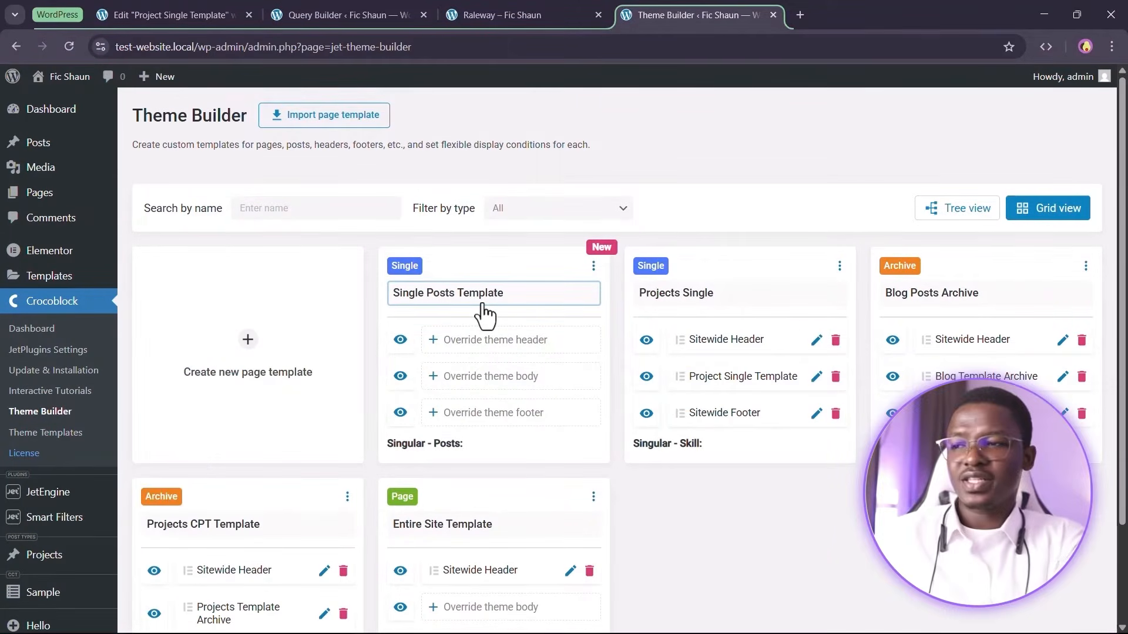
# Assign the Sitewide Header from the template library as the Single Posts Template header
pyautogui.click(492, 348)
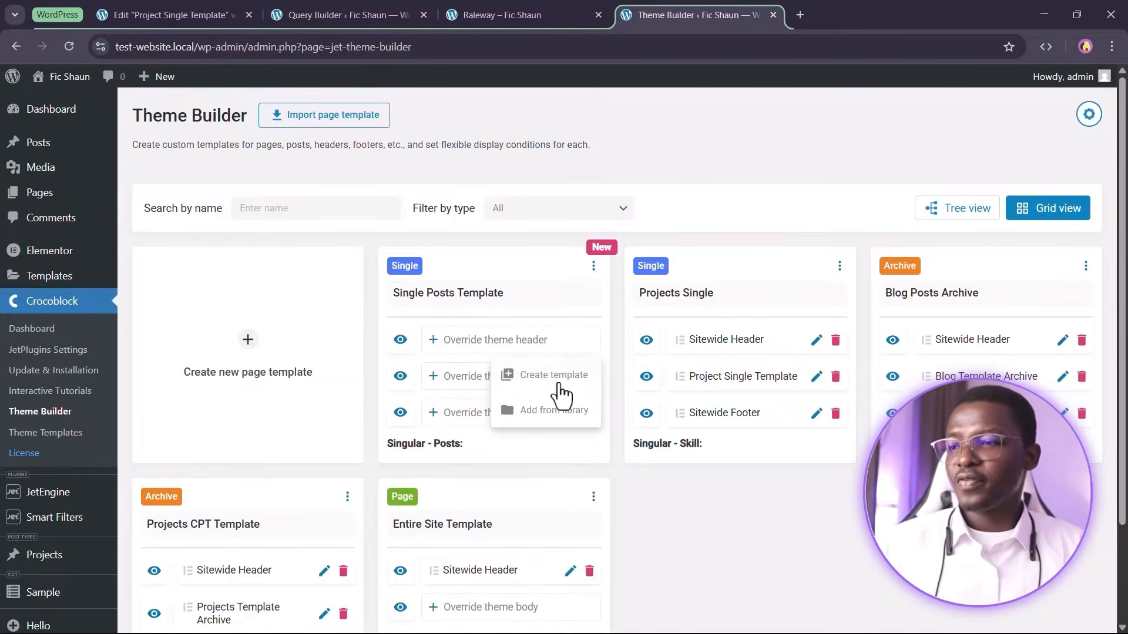
pyautogui.click(552, 411)
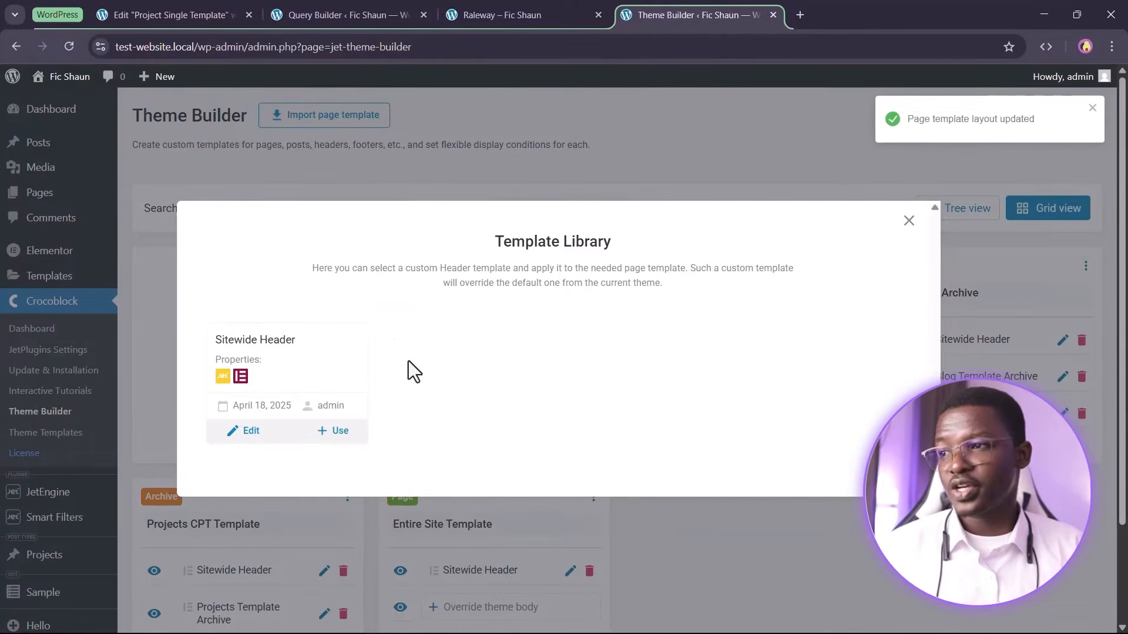
pyautogui.click(340, 432)
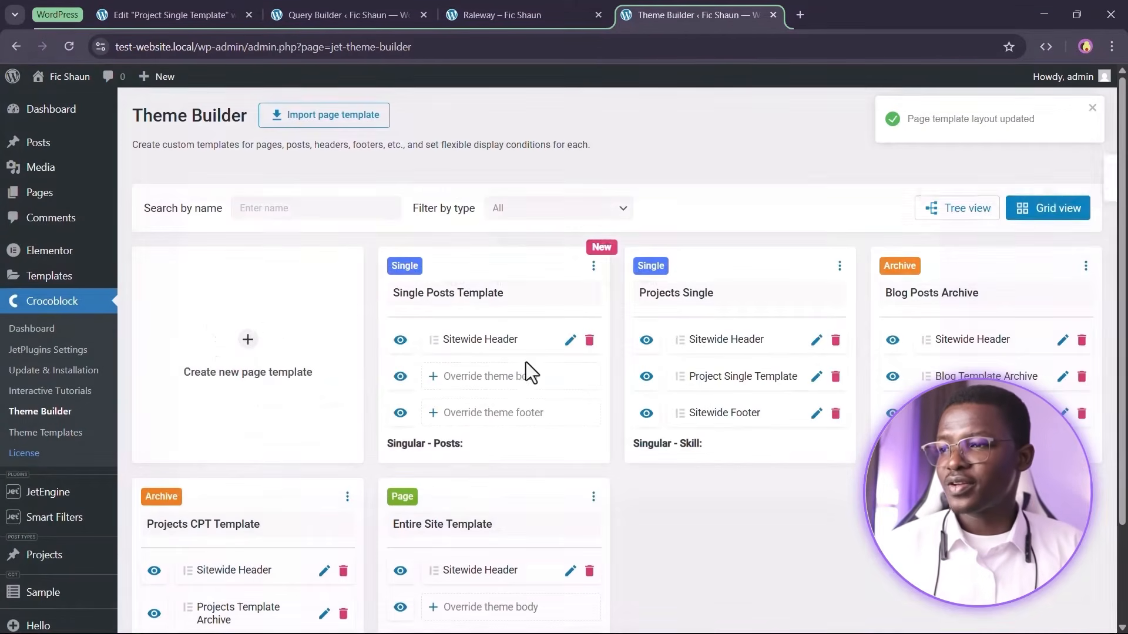
# Assign the Sitewide Footer from the template library as the Single Posts Template footer
pyautogui.click(479, 414)
pyautogui.click(539, 481)
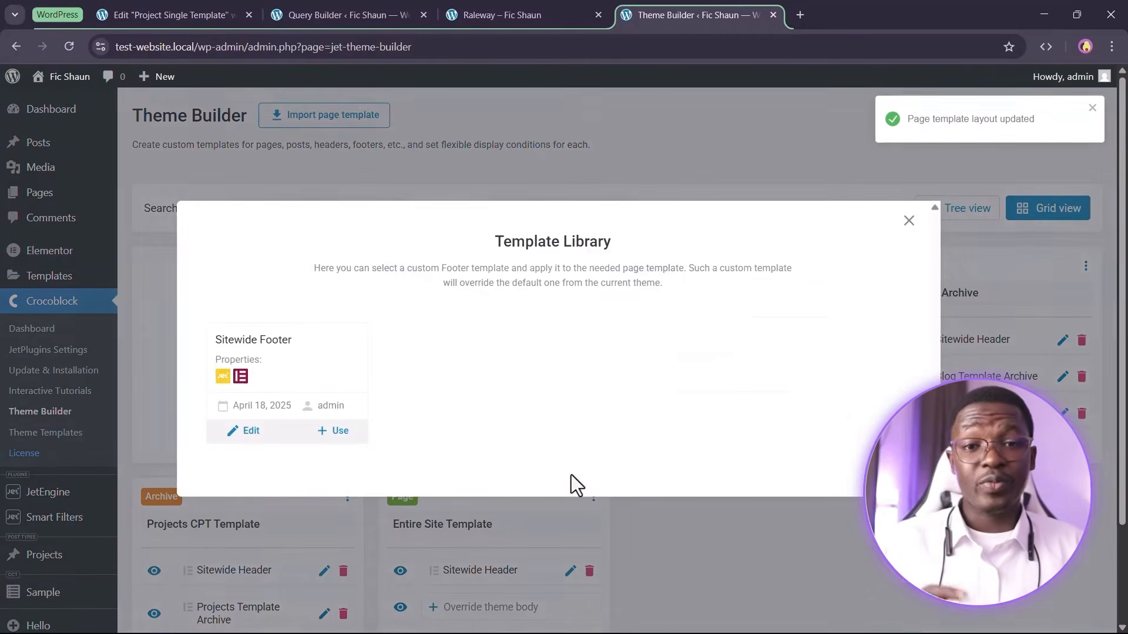
pyautogui.click(330, 431)
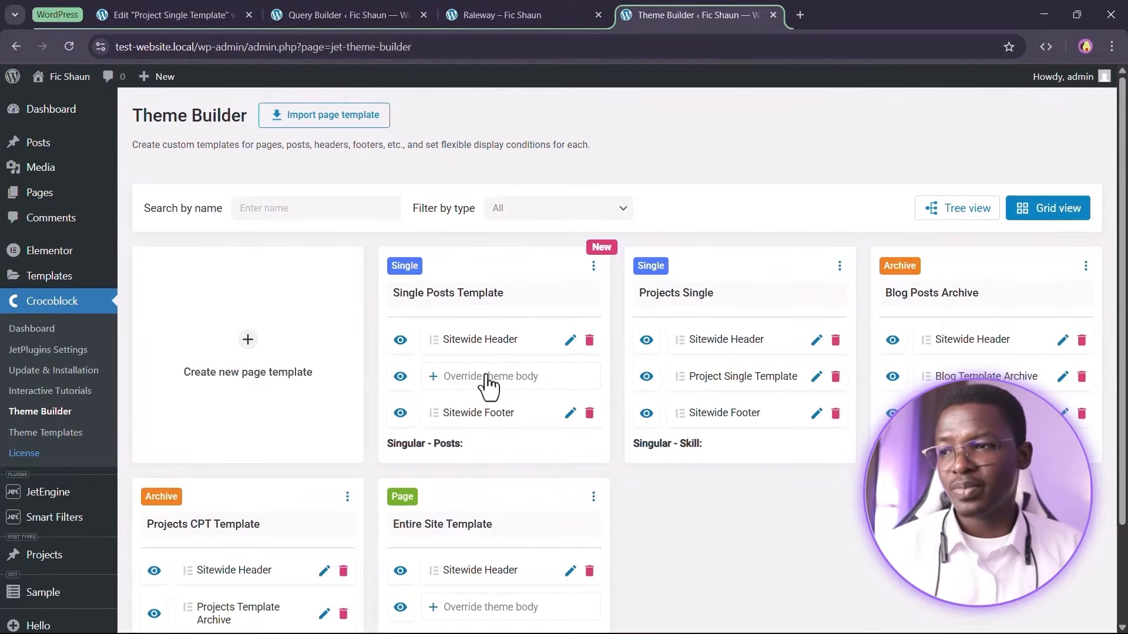
# Create an Elementor body template named Single Post Template and open it in the editor
pyautogui.click(487, 379)
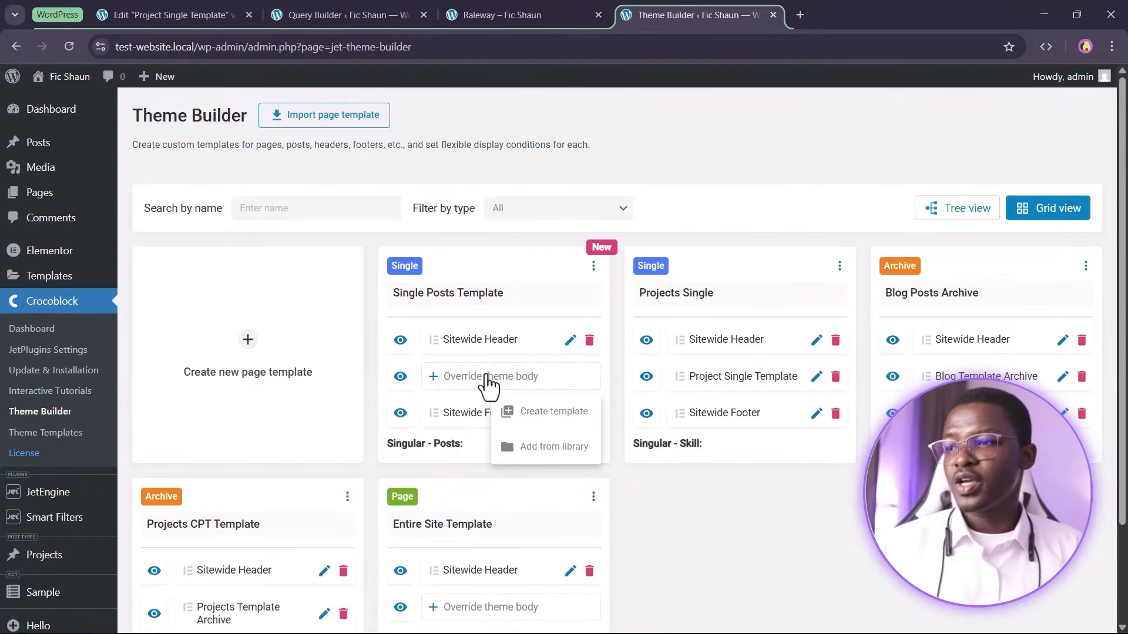
pyautogui.click(543, 418)
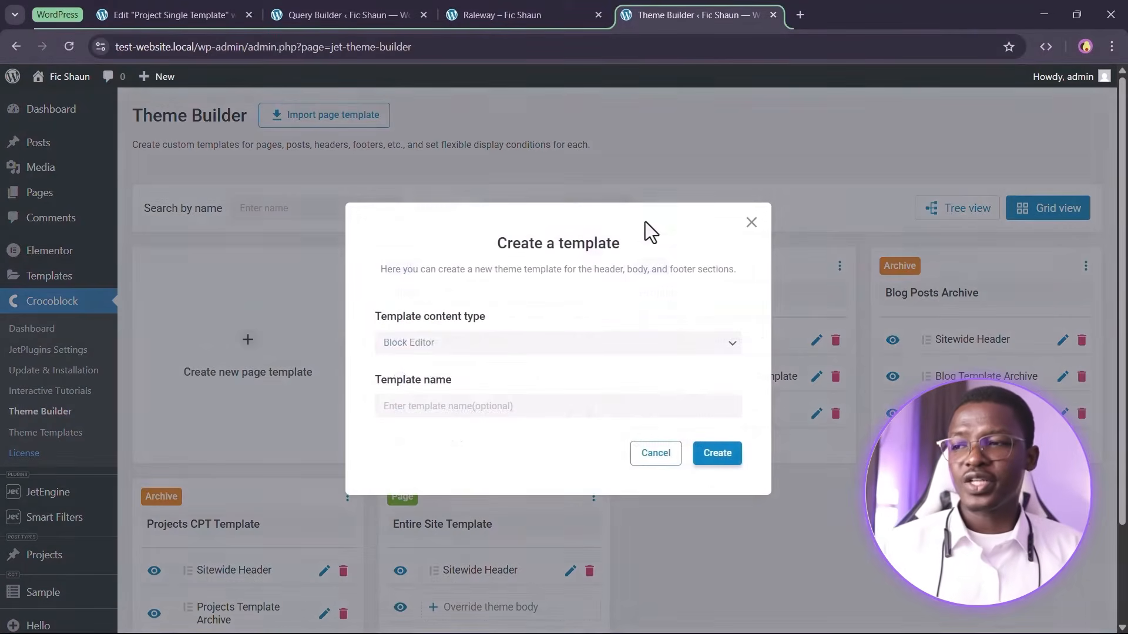
pyautogui.click(497, 351)
pyautogui.click(473, 403)
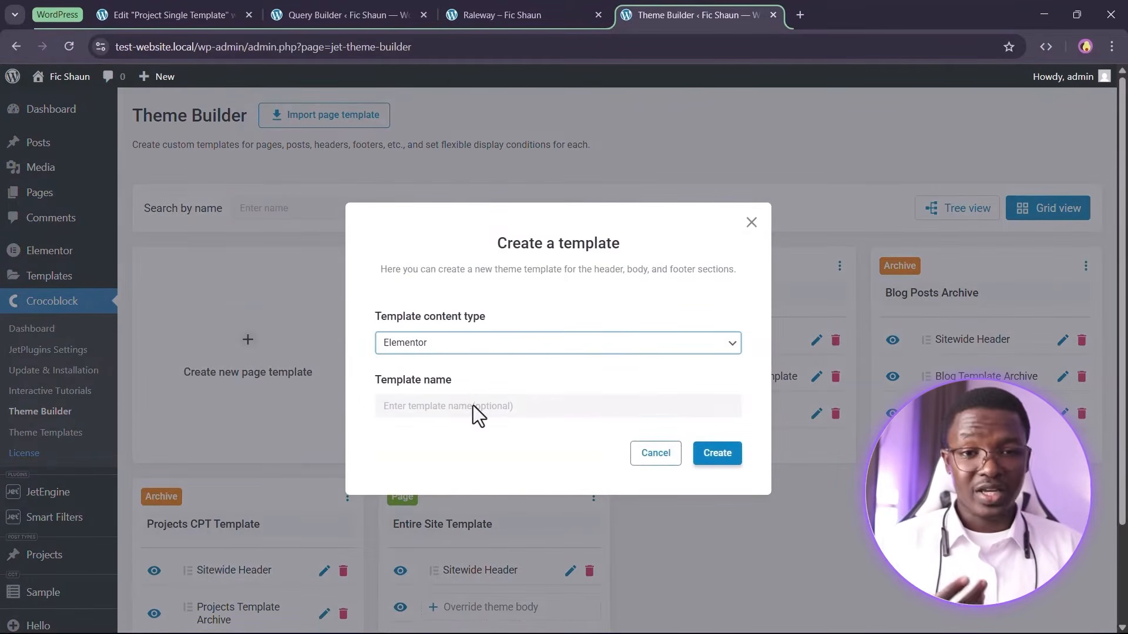
pyautogui.click(474, 406)
pyautogui.write('S')
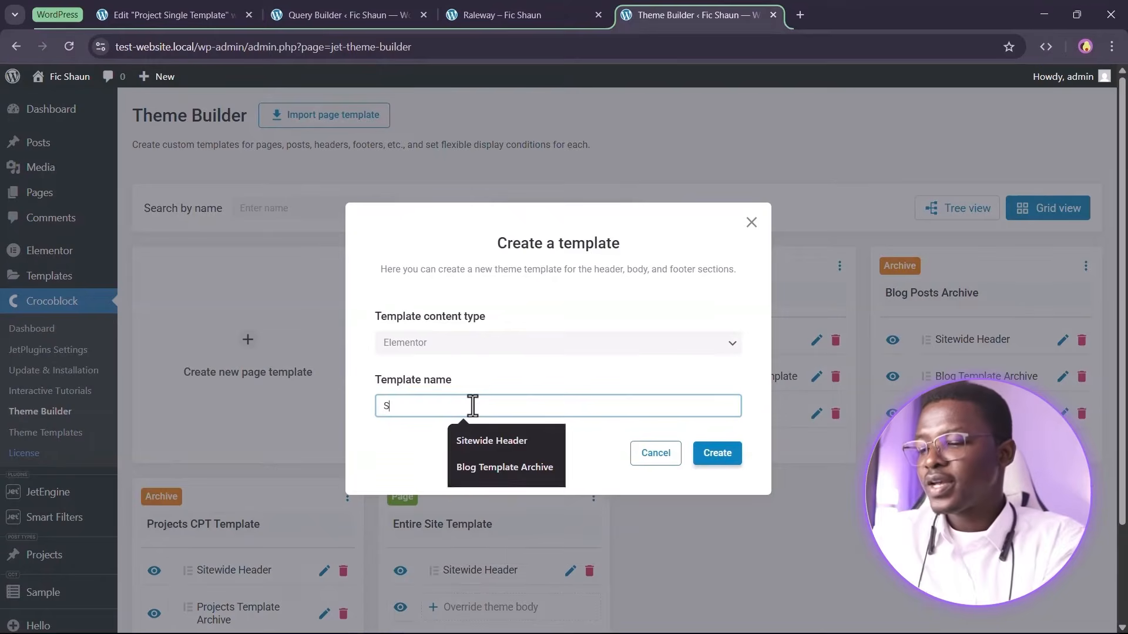
pyautogui.press('BackSpace')
pyautogui.write('Single Post Template')
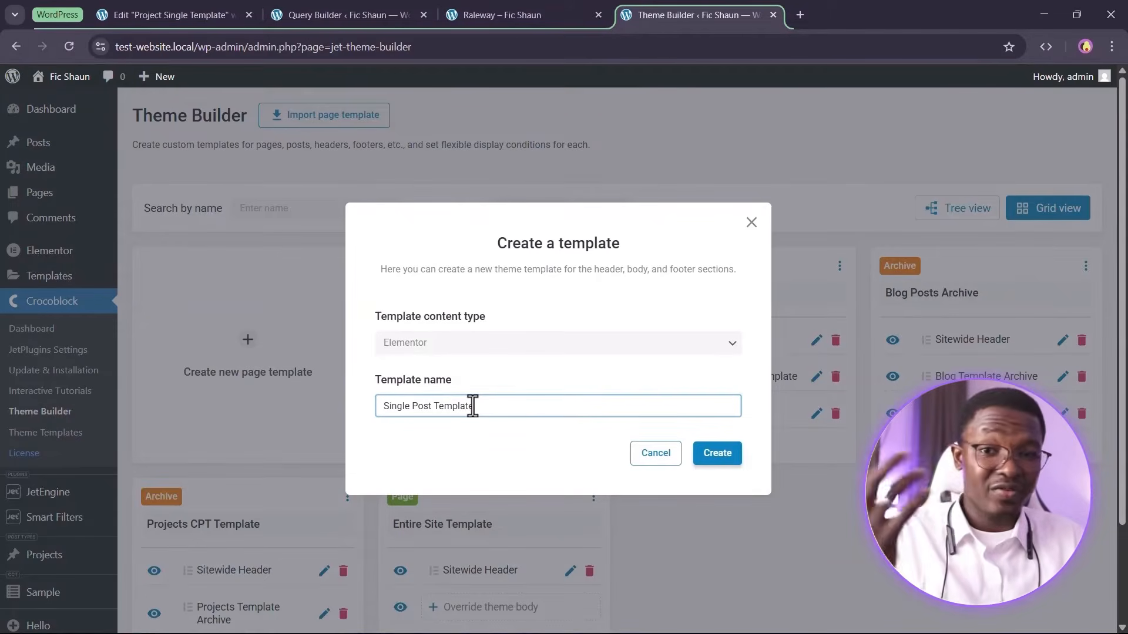
pyautogui.click(716, 452)
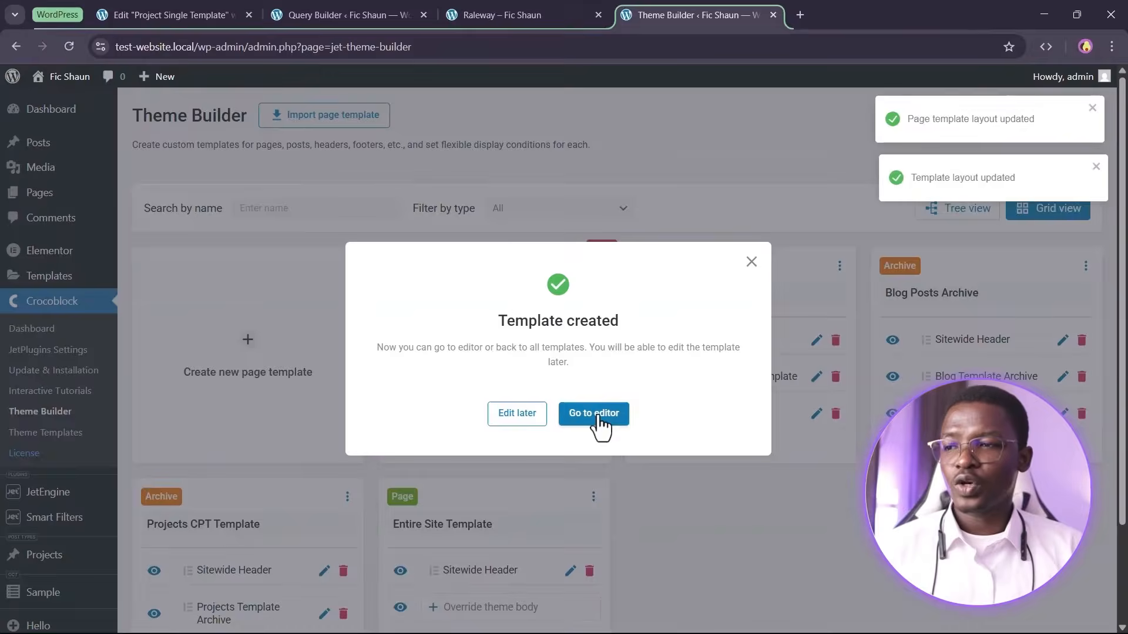
pyautogui.click(596, 416)
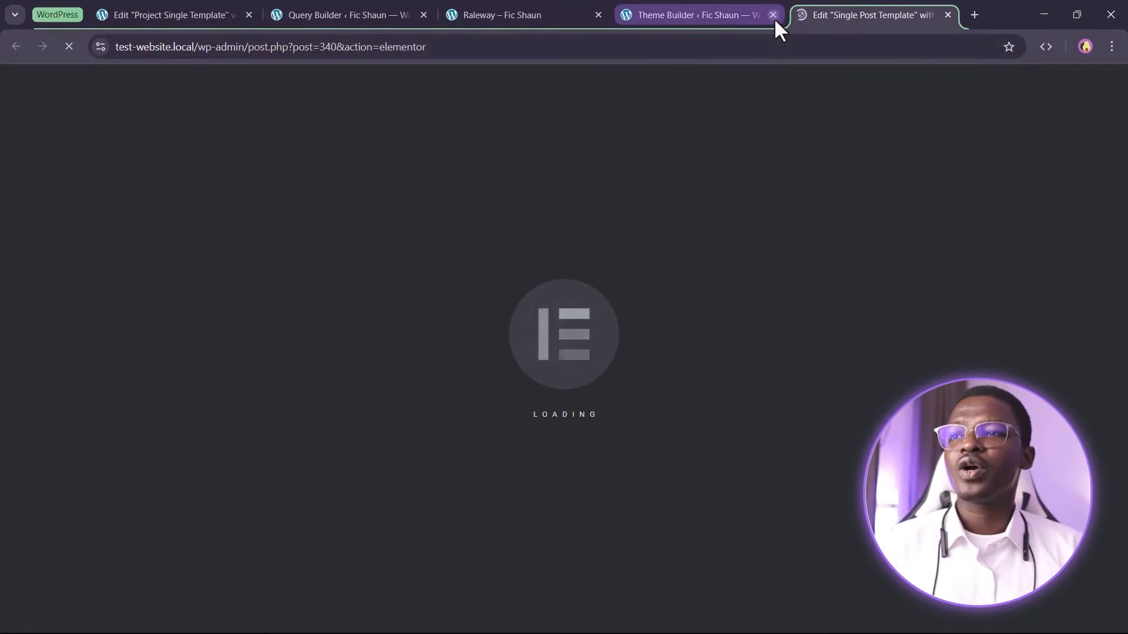
# Copy the project title and details container from the Project Single Template editor
pyautogui.click(772, 15)
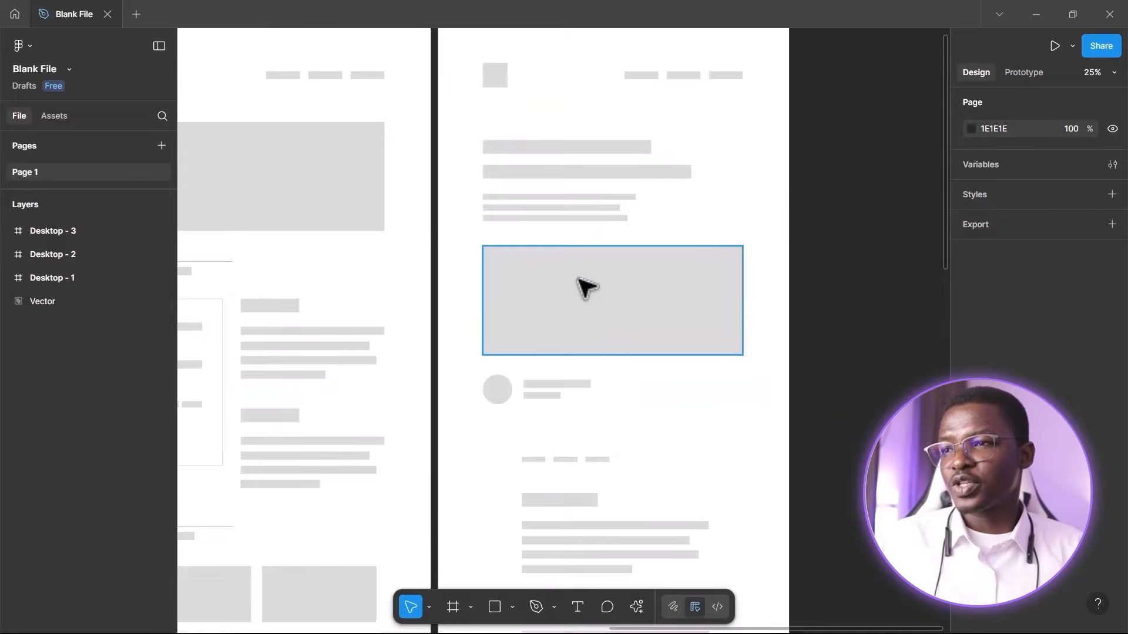
pyautogui.scroll(1, 756, 189)
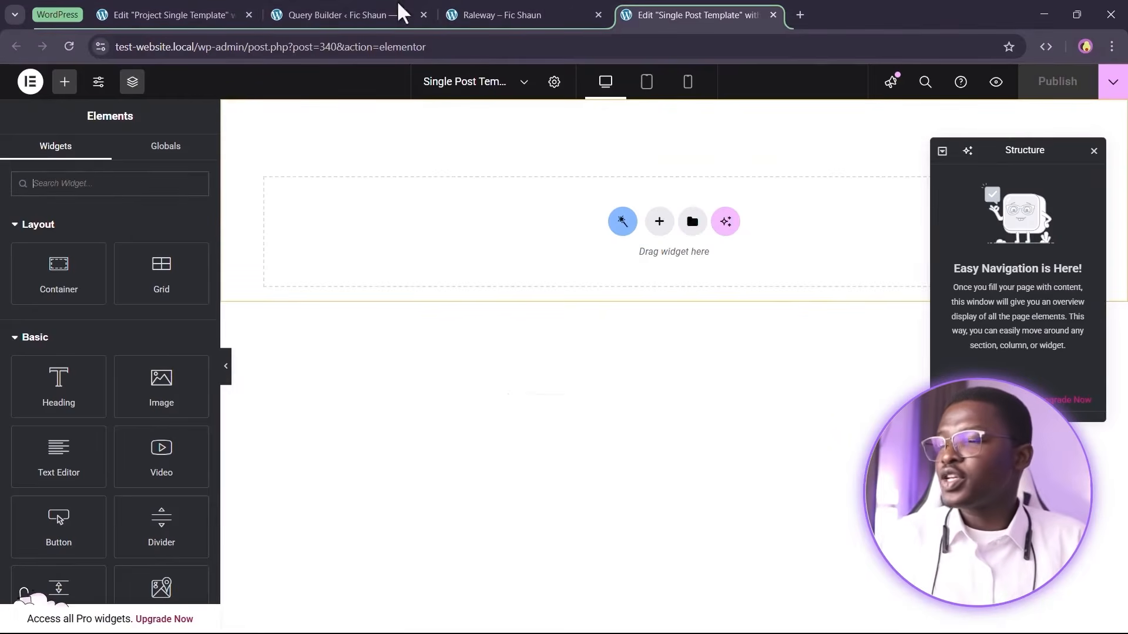
pyautogui.click(189, 13)
pyautogui.scroll(10, 623, 323)
pyautogui.scroll(7, 605, 340)
pyautogui.scroll(-10, 615, 418)
pyautogui.scroll(4, 631, 386)
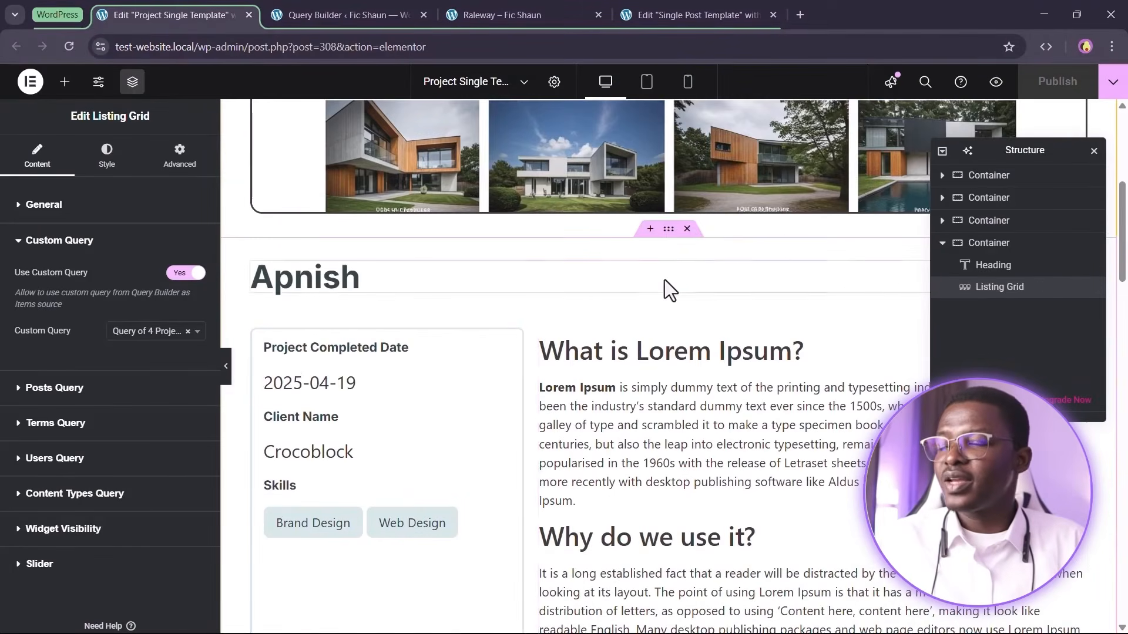
pyautogui.scroll(5, 664, 279)
pyautogui.scroll(-5, 665, 305)
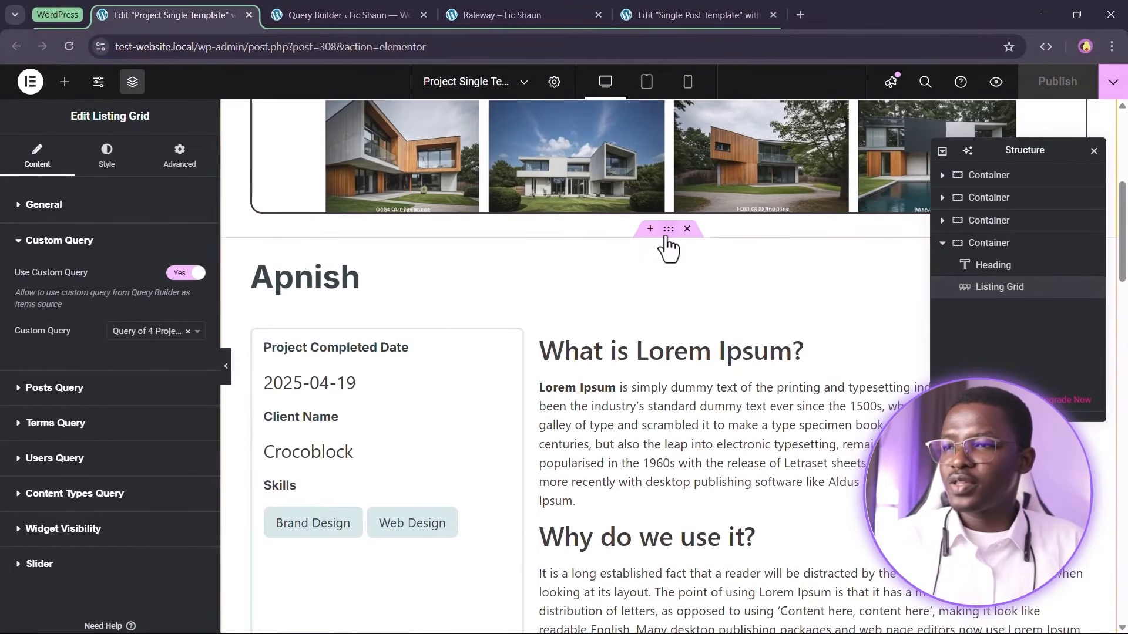
pyautogui.rightClick(699, 323)
pyautogui.click(725, 335)
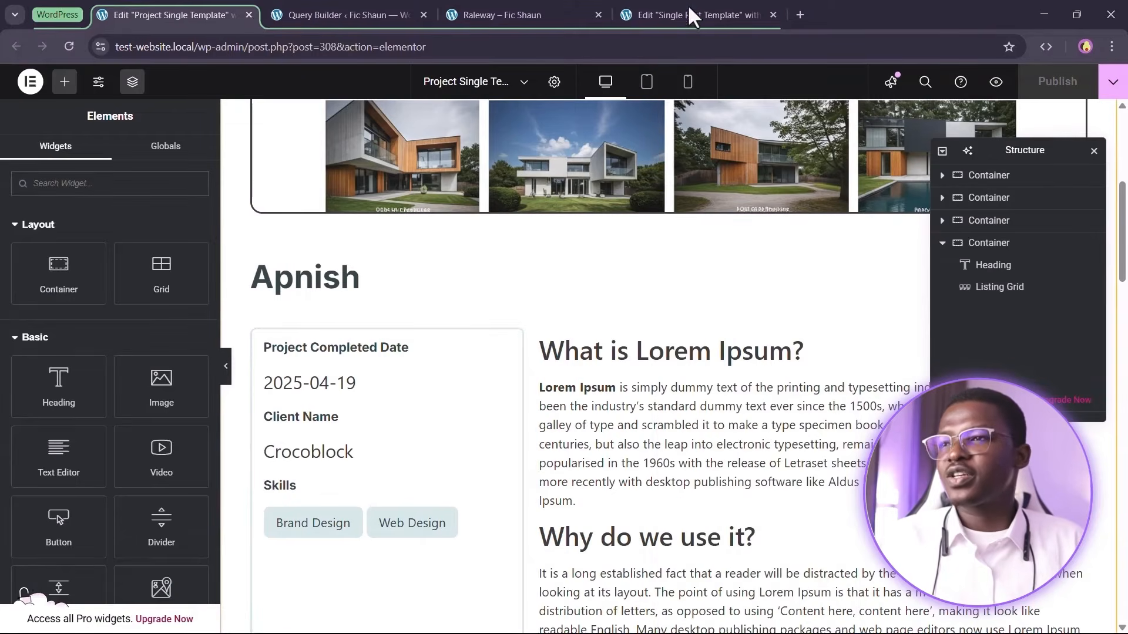
# Paste the copied container into the empty Single Post Template canvas
pyautogui.click(689, 11)
pyautogui.rightClick(662, 222)
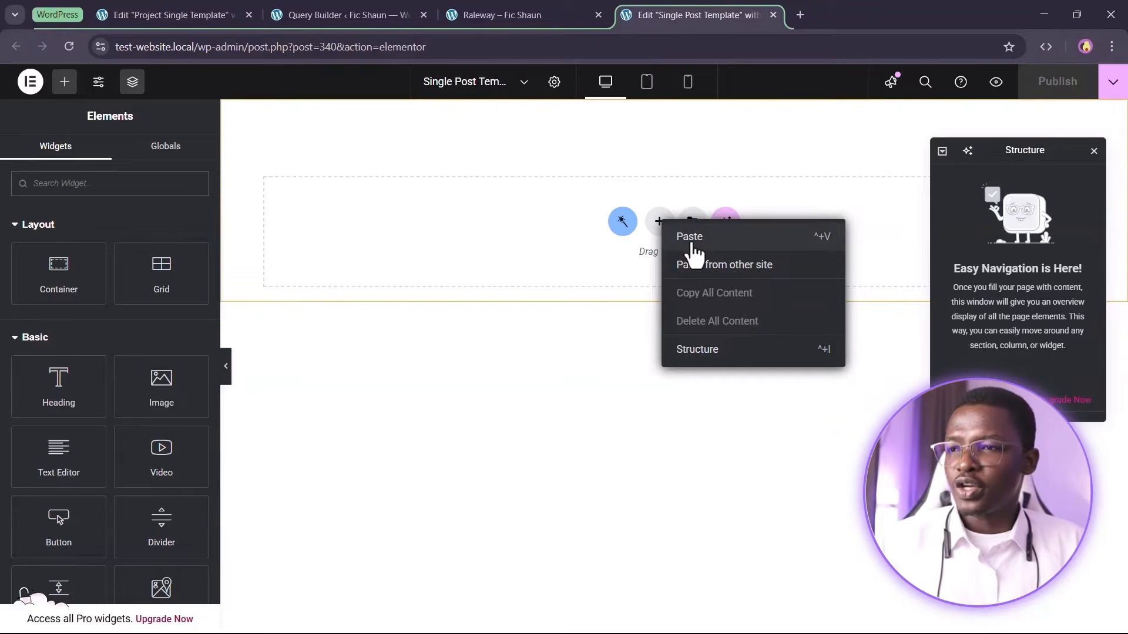
pyautogui.hotkey('ctrl', 'v')
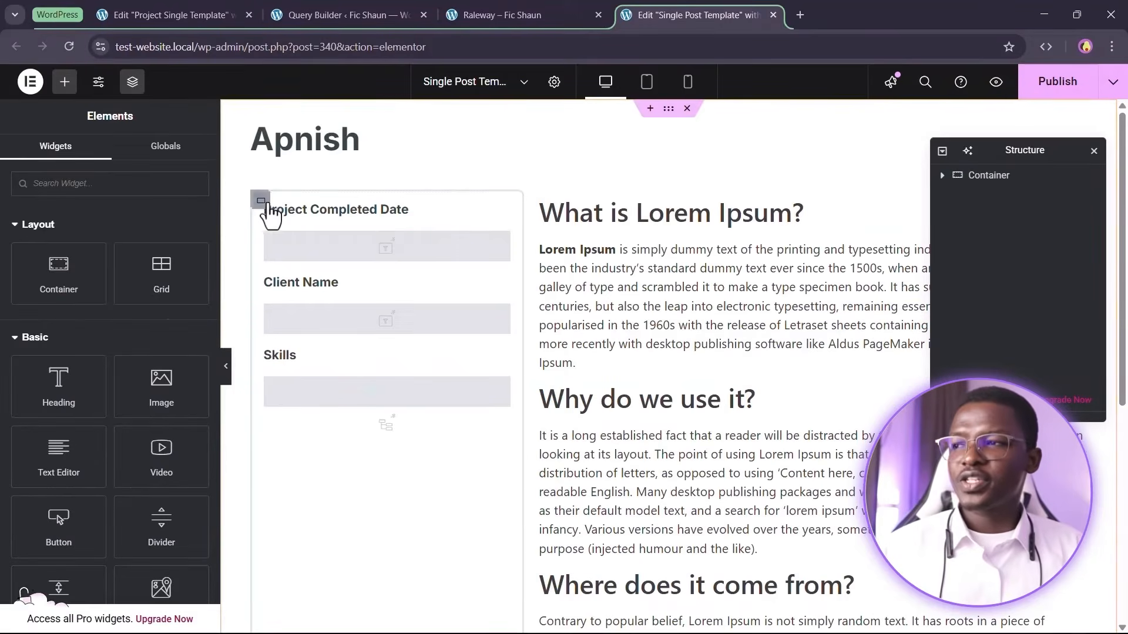
# Delete the pasted project details column, content column and leftover grid, keeping only the heading
pyautogui.rightClick(258, 203)
pyautogui.click(281, 581)
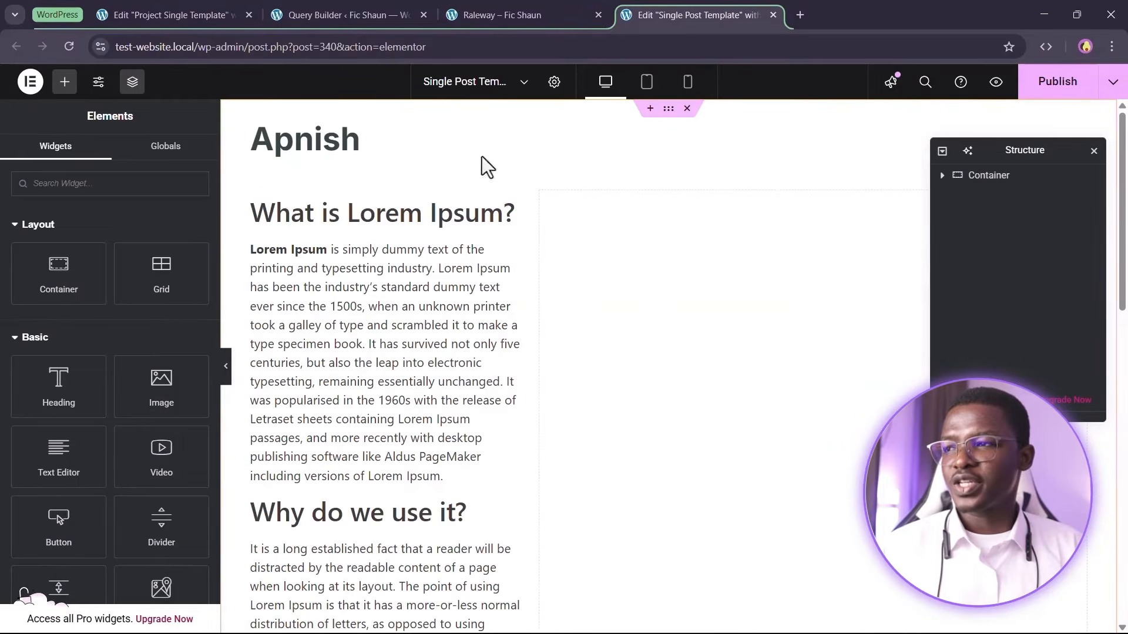
pyautogui.rightClick(264, 196)
pyautogui.click(305, 588)
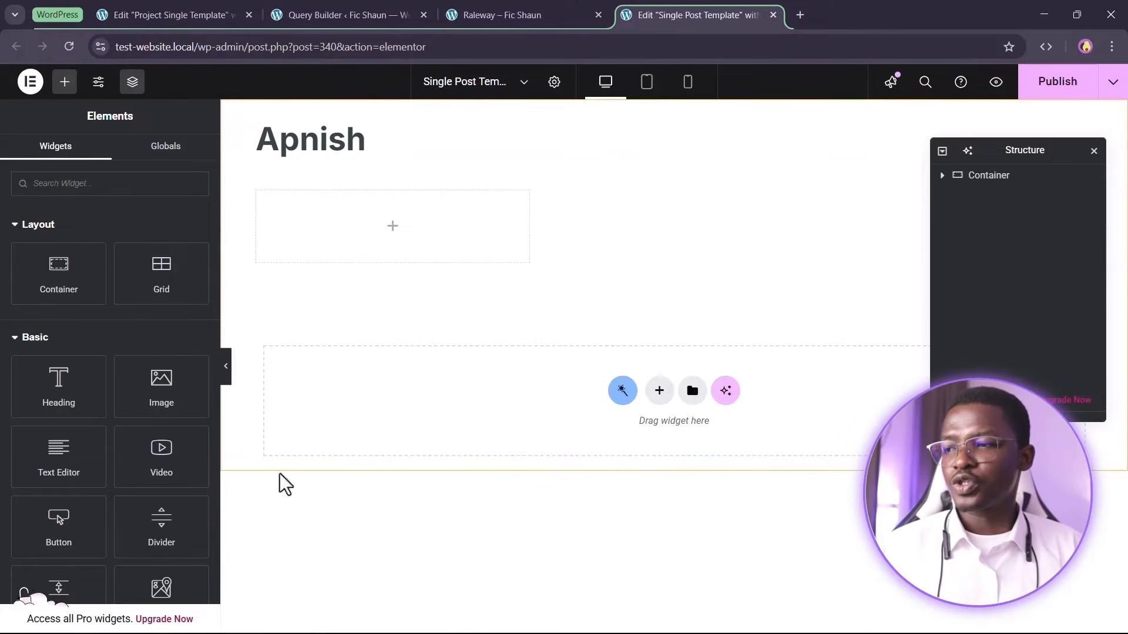
pyautogui.rightClick(265, 203)
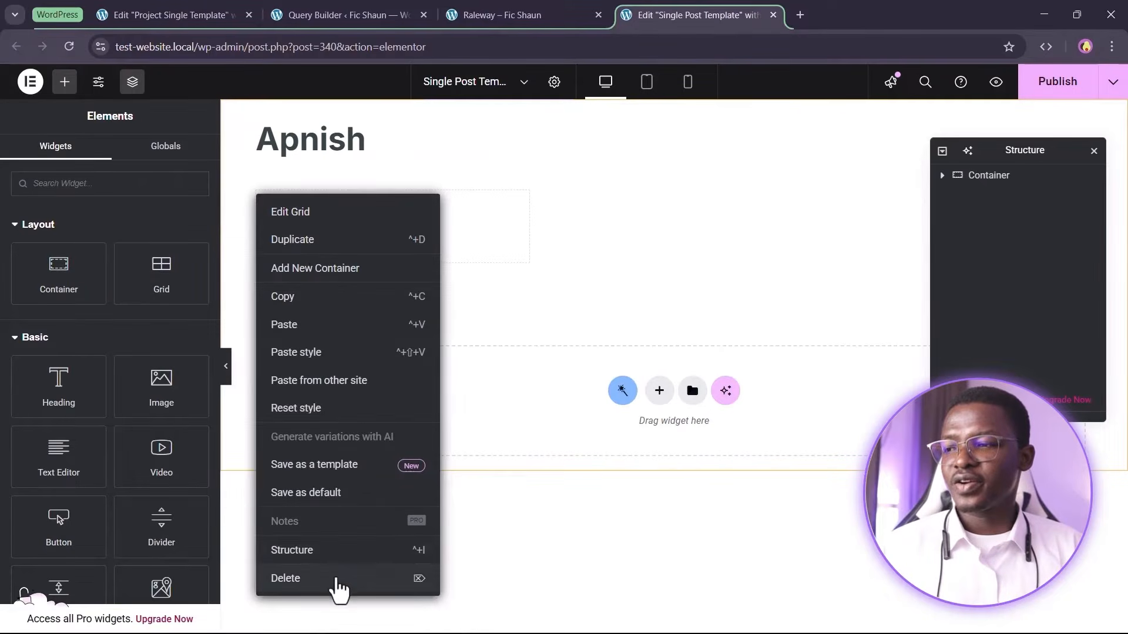
pyautogui.click(339, 583)
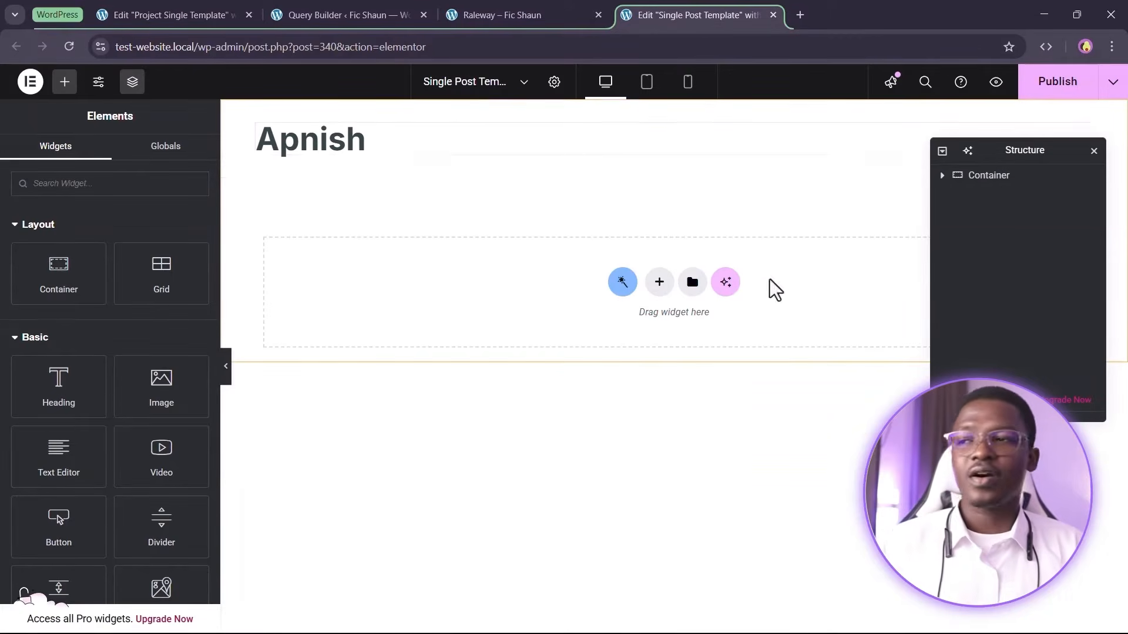
# Inspect the heading's dynamic Current Object Field settings for the title
pyautogui.click(281, 141)
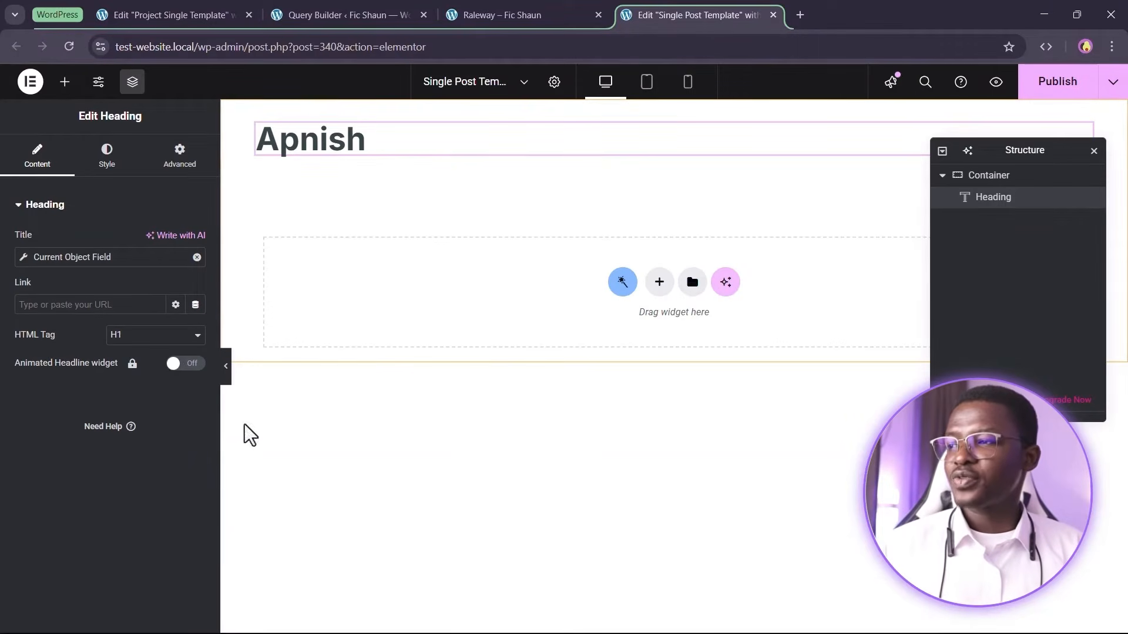
pyautogui.click(161, 338)
pyautogui.click(161, 336)
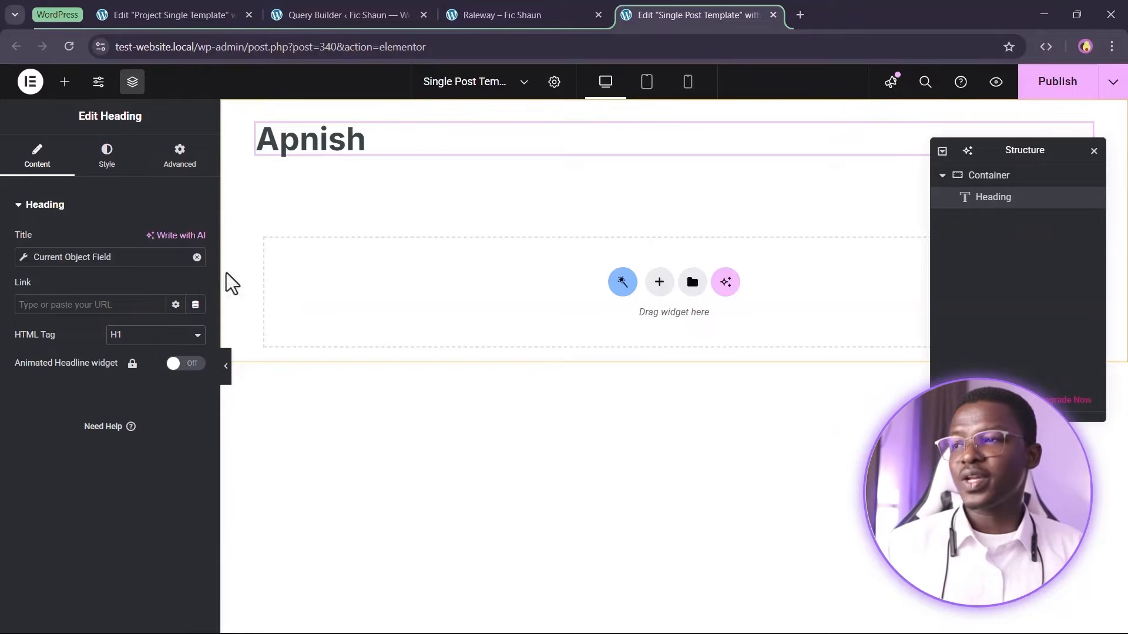
pyautogui.click(54, 258)
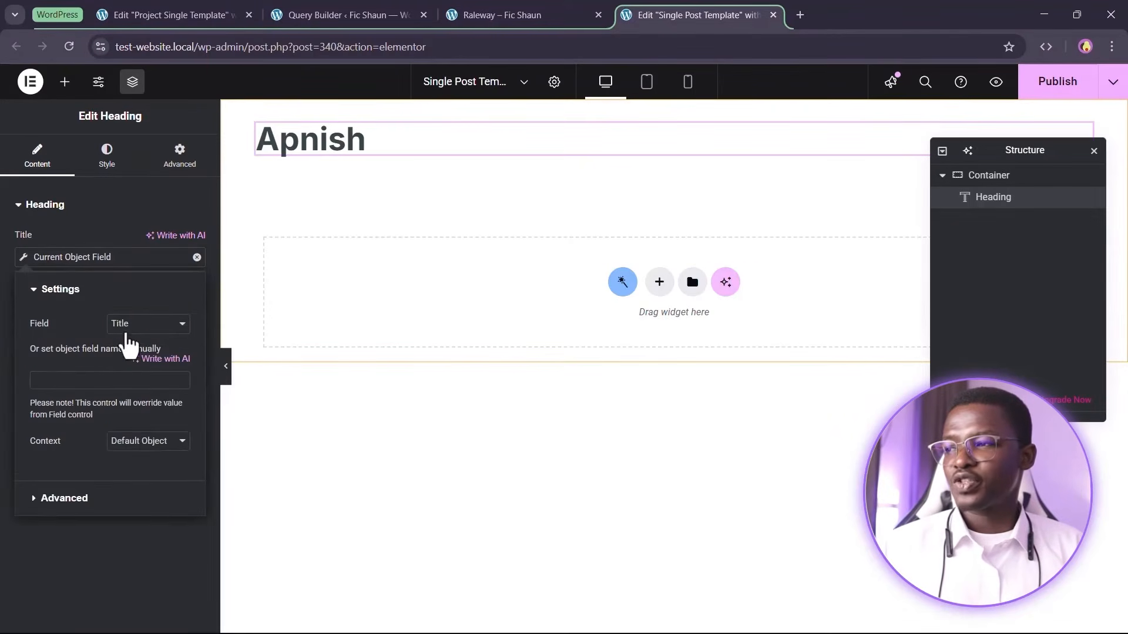
pyautogui.click(96, 236)
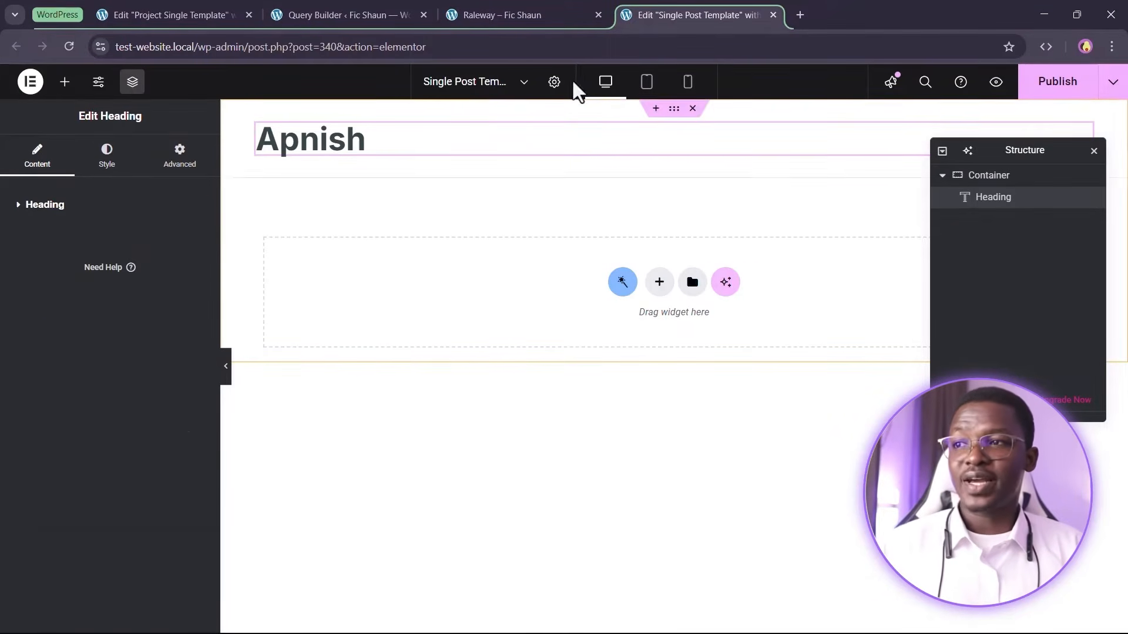
# Set the template's preview post type to Posts, save the changes and reload the editor
pyautogui.click(554, 82)
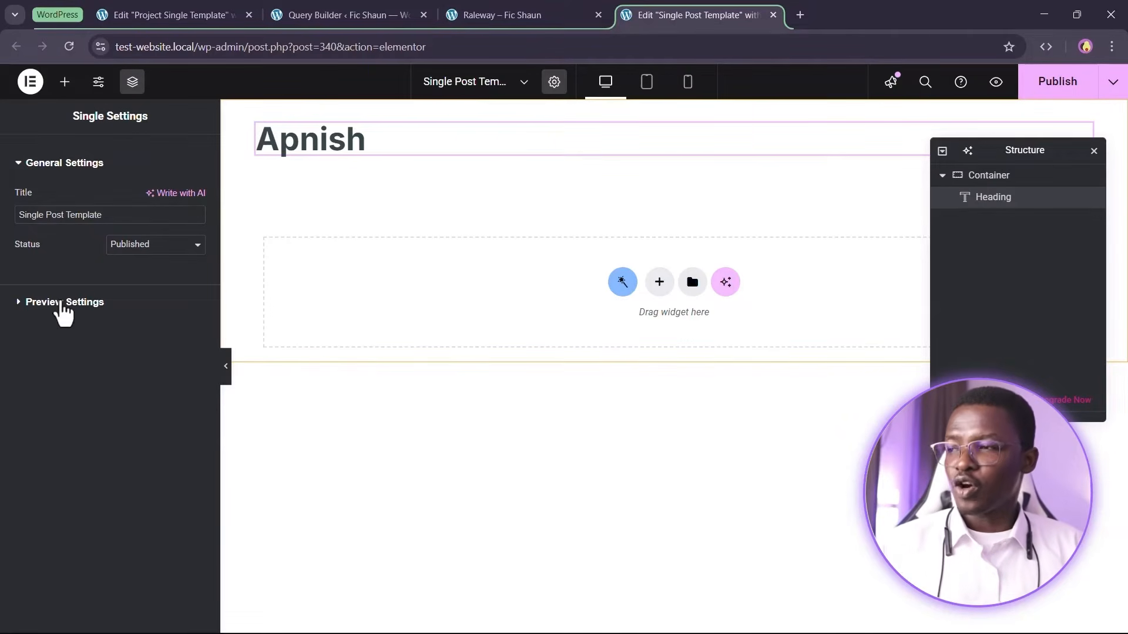
pyautogui.click(64, 303)
pyautogui.click(80, 252)
pyautogui.click(81, 253)
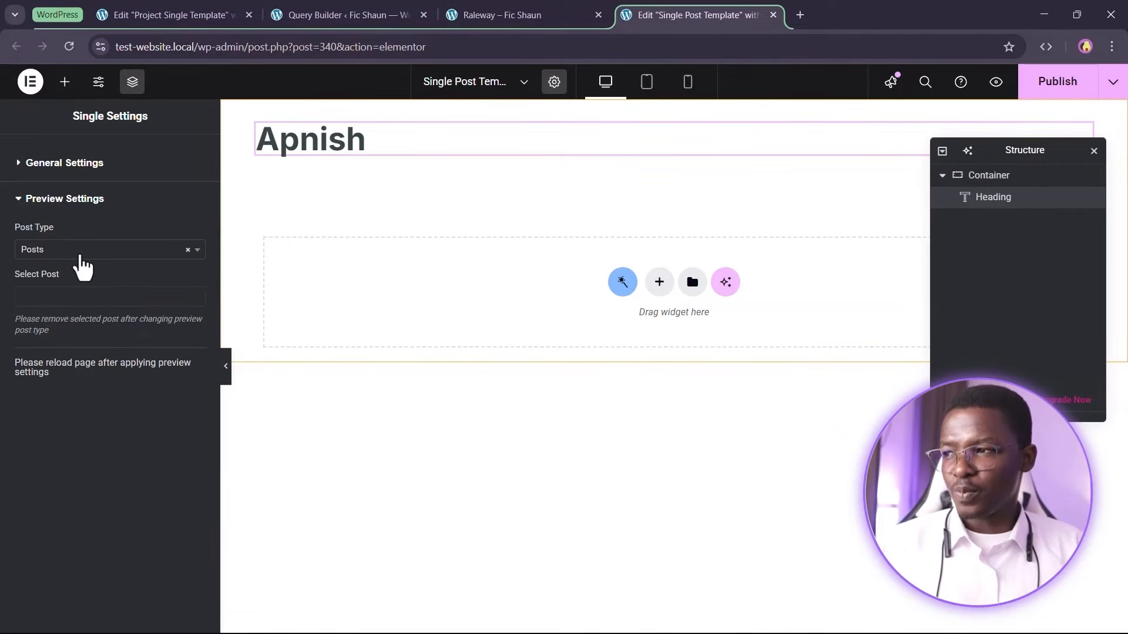
pyautogui.click(1080, 93)
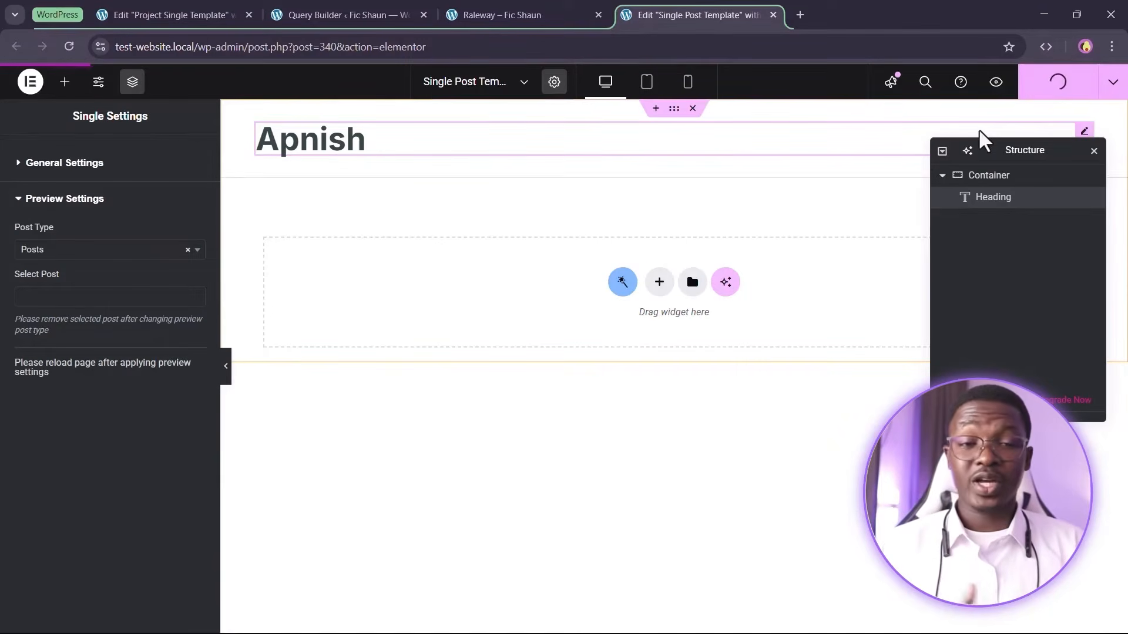
pyautogui.click(71, 50)
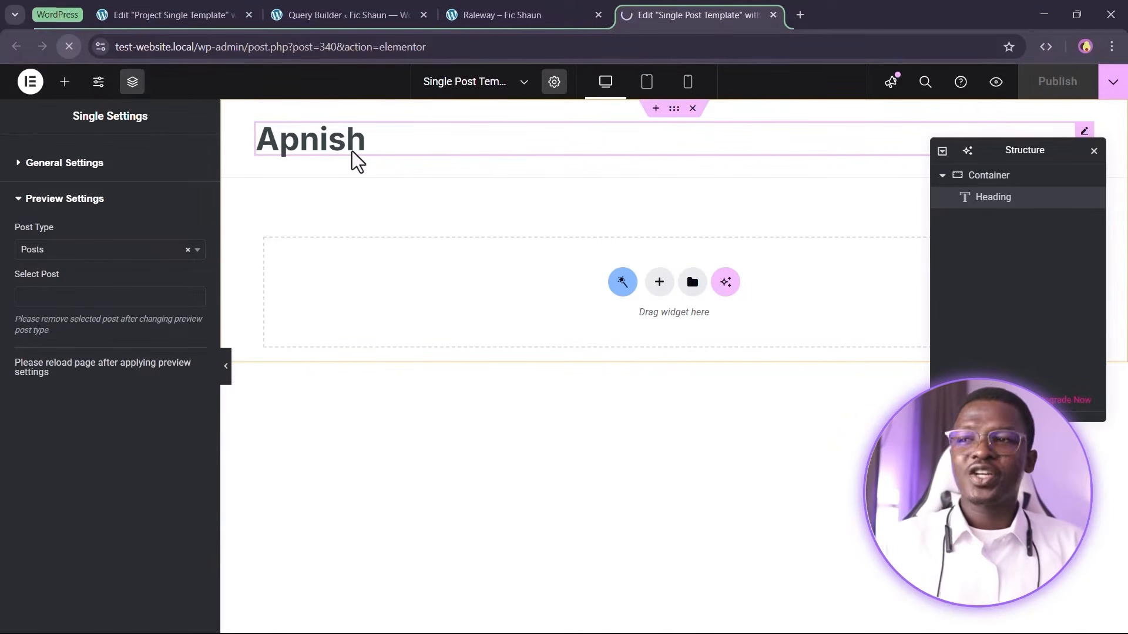
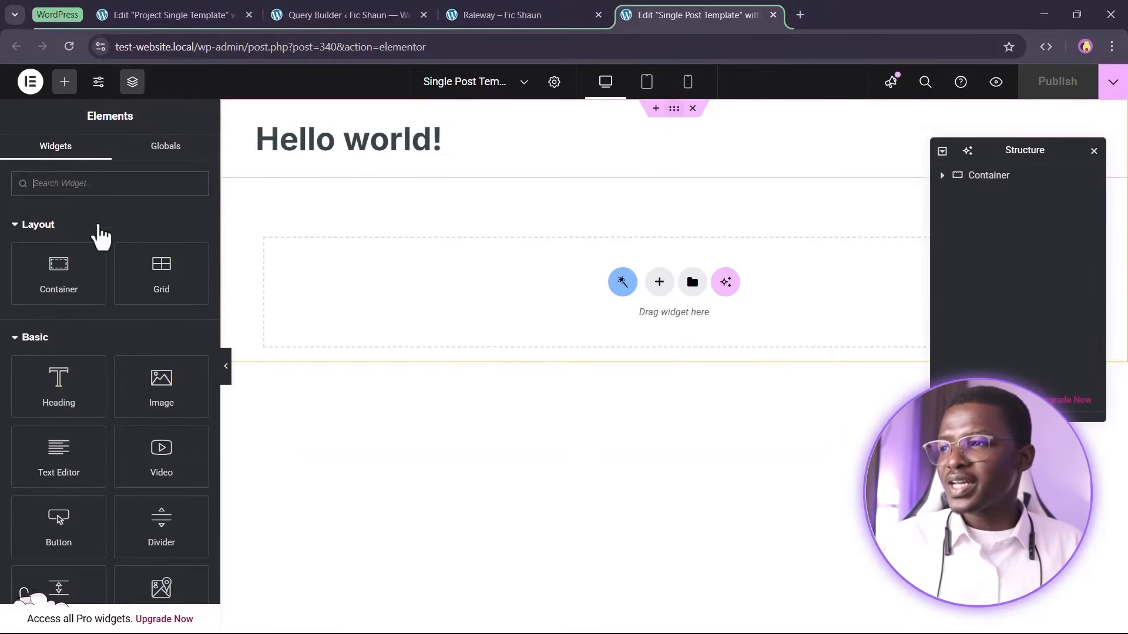
# Set the container's top and bottom padding to 4 rem
pyautogui.click(178, 156)
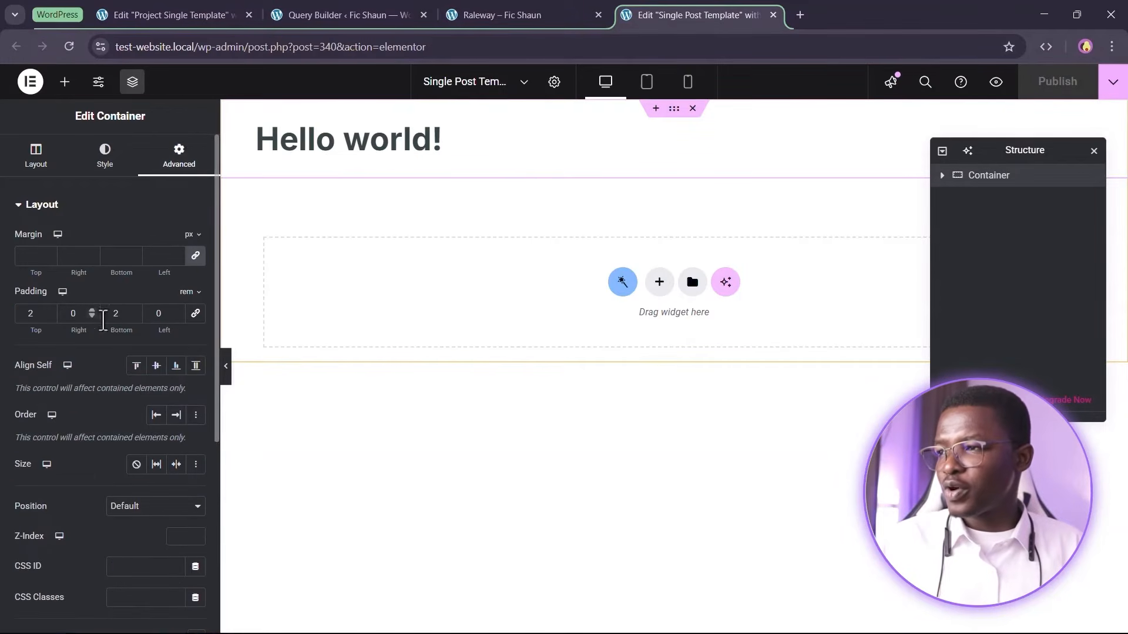
pyautogui.write('4')
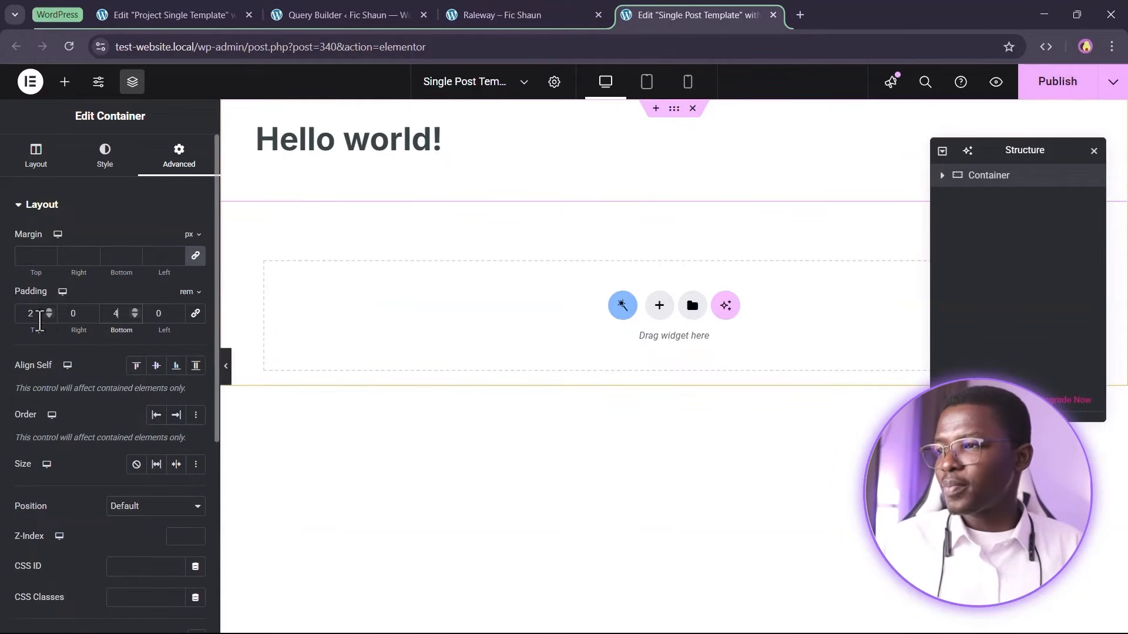
pyautogui.write('4')
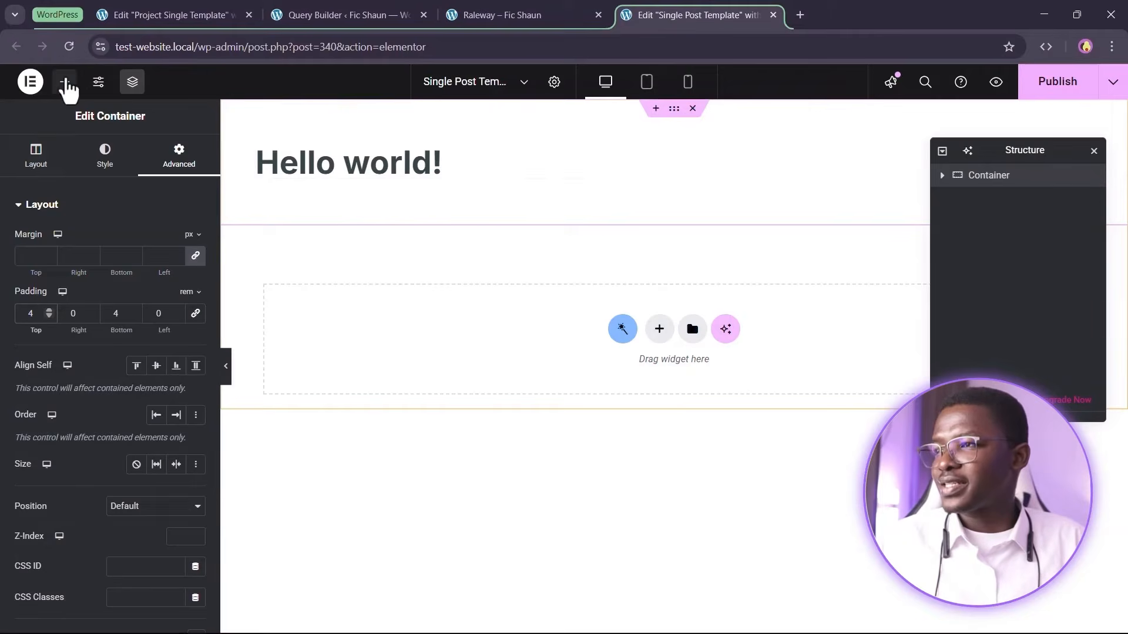
# Add a Dynamic Field widget below the heading and set its object field to Excerpt
pyautogui.click(64, 81)
pyautogui.write('dy')
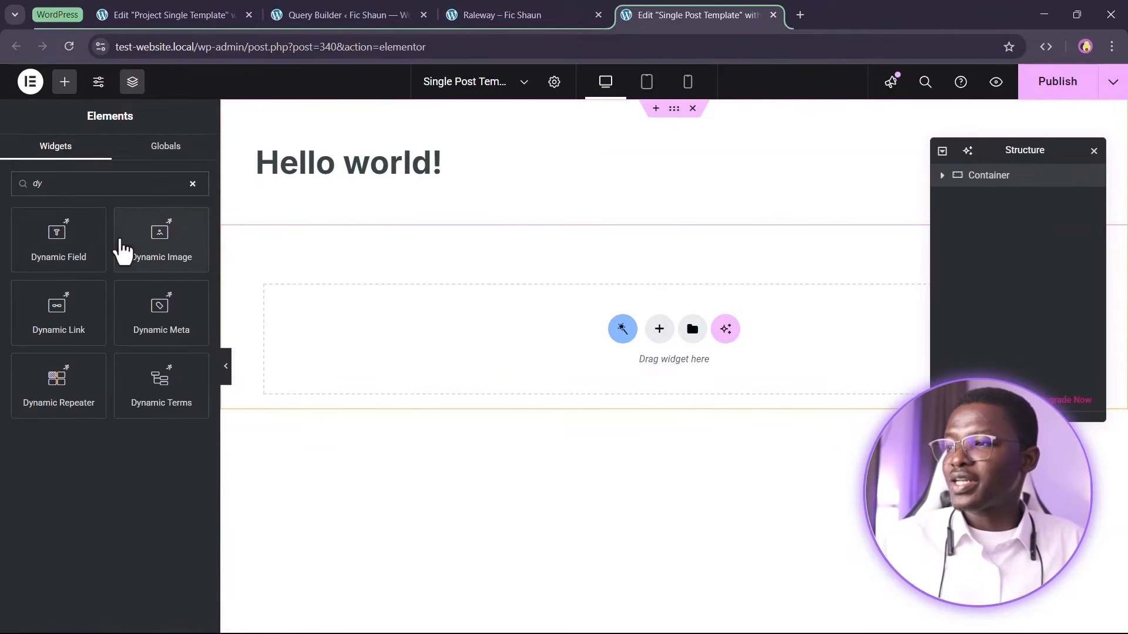
pyautogui.moveTo(64, 227); pyautogui.dragTo(372, 194)
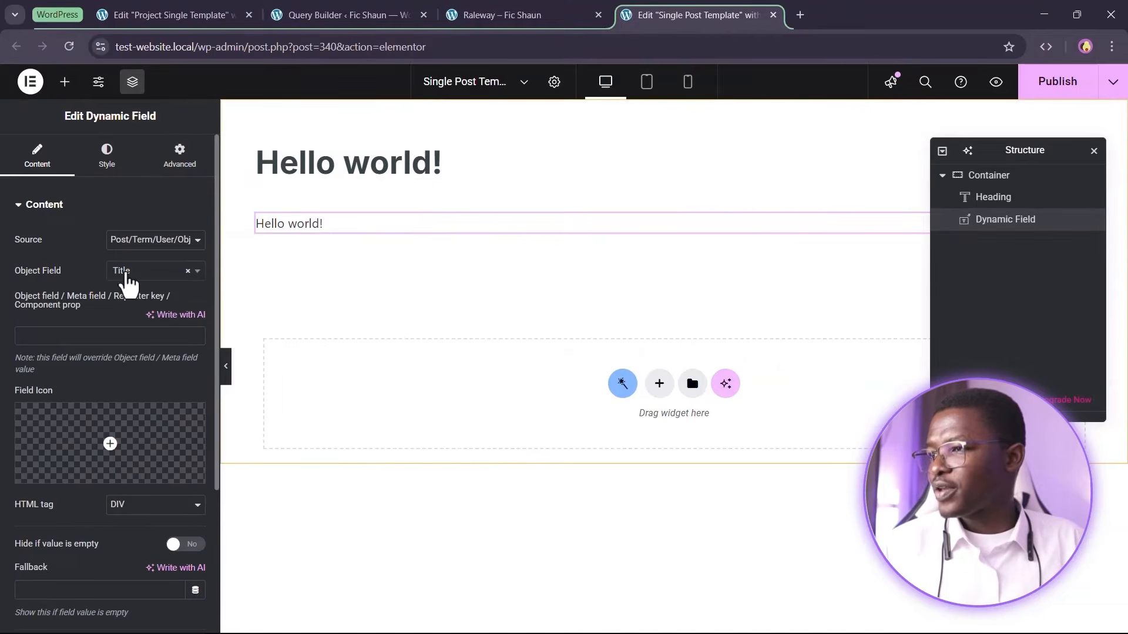
pyautogui.click(125, 276)
pyautogui.scroll(-2, 151, 412)
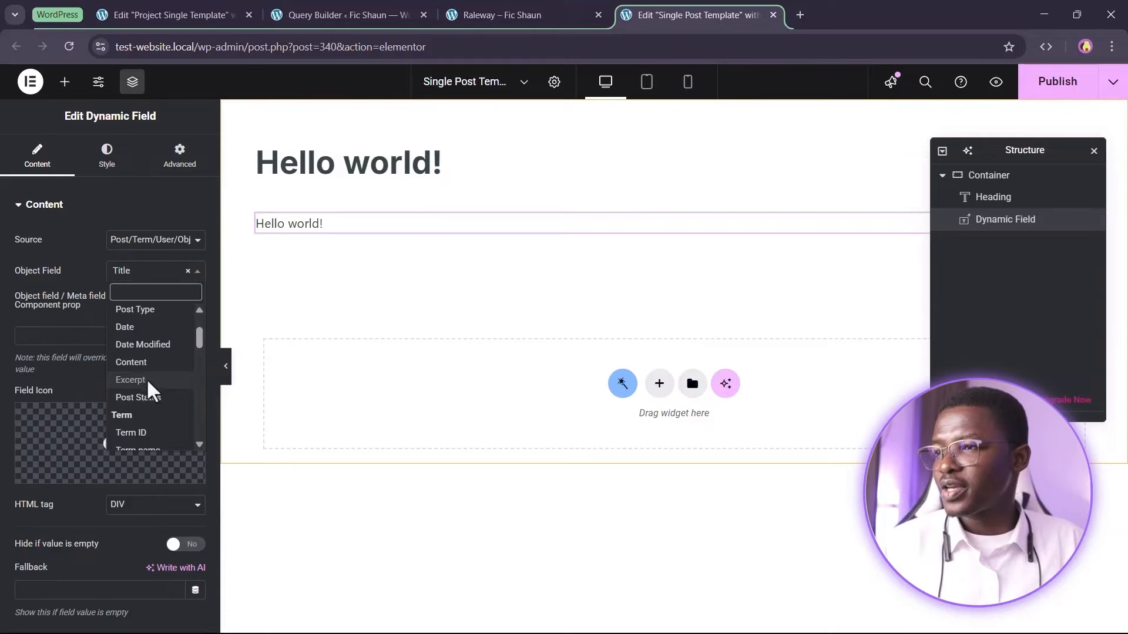
pyautogui.click(130, 380)
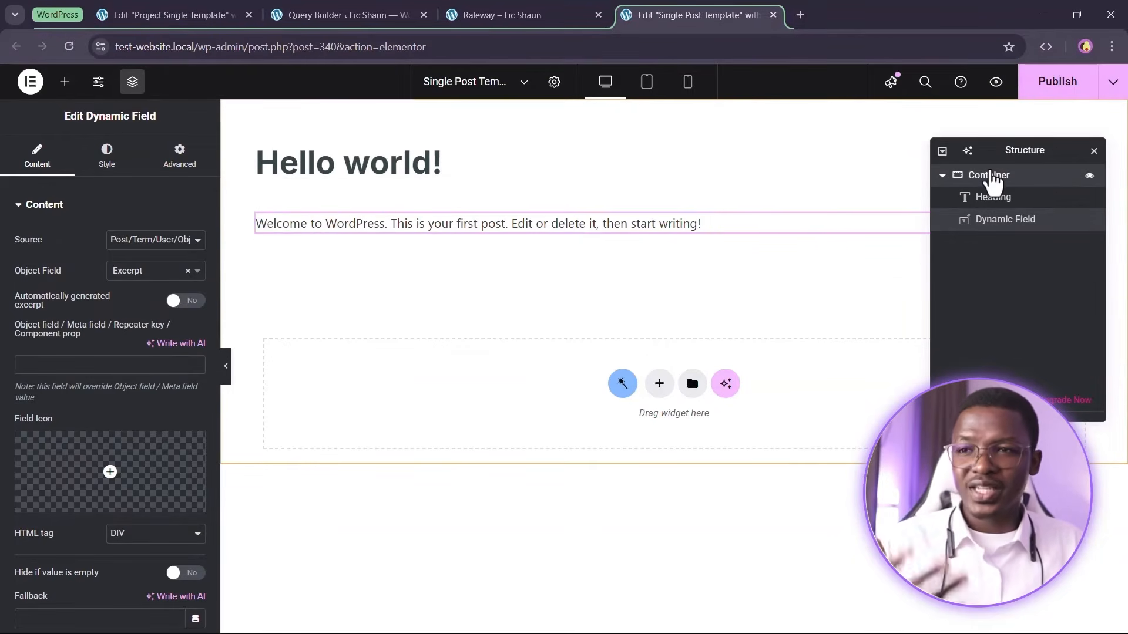
# Set the container's column and row gaps to 1 rem and publish the template
pyautogui.click(992, 182)
pyautogui.scroll(-5, 30, 403)
pyautogui.scroll(5, 32, 294)
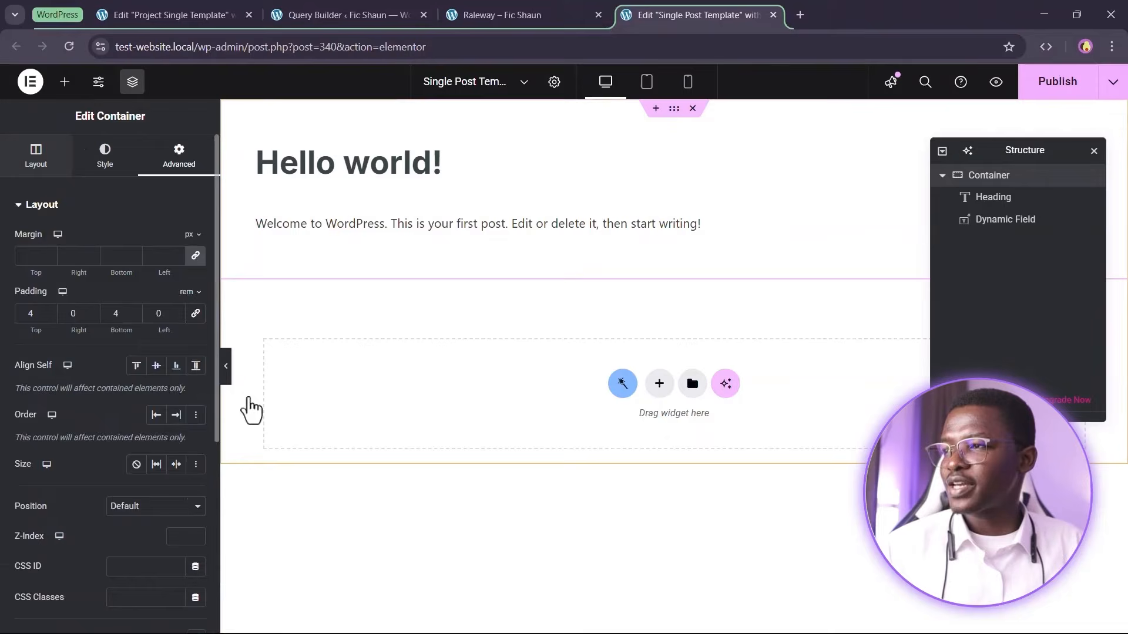
pyautogui.click(35, 156)
pyautogui.scroll(-3, 156, 423)
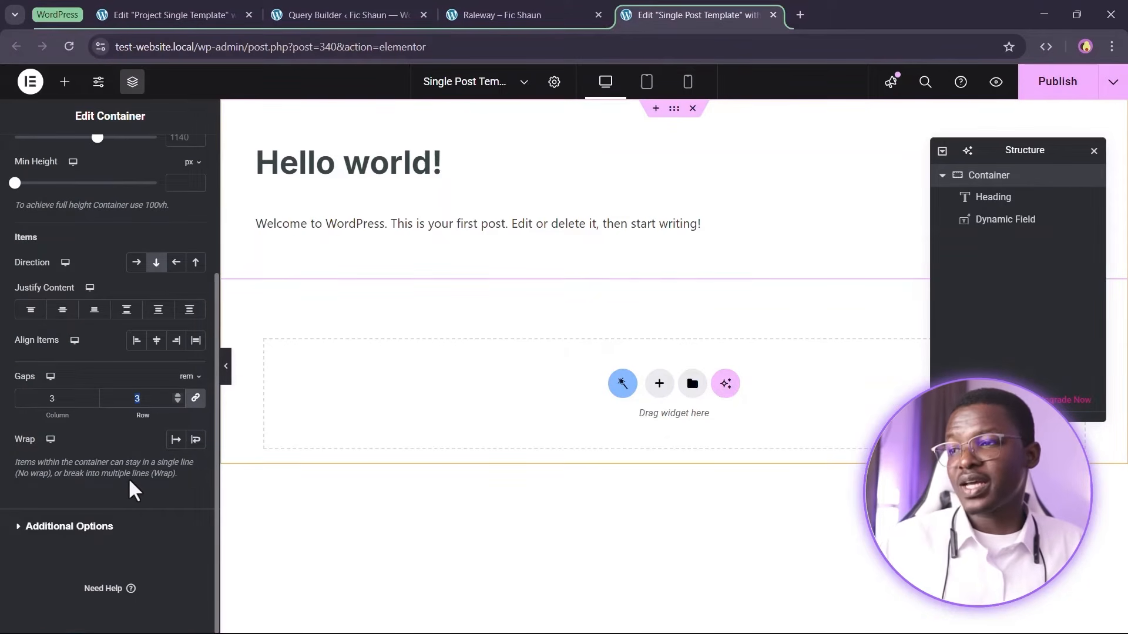
pyautogui.write('1')
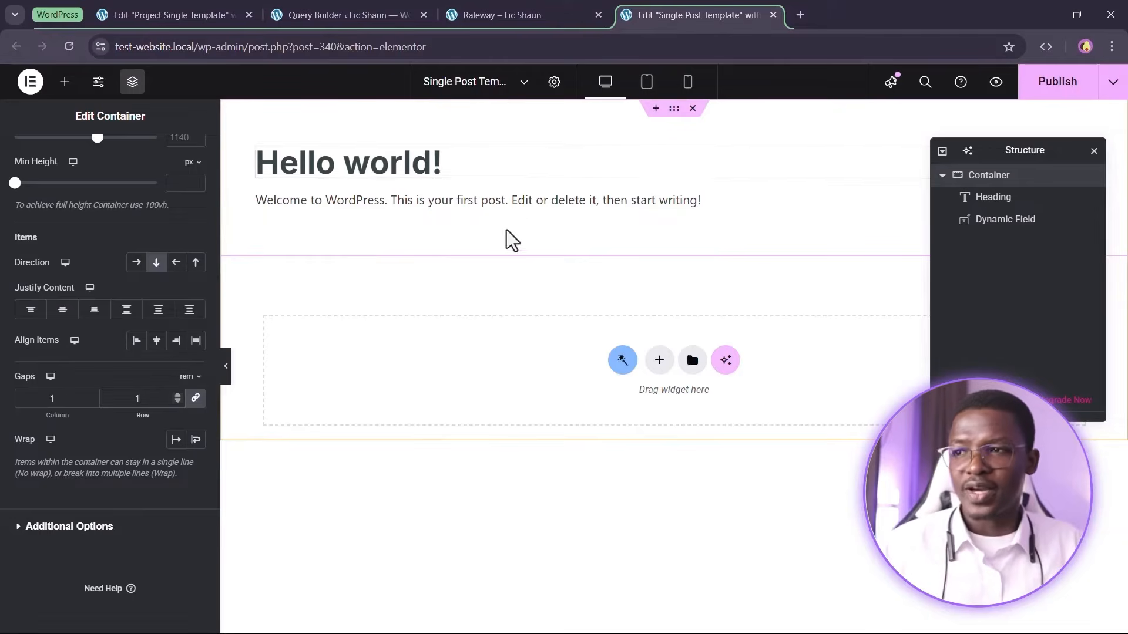
pyautogui.click(1056, 82)
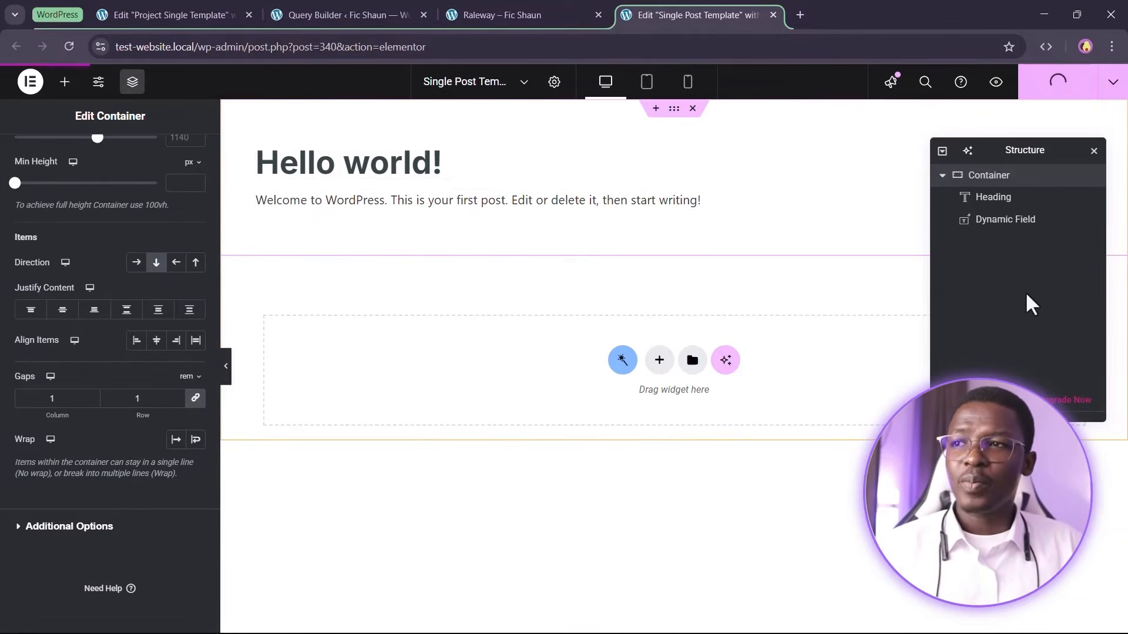
# Close the Raleway and Query Builder tabs, open the posts list and view the Hello world post on the front end
pyautogui.click(497, 5)
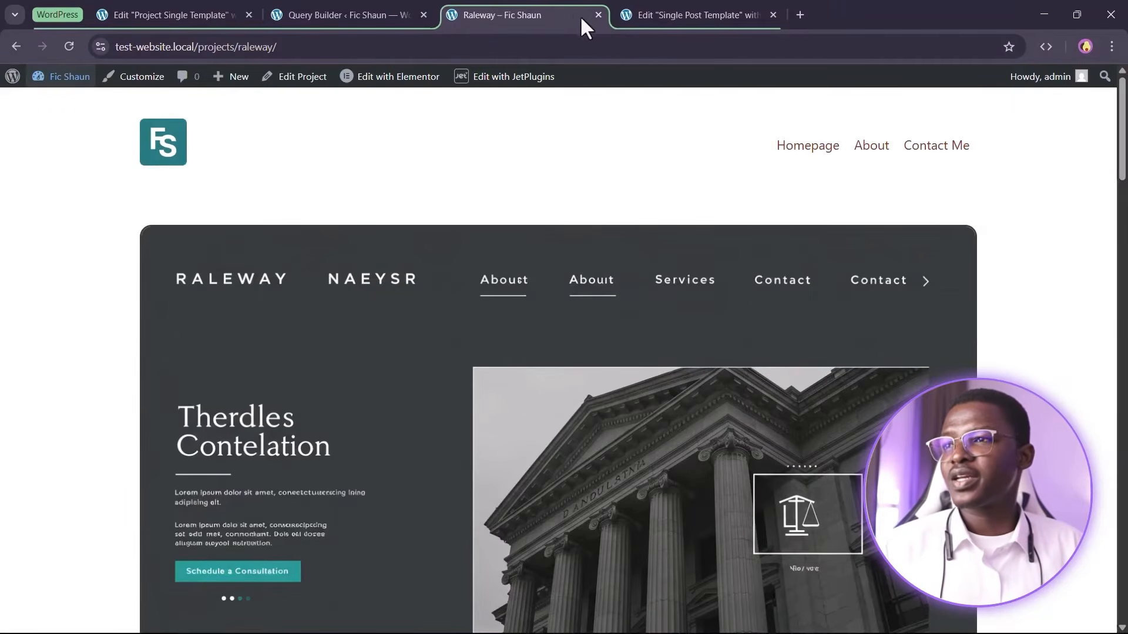
pyautogui.click(598, 14)
pyautogui.click(403, 13)
pyautogui.click(420, 15)
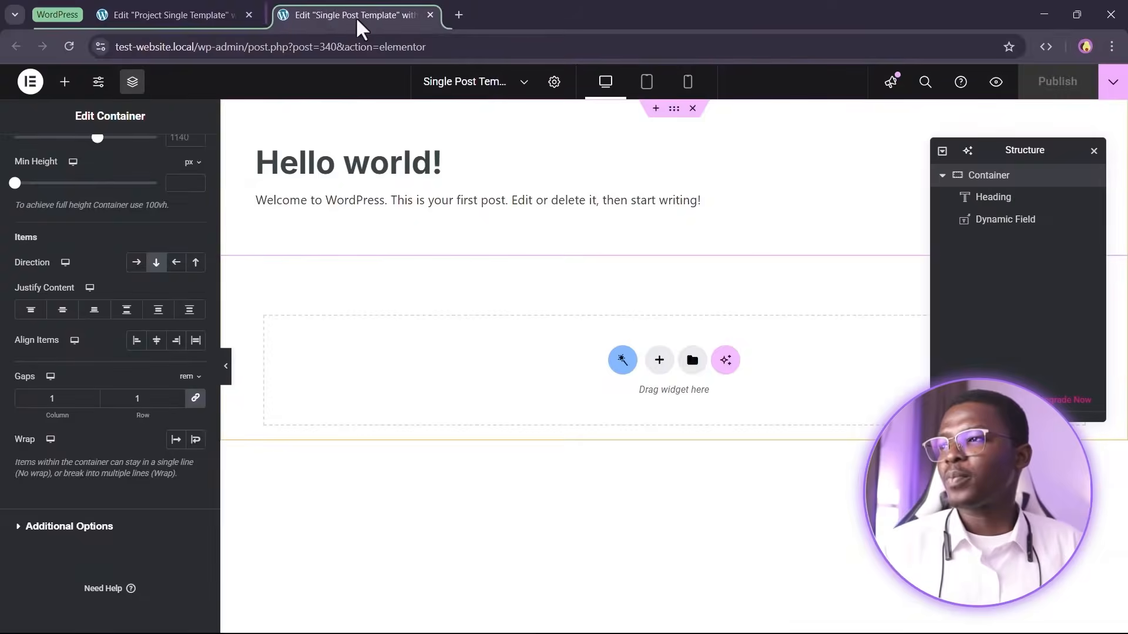
pyautogui.click(171, 15)
pyautogui.click(276, 15)
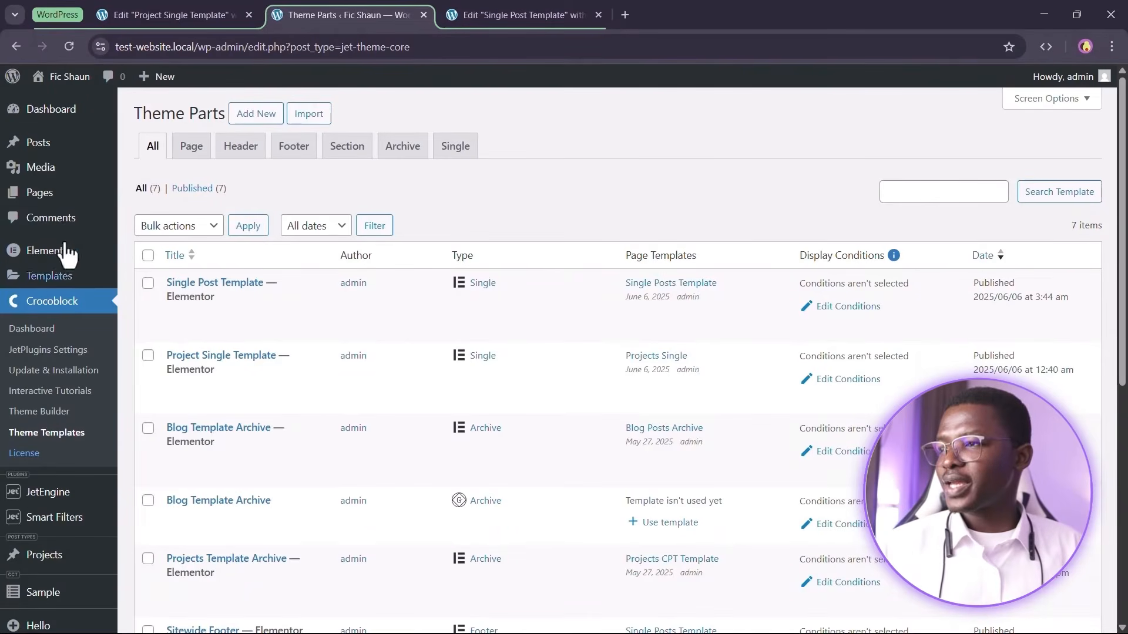
pyautogui.moveTo(120, 144)
pyautogui.click(174, 150)
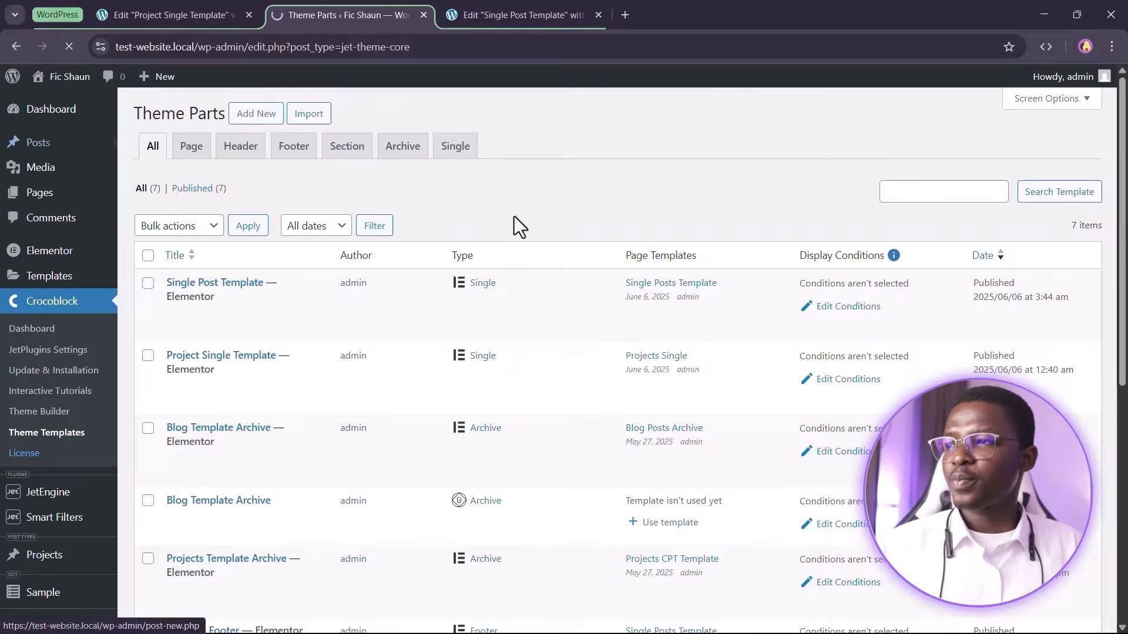
pyautogui.rightClick(271, 254)
pyautogui.click(305, 272)
pyautogui.moveTo(464, 10); pyautogui.dragTo(624, 1)
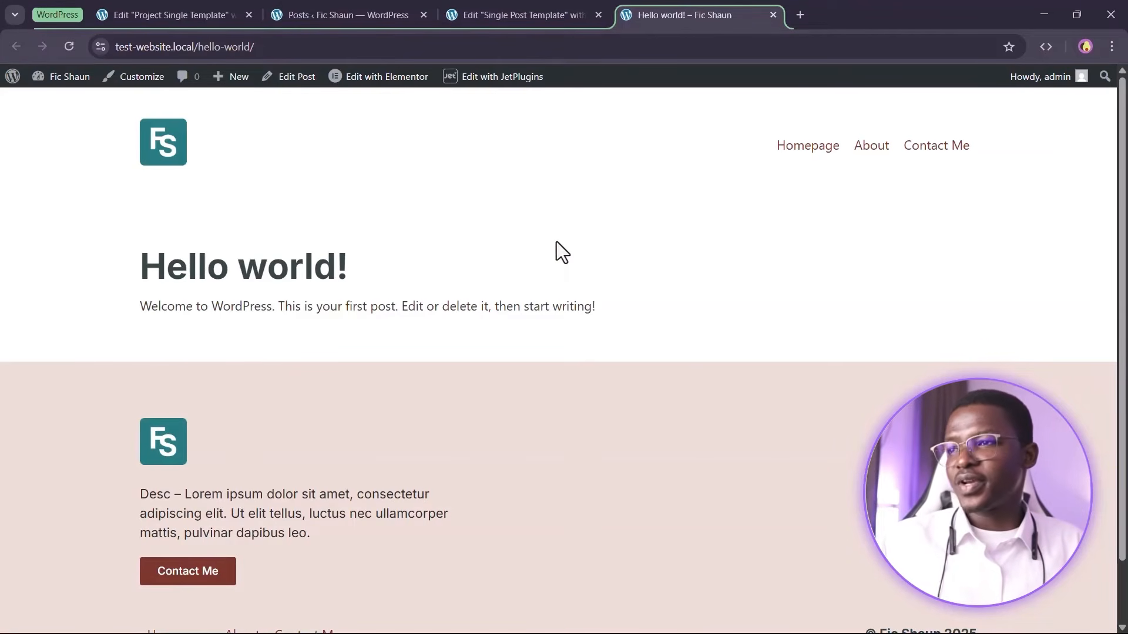
# Compare the blog post wireframe in Figma with the live post and the template editor
pyautogui.hotkey('alt', 'Tab')
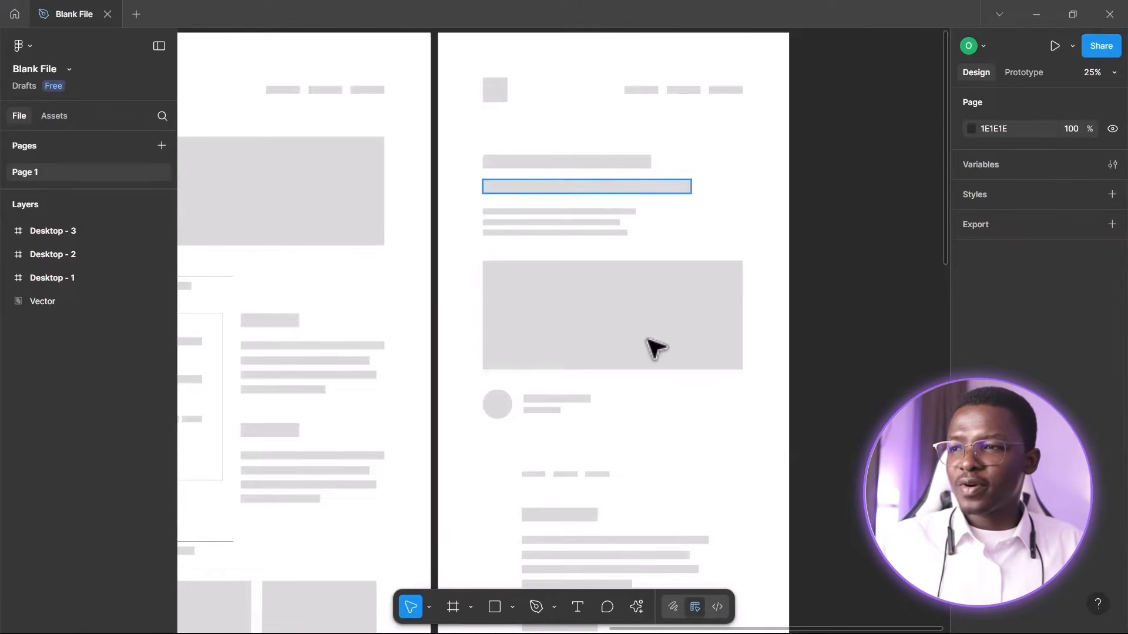
pyautogui.scroll(-2, 593, 347)
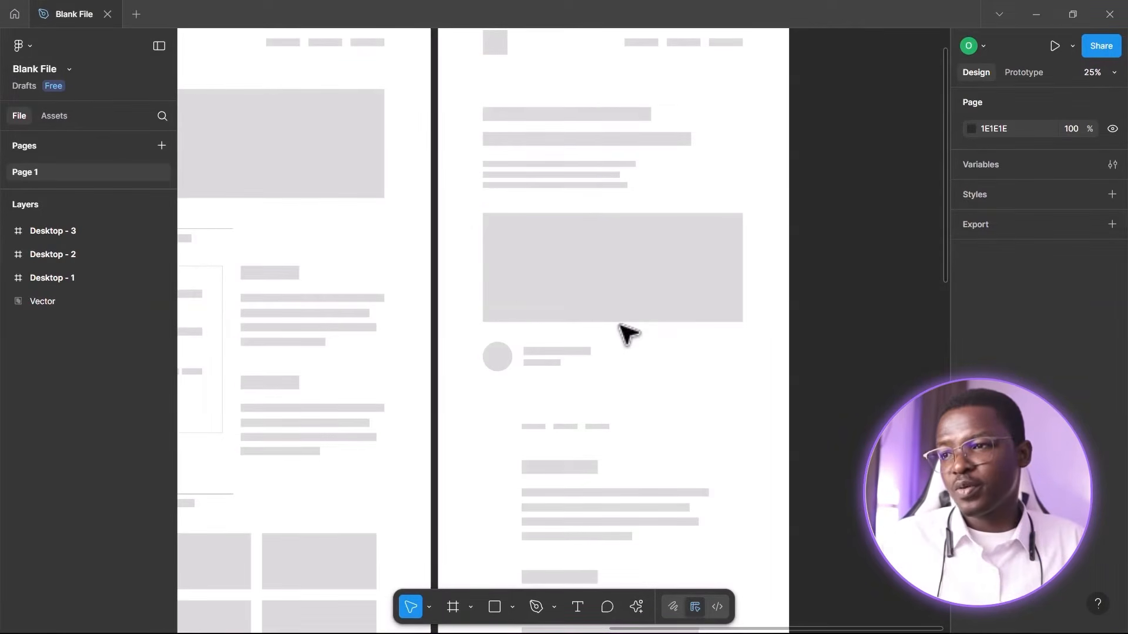
pyautogui.hotkey('alt', 'Tab')
pyautogui.click(511, 14)
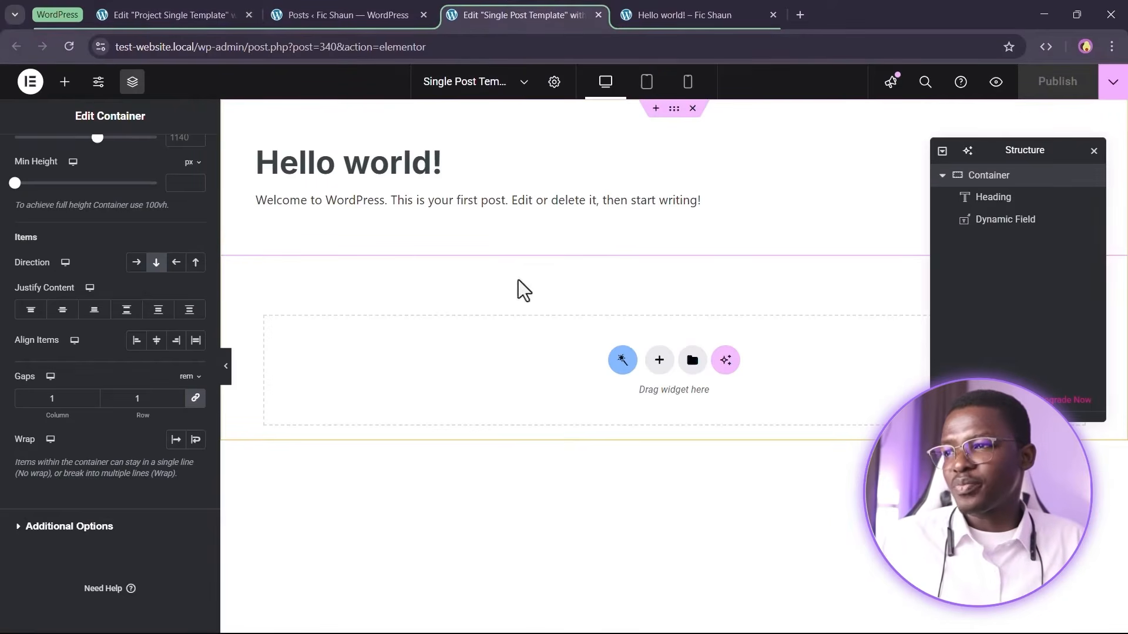
pyautogui.click(347, 7)
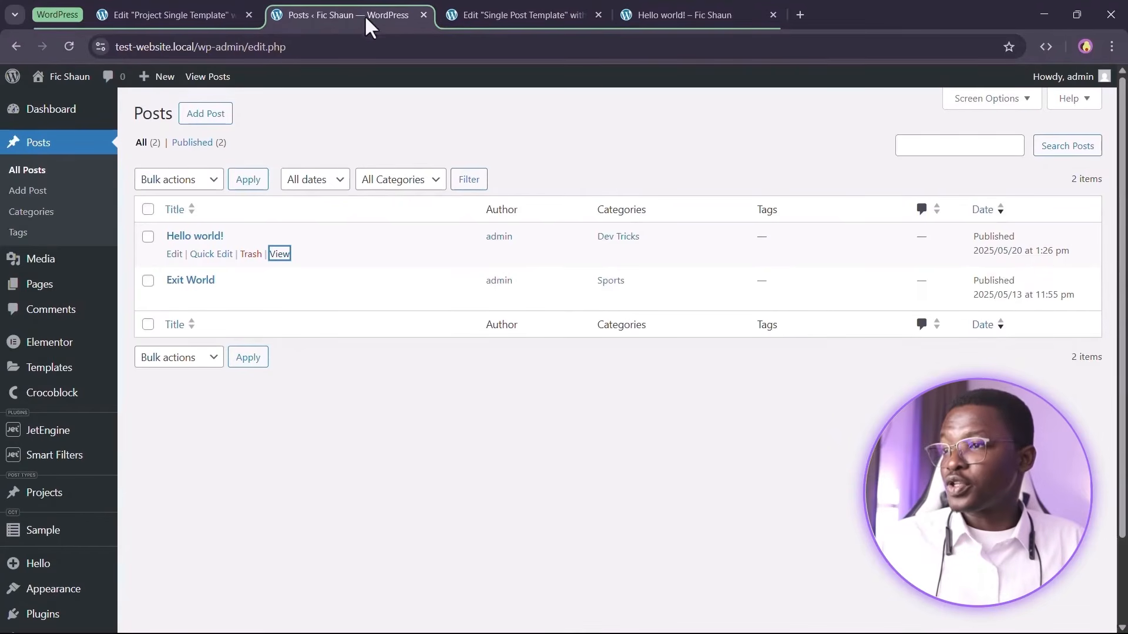
# Copy the featured image container from the Project Single Template
pyautogui.click(491, 8)
pyautogui.click(166, 11)
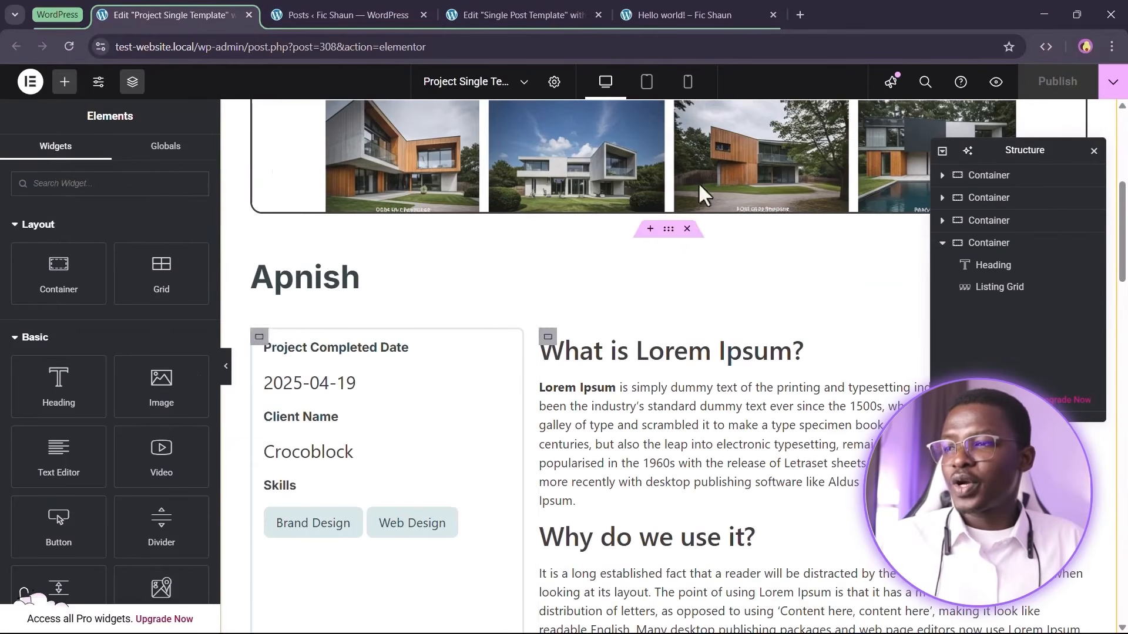
pyautogui.scroll(6, 570, 302)
pyautogui.rightClick(521, 199)
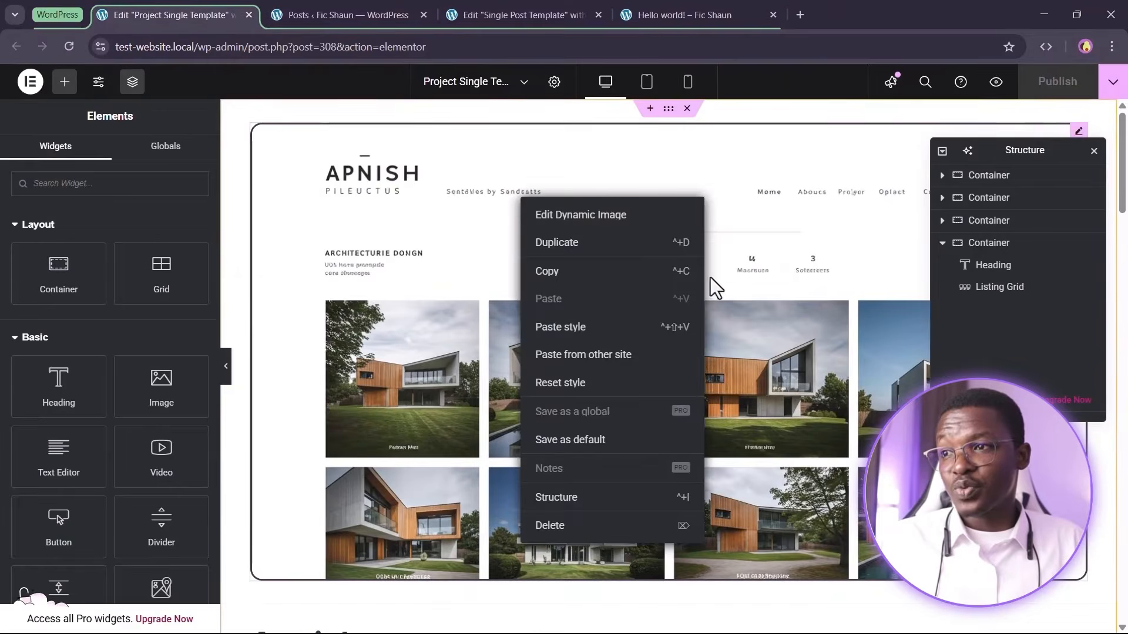
pyautogui.click(580, 274)
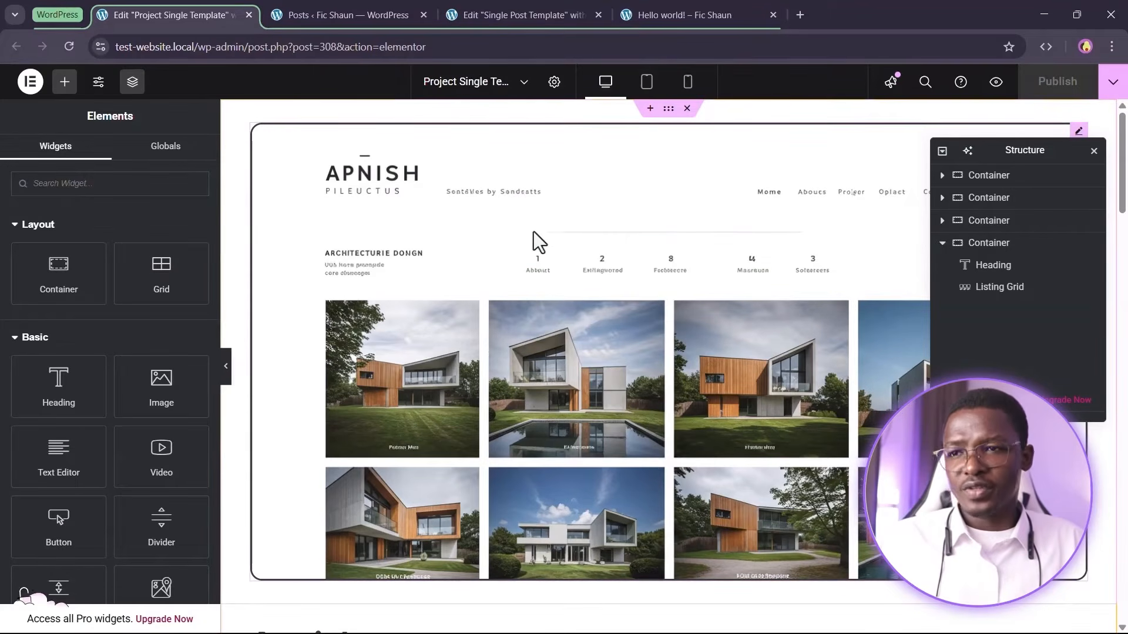
pyautogui.rightClick(667, 108)
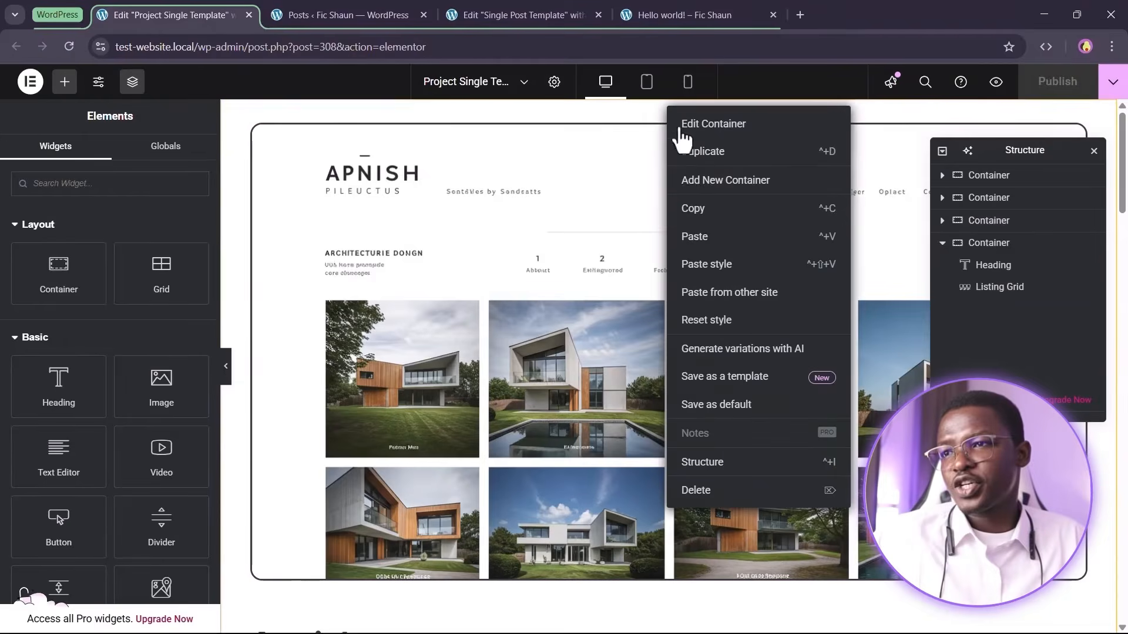
pyautogui.click(721, 234)
# Paste the copied image container into the Single Post Template below the title and excerpt container
pyautogui.click(658, 8)
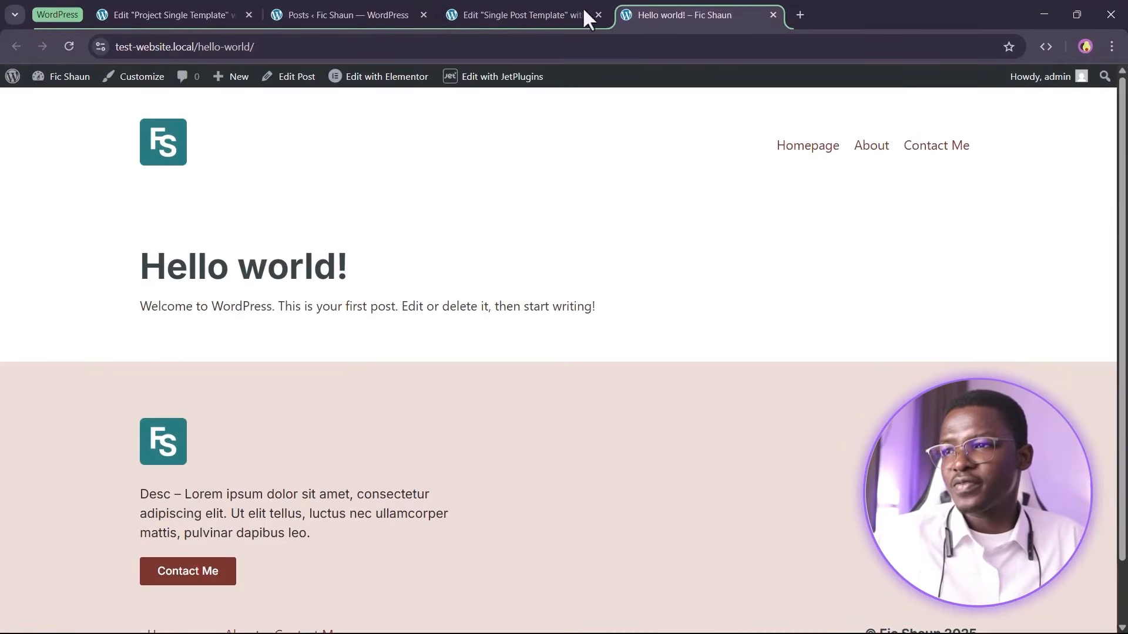
pyautogui.click(559, 7)
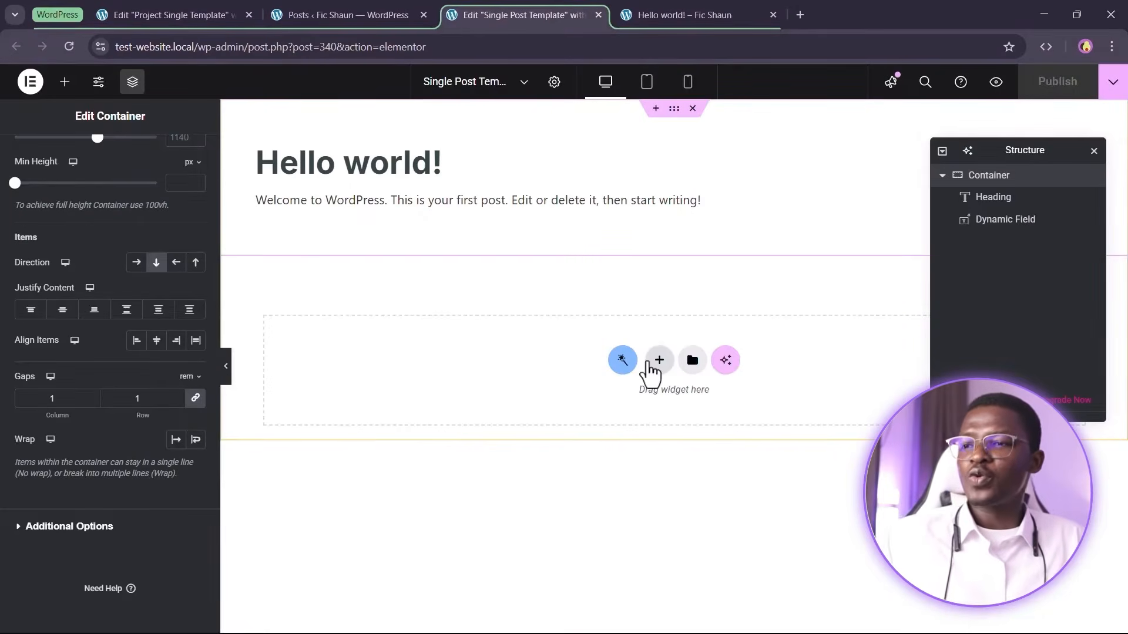
pyautogui.click(659, 360)
pyautogui.rightClick(664, 372)
pyautogui.click(673, 372)
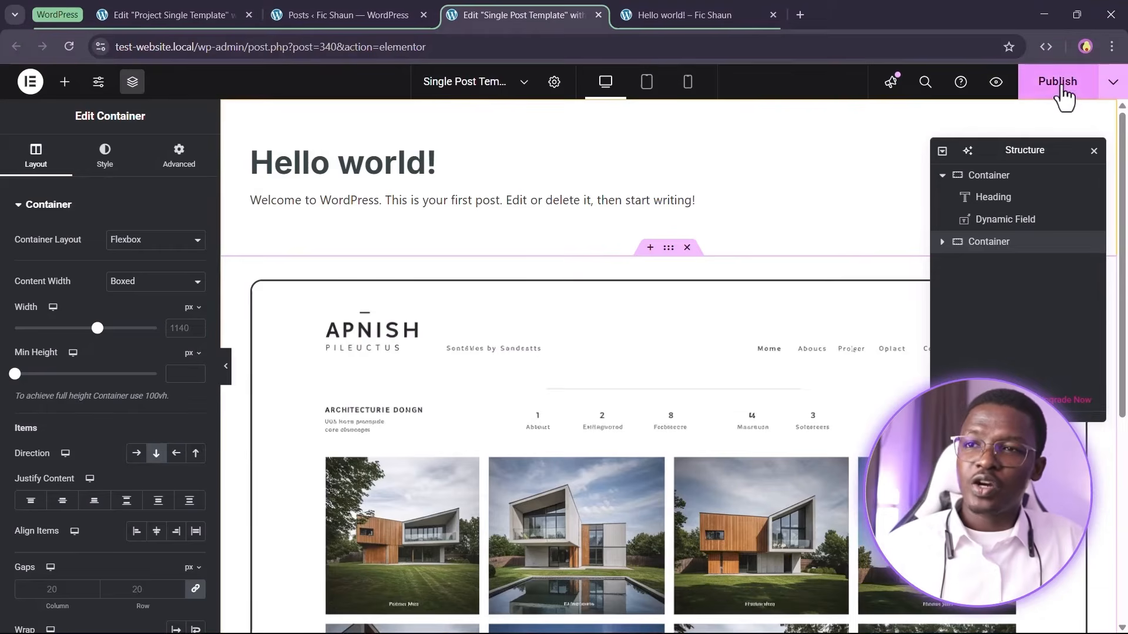
# Check the Hello world post on the front end and in its post editor, then return to the template
pyautogui.click(684, 14)
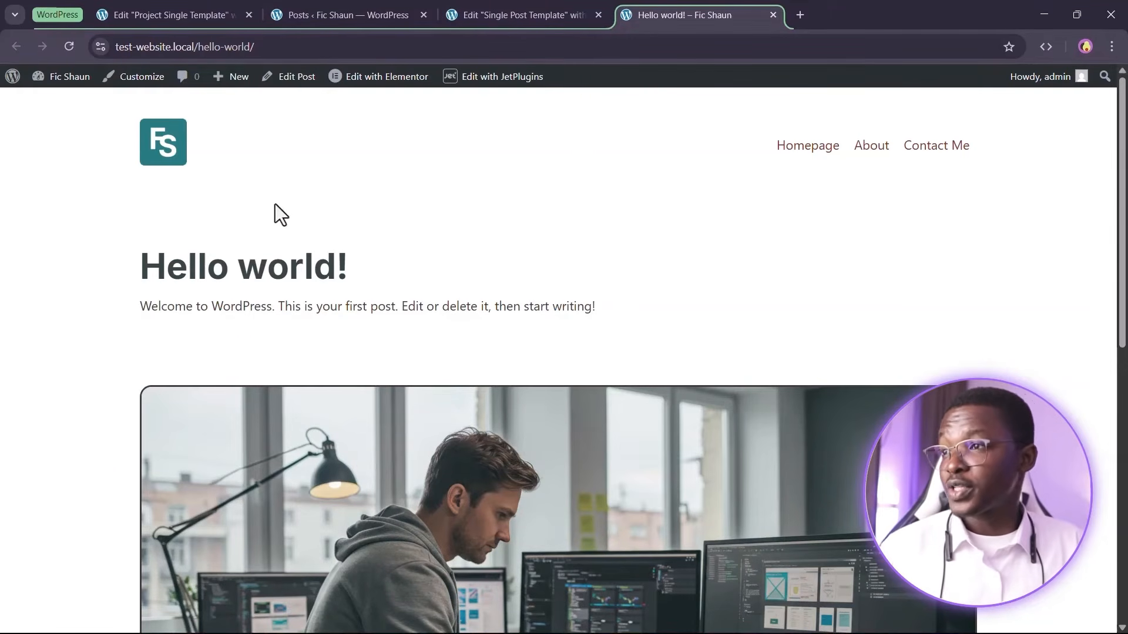
pyautogui.rightClick(294, 84)
pyautogui.click(309, 99)
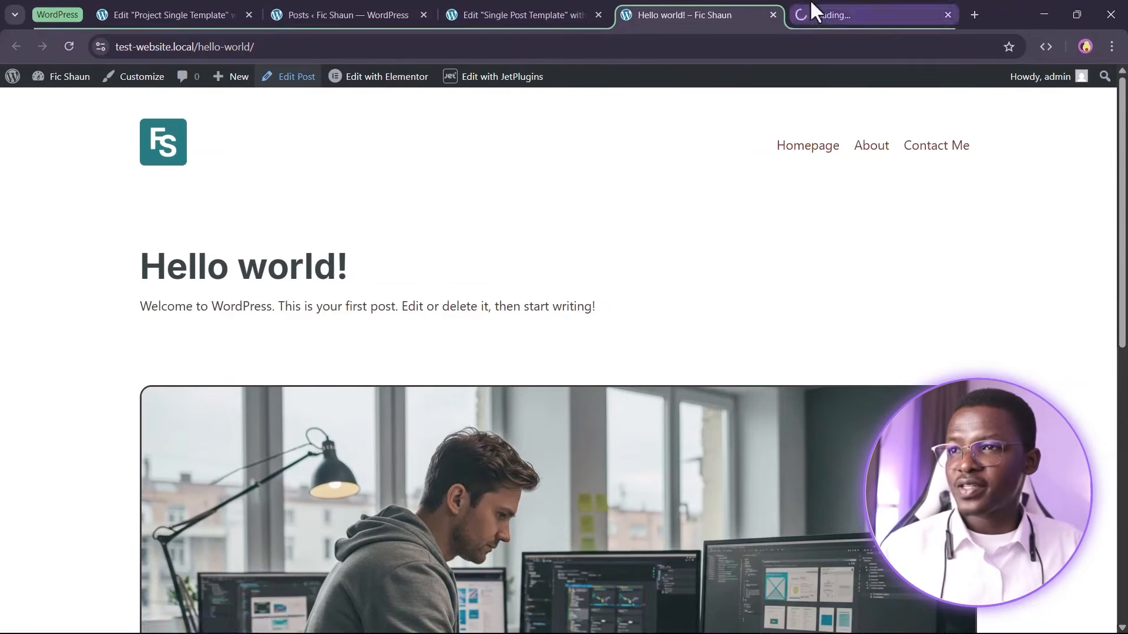
pyautogui.click(824, 15)
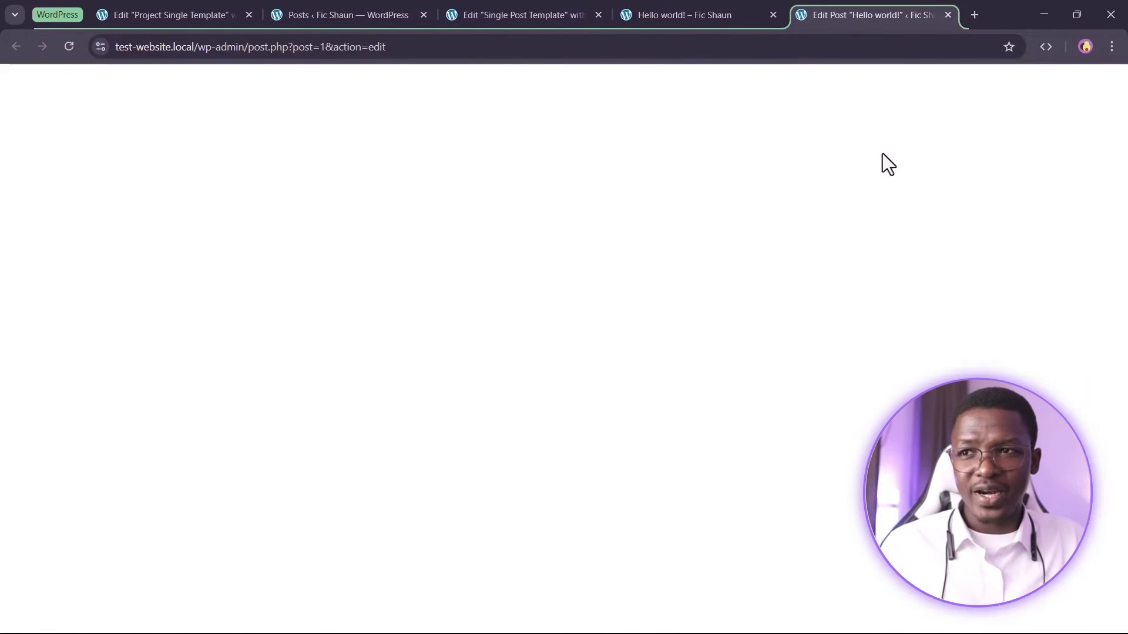
pyautogui.moveTo(1043, 241)
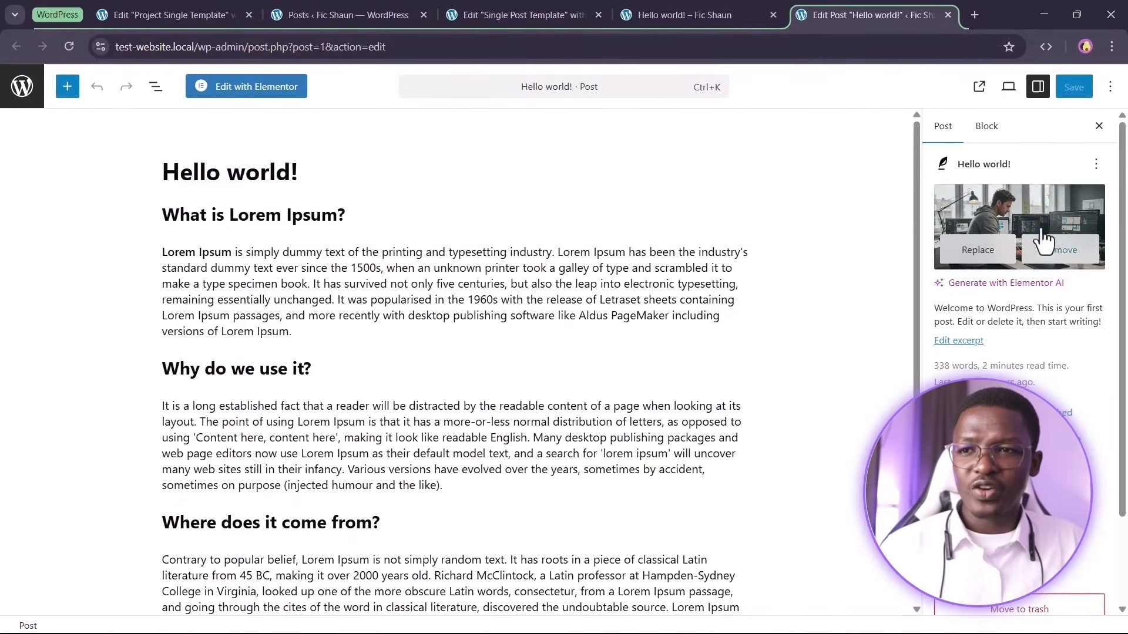
pyautogui.click(947, 15)
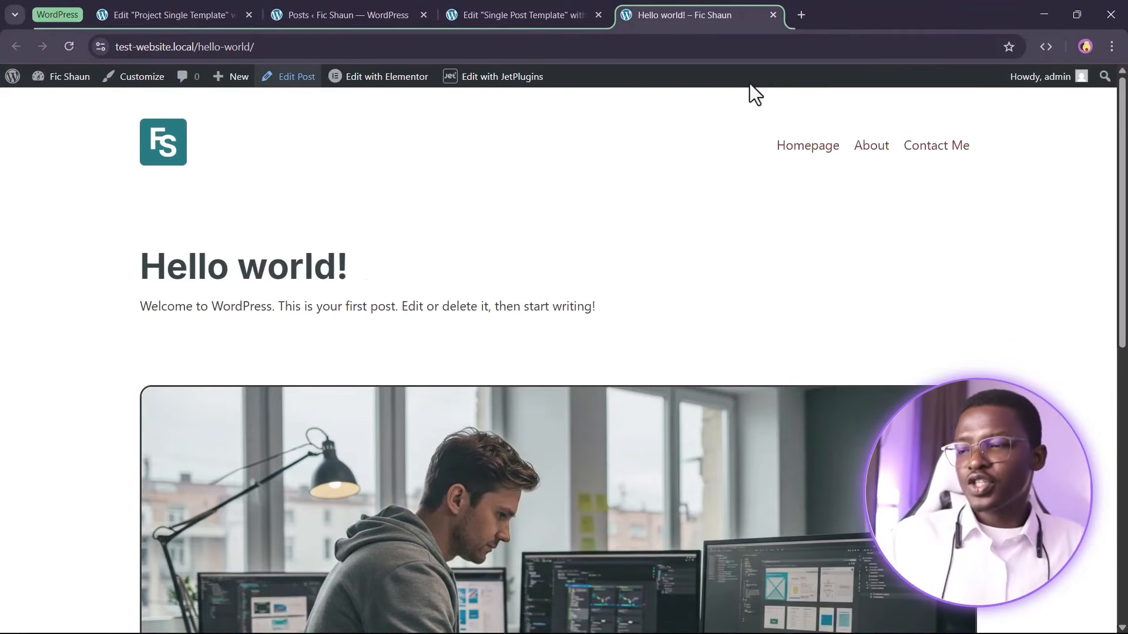
pyautogui.click(546, 10)
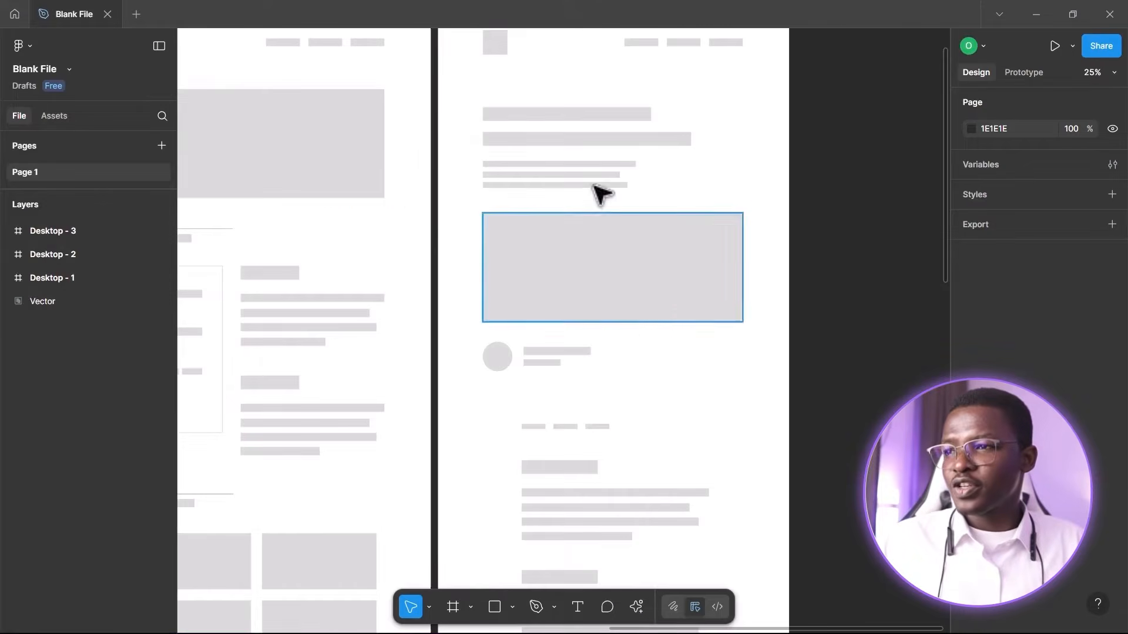
# Review the blog post wireframe layout in Figma
pyautogui.scroll(-3, 574, 330)
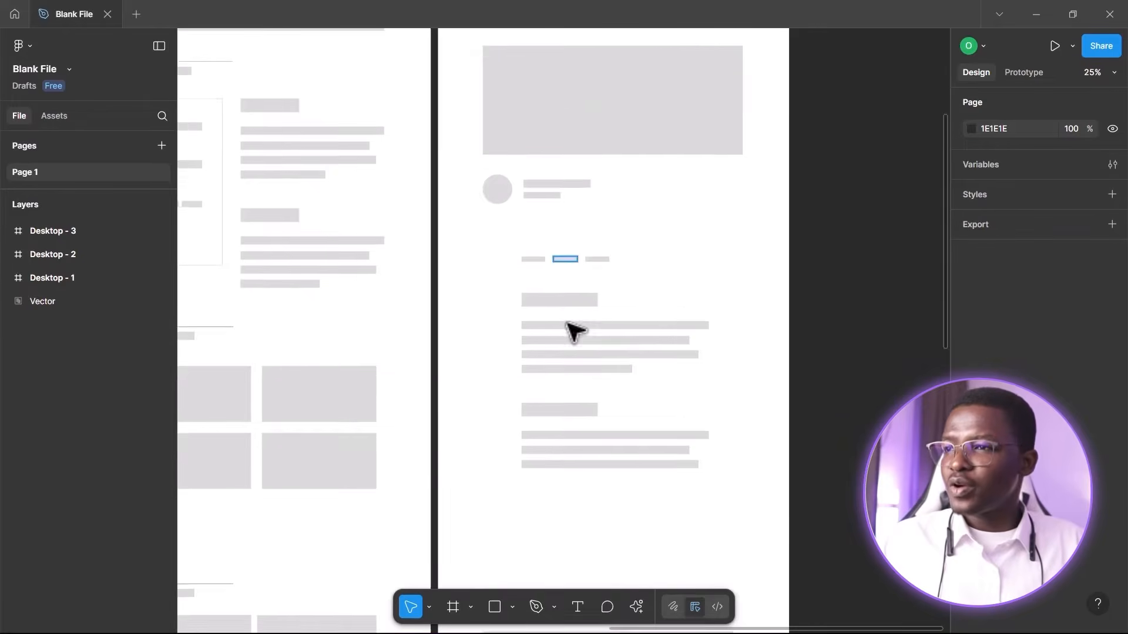
pyautogui.scroll(3, 573, 132)
pyautogui.scroll(-2, 604, 344)
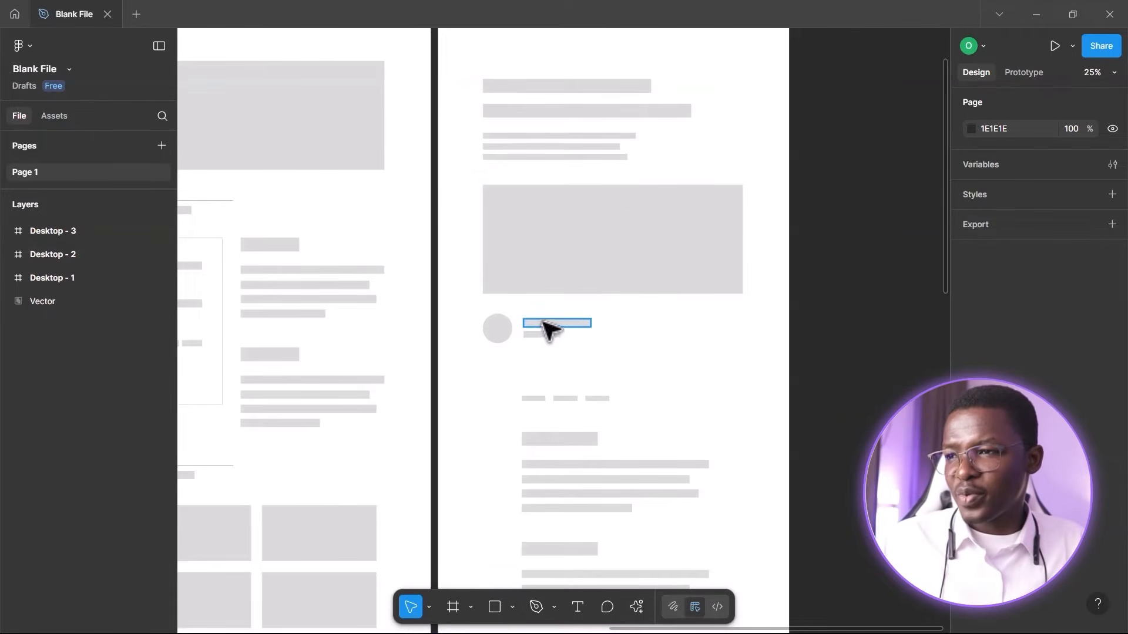
# Zoom in on the author section below the featured image in the blog post wireframe
pyautogui.scroll(3, 531, 354)
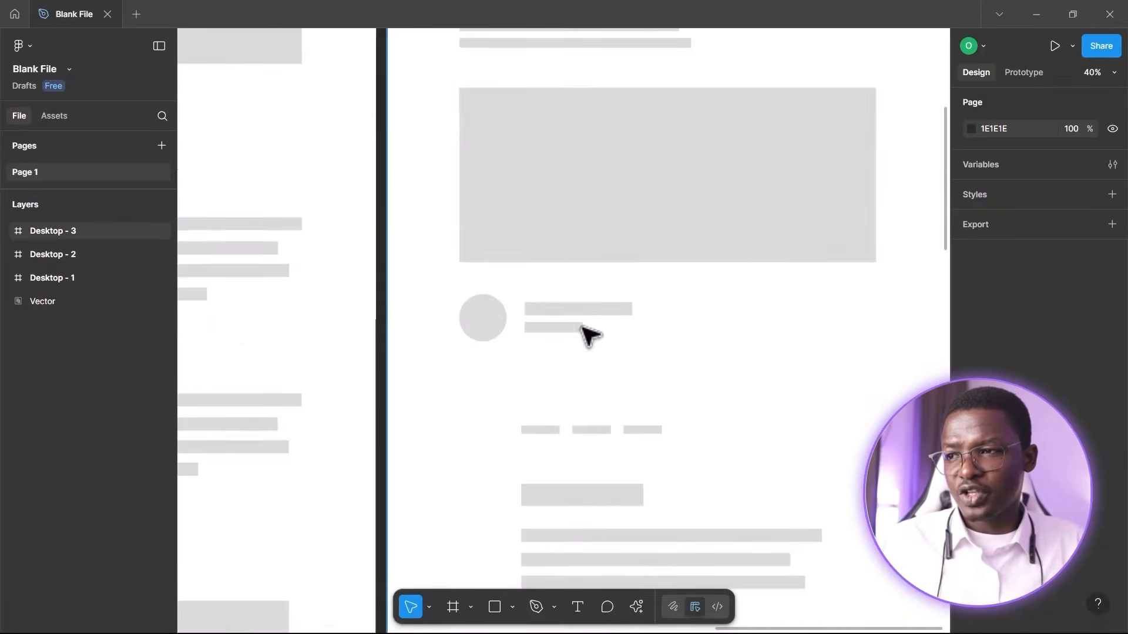
pyautogui.scroll(1, 579, 333)
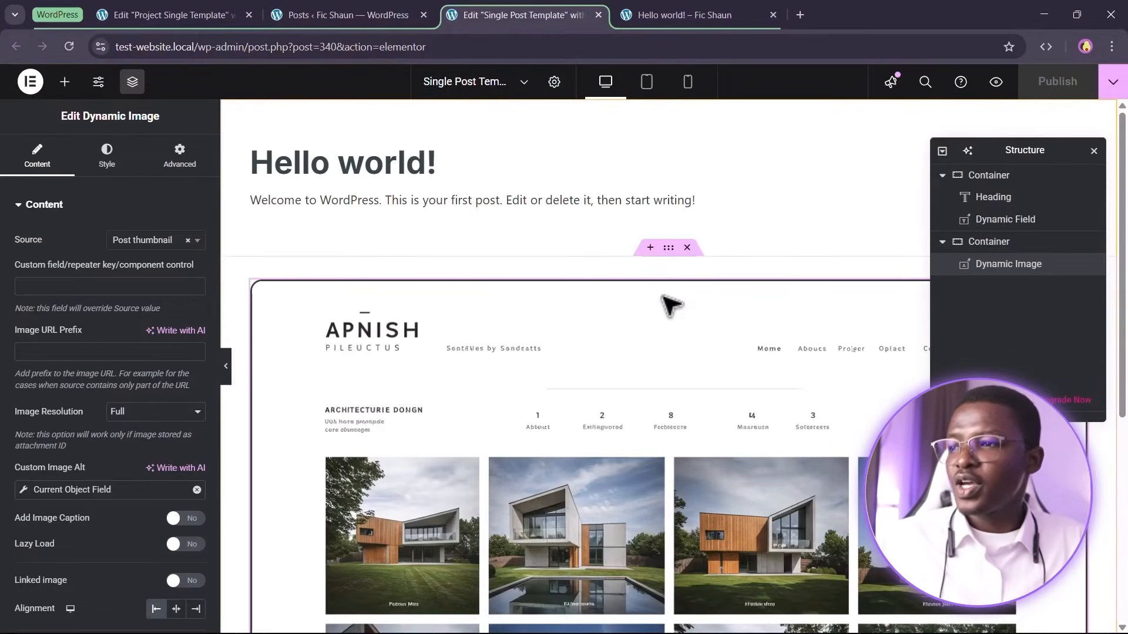
pyautogui.scroll(-5, 667, 302)
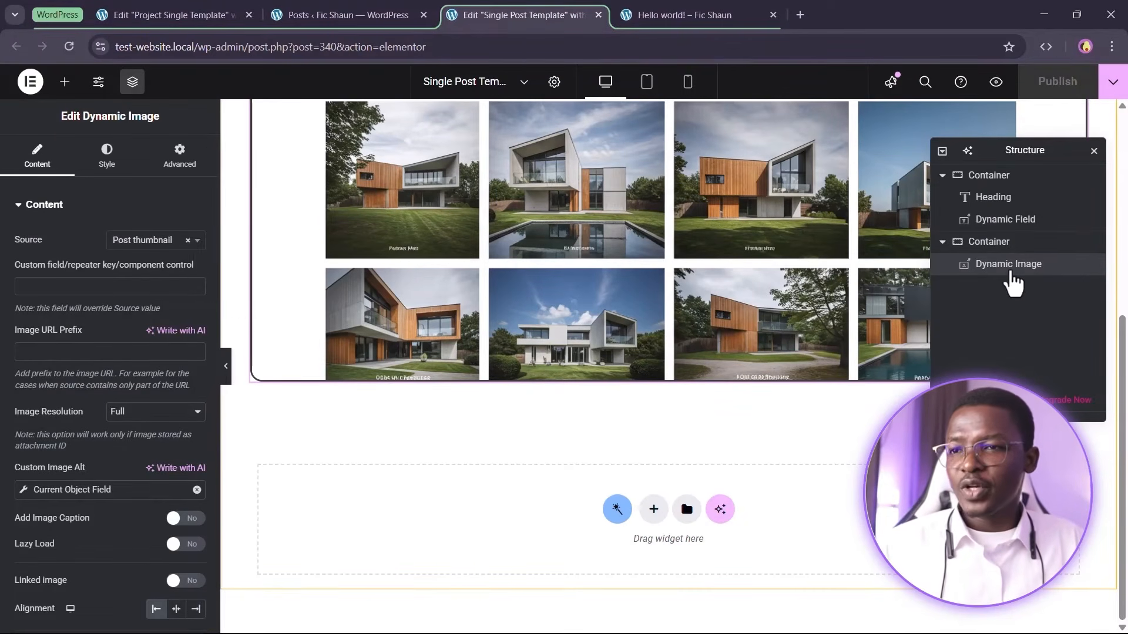
# Add a new container below the featured image container in the Single Post Template
pyautogui.click(65, 81)
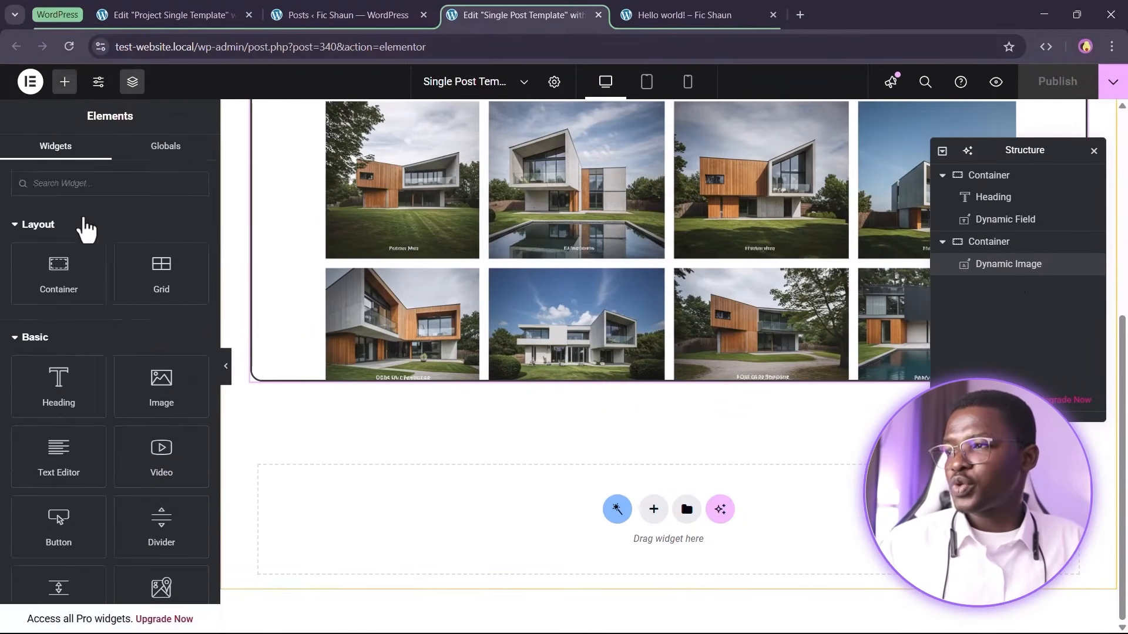
pyautogui.moveTo(63, 257); pyautogui.dragTo(528, 435)
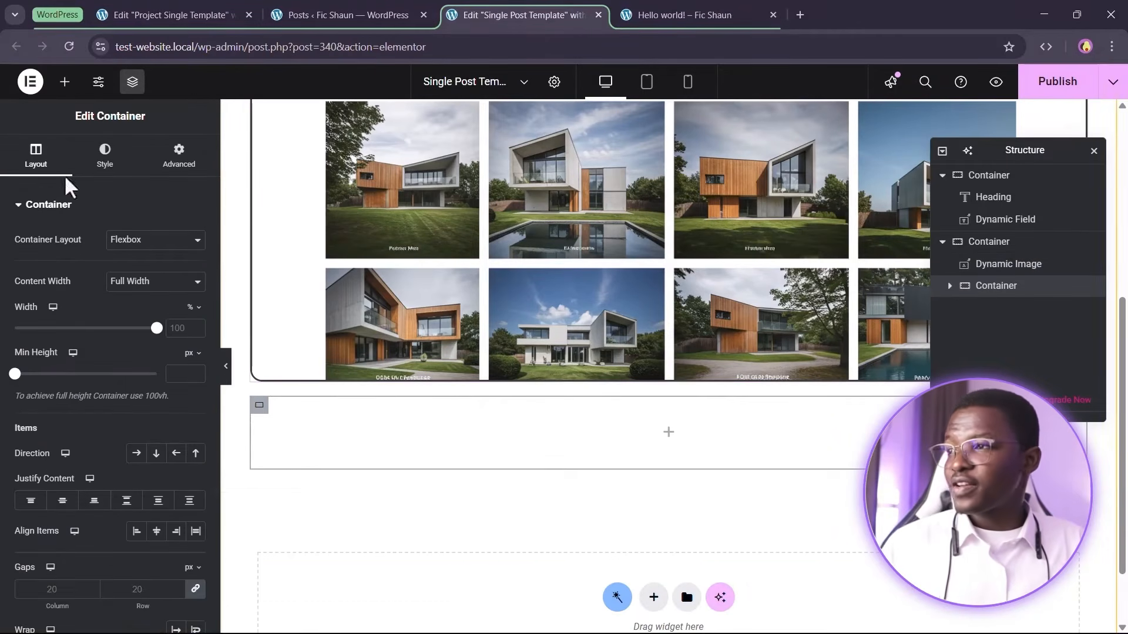
# Place a Dynamic Image widget in the new container and set its source to User avatar
pyautogui.click(64, 82)
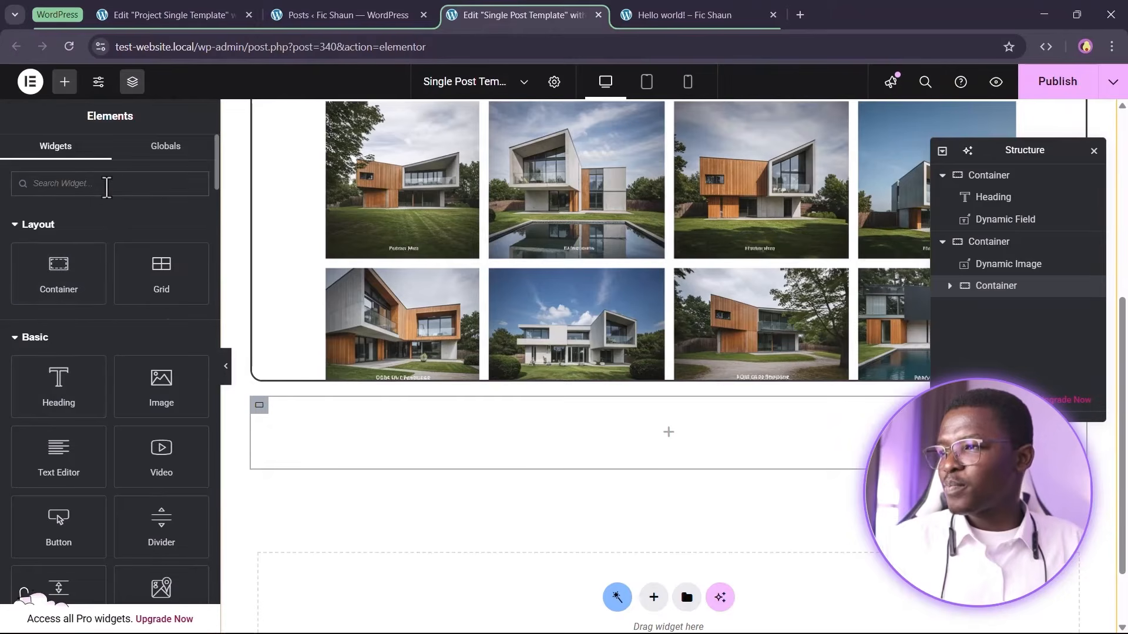
pyautogui.click(107, 187)
pyautogui.write('dyna')
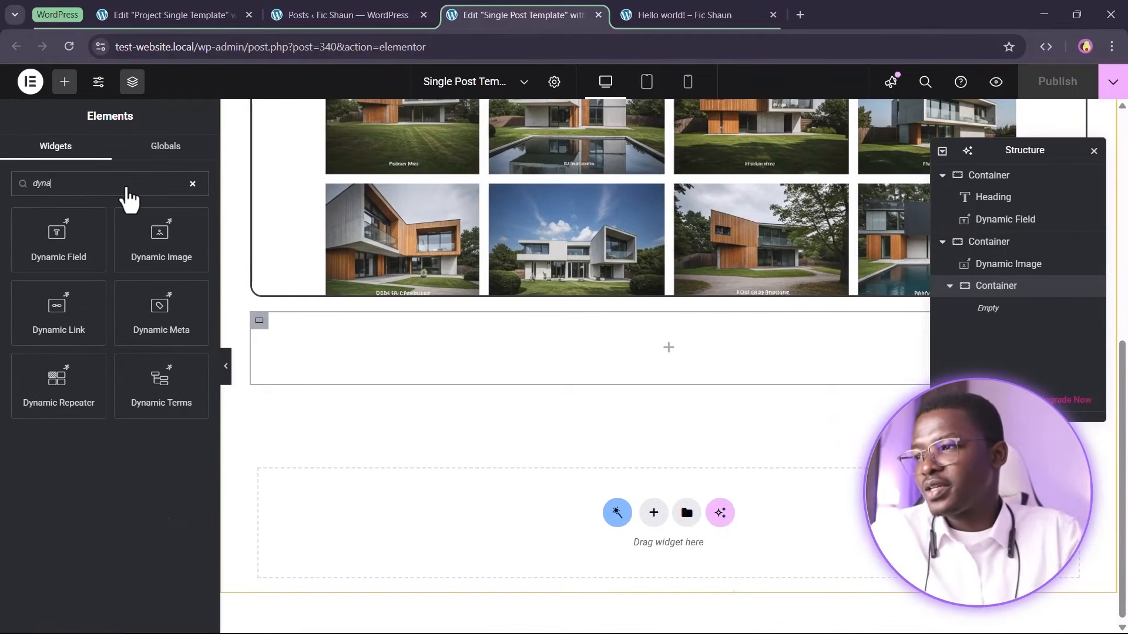
pyautogui.moveTo(185, 232); pyautogui.dragTo(470, 335)
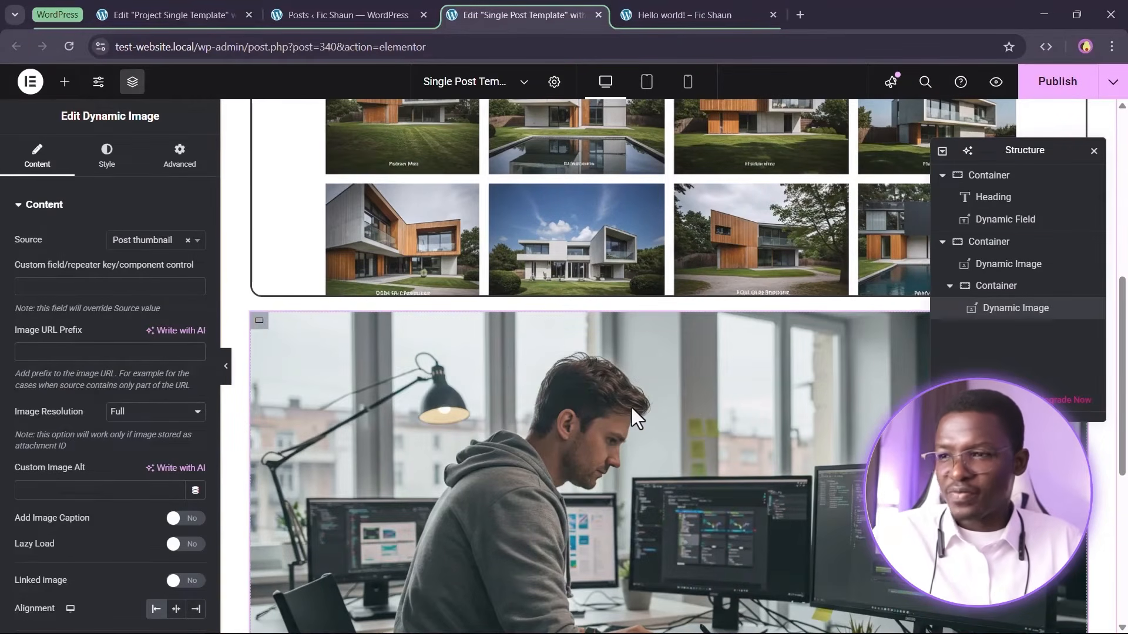
pyautogui.click(151, 241)
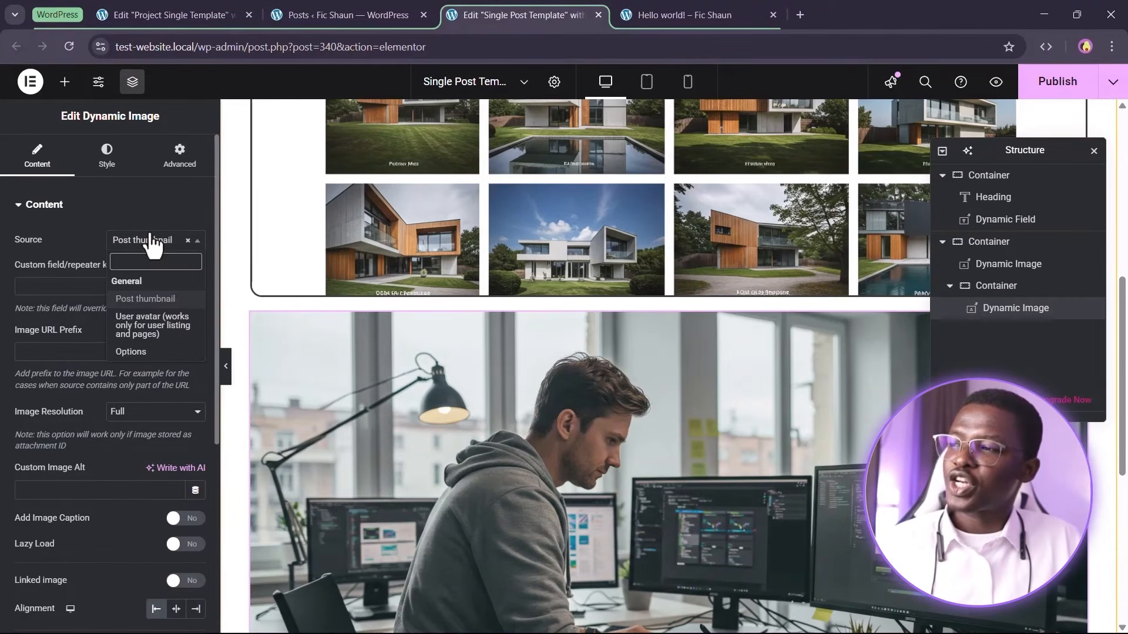
pyautogui.click(141, 328)
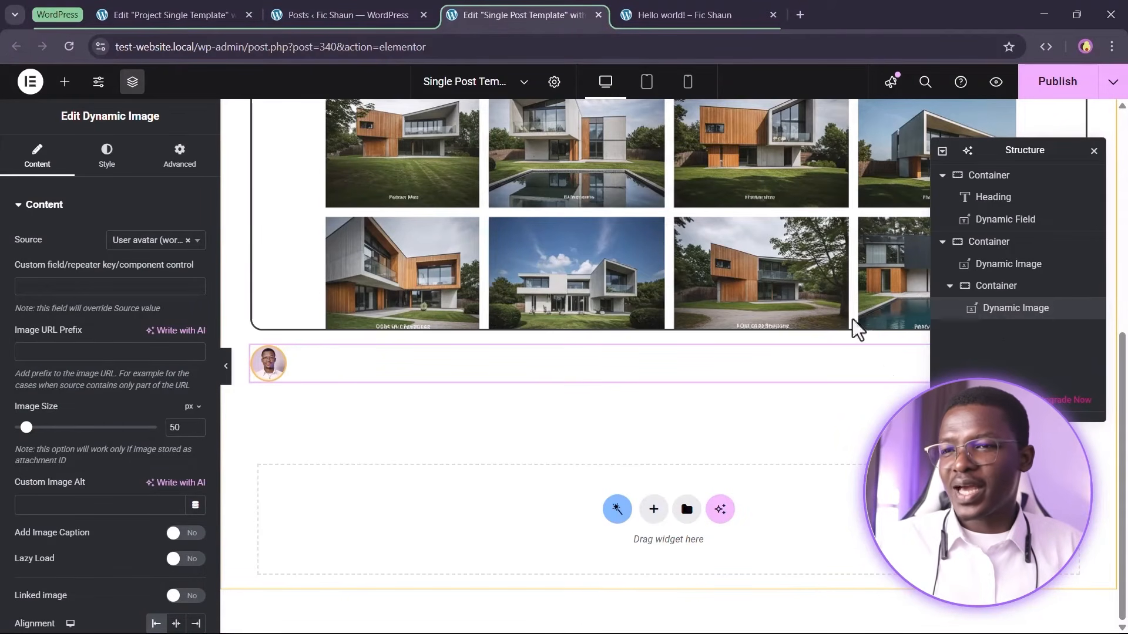
# Add a nested container below the avatar and place a Dynamic Meta widget inside it
pyautogui.click(65, 81)
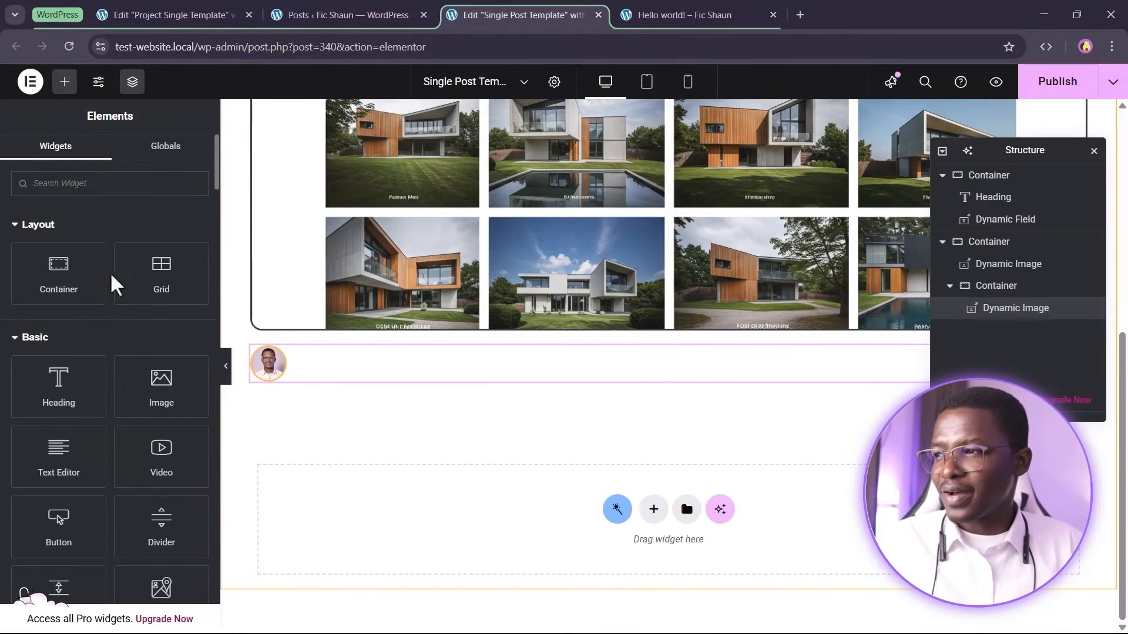
pyautogui.moveTo(58, 276); pyautogui.dragTo(1004, 332)
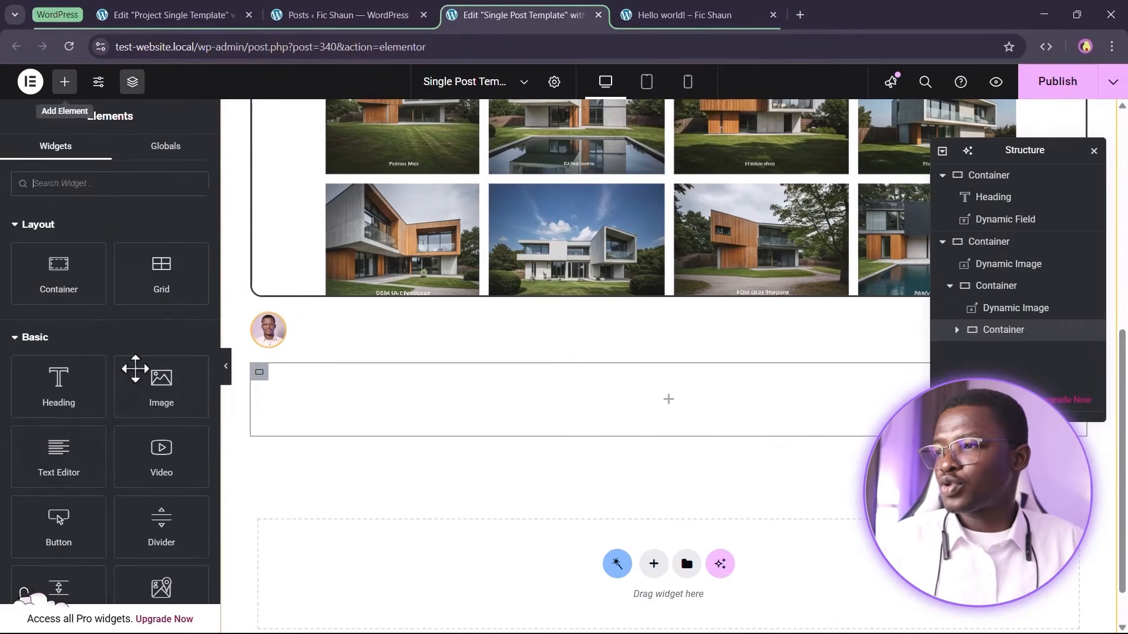
pyautogui.click(65, 82)
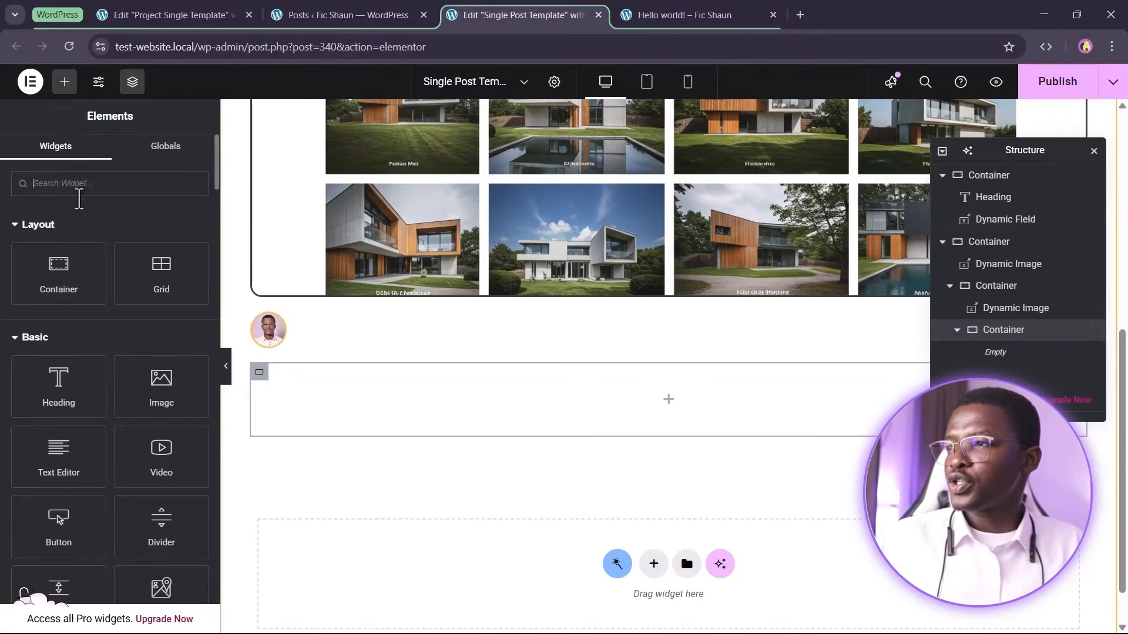
pyautogui.click(79, 189)
pyautogui.write('dyna')
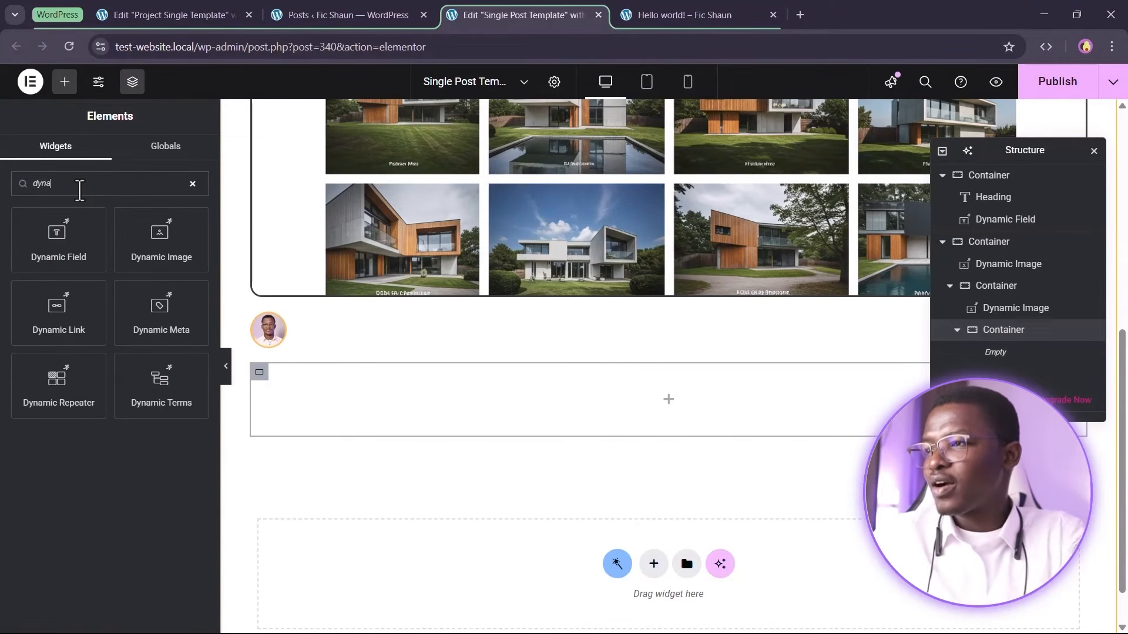
pyautogui.moveTo(167, 326); pyautogui.dragTo(376, 400)
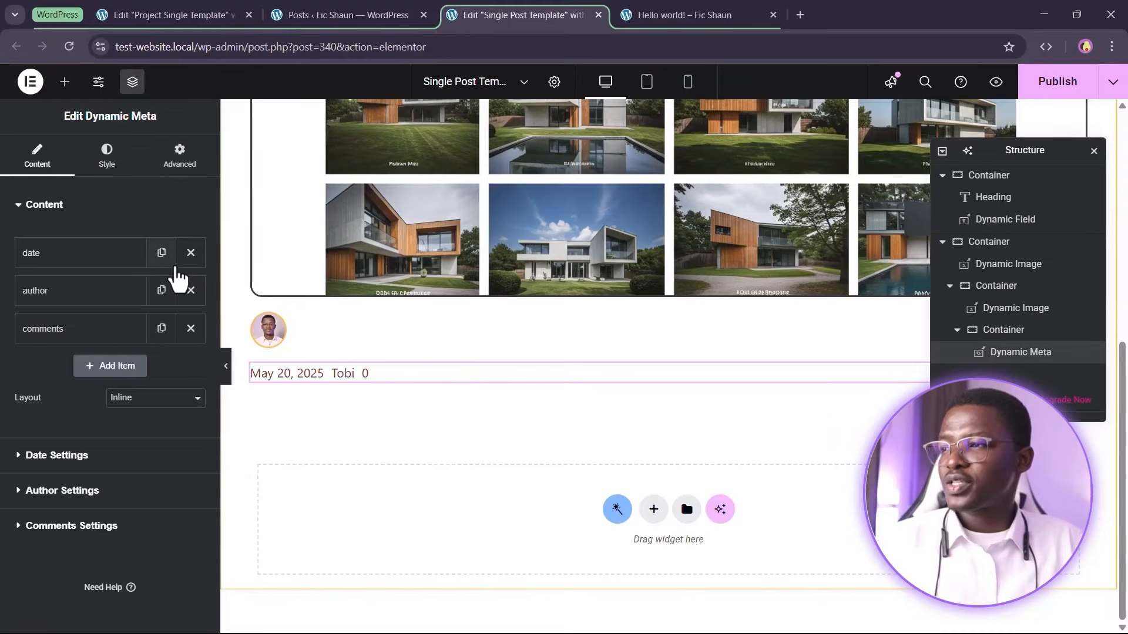
# Remove the date and comments items from the Dynamic Meta, keeping only the author item
pyautogui.click(190, 253)
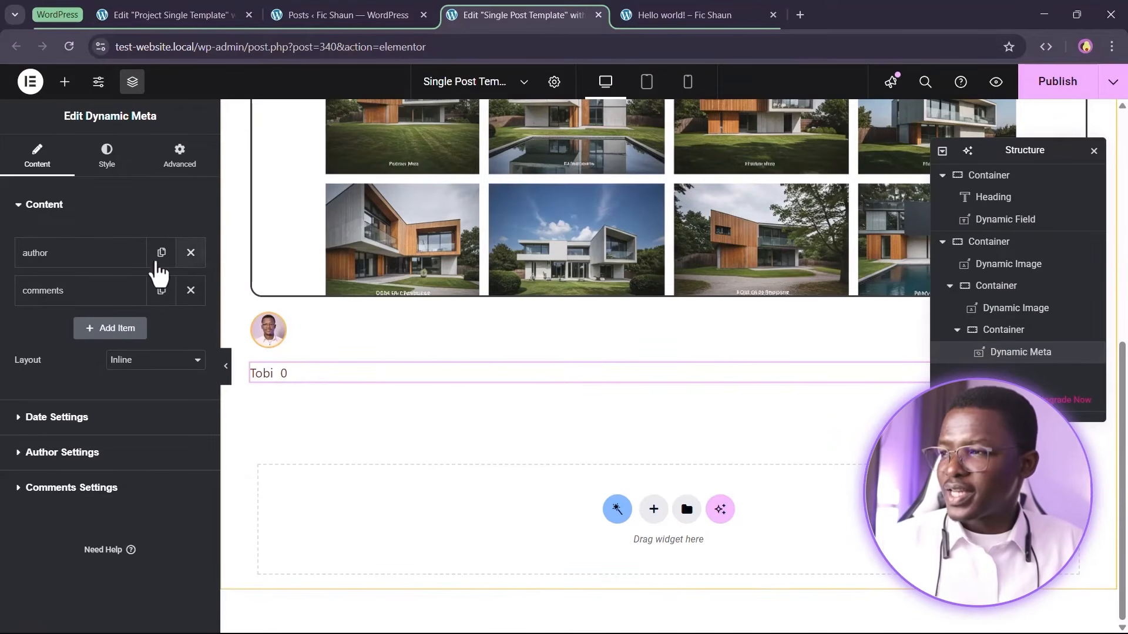
pyautogui.click(190, 290)
pyautogui.click(64, 258)
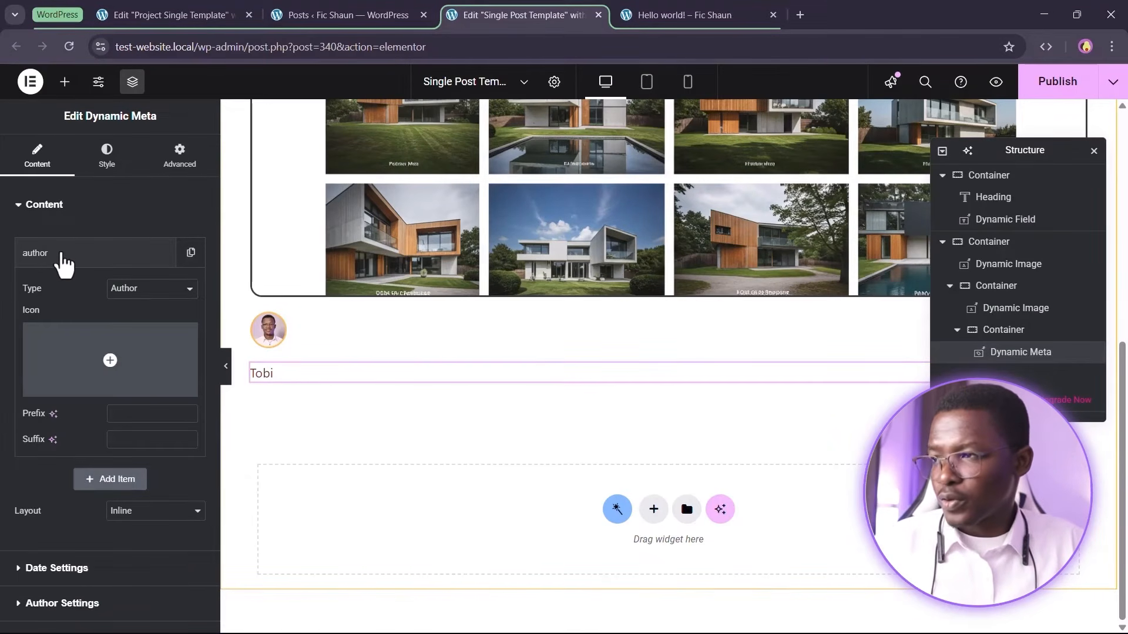
pyautogui.click(63, 255)
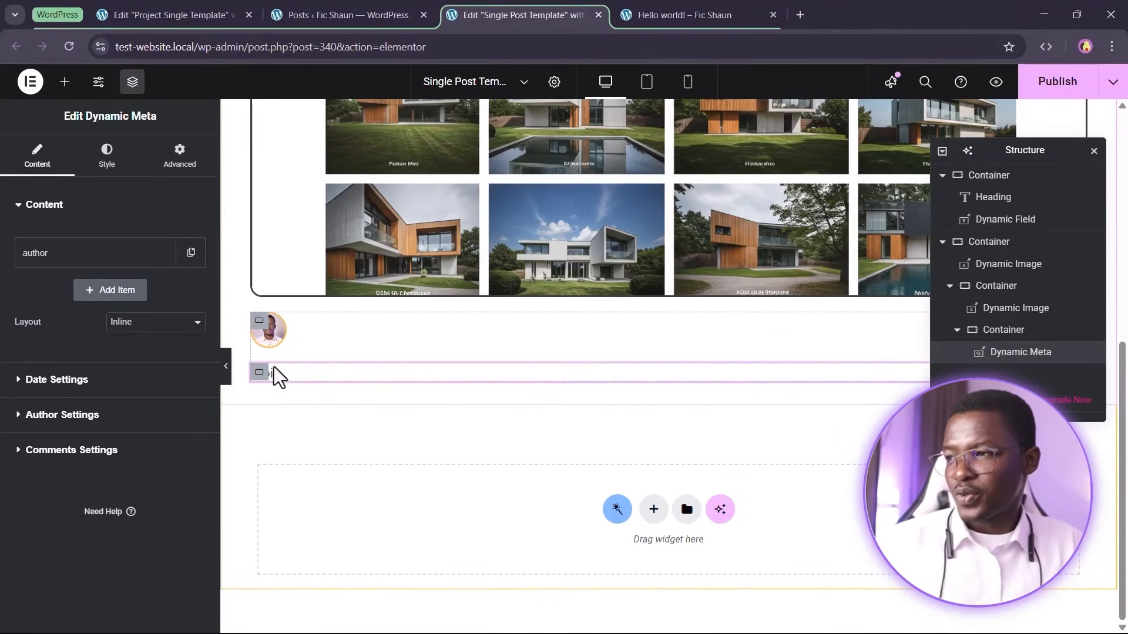
# Set the author link in the Dynamic Meta's Author Settings to None
pyautogui.click(120, 417)
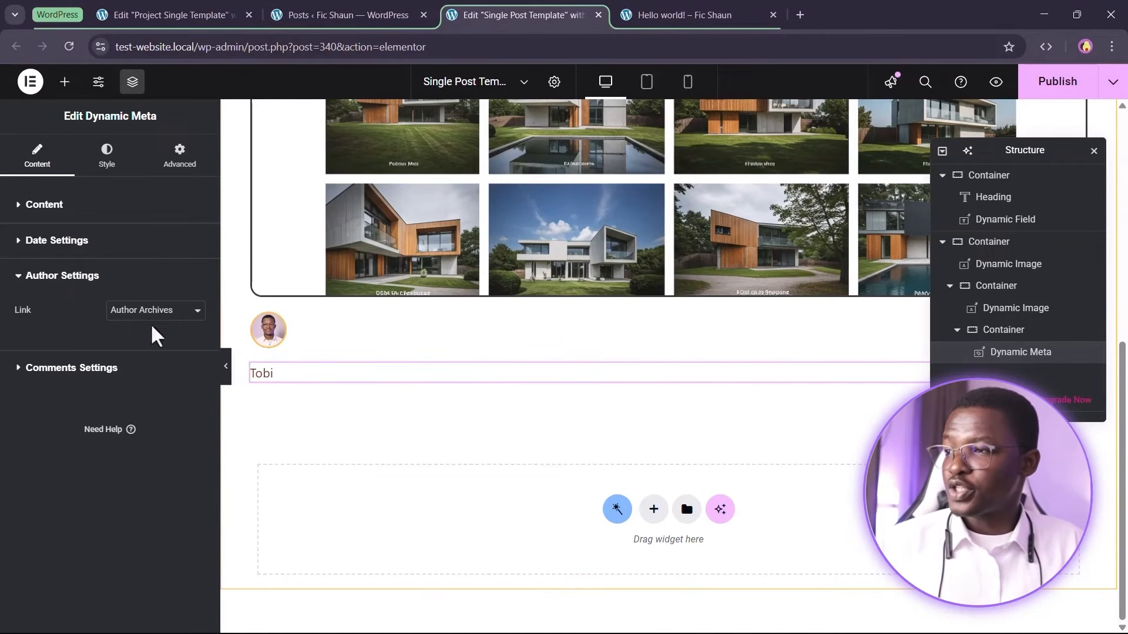
pyautogui.click(170, 311)
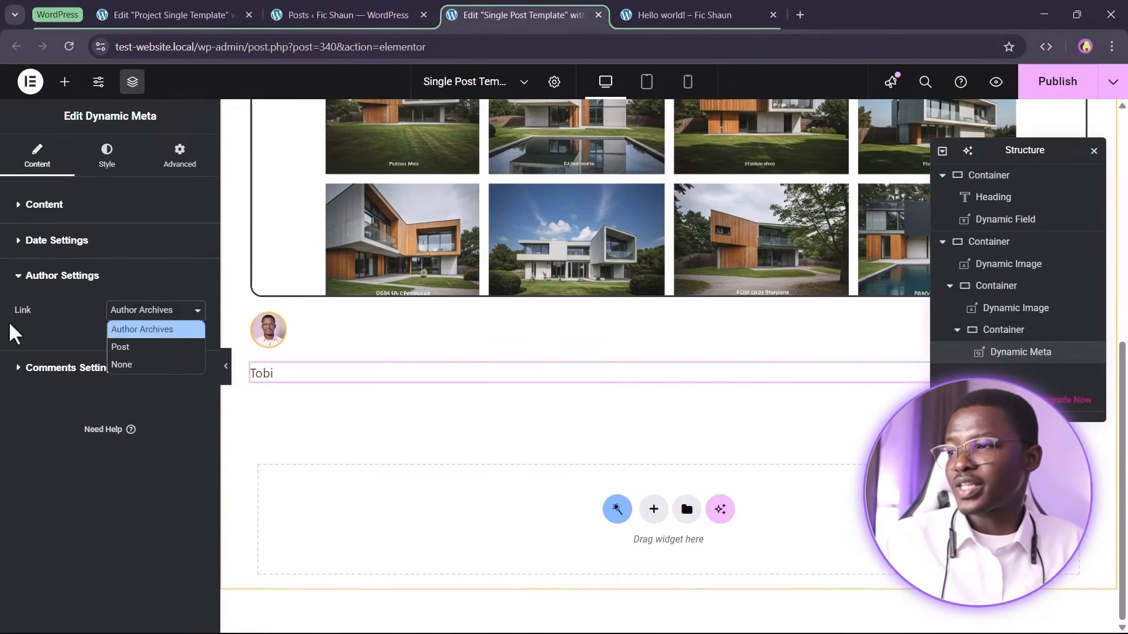
pyautogui.click(80, 316)
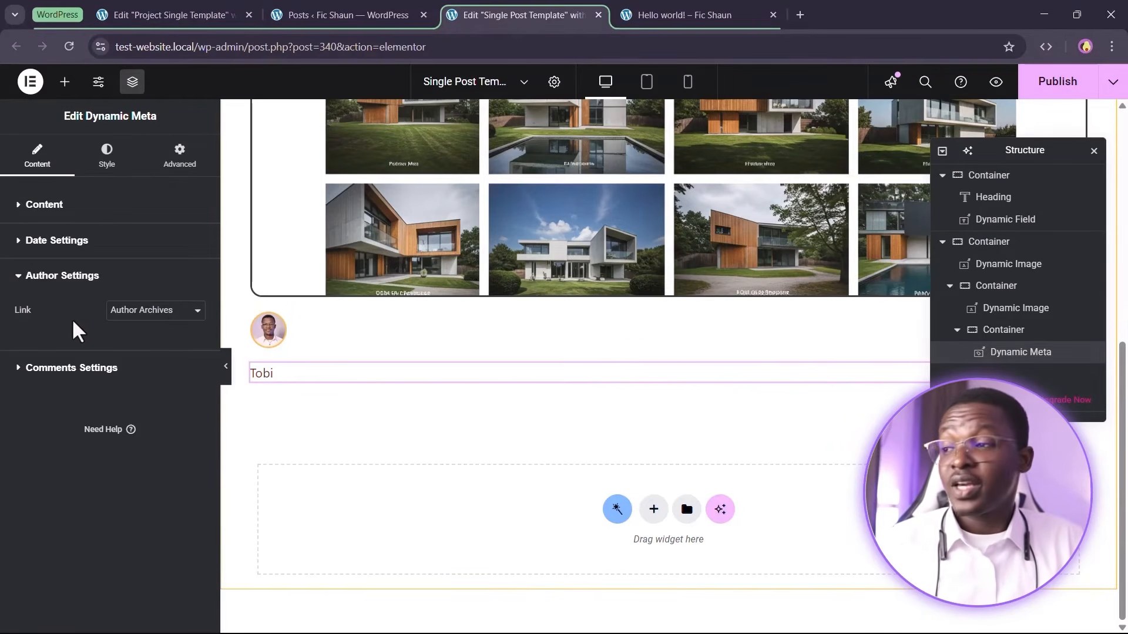
pyautogui.click(177, 314)
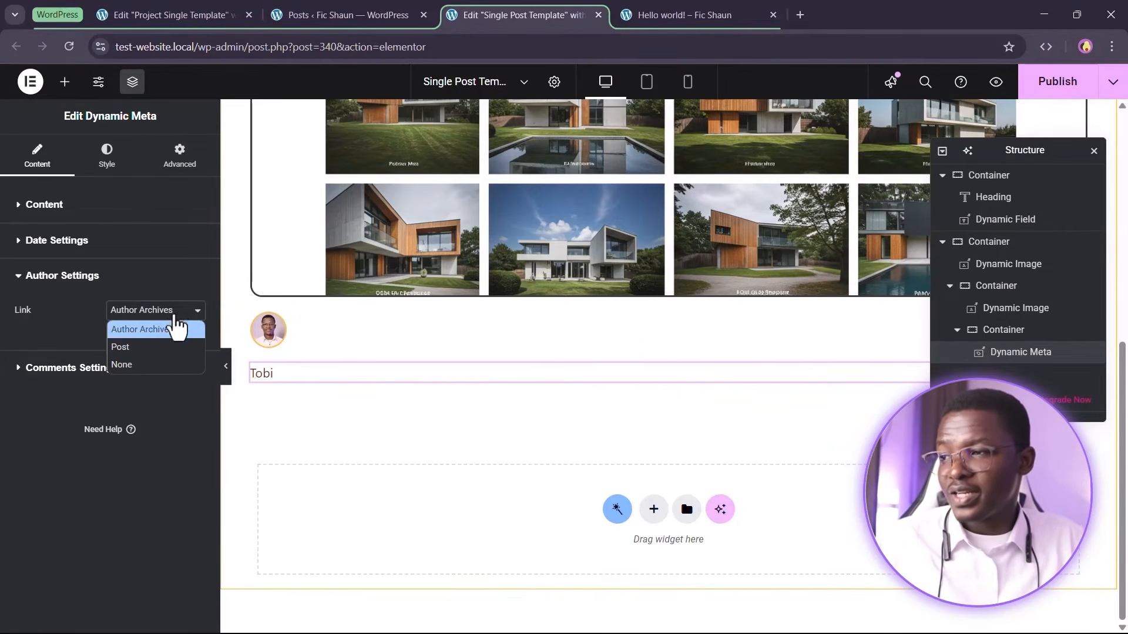
pyautogui.click(162, 359)
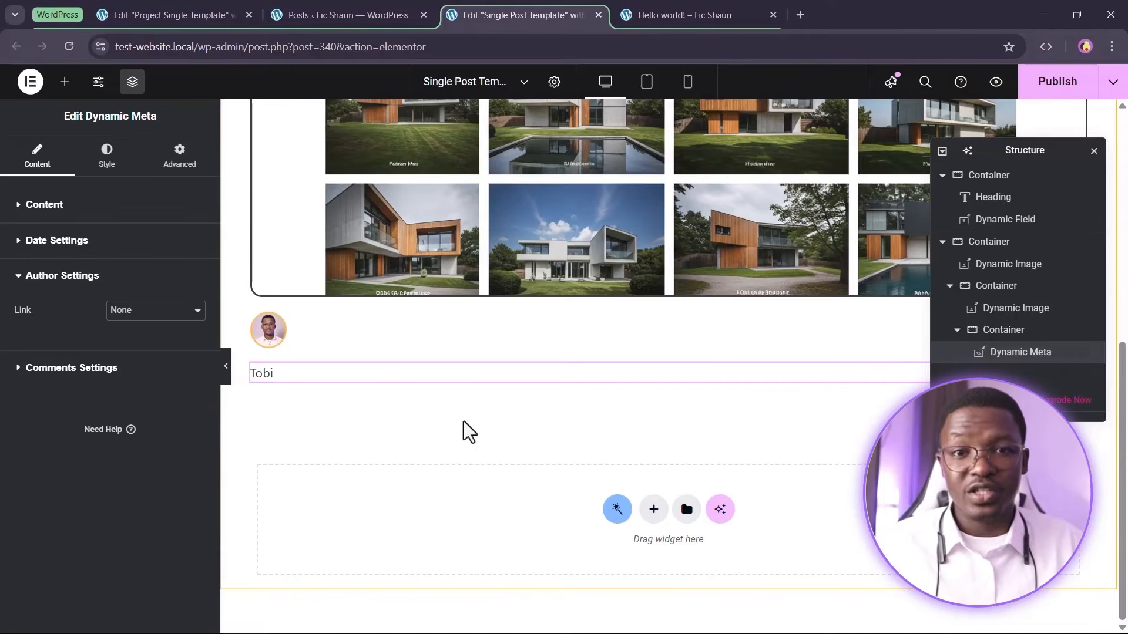
# Set the Dynamic Meta items' typography to the Heading Five global font
pyautogui.click(107, 168)
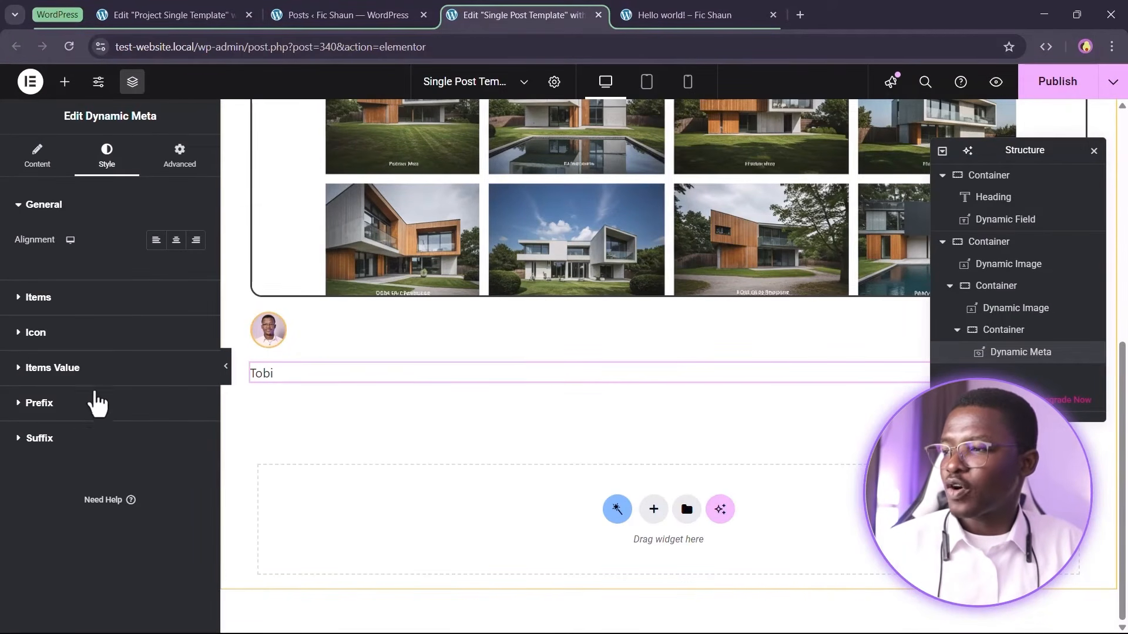
pyautogui.click(62, 299)
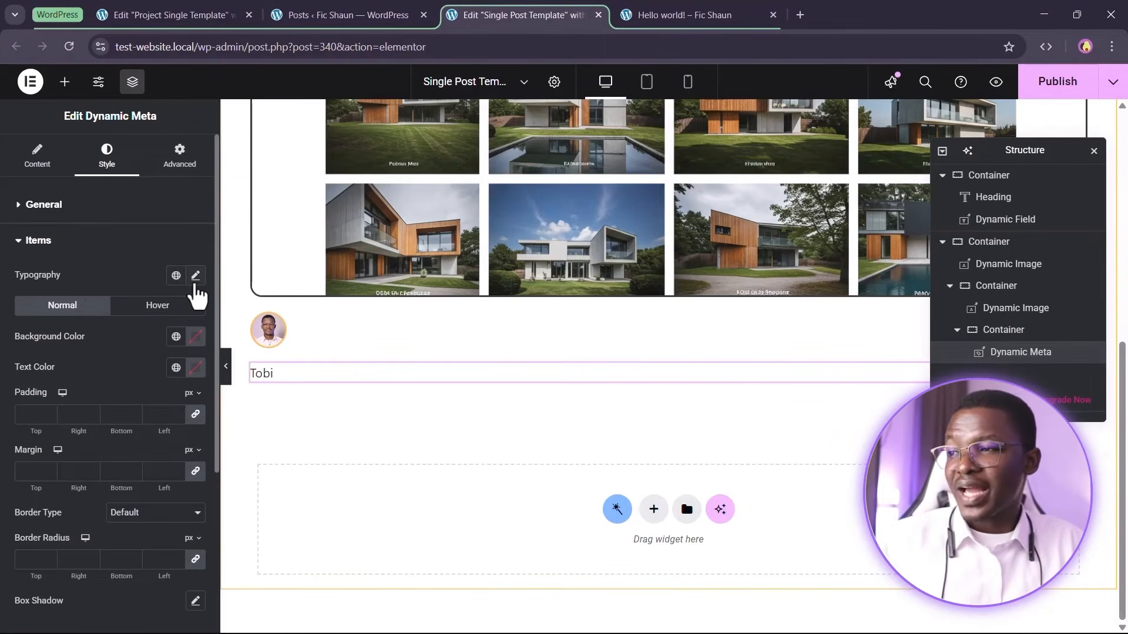
pyautogui.click(176, 276)
pyautogui.scroll(-3, 133, 528)
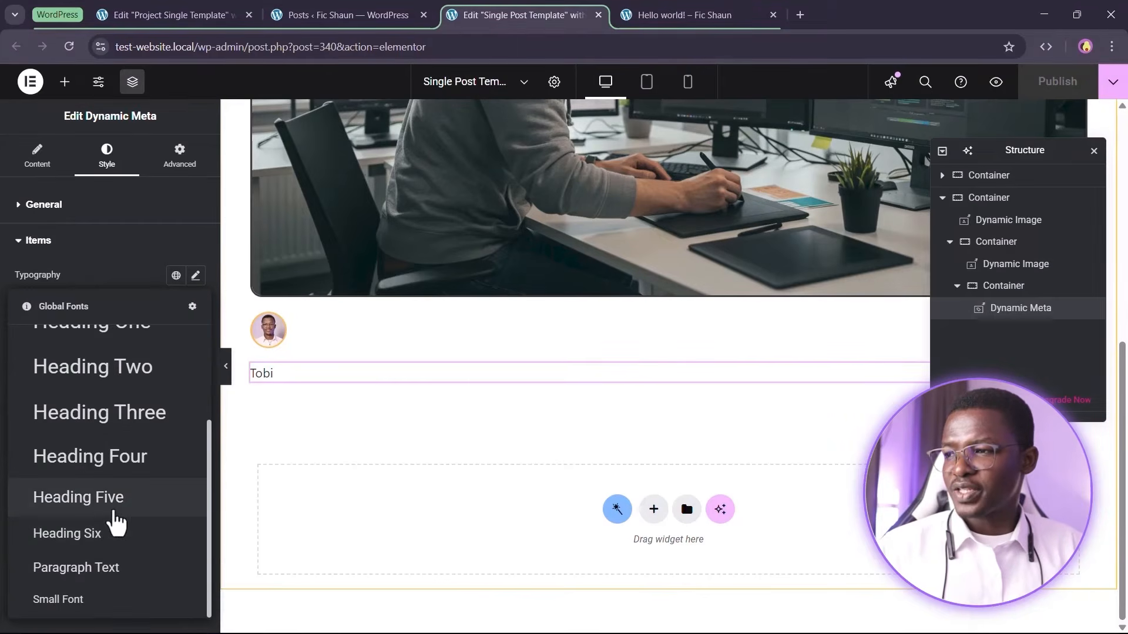
pyautogui.click(111, 505)
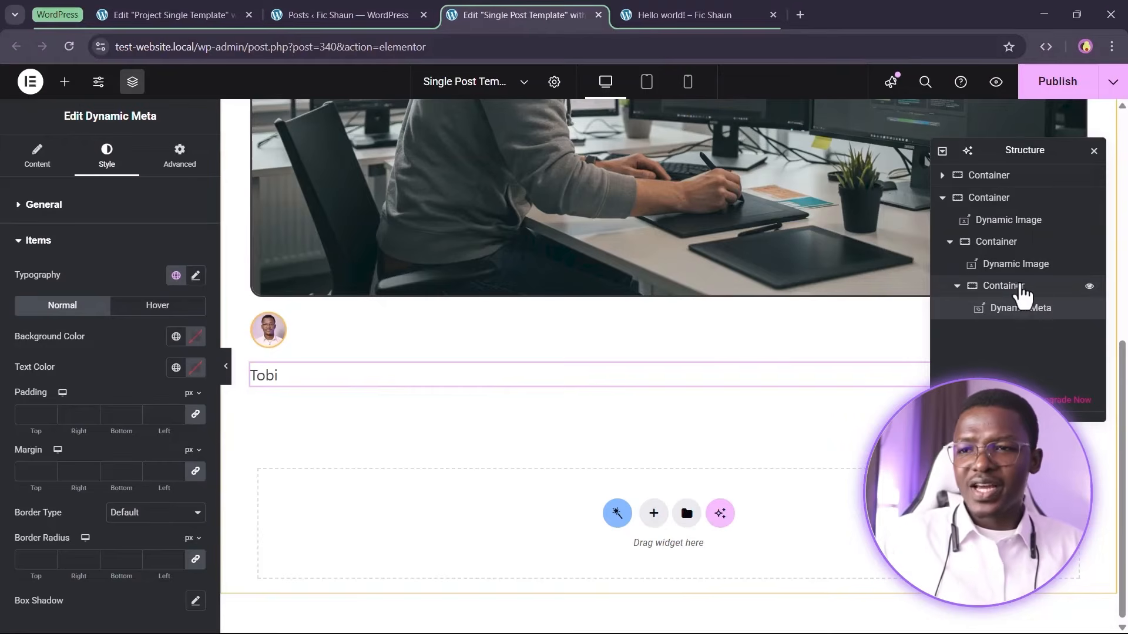
# Add a Text Editor widget below the Dynamic Meta in the same container
pyautogui.click(1014, 286)
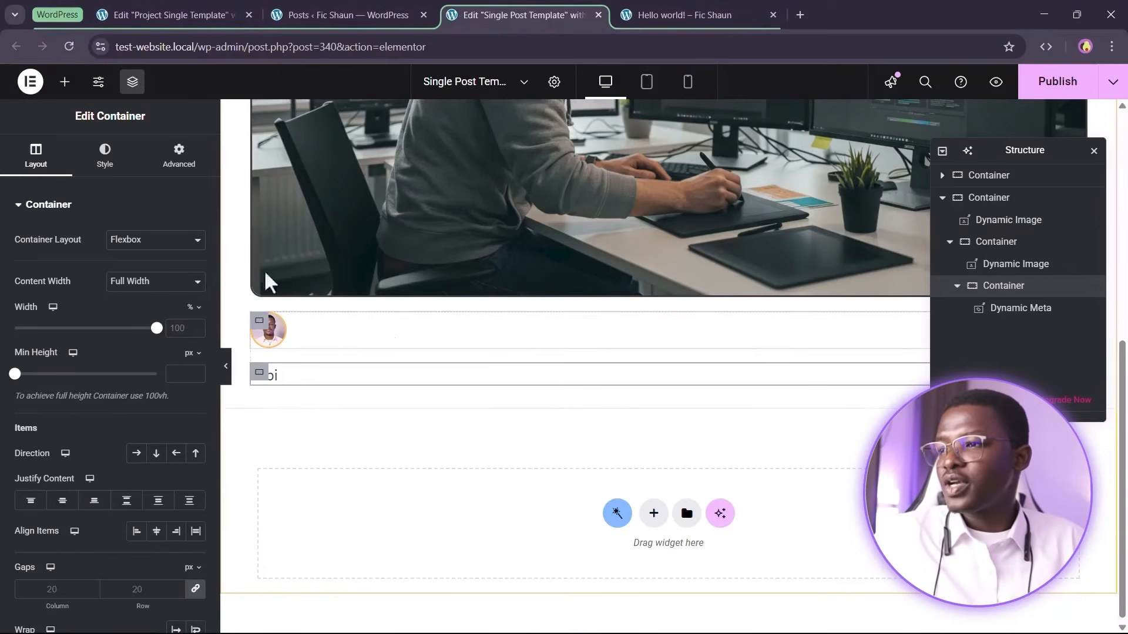
pyautogui.click(66, 84)
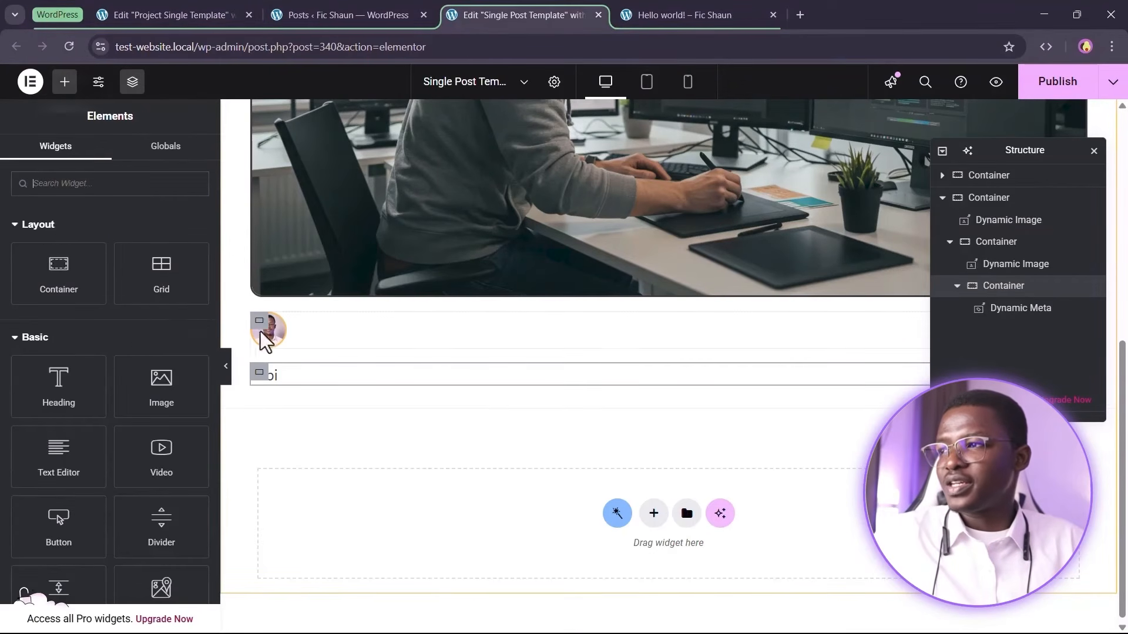
pyautogui.moveTo(88, 453); pyautogui.dragTo(295, 415)
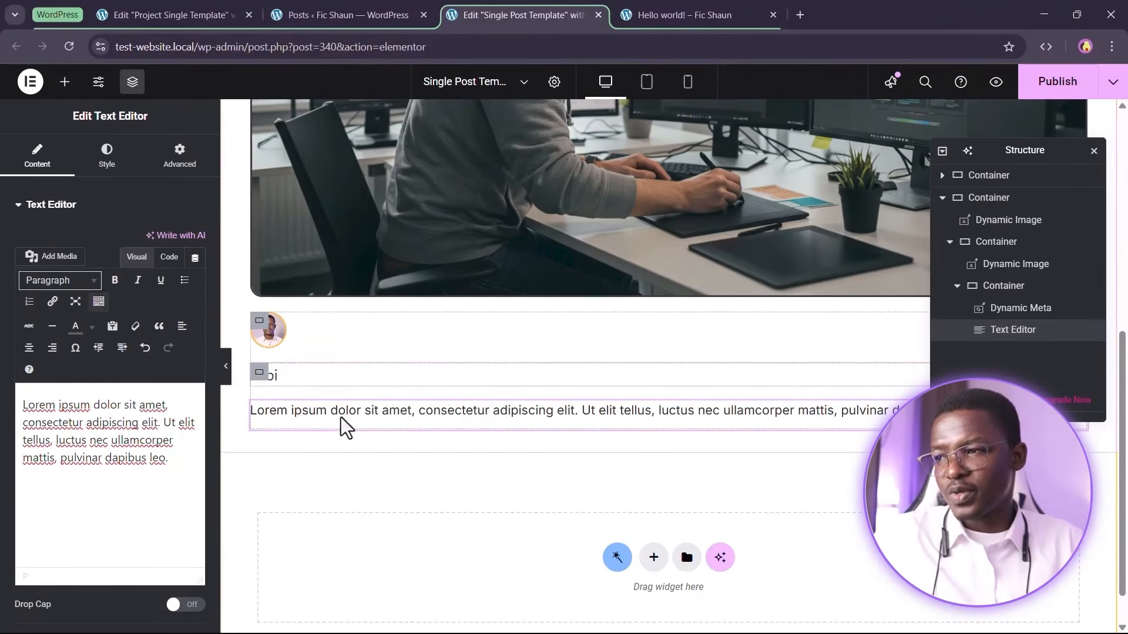
# Set the meta container's column and row gaps to 0
pyautogui.click(310, 390)
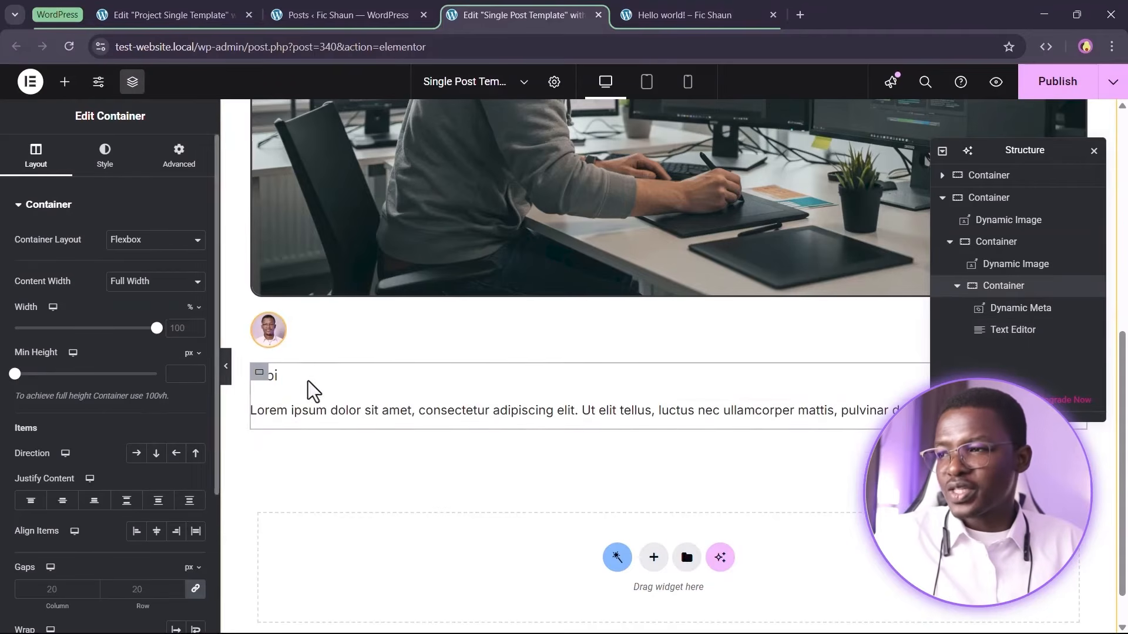
pyautogui.scroll(-2, 61, 423)
pyautogui.scroll(-2, 62, 423)
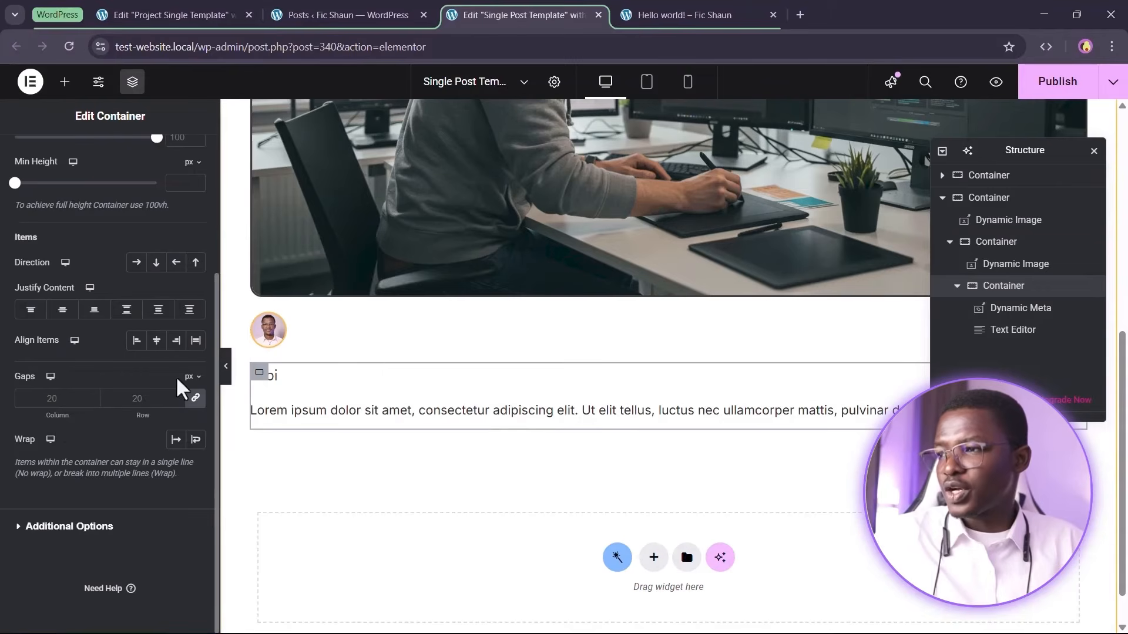
pyautogui.write('0')
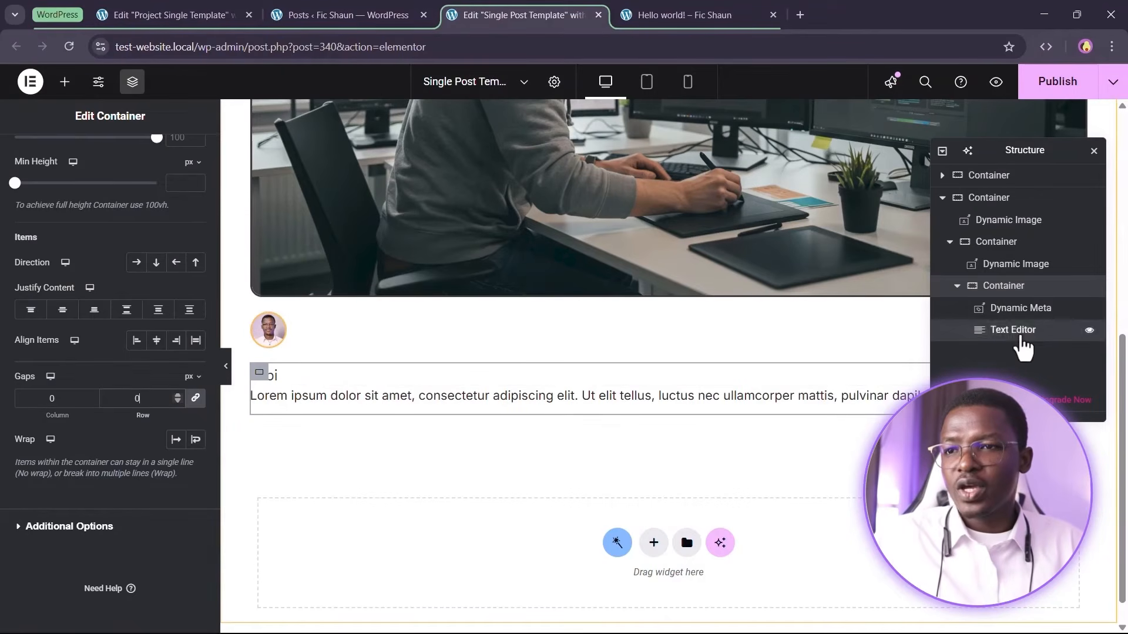
# Set the Text Editor's typography to the Small Font global font
pyautogui.click(1021, 333)
pyautogui.click(106, 156)
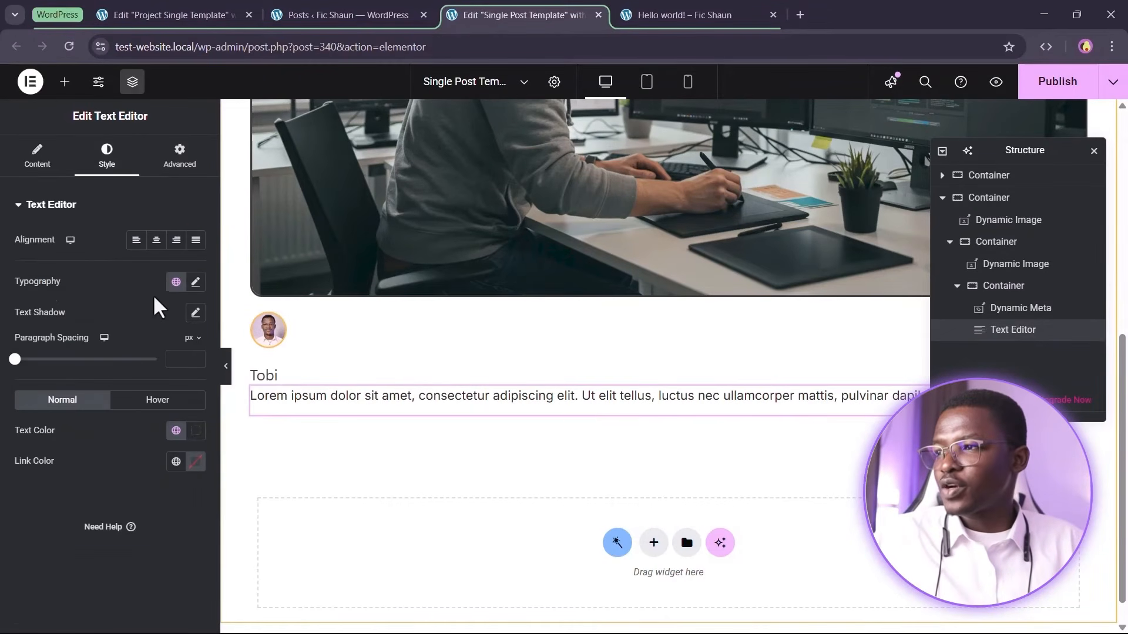
pyautogui.click(176, 282)
pyautogui.scroll(-3, 141, 552)
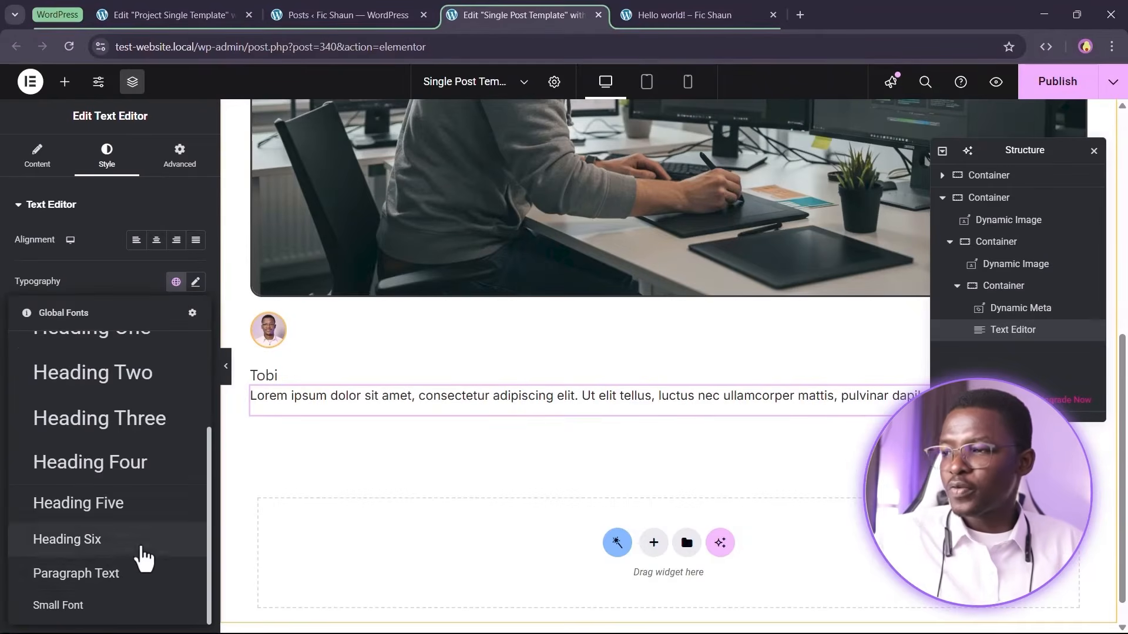
pyautogui.click(105, 604)
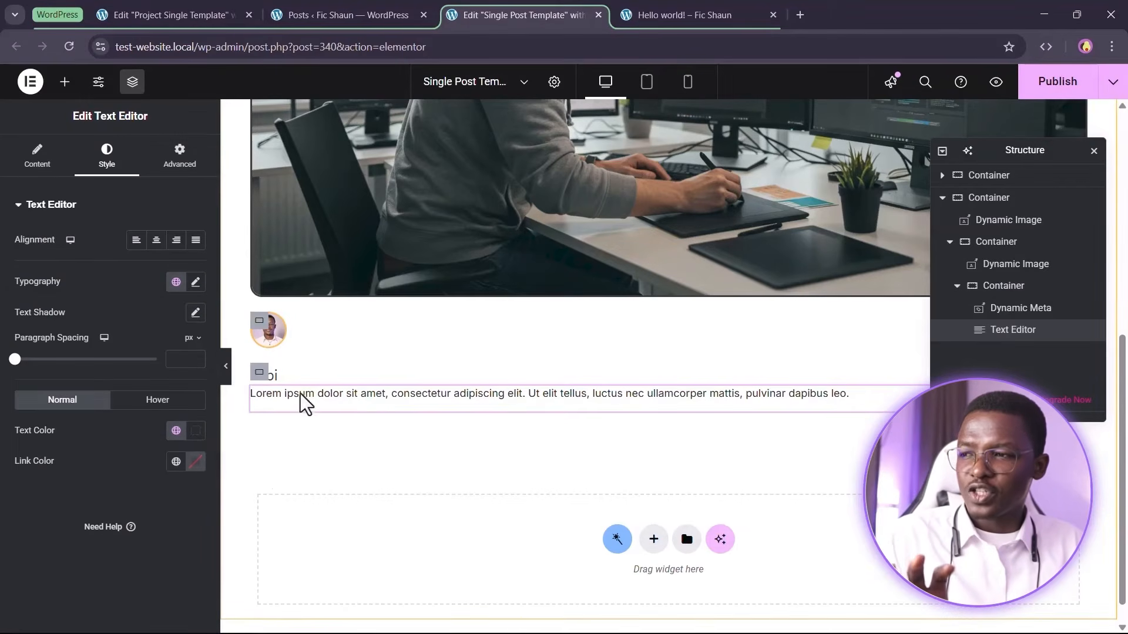
# Replace the Text Editor's placeholder text with Author
pyautogui.click(37, 157)
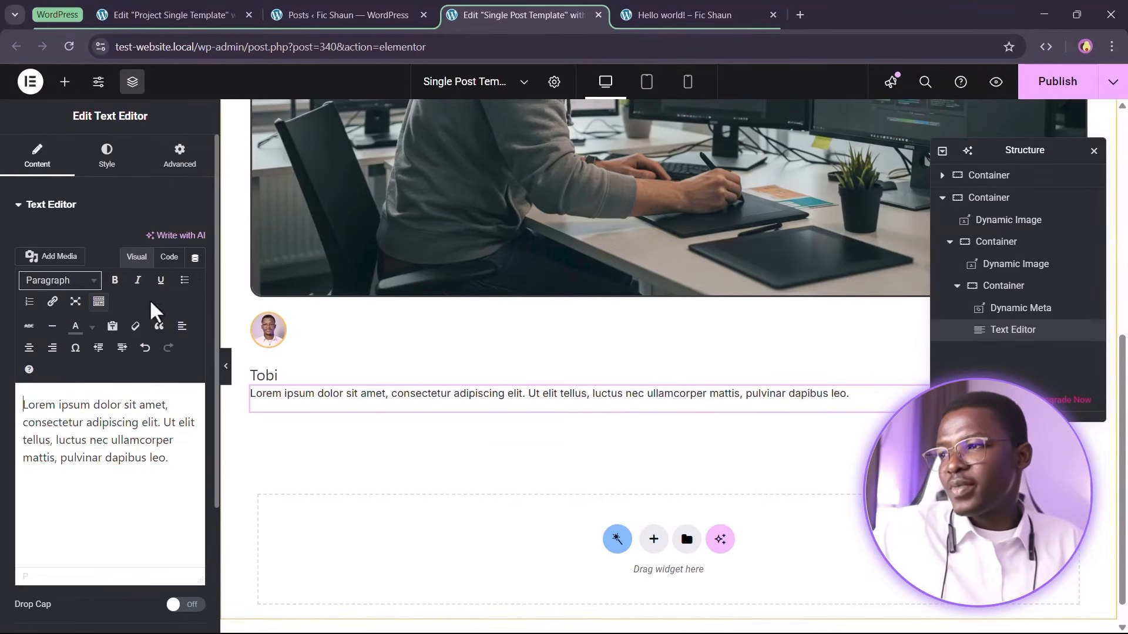
pyautogui.hotkey('ctrl', 'a')
pyautogui.write('Autho')
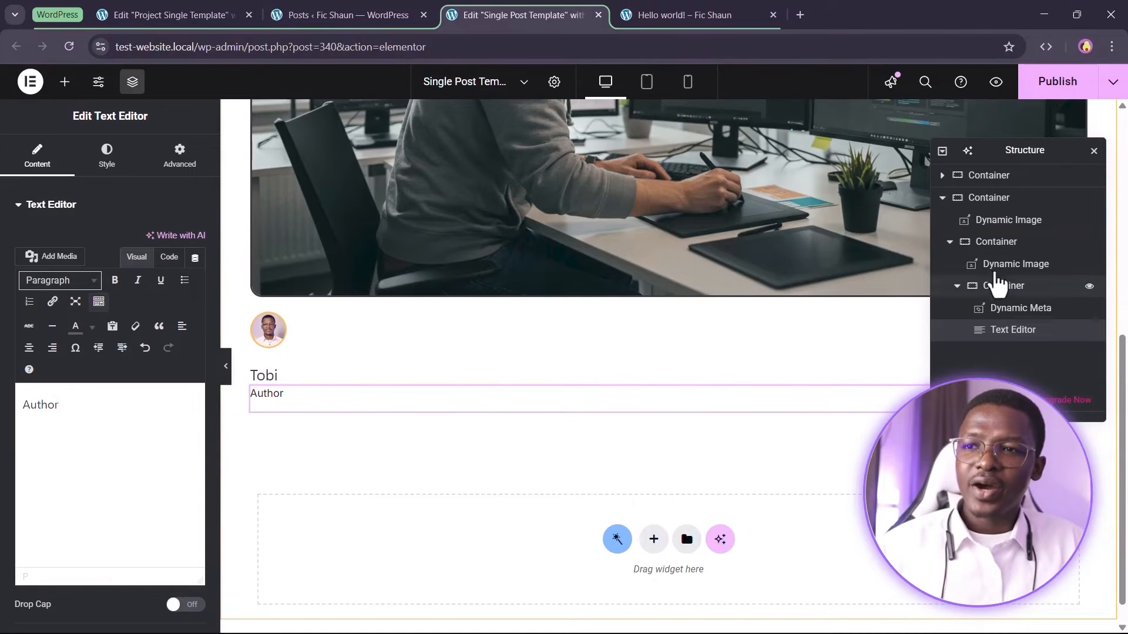
# Set the author container's item direction to row so the avatar sits beside the name
pyautogui.click(627, 365)
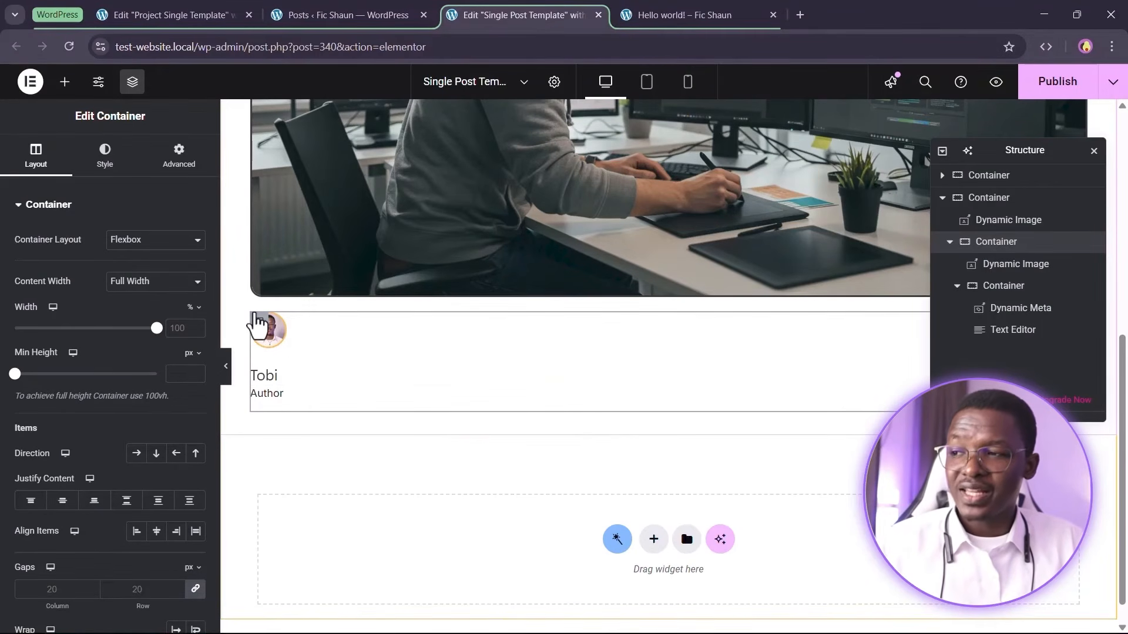
pyautogui.click(147, 247)
pyautogui.click(145, 252)
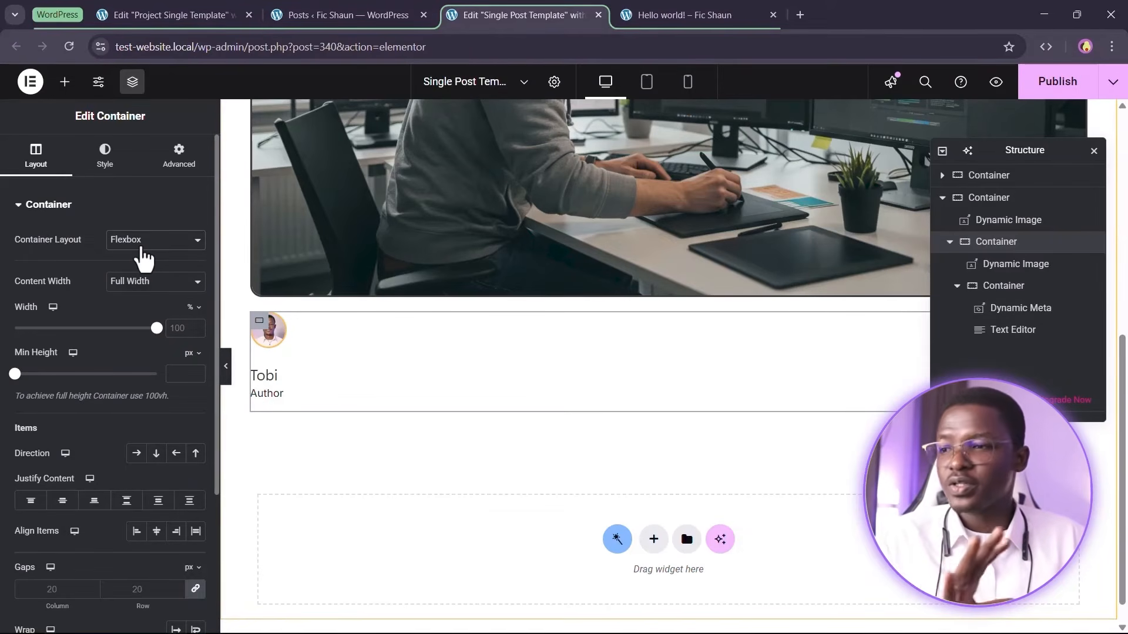
pyautogui.scroll(-3, 140, 258)
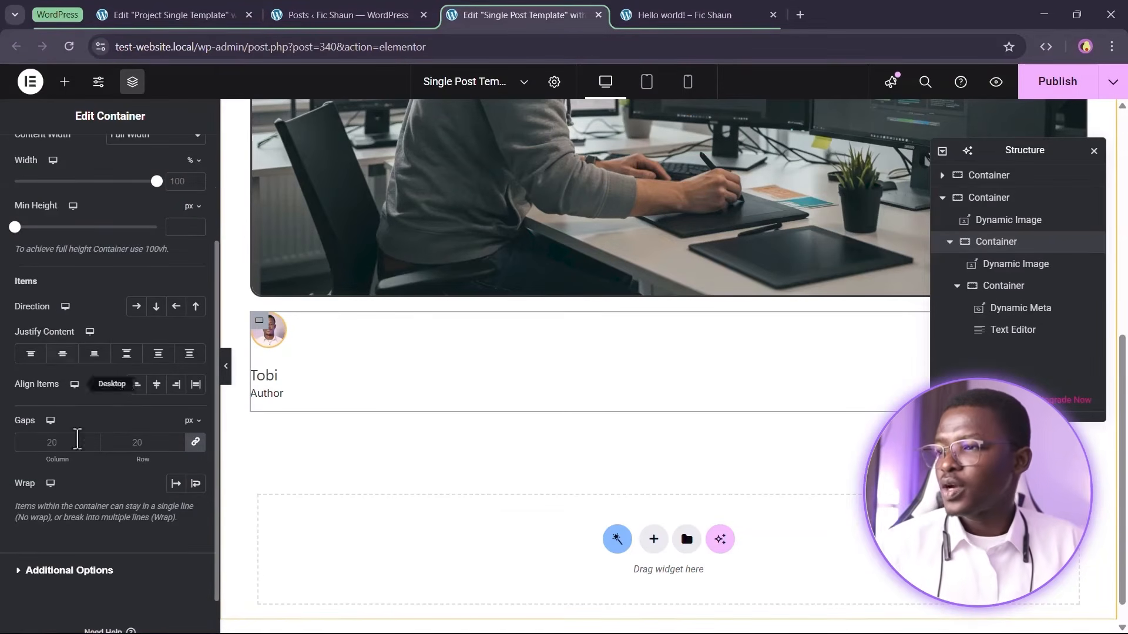
pyautogui.click(136, 308)
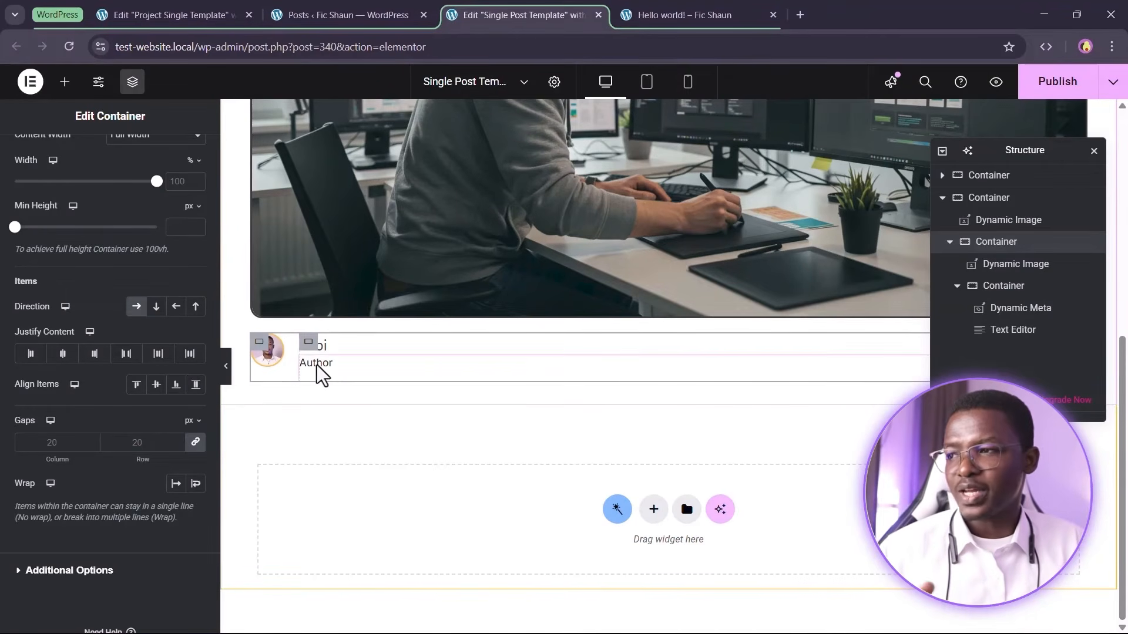
# Publish the template and review the author section on the live Hello world post
pyautogui.click(1057, 82)
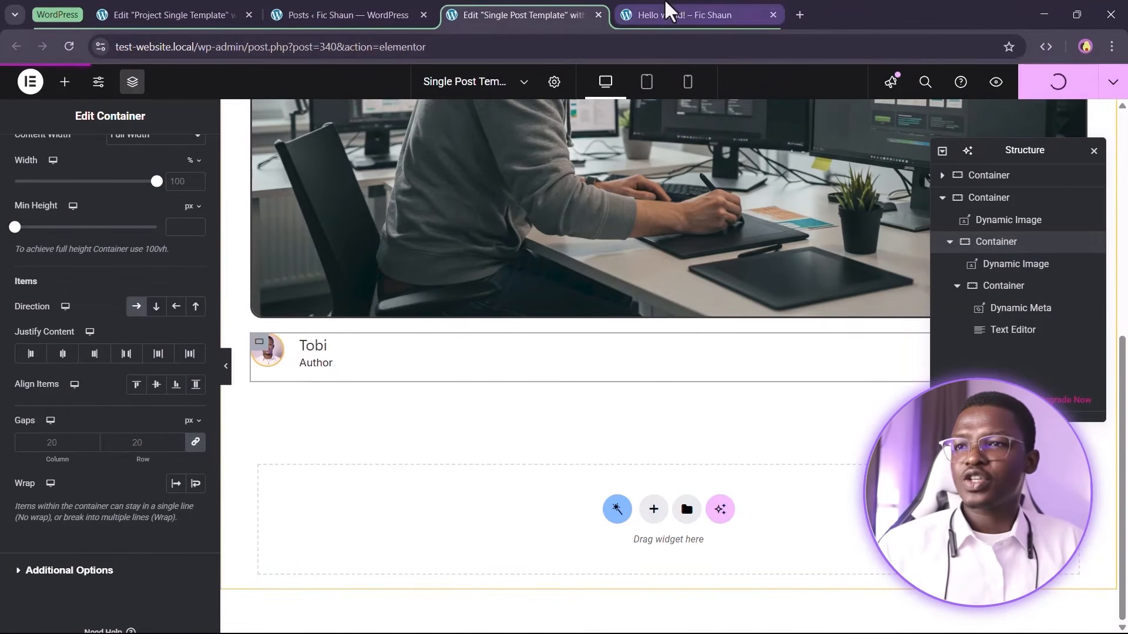
pyautogui.click(668, 12)
pyautogui.click(69, 45)
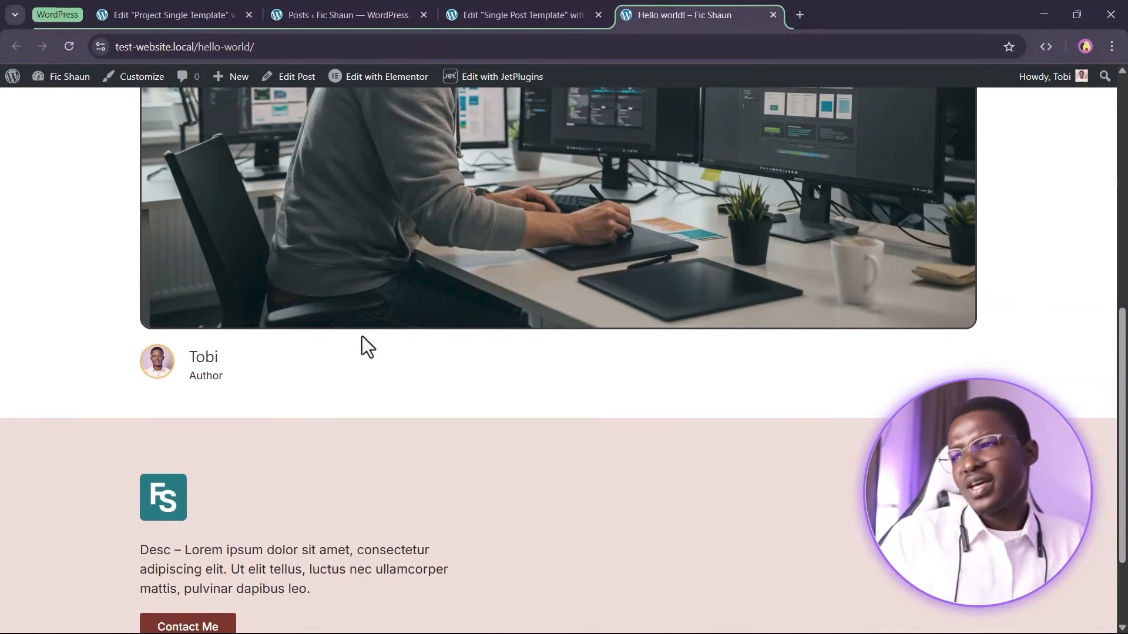
pyautogui.scroll(5, 362, 336)
pyautogui.scroll(-7, 362, 336)
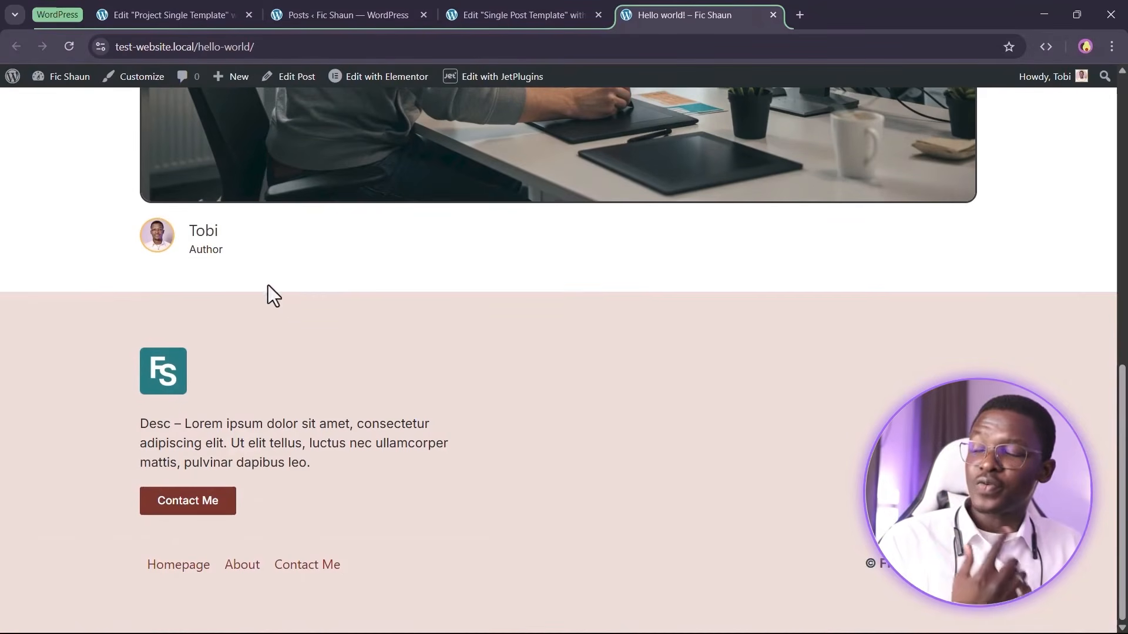
pyautogui.scroll(1, 421, 352)
pyautogui.moveTo(186, 426); pyautogui.dragTo(185, 425)
pyautogui.click(300, 420)
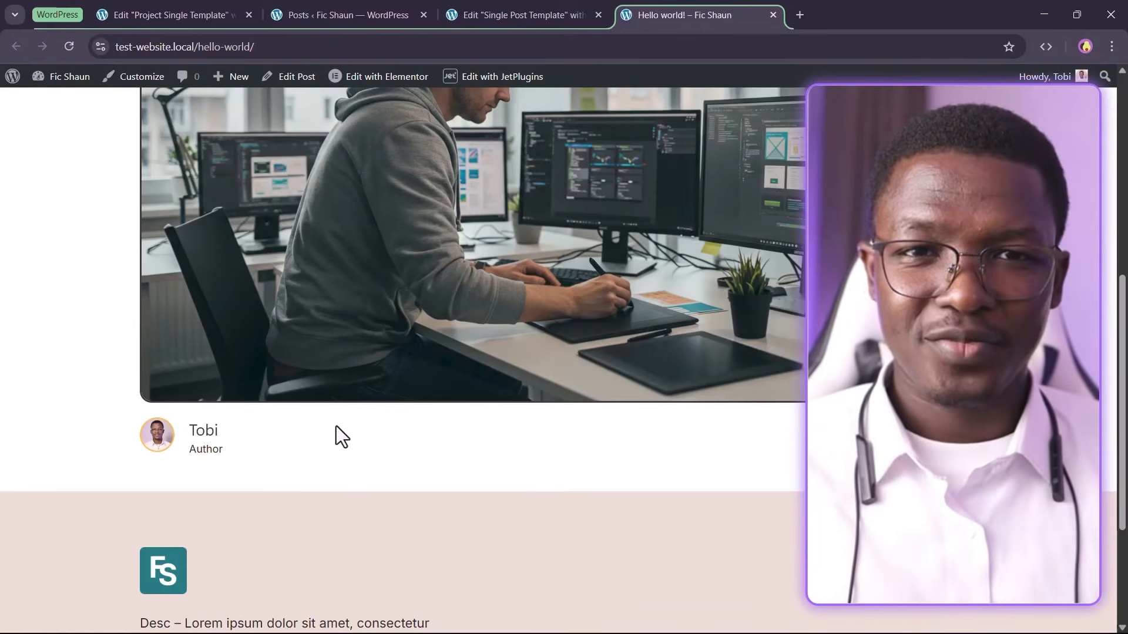
pyautogui.click(505, 15)
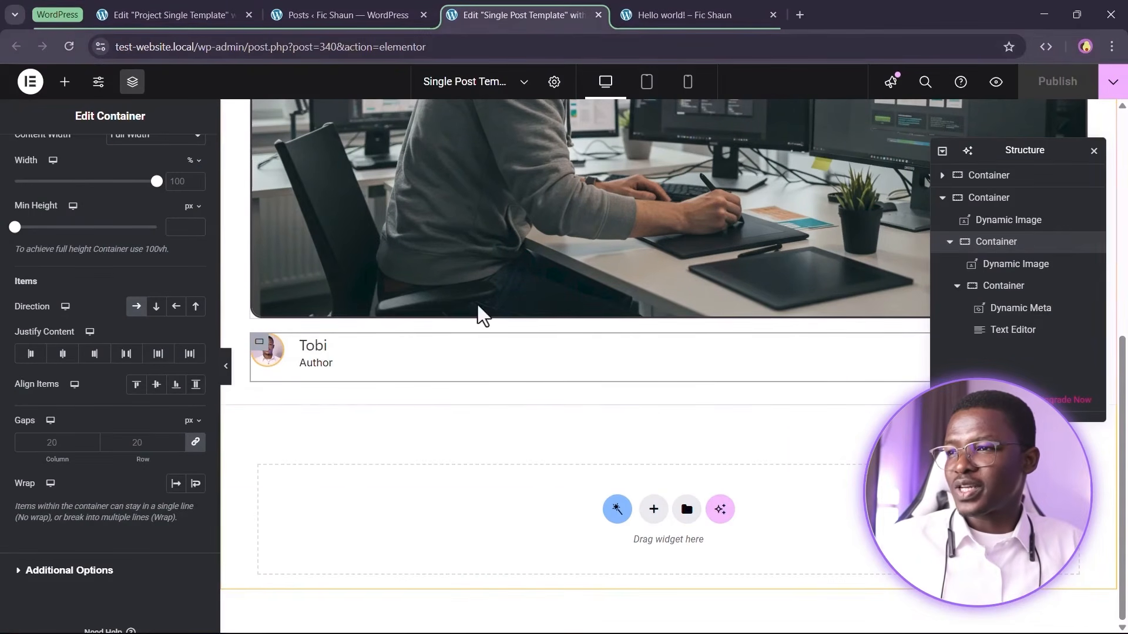
# Add a new container below the author section
pyautogui.hotkey('alt', 'Tab')
pyautogui.scroll(-5, 607, 289)
pyautogui.scroll(-4, 544, 300)
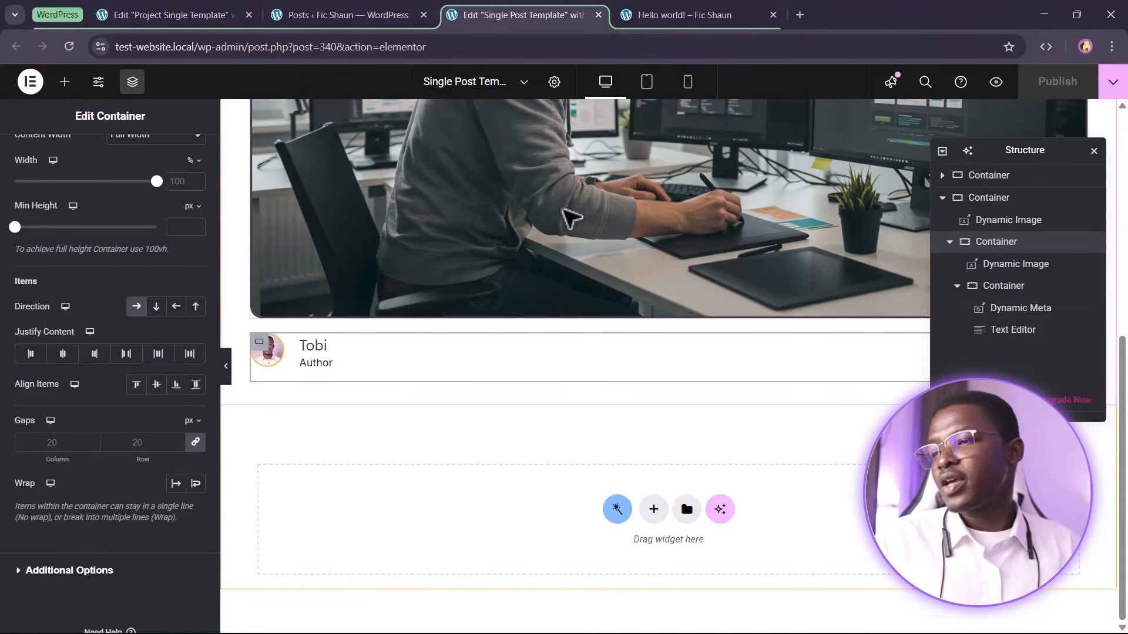
pyautogui.scroll(6, 728, 240)
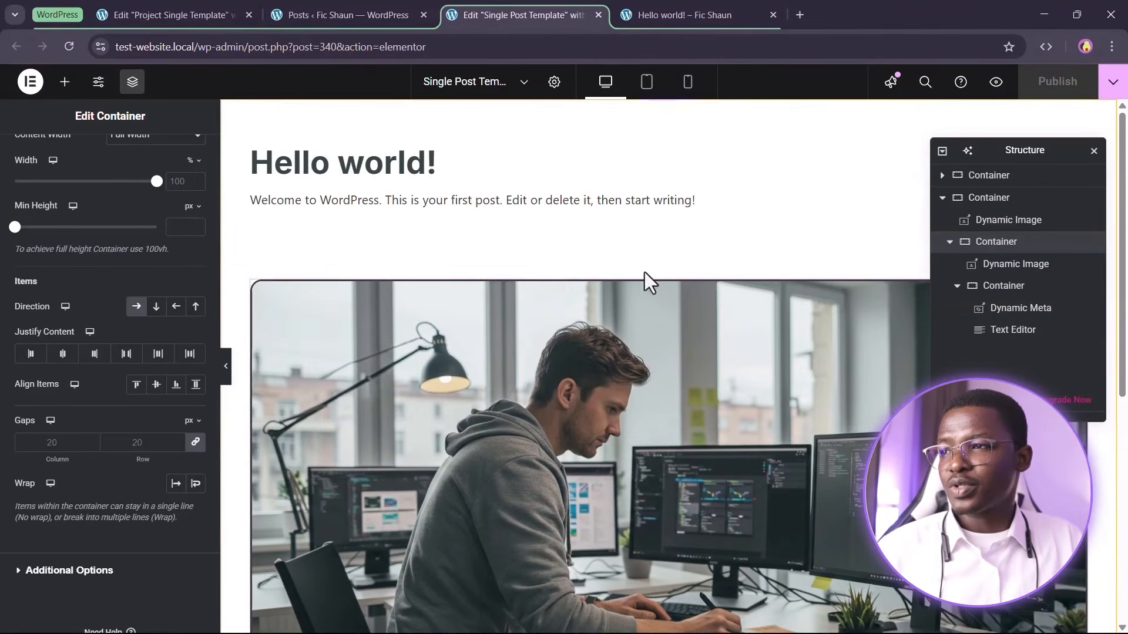
pyautogui.rightClick(697, 291)
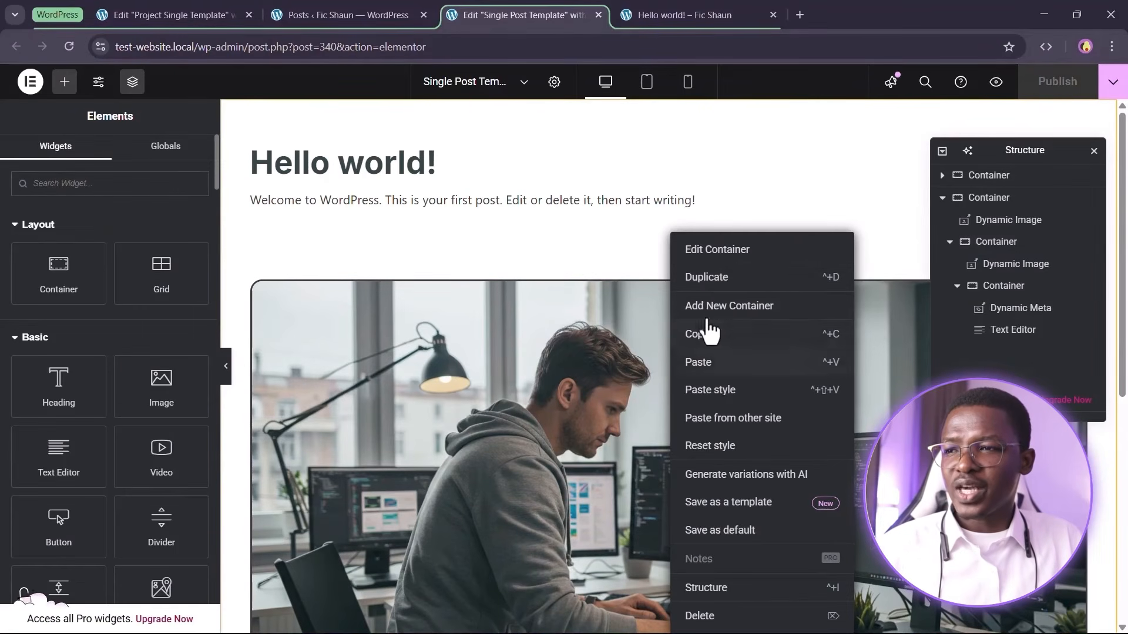
pyautogui.scroll(-7, 505, 301)
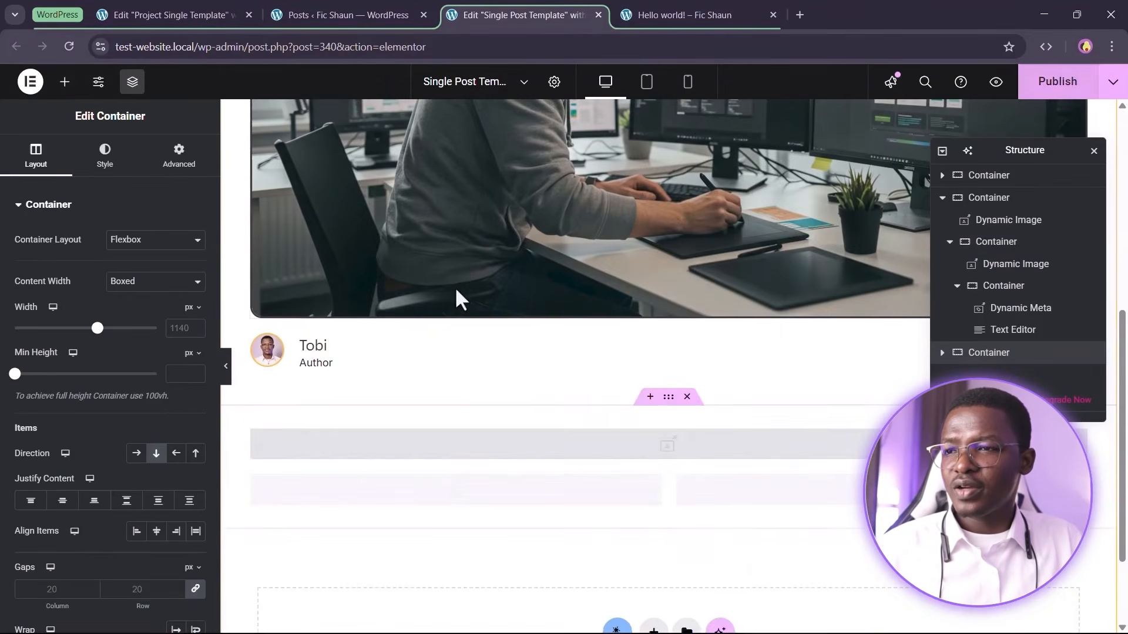
pyautogui.scroll(-5, 532, 357)
pyautogui.rightClick(443, 224)
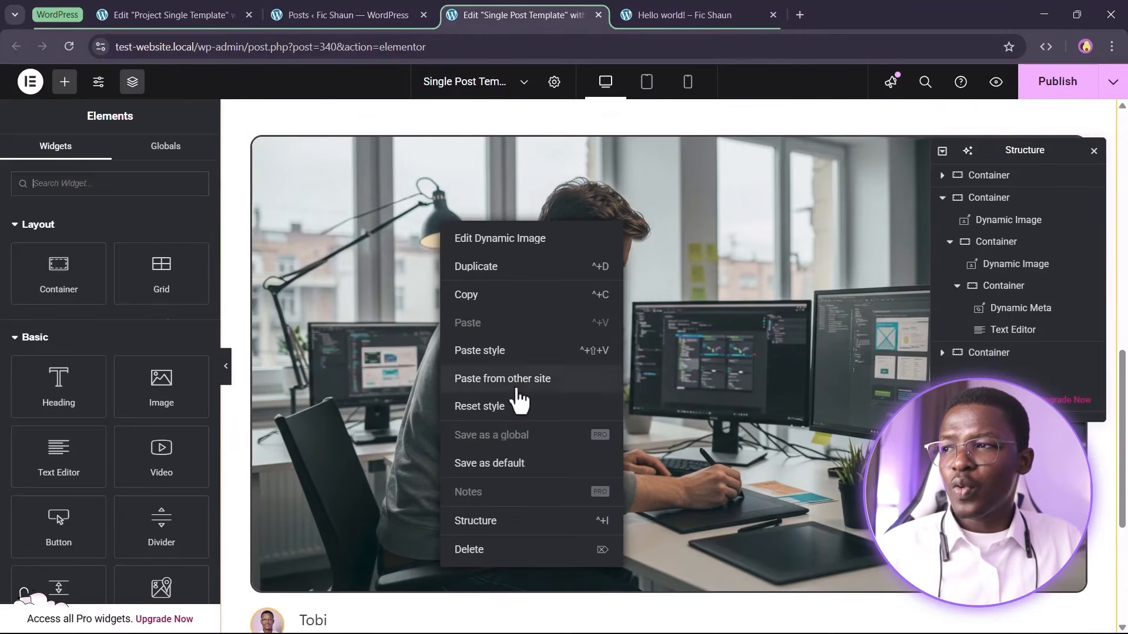
pyautogui.click(477, 563)
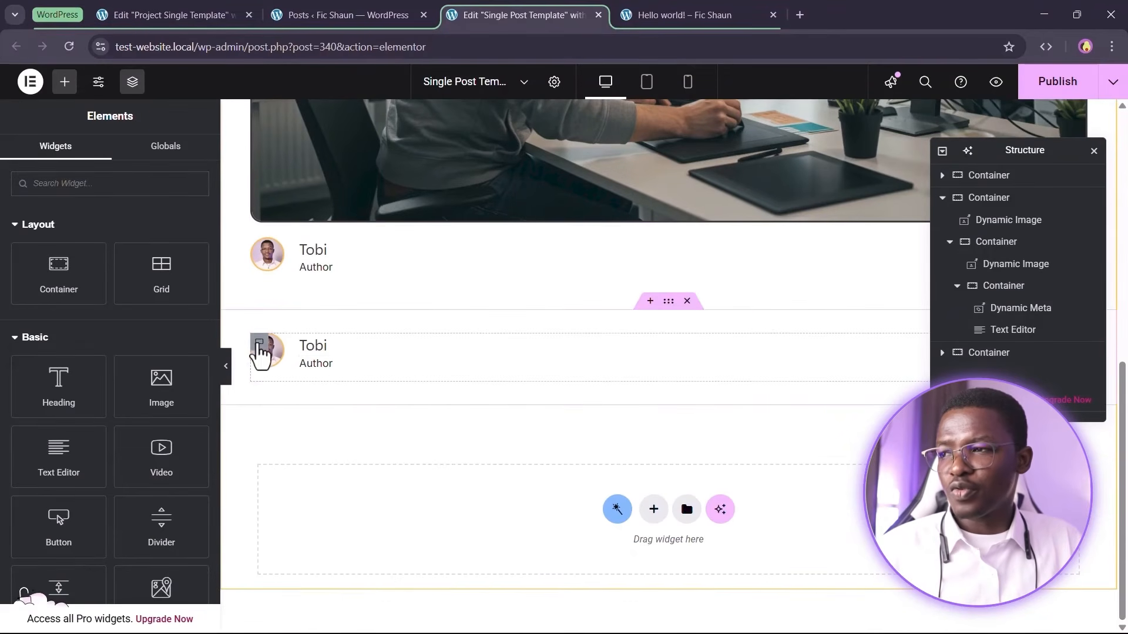
pyautogui.rightClick(276, 355)
pyautogui.click(289, 614)
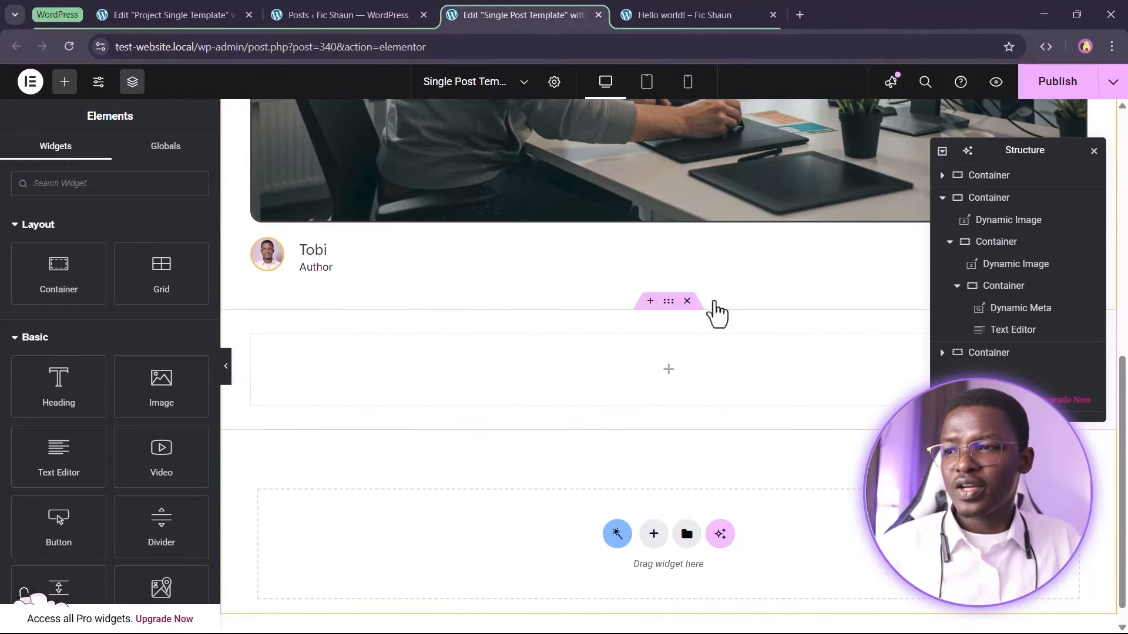
# Set the new container's boxed width to about 878 px
pyautogui.click(668, 301)
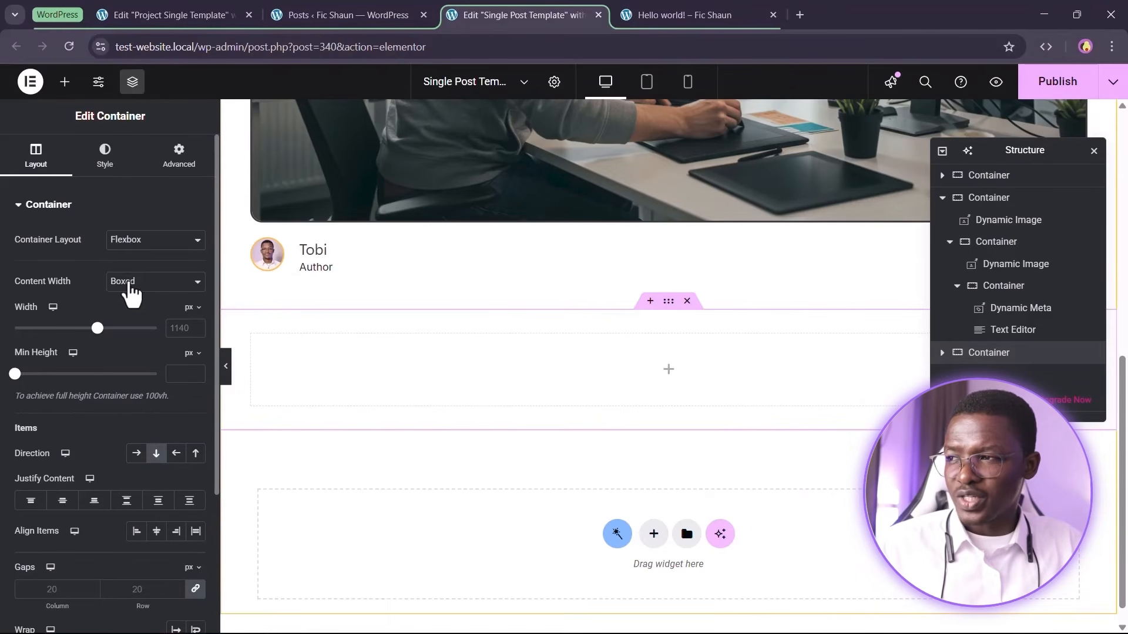
pyautogui.click(132, 283)
pyautogui.click(142, 316)
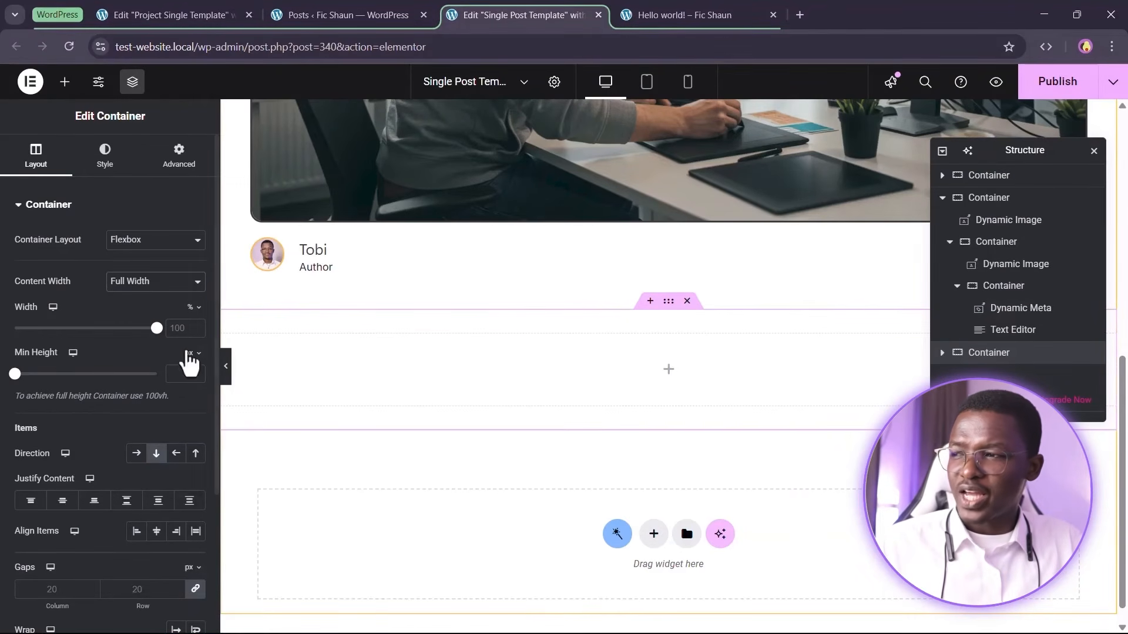
pyautogui.click(150, 281)
pyautogui.click(146, 300)
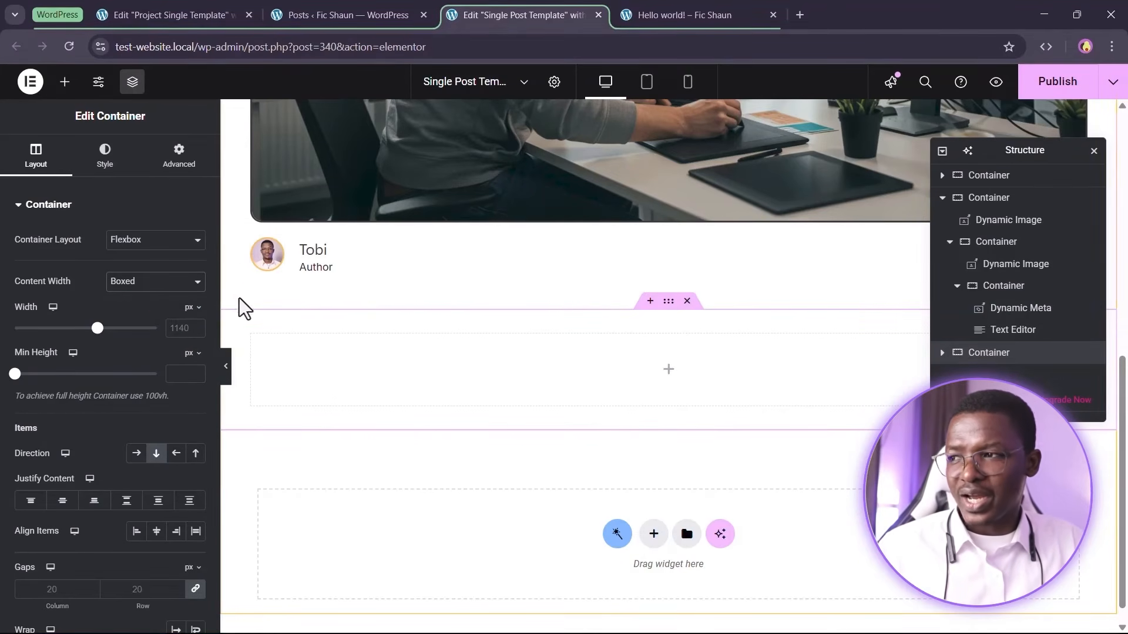
pyautogui.moveTo(97, 328); pyautogui.dragTo(80, 328)
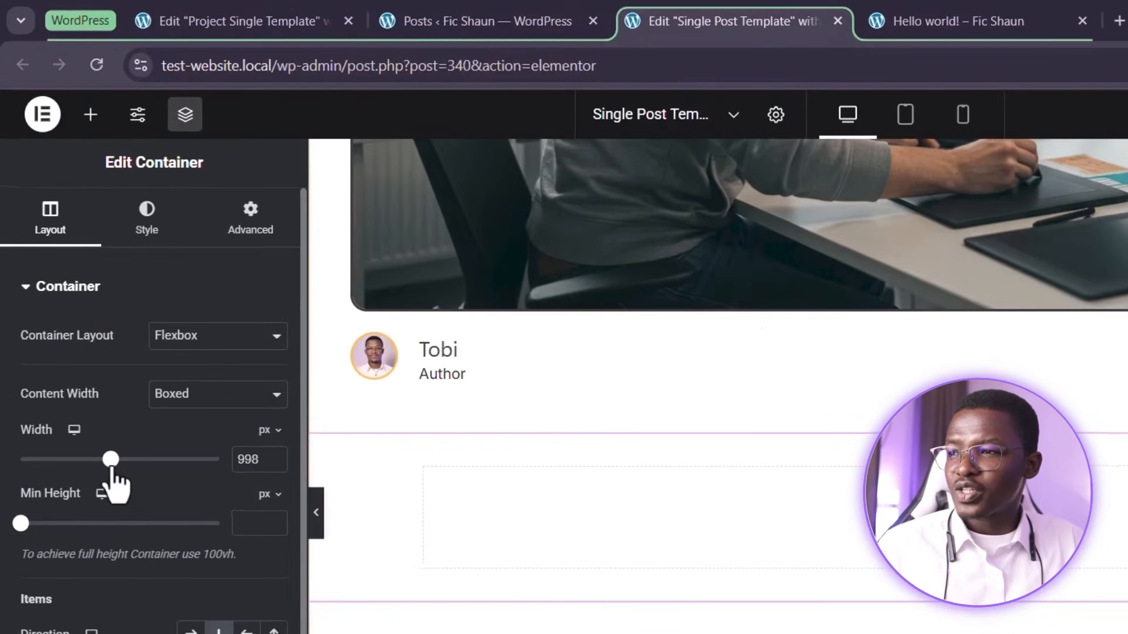
pyautogui.moveTo(111, 461); pyautogui.dragTo(91, 461)
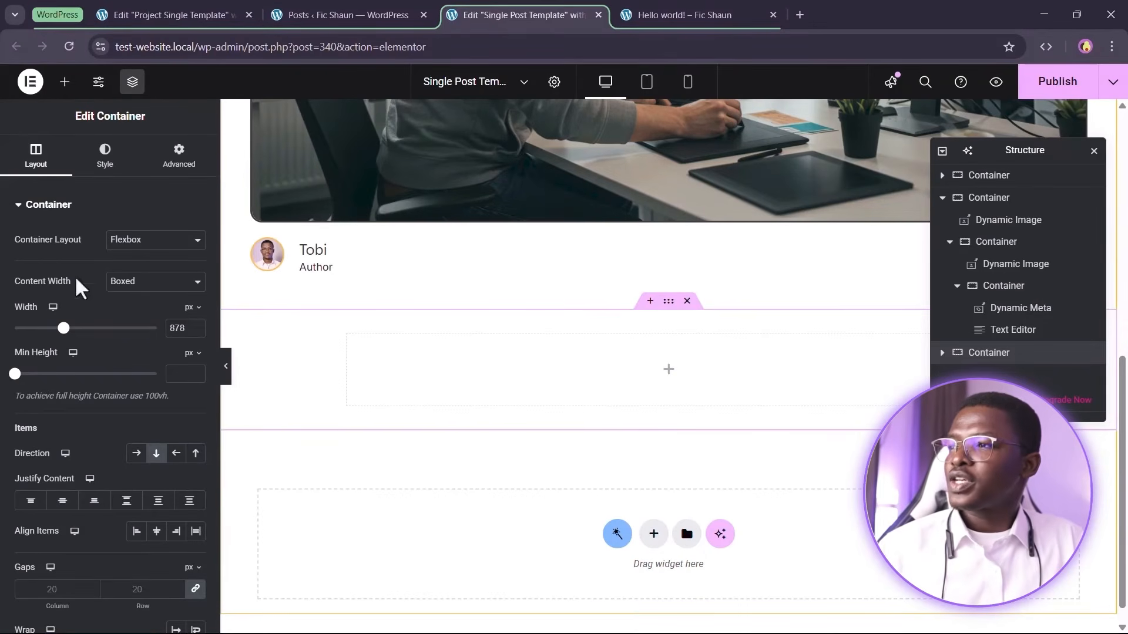
# Try to add the Breadcrumbs widget by searching the widgets for bread
pyautogui.click(65, 81)
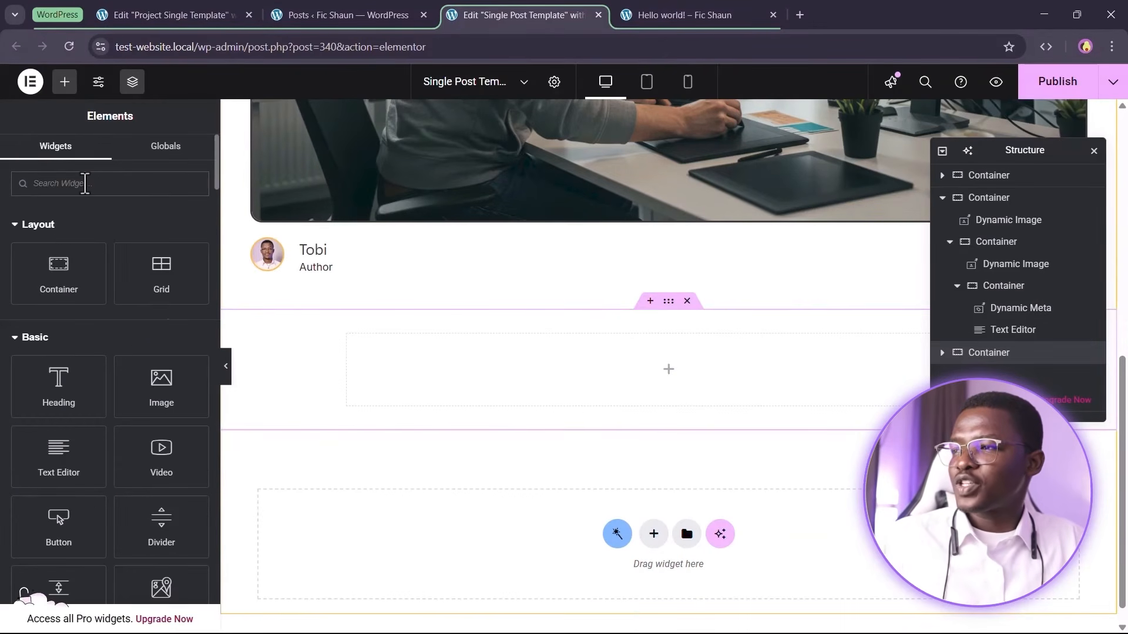
pyautogui.write('bread')
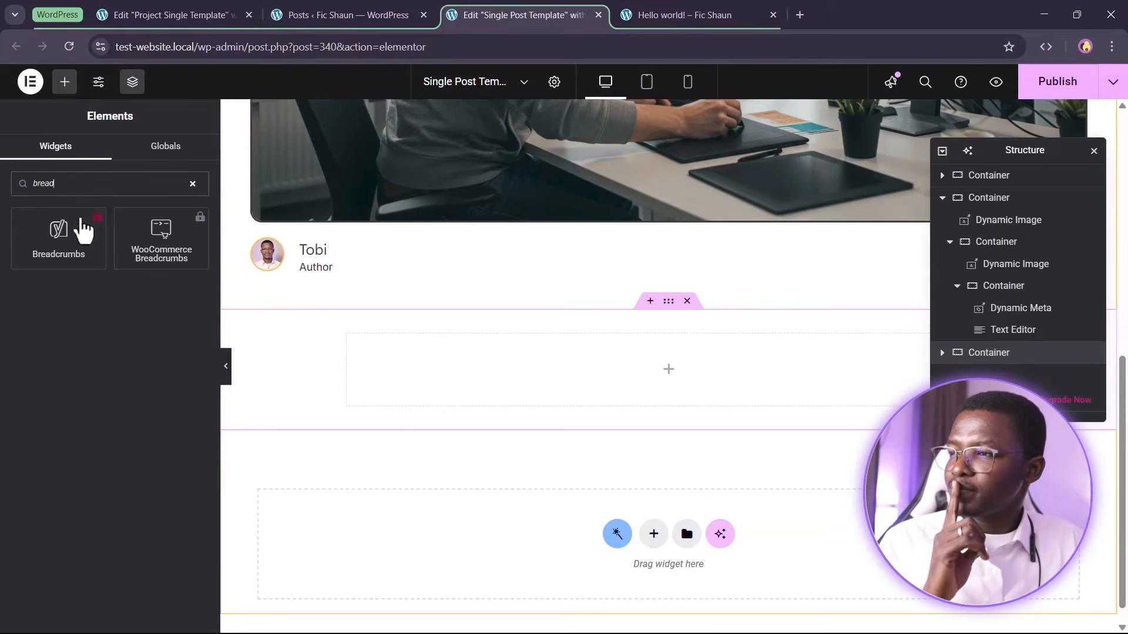
pyautogui.click(83, 232)
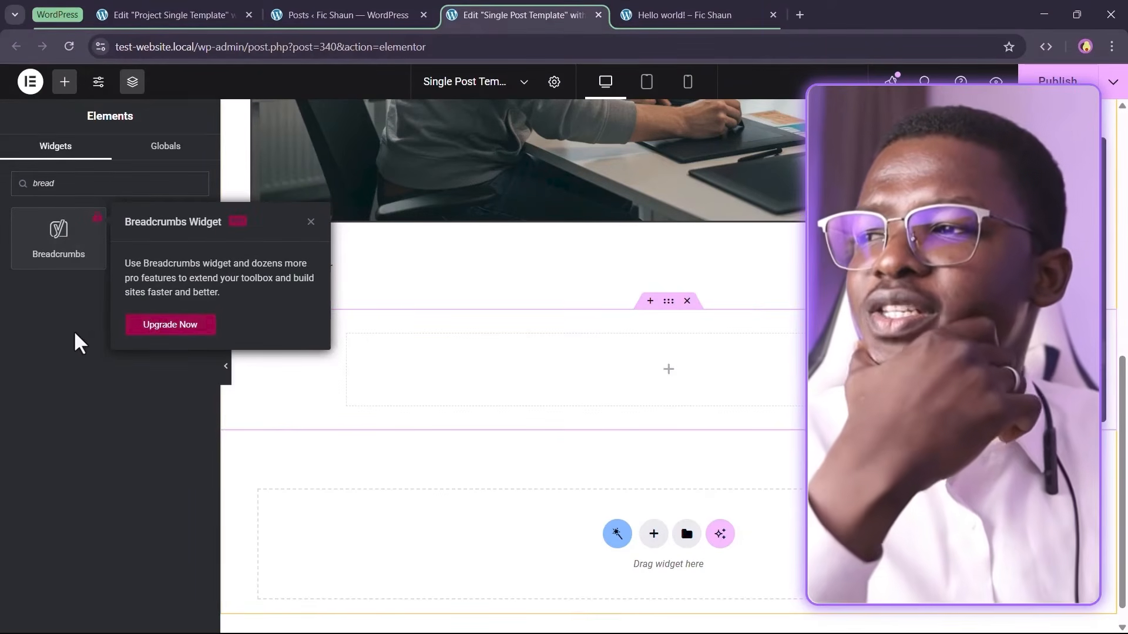
pyautogui.click(311, 221)
pyautogui.moveTo(118, 188); pyautogui.dragTo(3, 209)
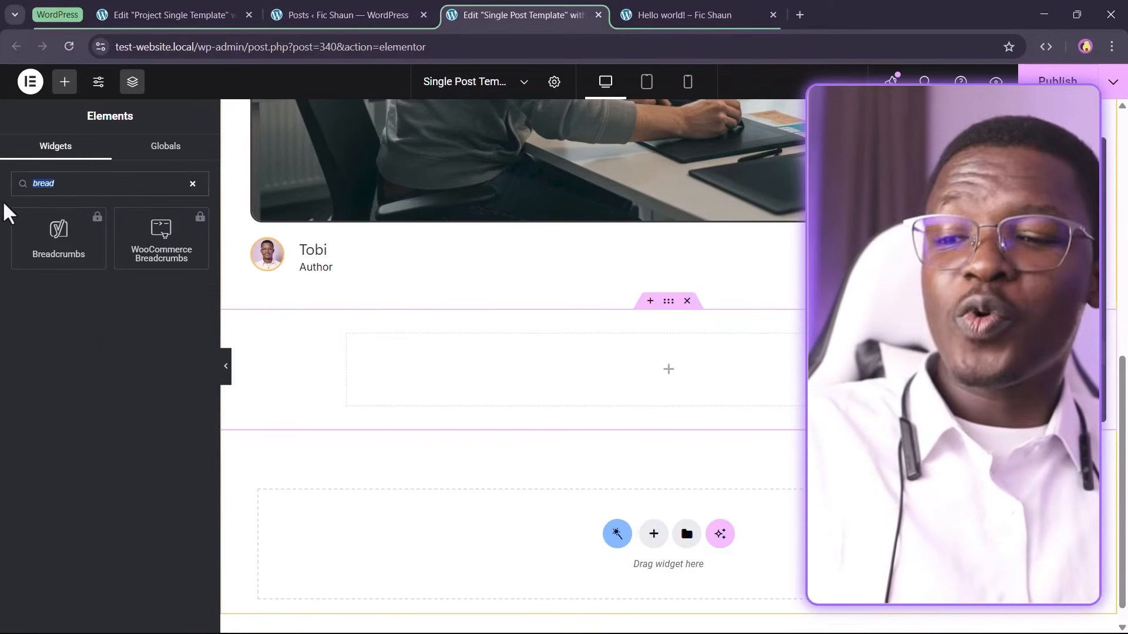
pyautogui.press('BackSpace')
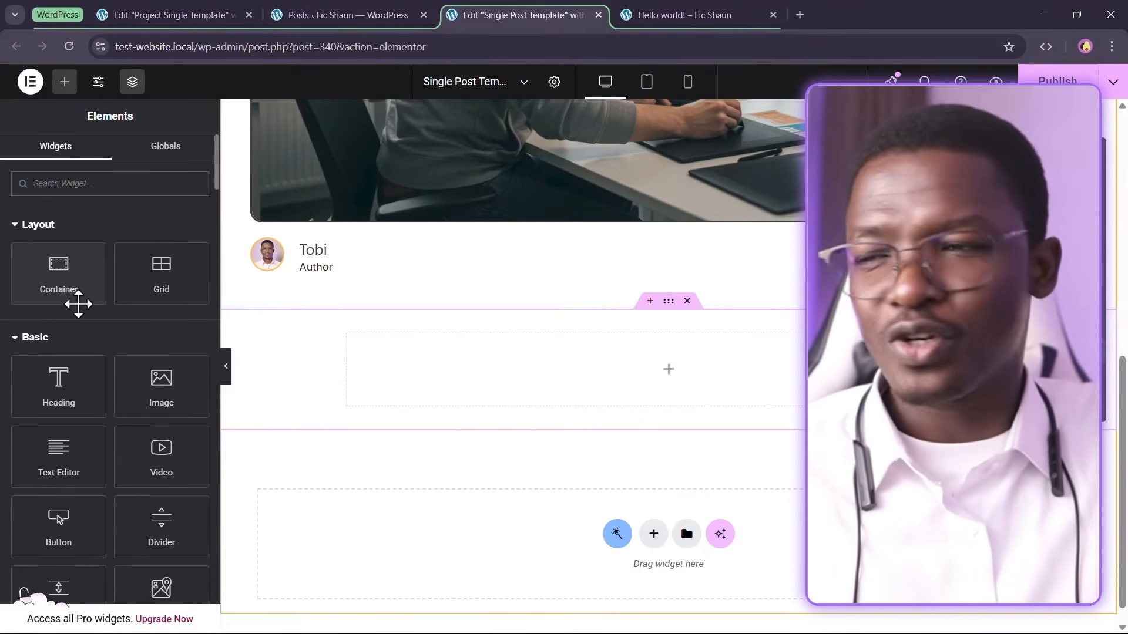
# Publish the template and open the Crocoblock plugin installation page from the Crocoblock dashboard
pyautogui.click(1063, 92)
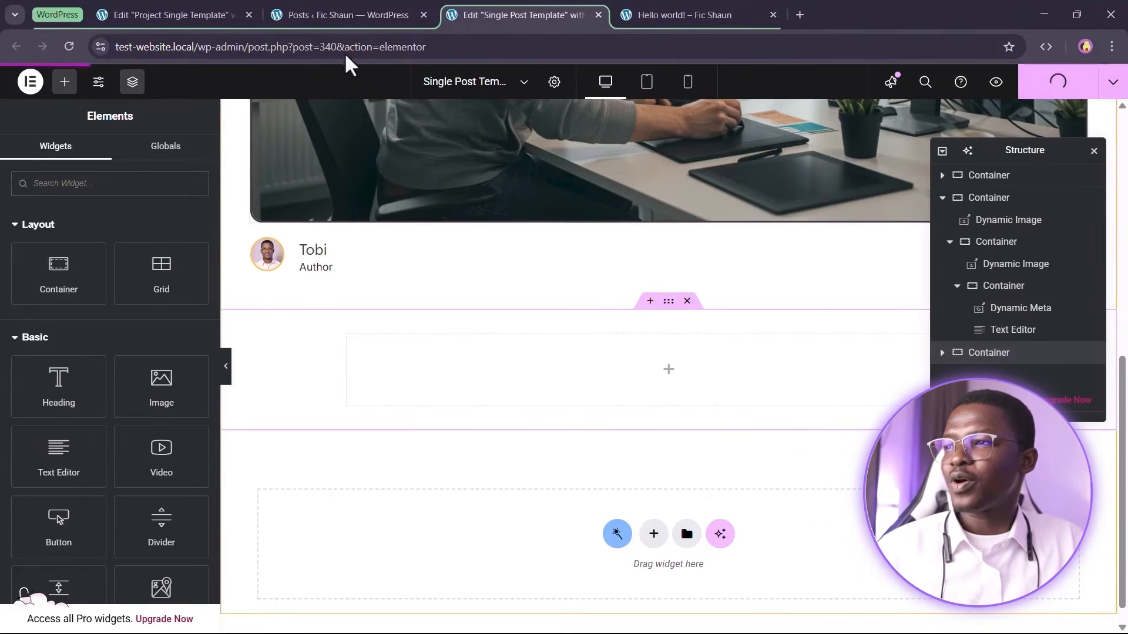
pyautogui.click(341, 16)
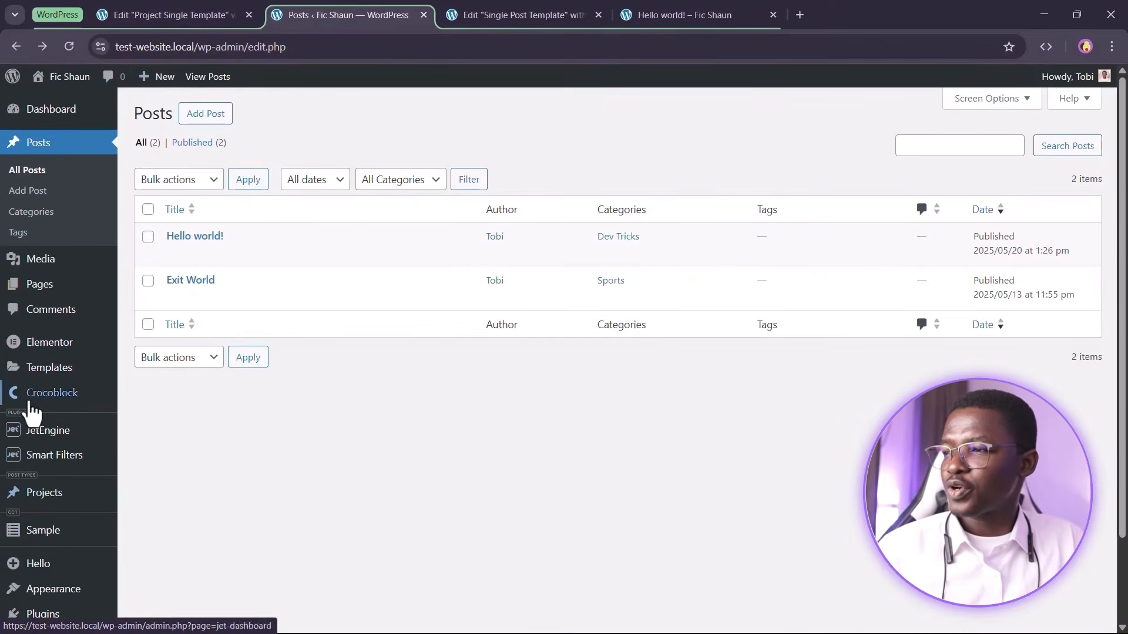
pyautogui.moveTo(14, 400)
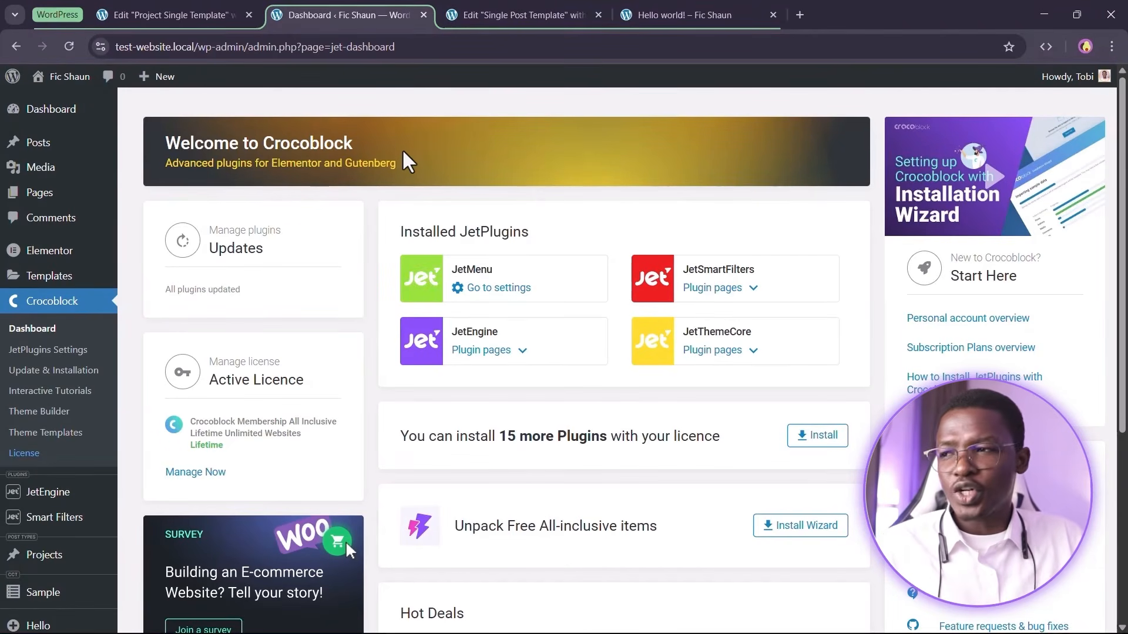
pyautogui.scroll(-5, 365, 317)
pyautogui.scroll(3, 578, 356)
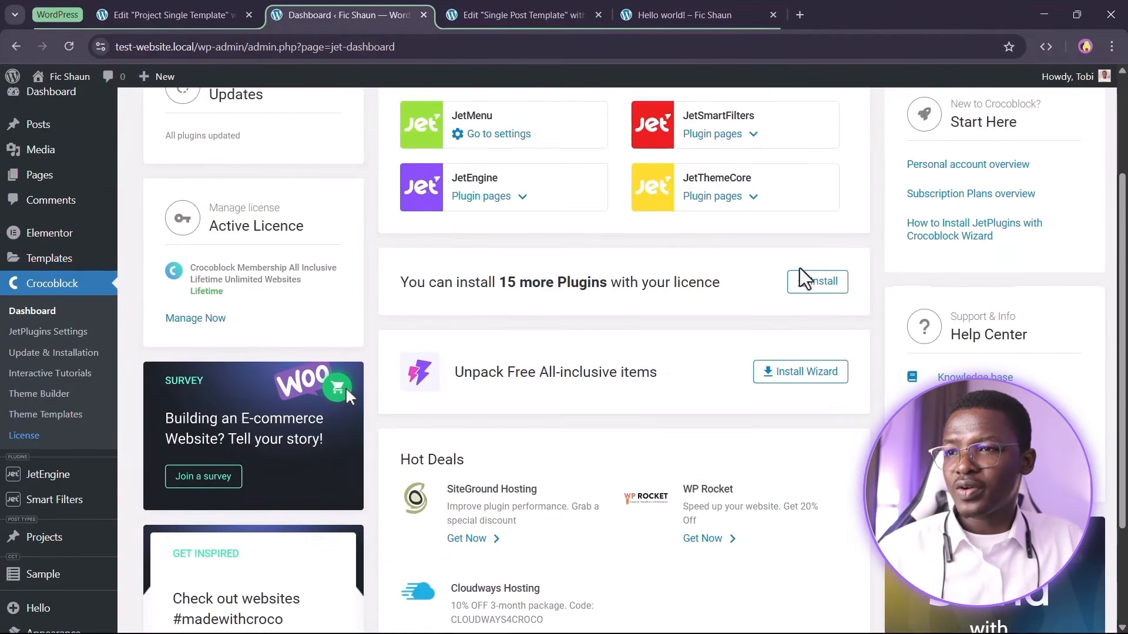
pyautogui.click(830, 287)
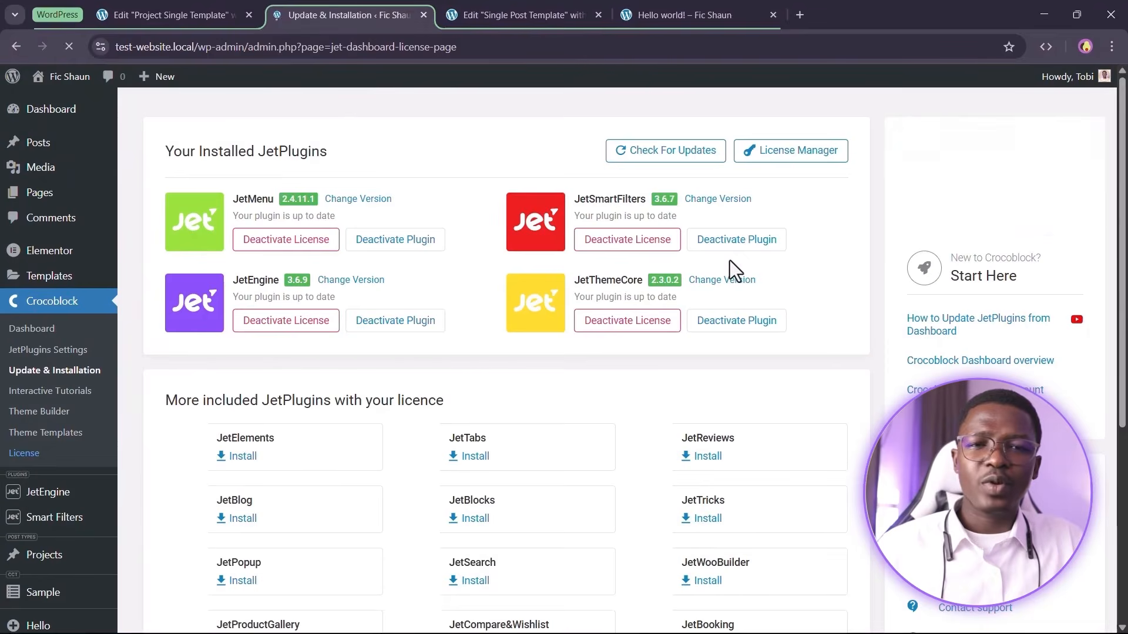
# Install the JetBlocks plugin from the list of included JetPlugins
pyautogui.scroll(-4, 729, 260)
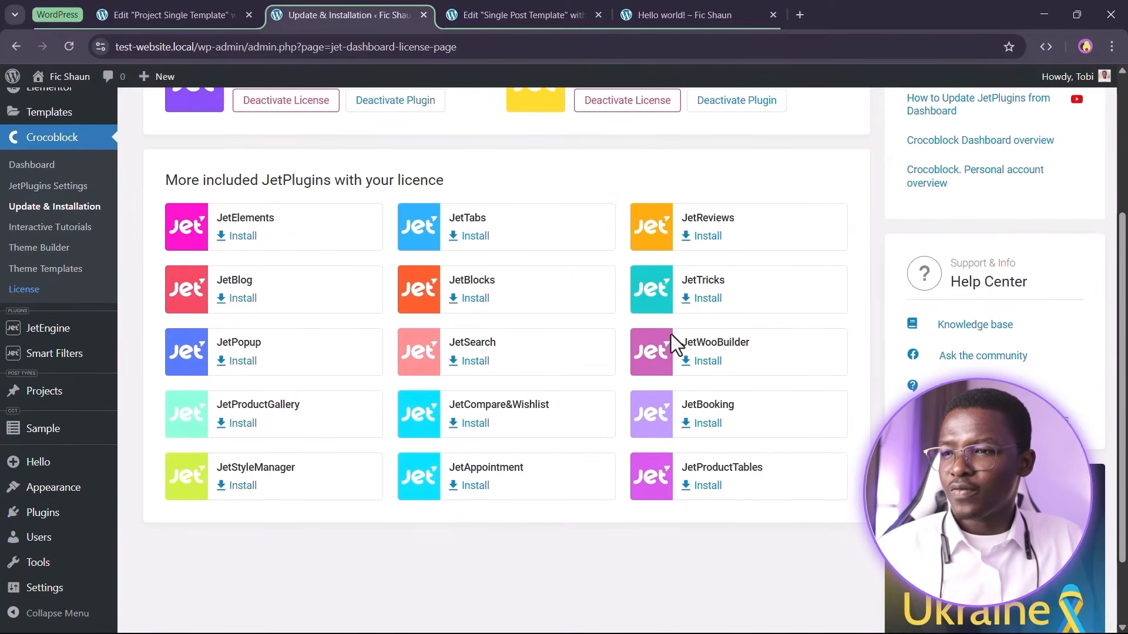
pyautogui.click(469, 299)
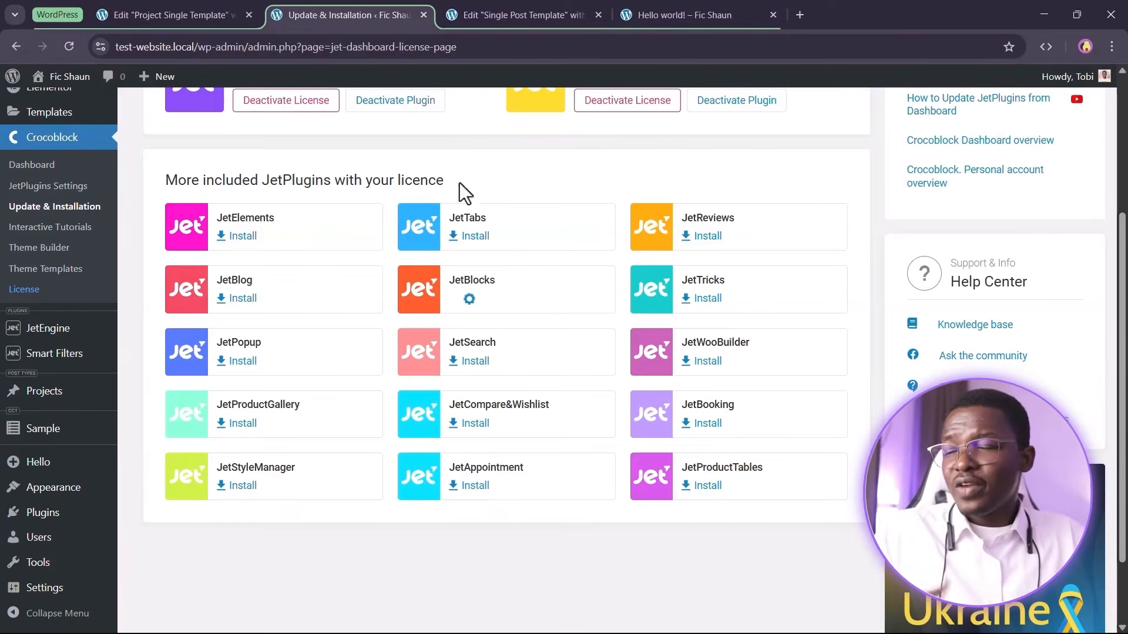
# Search the web for crocoblock breadcrumbs and open the Breadcrumbs Widget page to check which plugin provides it
pyautogui.rightClick(392, 25)
pyautogui.click(437, 44)
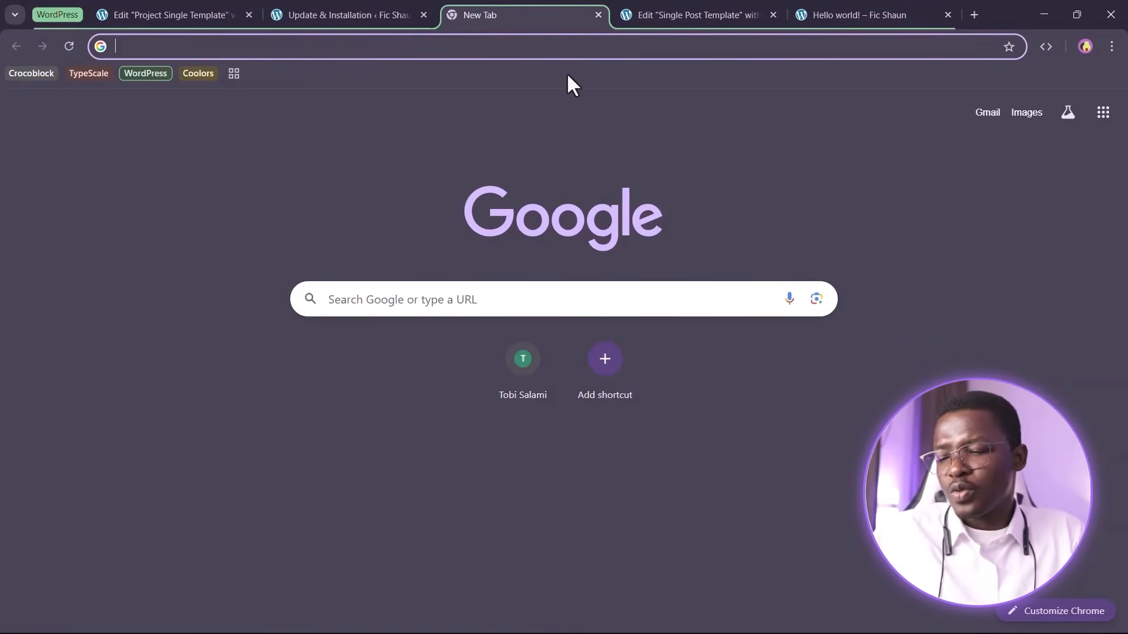
pyautogui.write('crocobloc')
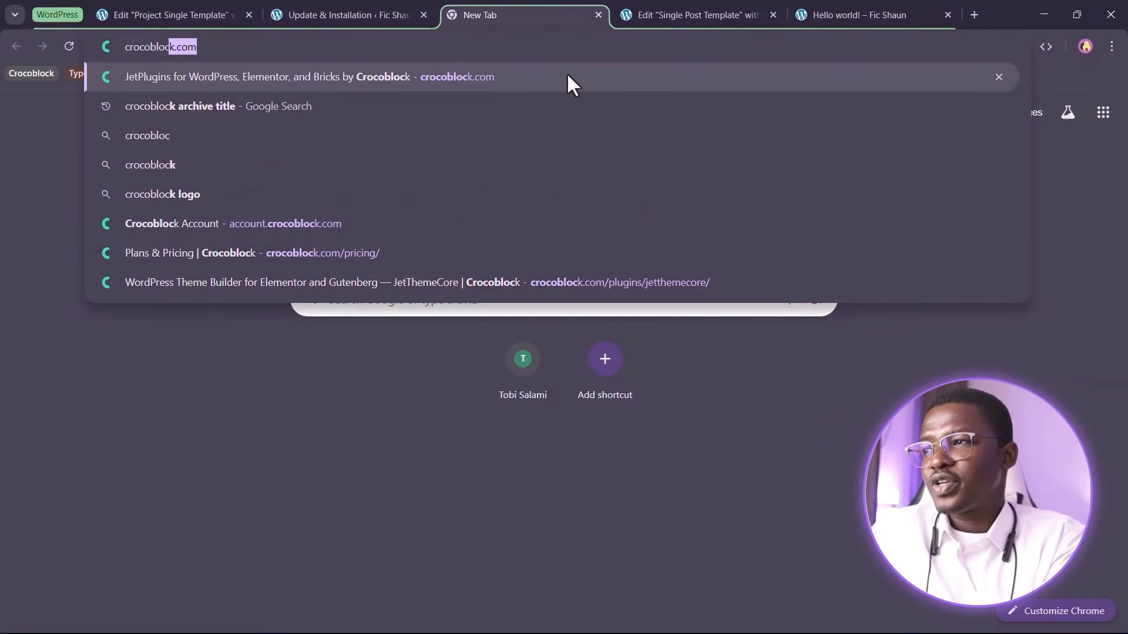
pyautogui.write('k br')
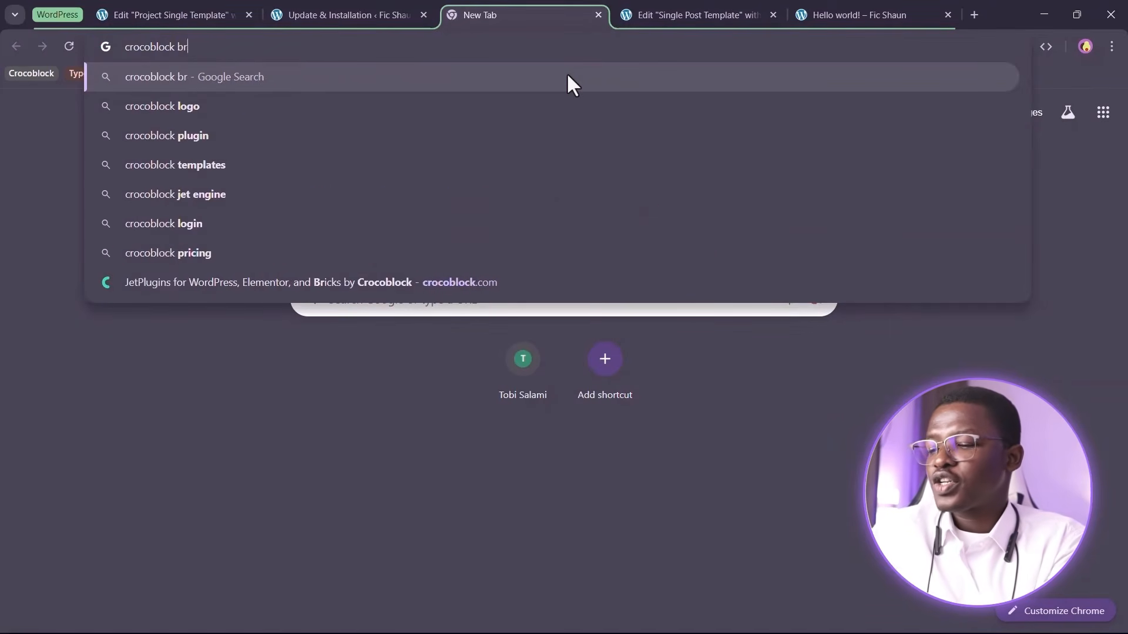
pyautogui.write('eadcrumbs')
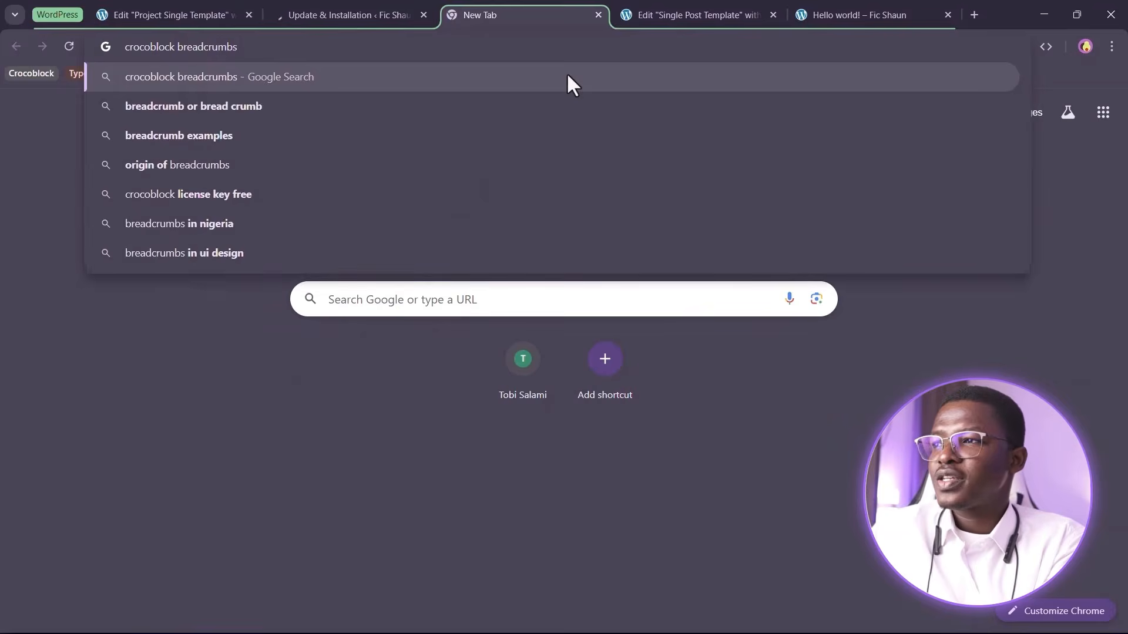
pyautogui.press('Return')
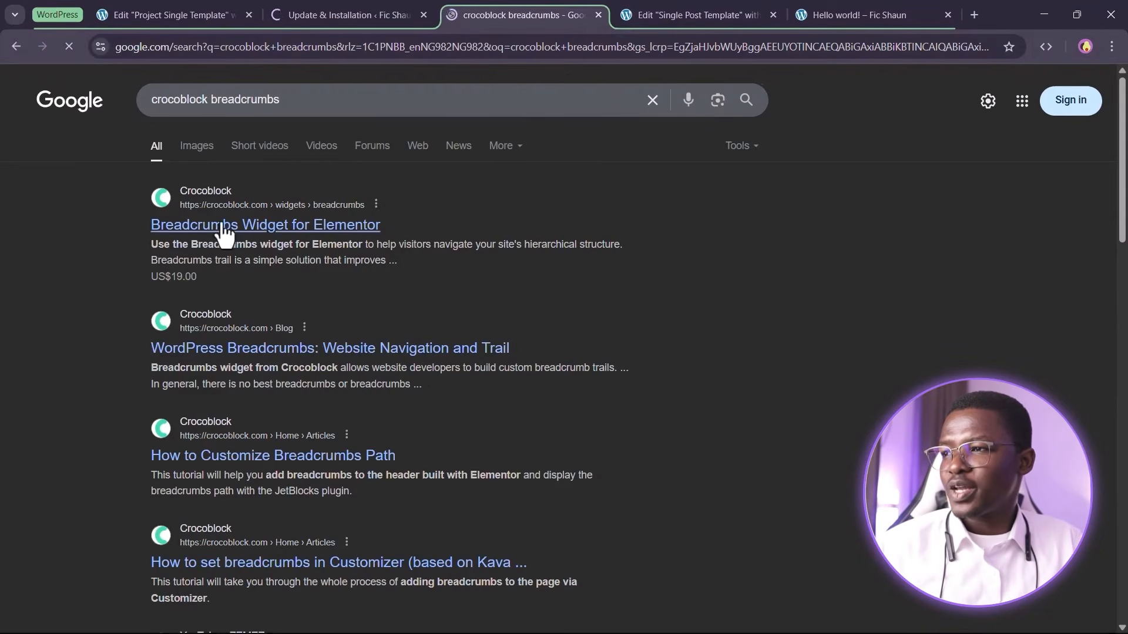
pyautogui.click(282, 229)
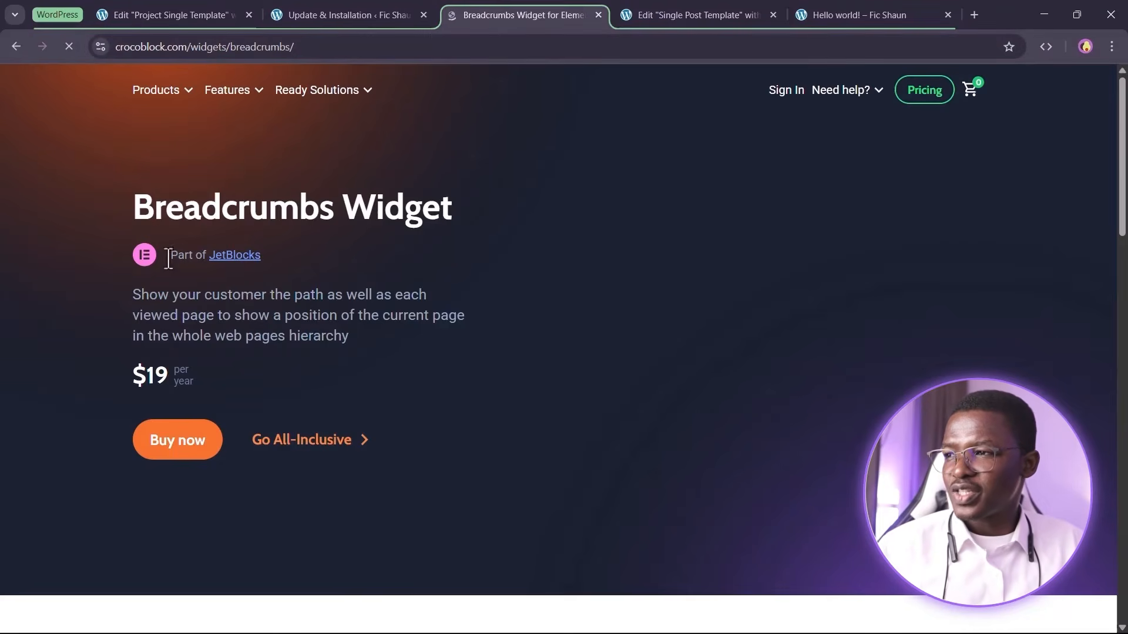
pyautogui.moveTo(168, 258); pyautogui.dragTo(294, 264)
pyautogui.click(380, 266)
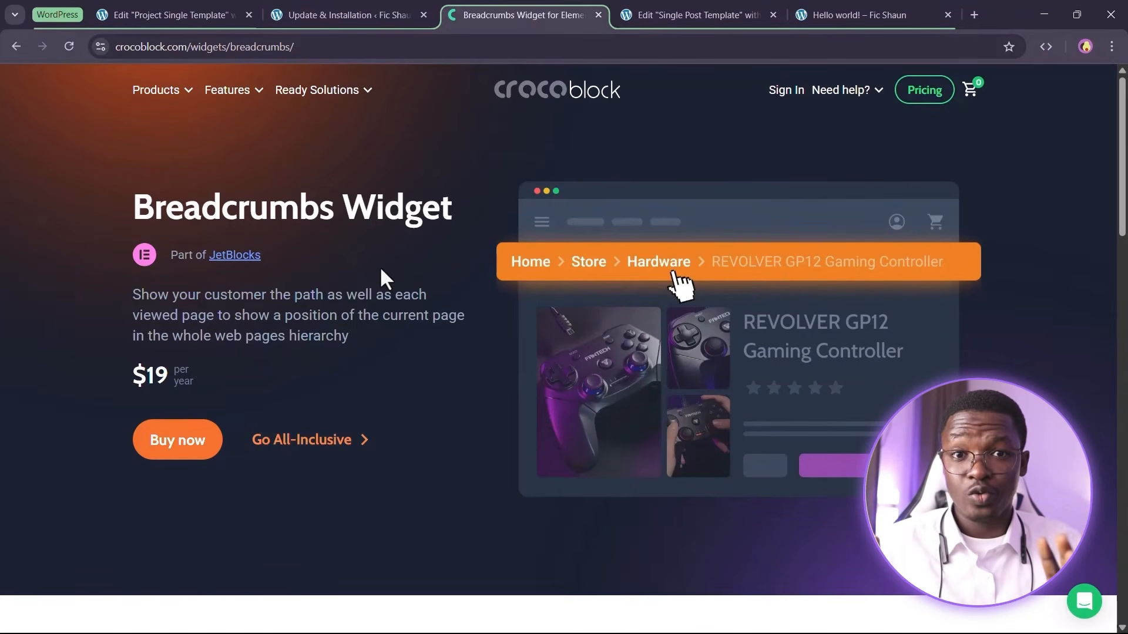
pyautogui.click(597, 15)
# Activate the newly installed JetBlocks plugin
pyautogui.click(346, 8)
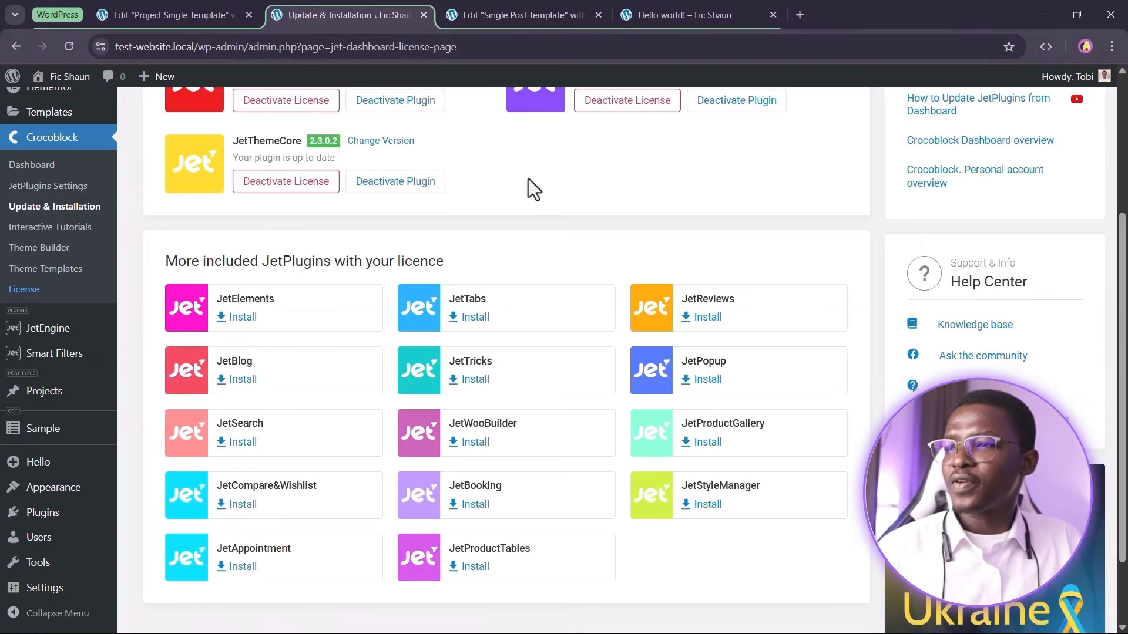
pyautogui.scroll(4, 618, 377)
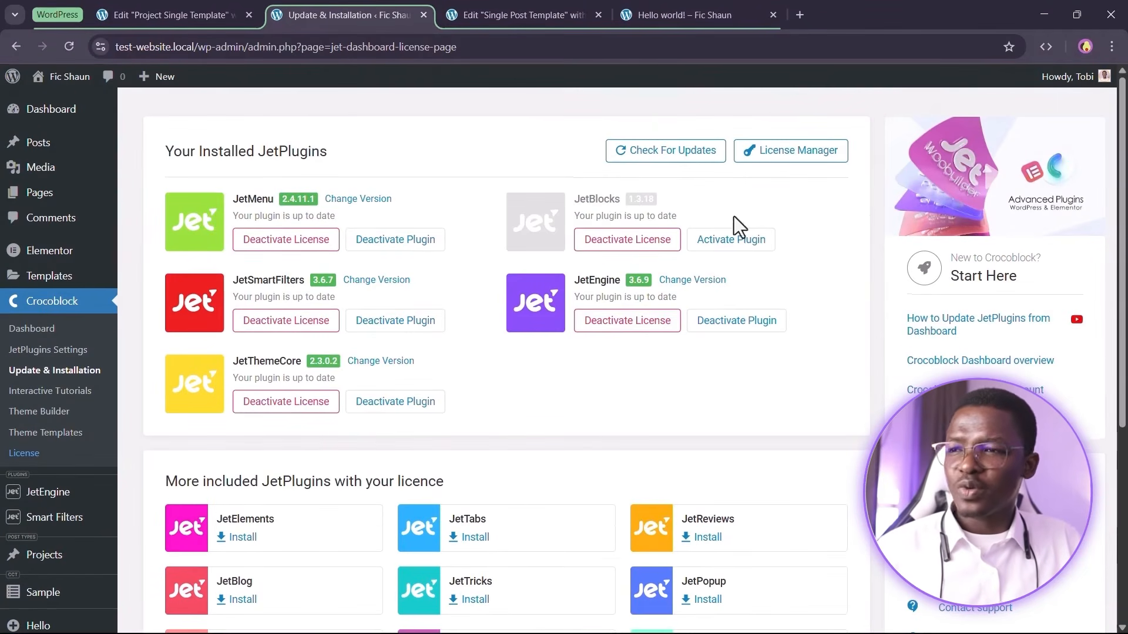
pyautogui.click(730, 240)
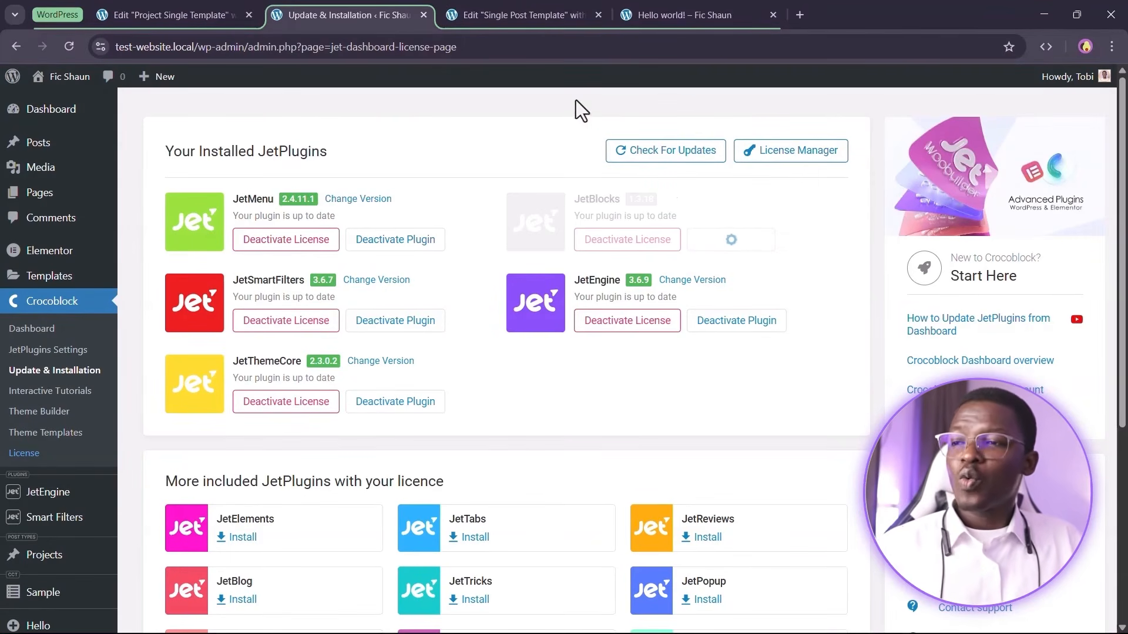
# Reload the template editor and add the Breadcrumbs widget into the new container below the author section
pyautogui.click(535, 27)
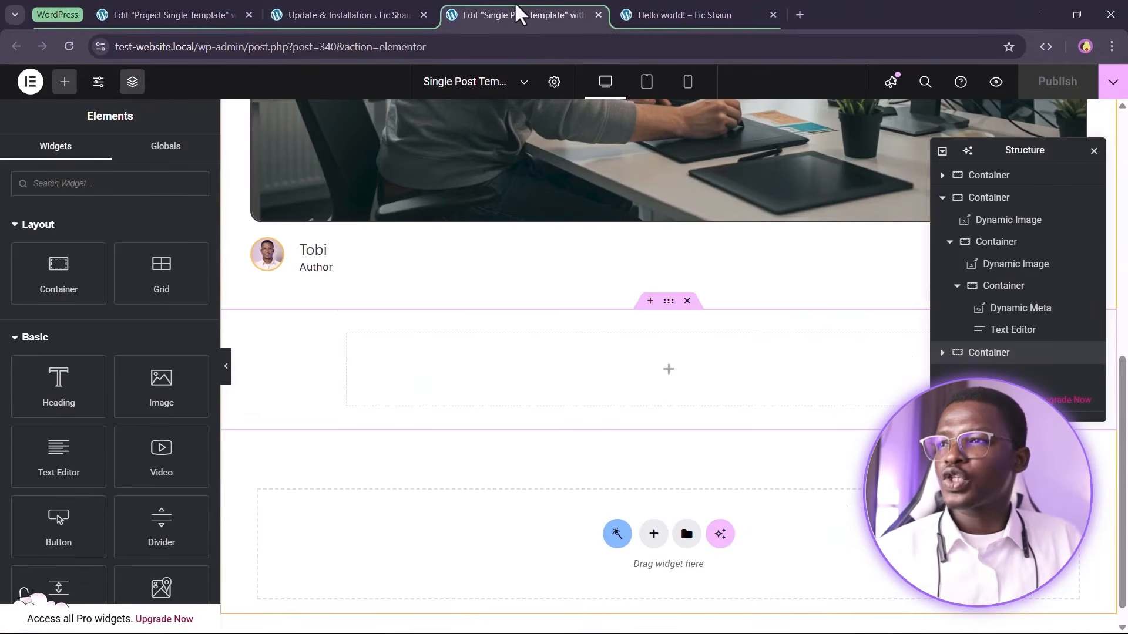
pyautogui.scroll(5, 744, 287)
pyautogui.scroll(-3, 745, 297)
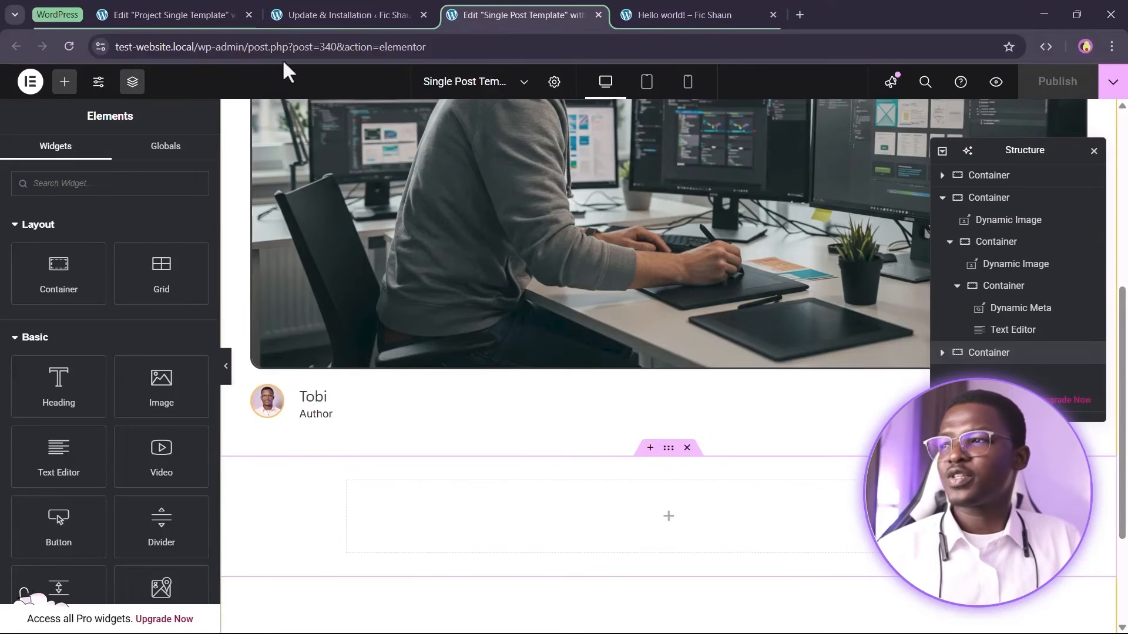
pyautogui.click(68, 46)
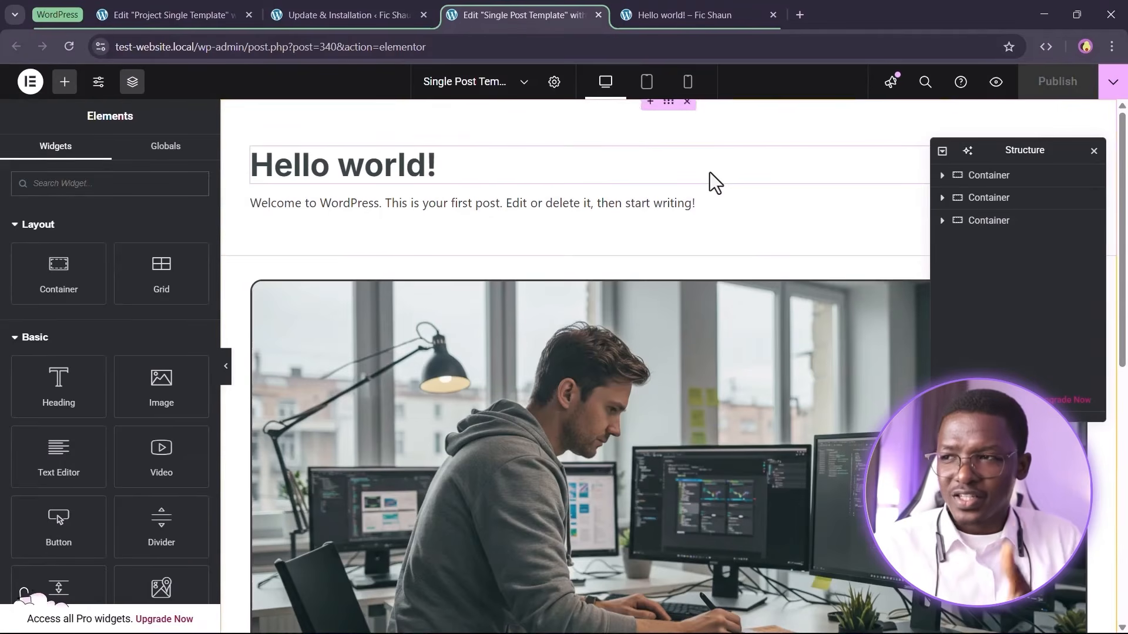
pyautogui.scroll(-8, 707, 176)
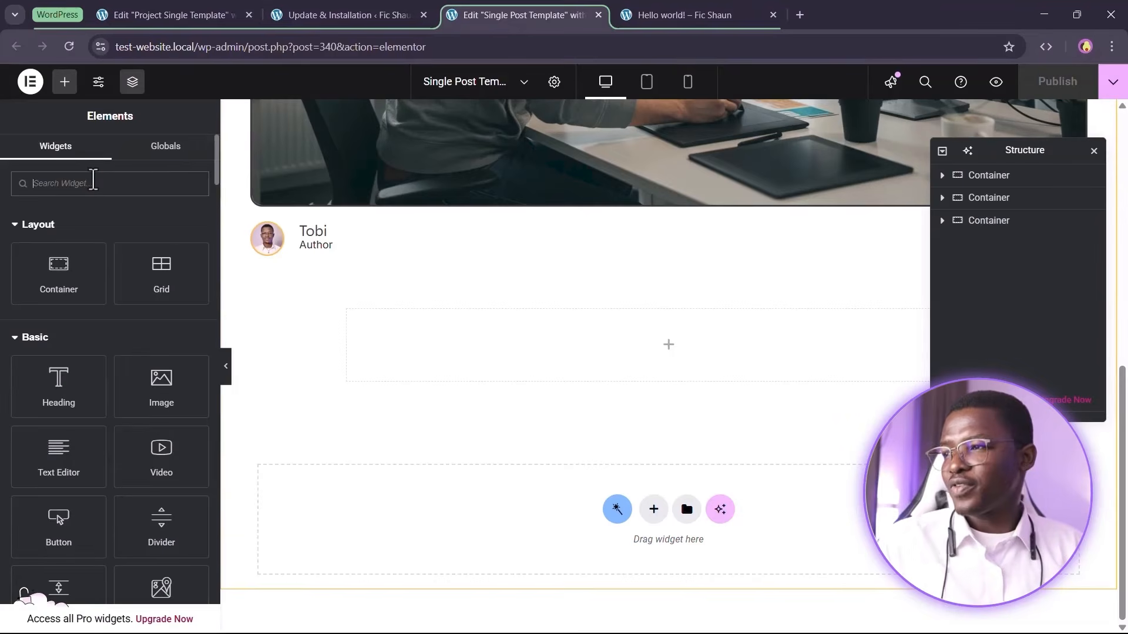
pyautogui.write('bread')
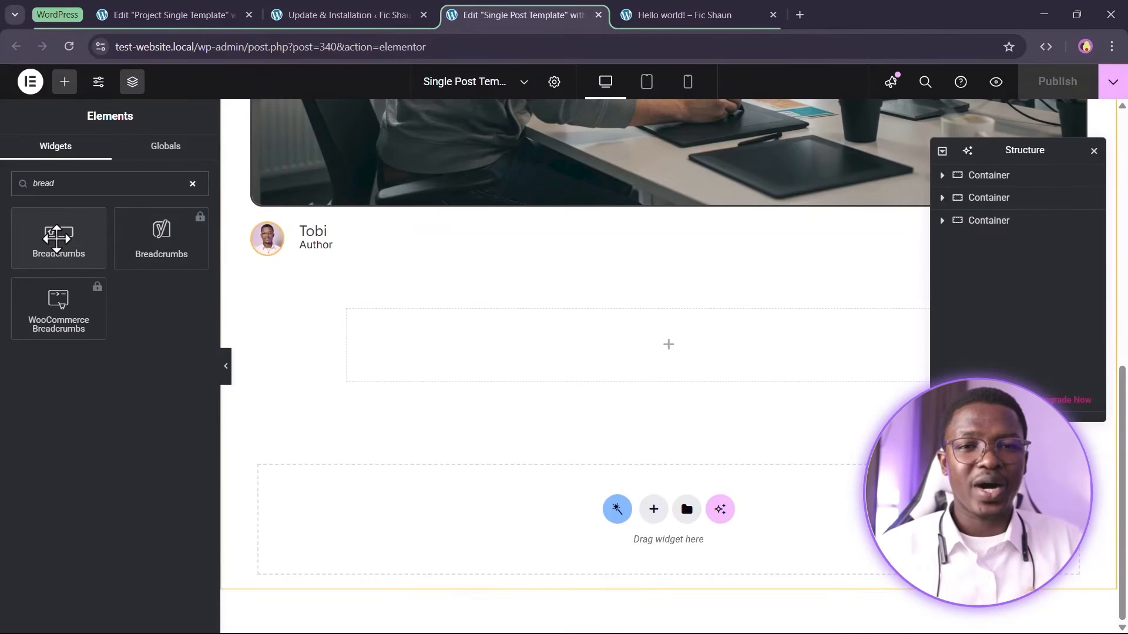
pyautogui.moveTo(48, 233); pyautogui.dragTo(559, 327)
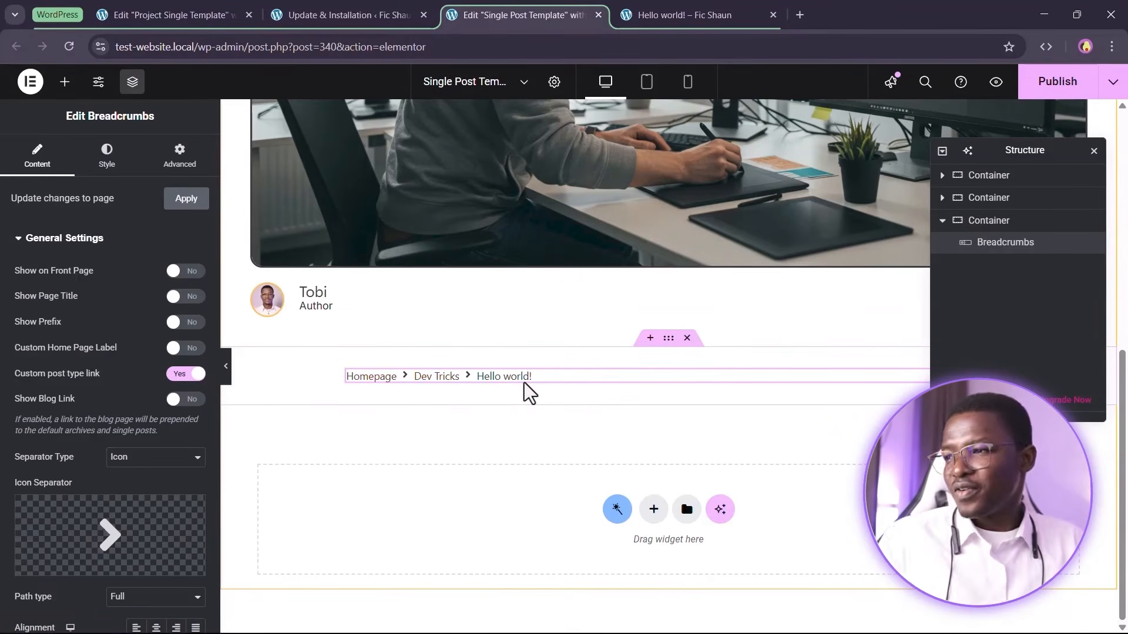
# Set the breadcrumbs separator type to Custom
pyautogui.scroll(-2, 75, 427)
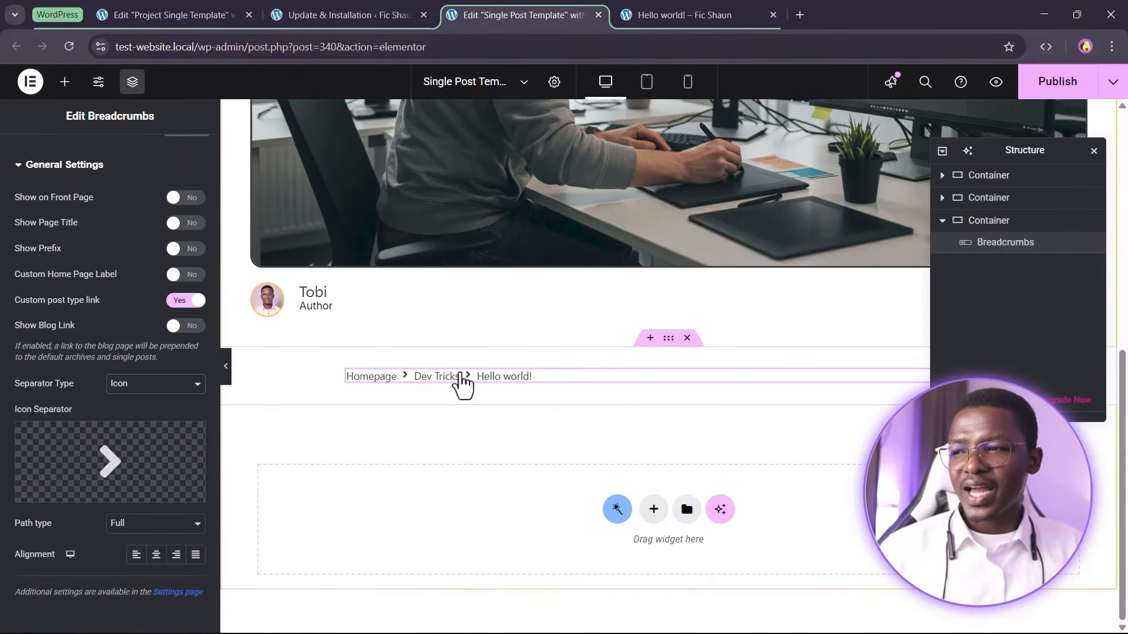
pyautogui.click(144, 385)
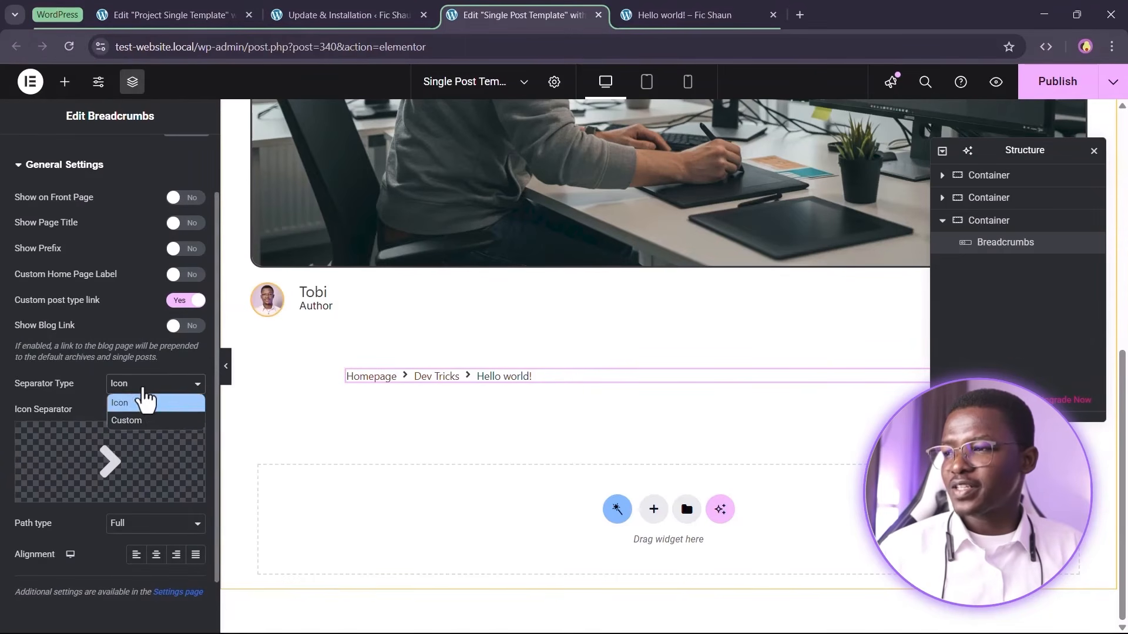
pyautogui.click(150, 429)
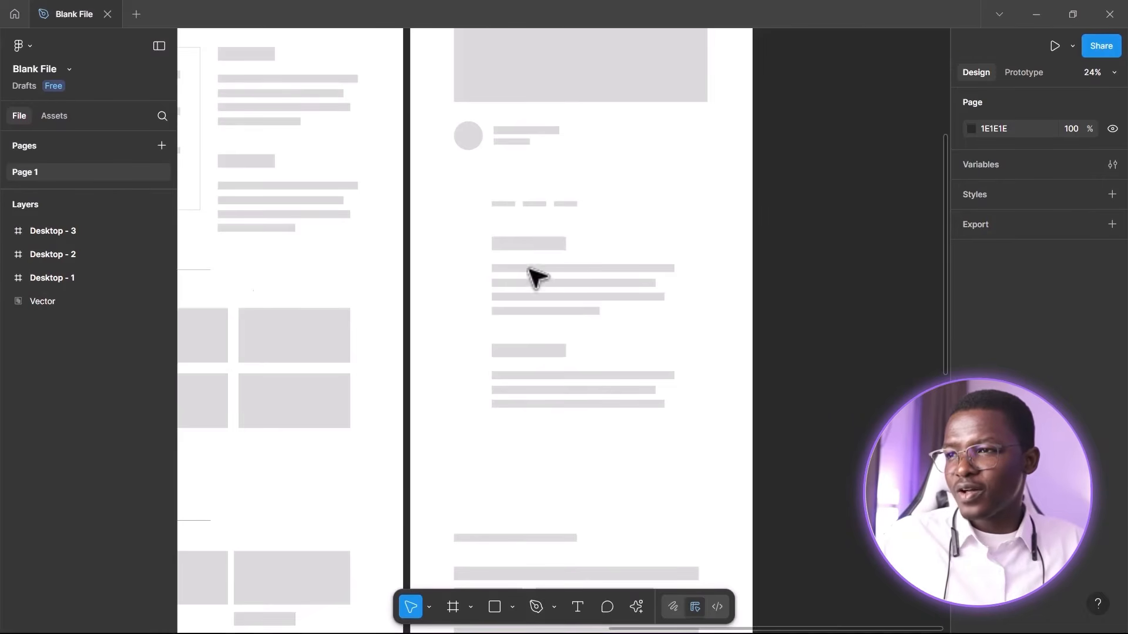
# Add a Dynamic Field widget below the breadcrumbs in the same container
pyautogui.scroll(-2, 538, 265)
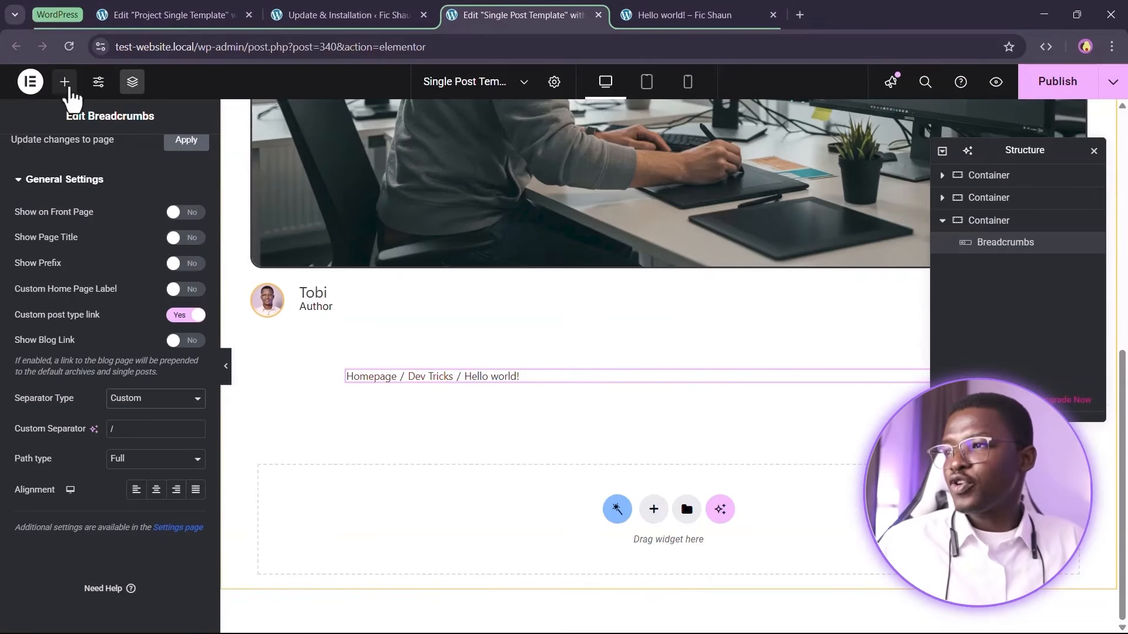
pyautogui.click(66, 84)
pyautogui.write('dyna')
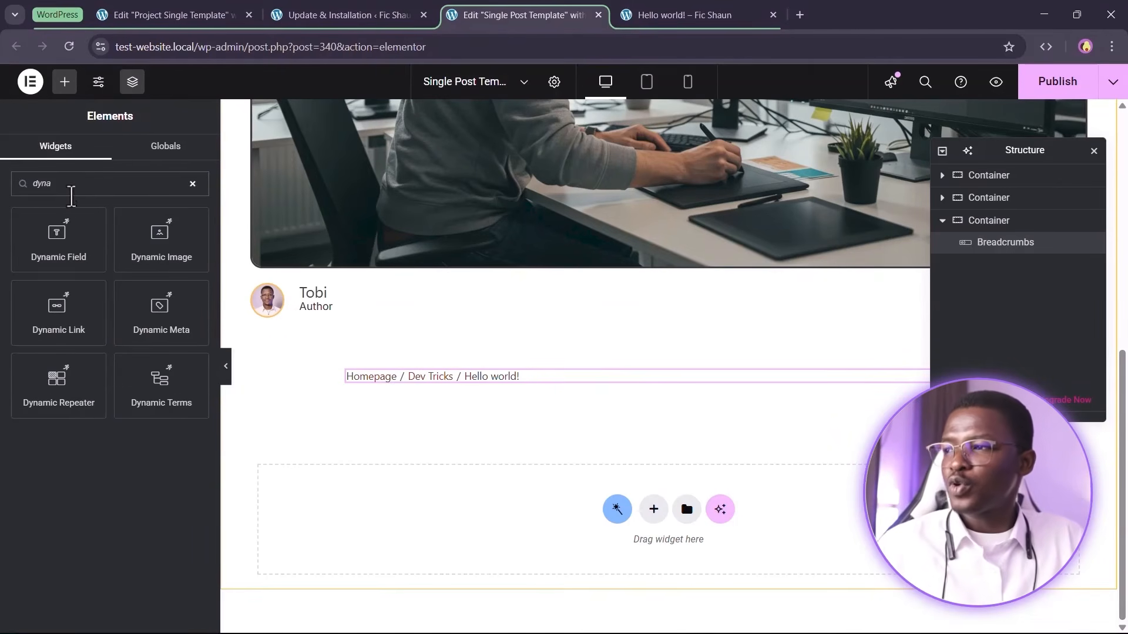
pyautogui.moveTo(65, 235); pyautogui.dragTo(411, 385)
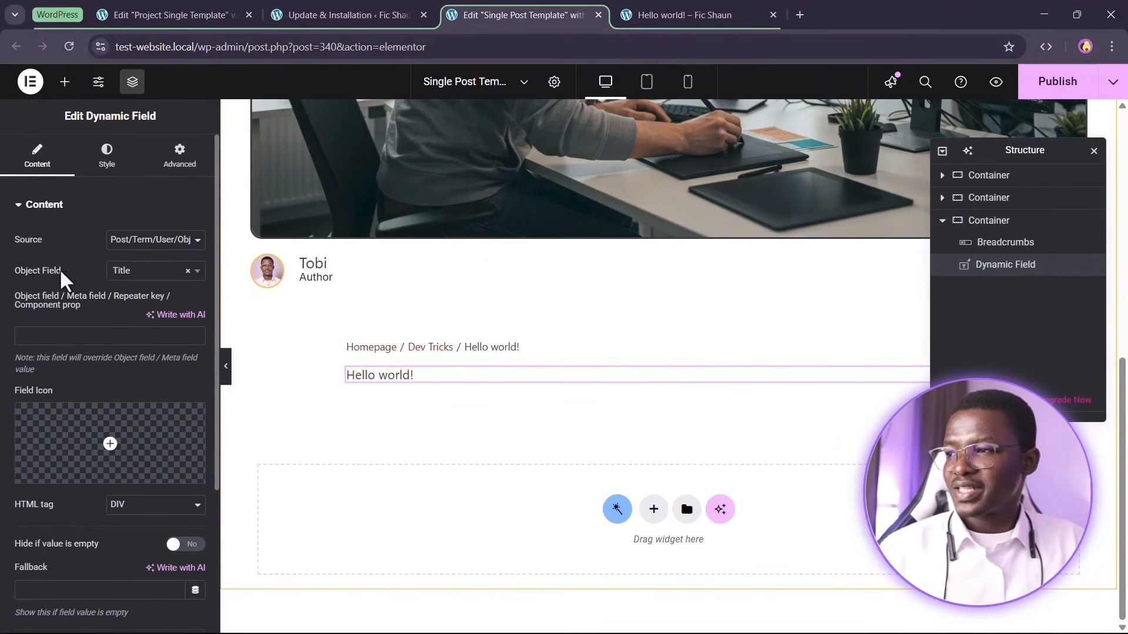
# Set the Dynamic Field's object field to Content to display the post body
pyautogui.click(128, 271)
pyautogui.scroll(-2, 149, 375)
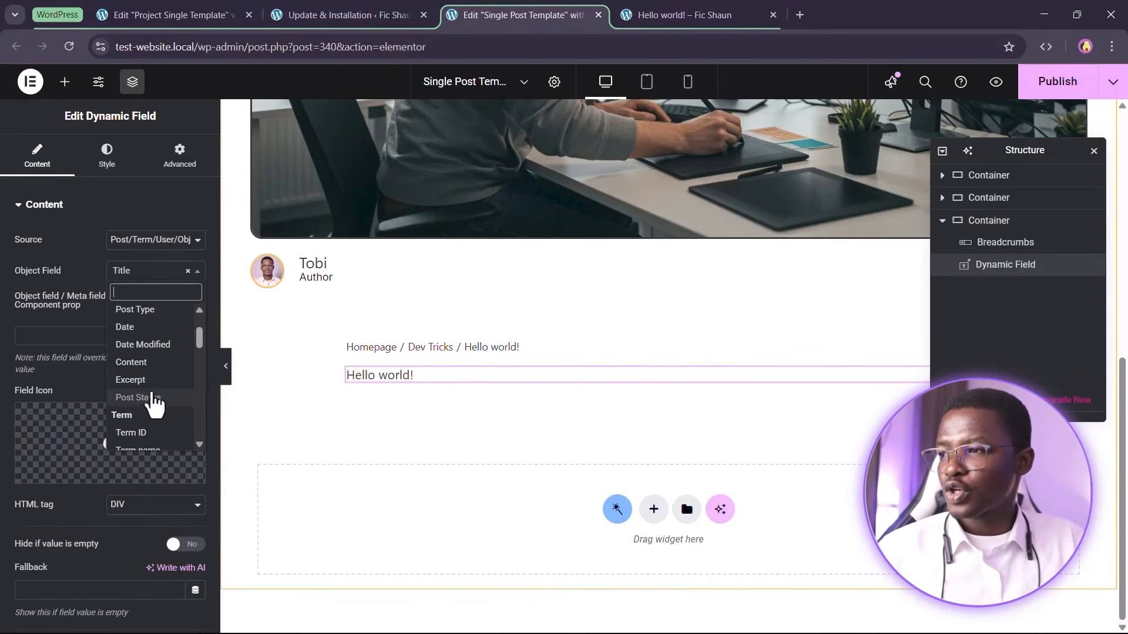
pyautogui.click(147, 367)
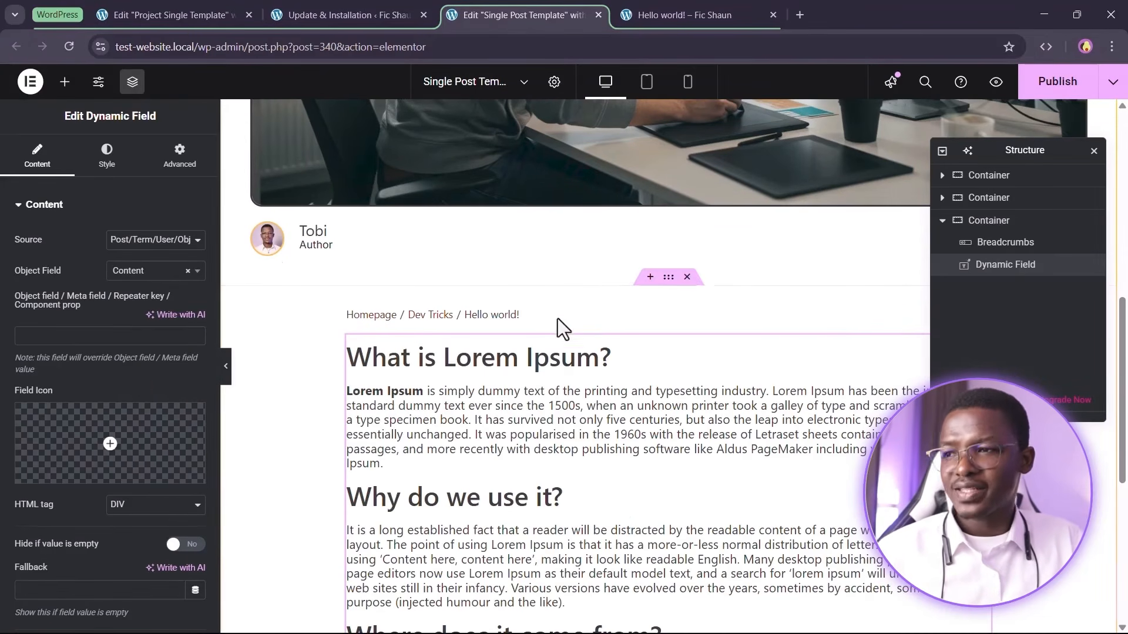
pyautogui.scroll(-3, 563, 329)
pyautogui.scroll(3, 510, 310)
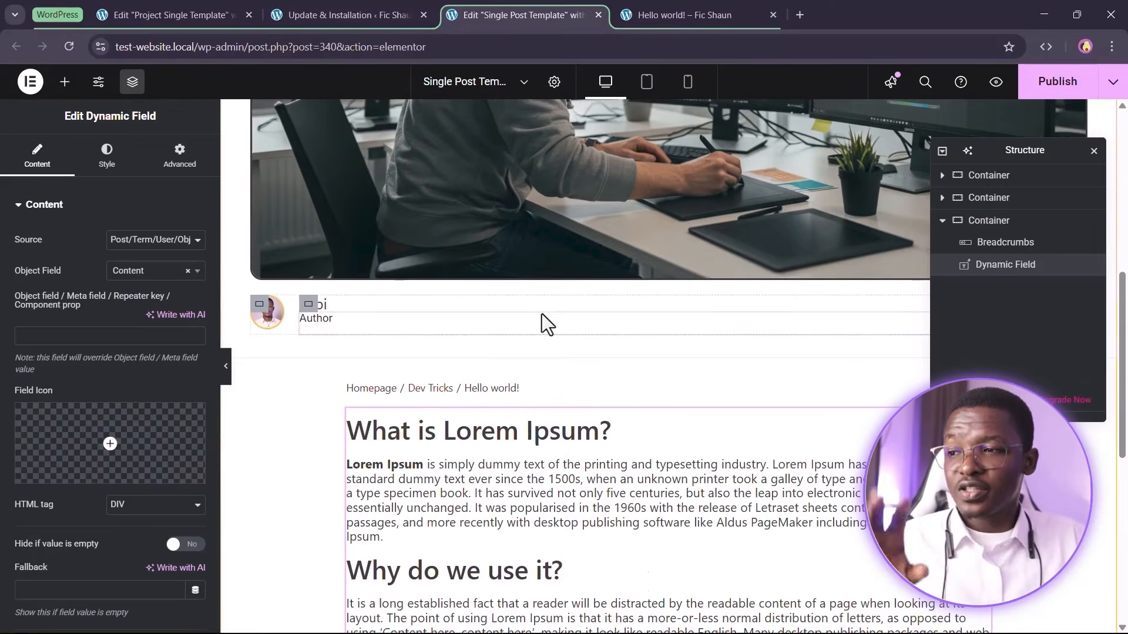
pyautogui.scroll(-2, 545, 362)
pyautogui.scroll(-1, 546, 379)
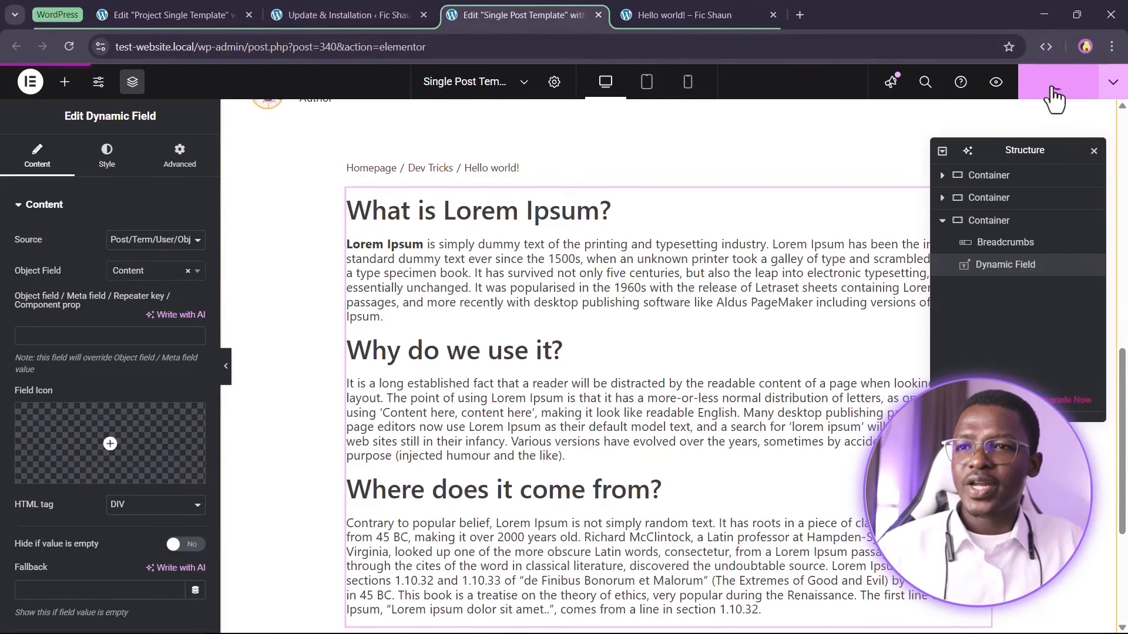
# Reload the live Hello world post and review its title, image, author, breadcrumbs and content
pyautogui.click(646, 15)
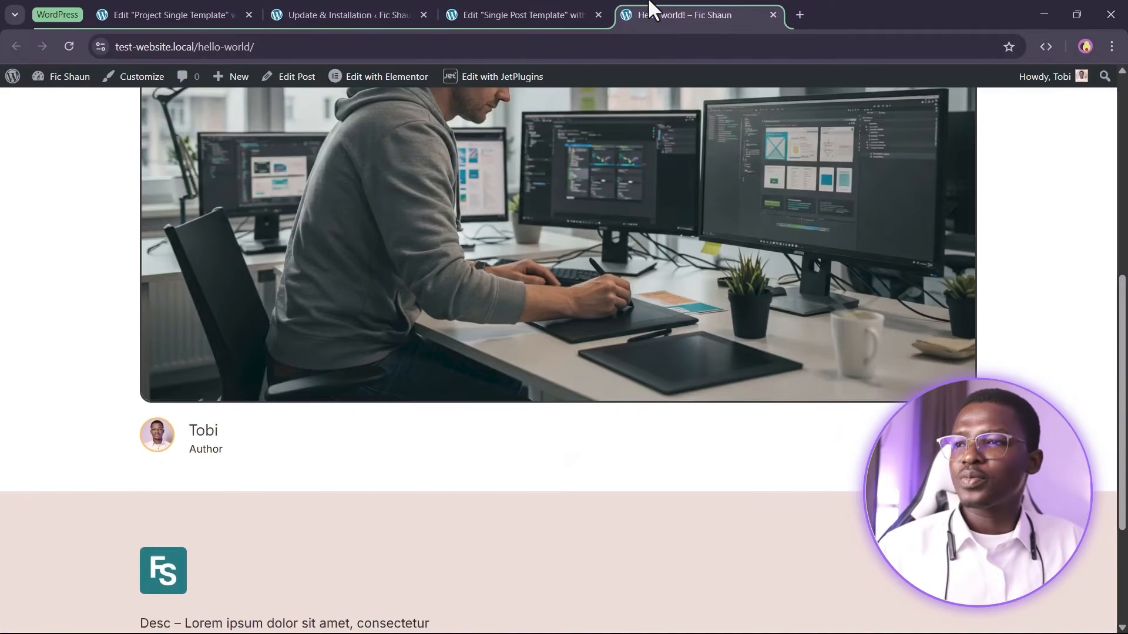
pyautogui.click(69, 46)
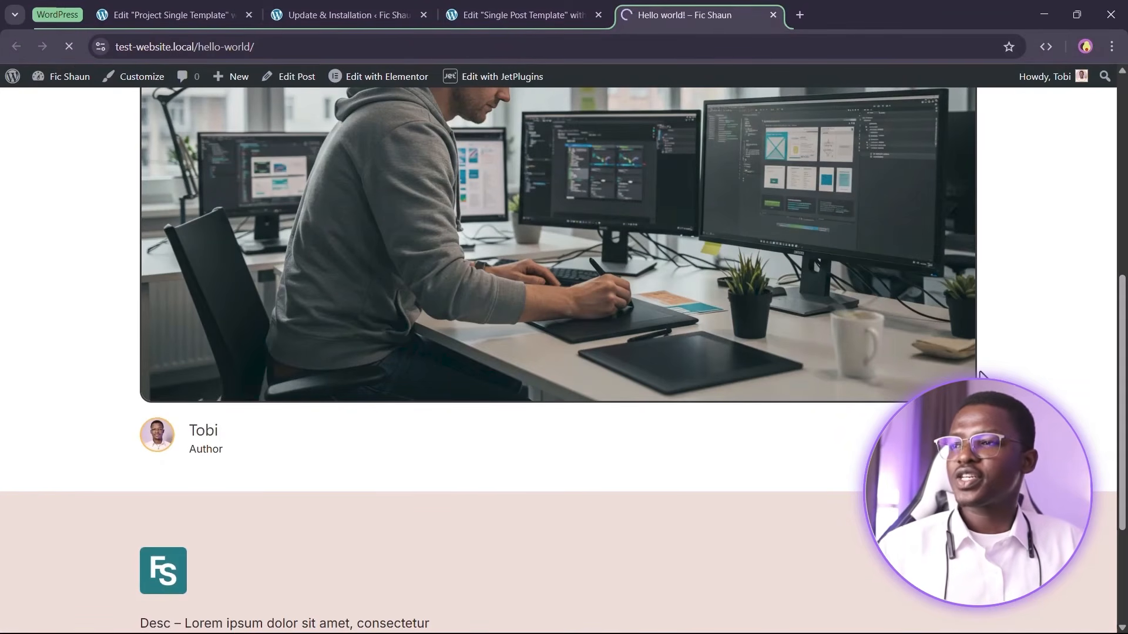
pyautogui.scroll(6, 980, 375)
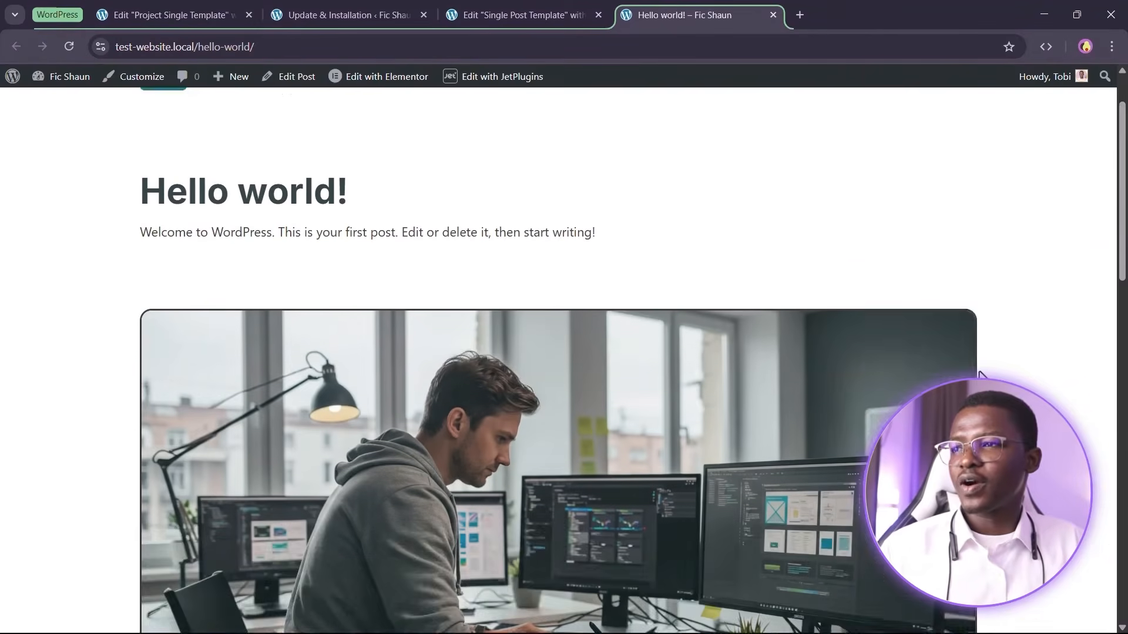
pyautogui.moveTo(100, 311); pyautogui.dragTo(607, 317)
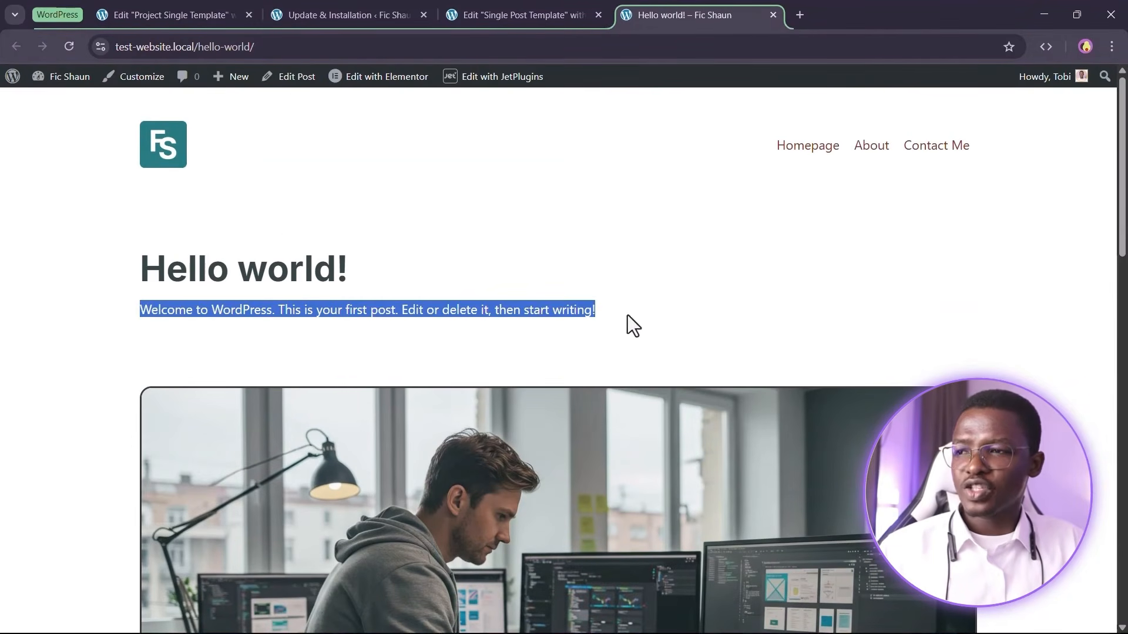
pyautogui.scroll(-3, 734, 253)
pyautogui.scroll(-8, 771, 209)
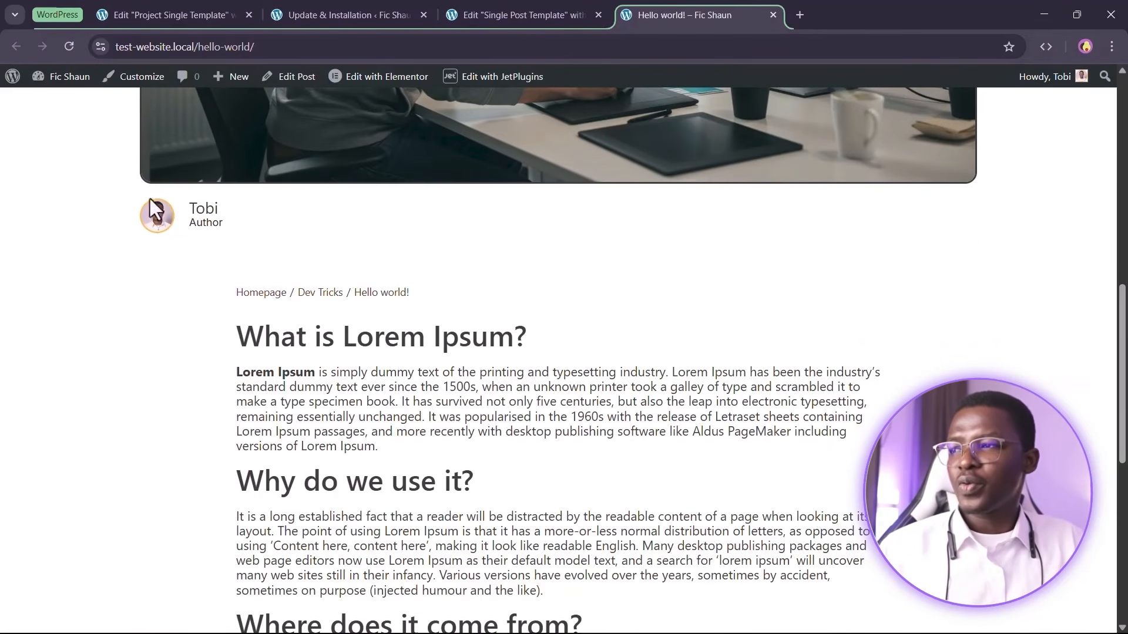
pyautogui.scroll(-1, 293, 352)
pyautogui.moveTo(231, 227); pyautogui.dragTo(526, 229)
pyautogui.click(456, 227)
pyautogui.moveTo(329, 236); pyautogui.dragTo(626, 396)
pyautogui.scroll(-1, 503, 370)
pyautogui.moveTo(693, 415); pyautogui.dragTo(698, 416)
pyautogui.scroll(-2, 897, 370)
pyautogui.scroll(6, 897, 370)
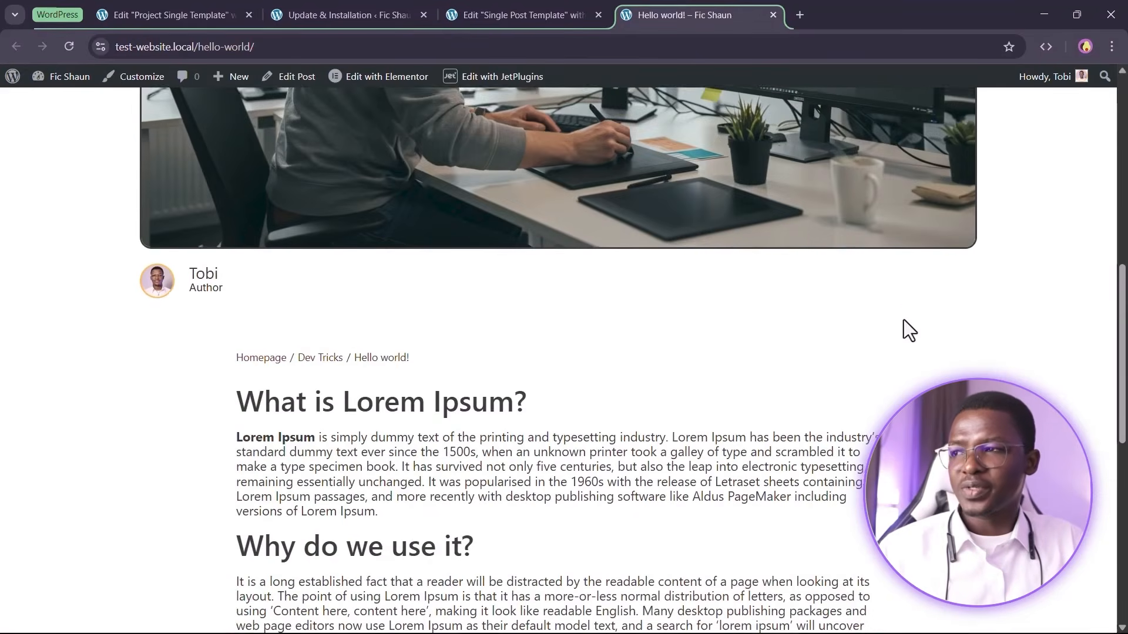
pyautogui.scroll(-7, 856, 370)
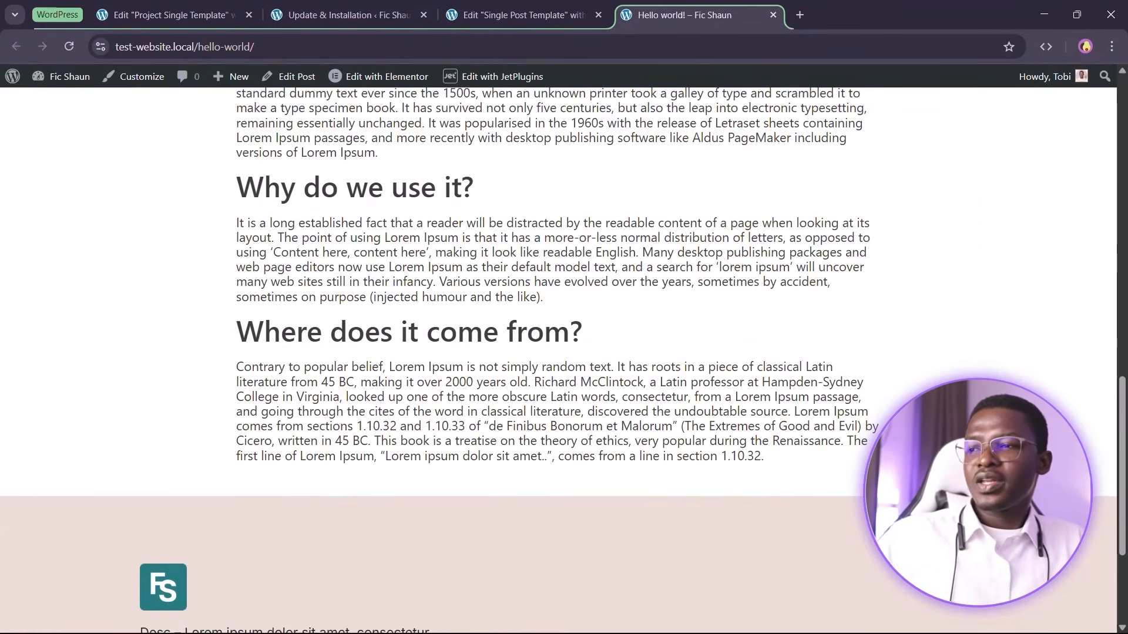
# Copy the top title container of the template and paste it at the bottom of the template
pyautogui.scroll(10, 855, 370)
pyautogui.click(560, 15)
pyautogui.scroll(-5, 558, 424)
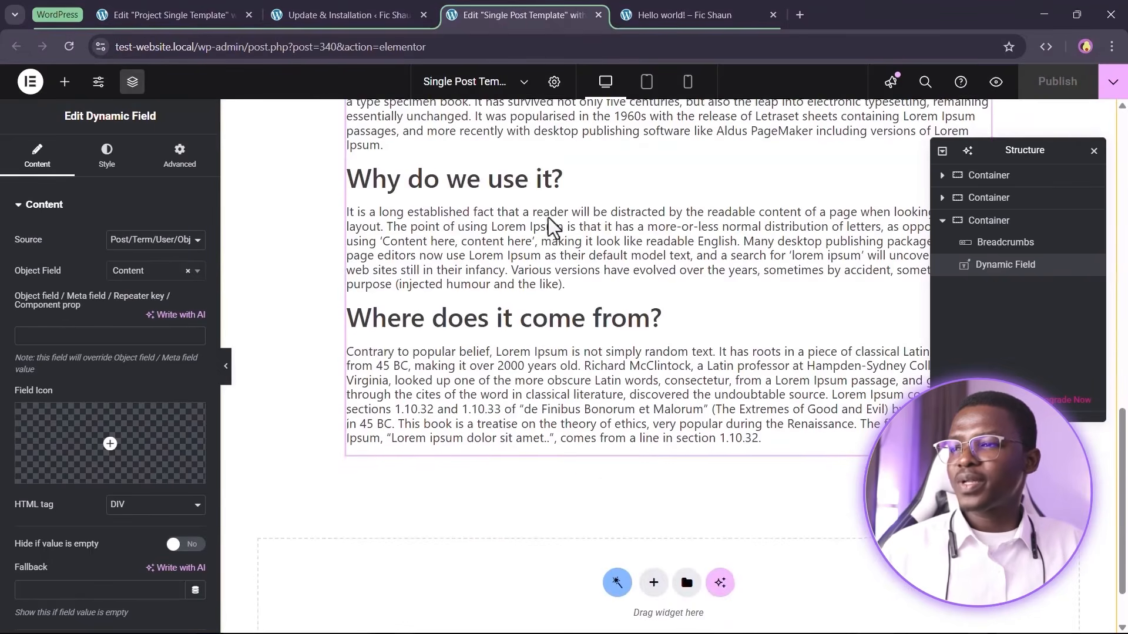
pyautogui.scroll(-1, 558, 424)
pyautogui.scroll(8, 559, 422)
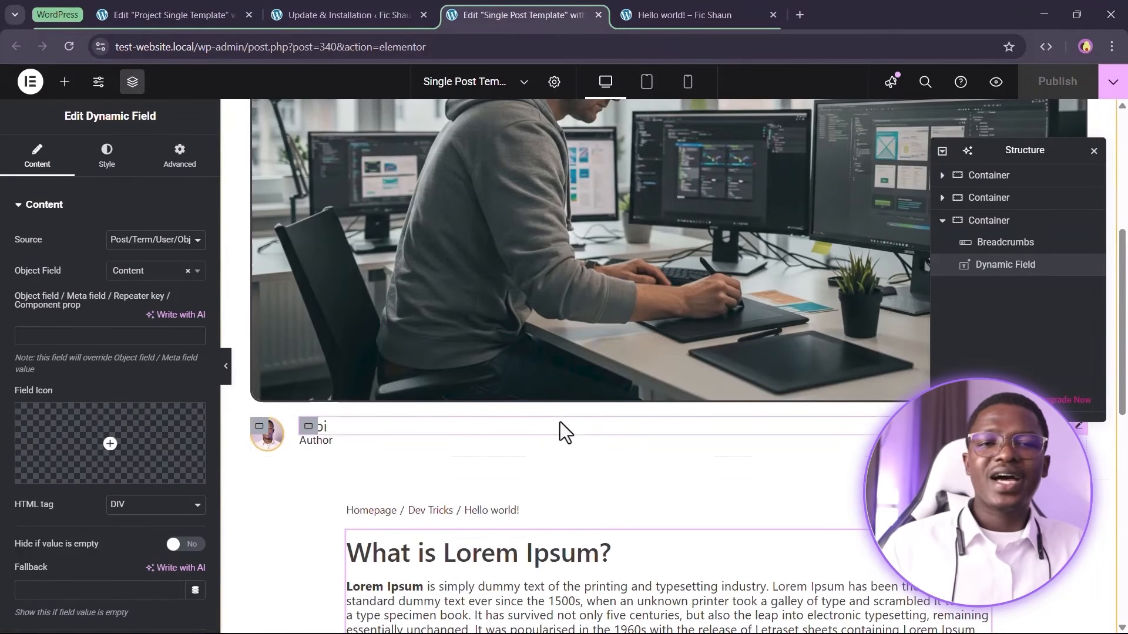
pyautogui.scroll(5, 448, 430)
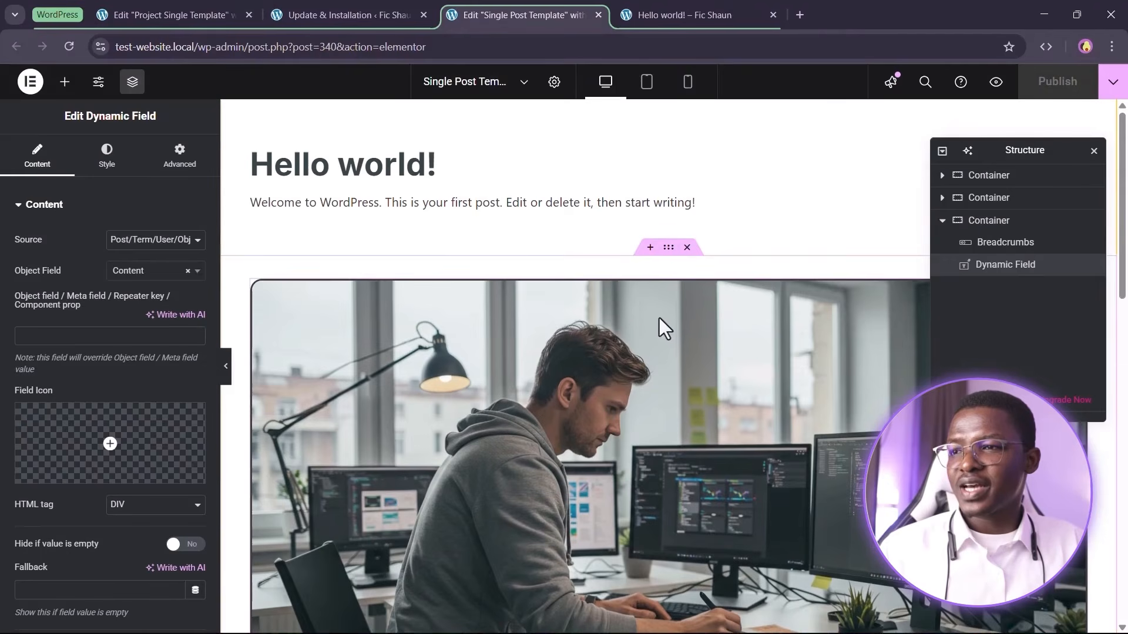
pyautogui.rightClick(669, 264)
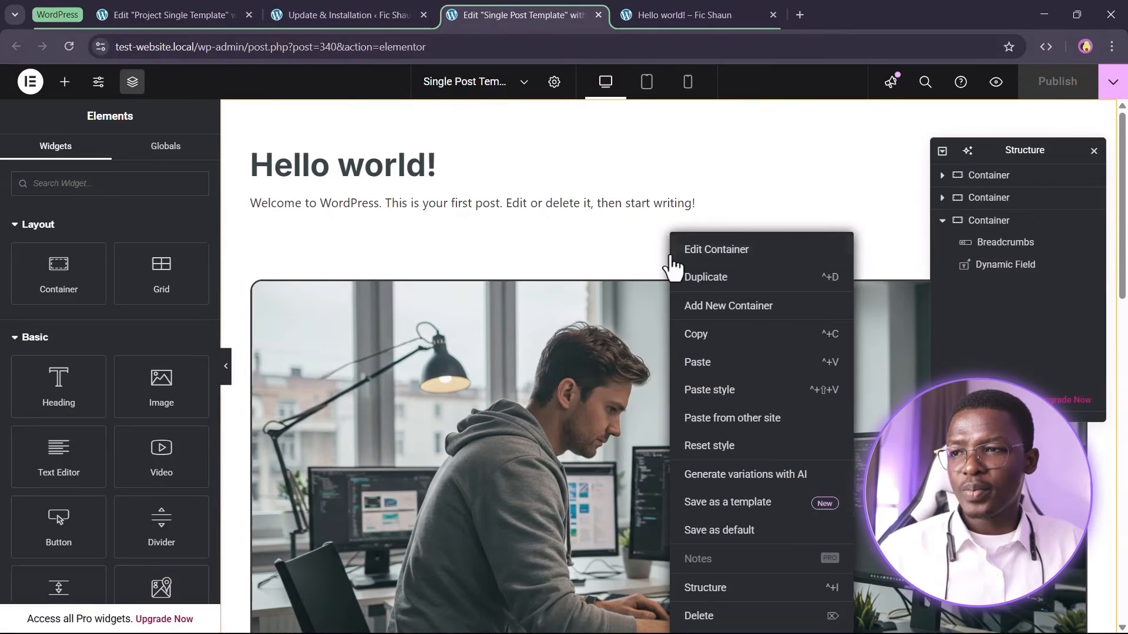
pyautogui.click(670, 144)
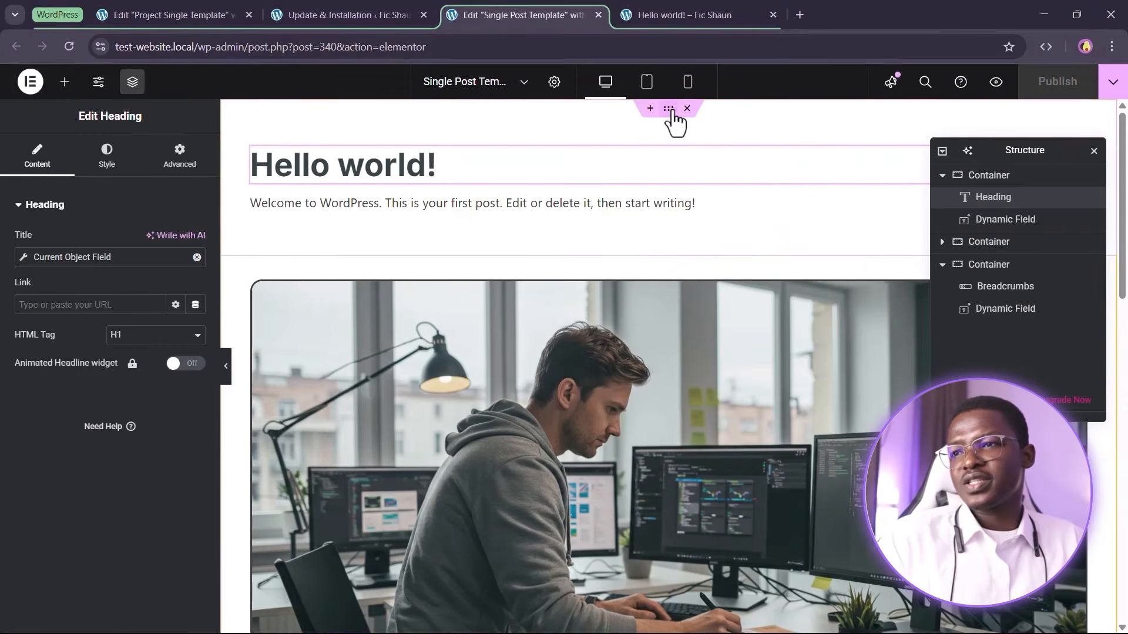
pyautogui.rightClick(671, 110)
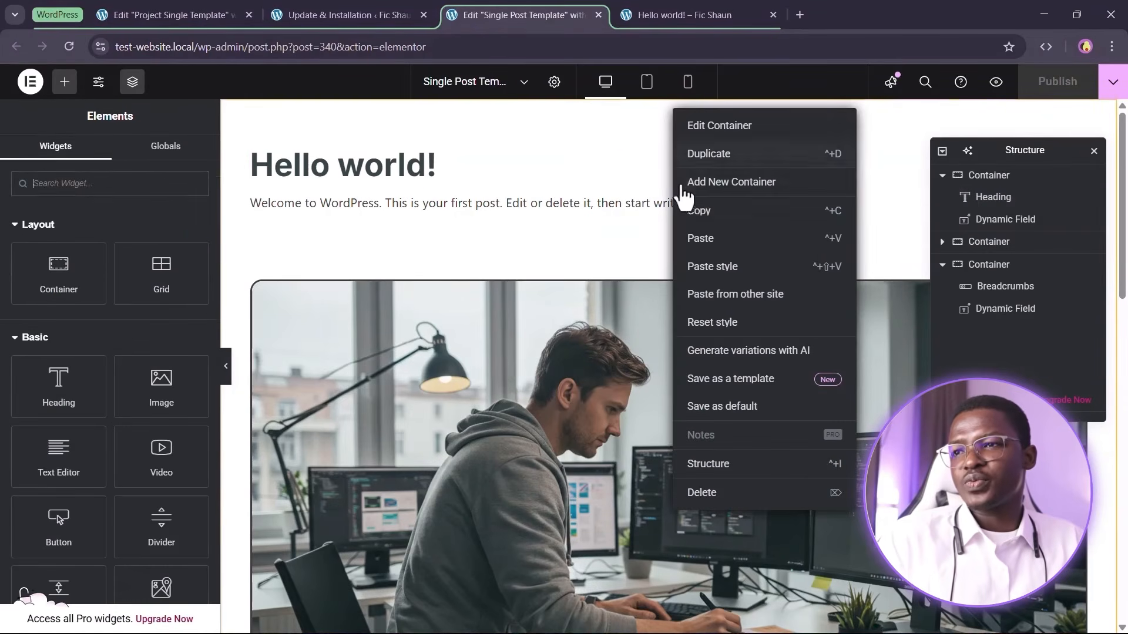
pyautogui.click(701, 224)
pyautogui.scroll(-10, 646, 323)
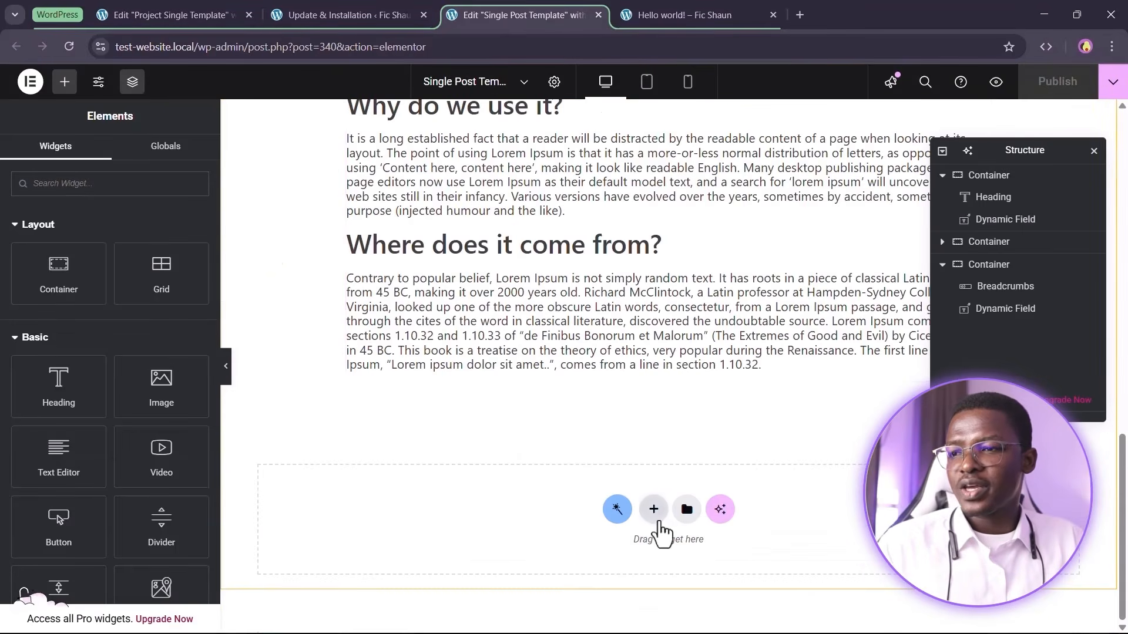
pyautogui.rightClick(661, 524)
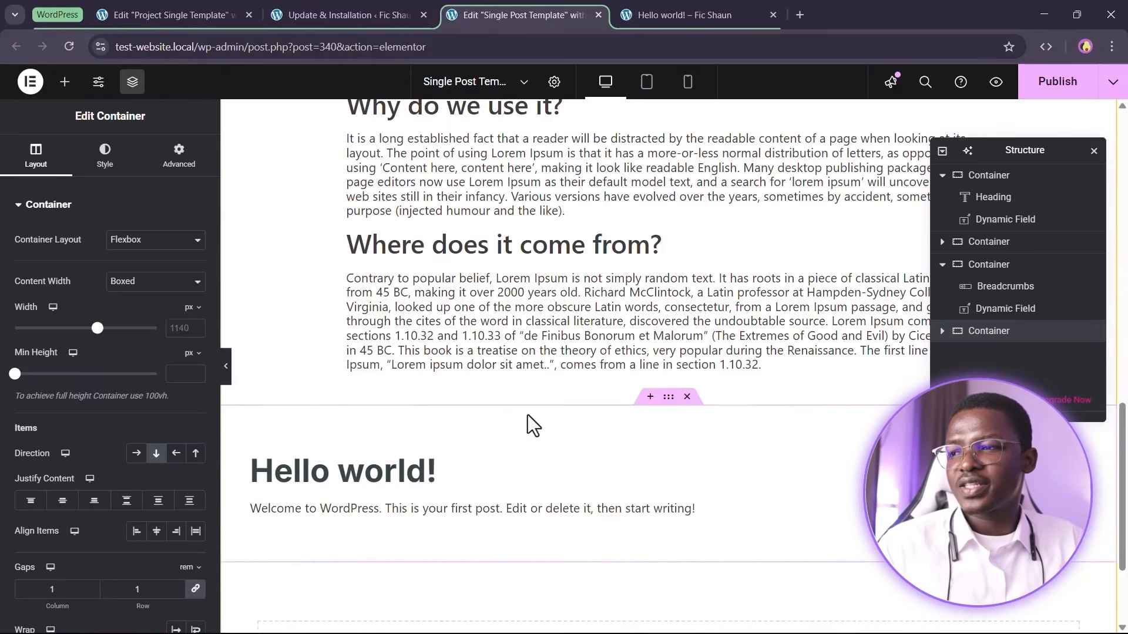
# Set the pasted heading's HTML tag to H2
pyautogui.scroll(-2, 527, 415)
pyautogui.click(356, 327)
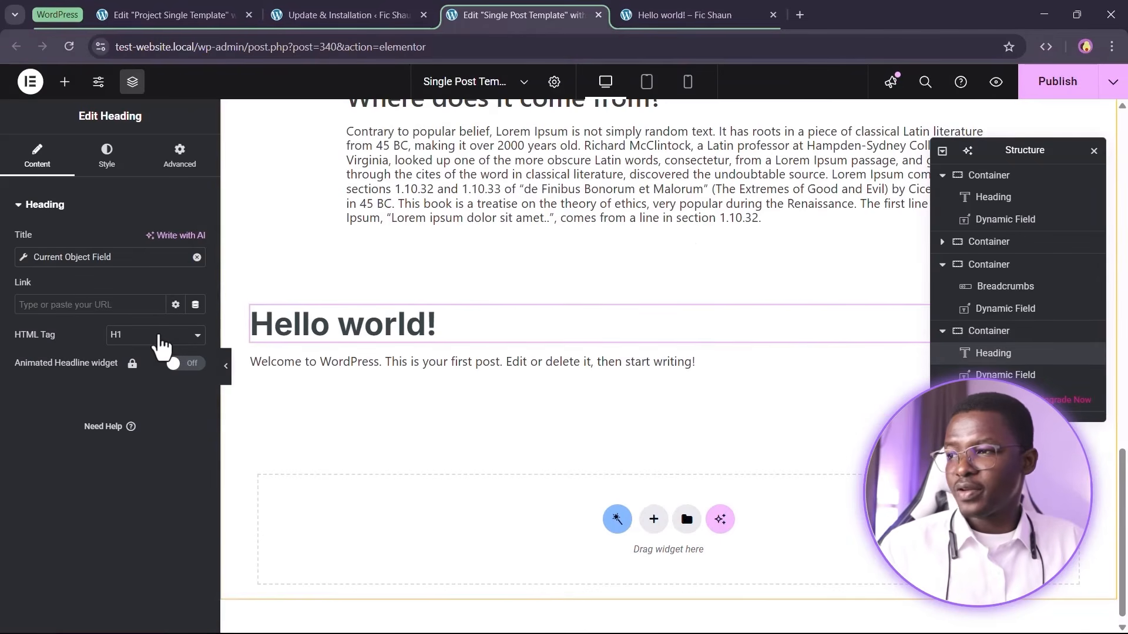
pyautogui.click(159, 346)
pyautogui.click(155, 384)
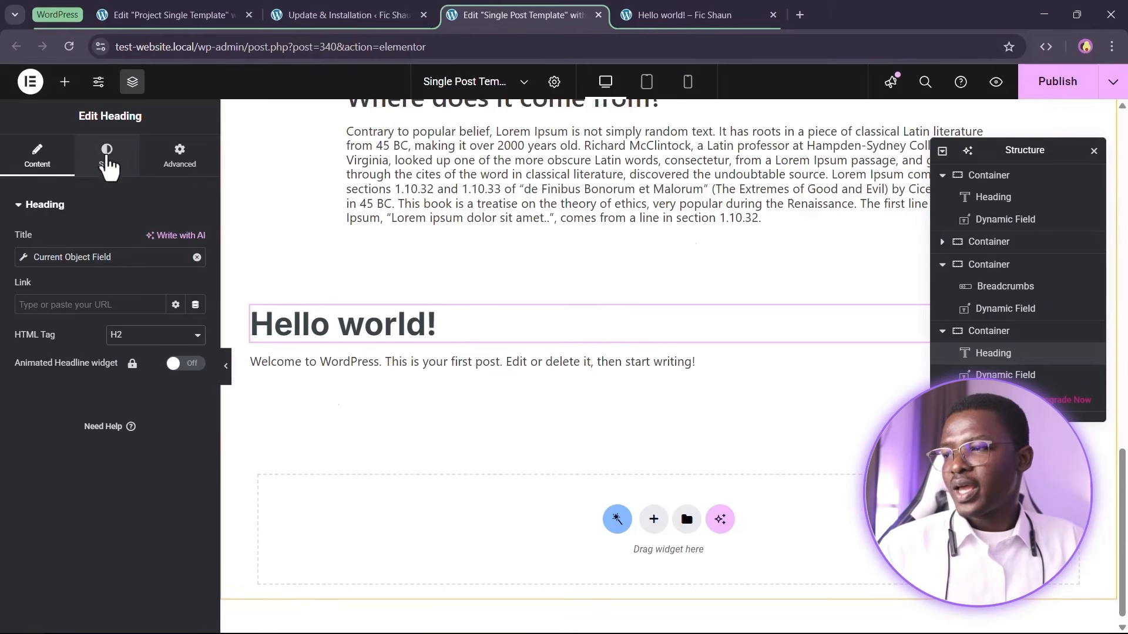
# Apply the Heading Two global font to the pasted heading's typography
pyautogui.click(106, 156)
pyautogui.click(176, 283)
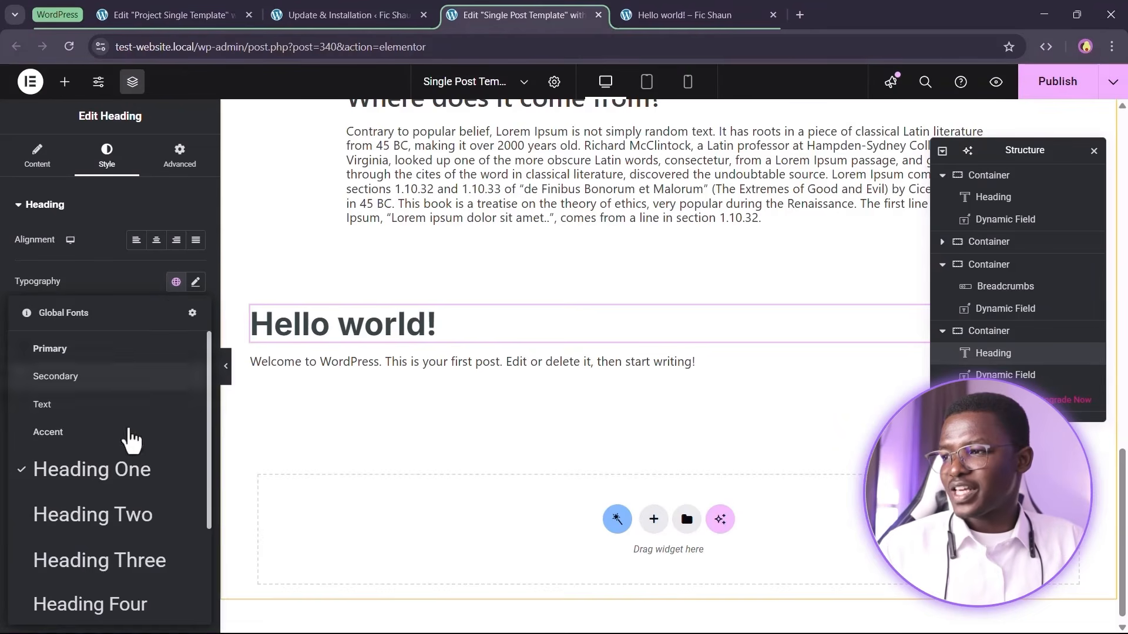
pyautogui.click(94, 515)
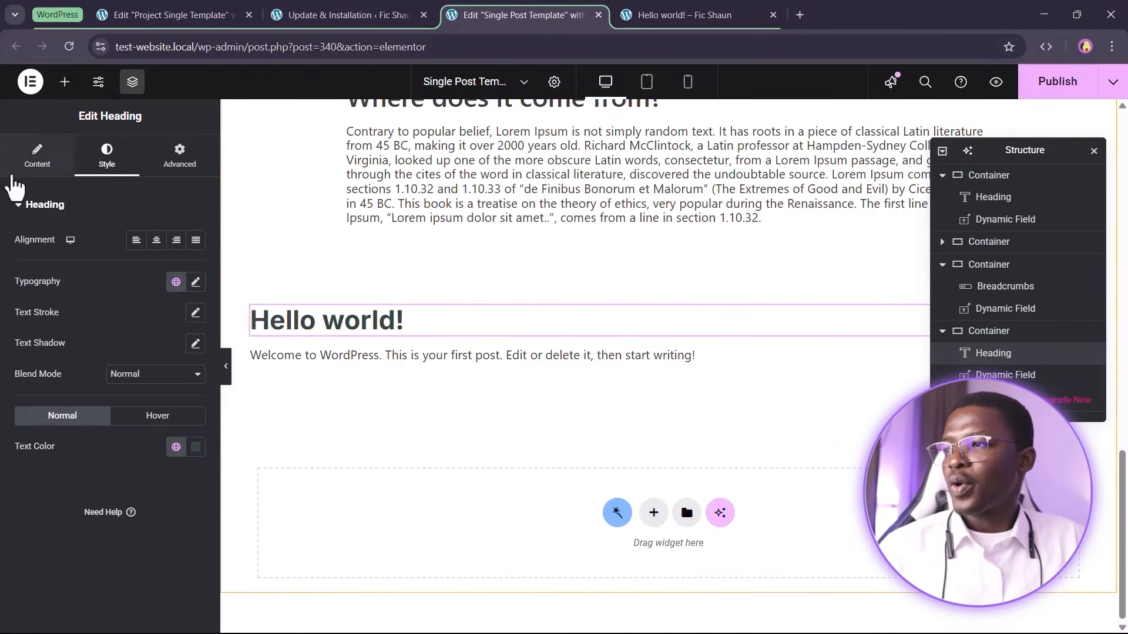
# Replace the pasted heading's dynamic title with the static text Other Posts
pyautogui.click(27, 159)
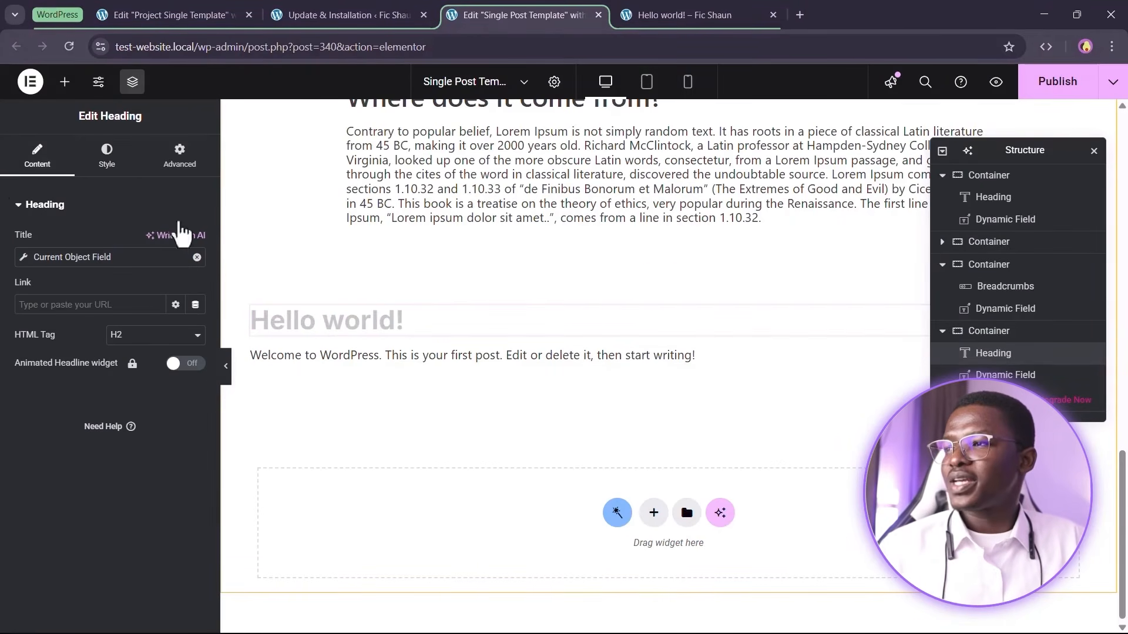
pyautogui.click(197, 257)
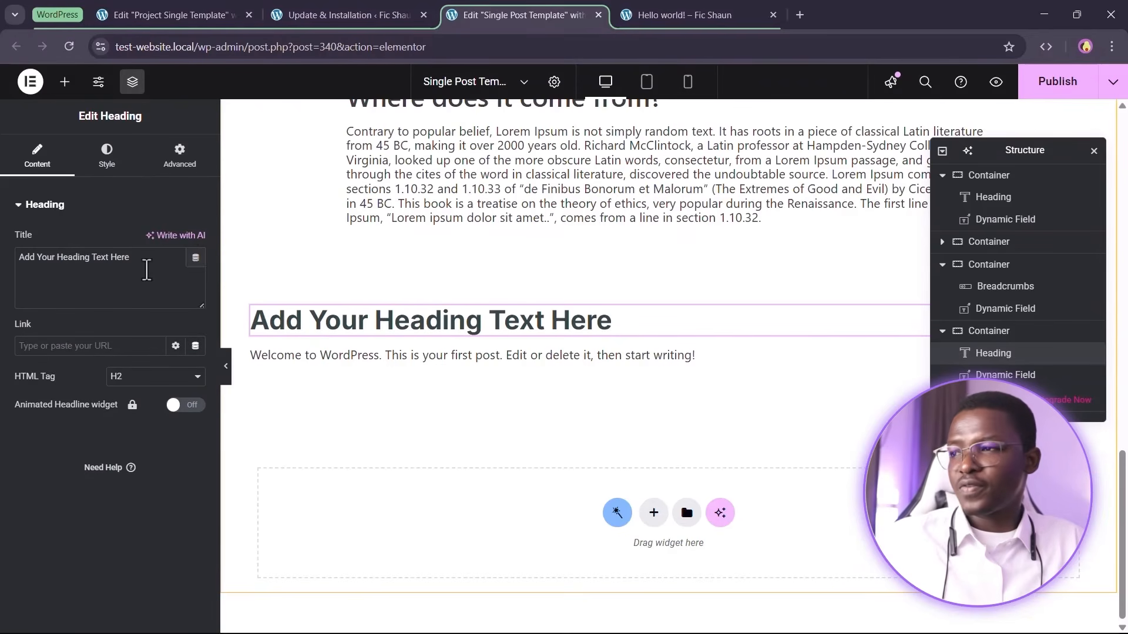
pyautogui.tripleClick(147, 270)
pyautogui.write('Other Posts')
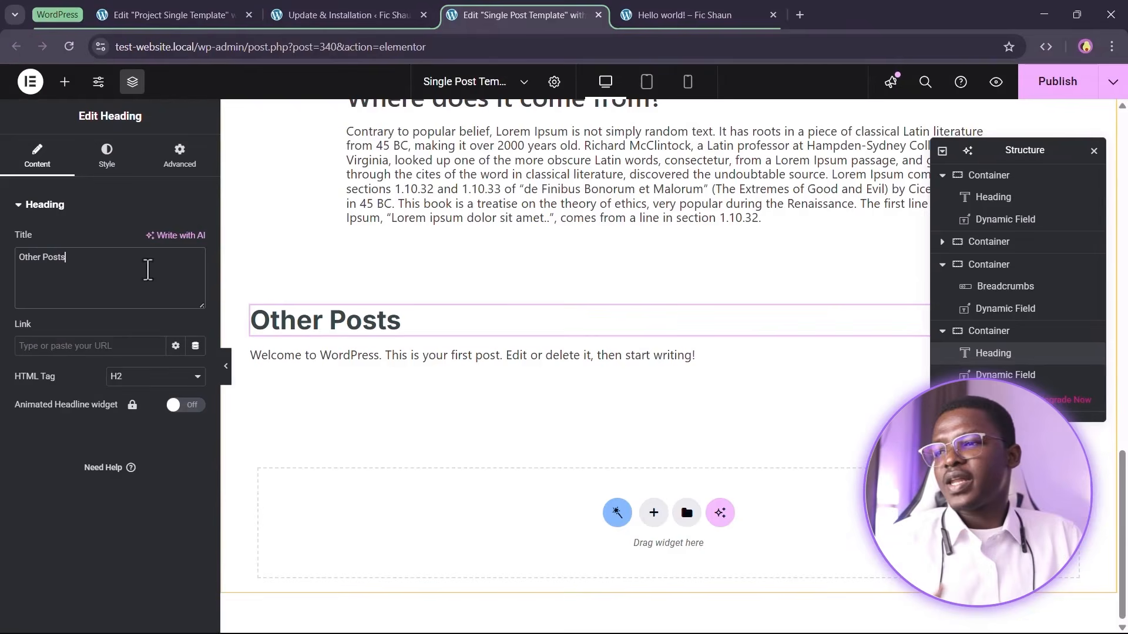
# Delete the excerpt Dynamic Field under the Other Posts heading
pyautogui.rightClick(529, 378)
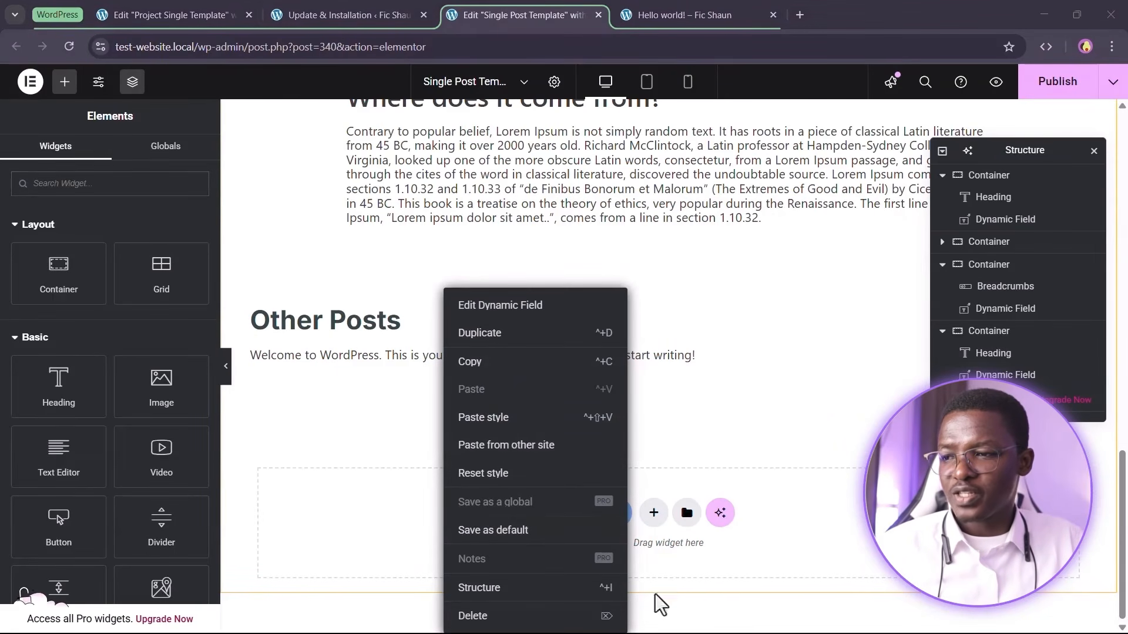
pyautogui.click(584, 615)
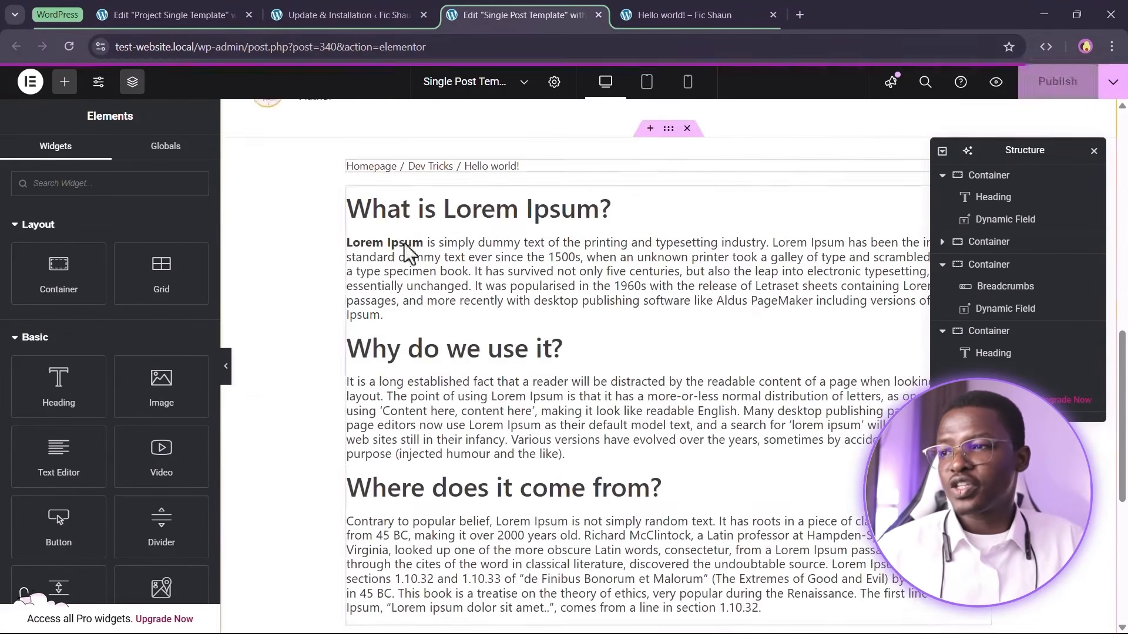
pyautogui.scroll(-1, 436, 203)
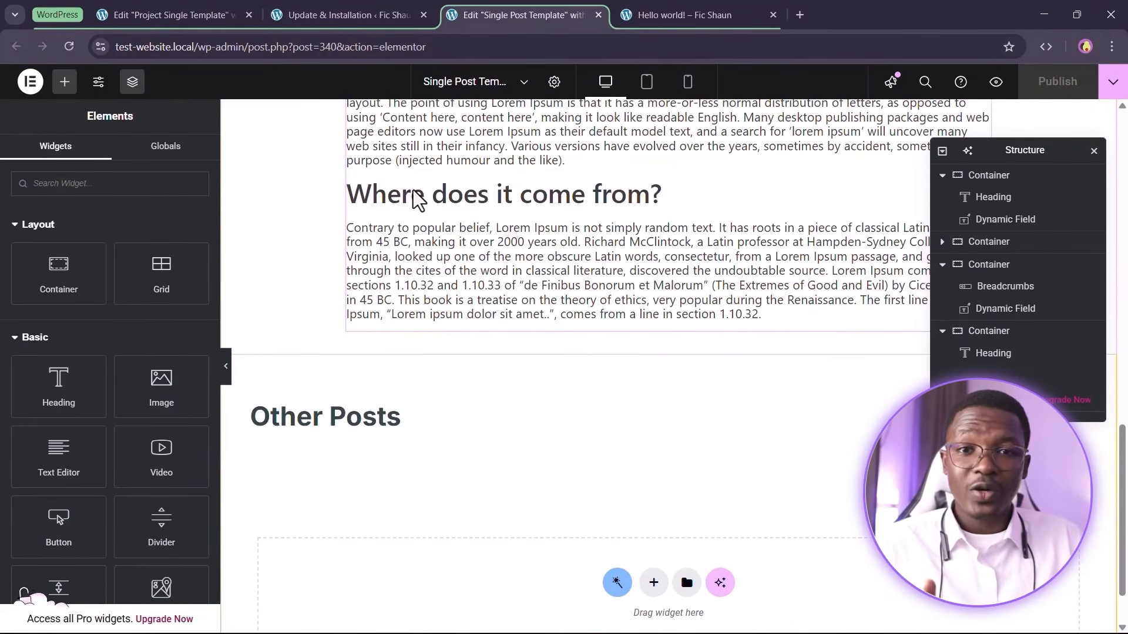
# Open the JetEngine Query Builder and duplicate the Query of Blogs query
pyautogui.click(310, 17)
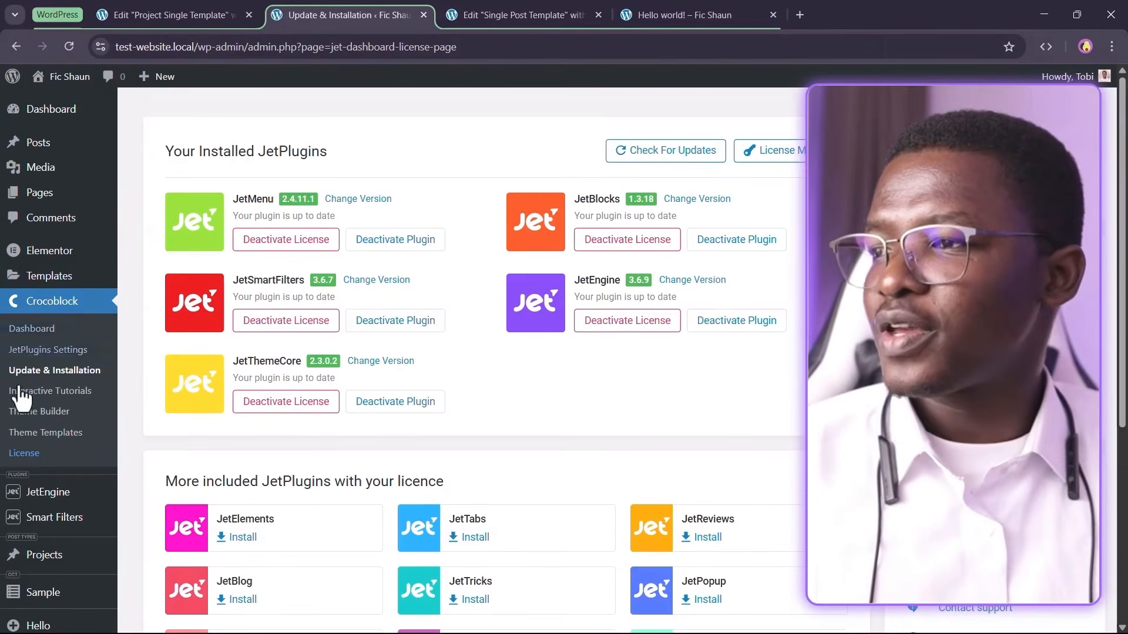
pyautogui.scroll(-2, 51, 470)
pyautogui.moveTo(53, 346)
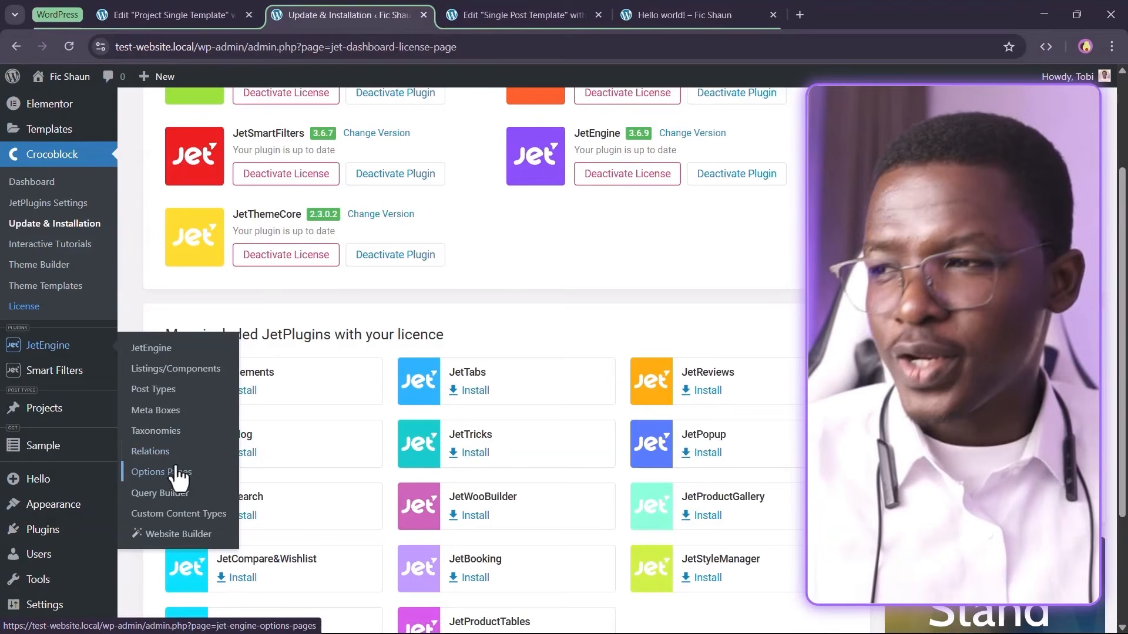
pyautogui.click(184, 495)
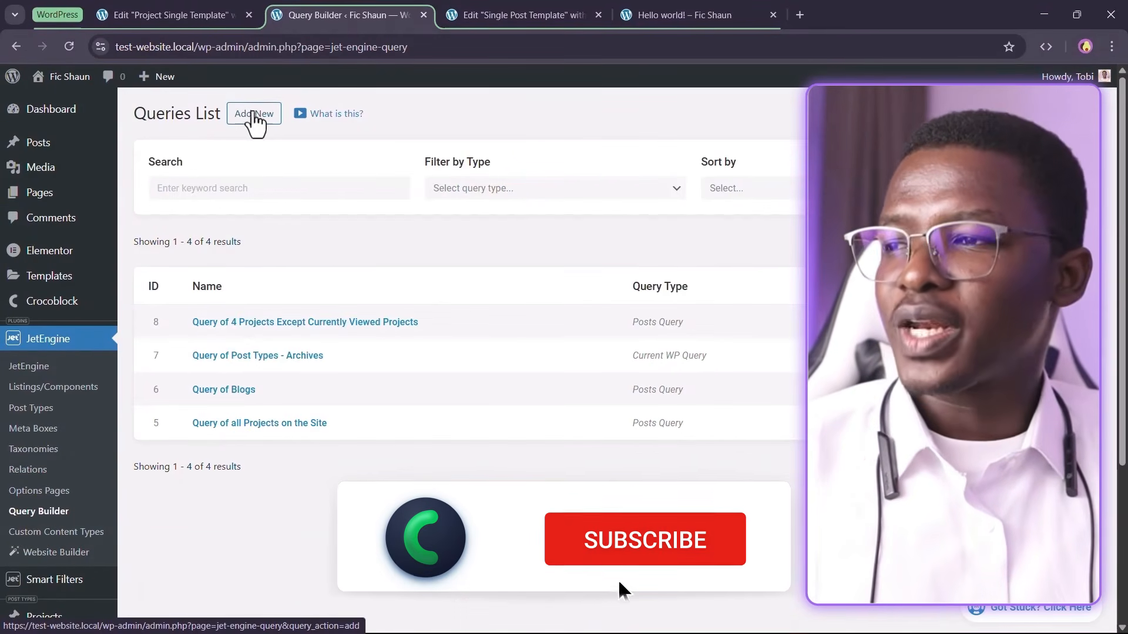
pyautogui.click(1046, 388)
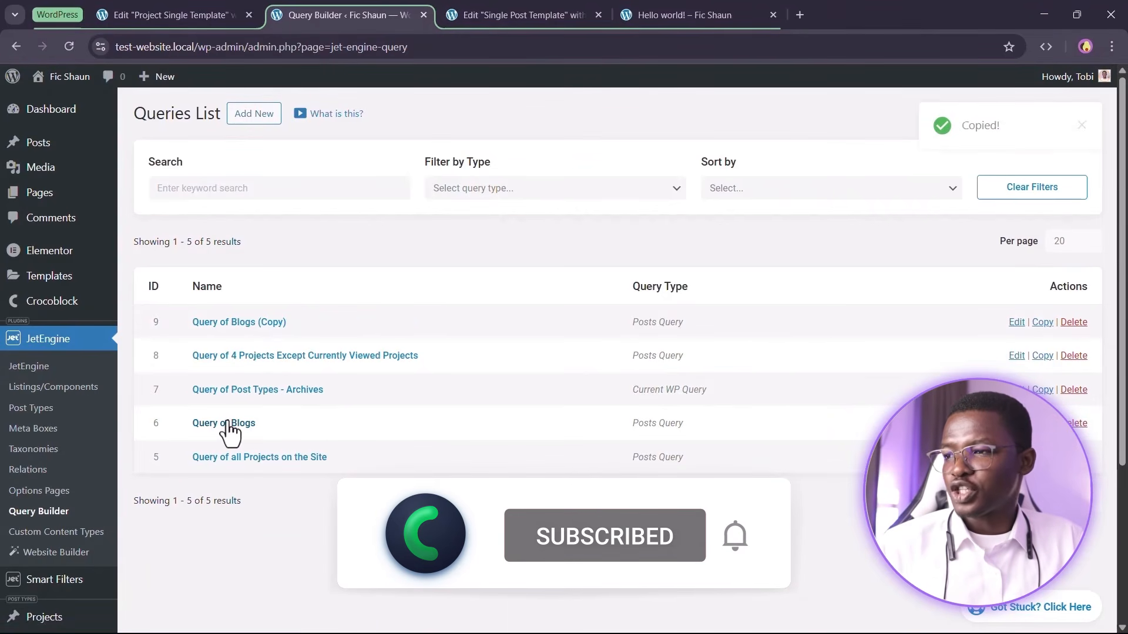
# Rename the copied query to Query of Blogs Except Current Blog
pyautogui.click(258, 324)
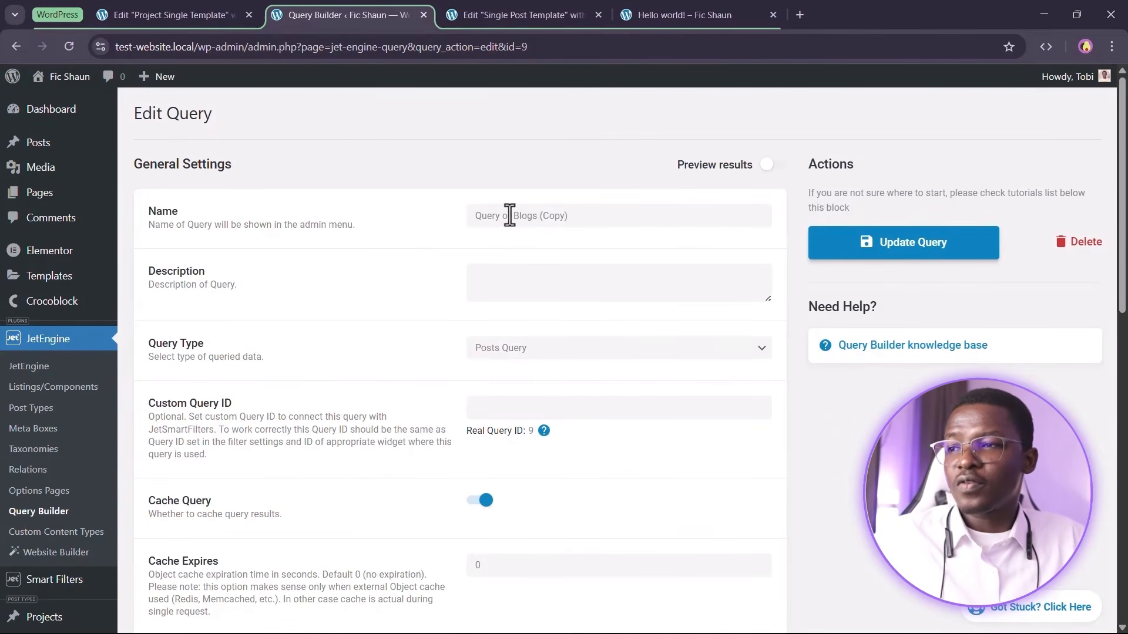
pyautogui.click(509, 215)
pyautogui.moveTo(539, 215); pyautogui.dragTo(609, 213)
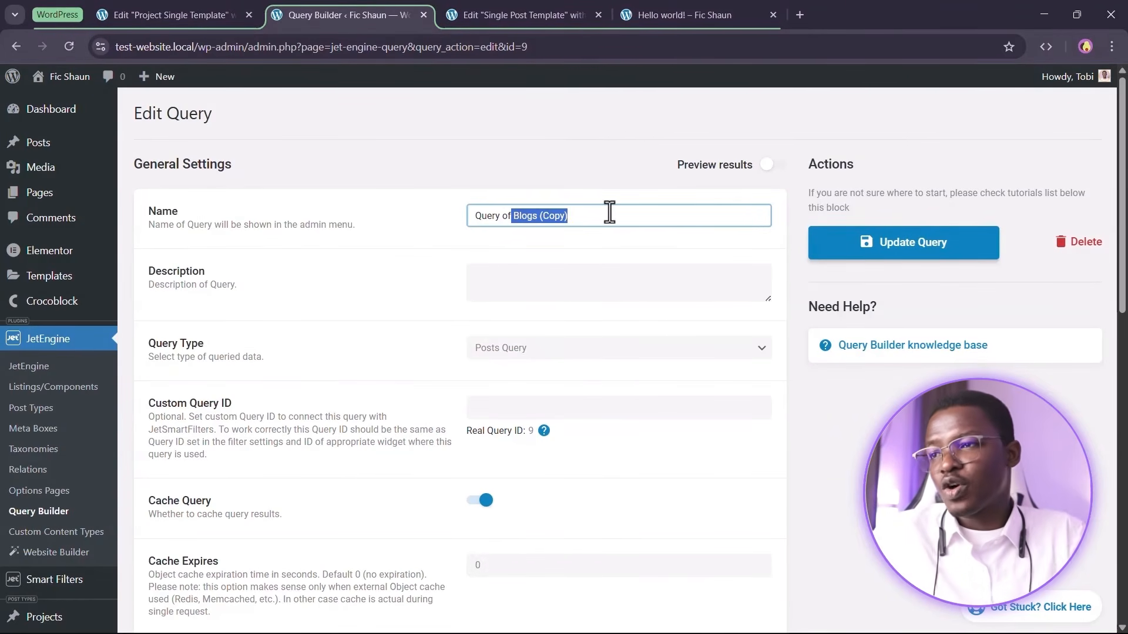
pyautogui.write('Blogs Except Current Blog')
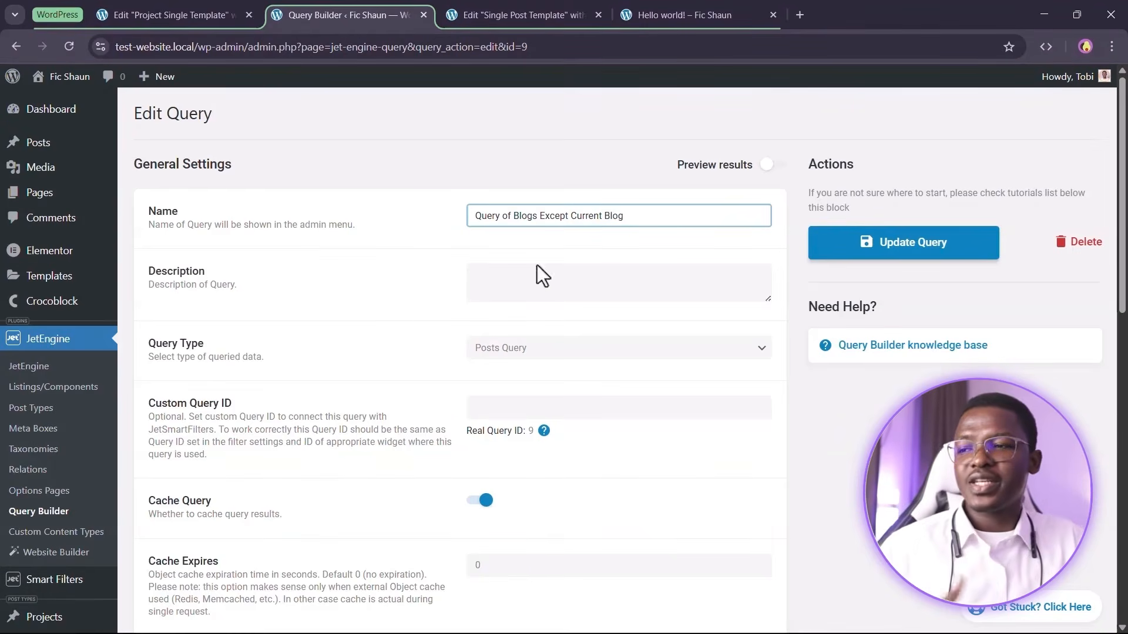
# Set the query's posts per page to 4 in its Pagination settings
pyautogui.scroll(-10, 537, 266)
pyautogui.scroll(-2, 317, 396)
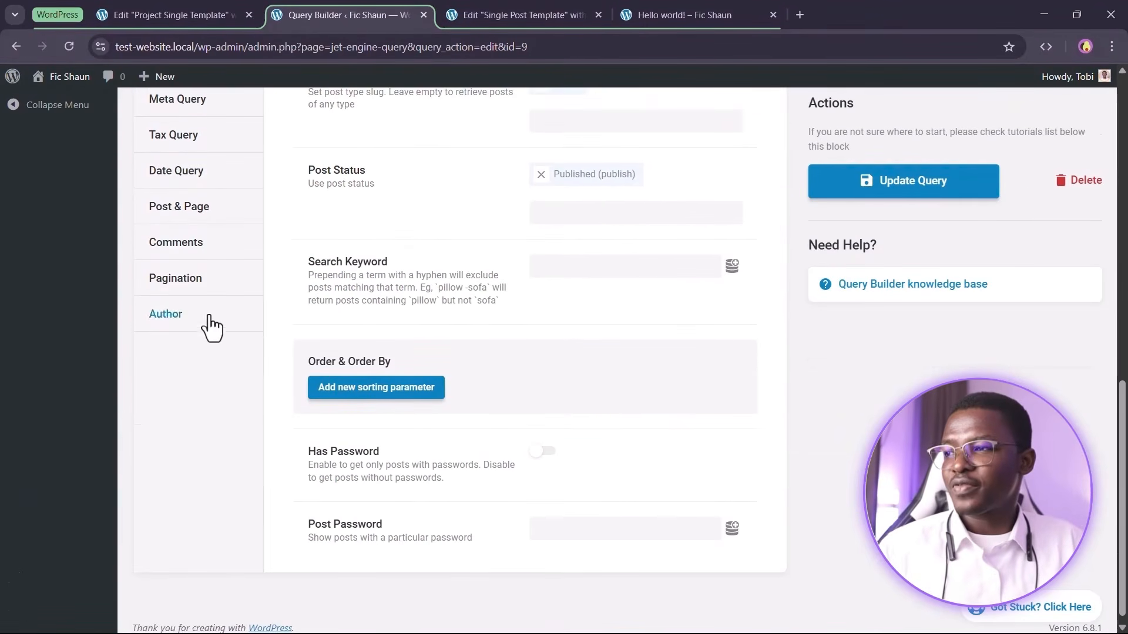
pyautogui.click(214, 286)
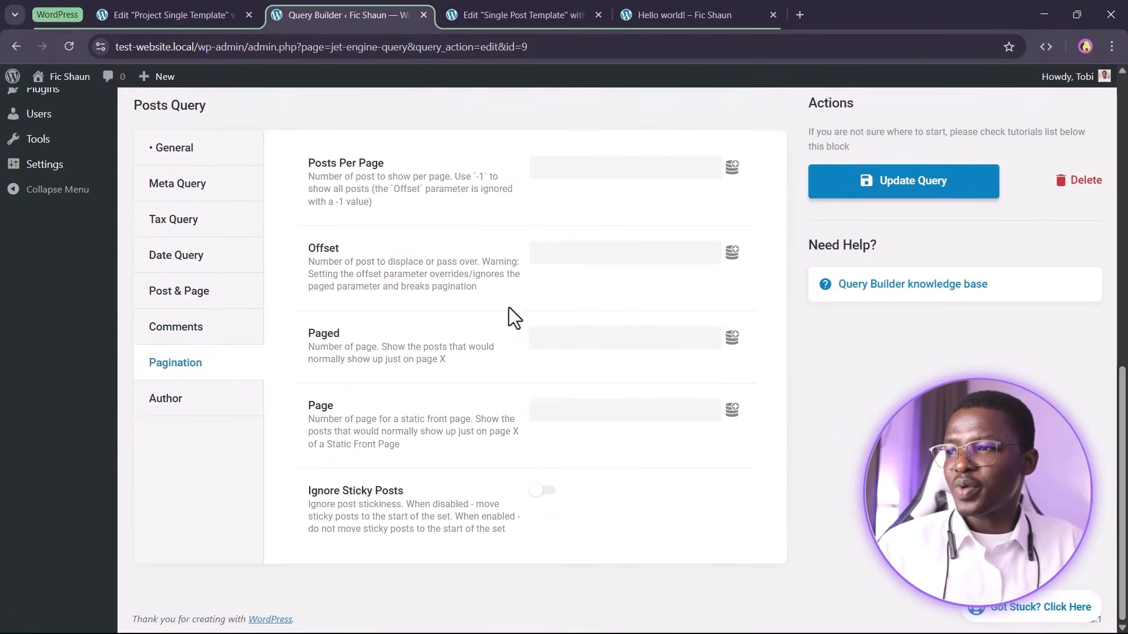
pyautogui.click(584, 168)
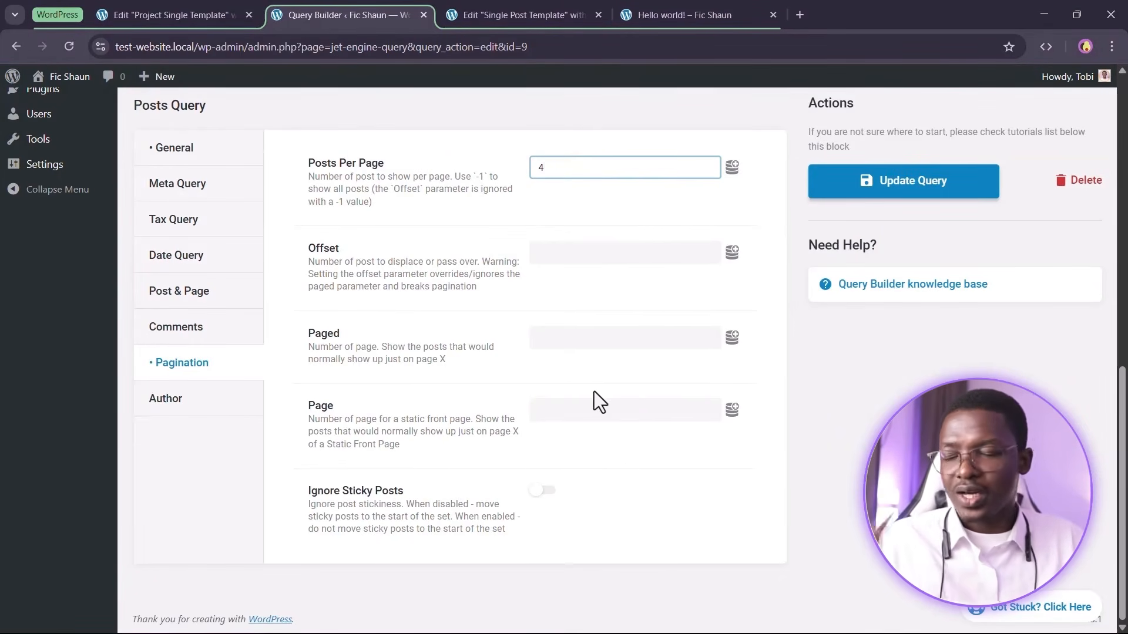
# Set Post Not In to the dynamic Current ID under Post & Page, then update the query
pyautogui.click(224, 292)
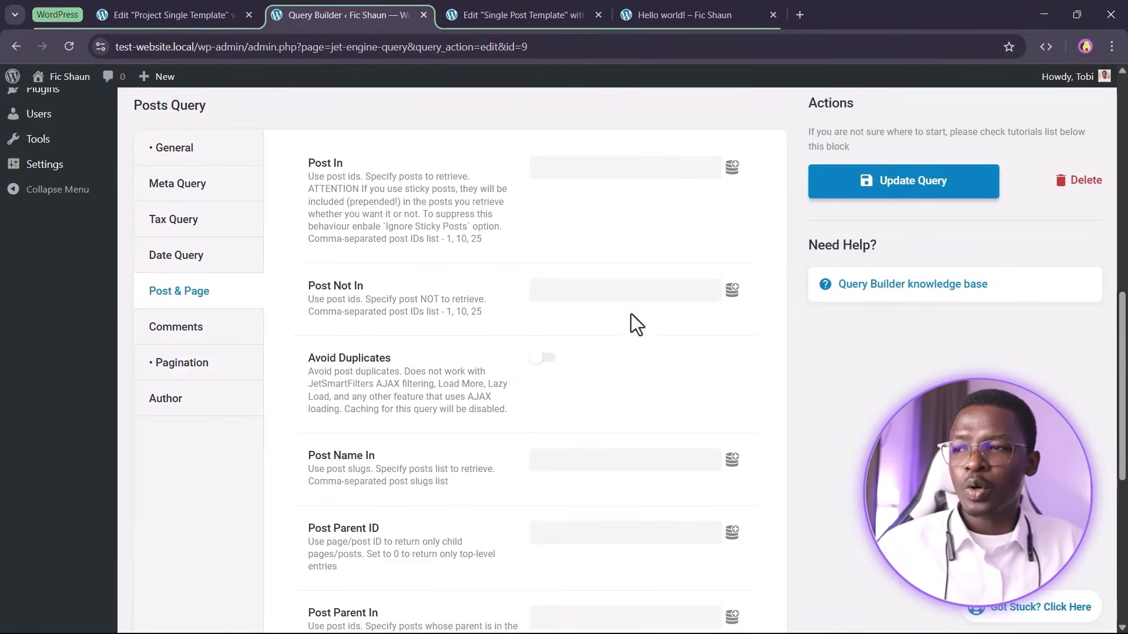
pyautogui.click(732, 289)
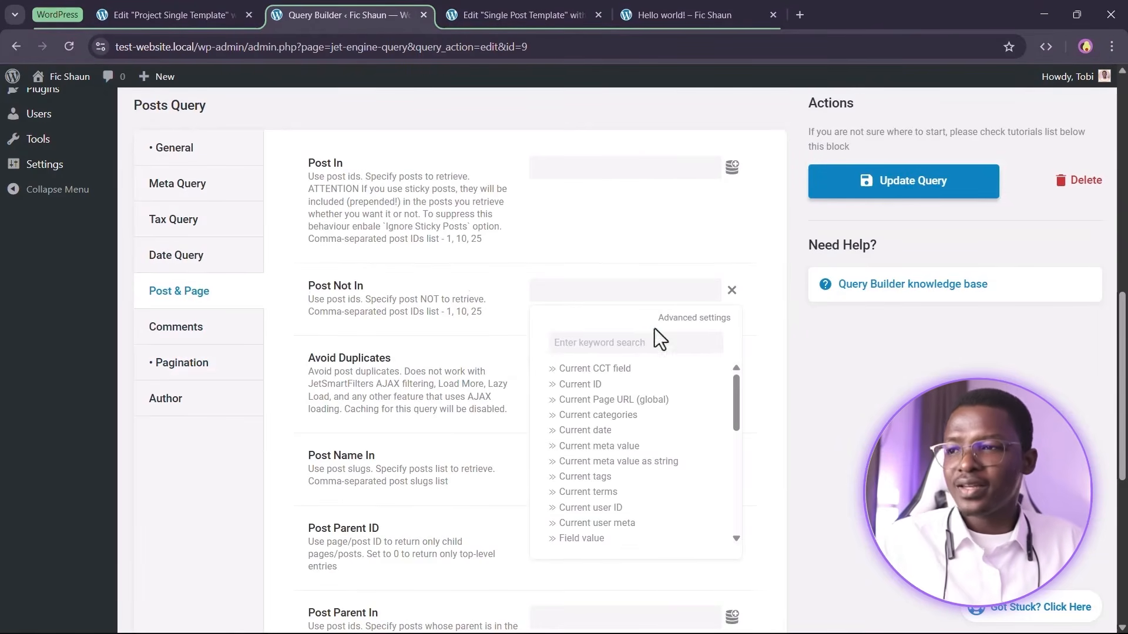
pyautogui.click(590, 386)
pyautogui.click(833, 195)
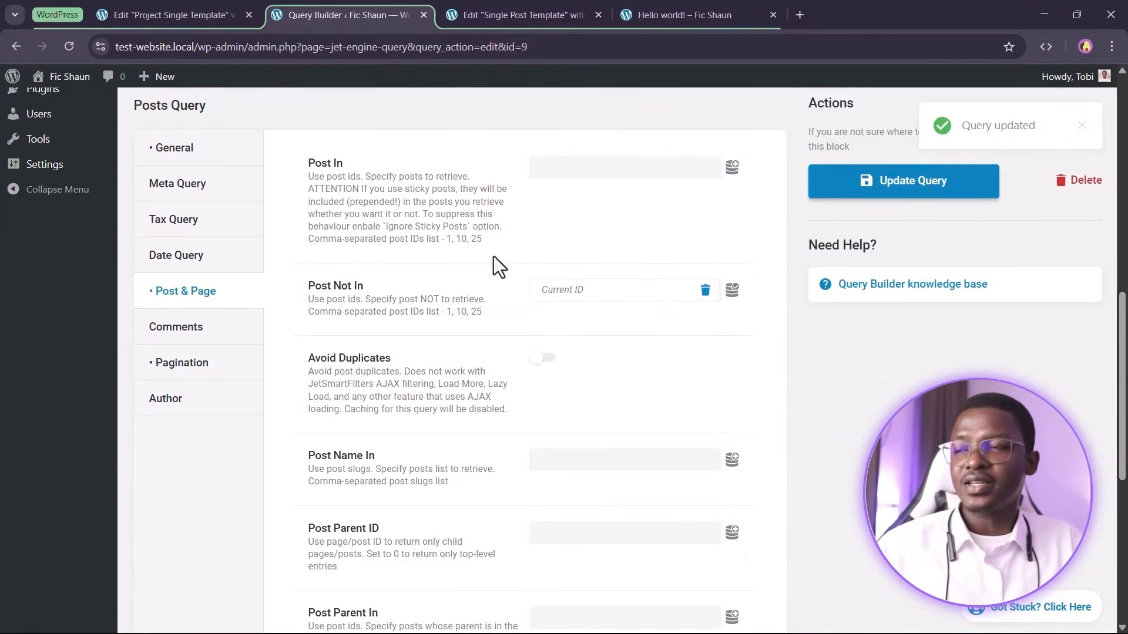
# Open the homepage in the Elementor editor and review its My Writings blog listing
pyautogui.scroll(1, 499, 280)
pyautogui.moveTo(70, 82)
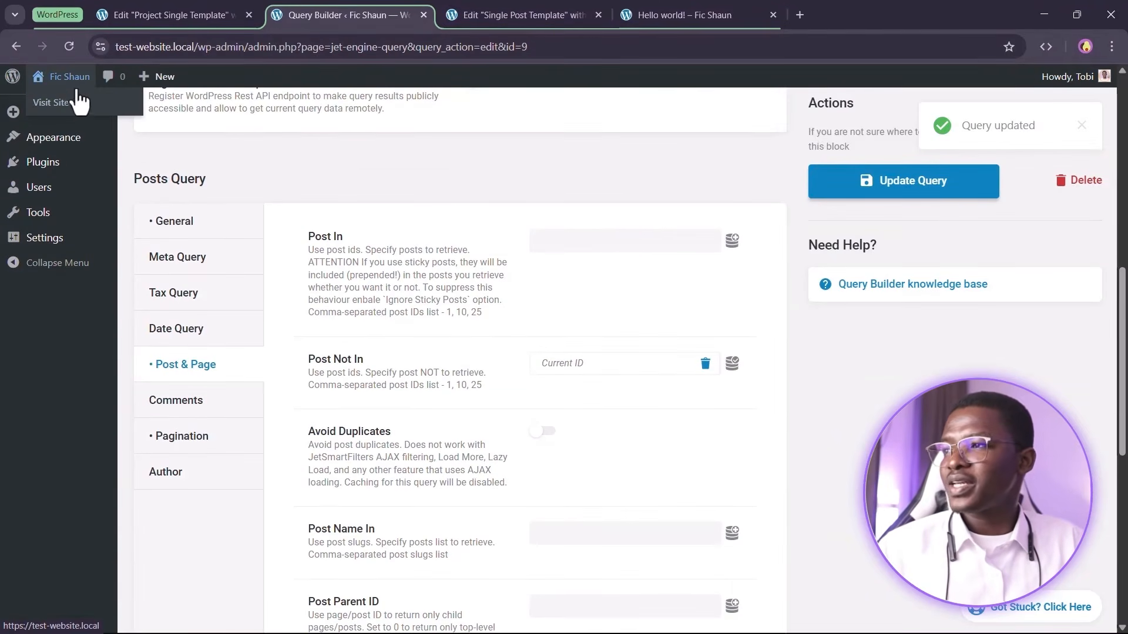
pyautogui.keyDown('ctrl'); pyautogui.click(82, 101); pyautogui.keyUp('ctrl')
pyautogui.click(473, 13)
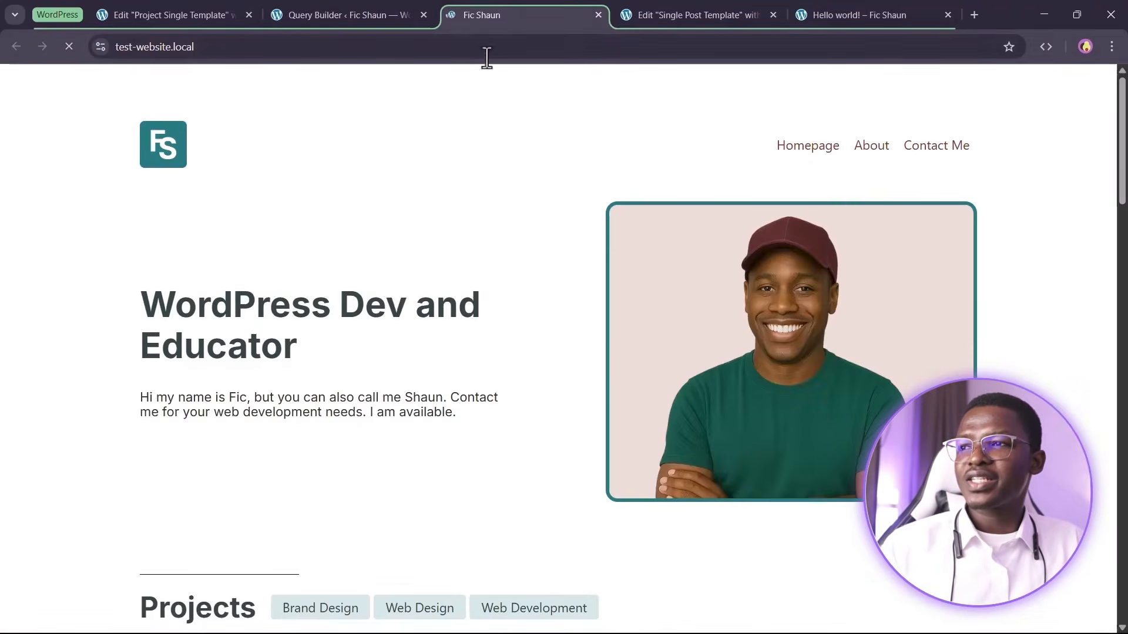
pyautogui.click(382, 77)
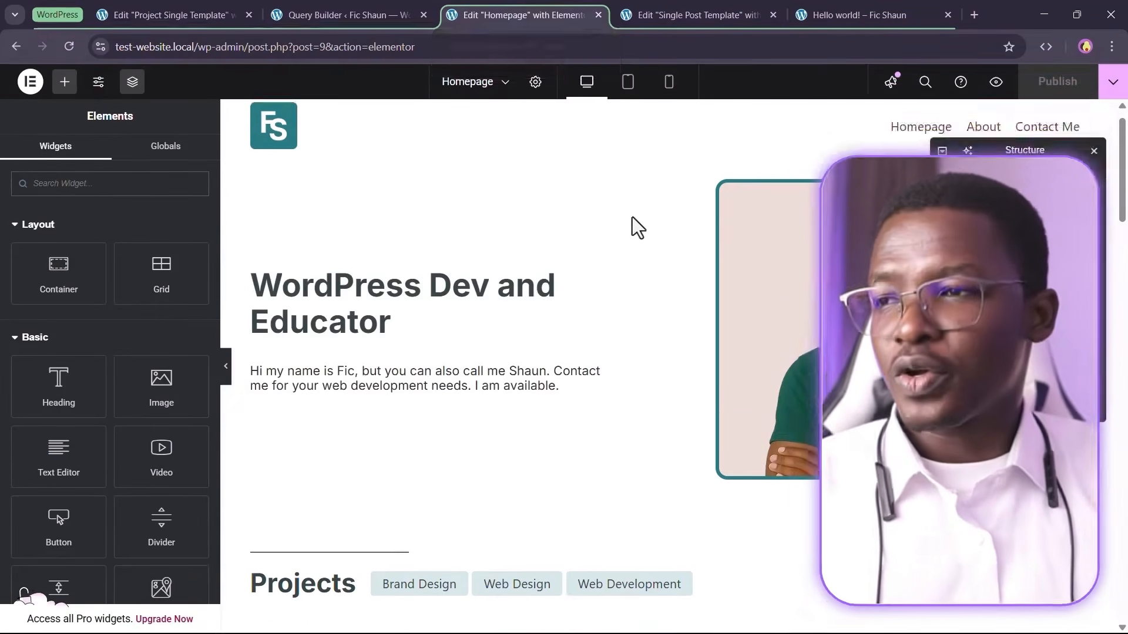
pyautogui.scroll(-20, 646, 294)
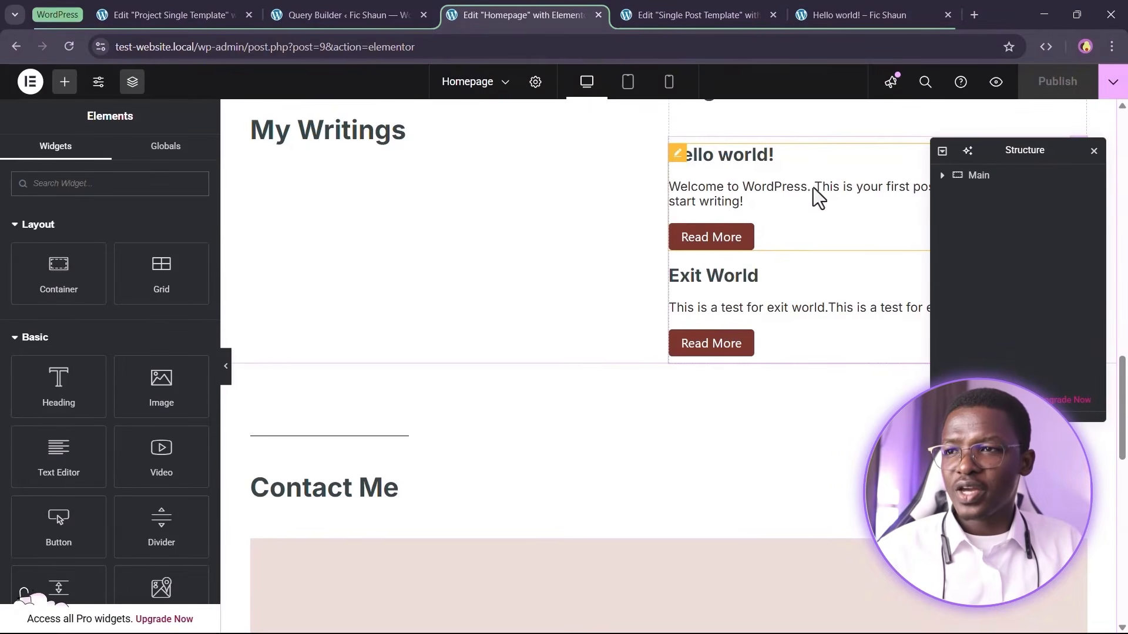
# Copy the homepage's blog listing grid, paste it below the Other Posts heading in the single post template, and save the template
pyautogui.rightClick(798, 182)
pyautogui.click(849, 259)
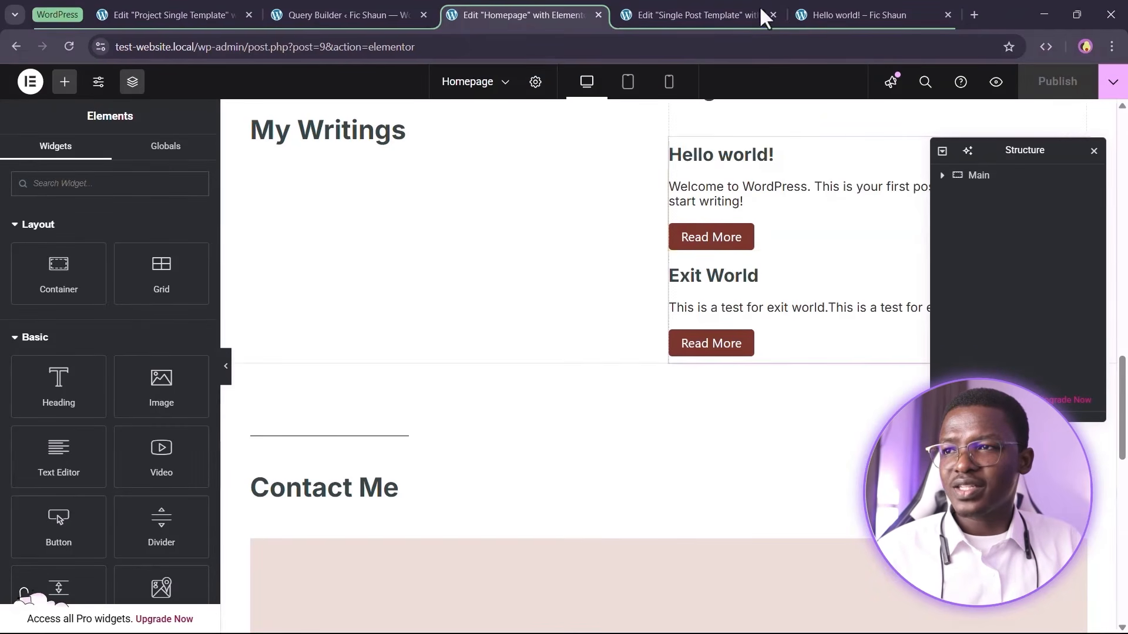
pyautogui.click(758, 13)
pyautogui.rightClick(433, 420)
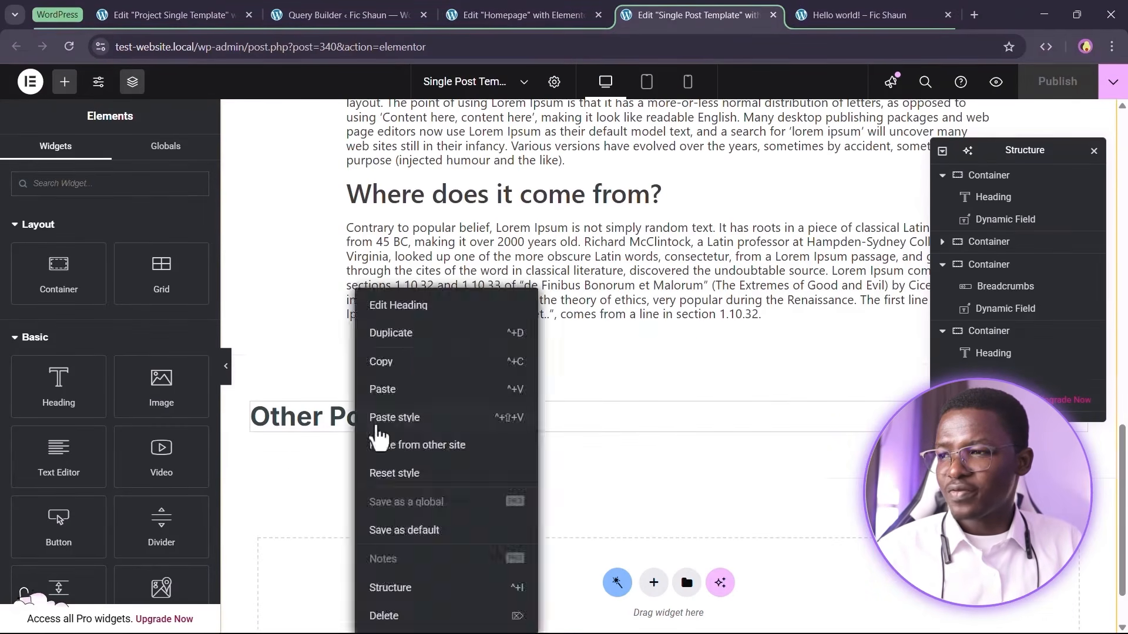
pyautogui.click(437, 386)
pyautogui.scroll(-3, 442, 470)
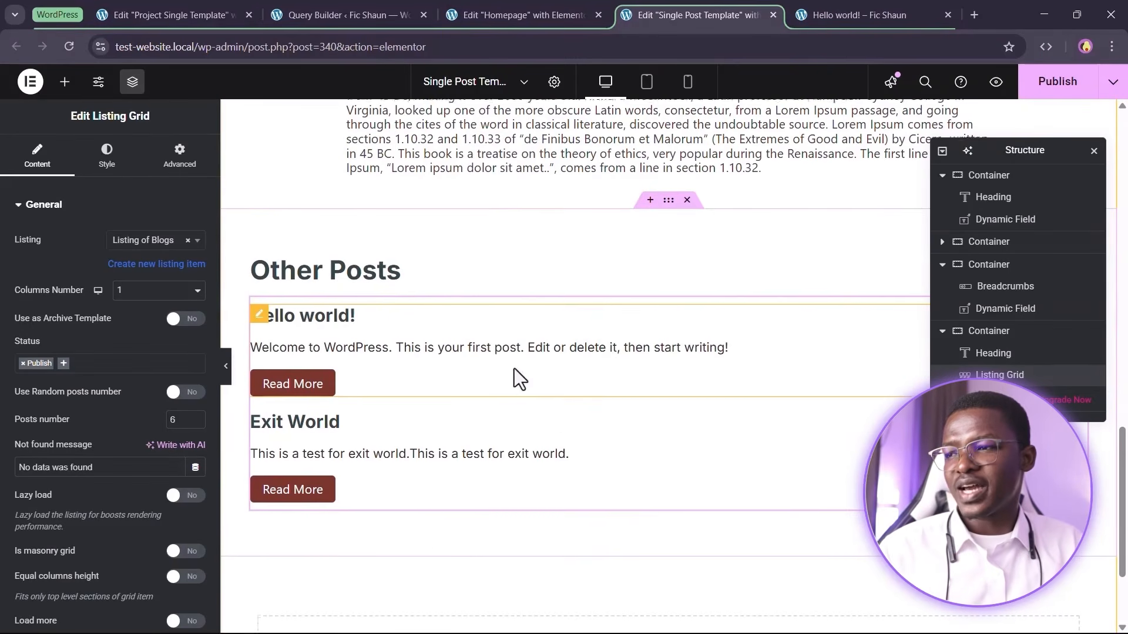
pyautogui.click(1057, 83)
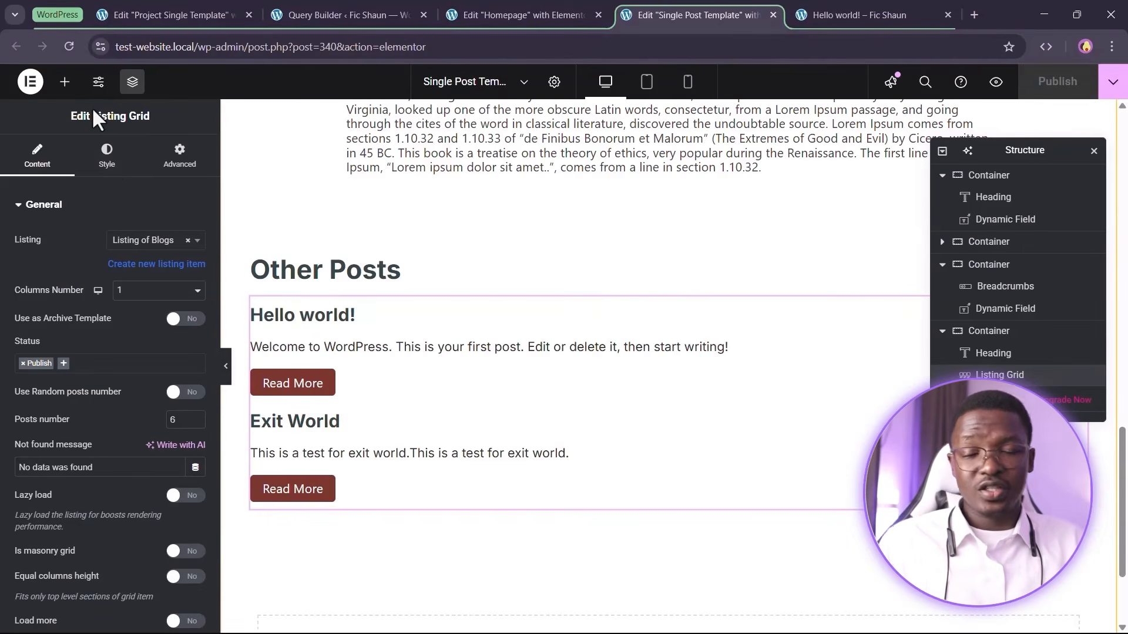
# Reload the template editor, enable Use Custom Query on the pasted listing grid, choose Query of Blogs Except Current Blog, and save
pyautogui.click(70, 47)
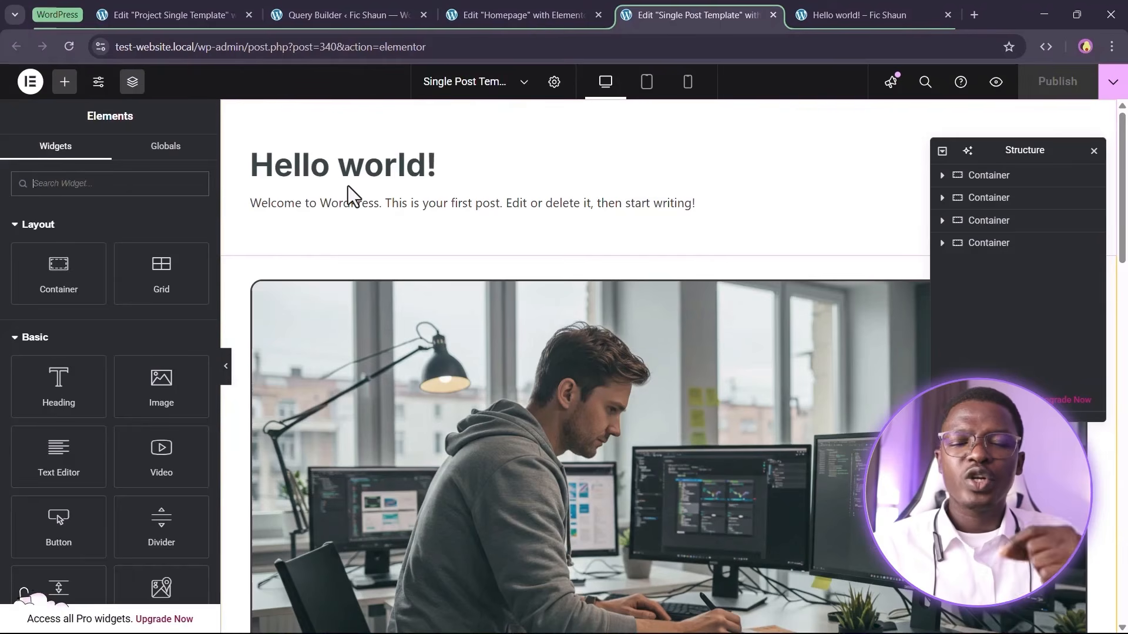
pyautogui.scroll(-15, 365, 187)
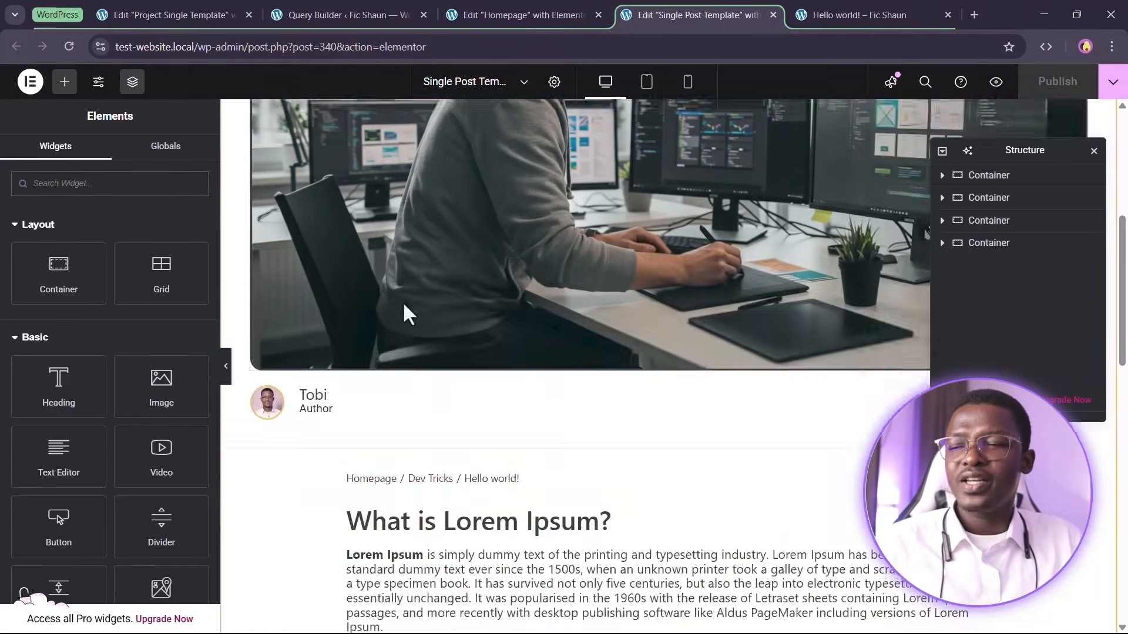
pyautogui.click(543, 269)
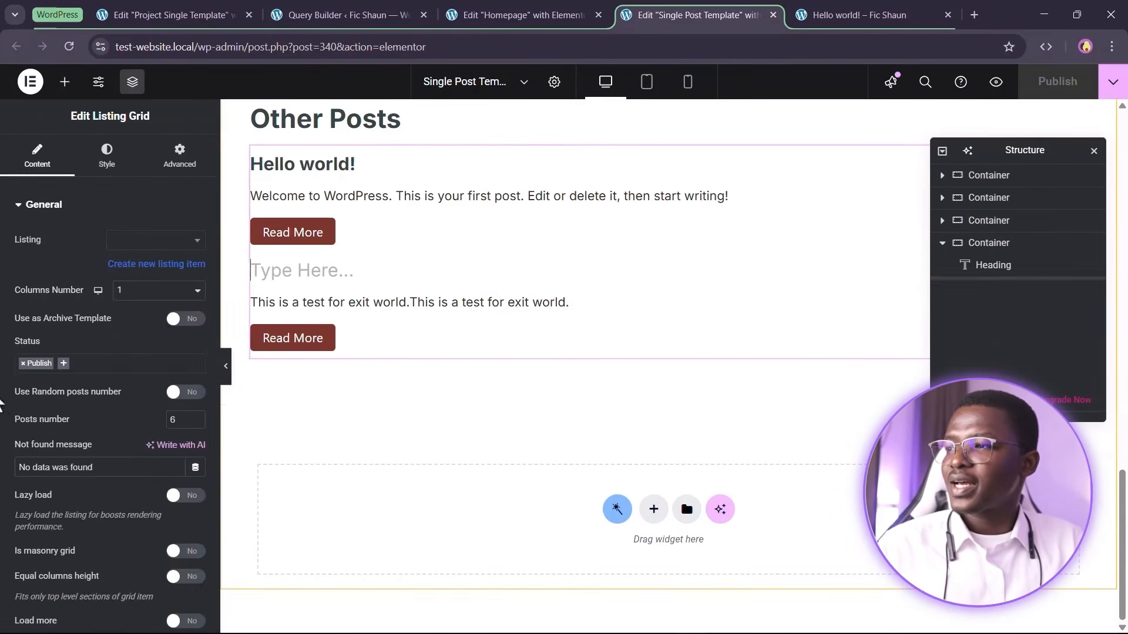
pyautogui.scroll(-8, 35, 364)
pyautogui.click(100, 327)
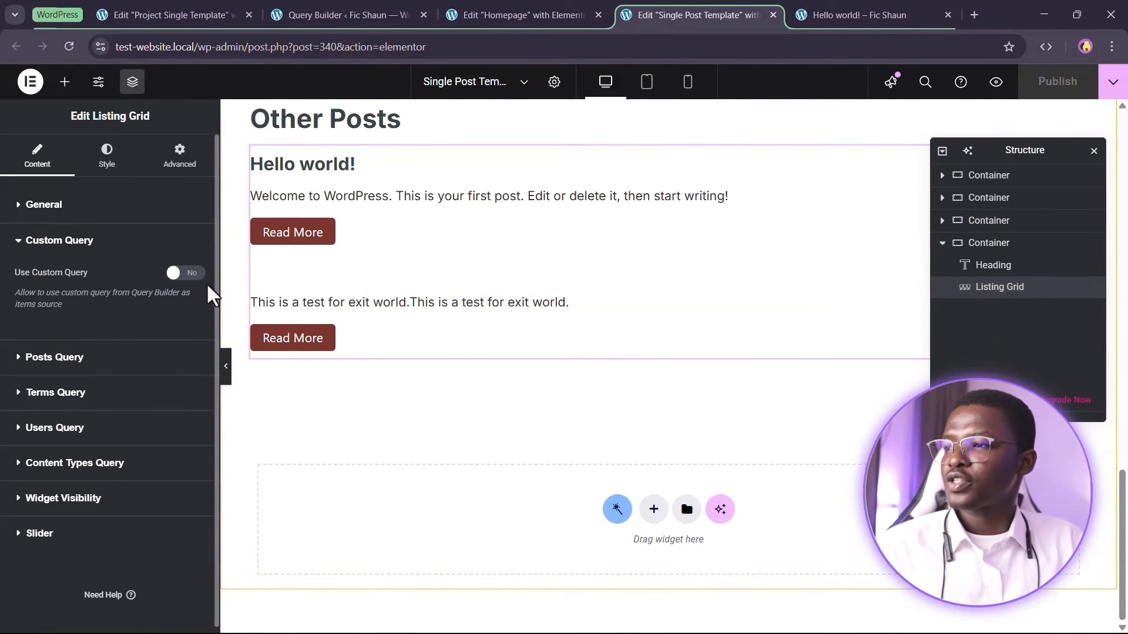
pyautogui.click(187, 273)
pyautogui.click(117, 332)
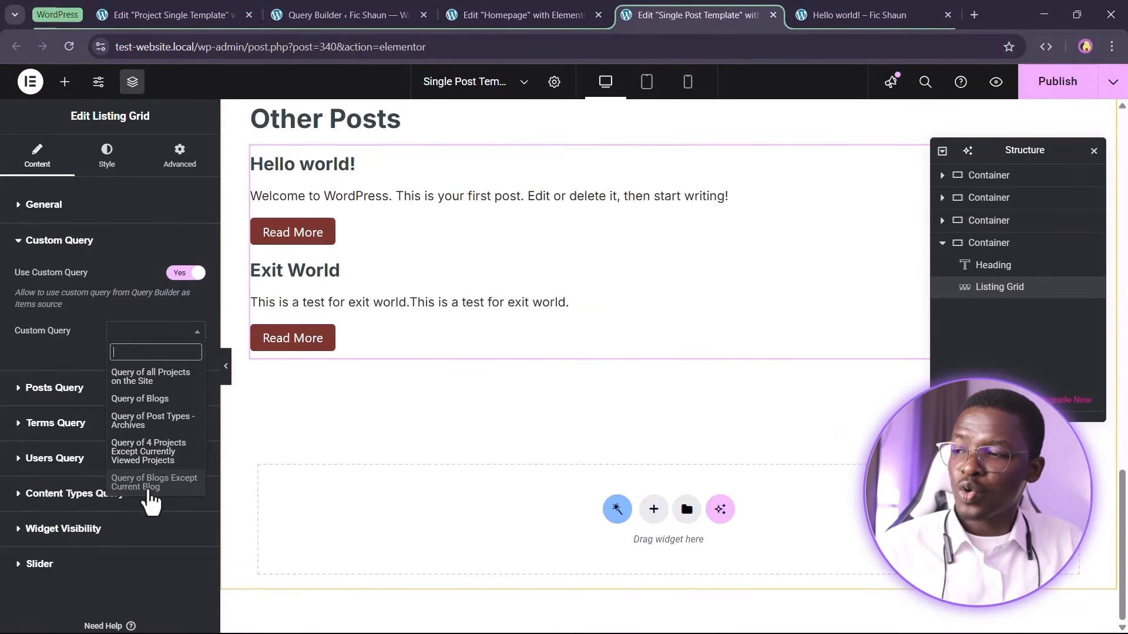
pyautogui.click(154, 483)
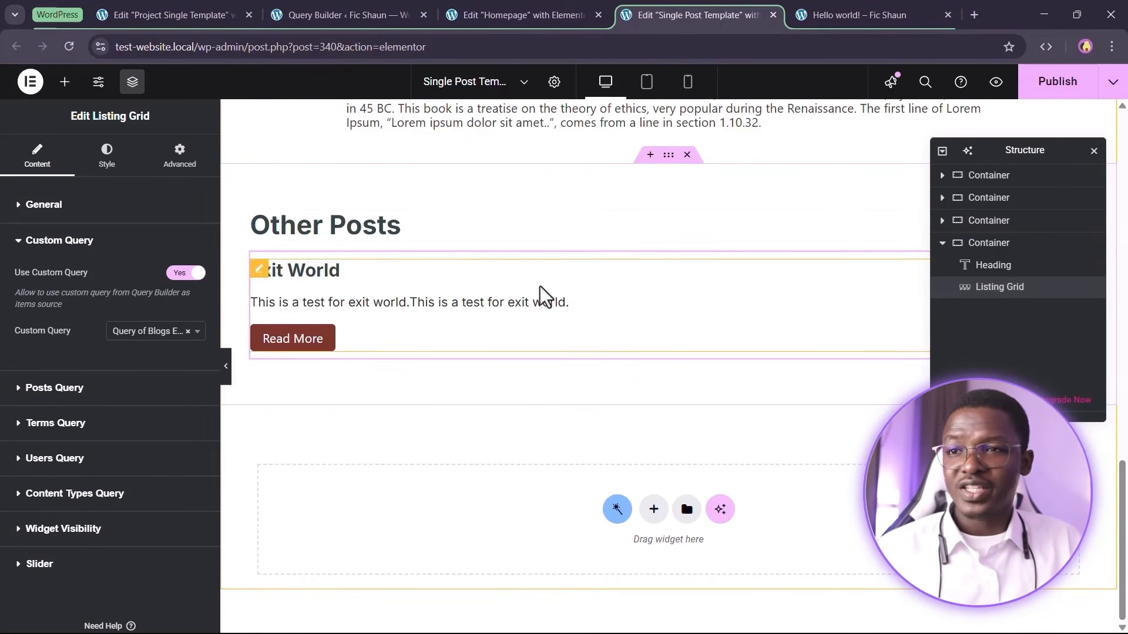
pyautogui.click(1054, 82)
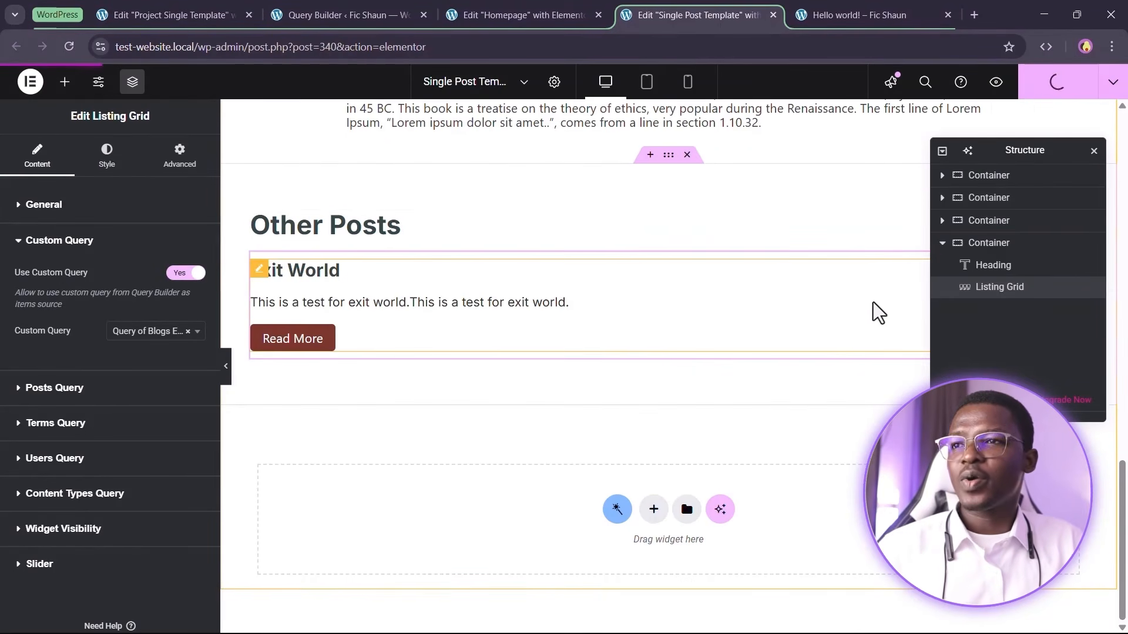
# Reload the live Hello world! post and browse it and the Exit World post to check their Other Posts sections
pyautogui.click(855, 13)
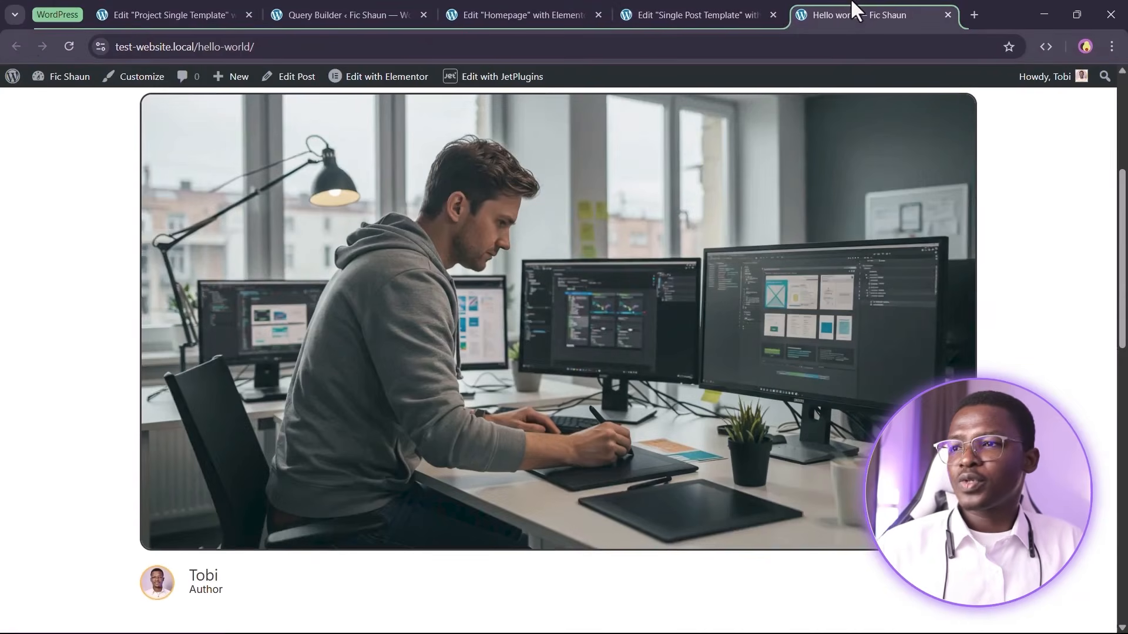
pyautogui.click(69, 47)
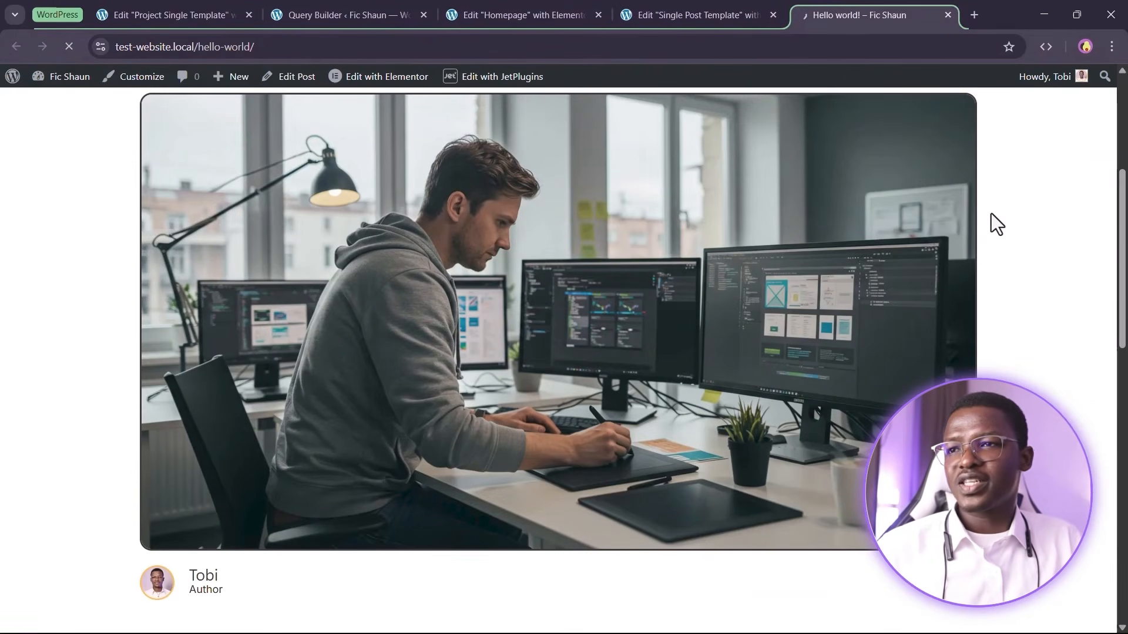
pyautogui.scroll(-15, 987, 229)
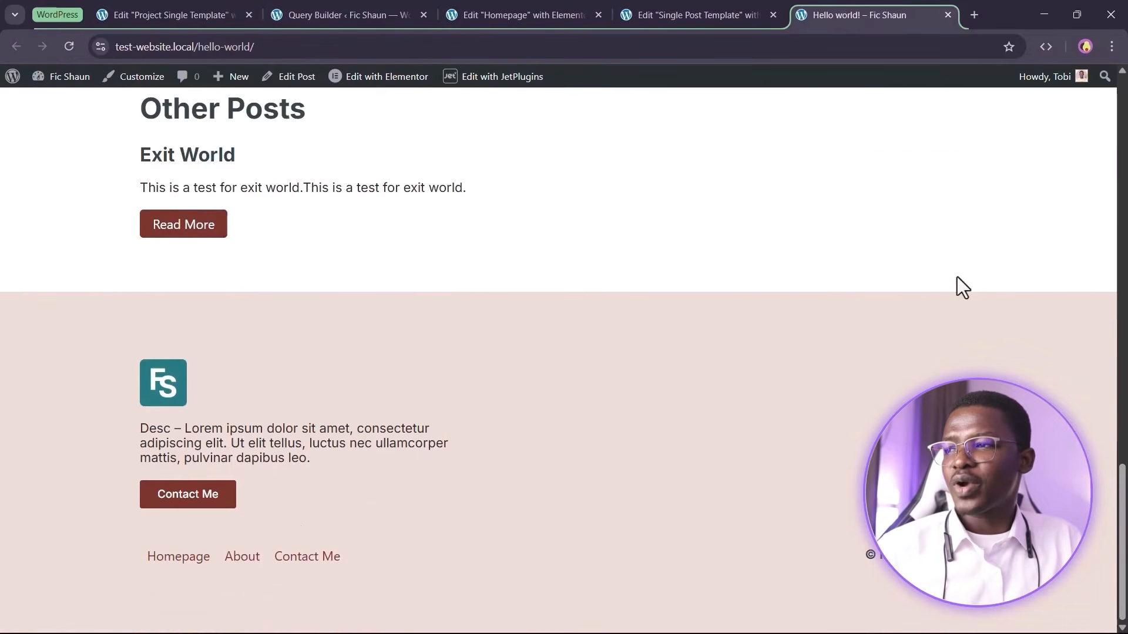
pyautogui.scroll(3, 972, 261)
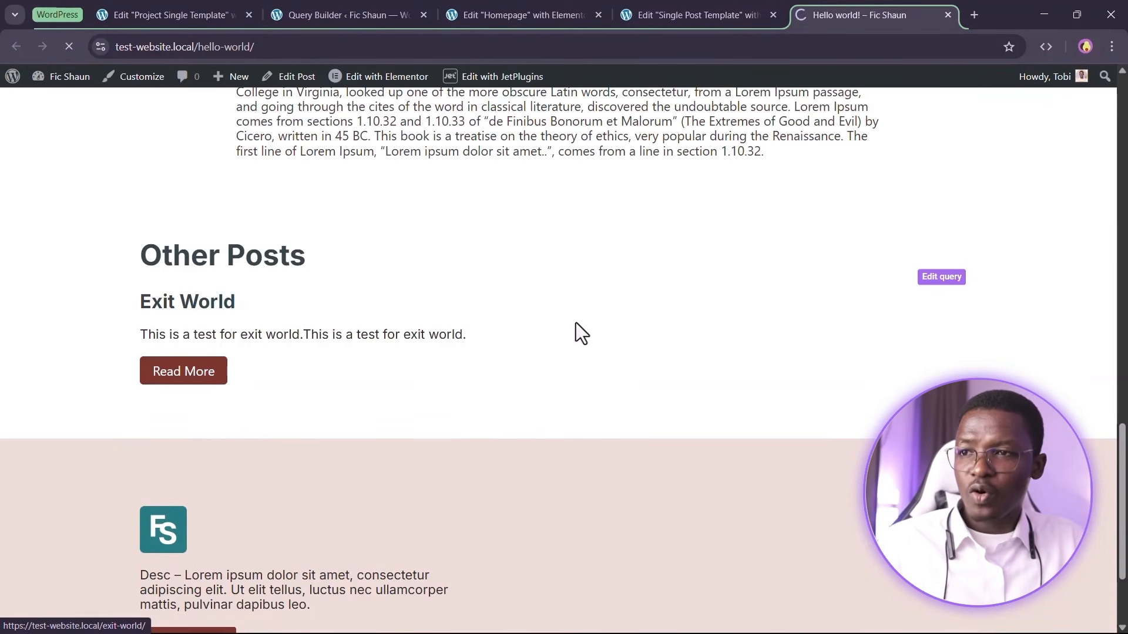
pyautogui.scroll(-5, 262, 267)
pyautogui.scroll(3, 327, 181)
pyautogui.scroll(-4, 223, 317)
pyautogui.scroll(-5, 223, 317)
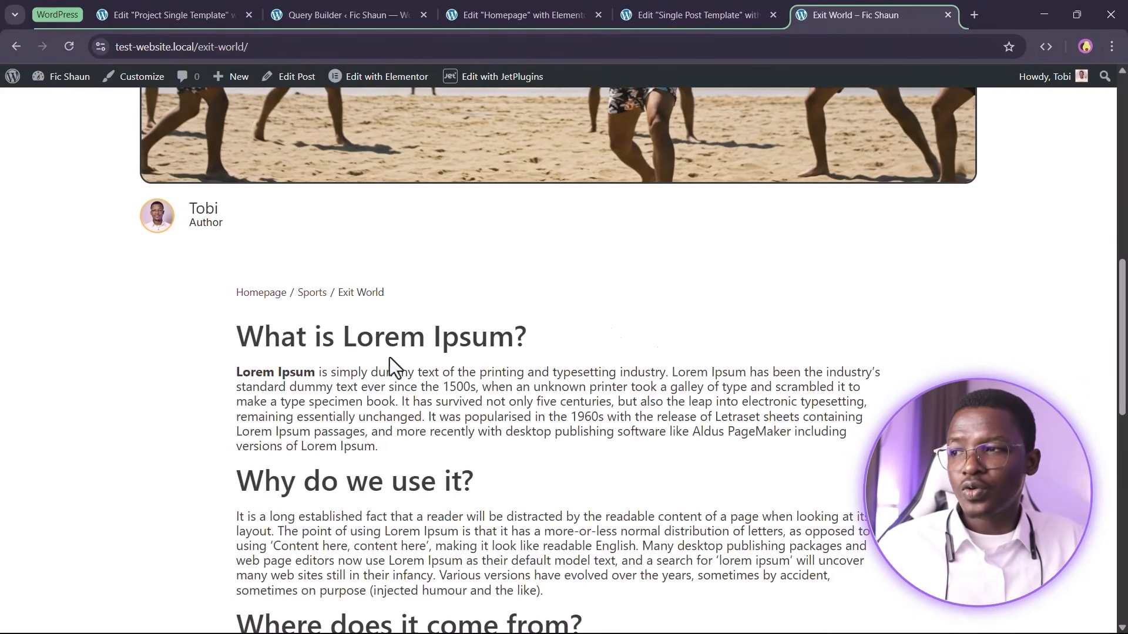
pyautogui.scroll(-1, 350, 327)
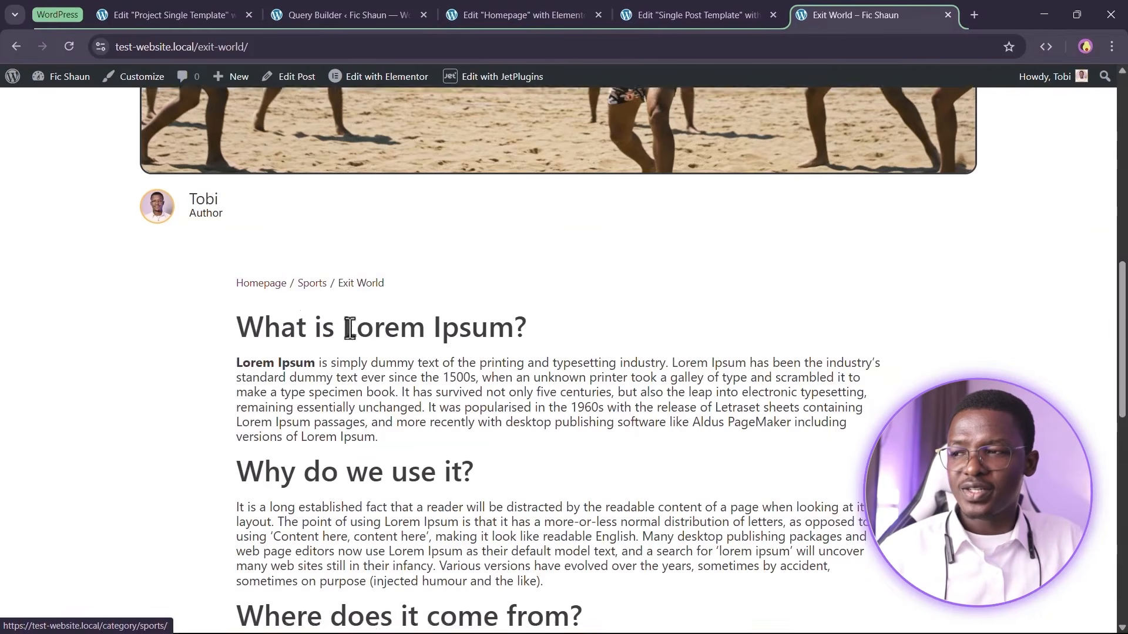
pyautogui.scroll(-10, 350, 328)
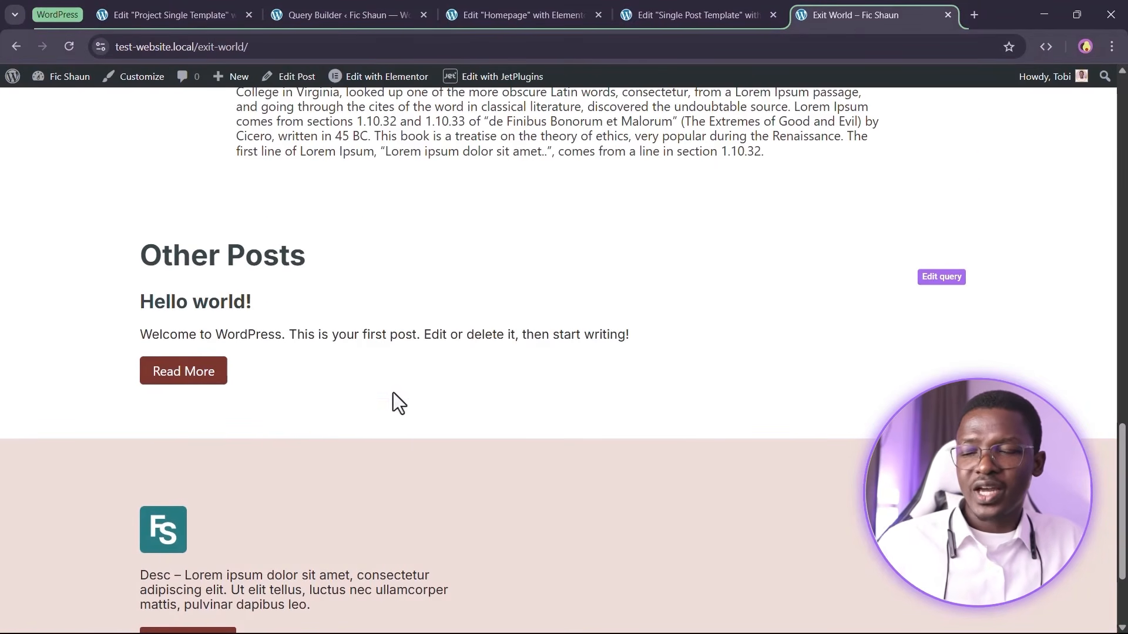
pyautogui.scroll(15, 417, 433)
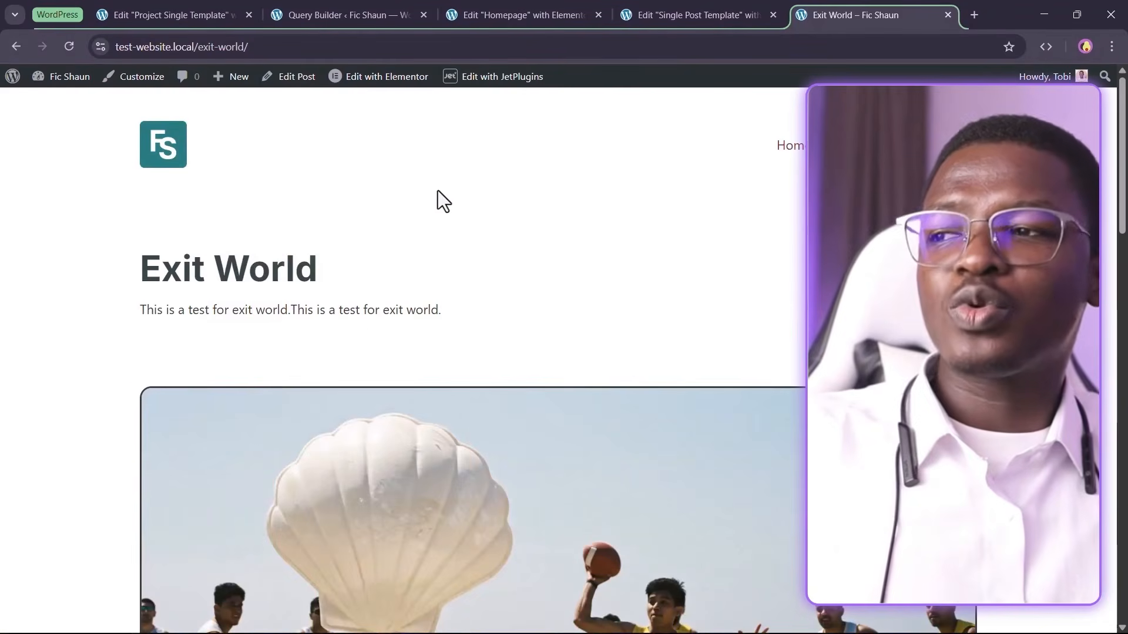